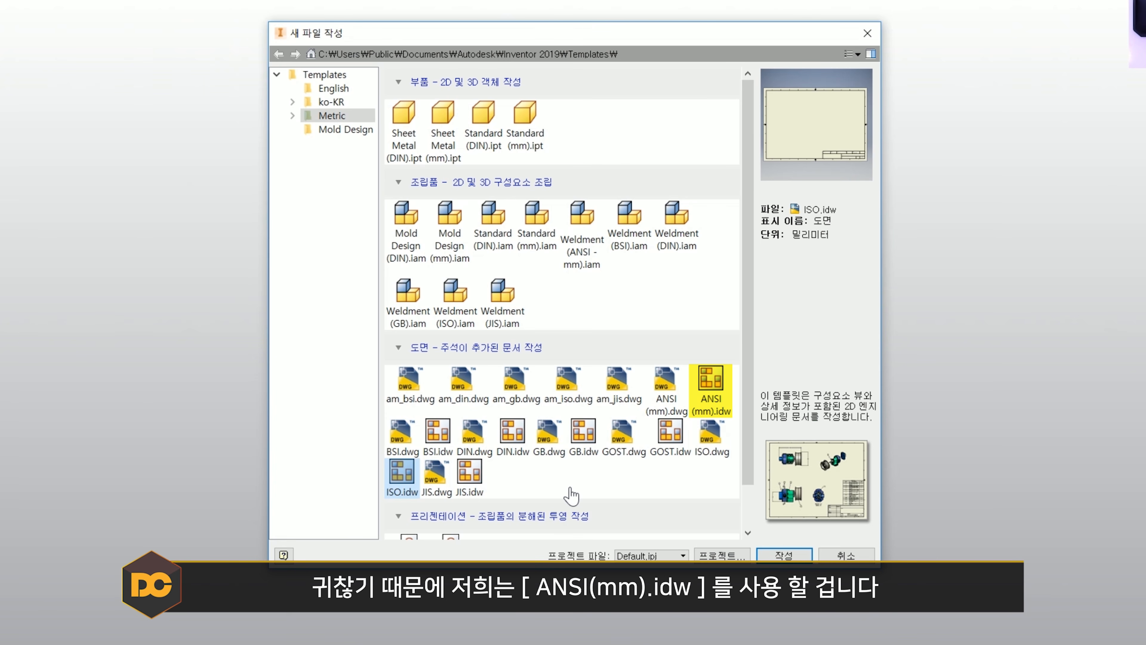
- Create a new drawing from the metric ANSI (mm).idw template
click(718, 382)
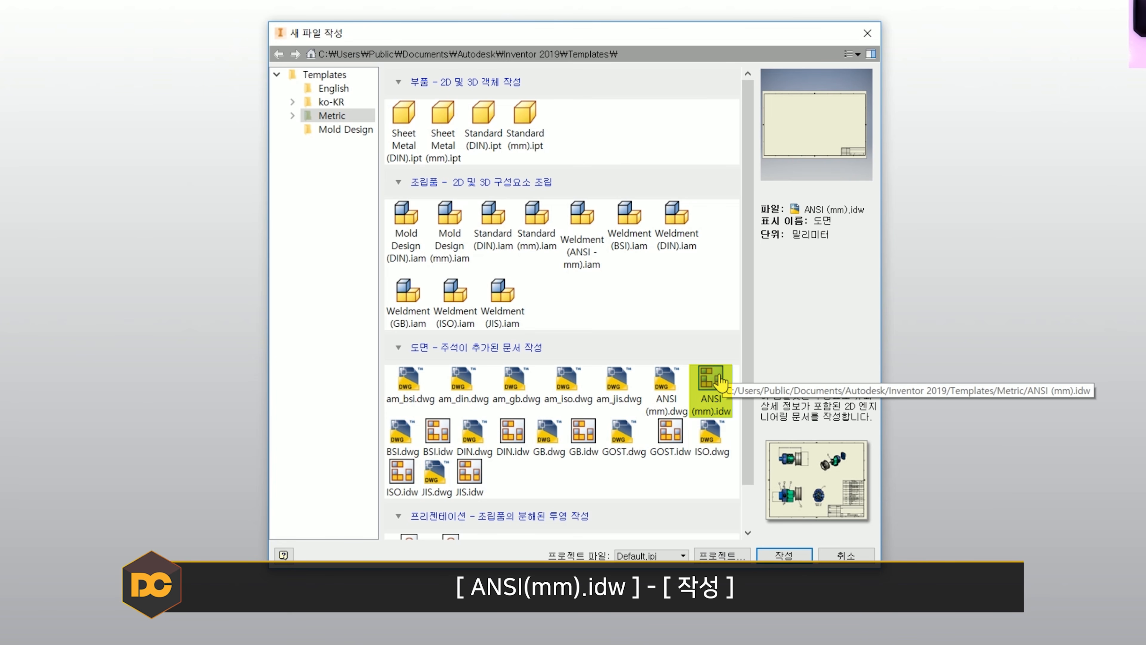
click(784, 554)
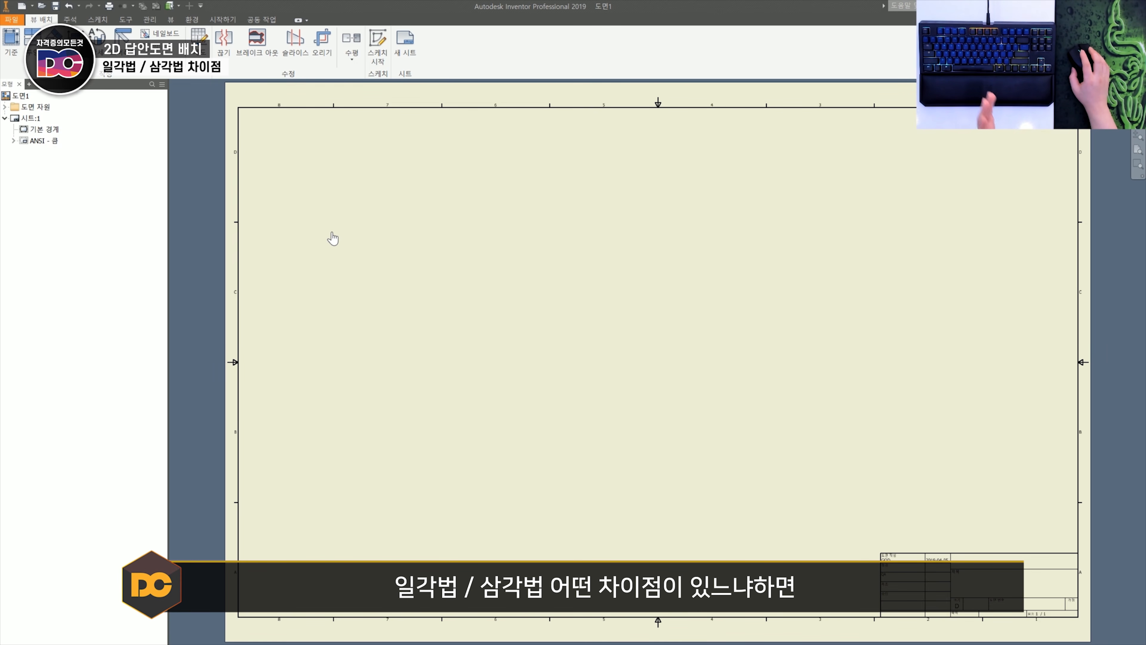
- In the view preferences of the default standard (ANSI-mm), try the first-angle projection type and set it back to third angle
click(150, 20)
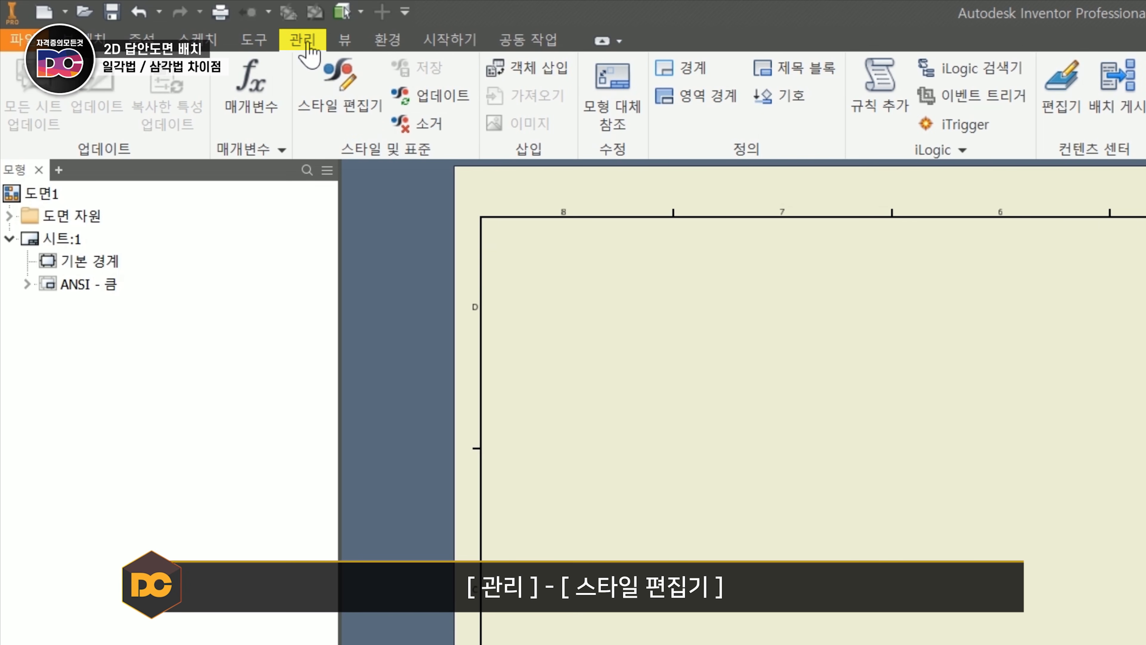
click(351, 106)
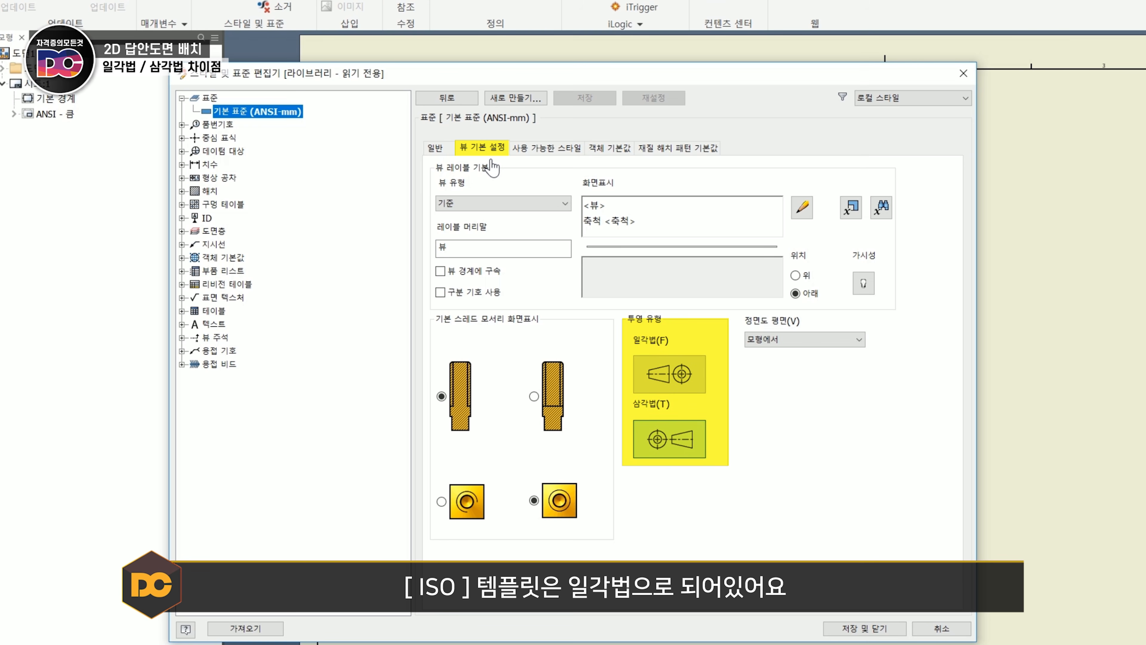
click(669, 381)
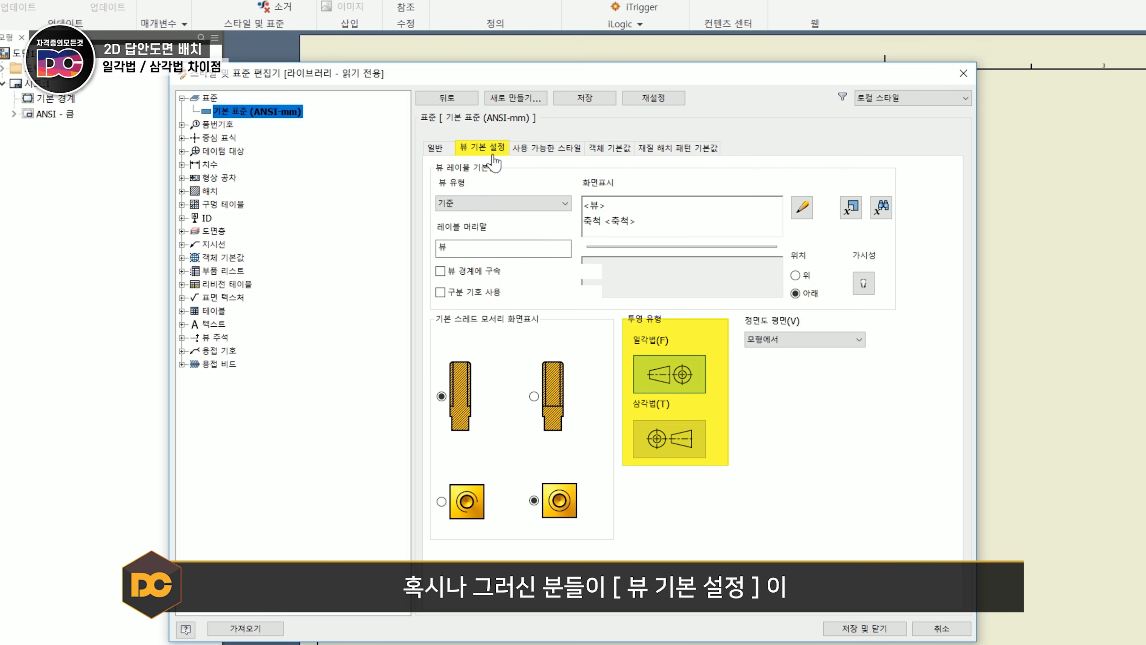
click(695, 439)
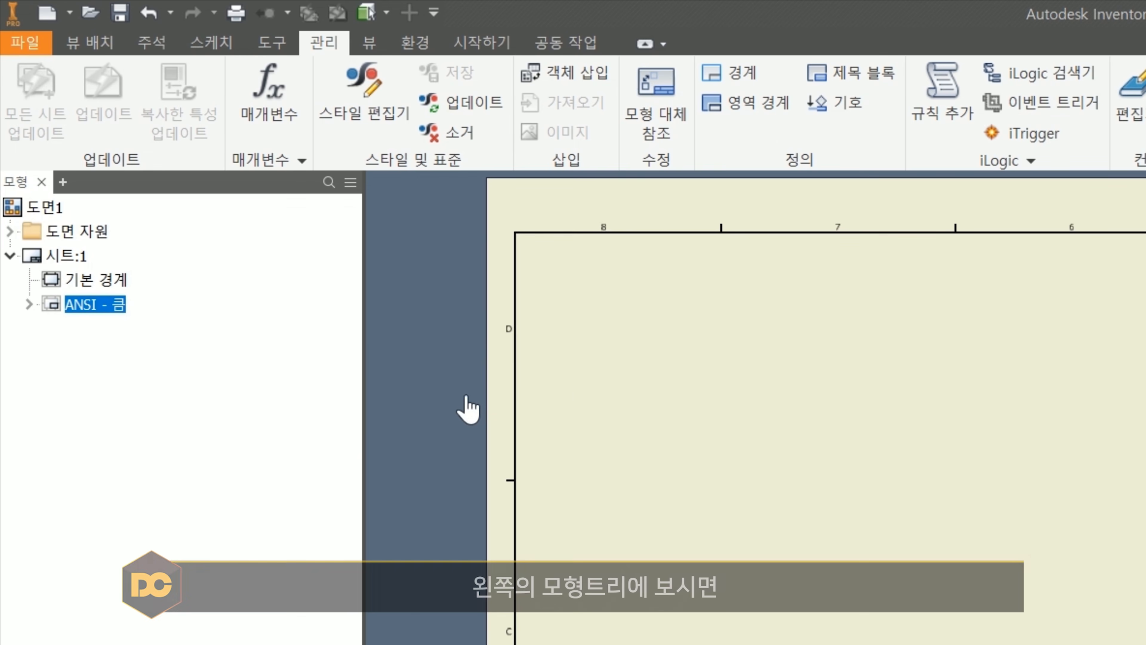
- Delete the default border and the ANSI title block from sheet 1
click(95, 279)
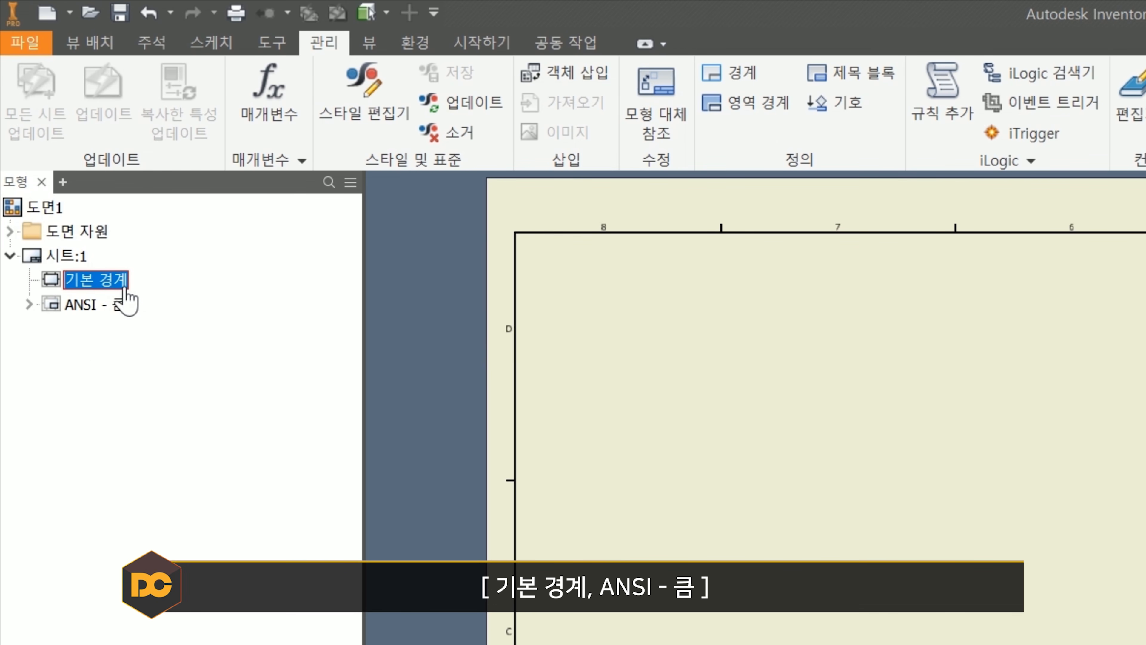
click(102, 312)
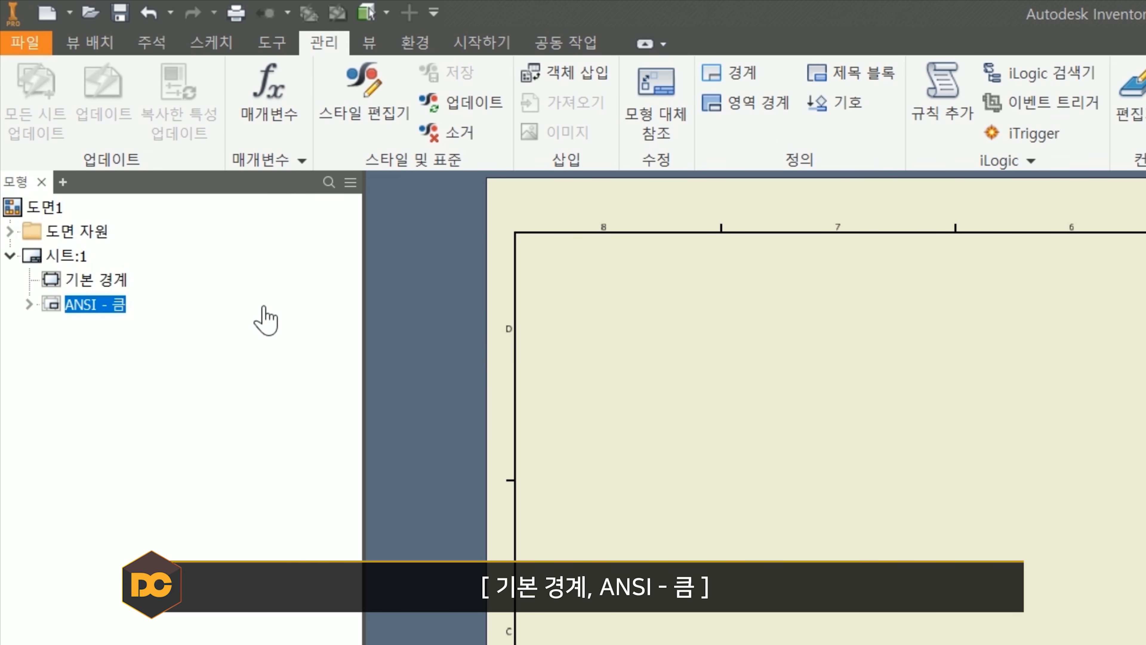
ctrl+click(110, 285)
right_click(116, 274)
click(189, 326)
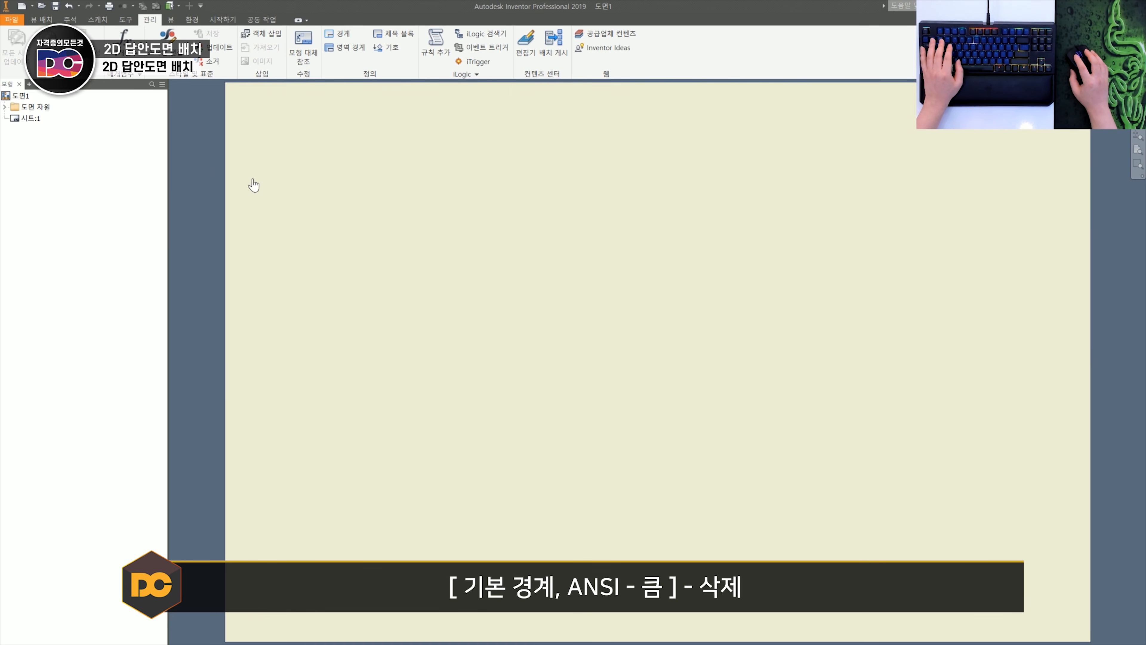
- Start a base drawing view and load the part file 1-본체.ipt as its model
scroll(871, 601, down, 2)
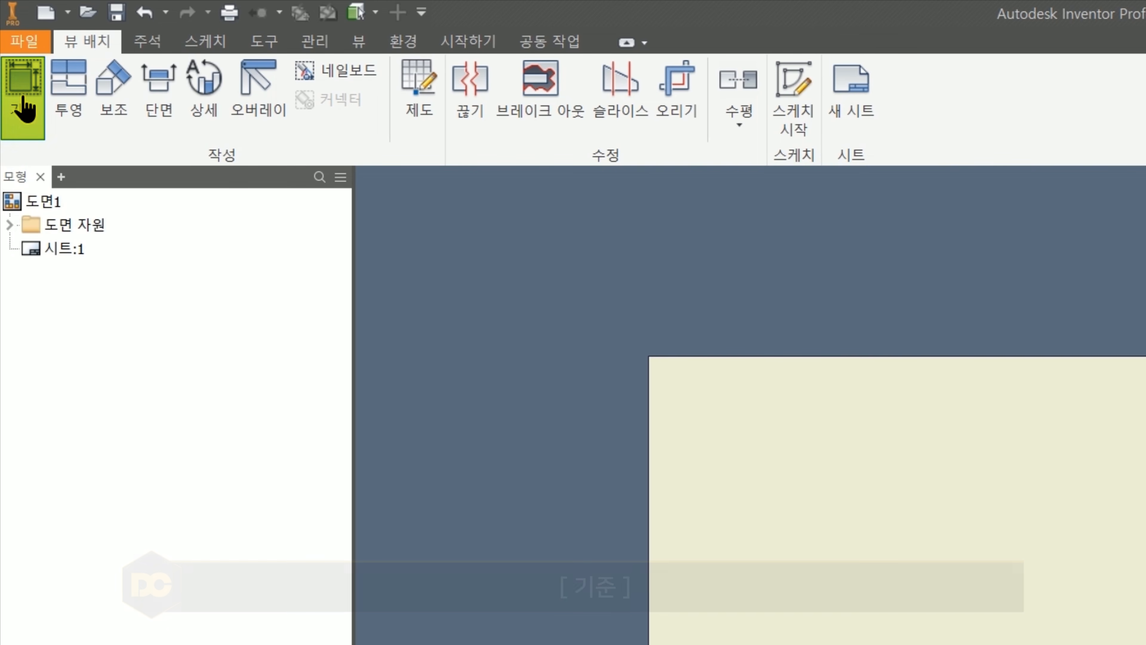
click(11, 43)
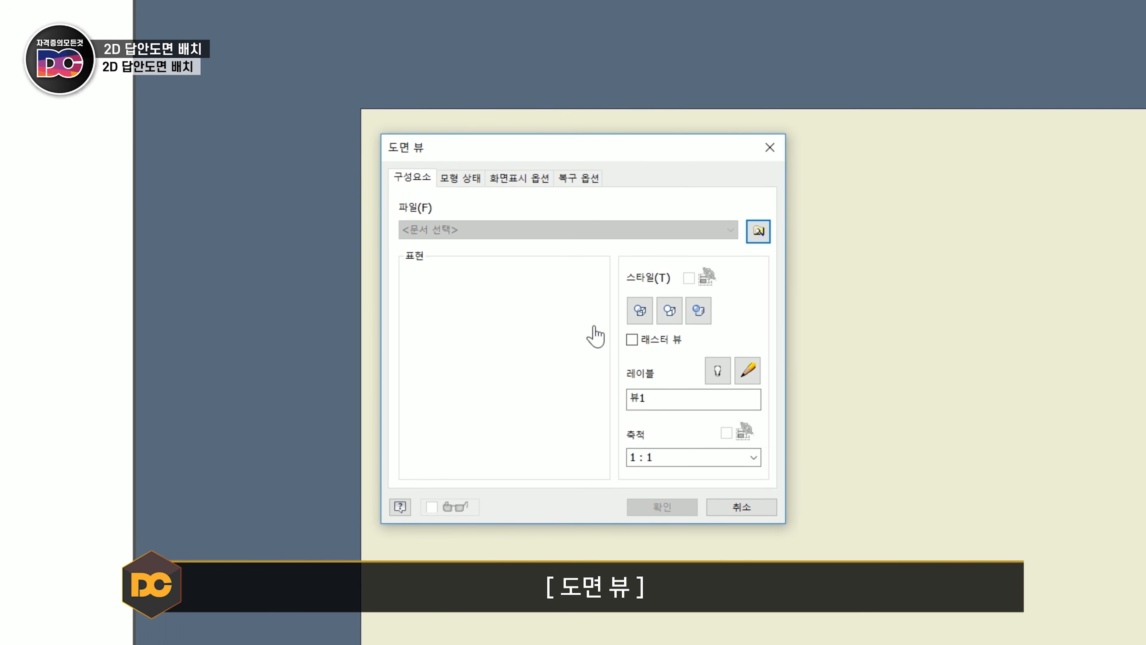
click(763, 236)
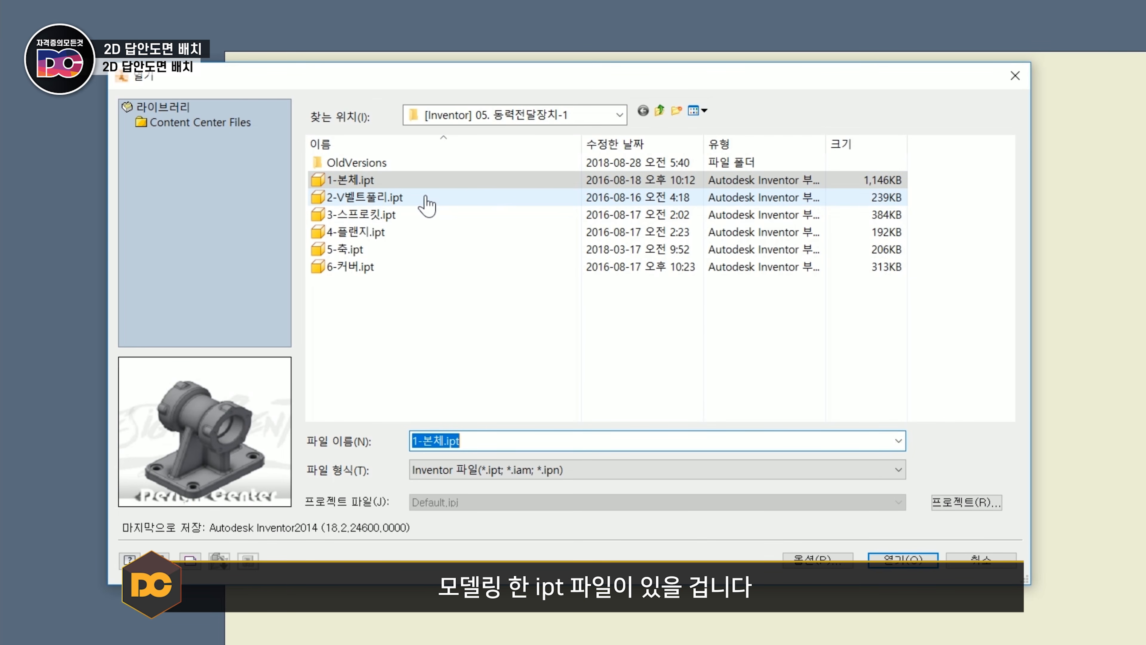
click(397, 199)
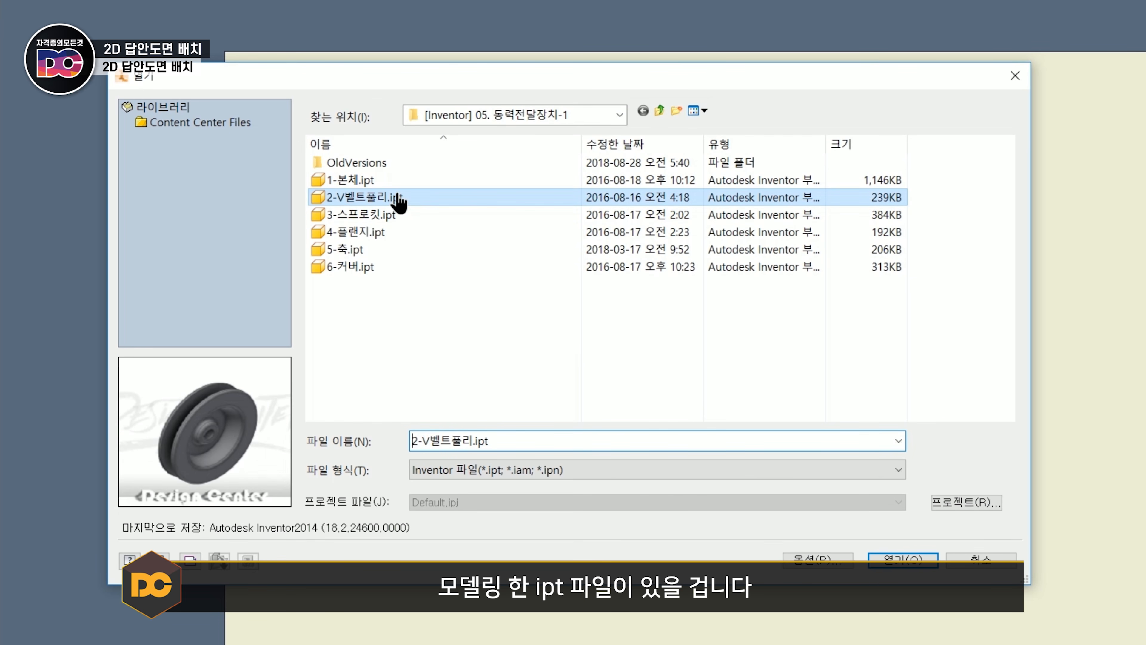
key(Down)
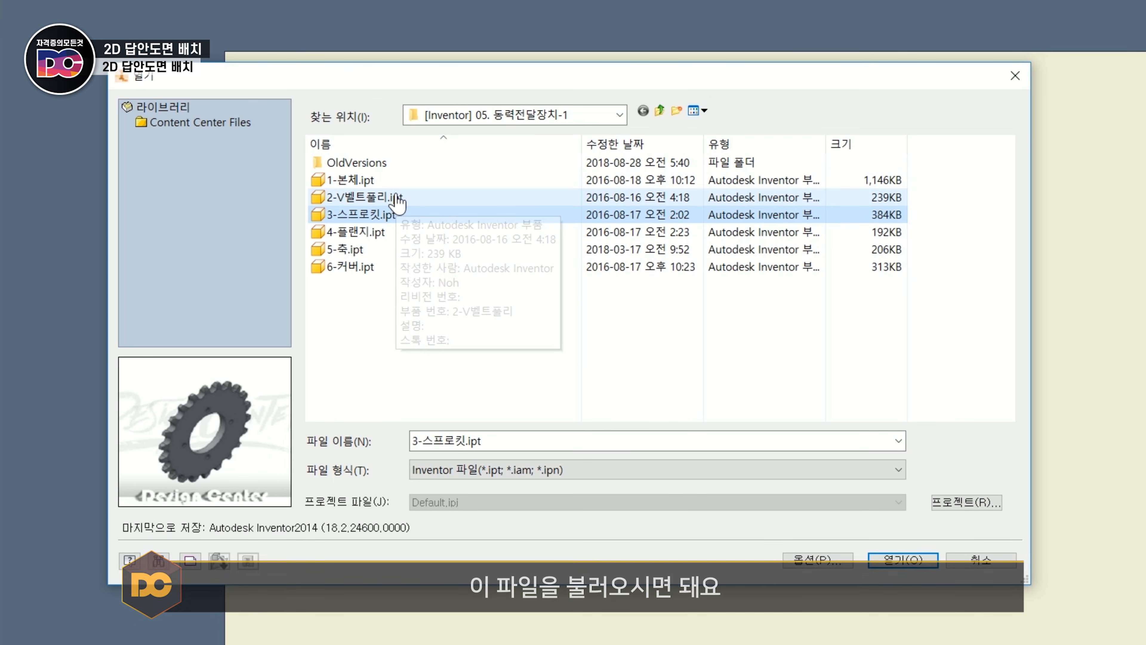
click(396, 199)
click(392, 183)
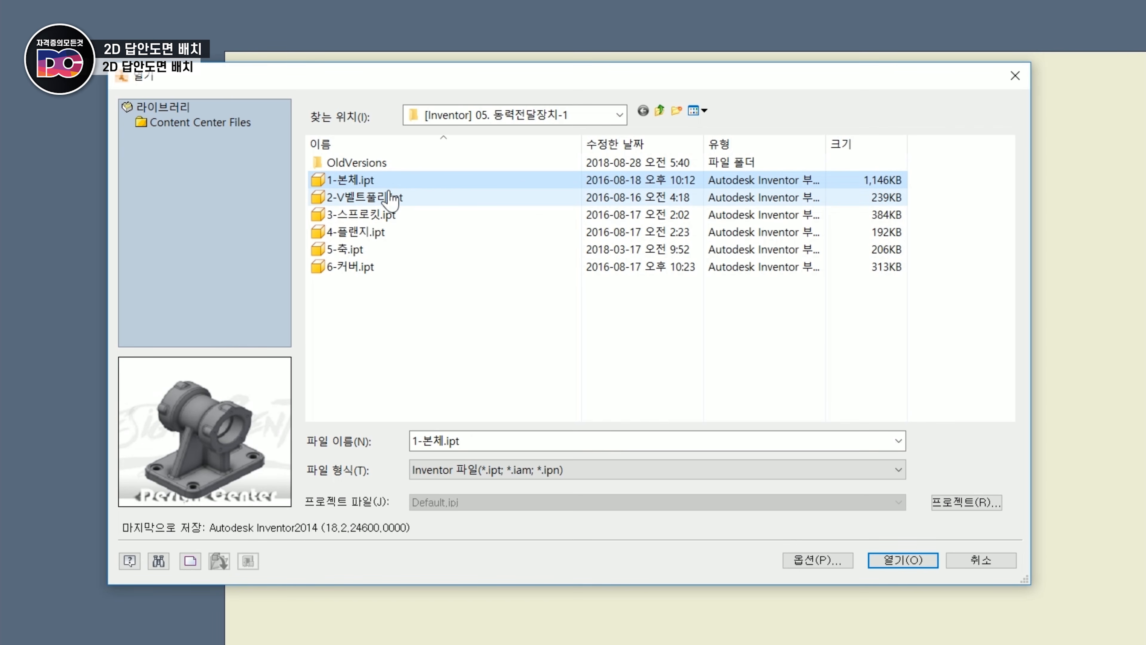
click(903, 560)
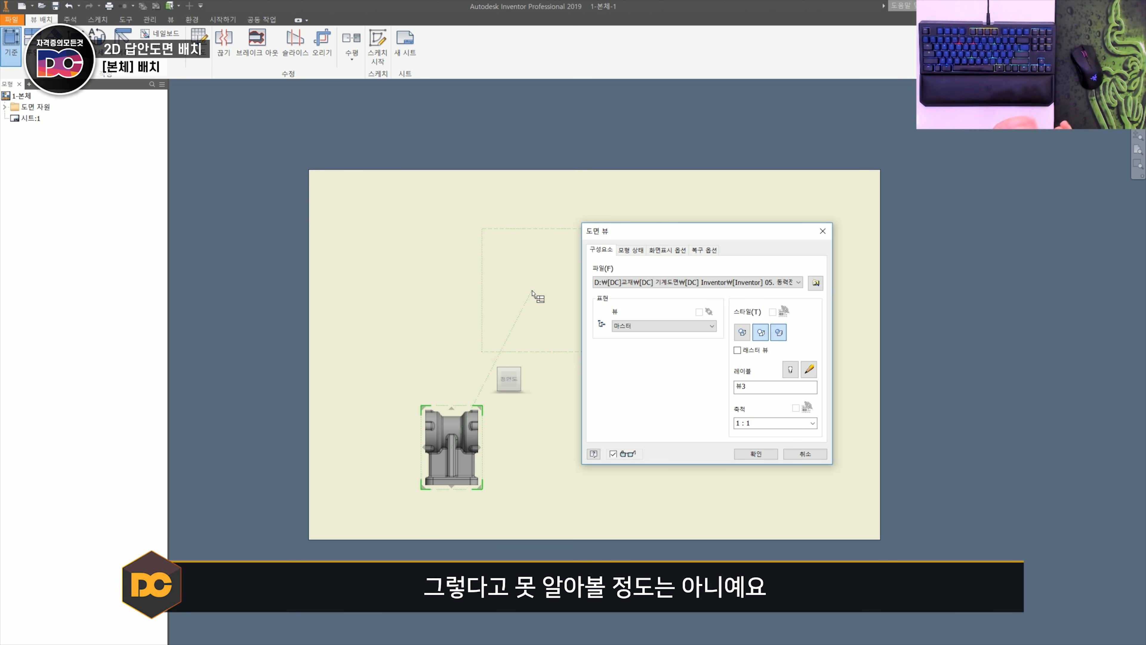
- Reposition the base view of the housing in the upper-left area of the sheet
drag(533, 293, 513, 336)
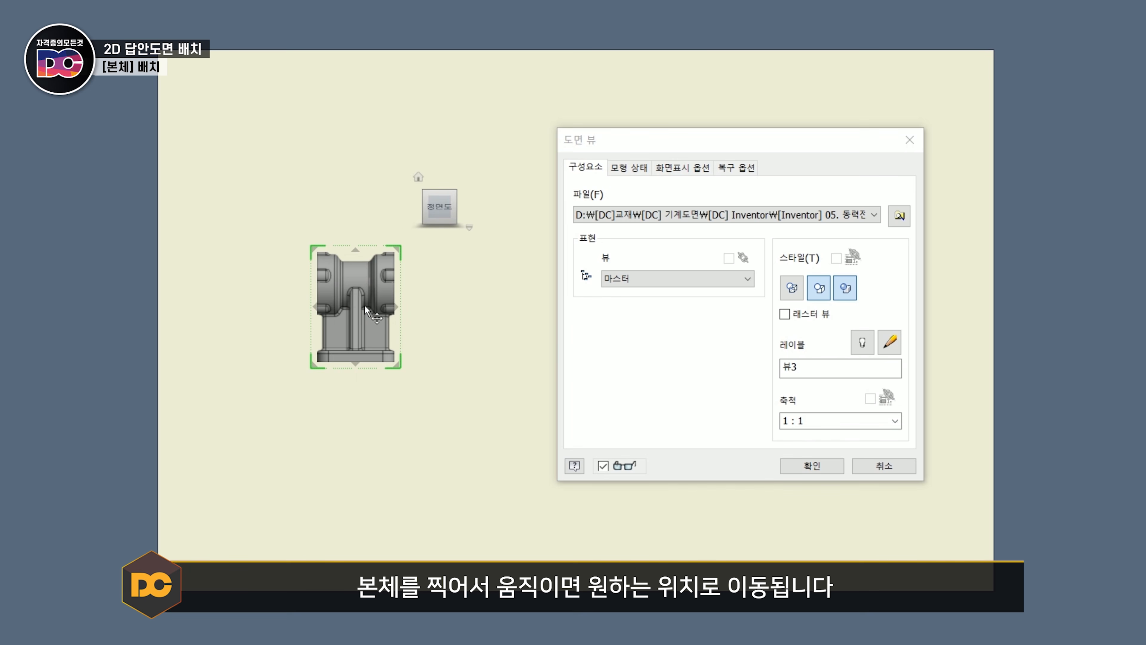
drag(455, 347, 423, 277)
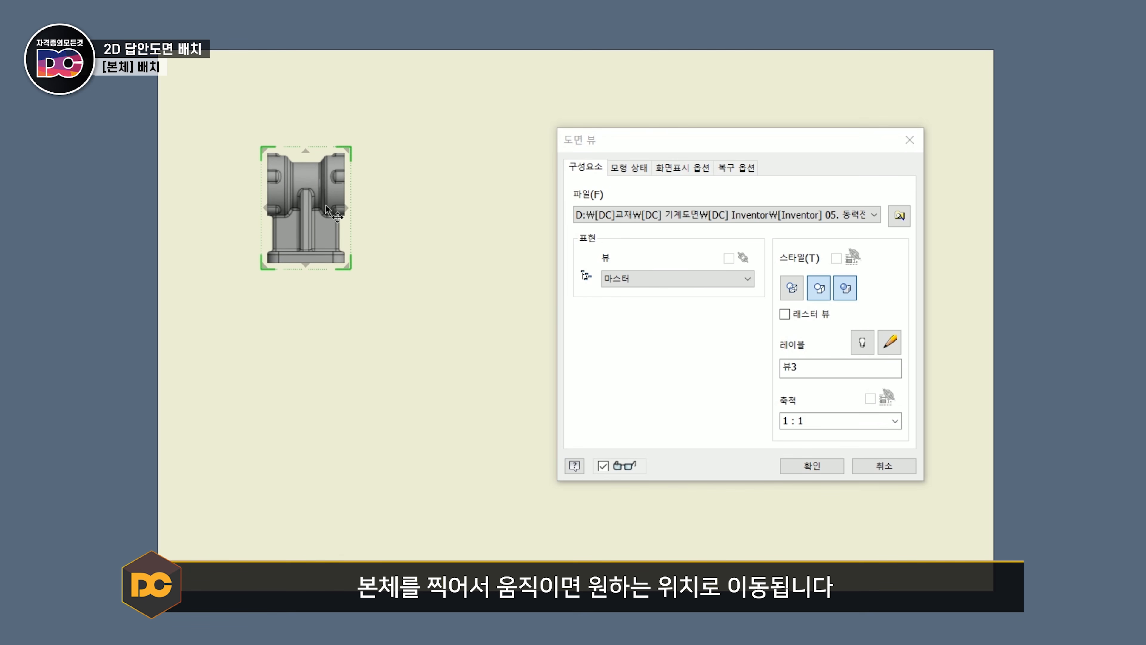
mouse_move(326, 208)
mouse_down()
mouse_move(495, 202)
mouse_move(354, 283)
mouse_move(284, 171)
mouse_move(418, 324)
mouse_move(332, 203)
mouse_move(332, 217)
mouse_up()
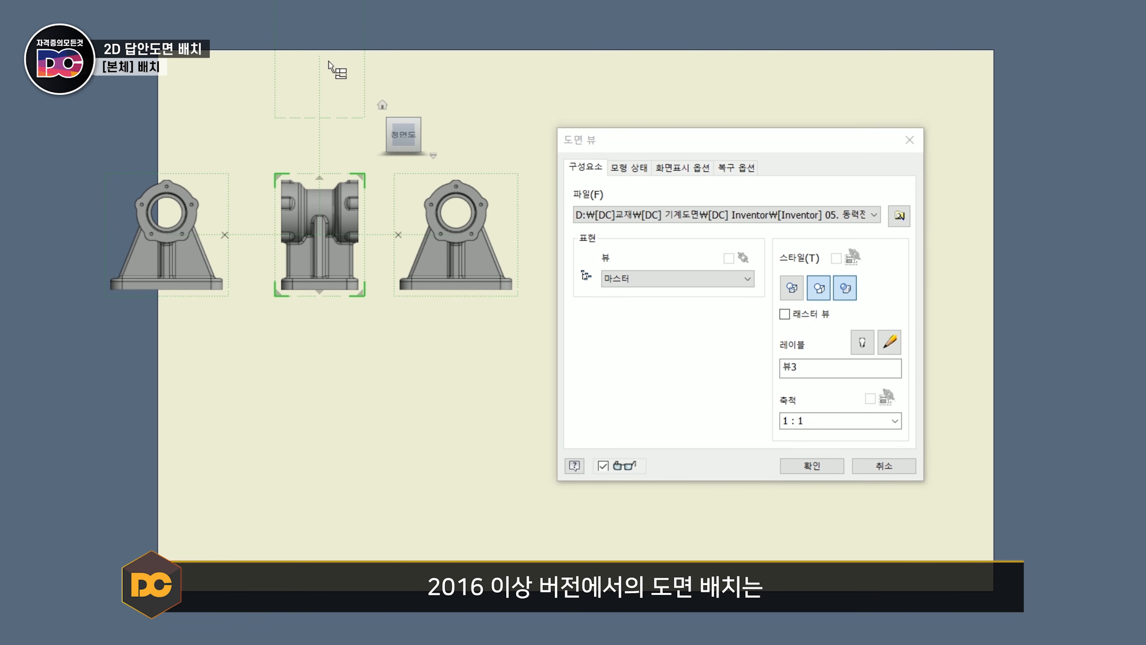
- Add a projected view above the base view and remove the projected views on all four sides
click(323, 135)
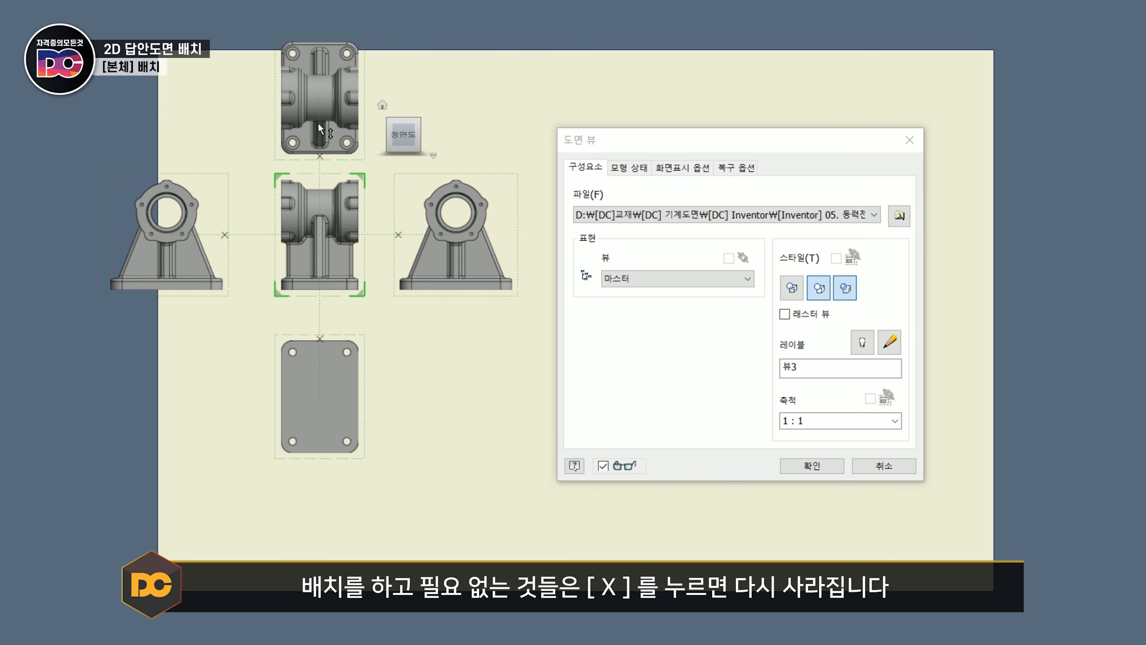
click(224, 234)
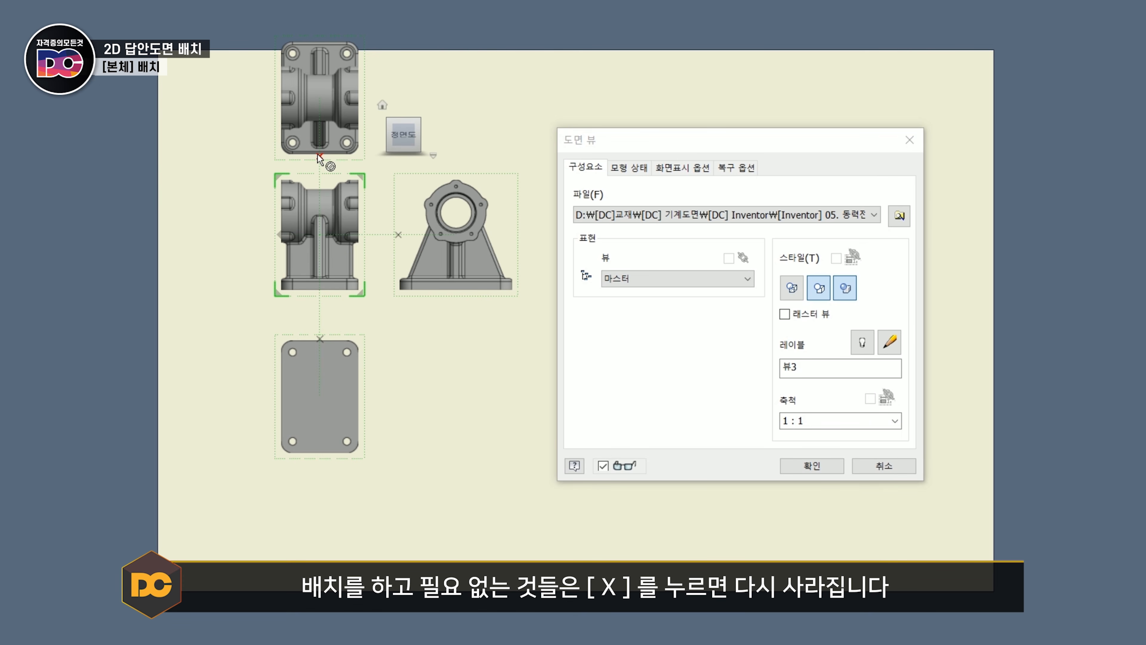
click(319, 157)
click(399, 234)
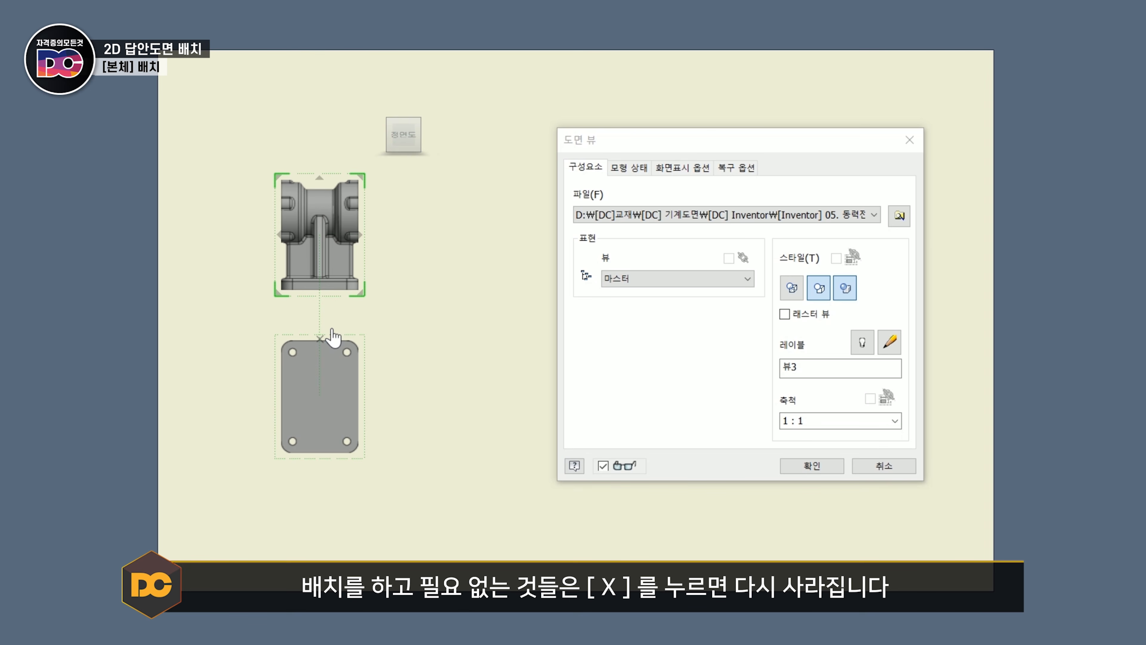
click(320, 338)
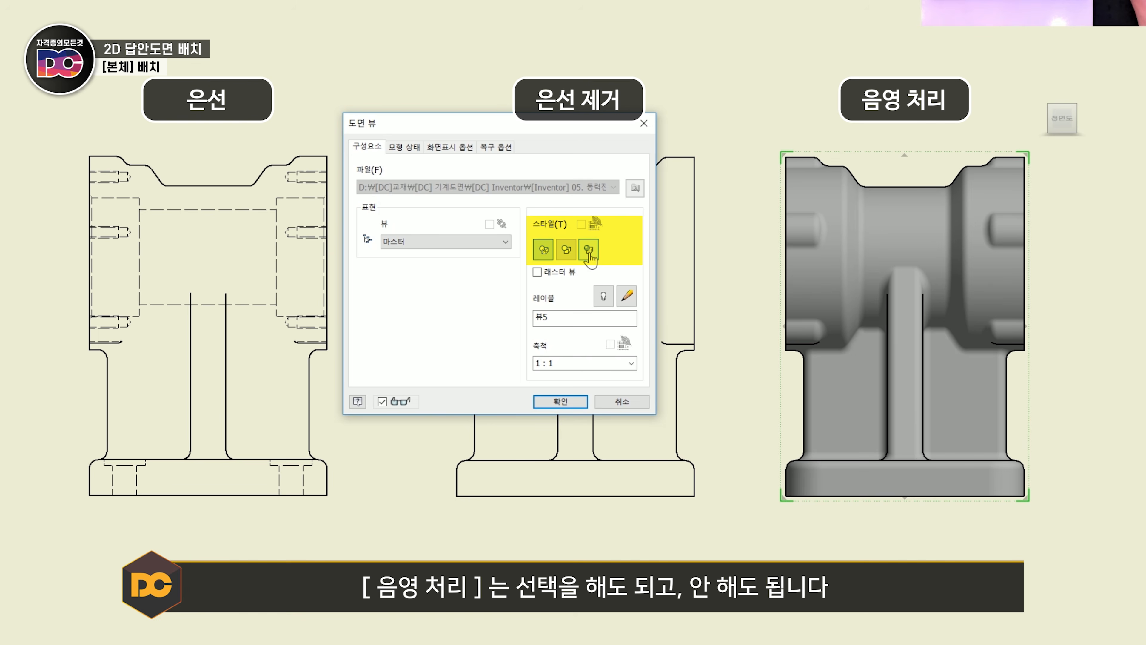
- Try the display styles on the shaded housing view and apply hidden line combined with shaded
click(588, 249)
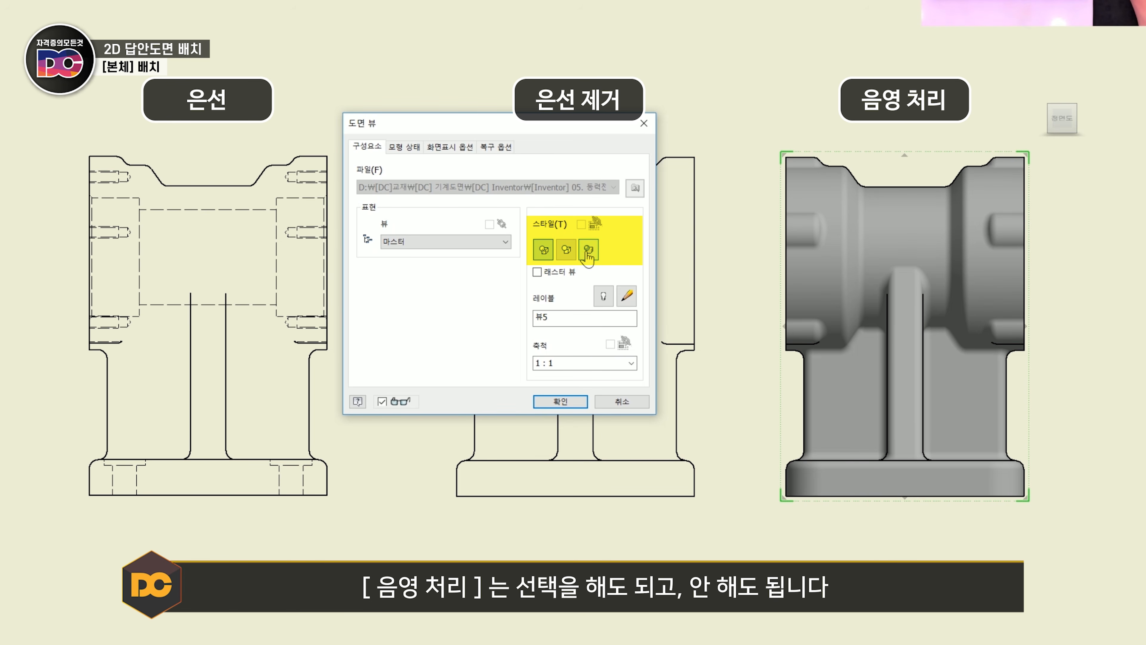
click(566, 249)
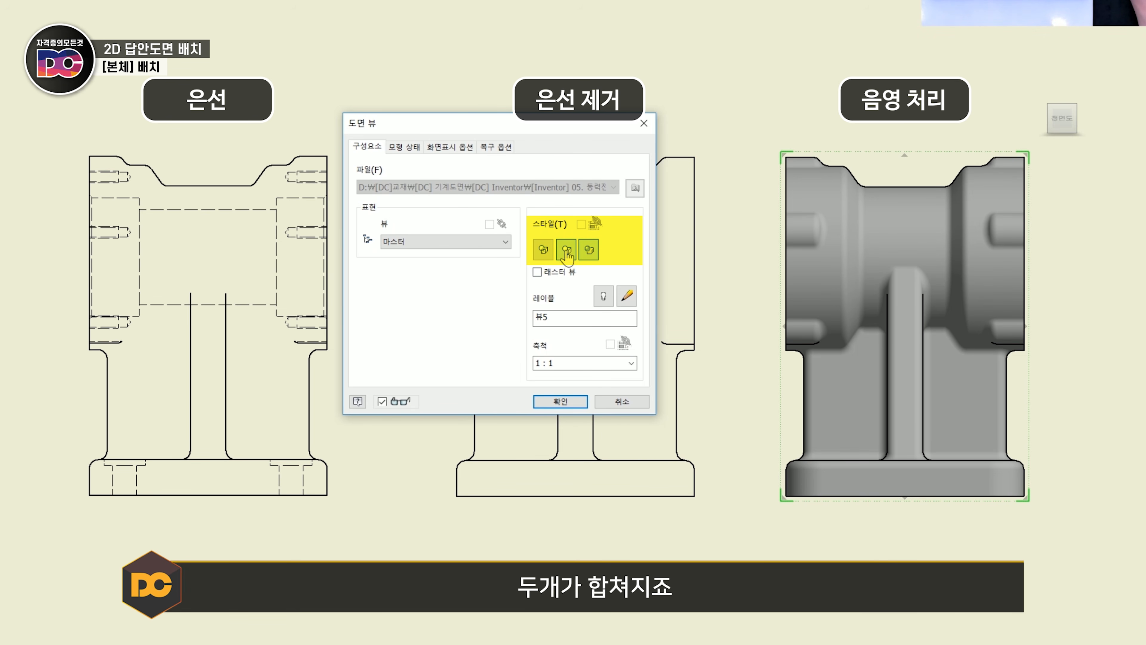
click(543, 249)
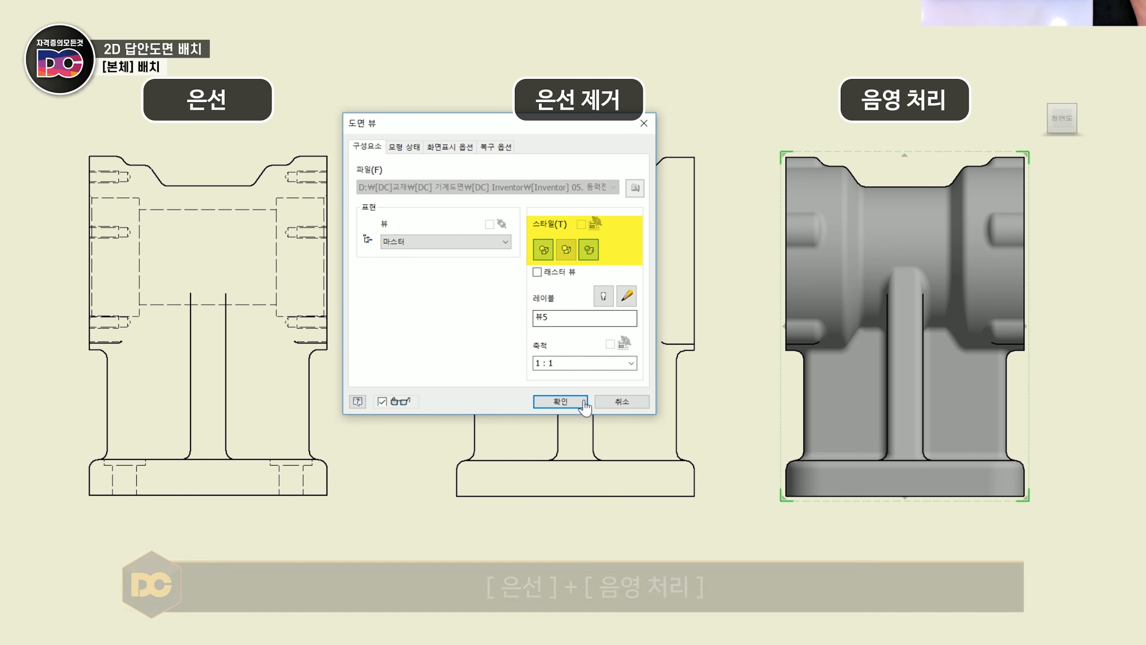
click(566, 402)
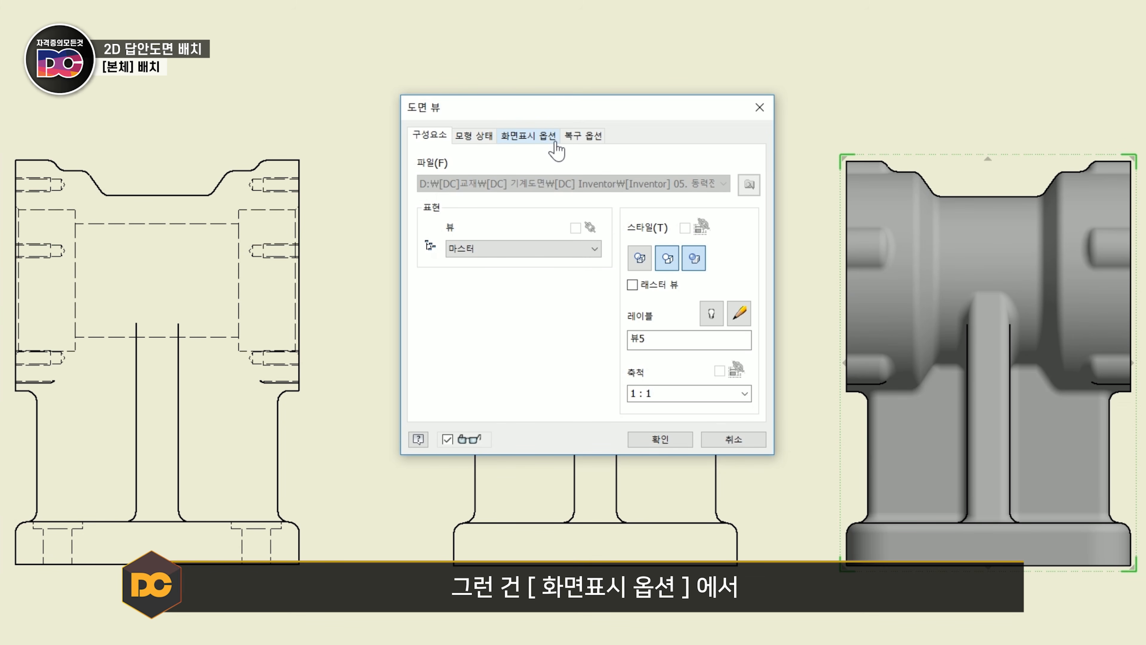
- Turn on tangent edges in the shaded housing view's display options and apply the change
click(519, 140)
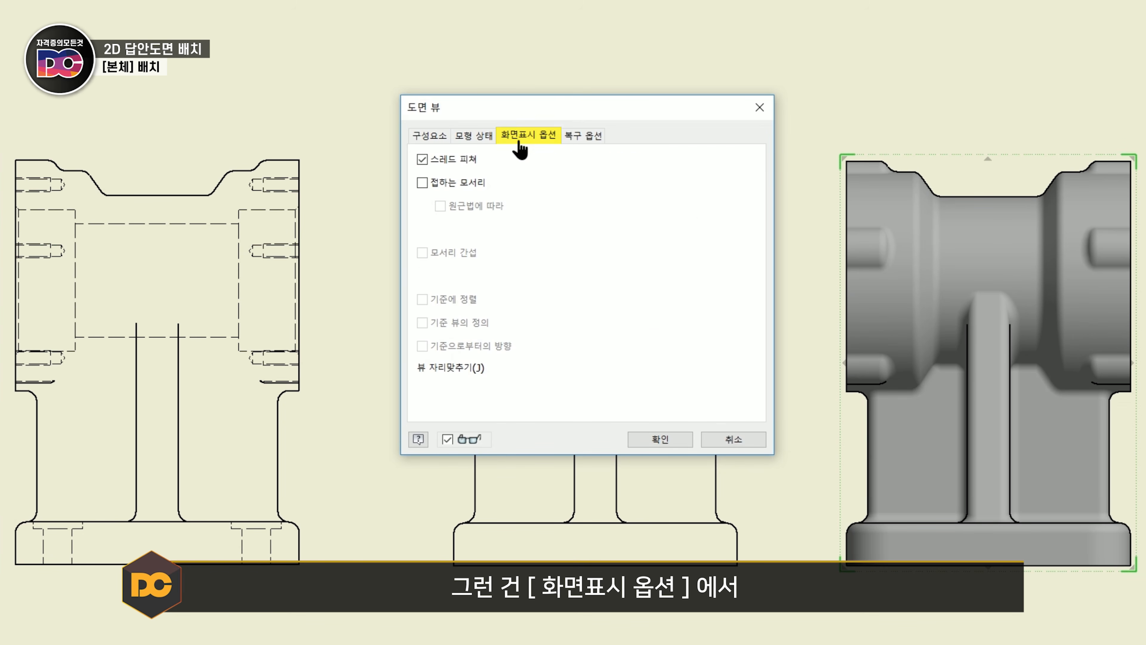
click(474, 195)
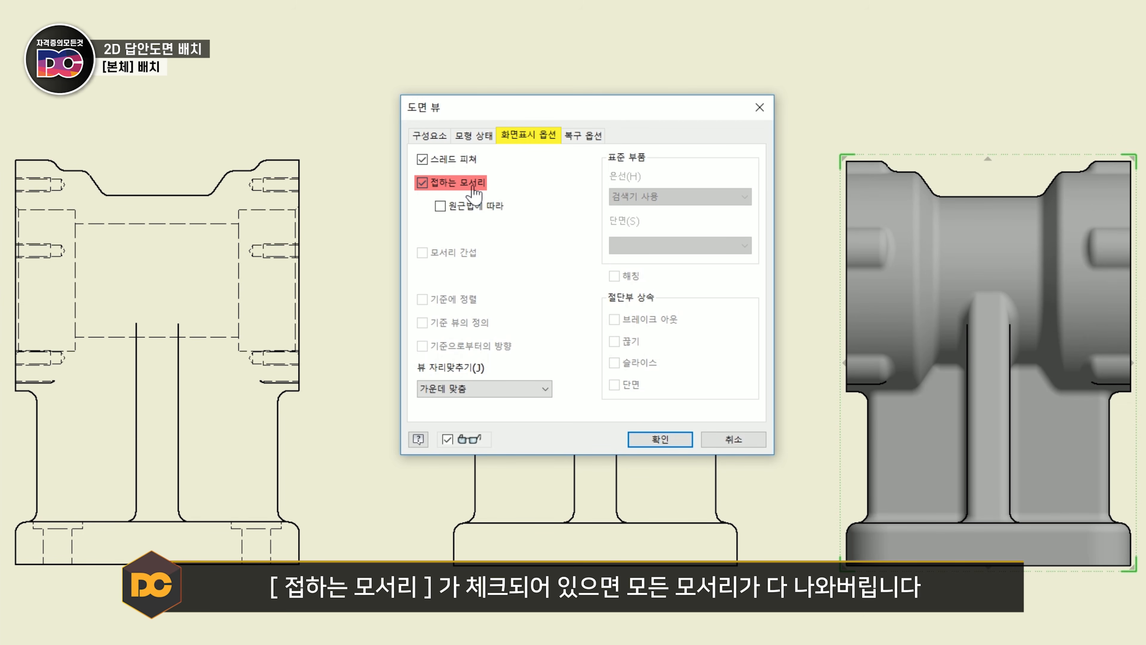
click(659, 438)
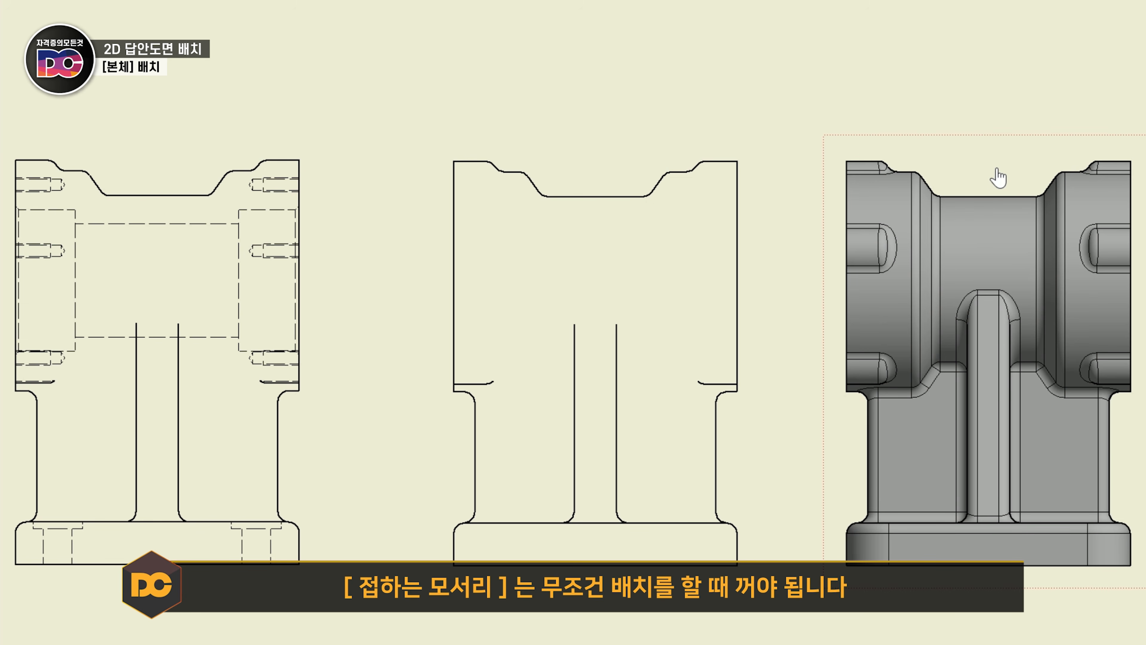
right_click(970, 171)
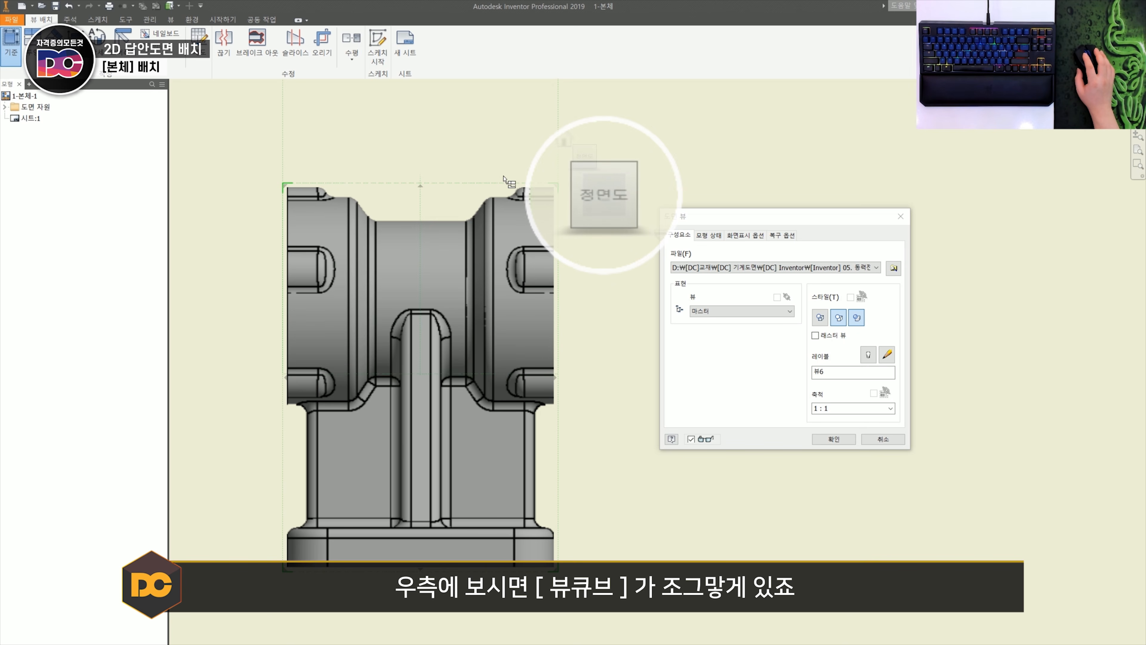
- Use the ViewCube to turn the new base view to the right-side view and try its roll and tilt rotations
mouse_move(585, 156)
click(649, 195)
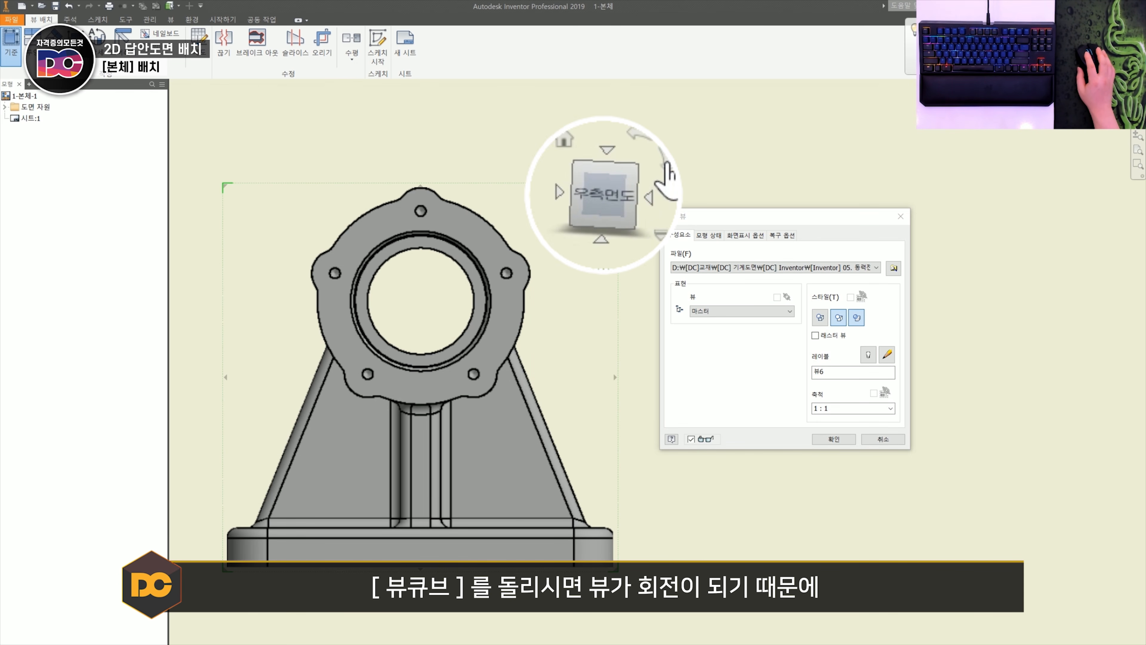
click(652, 146)
click(653, 146)
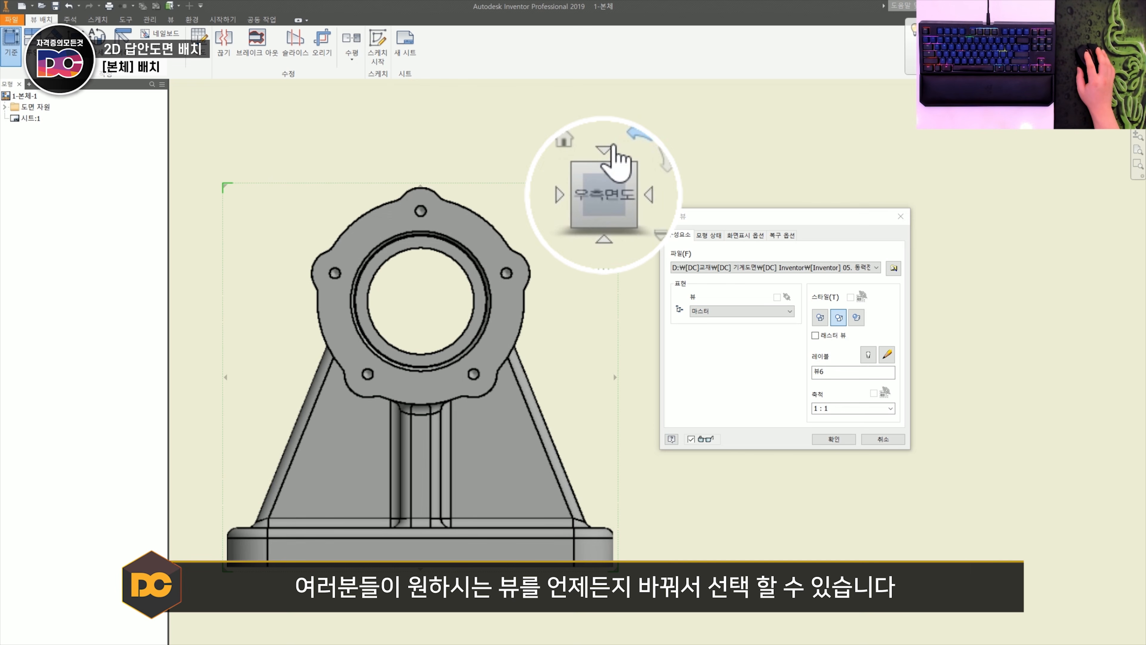
click(604, 149)
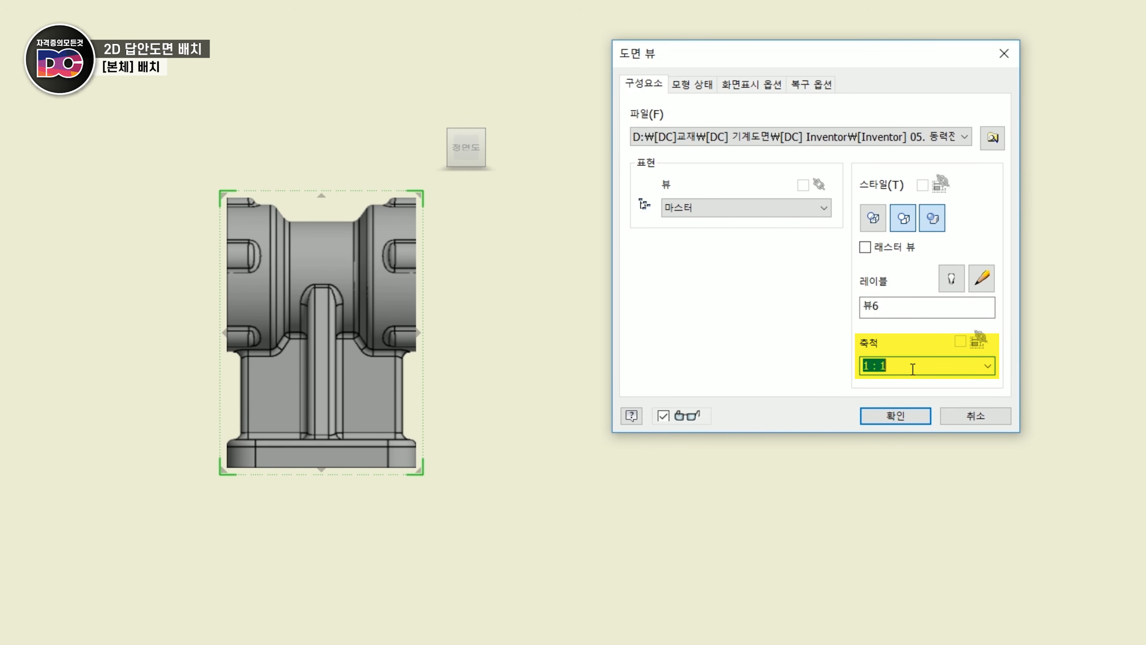
- Set the base view's scale to 2 : 1
click(986, 367)
click(906, 430)
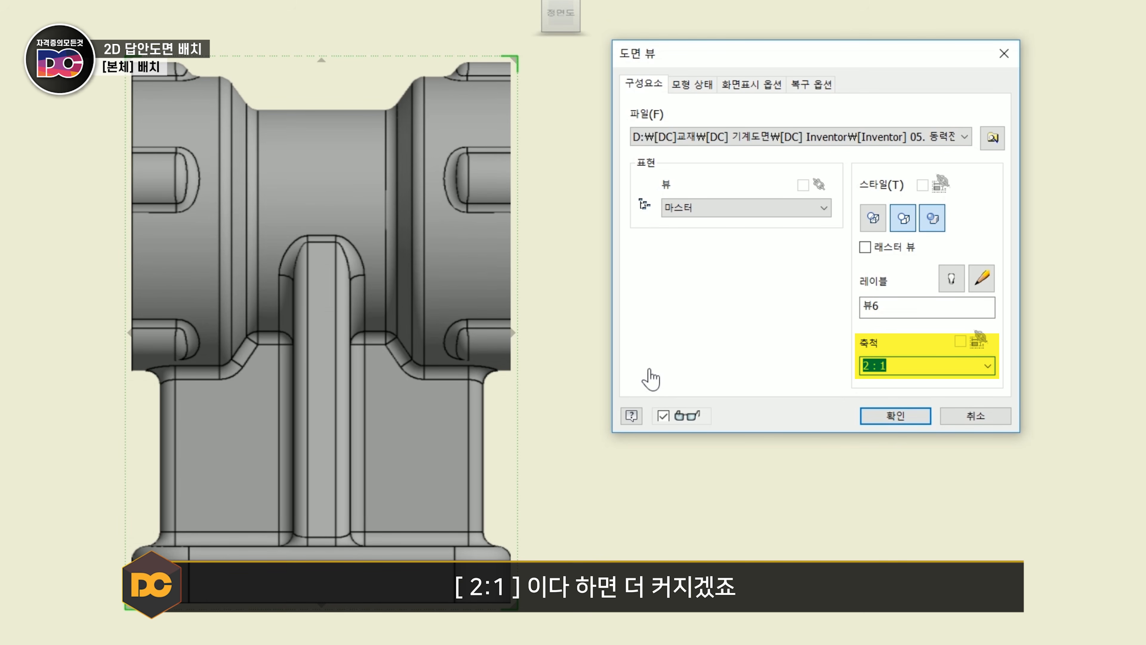
- Try a scale of 1 / 2 on the housing's base view and set it to 1 : 1
click(987, 366)
click(927, 396)
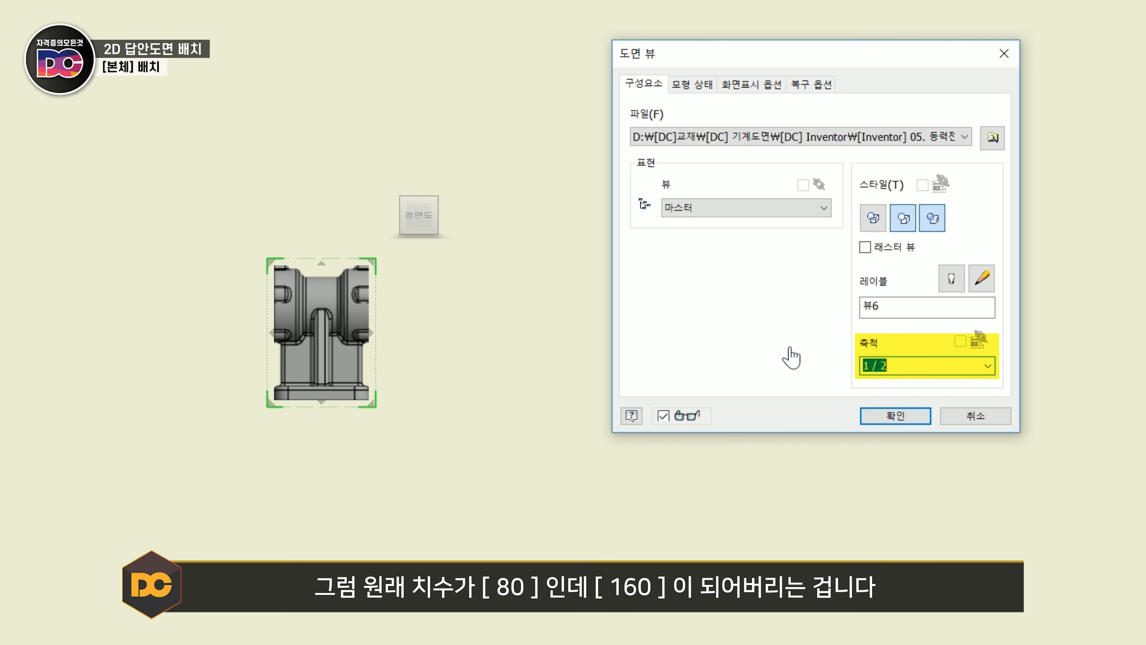
click(987, 367)
click(880, 409)
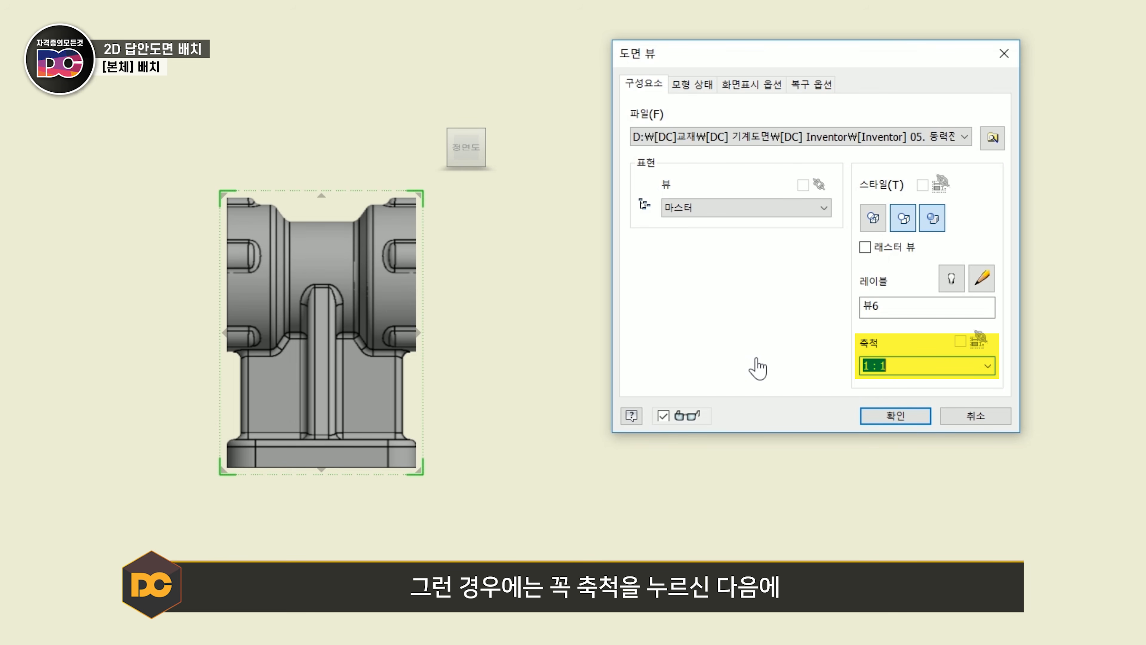
click(995, 374)
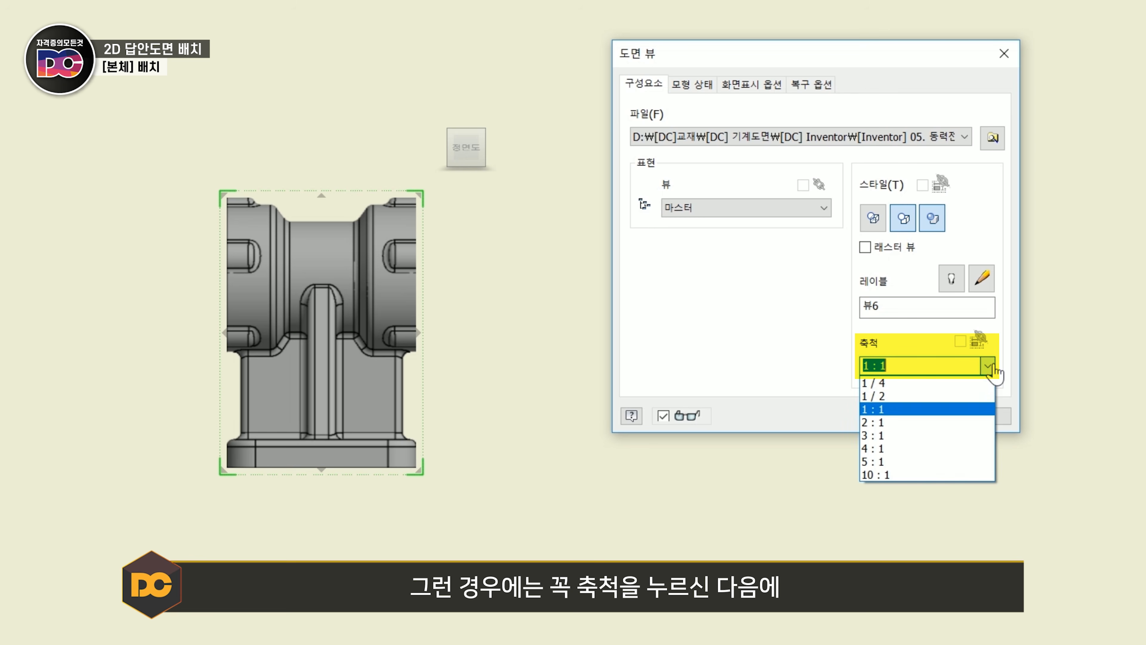
click(914, 412)
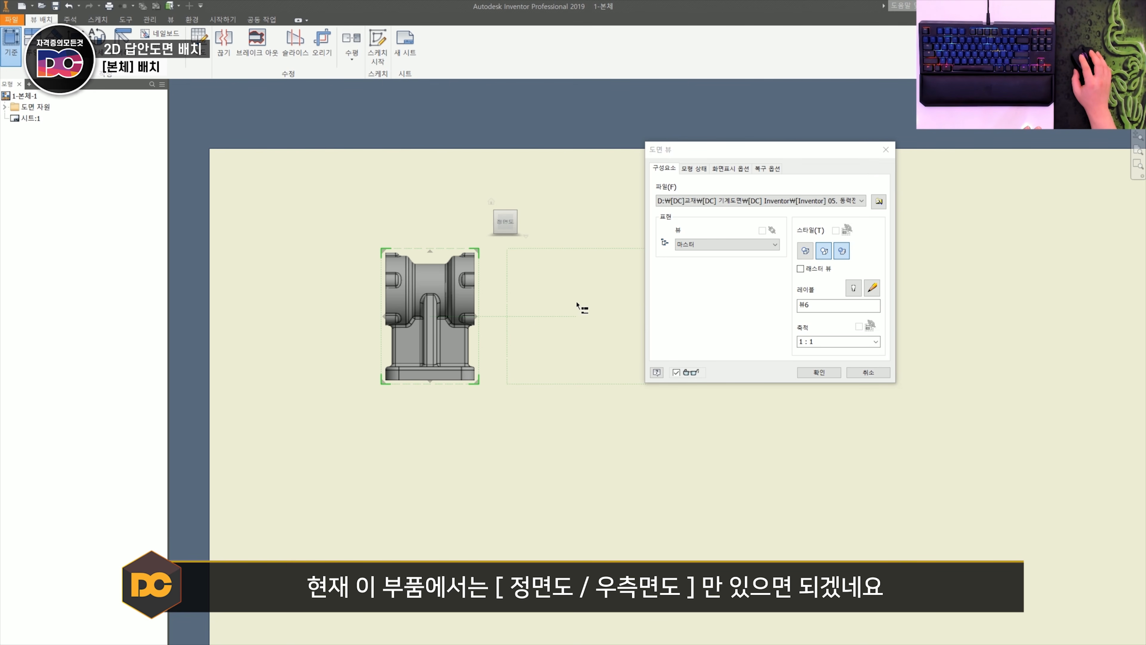
- Project a side view to the right of the housing's base view and create both views
click(582, 308)
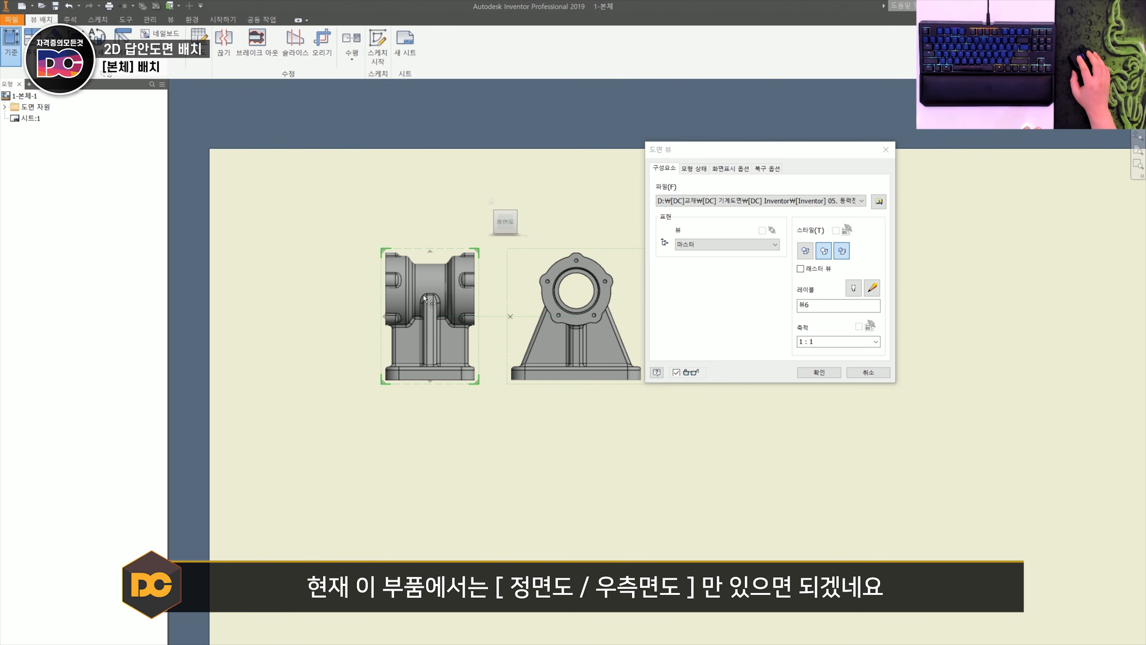
click(418, 158)
click(268, 270)
click(487, 481)
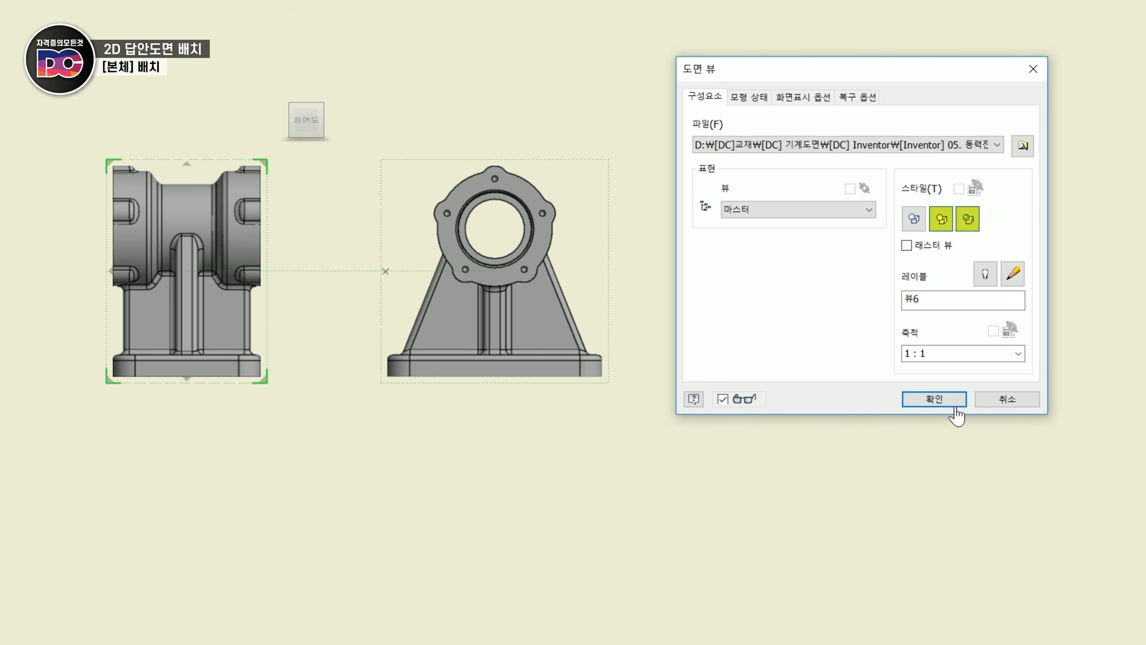
click(948, 401)
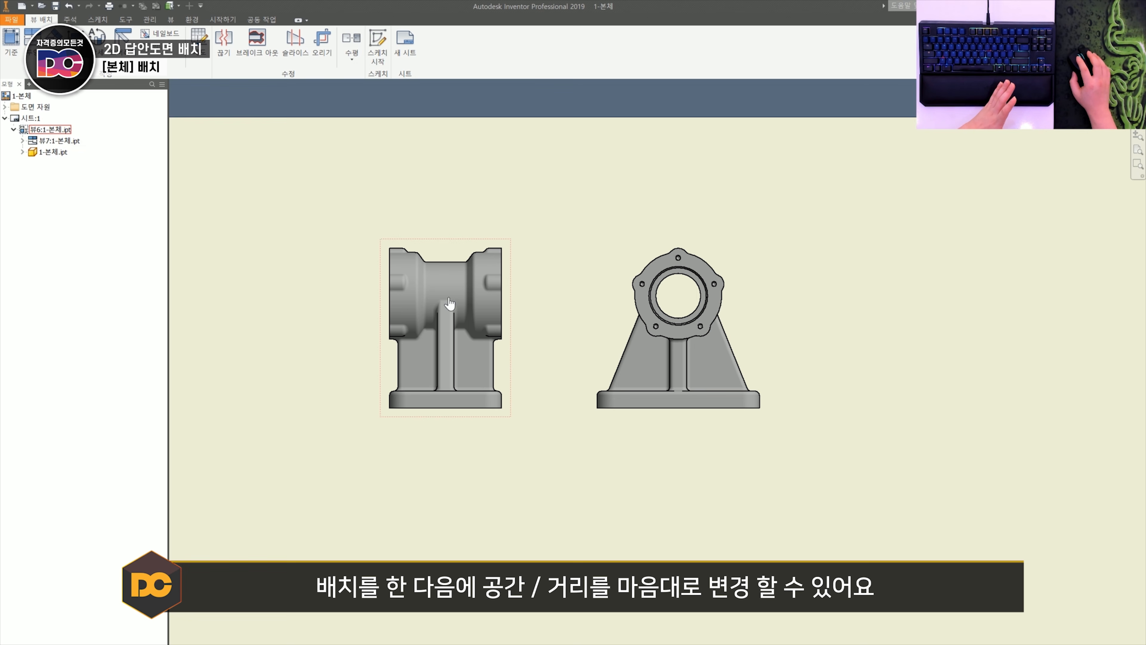
- Reposition the housing's base view and projected side view on the sheet, leaving a wide gap between them
drag(492, 246, 360, 247)
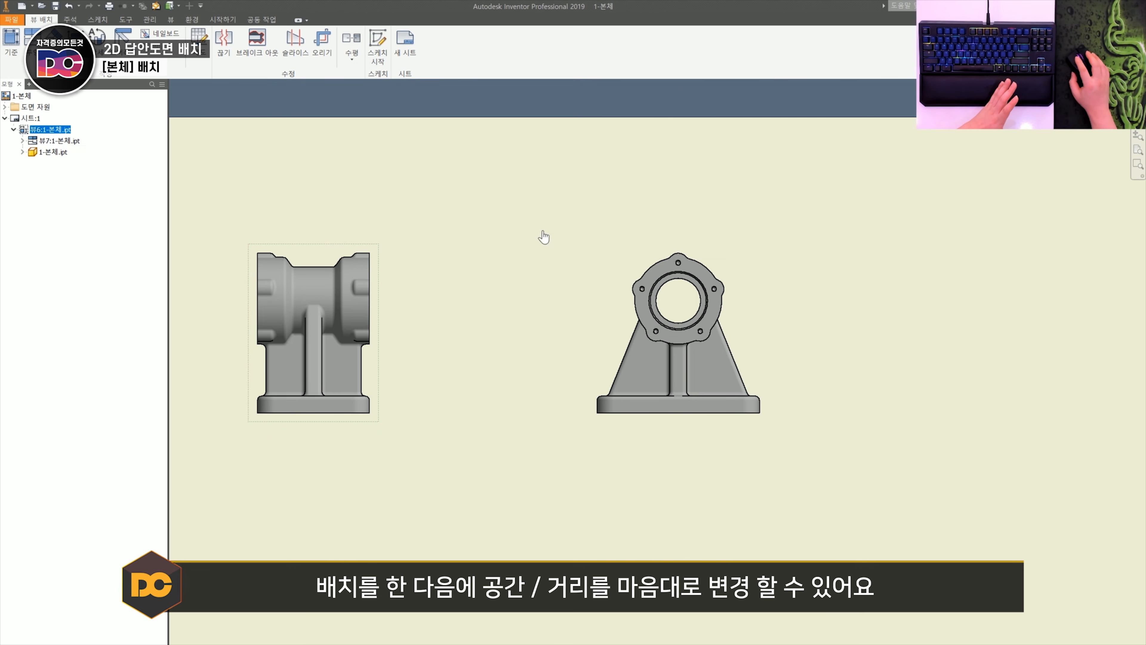
drag(645, 248, 681, 248)
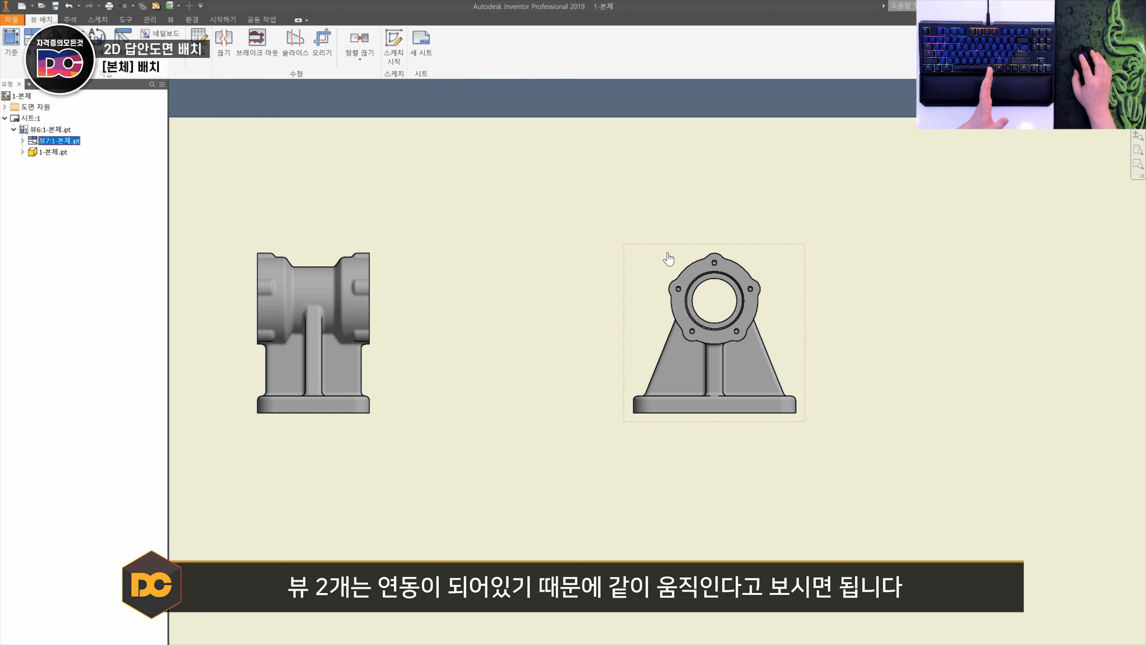
drag(675, 249, 654, 221)
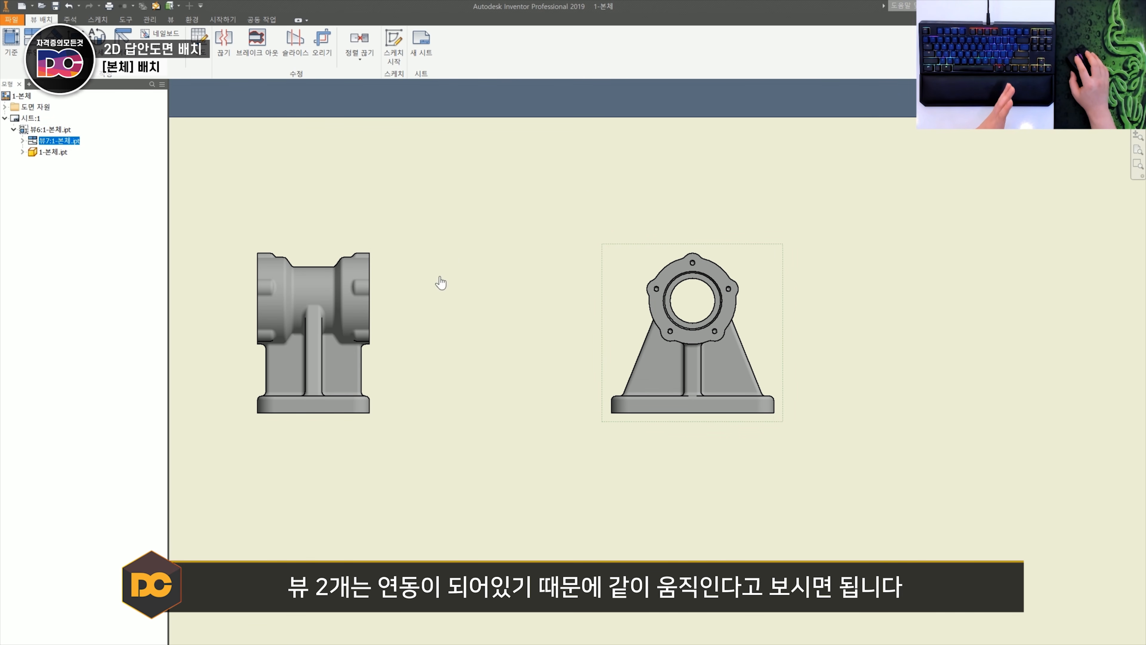
drag(328, 314, 353, 214)
drag(352, 214, 354, 214)
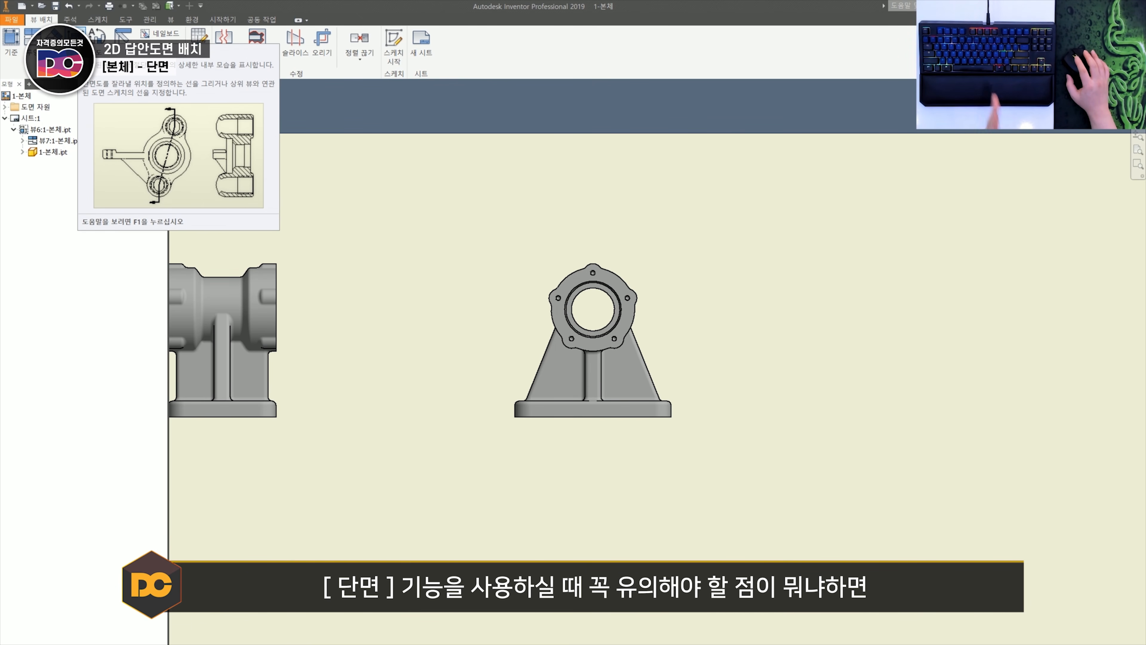
- Create aligned section A-A of the side view, cutting vertically to the bore centre and diagonally through the lower-right hole, placed between both views
scroll(588, 298, up, 4)
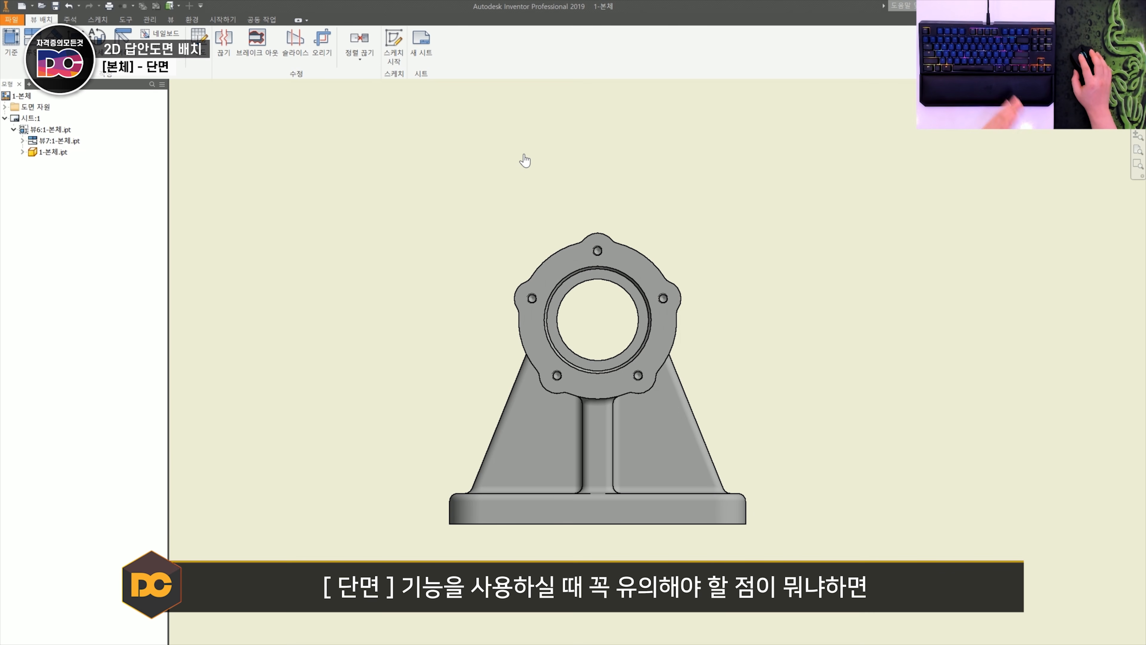
click(543, 238)
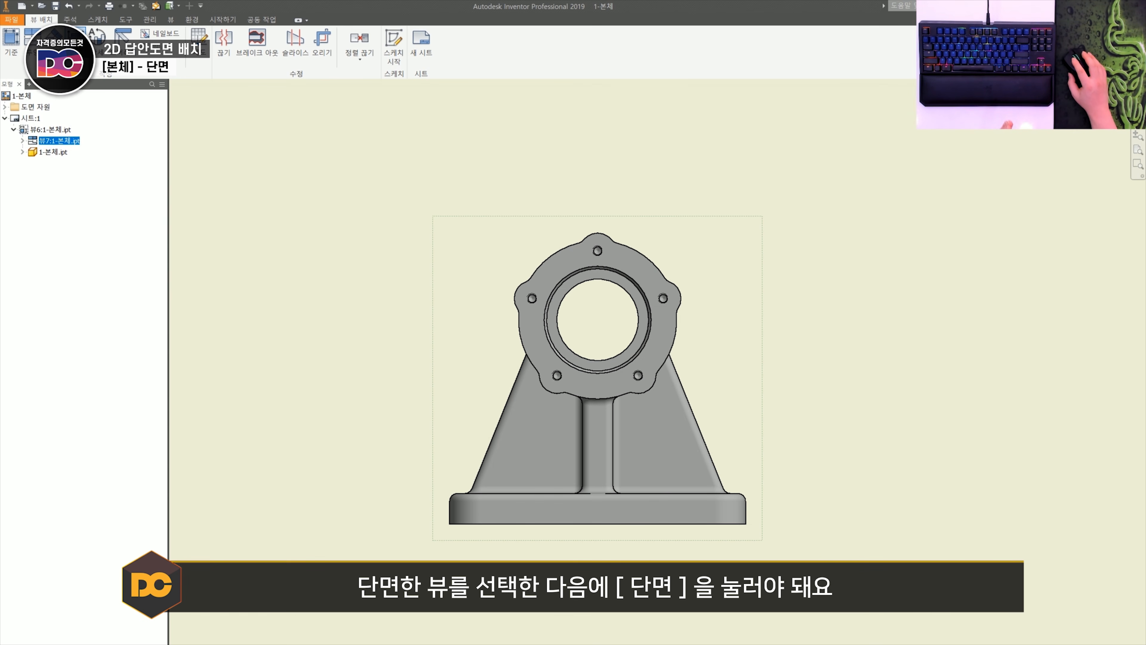
click(76, 40)
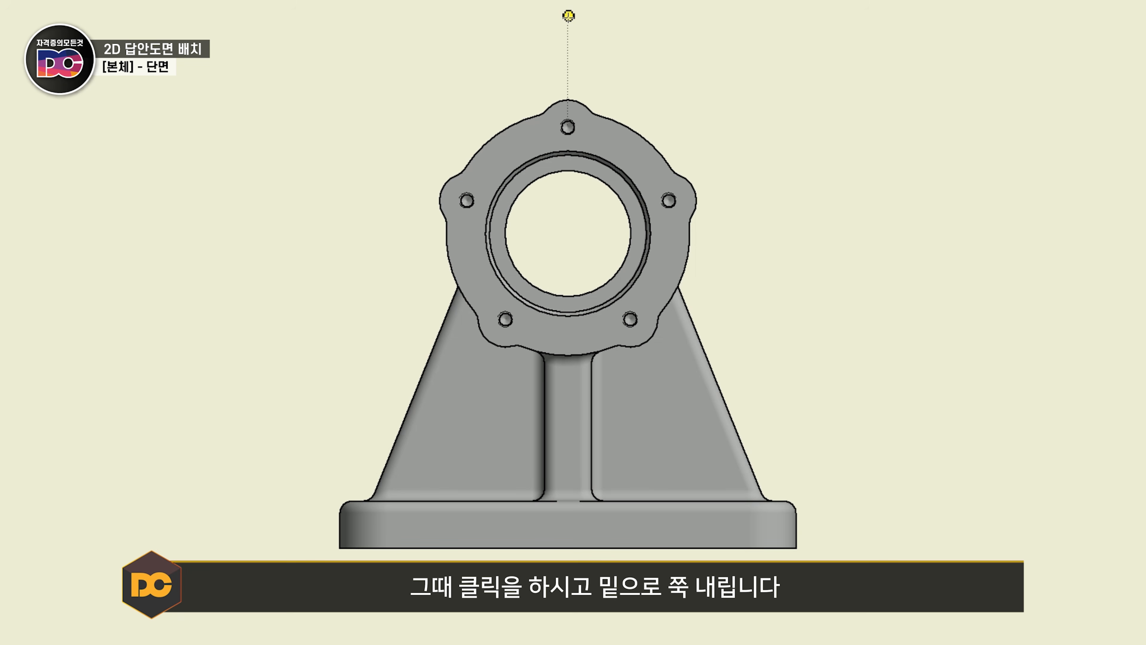
click(568, 16)
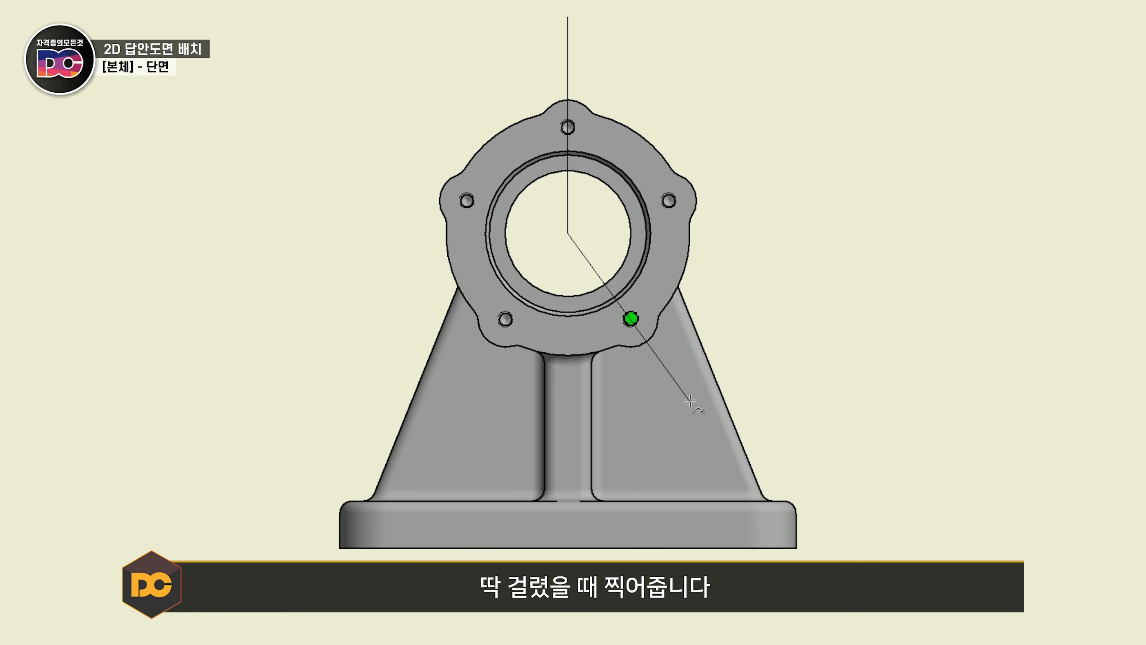
right_click(650, 400)
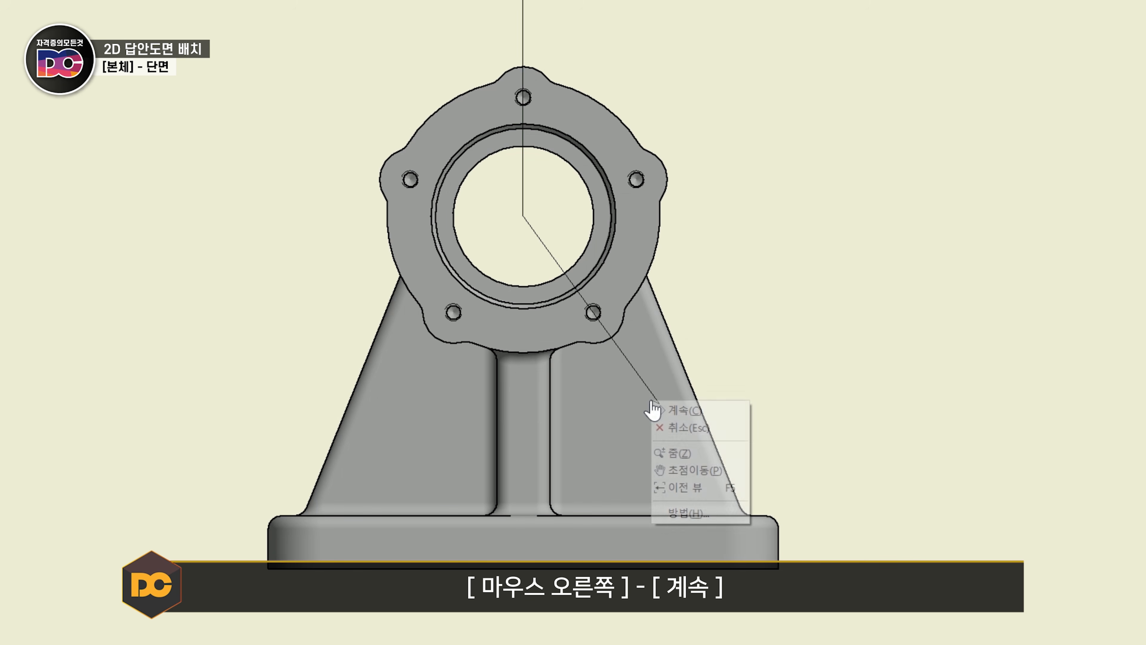
click(668, 409)
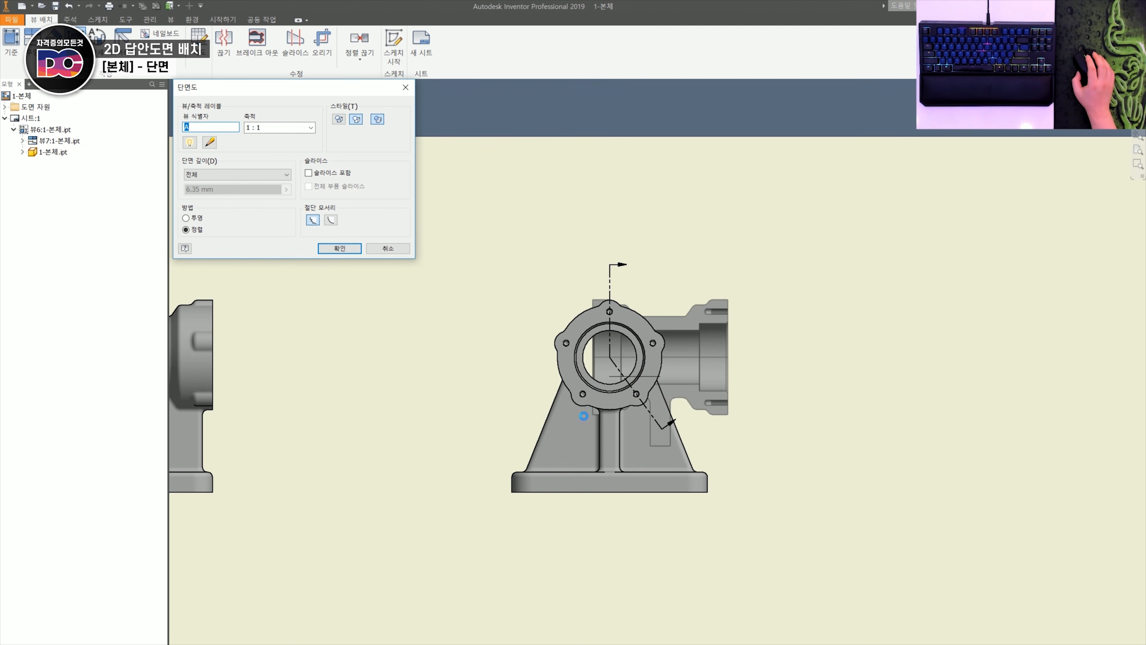
middle_drag(584, 415, 713, 399)
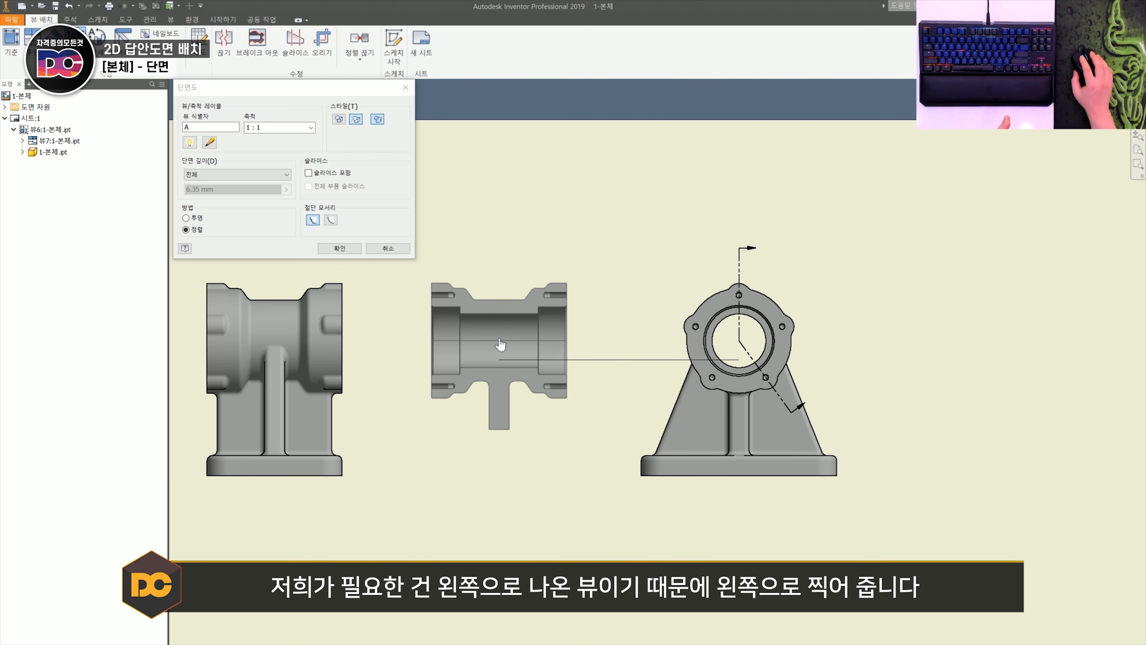
click(500, 340)
- Try a straight vertical section B-B through the centre of the housing's side view, placed to its right
middle_drag(484, 355, 534, 338)
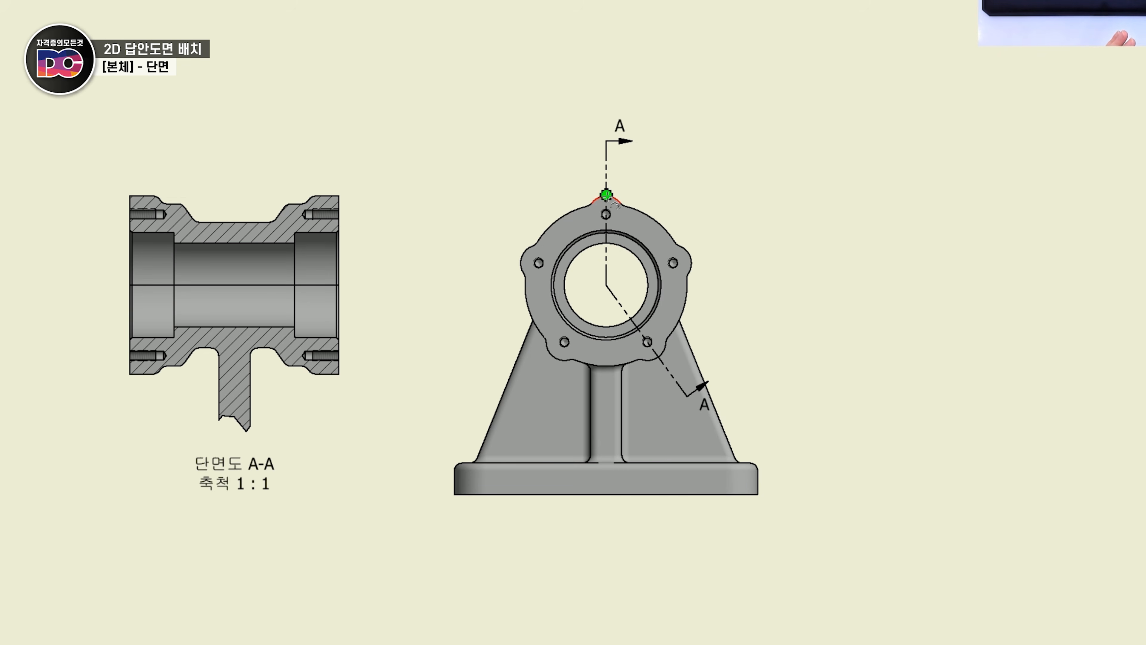
click(606, 187)
click(606, 529)
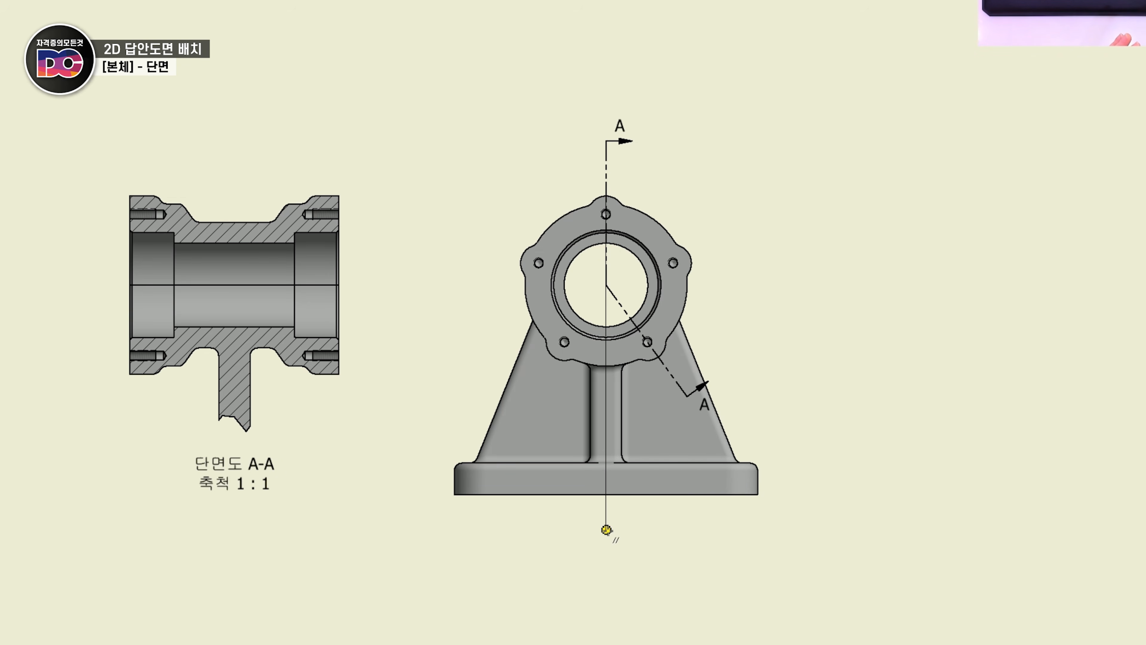
right_click(607, 530)
click(638, 540)
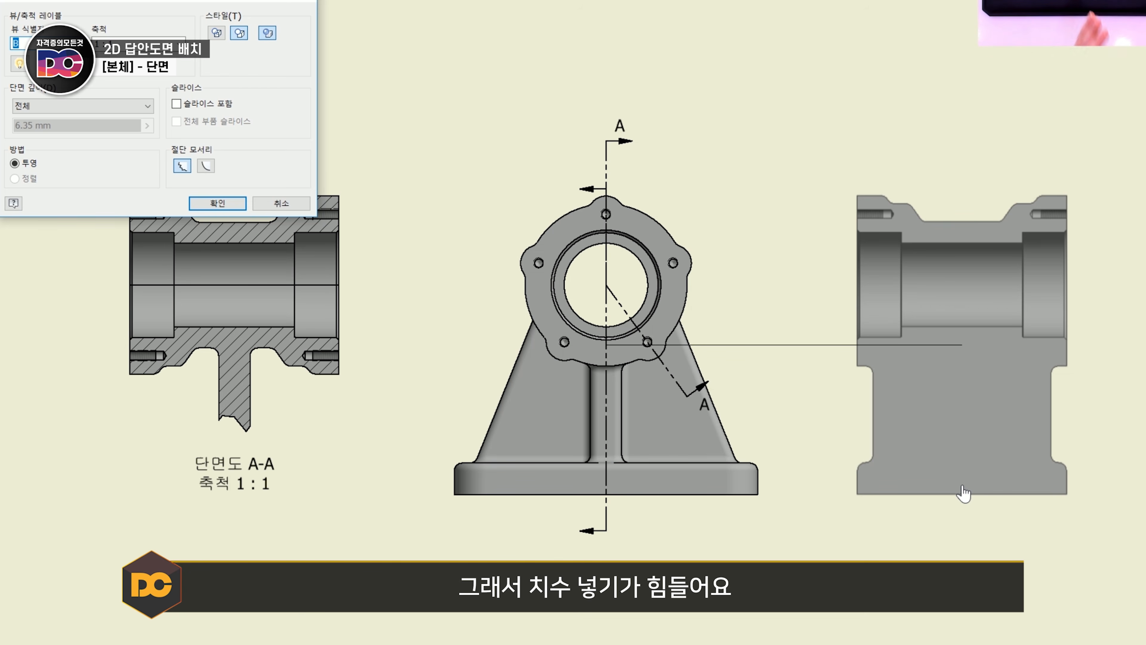
click(961, 492)
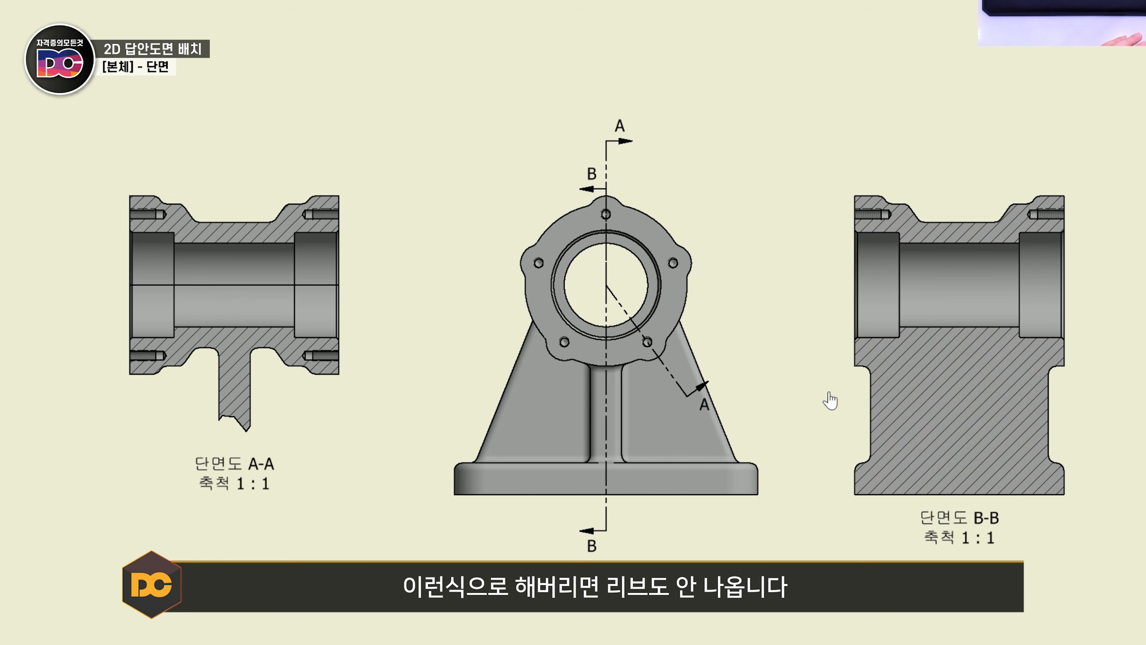
scroll(775, 430, down, 3)
mouse_move(269, 415)
middle_down()
mouse_move(218, 383)
mouse_move(305, 377)
middle_up()
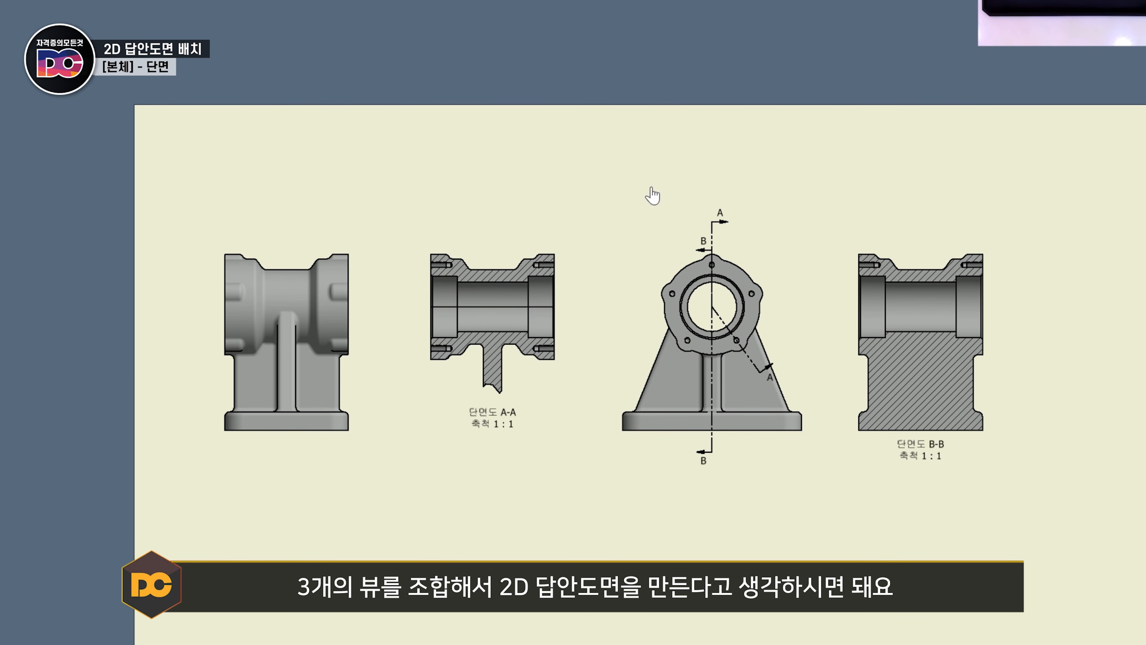
- Start a new base view using the pulley part 2-V벨트풀리.ipt
scroll(676, 293, up, 3)
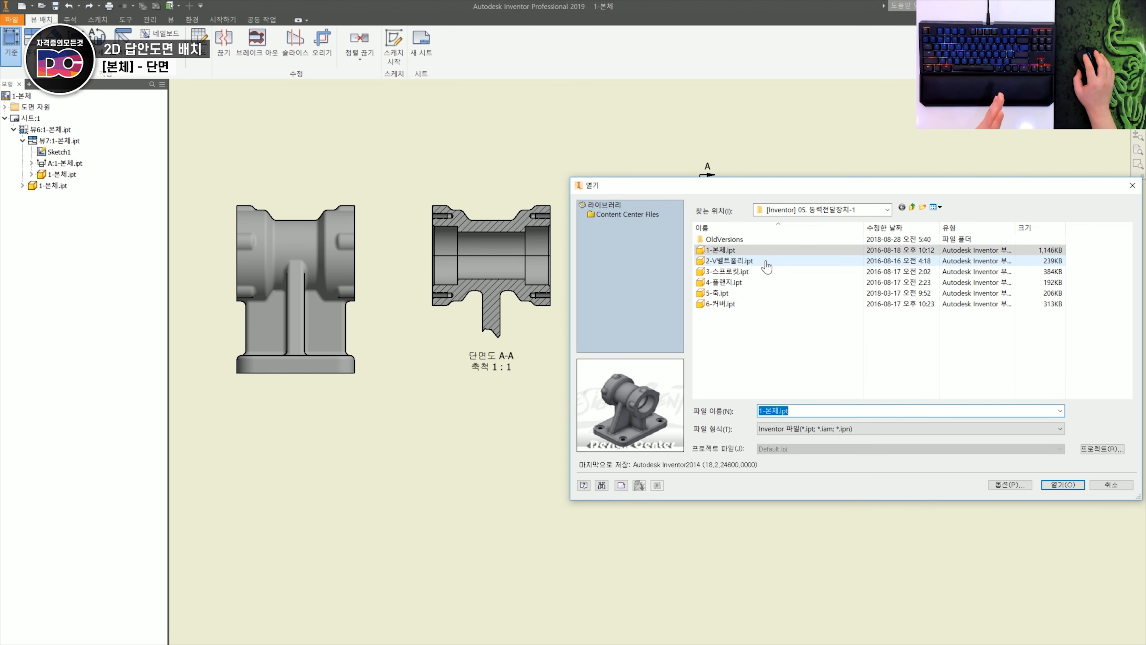
click(761, 264)
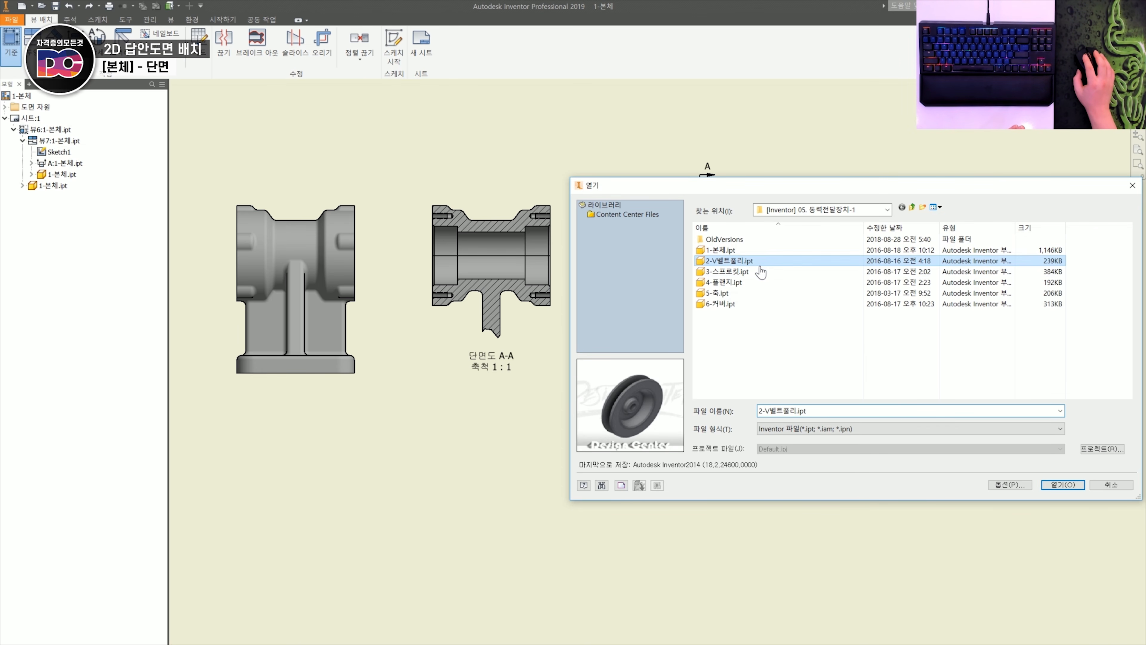
click(1063, 485)
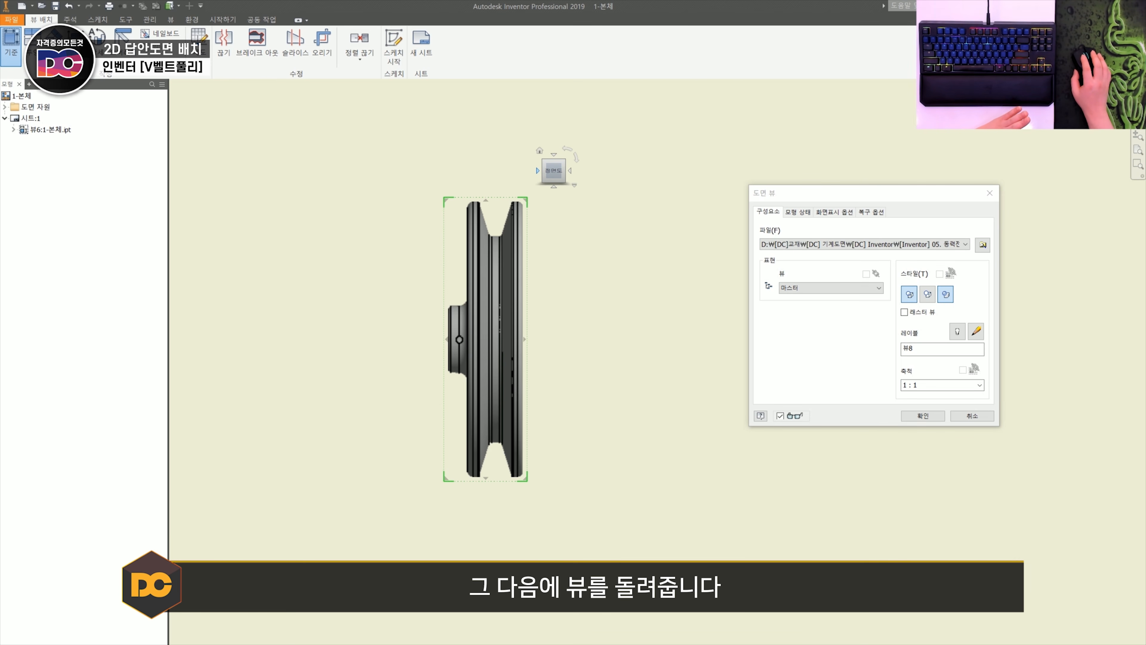
- Try the pulley's base view in the left-side orientation and roll it a quarter turn clockwise and back
click(538, 171)
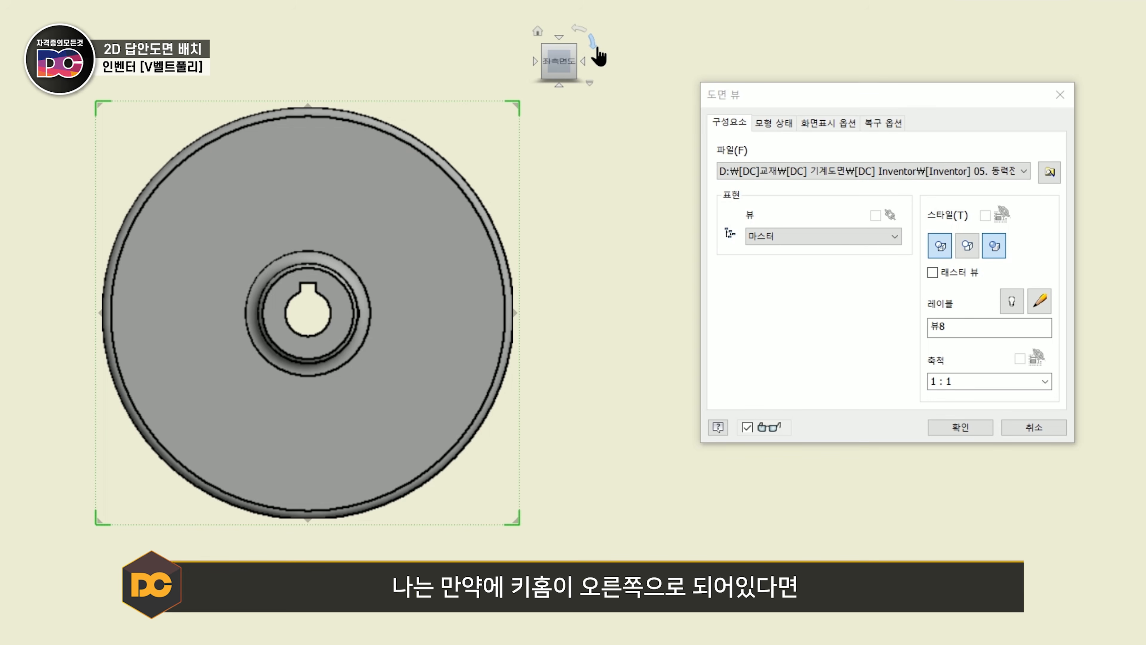
click(680, 162)
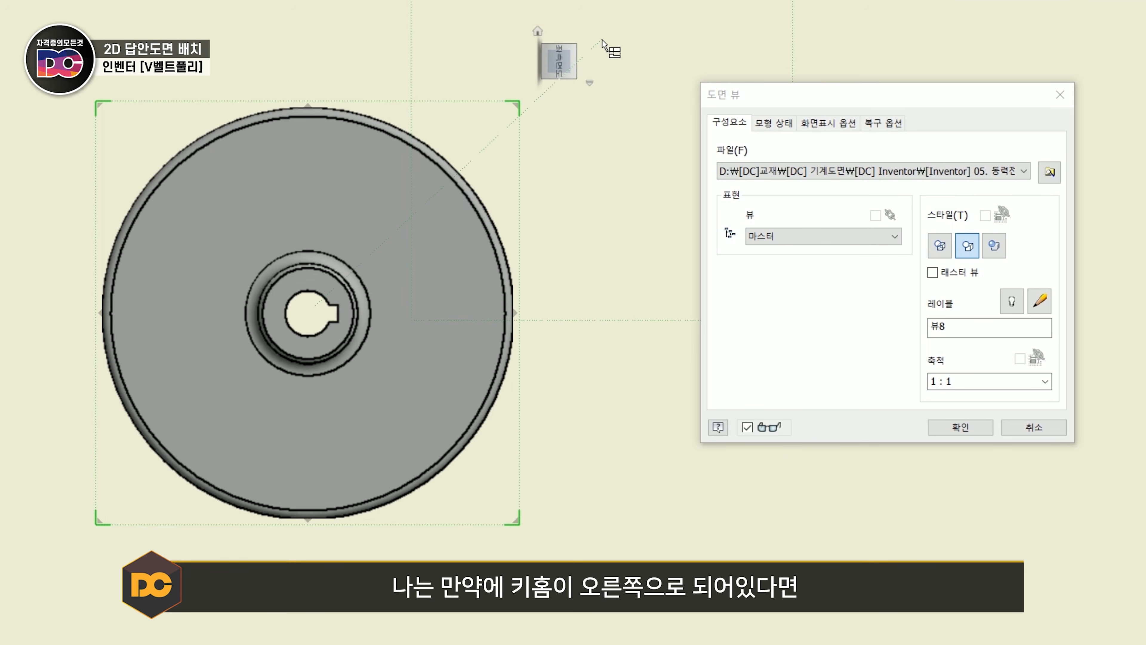
click(581, 30)
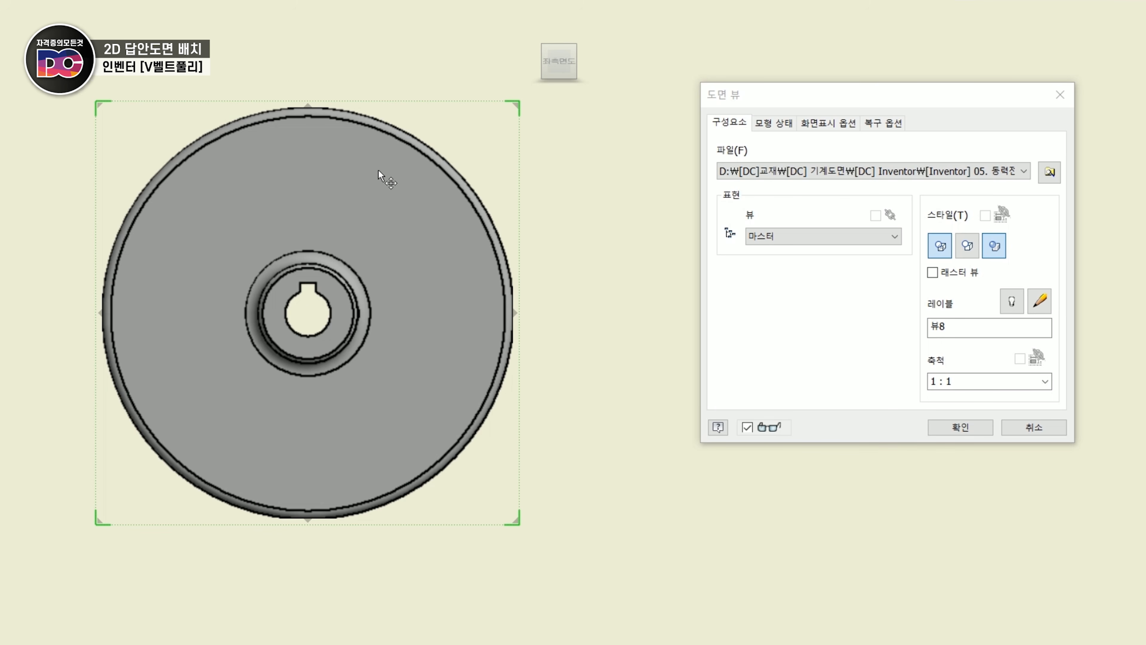
- Orient the pulley's base view to the rear view with its hub facing right and create it with a projected right-side view
click(86, 309)
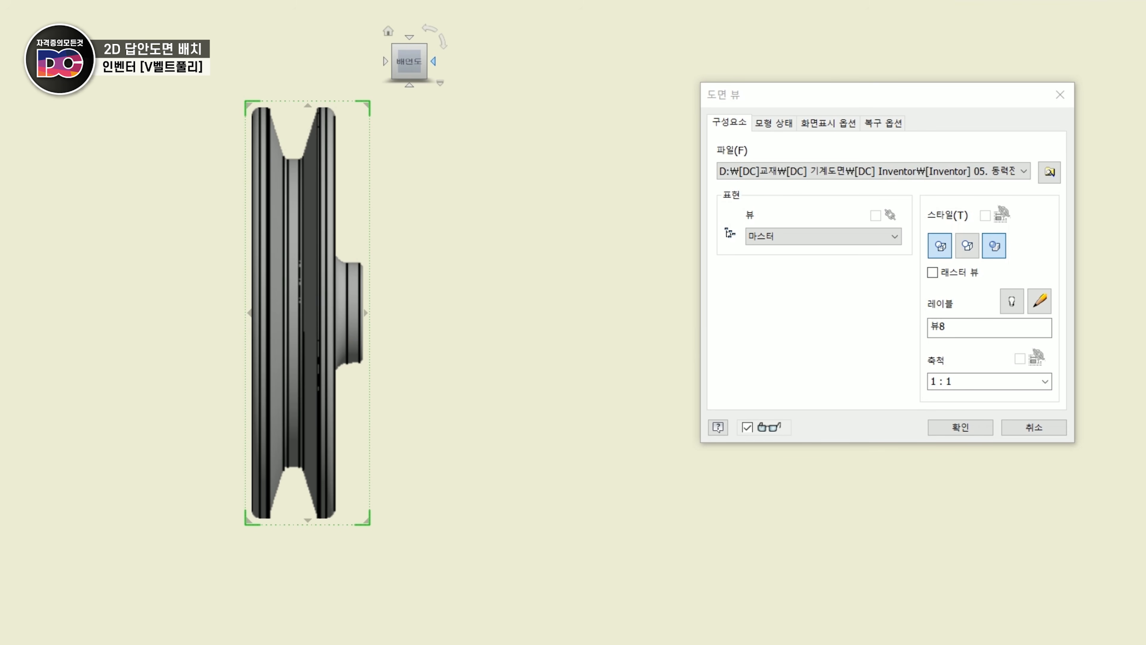
click(433, 61)
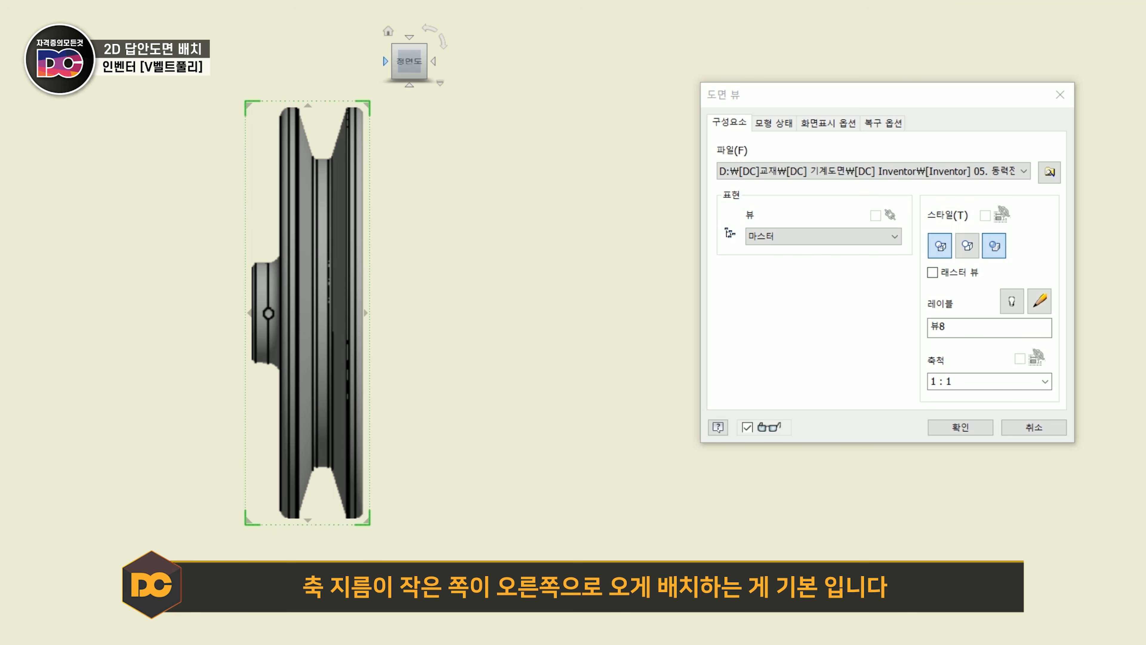
click(385, 61)
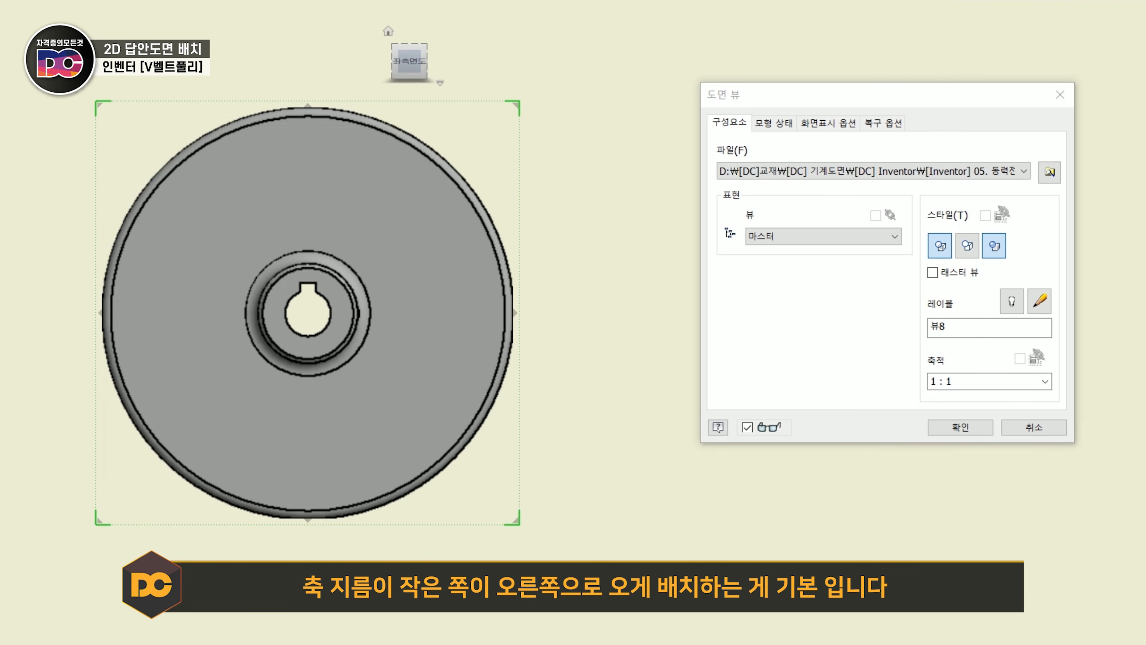
click(385, 61)
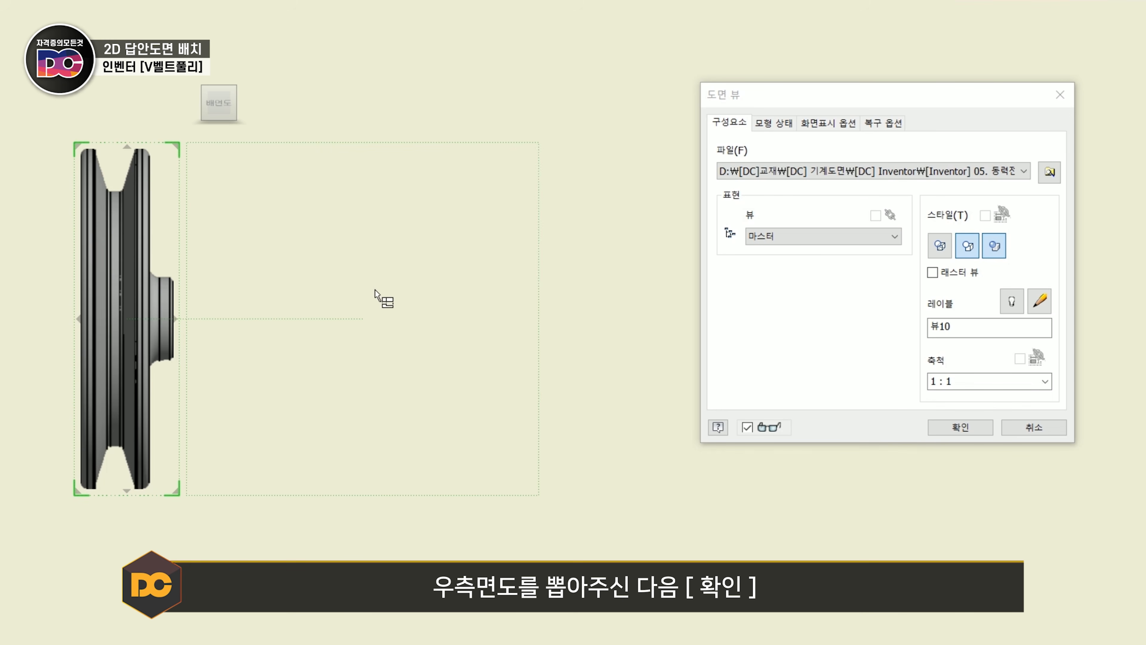
click(976, 431)
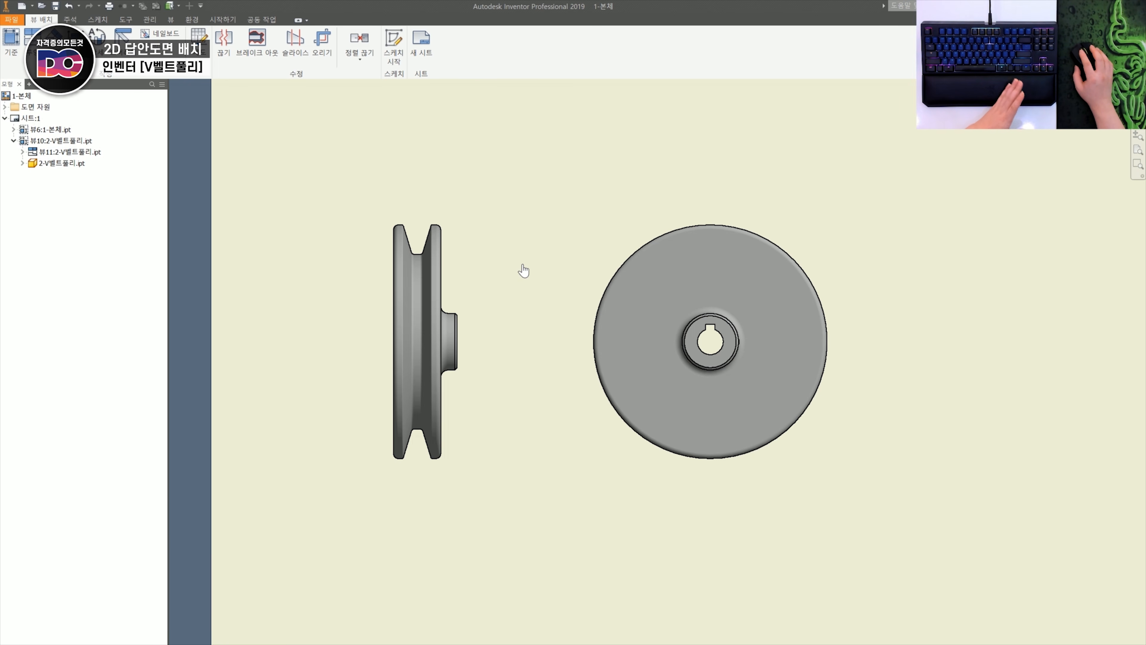
click(456, 277)
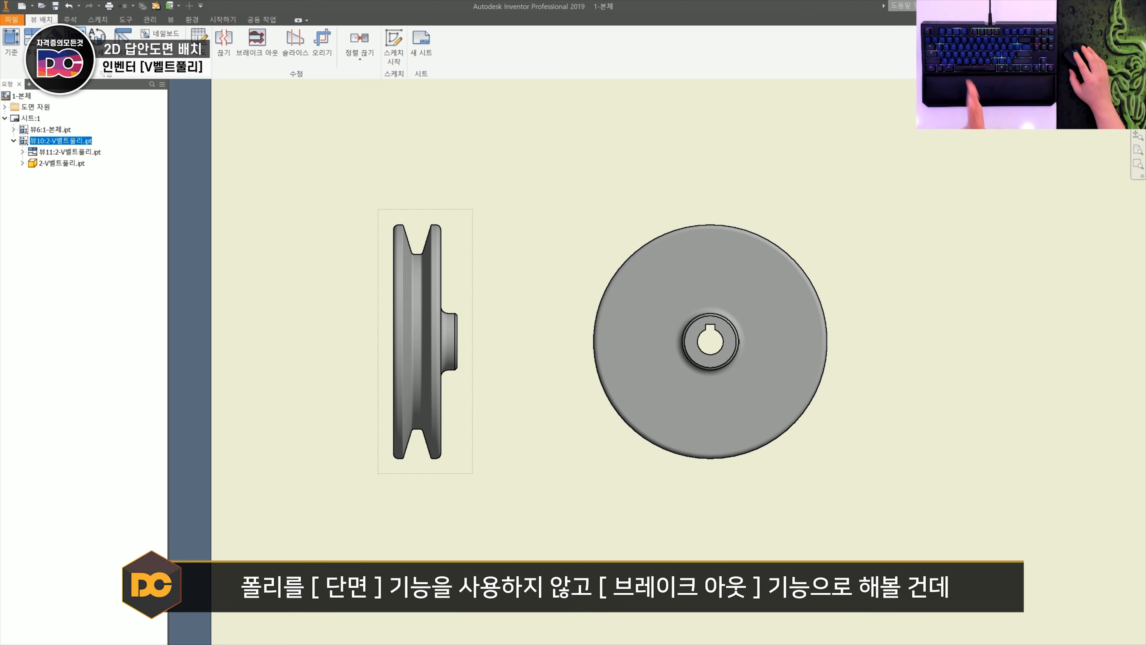
click(508, 249)
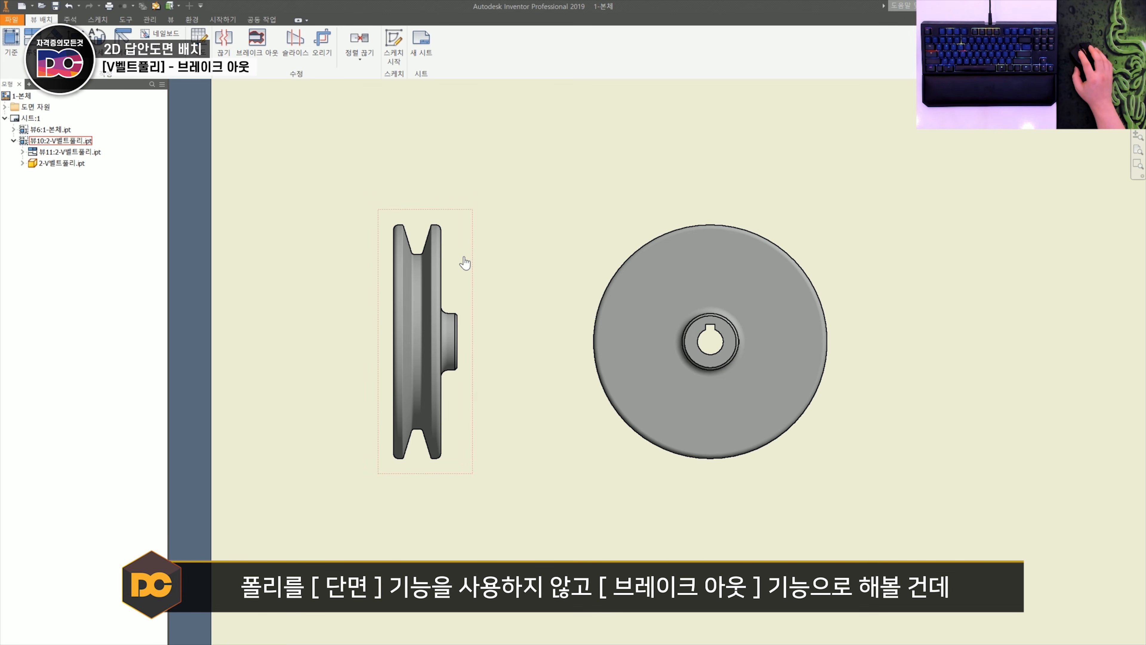
- Sketch a rectangle enclosing the pulley's whole base view, attached to that view, and finish the sketch
click(454, 271)
click(501, 245)
click(457, 261)
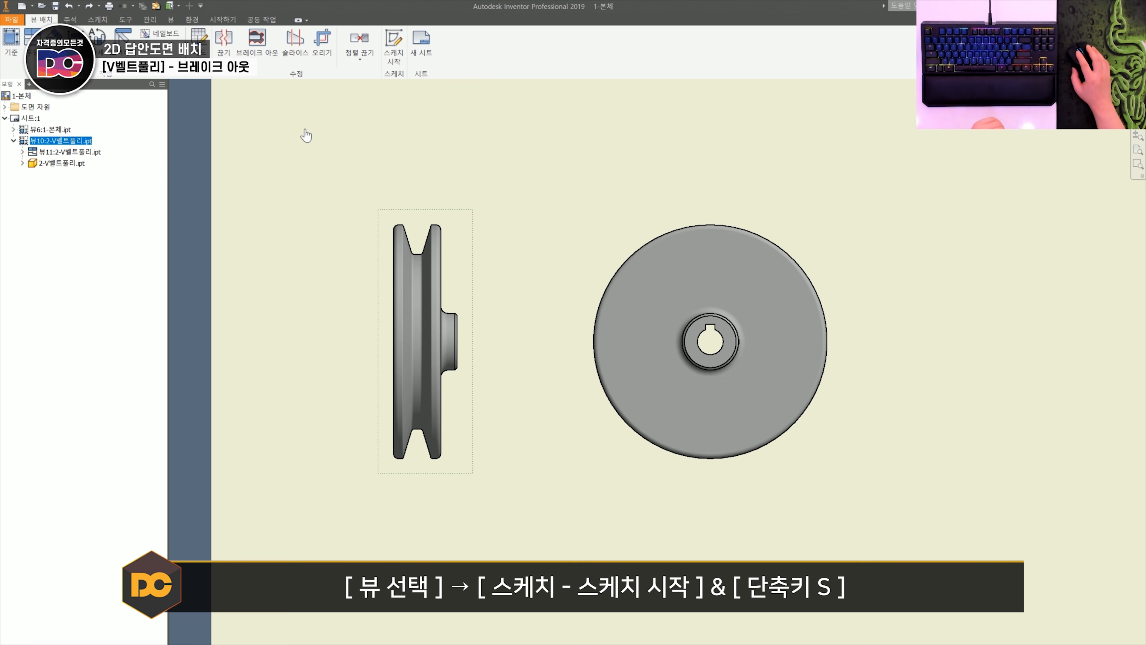
click(97, 20)
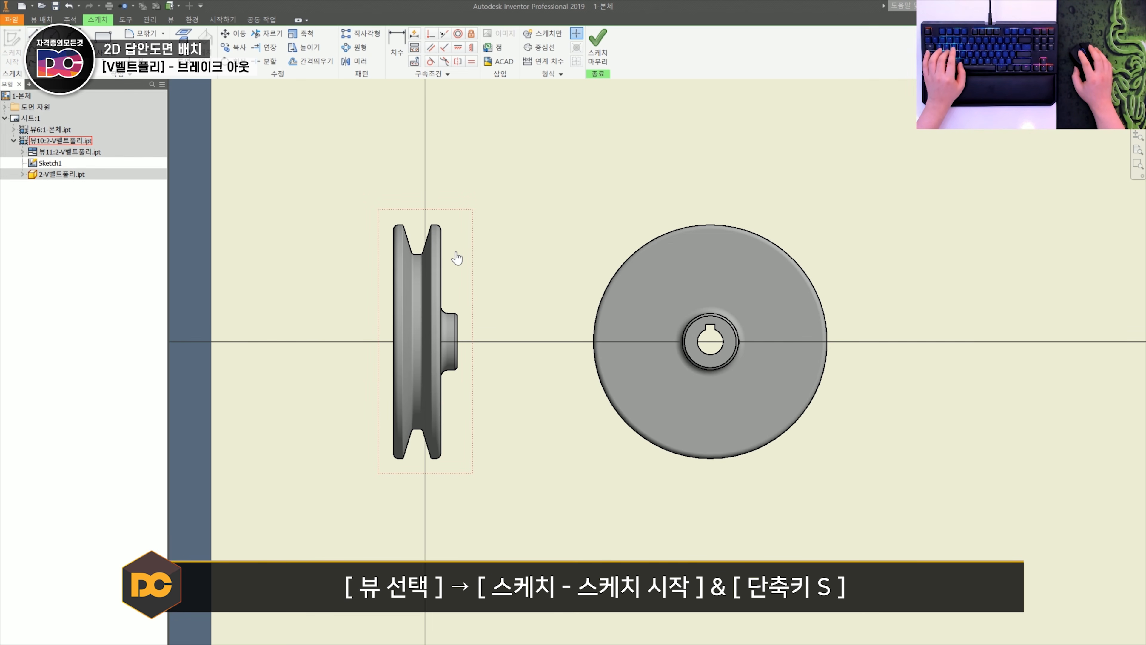
key(s)
middle_drag(452, 250, 477, 250)
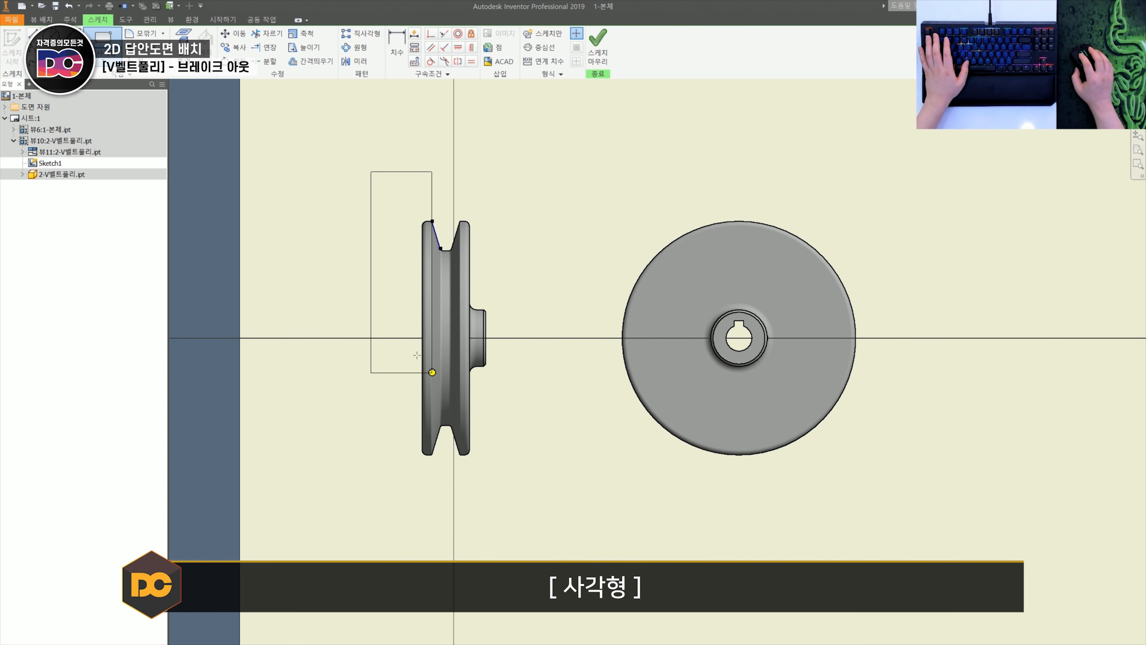
click(519, 493)
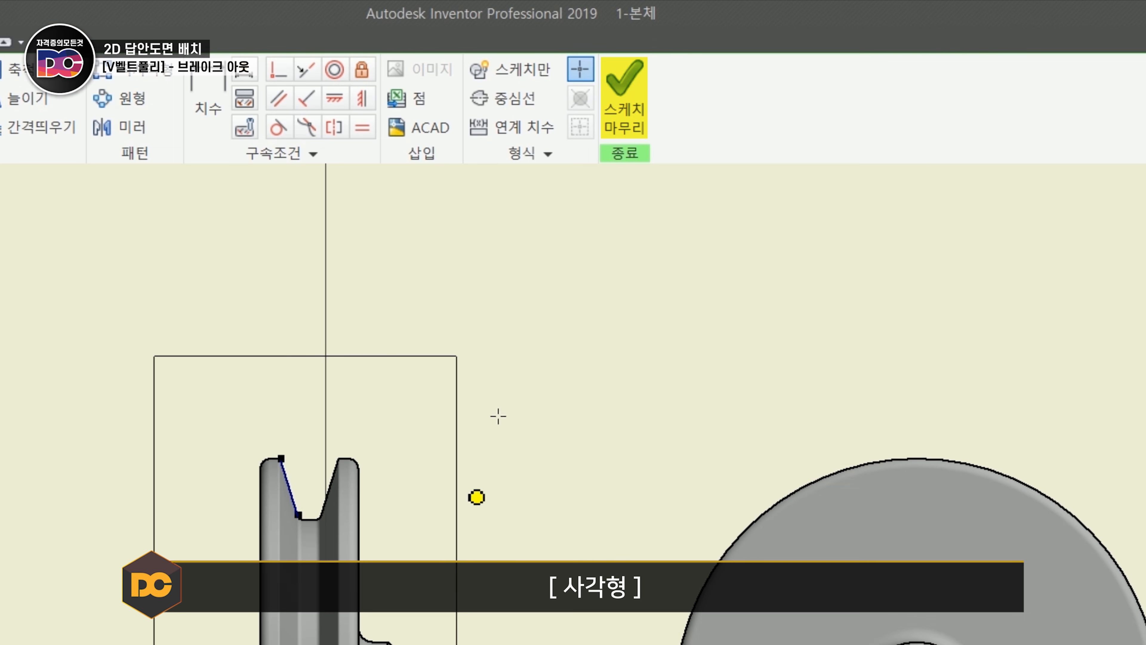
click(633, 121)
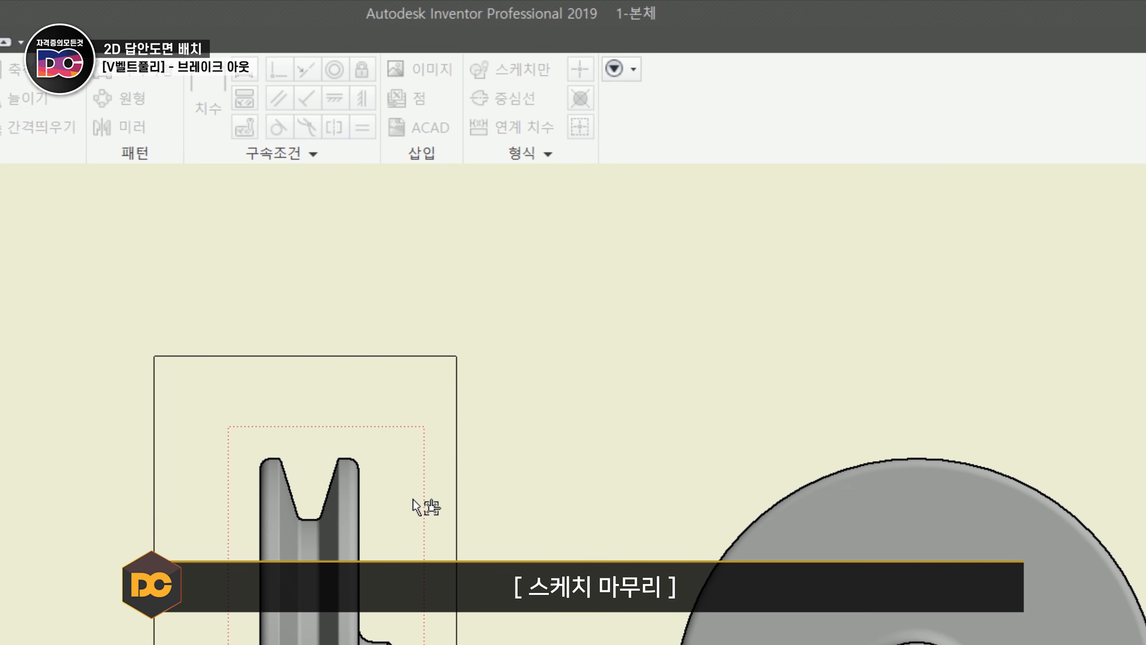
- Try break-outs of the pulley's base view, starting the depth at the top of the projected view's outer circle and at the hub edge's midpoint
click(528, 116)
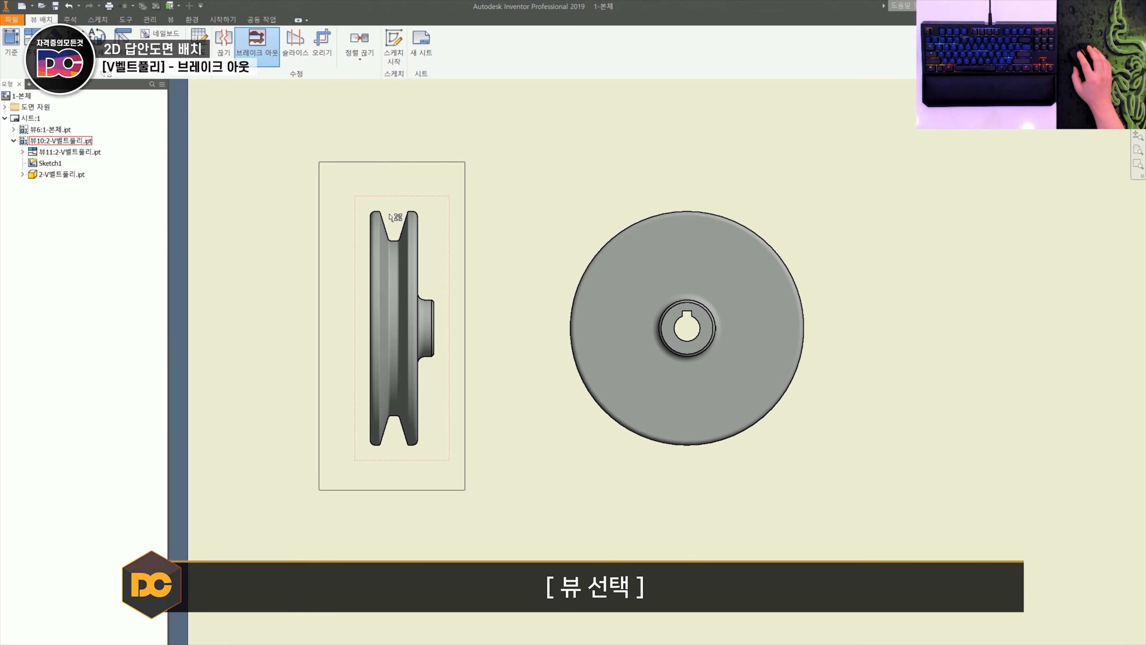
click(391, 217)
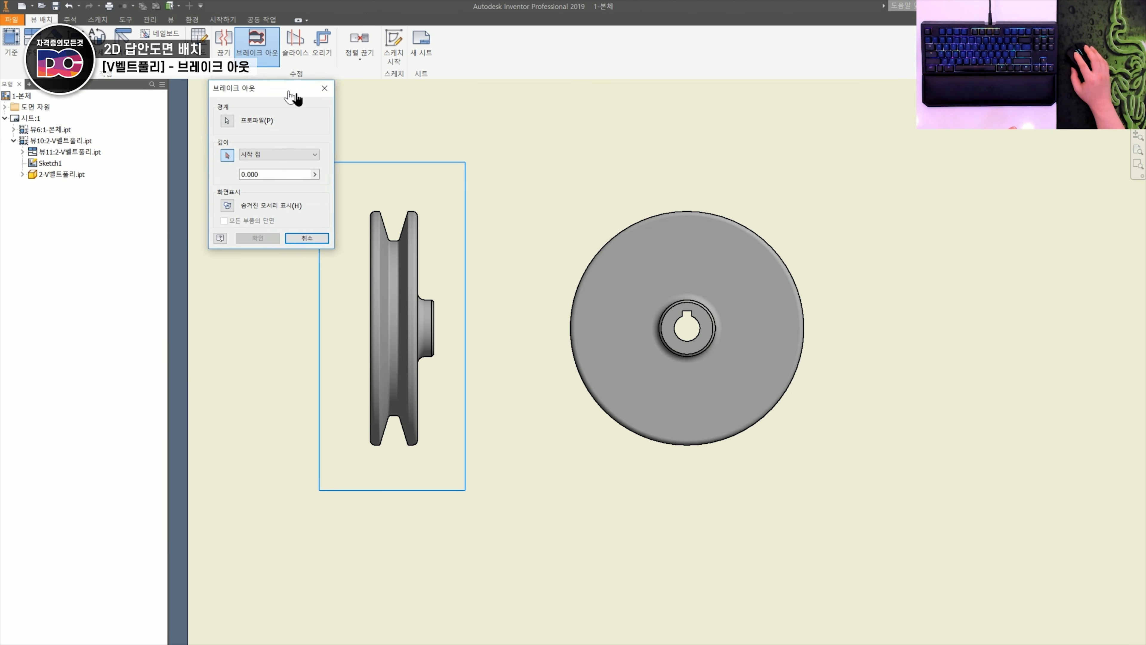
drag(289, 92, 343, 105)
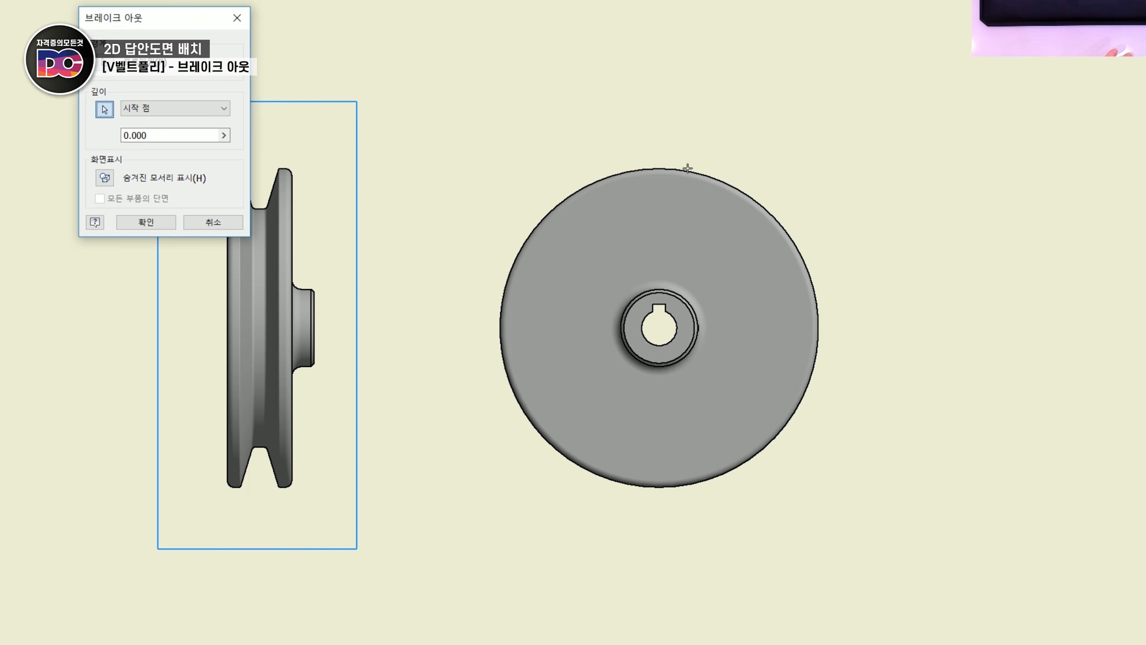
click(659, 168)
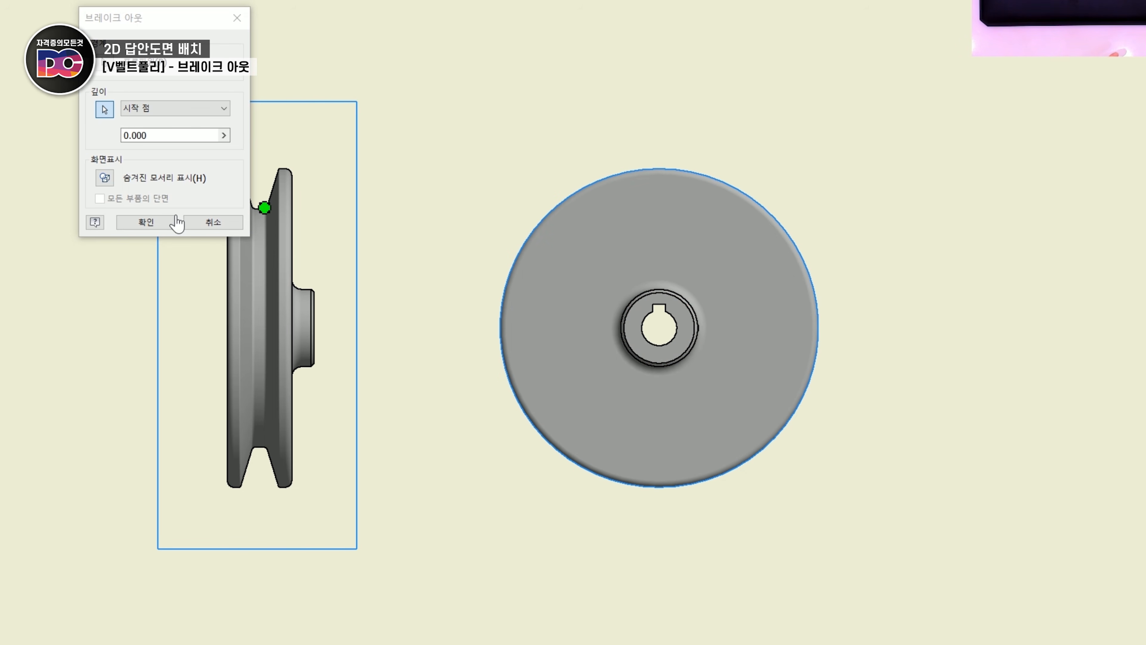
click(146, 222)
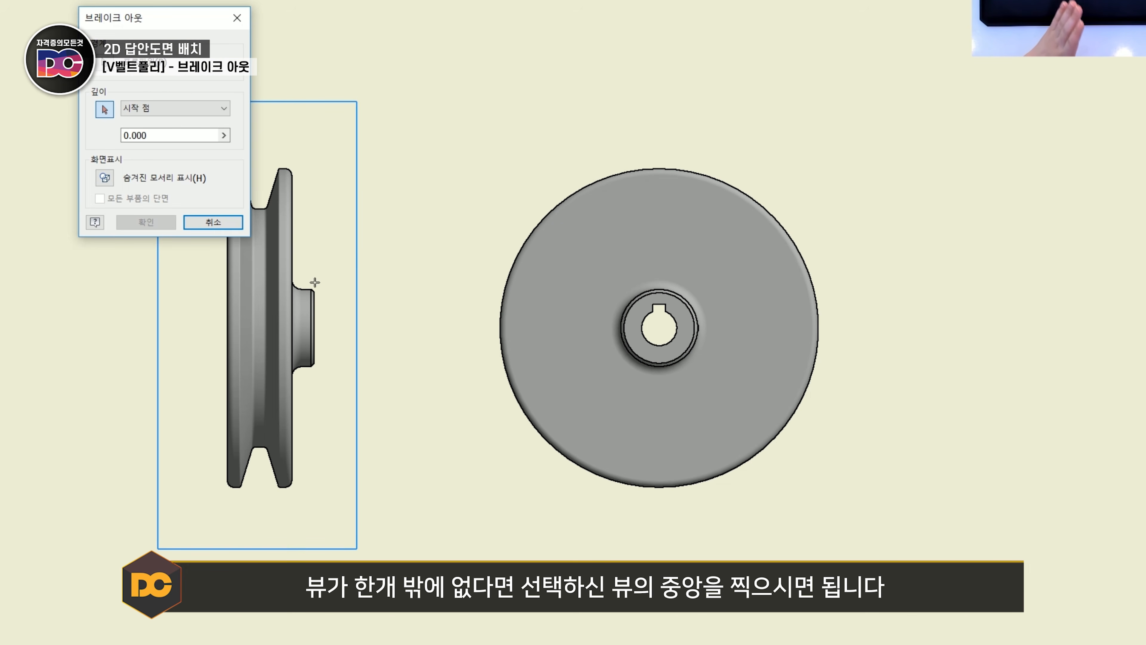
click(312, 326)
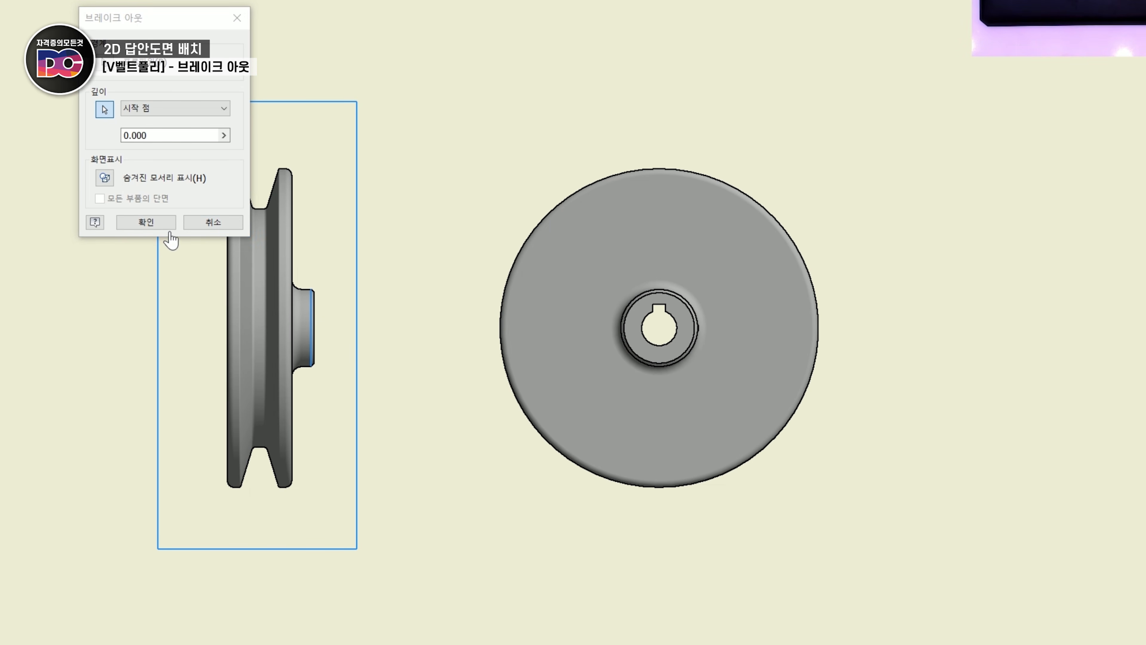
click(163, 223)
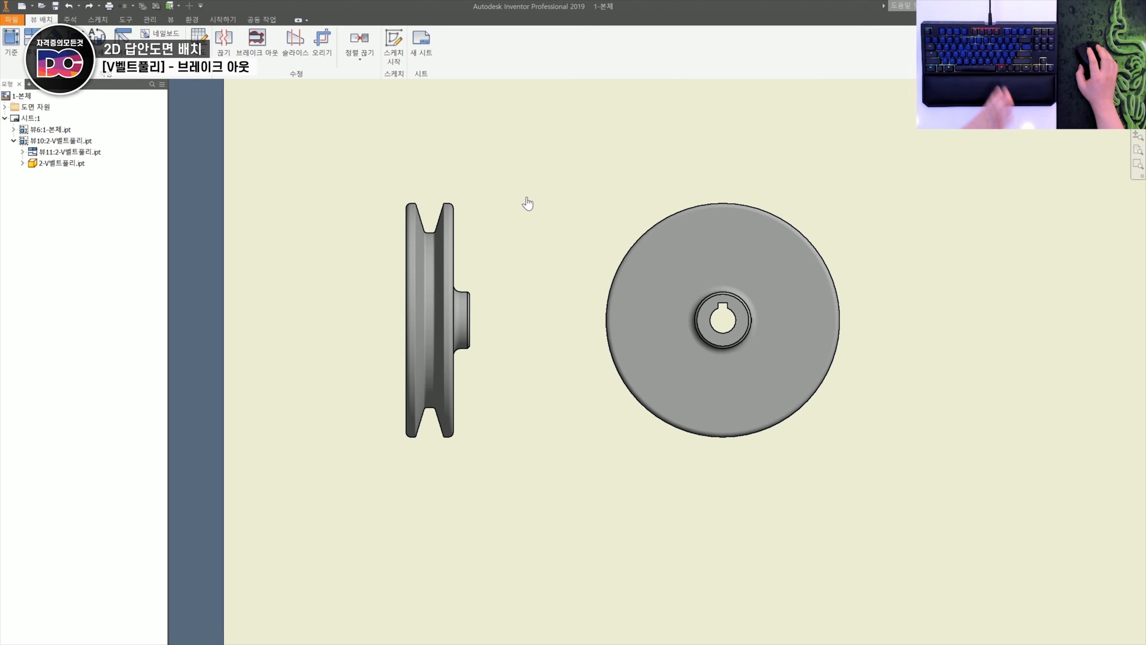
- Try a break-out of the pulley's base view using a rectangle sketched around it on the sheet with no view selected
click(257, 43)
click(396, 192)
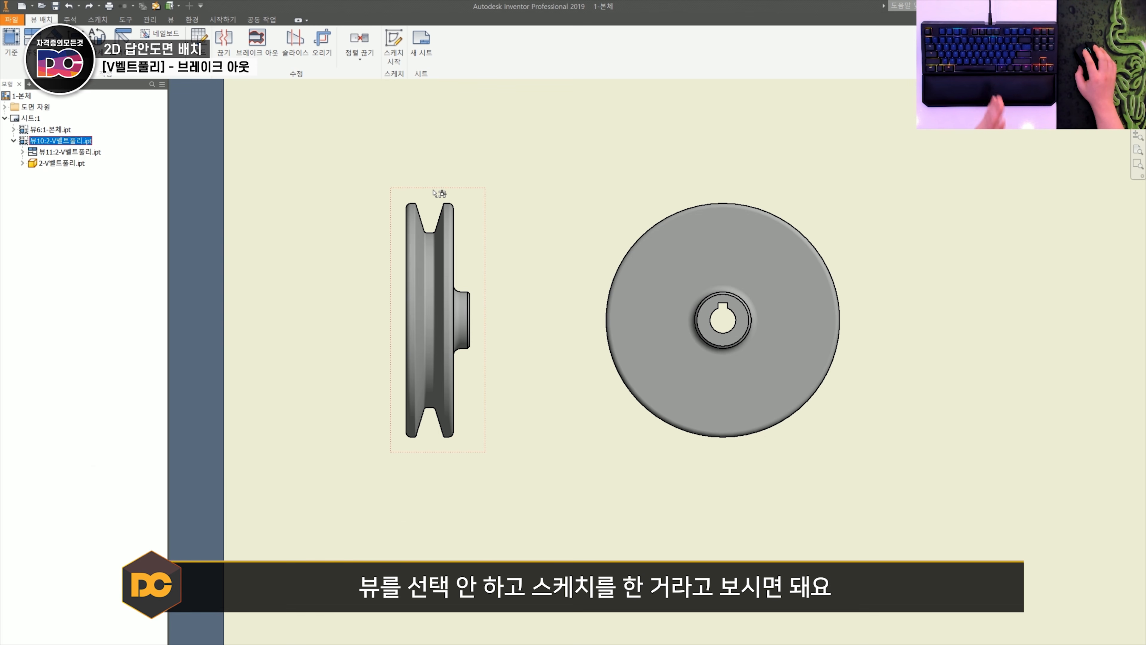
click(437, 152)
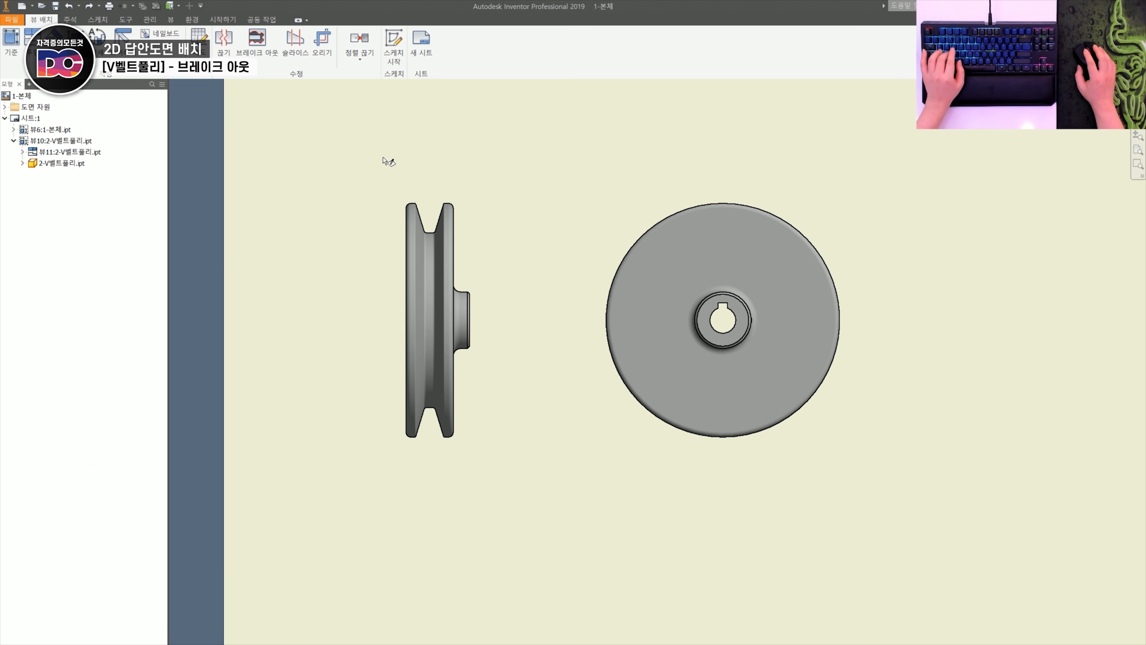
click(343, 168)
key(r)
click(335, 163)
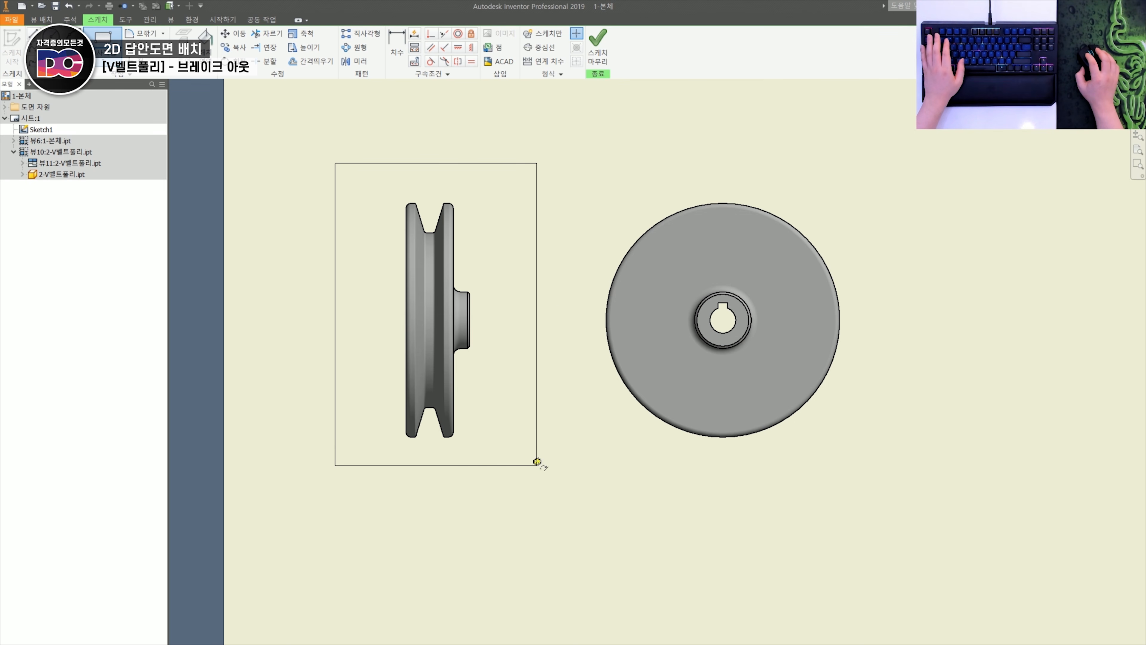
click(537, 461)
click(598, 45)
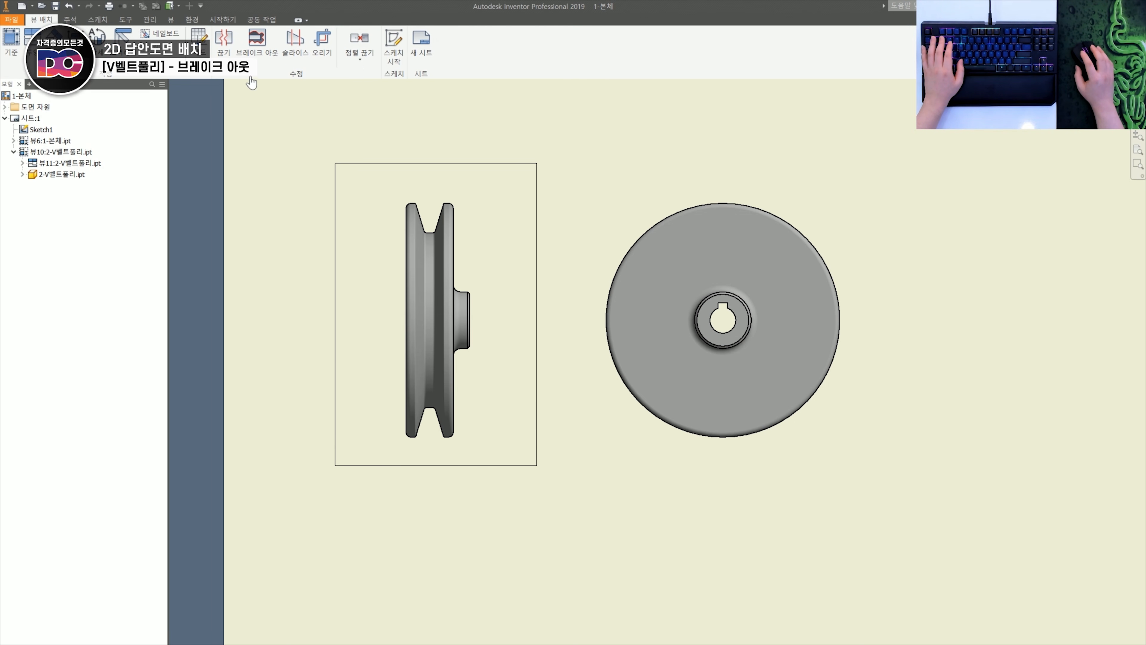
click(255, 45)
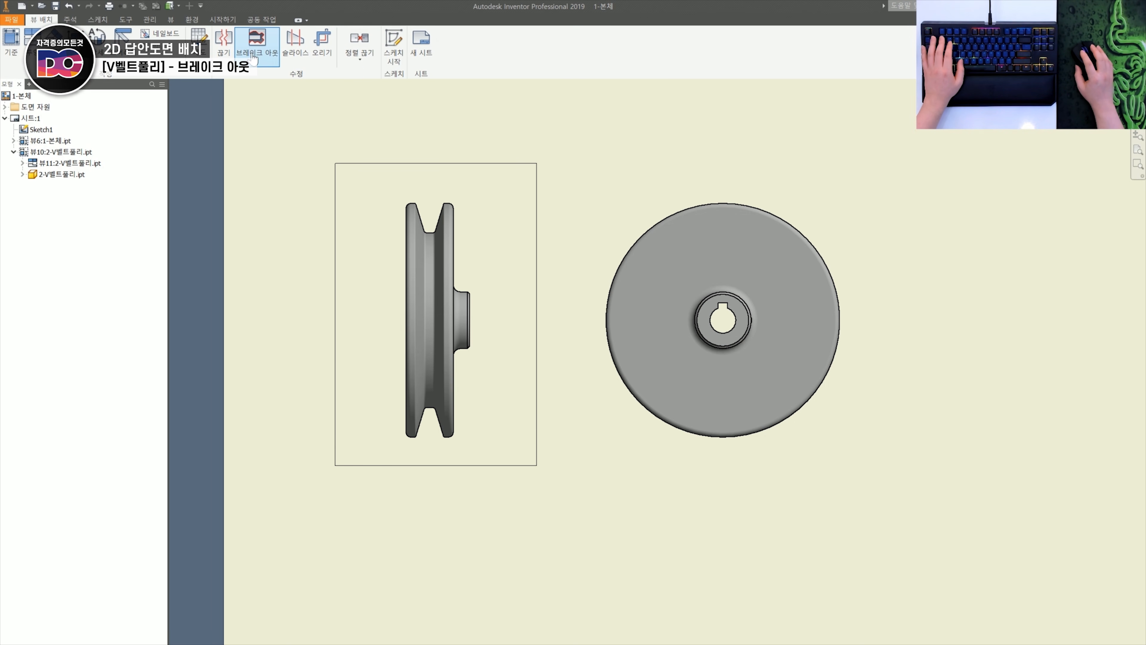
click(459, 165)
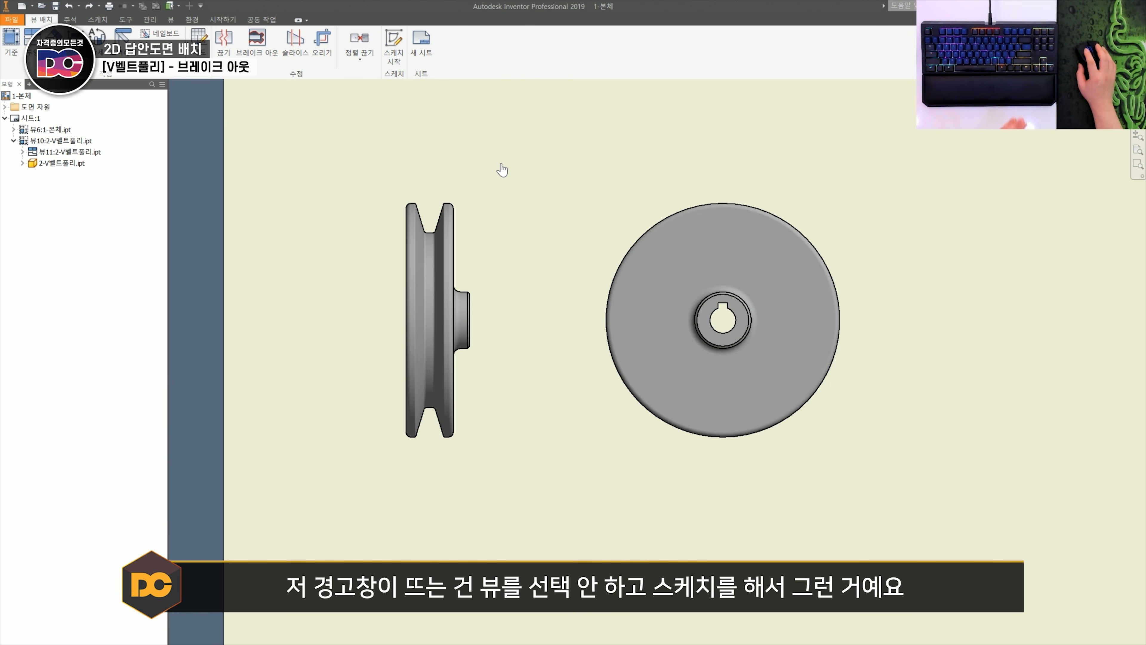
- Select the pulley's base view, sketch a rectangle around its whole outline in that view's sketch, and finish the sketch
click(469, 206)
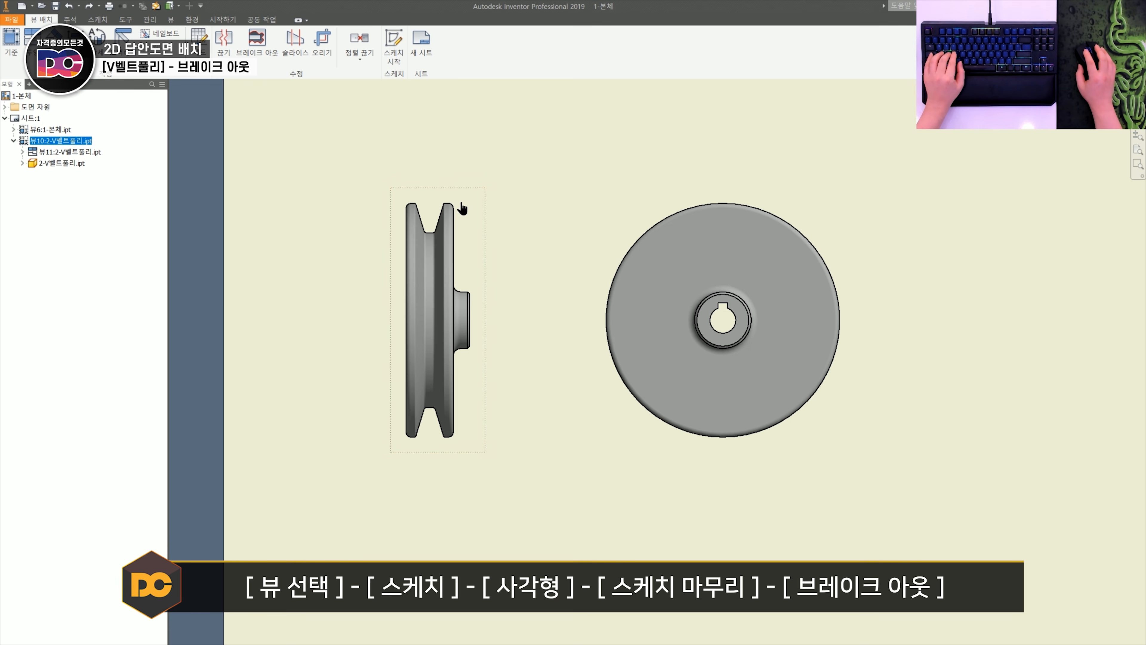
key(s)
key(r)
click(378, 168)
click(495, 467)
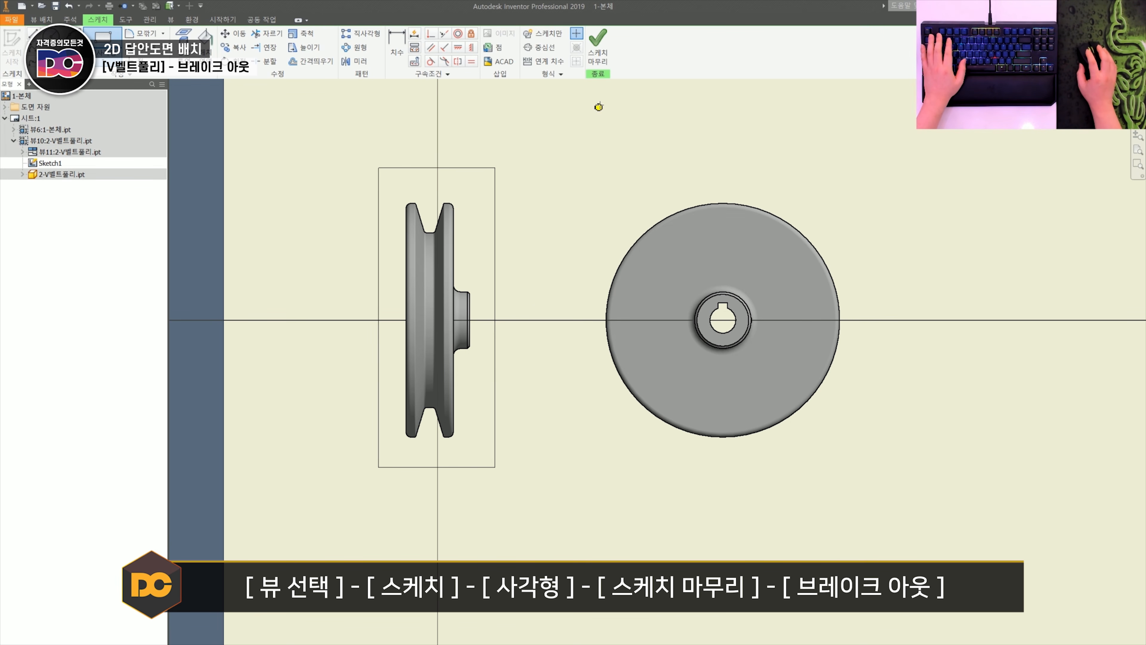
click(598, 66)
click(465, 206)
key(b)
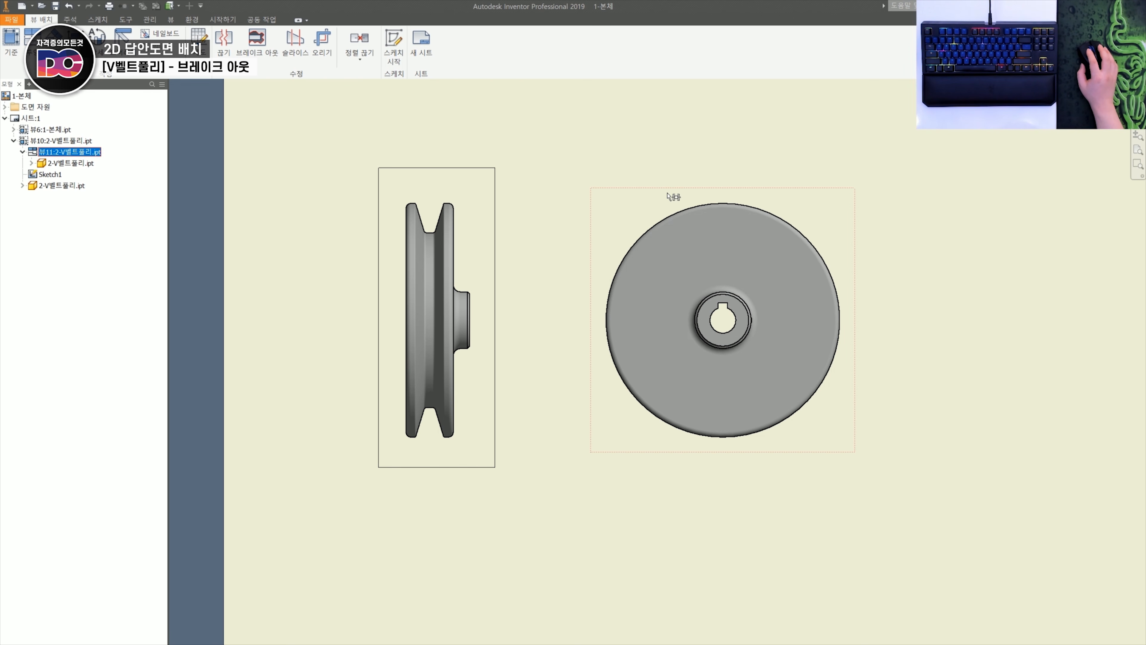
- Try a vertical section view through the centre of the pulley's circular projected view, and cancel it
click(668, 172)
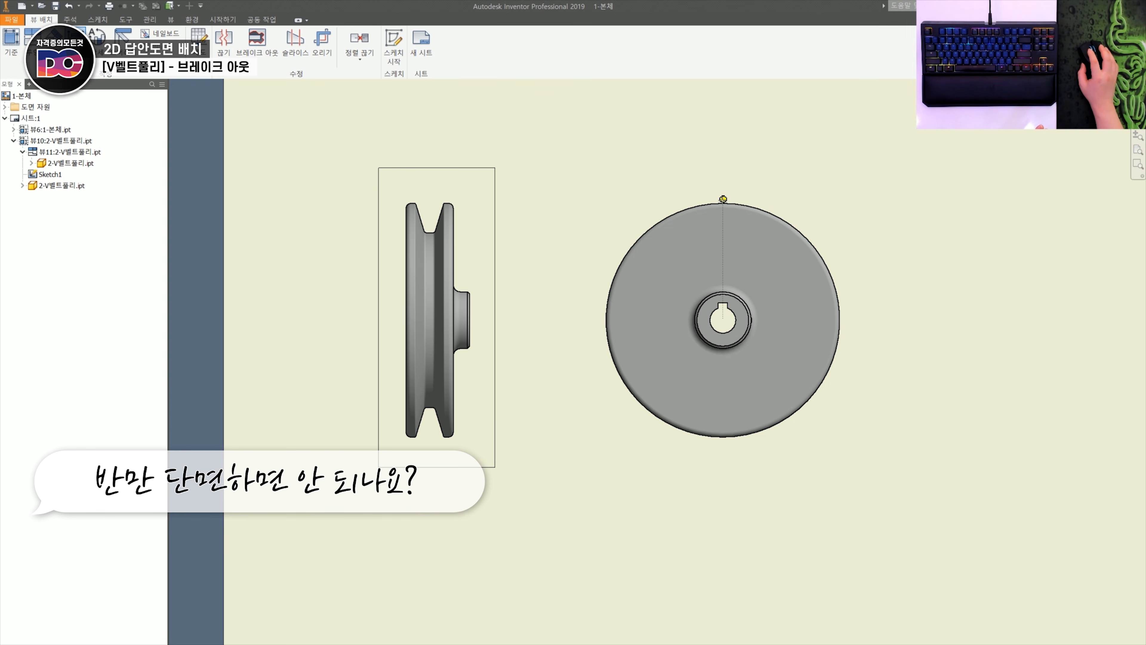
click(735, 204)
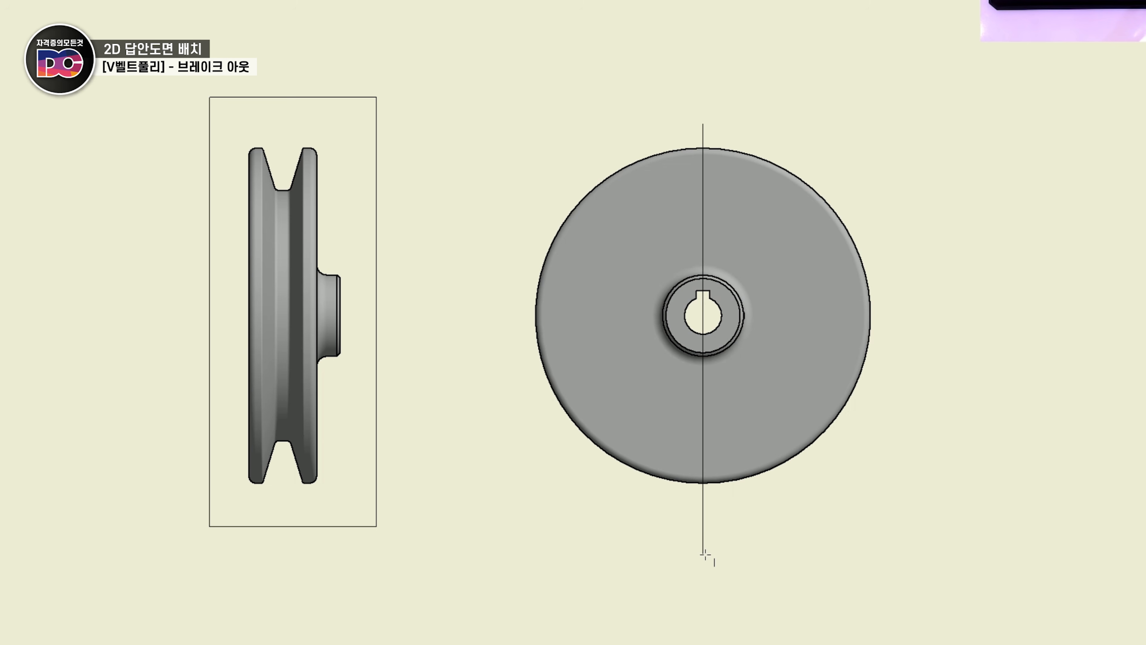
click(705, 554)
right_click(705, 554)
click(726, 561)
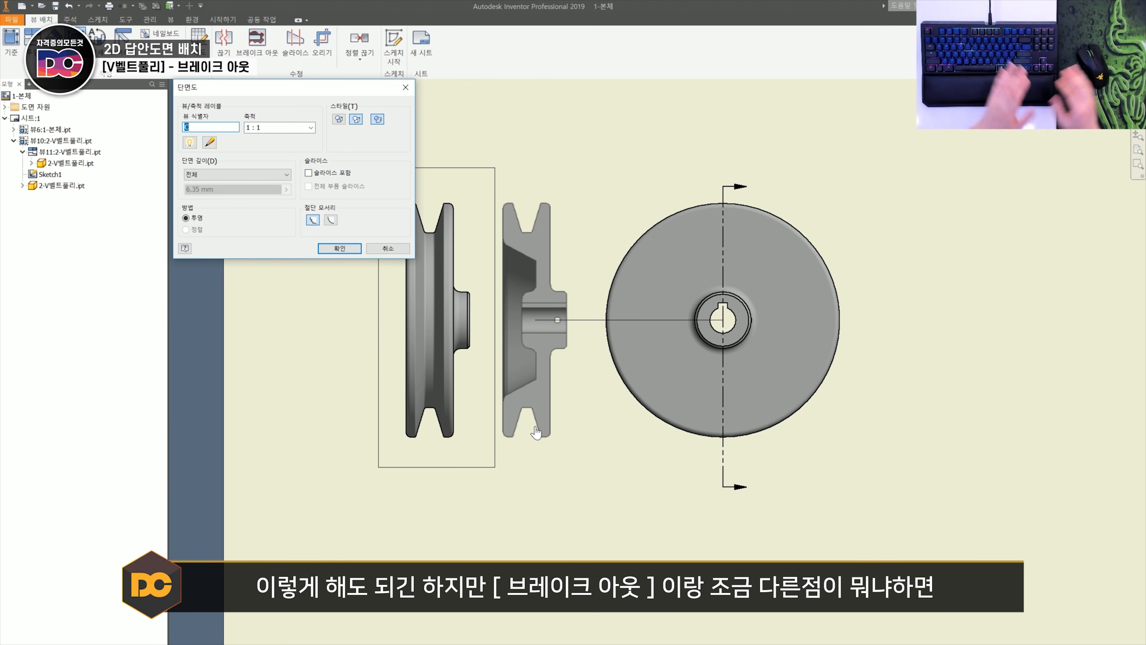
key(Escape)
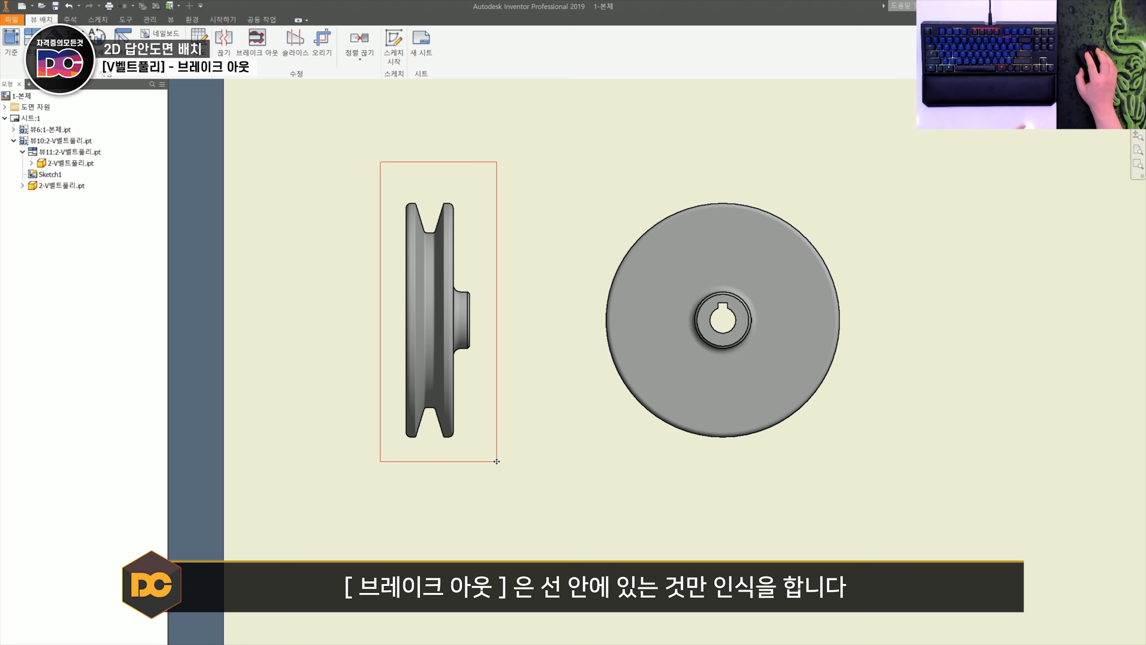
- Move the boundary rectangle up to leave the pulley's lower rim outside, and break out the base view to the projected circle's top point
drag(496, 461, 493, 392)
click(266, 54)
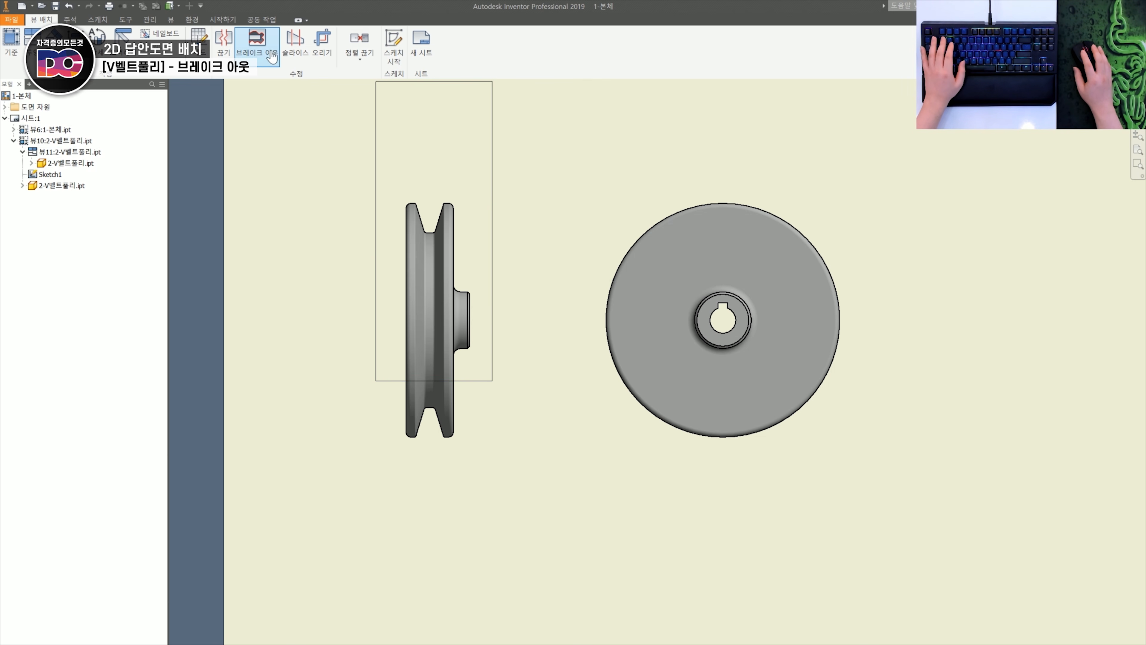
click(455, 230)
click(724, 207)
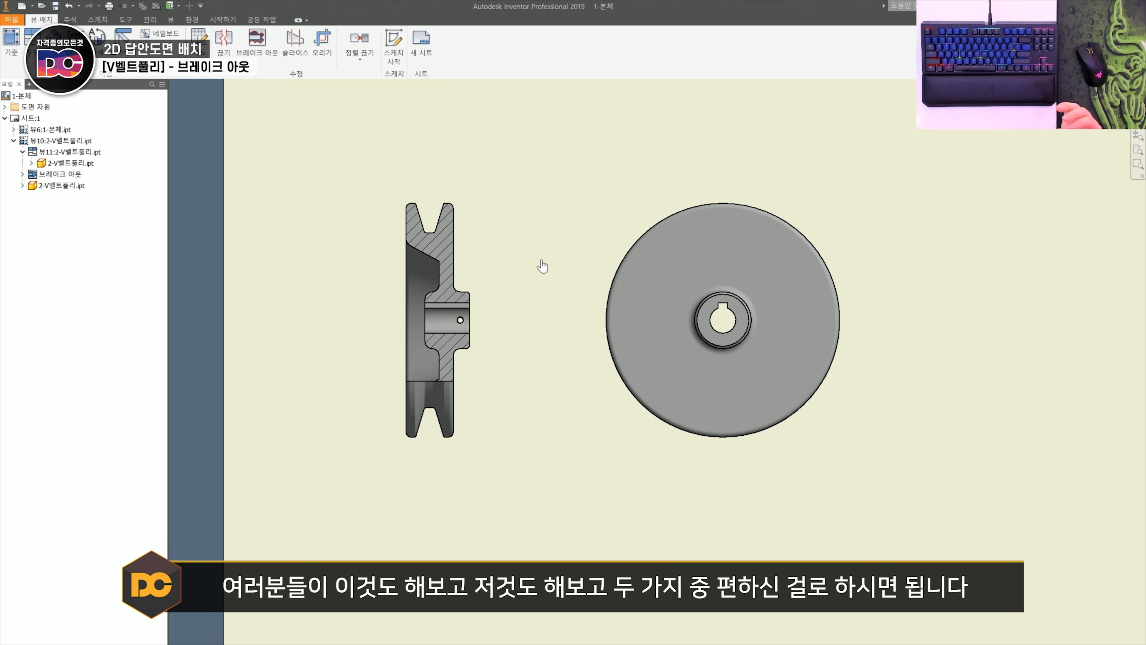
- Sketch a rectangle enclosing the pulley's circular projected view, attached to that view, and finish the sketch
scroll(542, 266, up, 2)
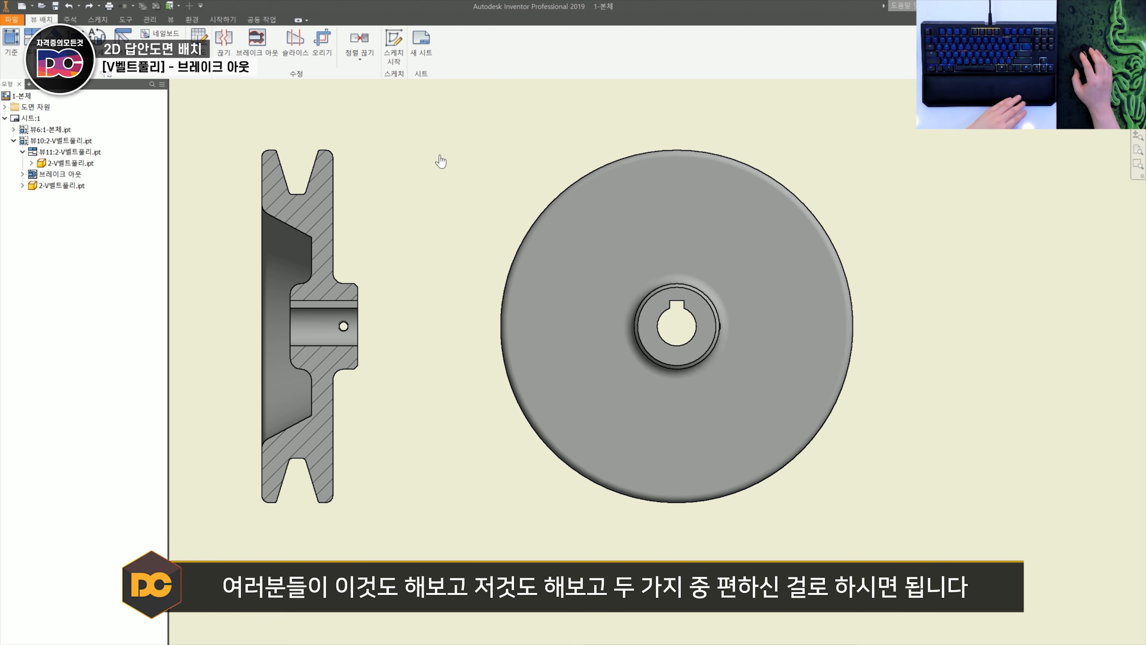
scroll(356, 334, up, 3)
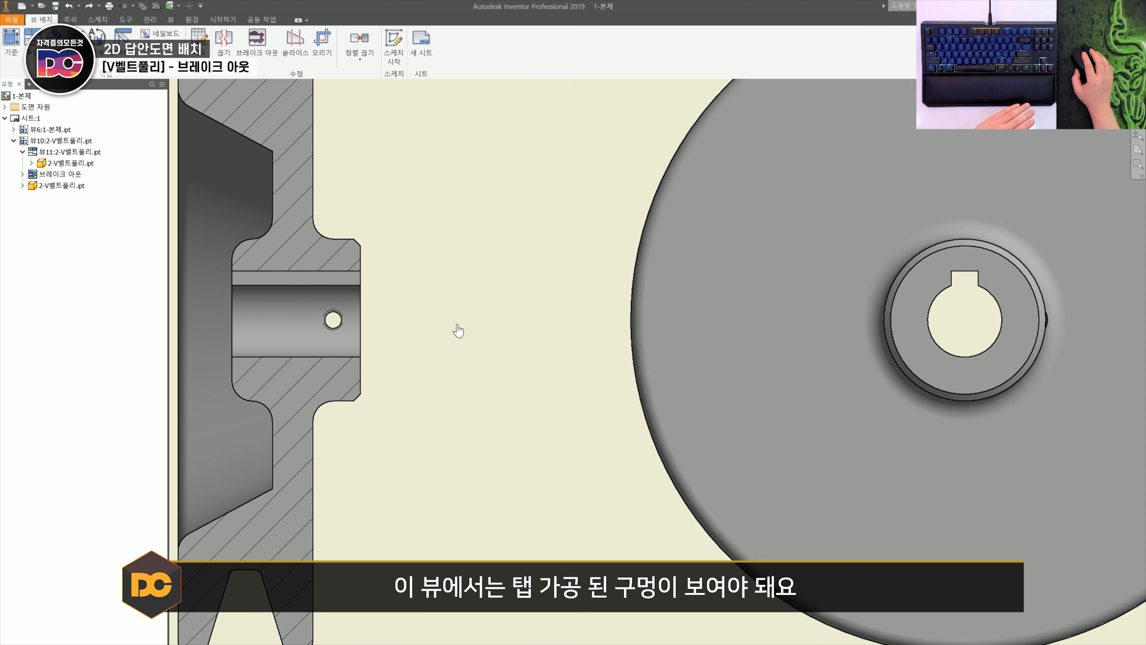
scroll(457, 328, down, 3)
middle_drag(596, 342, 446, 366)
scroll(631, 348, up, 2)
scroll(623, 354, down, 4)
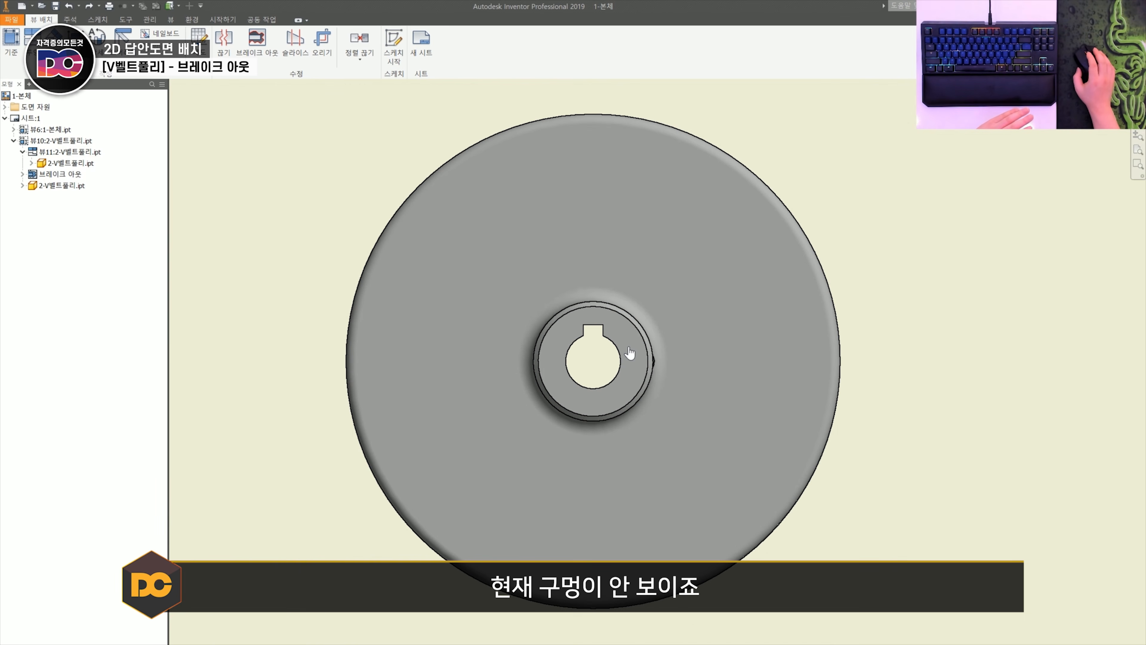
click(768, 199)
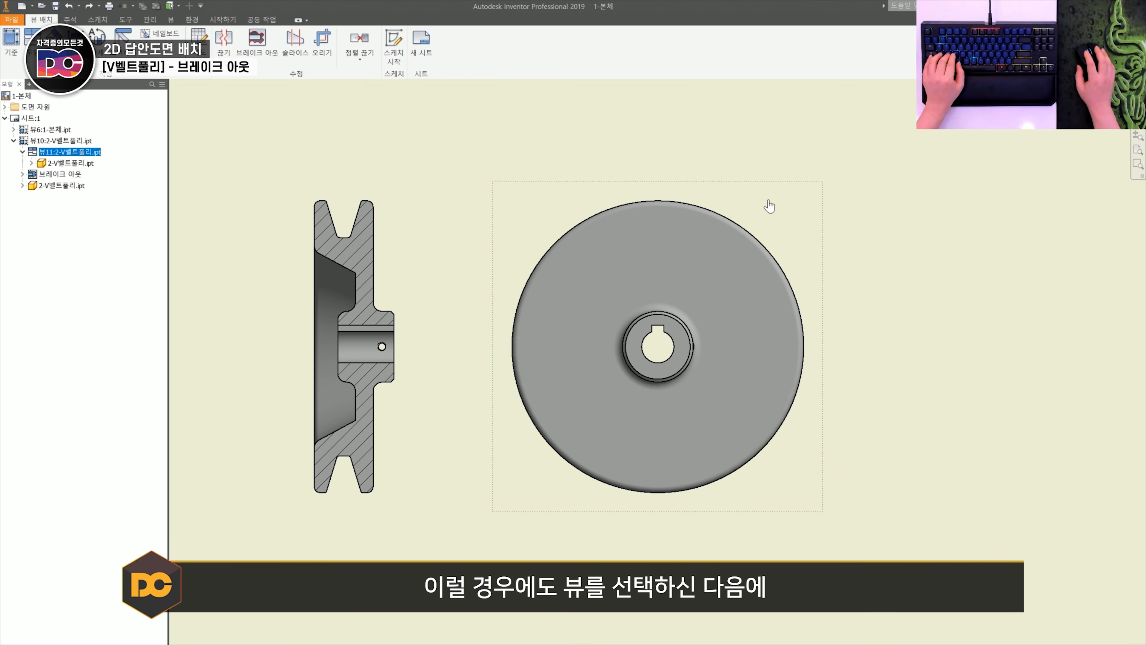
key(r)
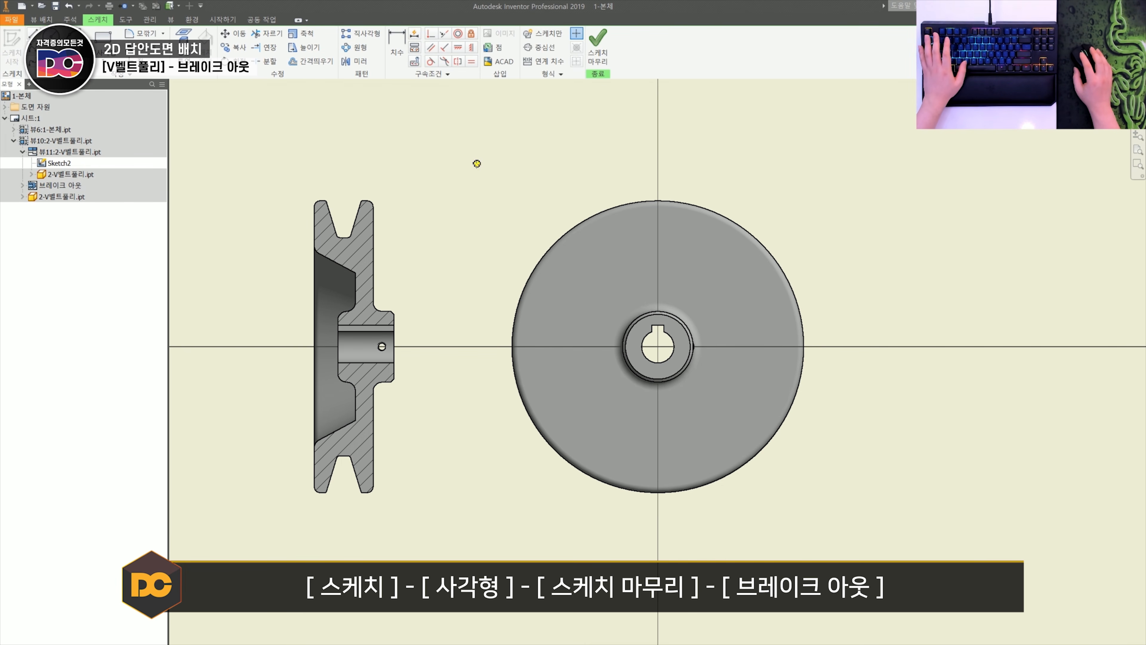
click(476, 164)
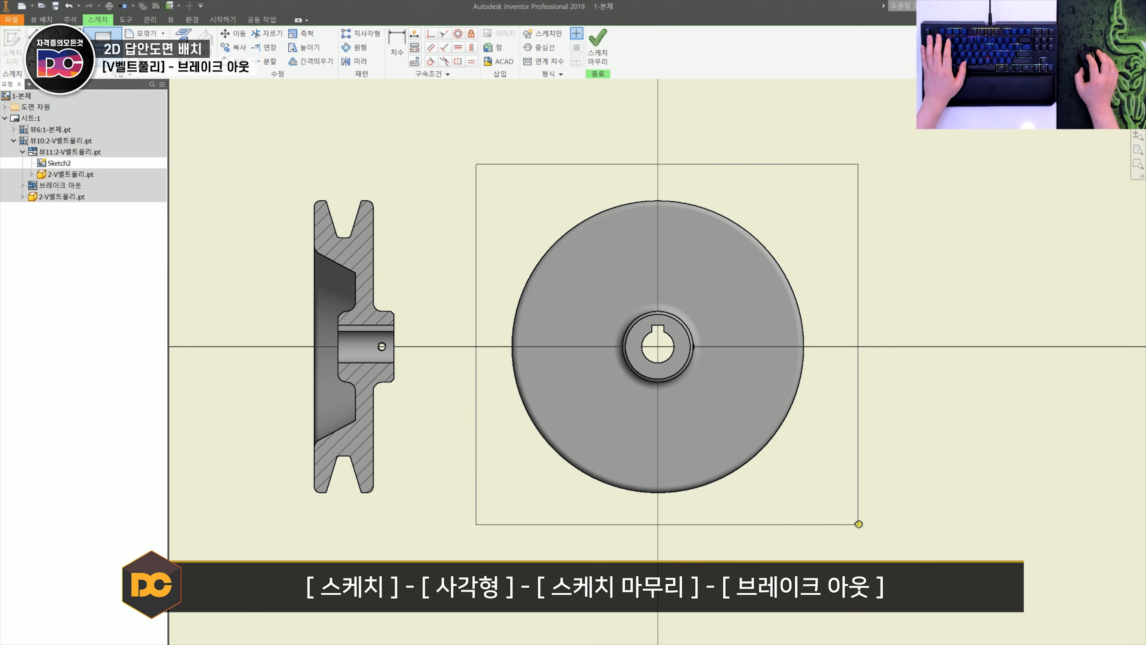
click(598, 45)
- Break out the pulley's circular view within its sketched rectangle, taking the depth point from the tapped hole in the sectioned view
click(625, 195)
key(b)
scroll(382, 346, up, 6)
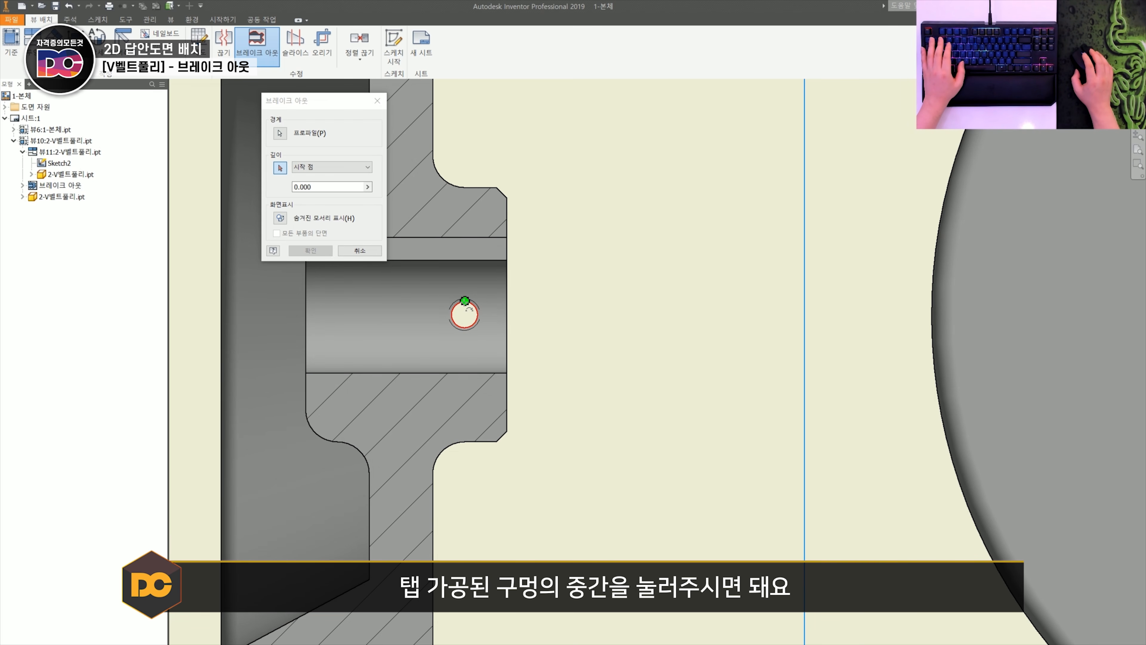
scroll(465, 312, down, 3)
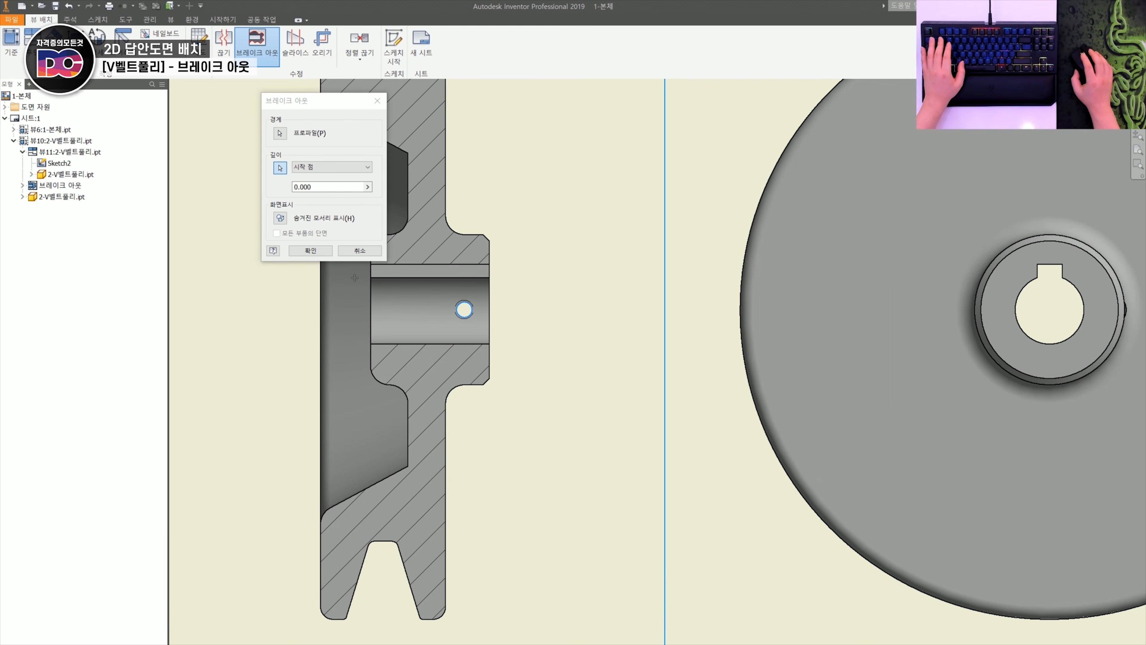
click(311, 250)
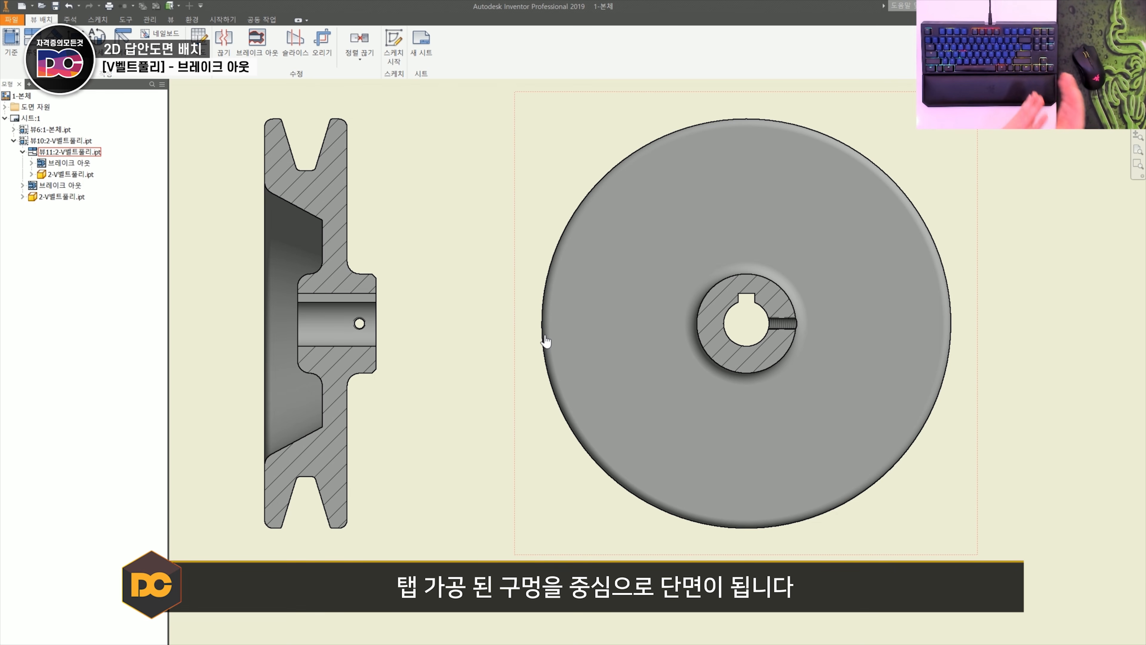
- Place the sprocket's edge-on base view at 1:1 with its toothed circular view projected beside it
scroll(546, 342, down, 2)
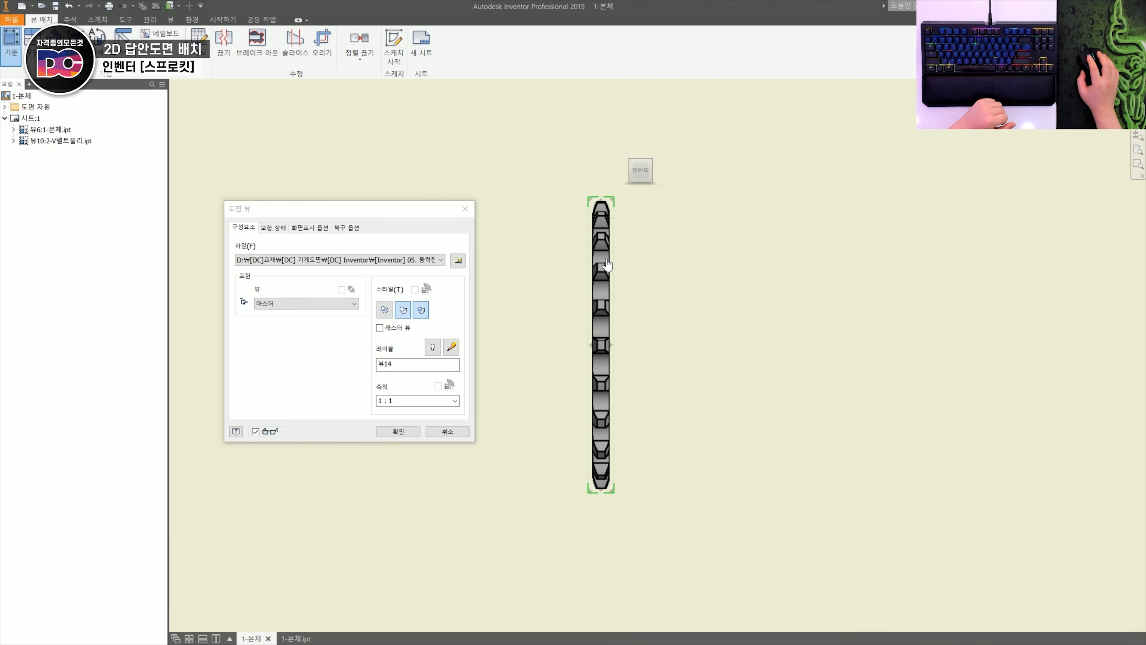
click(827, 266)
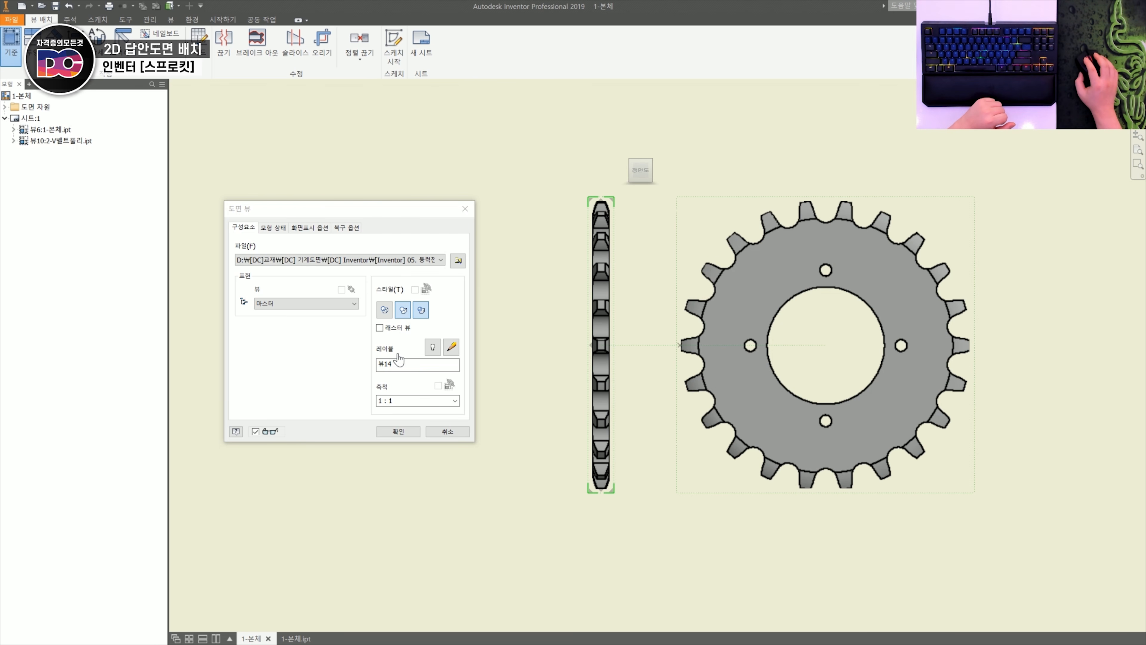
click(397, 431)
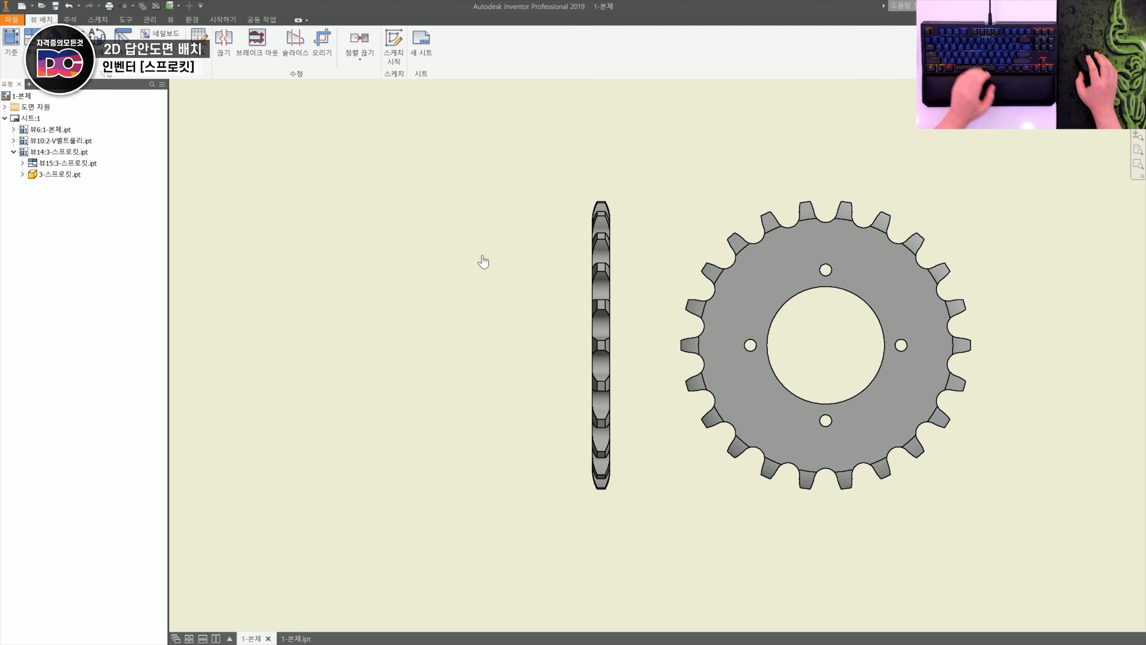
- Sketch a rectangle enclosing the sprocket's whole edge-on view, attached to that view, and finish the sketch
key(s)
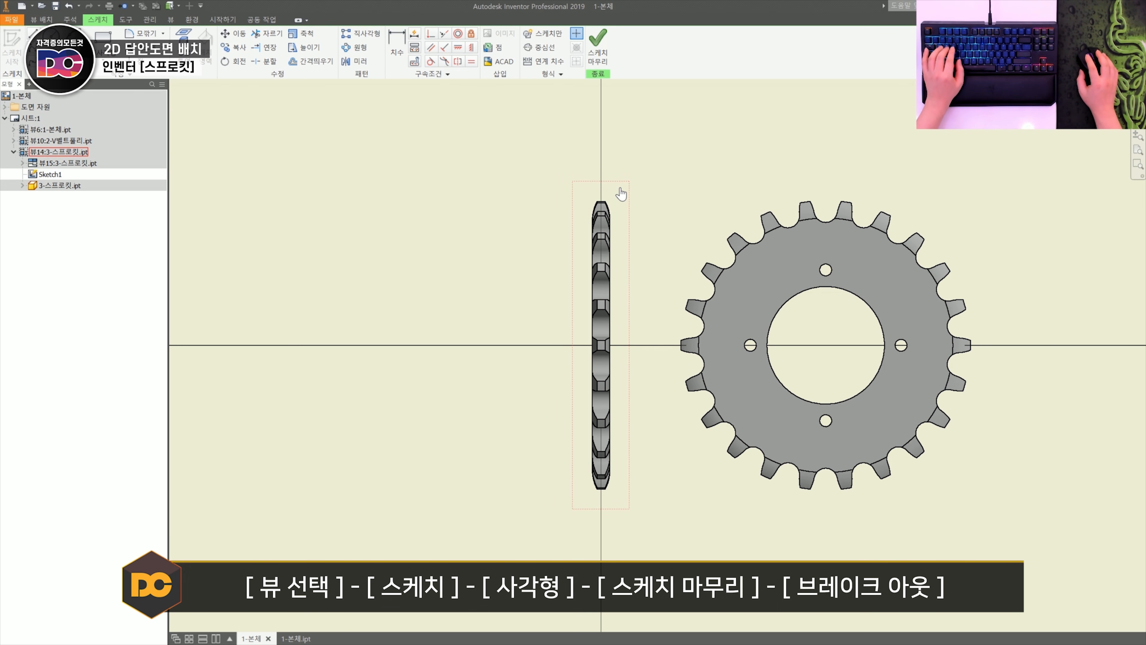
key(r)
click(523, 145)
click(657, 538)
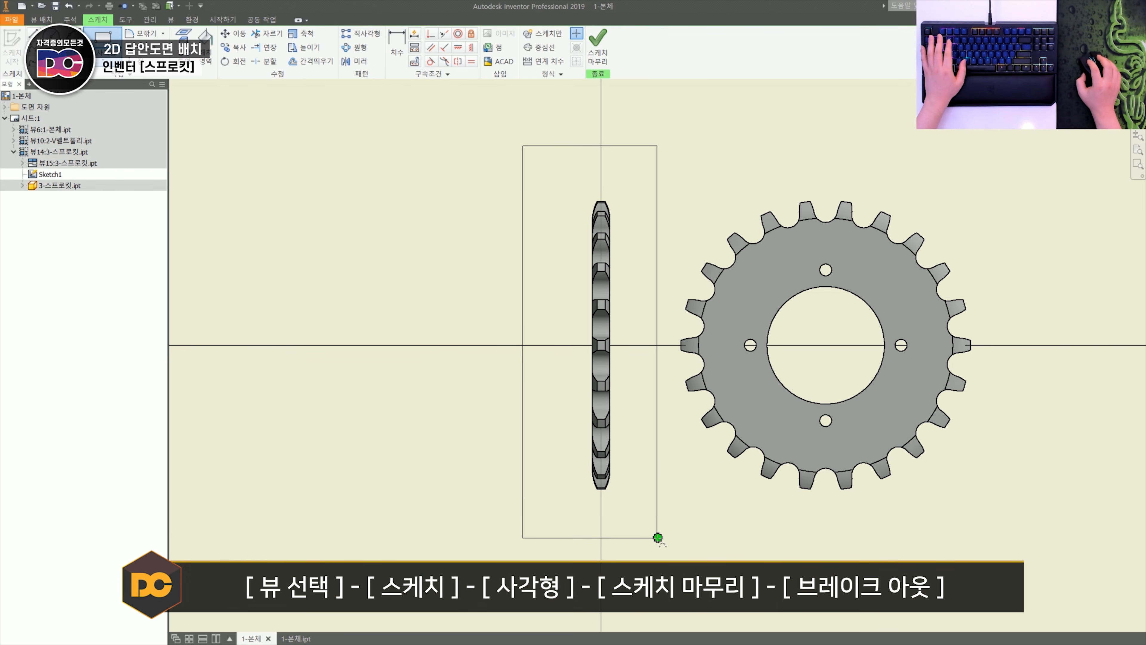
click(597, 65)
- Break out the sprocket's edge-on view, taking the depth from the top point of the centre bore in the circular view
key(b)
click(612, 190)
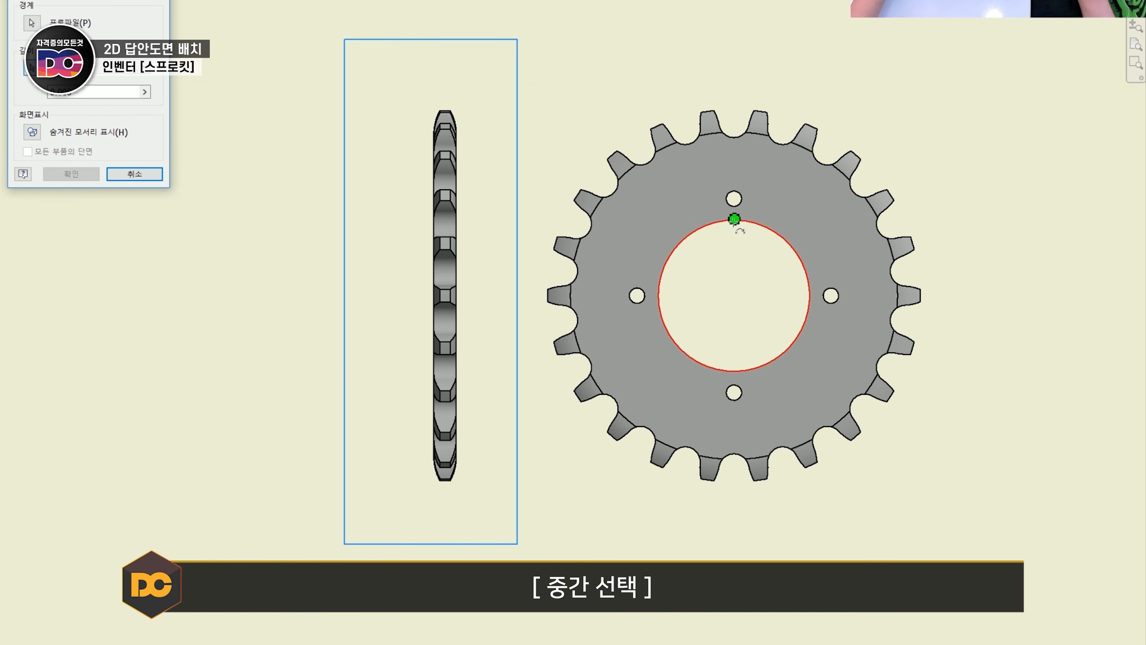
click(734, 219)
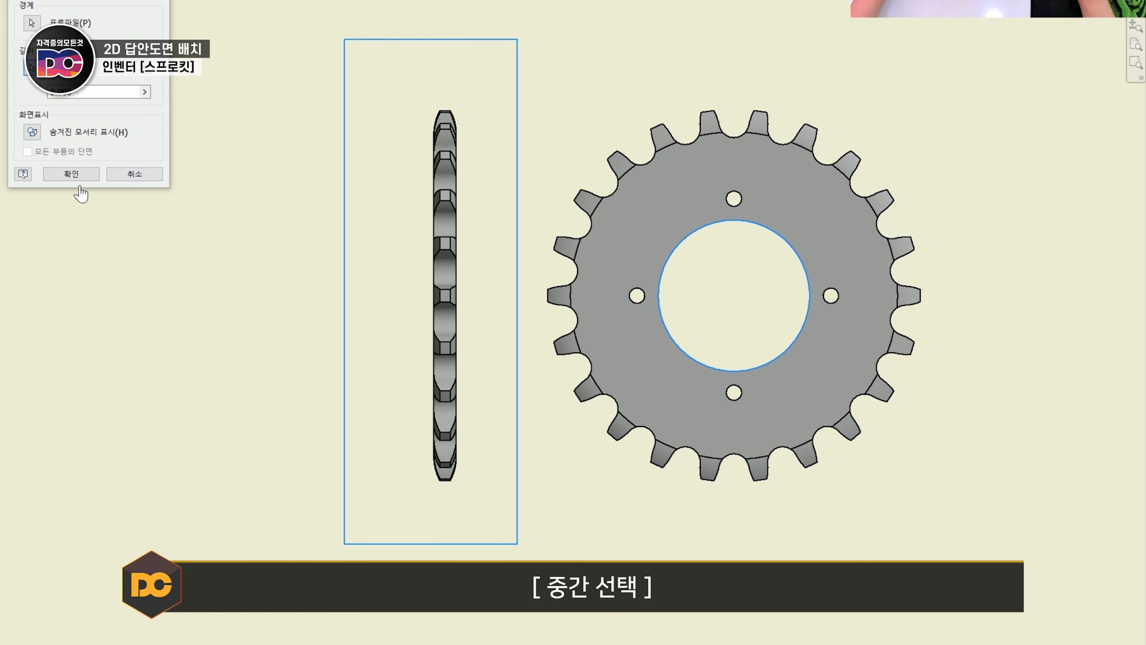
click(71, 174)
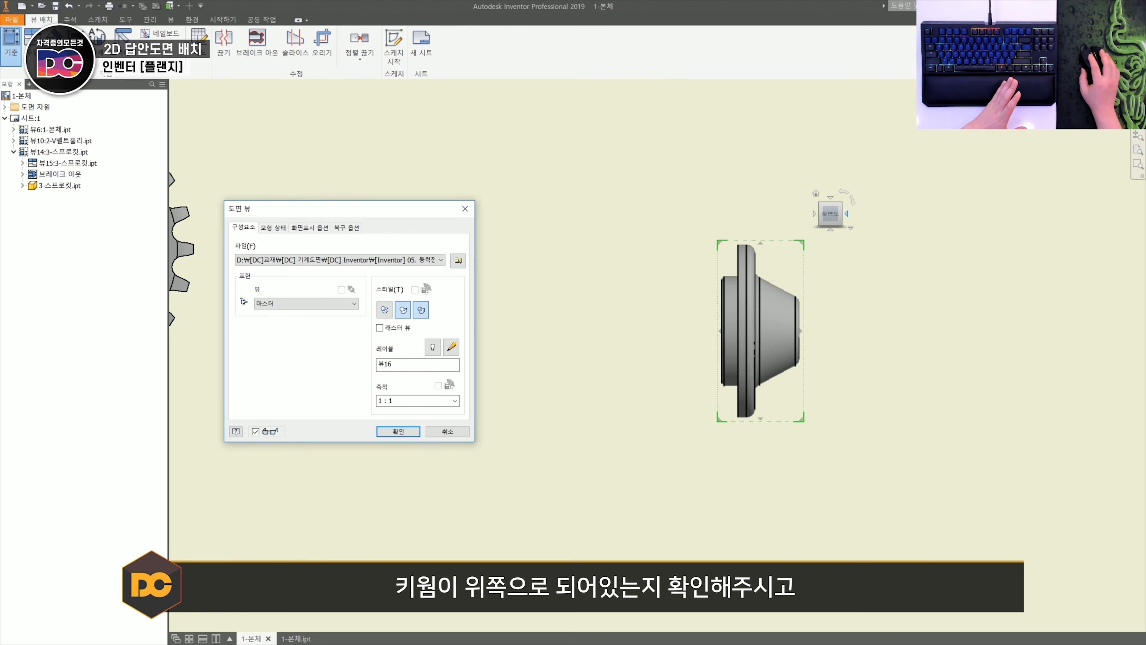
- Turn the flange's base view to its circular face with the keyway up, and place it with a side view projected to its left
click(814, 213)
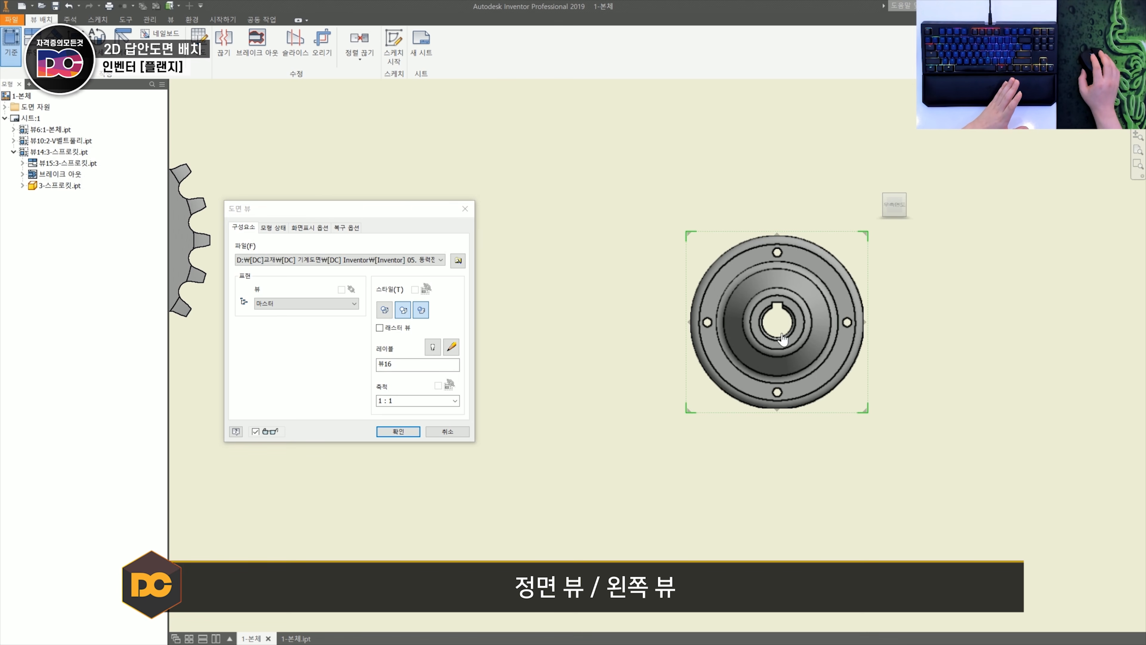
middle_drag(562, 291, 713, 303)
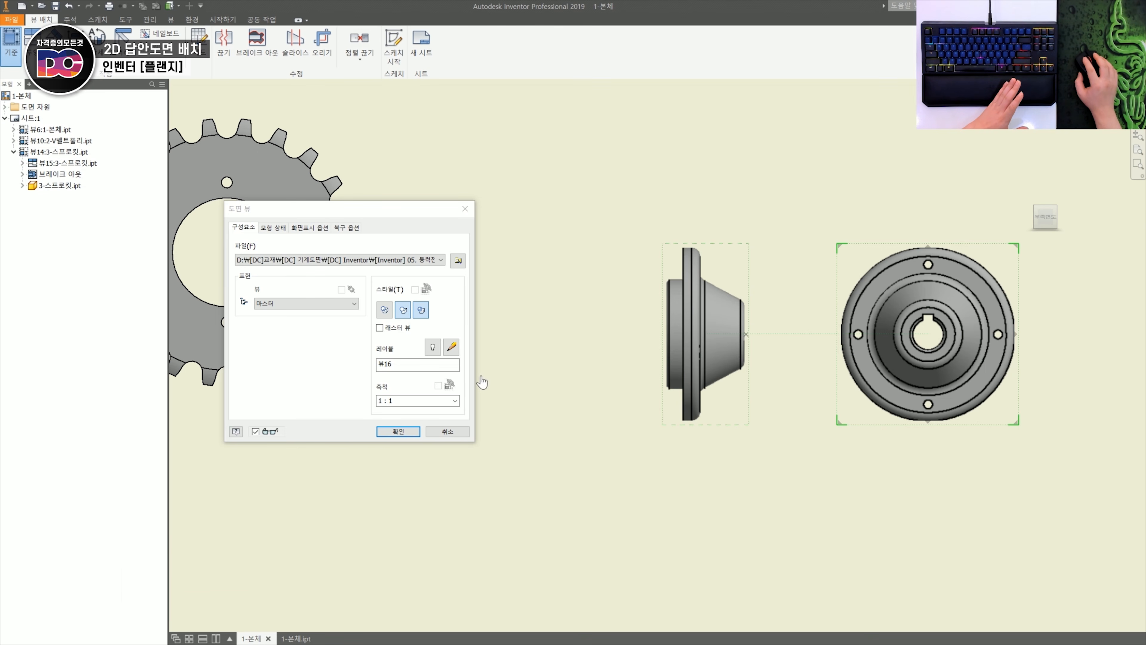
click(398, 431)
- Sketch a rectangle around the flange's side view and break it out to the midpoint of the keyway's top edge in the circular view
middle_drag(409, 435, 215, 445)
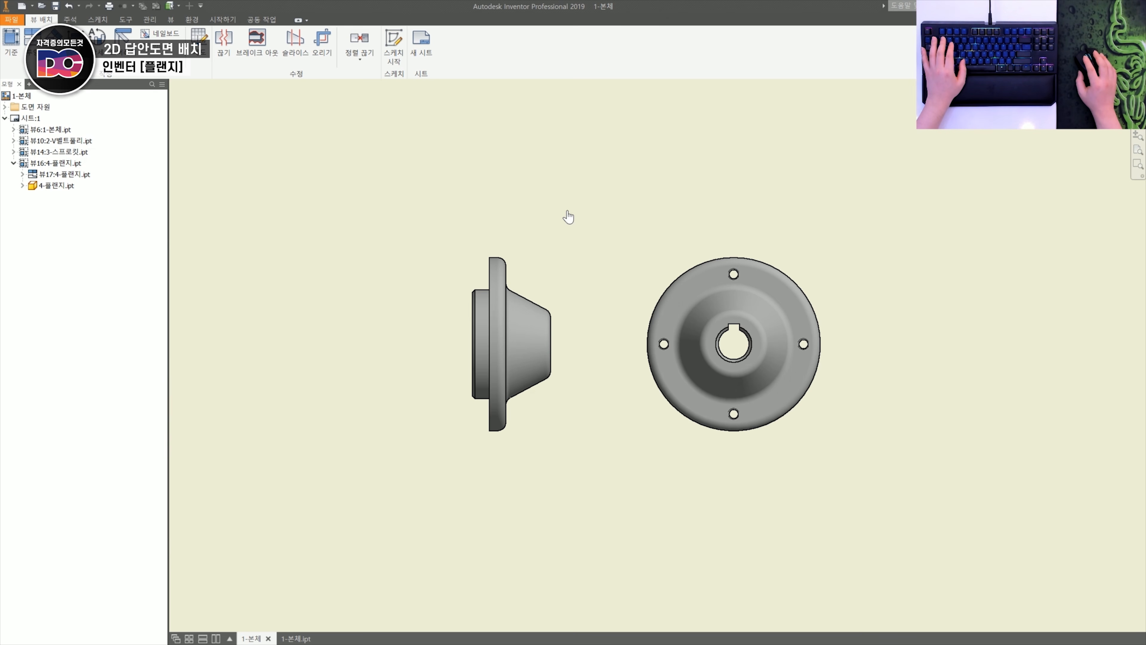
click(413, 199)
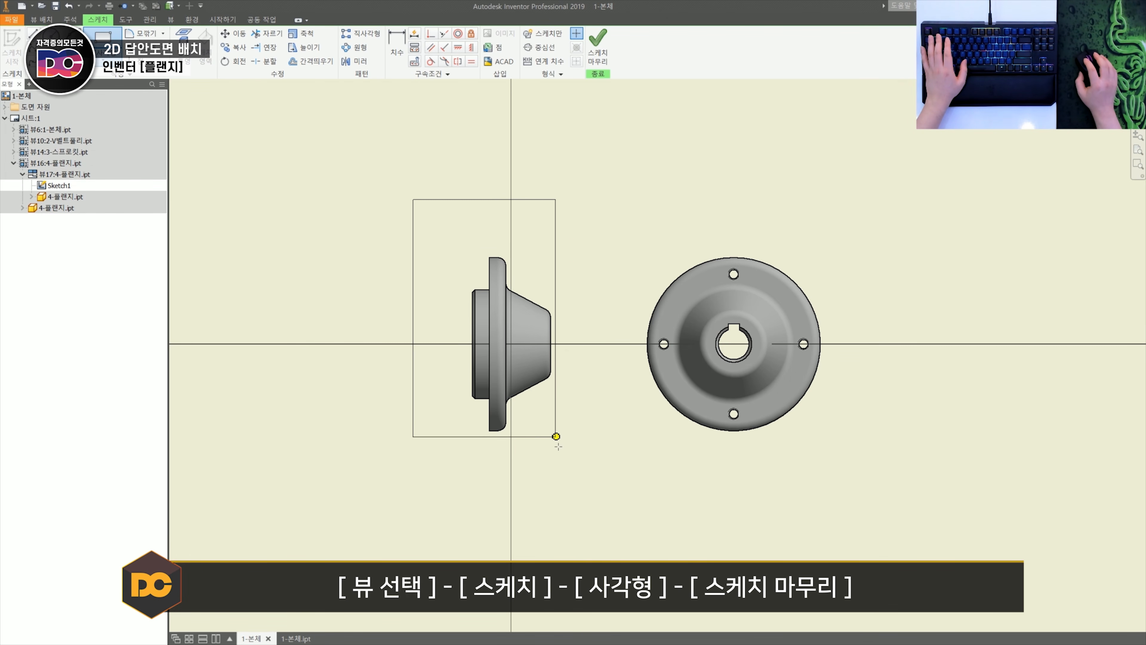
click(573, 490)
click(599, 54)
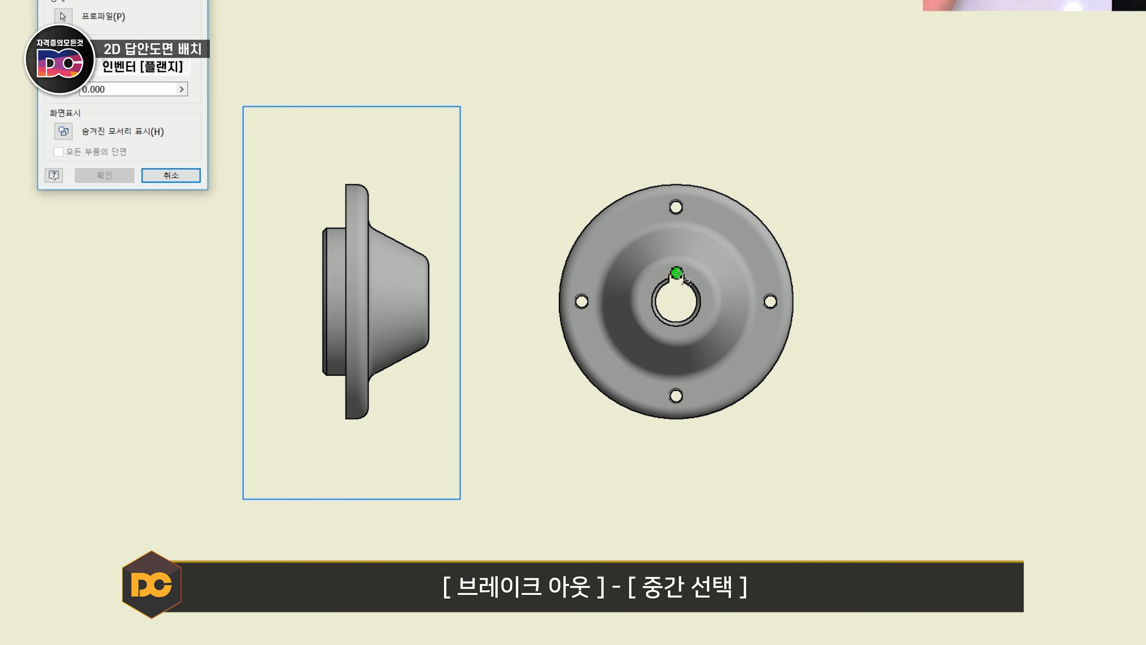
click(677, 273)
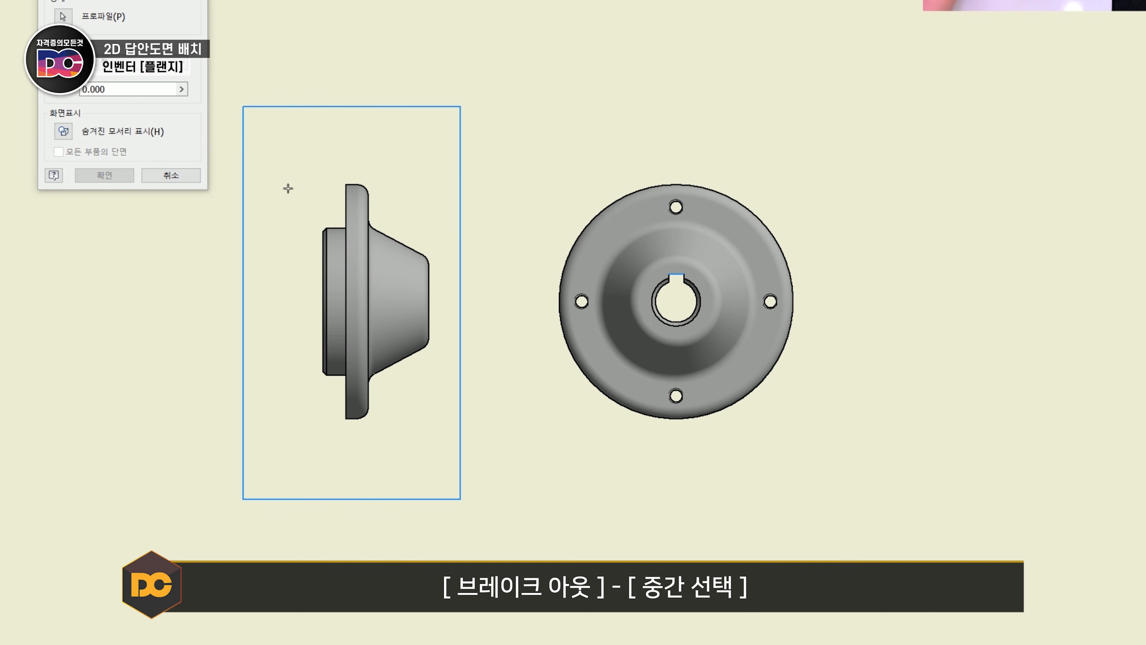
click(104, 175)
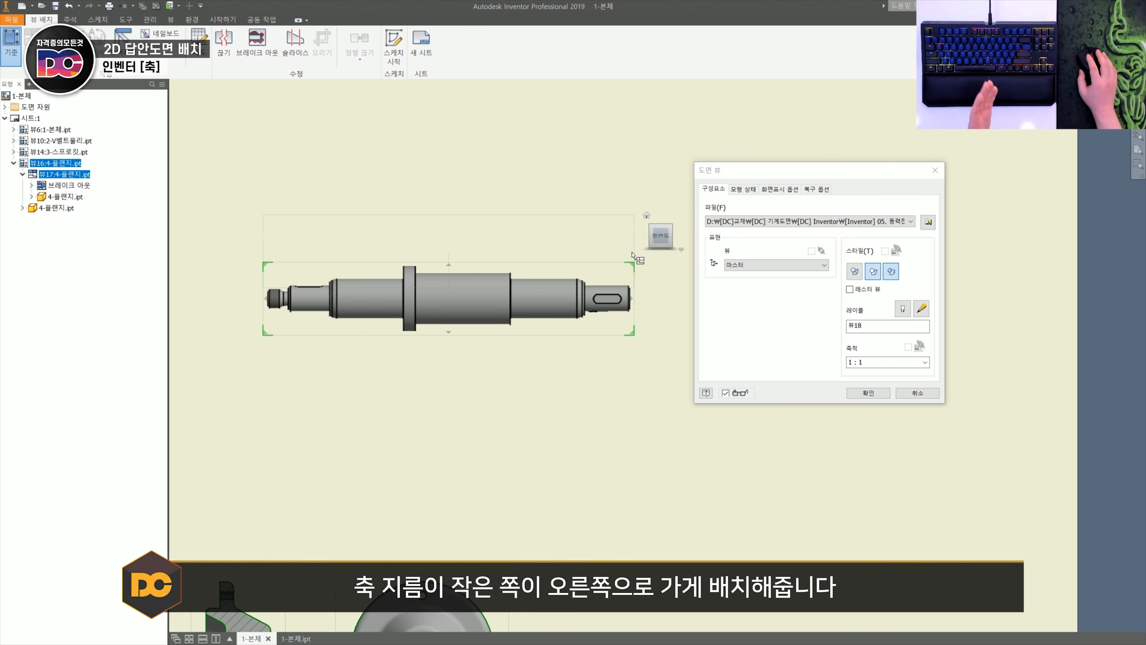
- Orient the shaft's base view with the threaded end to the right and the left end's keyway facing front, and place it at 1:1
click(645, 236)
click(644, 235)
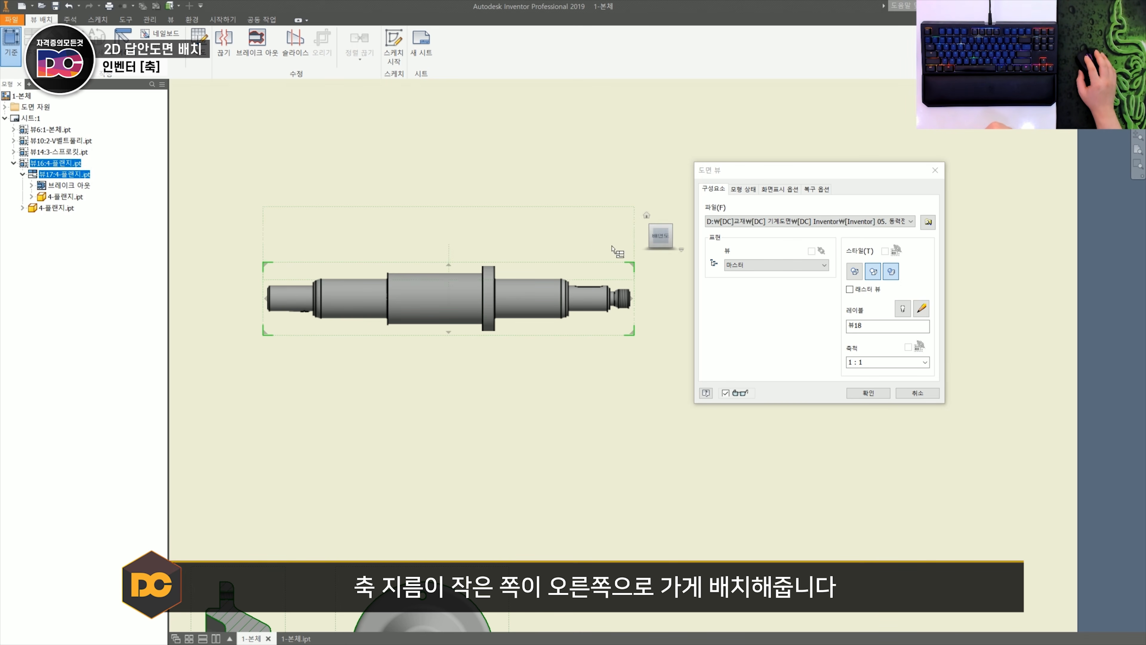
click(660, 252)
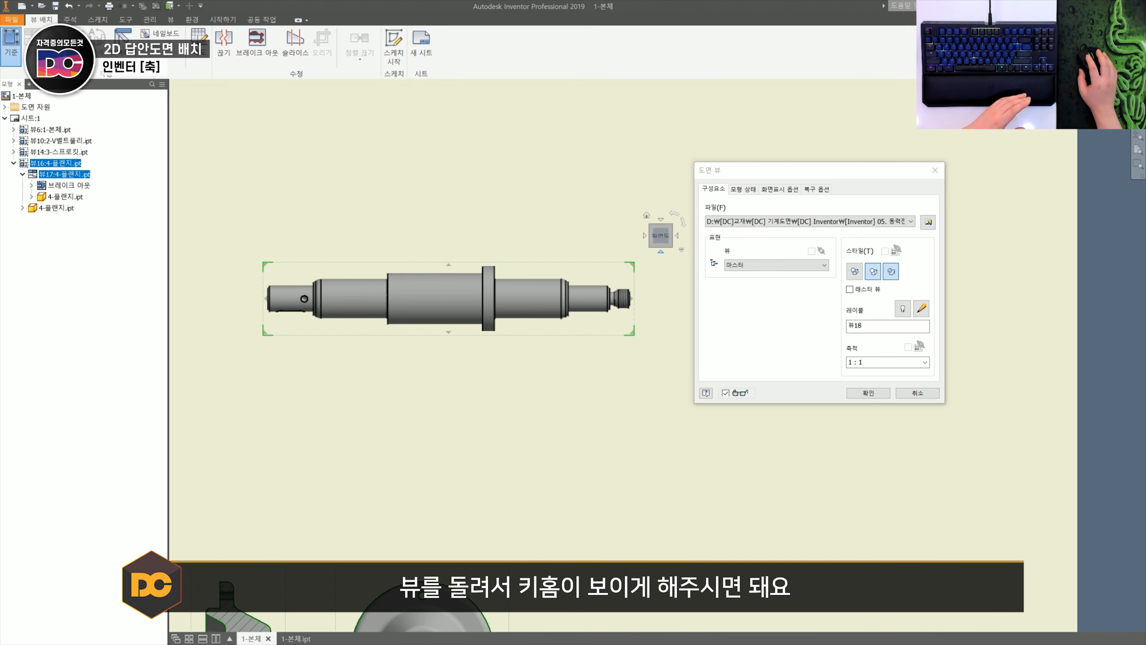
click(660, 252)
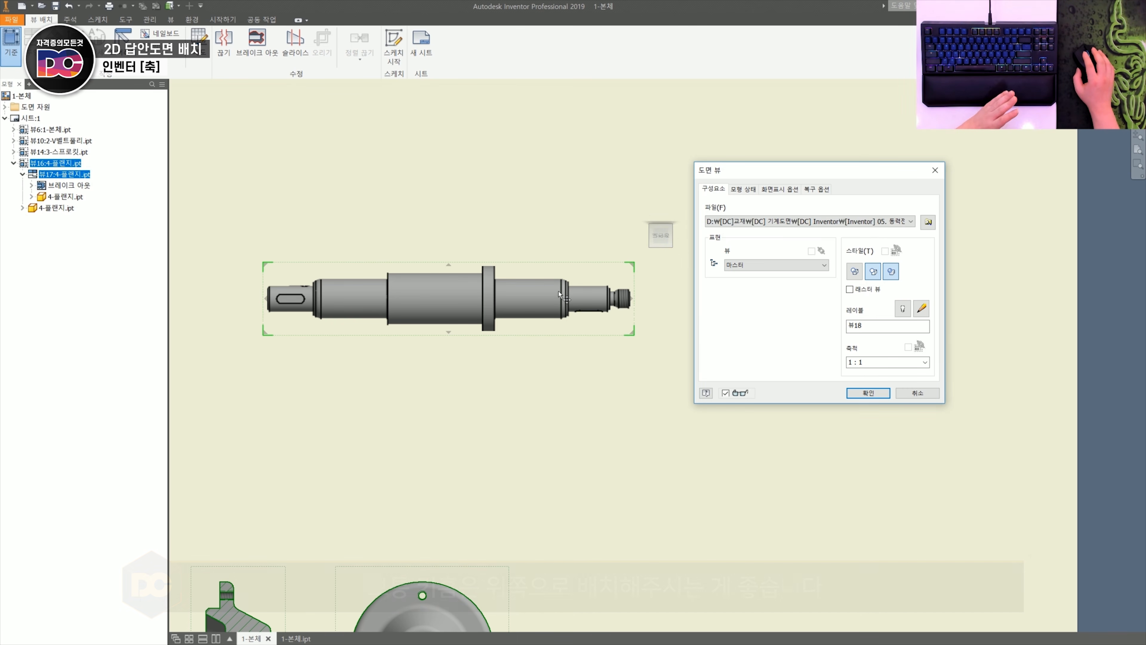
click(868, 392)
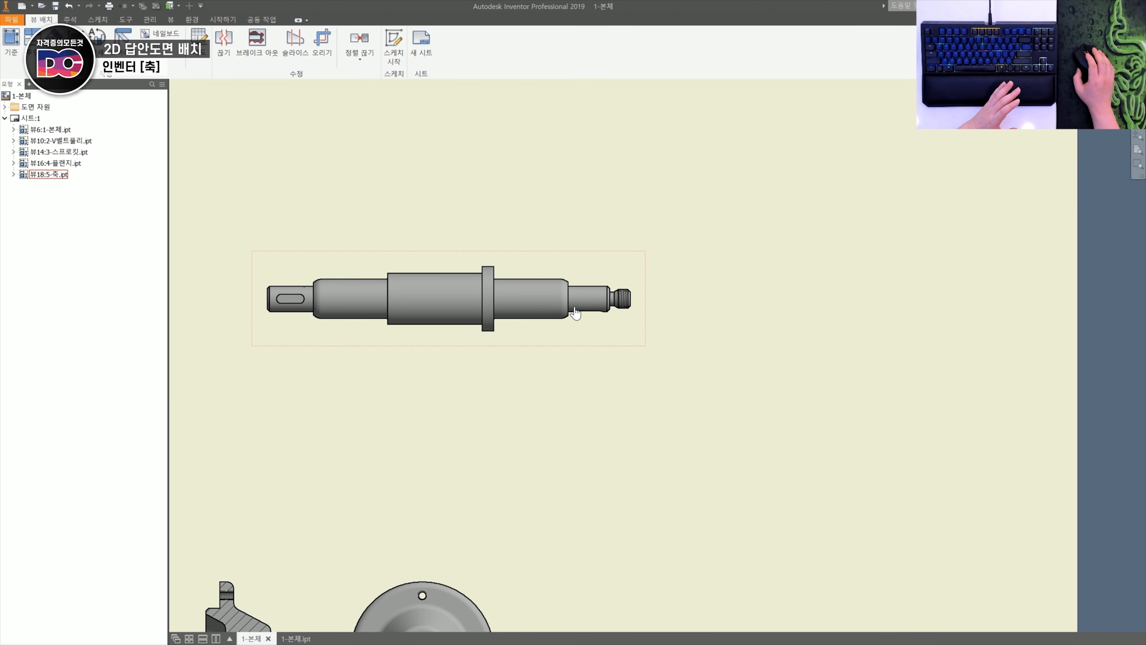
- Sketch a trial rectangle across the keyed section beside the shaft's threaded end, attached to the shaft view, and finish the sketch
scroll(646, 300, up, 4)
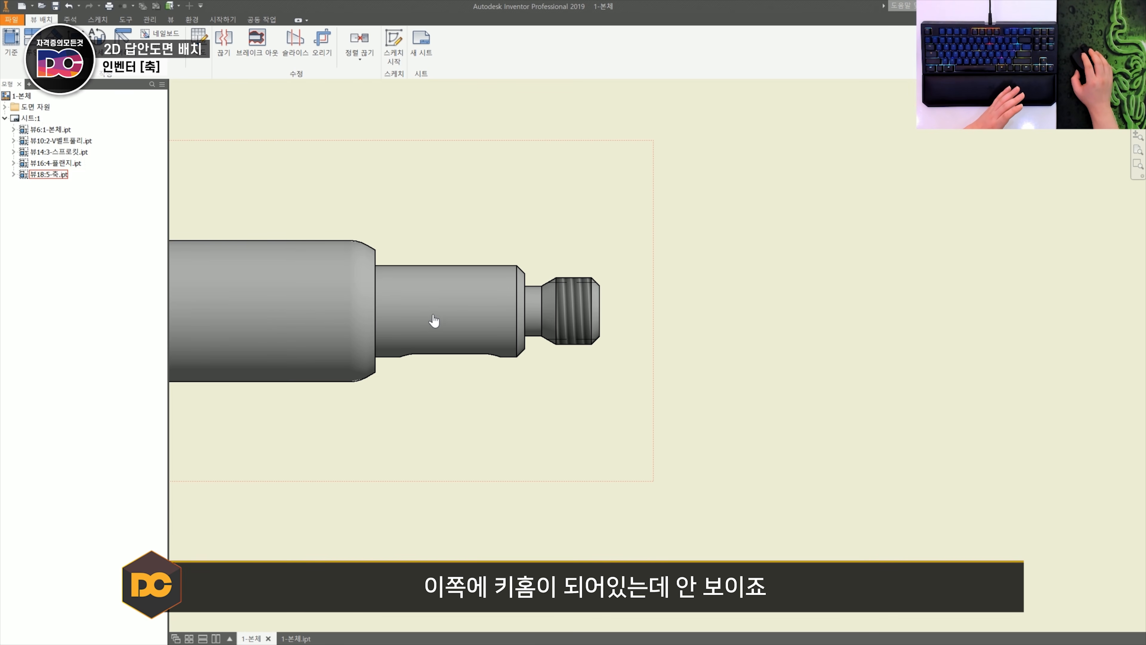
scroll(506, 377, down, 4)
scroll(494, 366, up, 5)
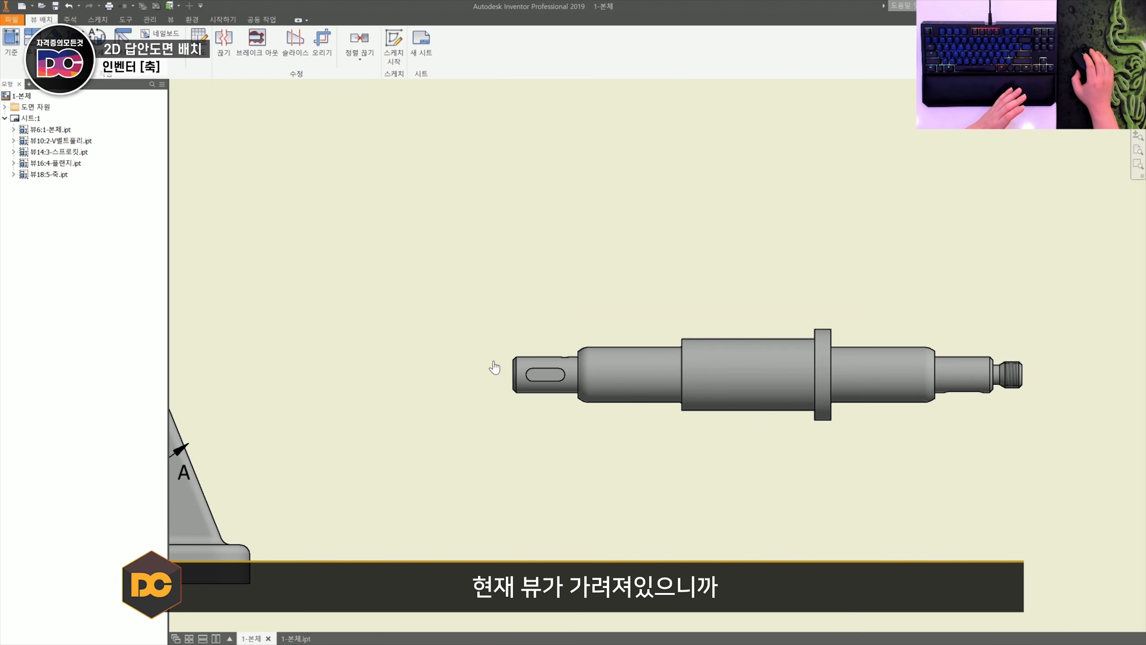
scroll(577, 375, up, 3)
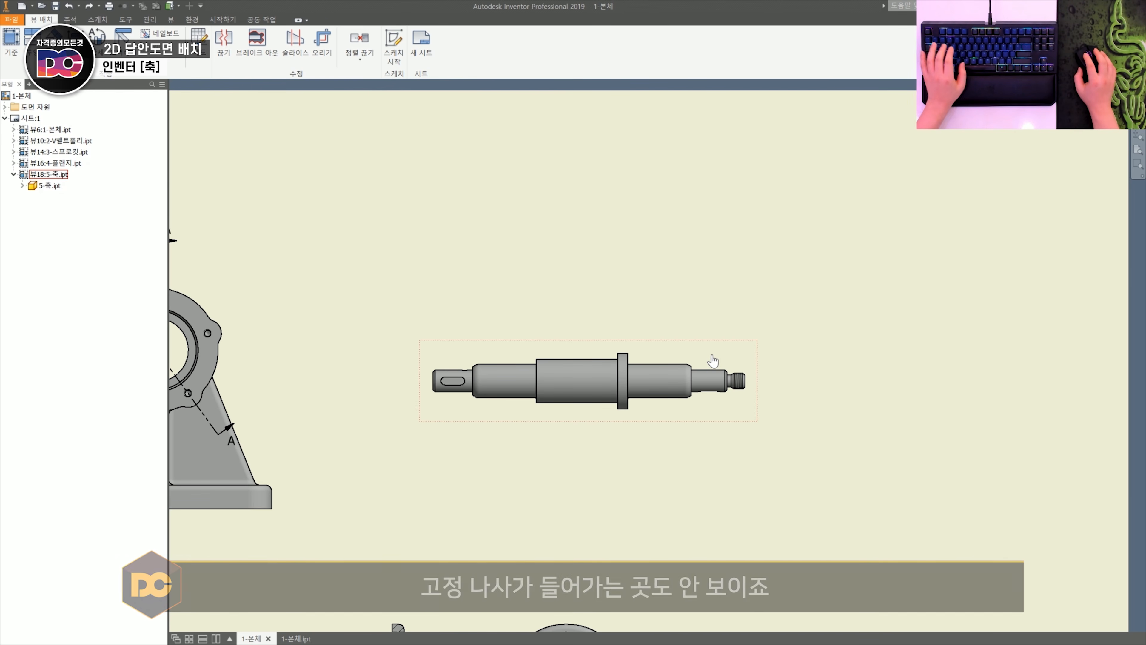
click(712, 356)
key(s)
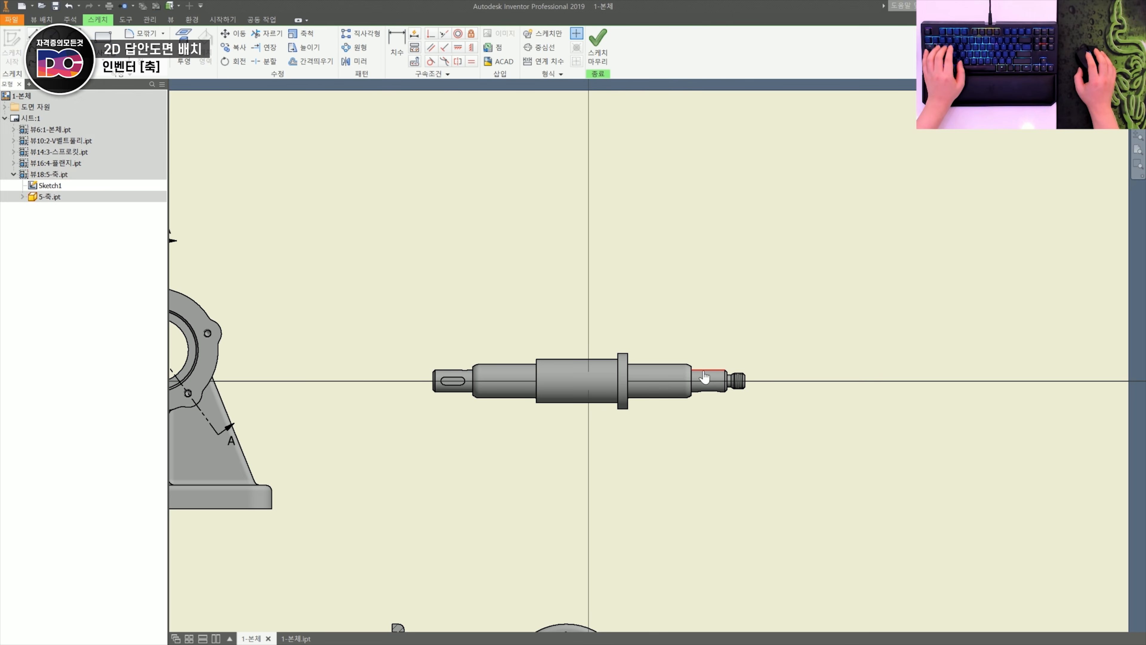
scroll(704, 375, up, 3)
key(r)
click(687, 348)
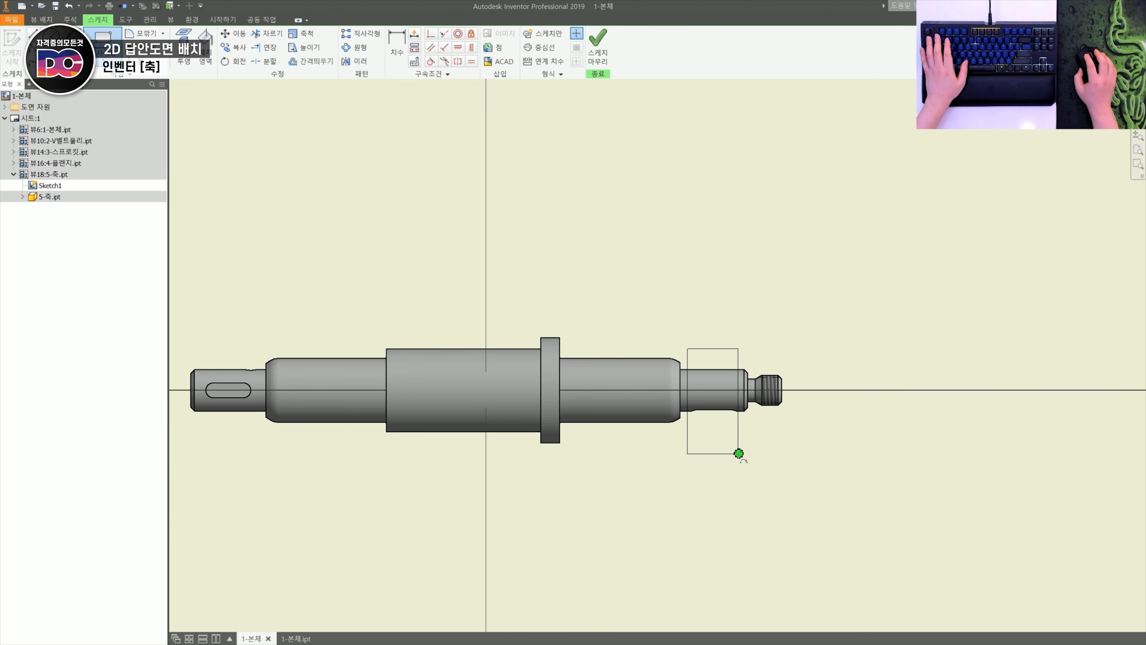
click(597, 42)
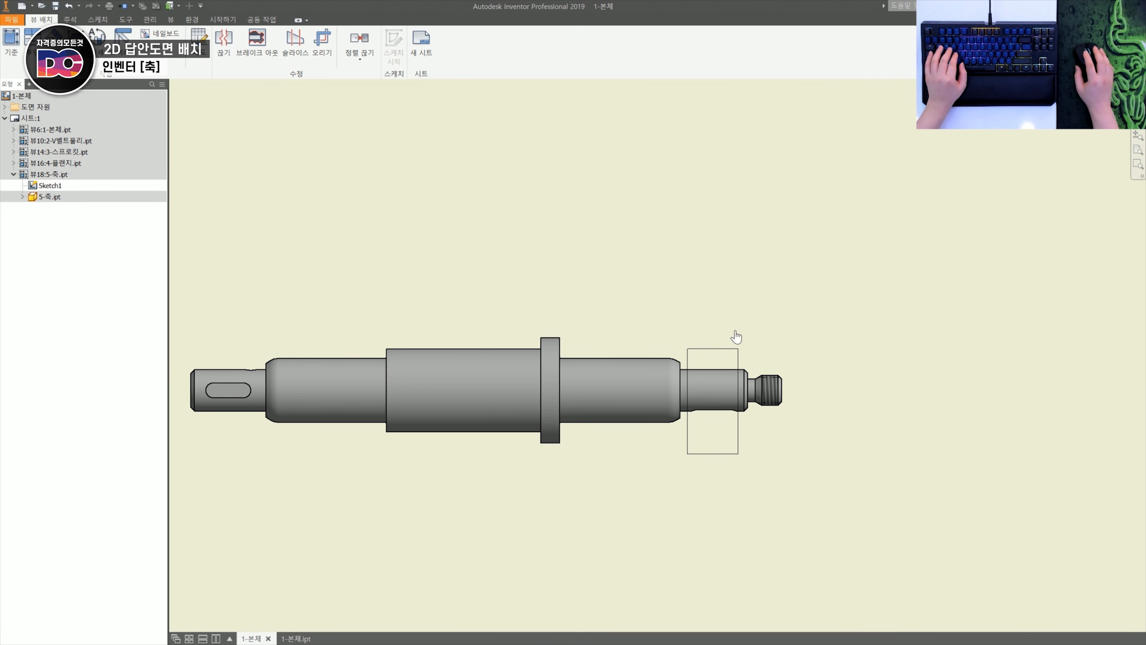
- Try a break-out of the shaft's keyed section within the rectangle, taking the depth from the threaded end
key(b)
click(725, 361)
click(781, 390)
key(Return)
scroll(761, 404, up, 4)
scroll(635, 407, down, 5)
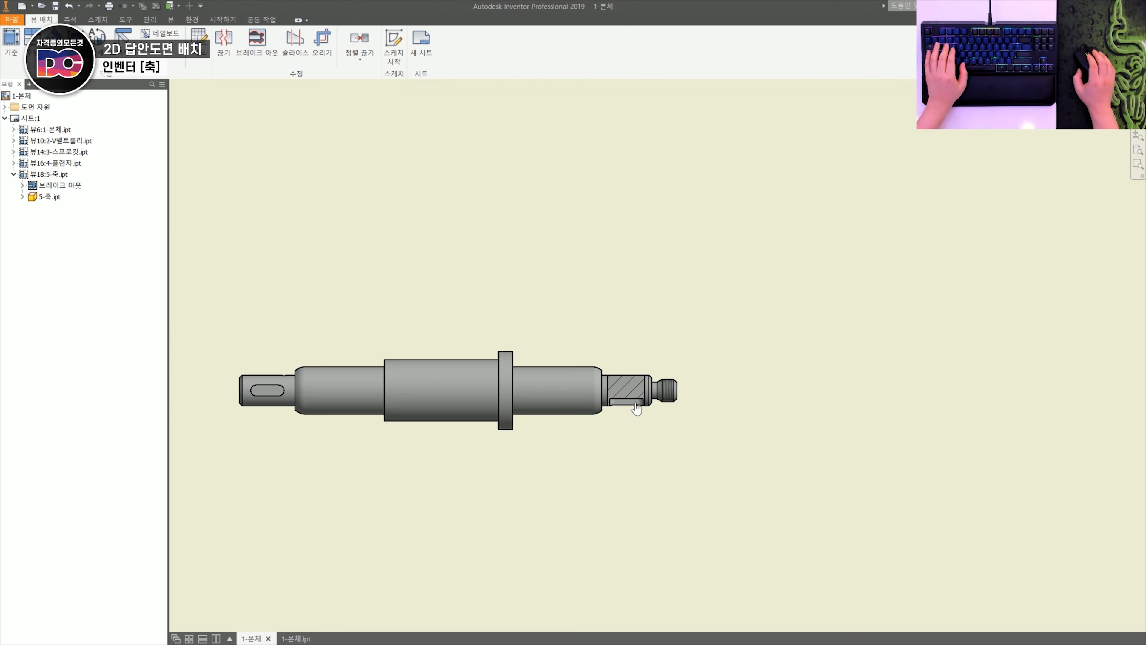
- Inspect the shaft's left end with the keyway and set-screw recess, and undo the break-out together with its boundary sketch
middle_drag(450, 364, 617, 368)
scroll(405, 388, up, 6)
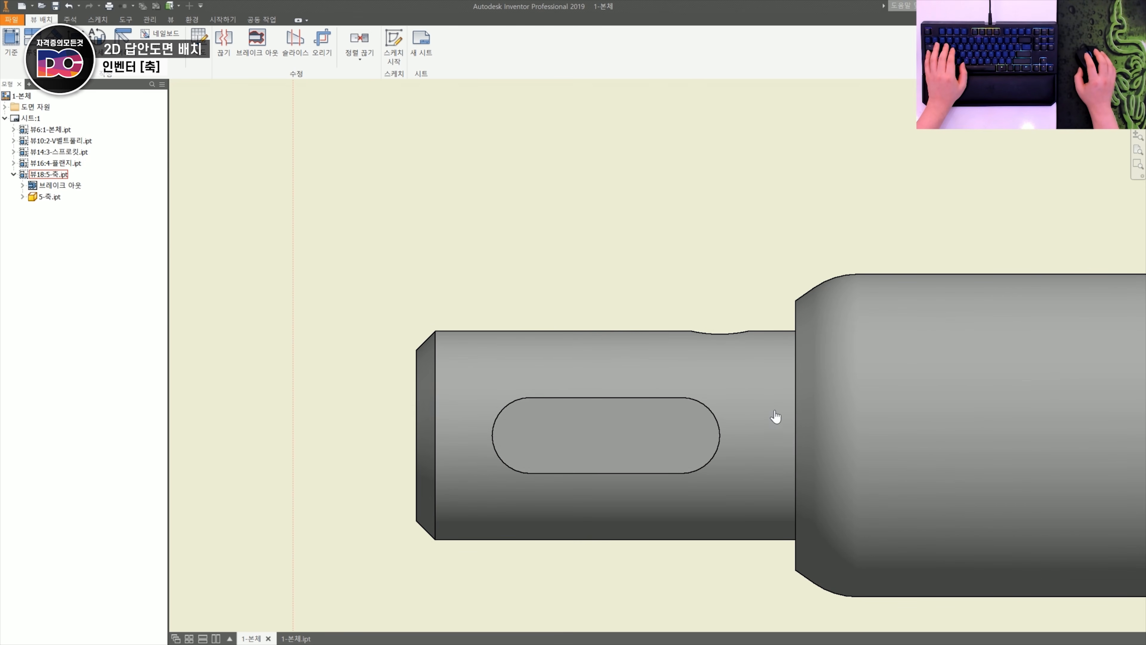
scroll(820, 279, down, 5)
mouse_move(801, 289)
middle_down()
mouse_move(634, 353)
mouse_move(663, 333)
middle_up()
scroll(633, 351, up, 3)
key(ctrl+z)
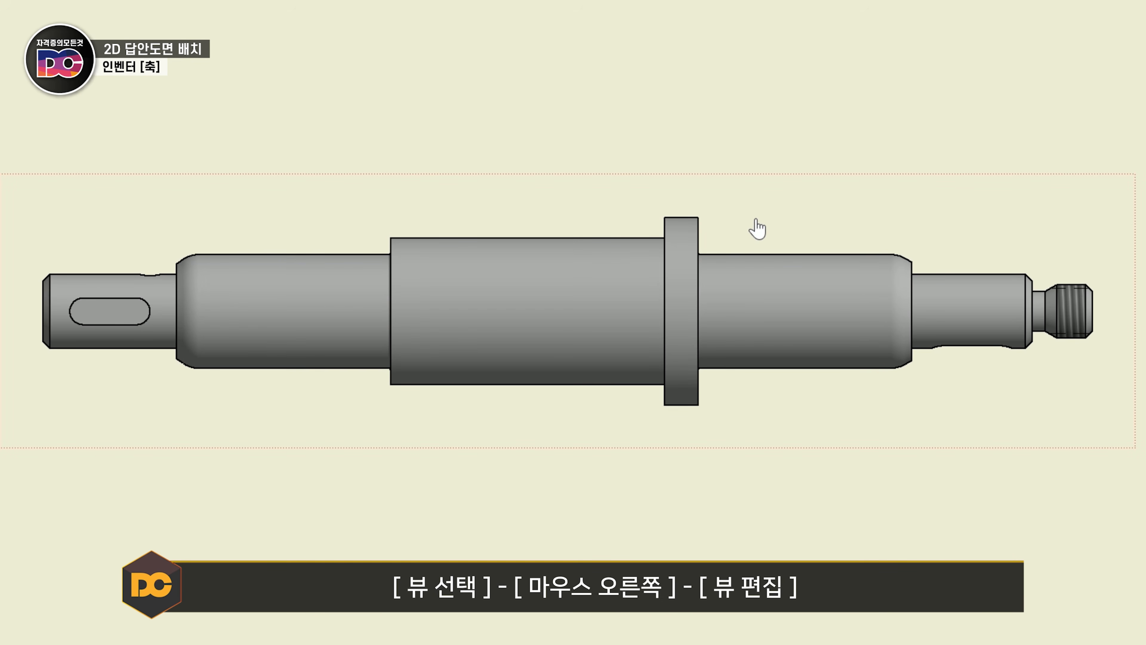
- Edit the shaft view's style to show hidden lines while keeping it shaded
right_click(757, 222)
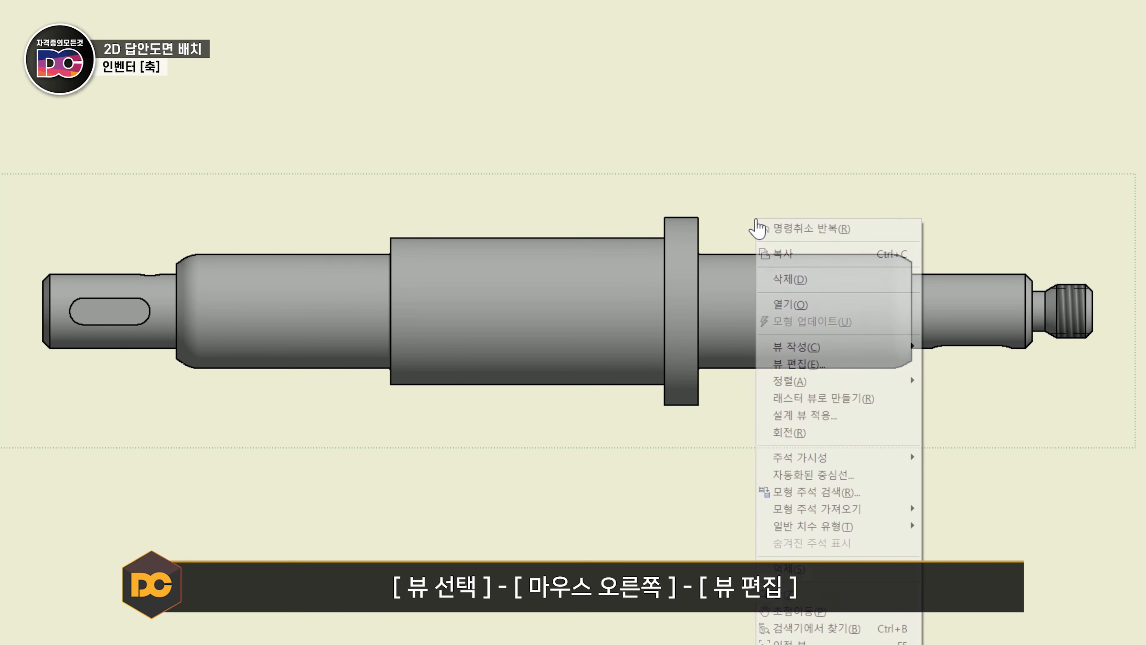
click(795, 363)
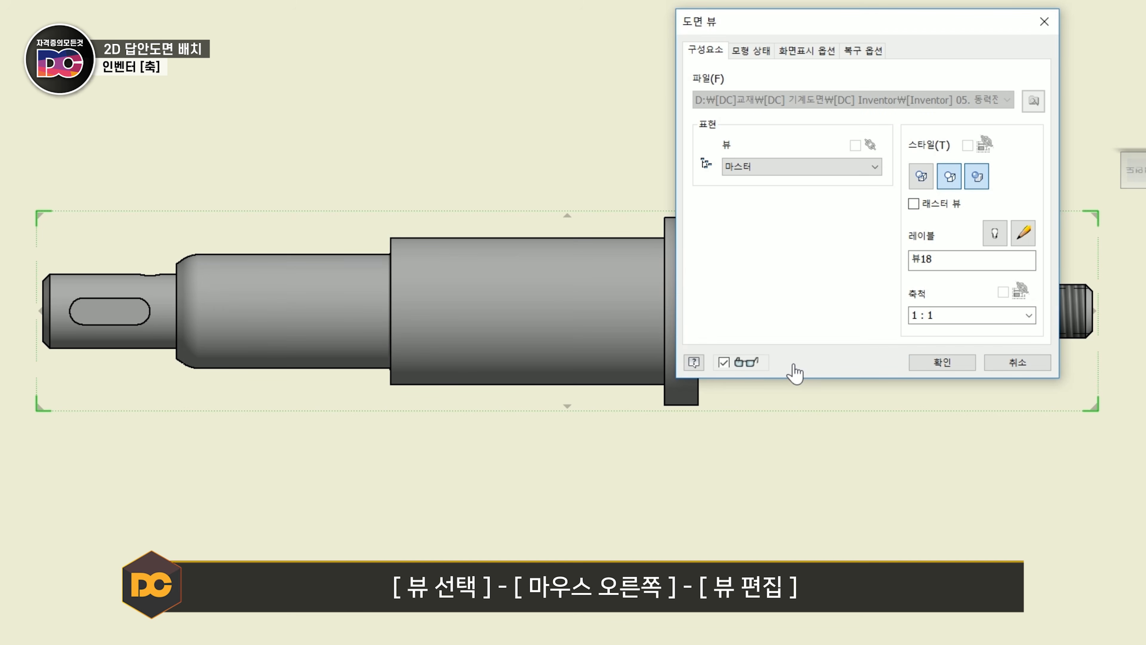
click(921, 176)
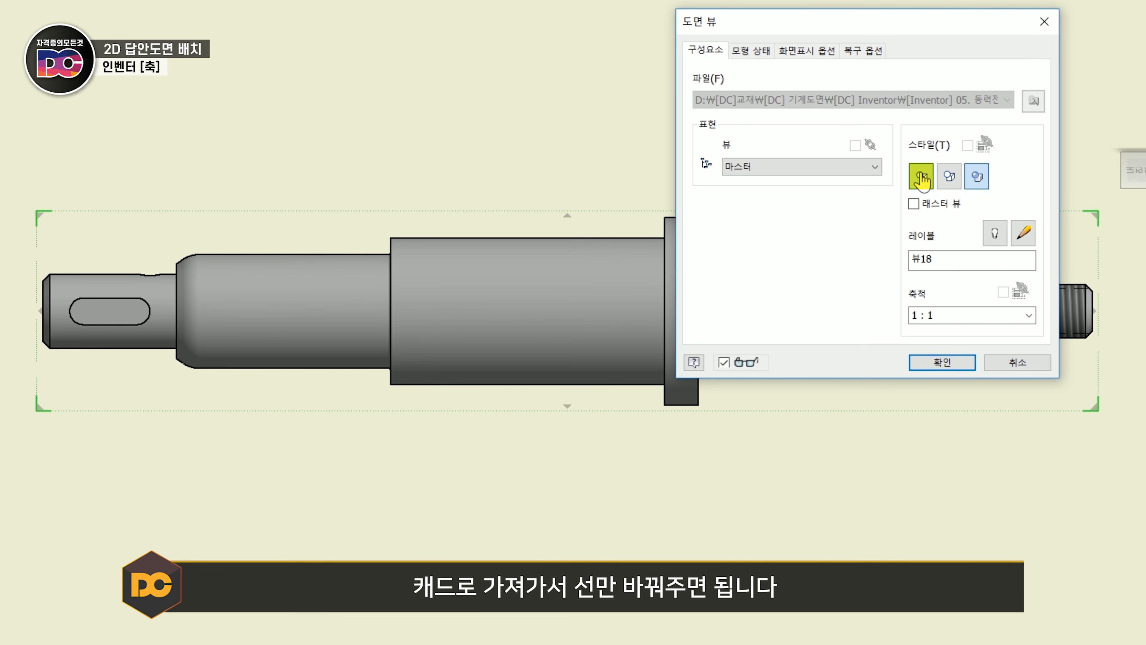
click(941, 370)
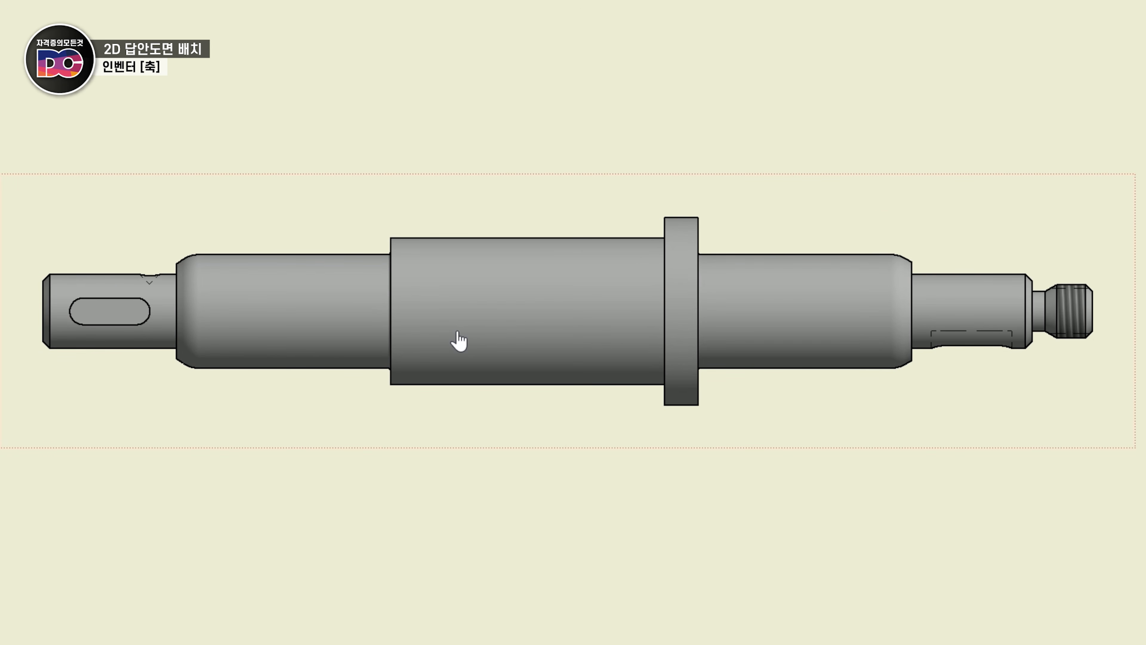
- Place a 1:1 base view of the cover below the flange views, turned to show its face with the five bolt holes
scroll(89, 248, up, 5)
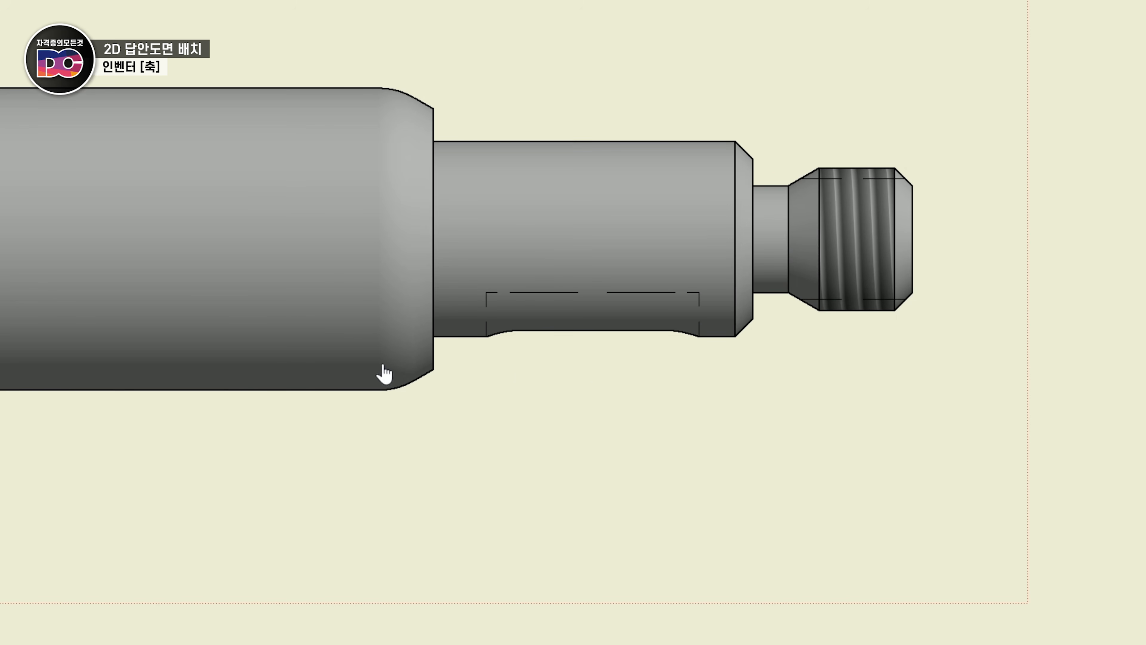
scroll(605, 433, down, 5)
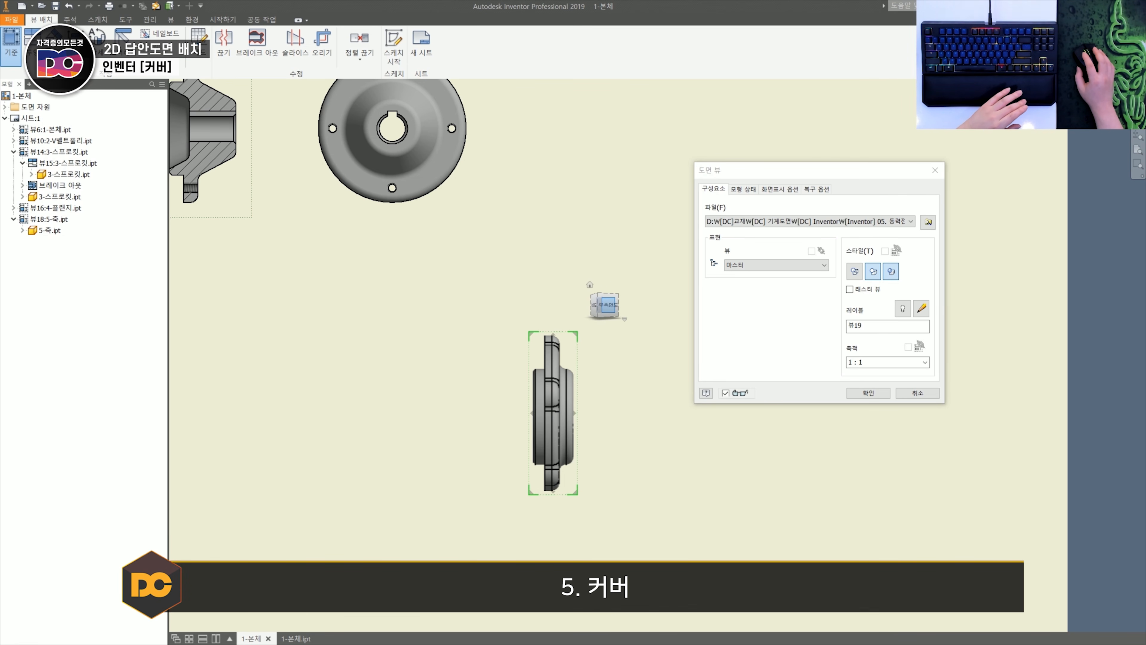
click(607, 305)
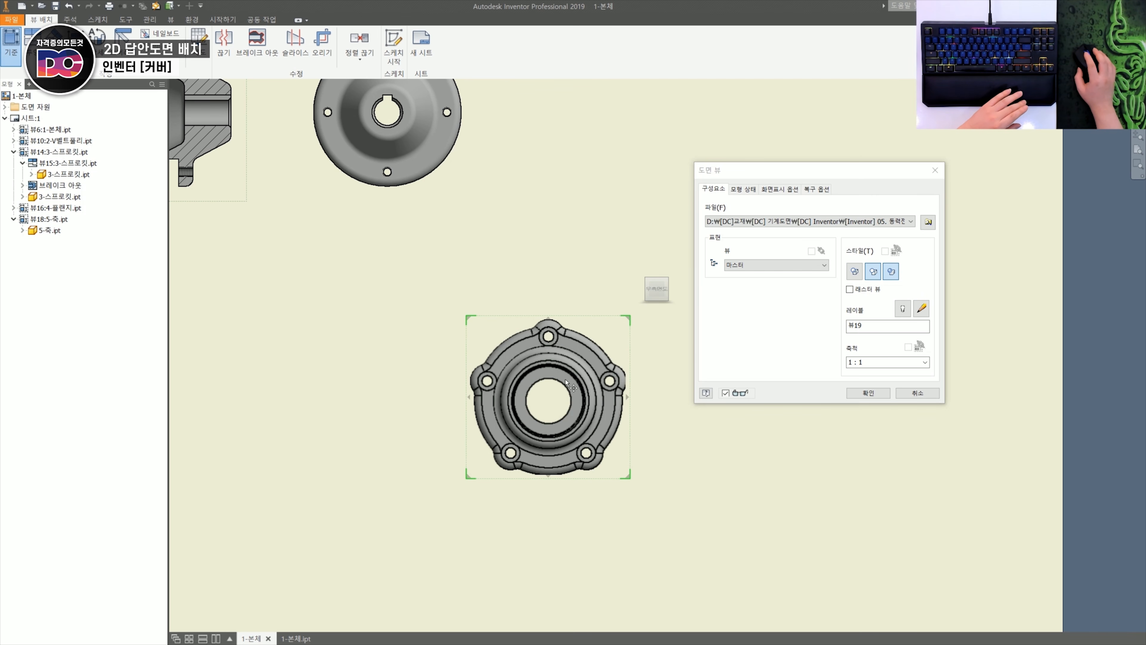
click(868, 393)
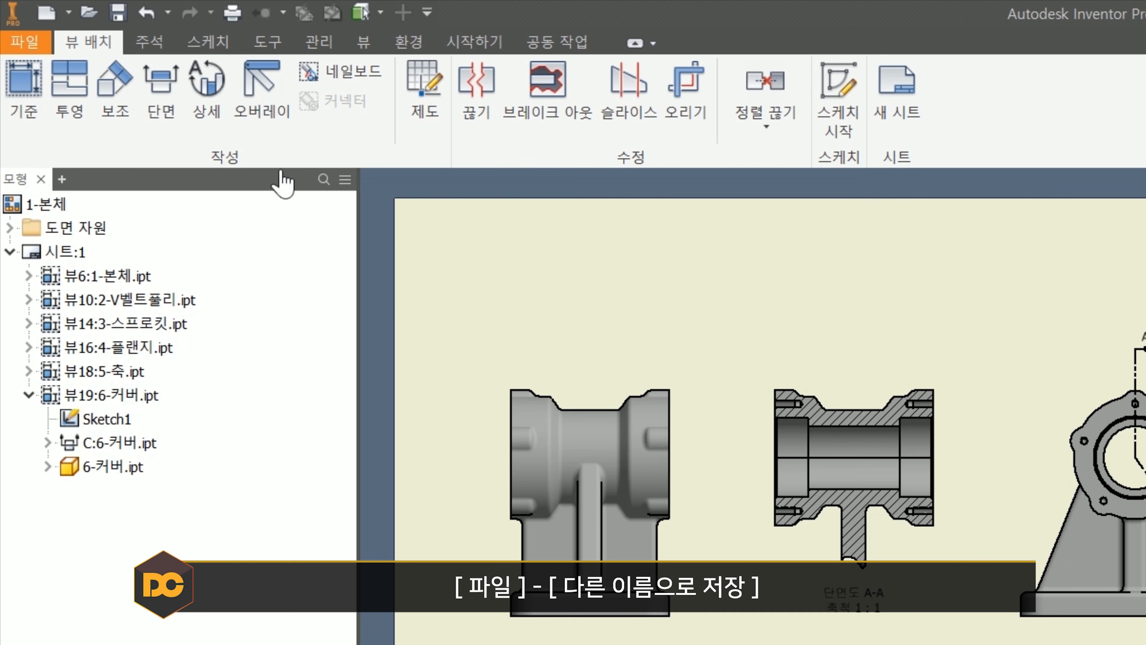
- Save the drawing under the name 동력전달장치-CAD.idw in the [Inventor] 05. 동력전달장치-1 folder
click(25, 42)
click(109, 312)
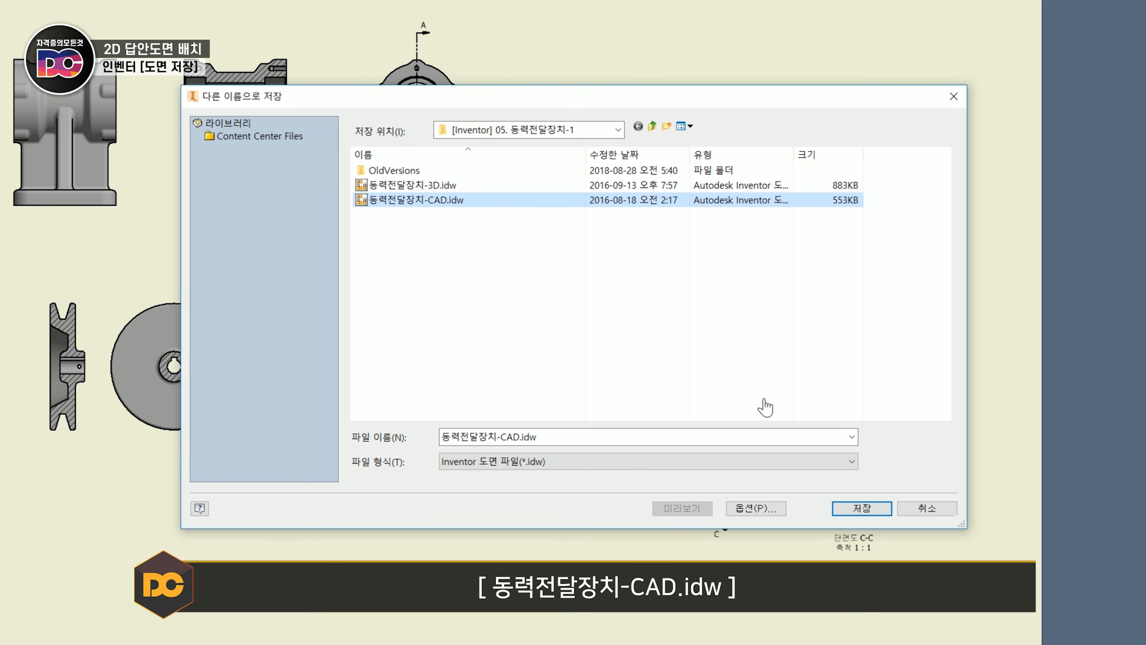
click(871, 509)
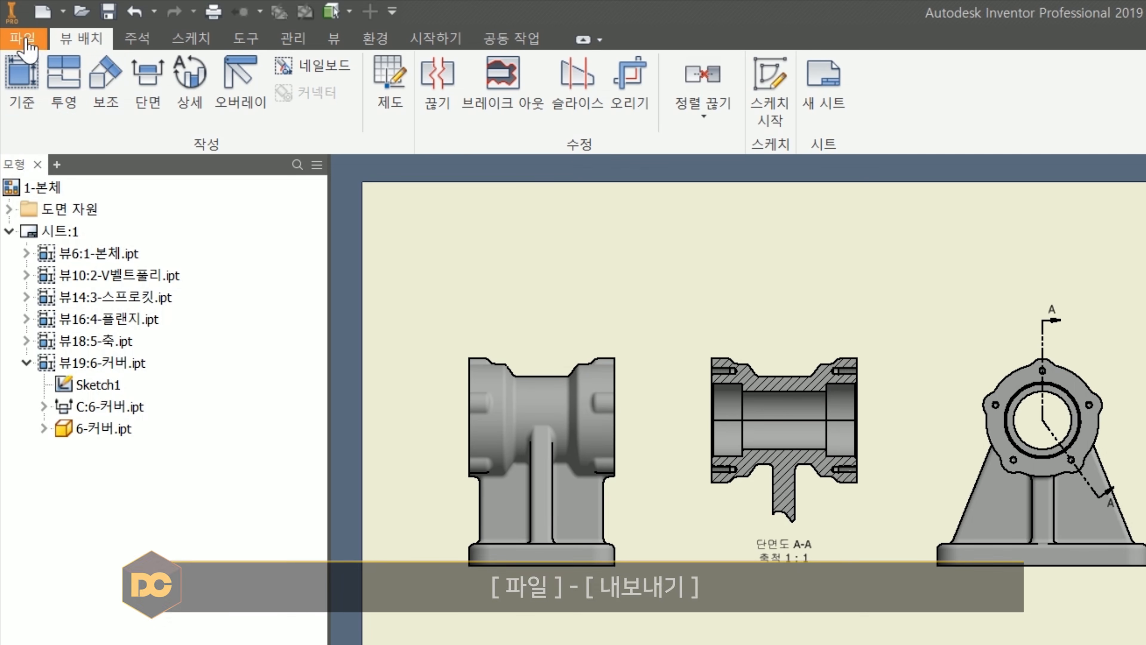
- Start a DWG export of the drawing named 동력전달장치-CAD.dwg, with AutoCAD DWG (*.dwg) as the file type
click(12, 20)
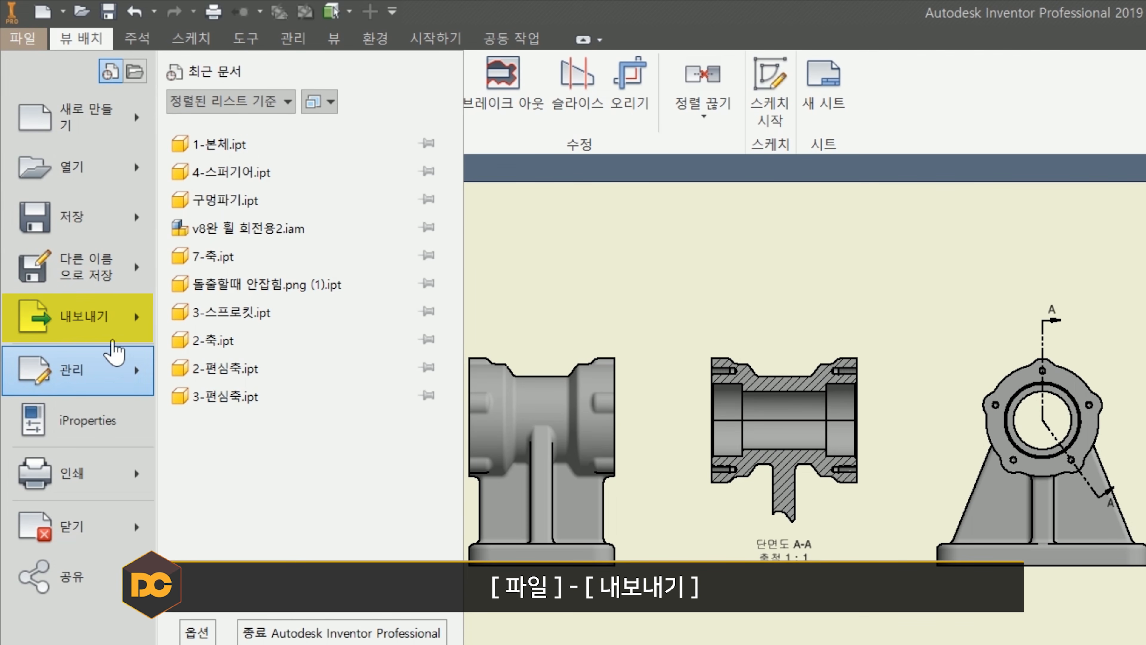
click(113, 336)
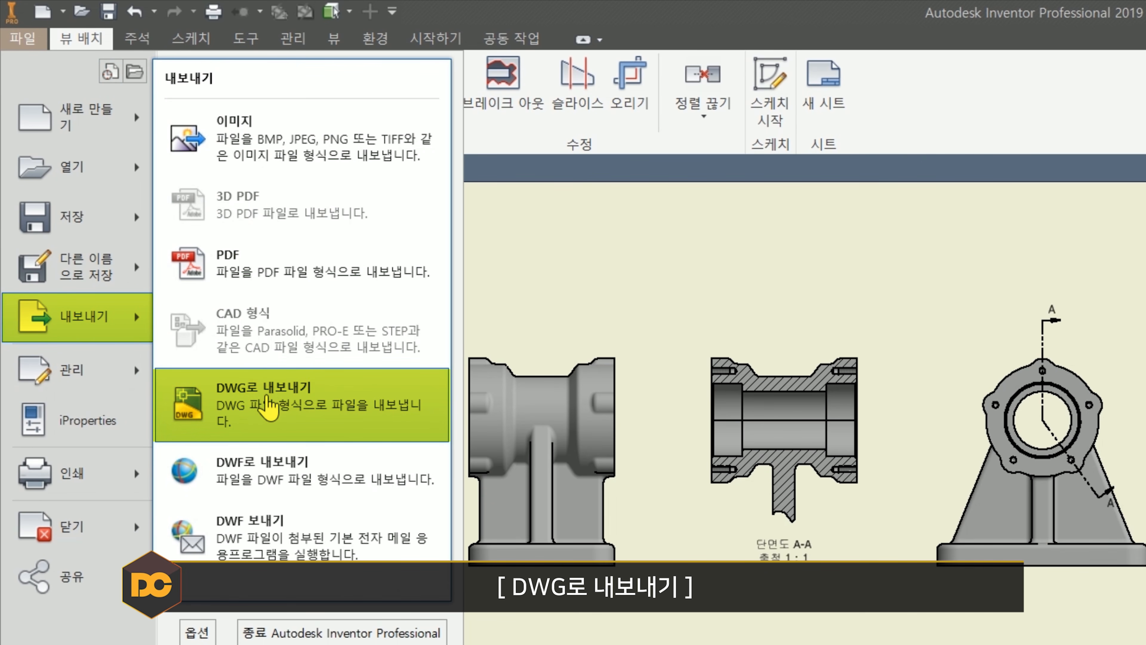
click(268, 406)
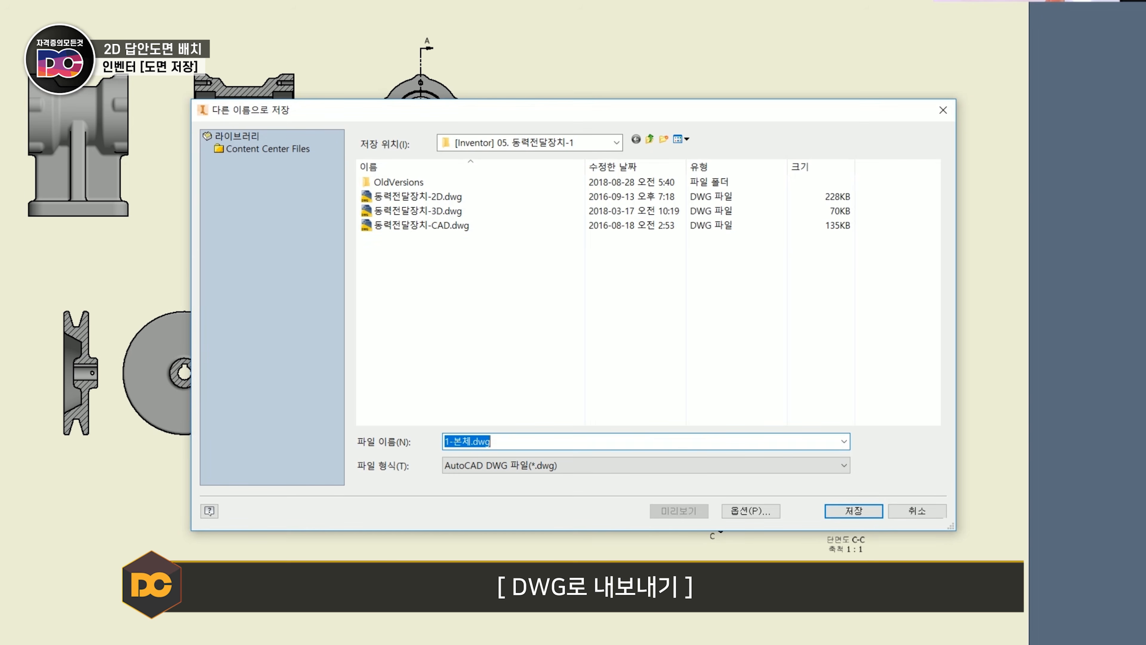
click(602, 225)
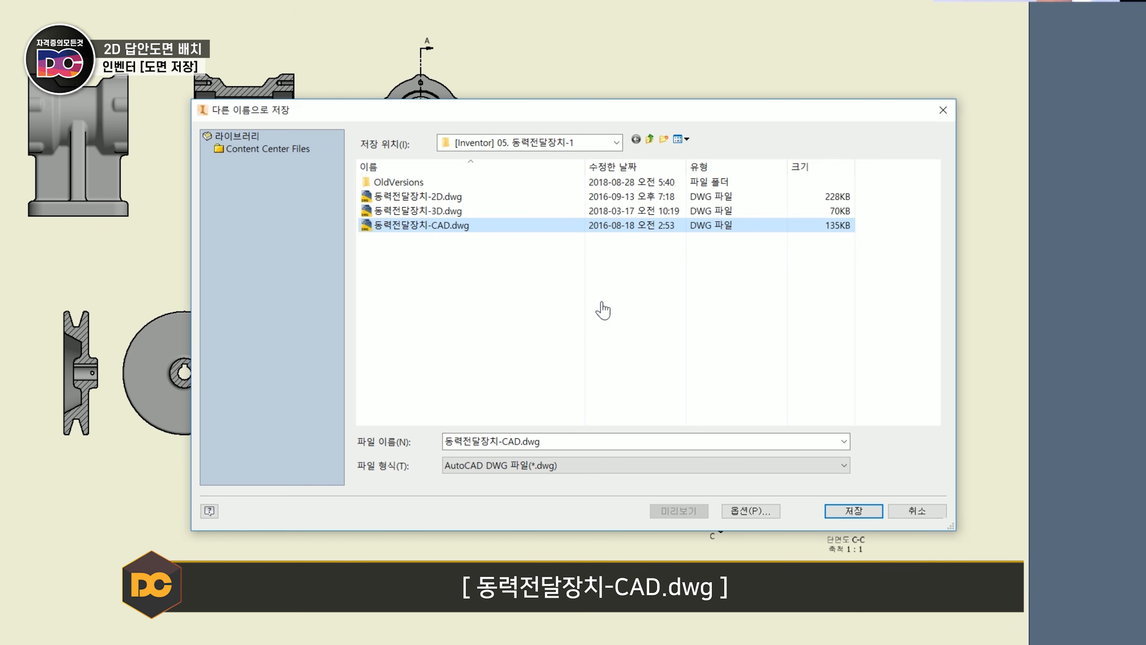
click(561, 465)
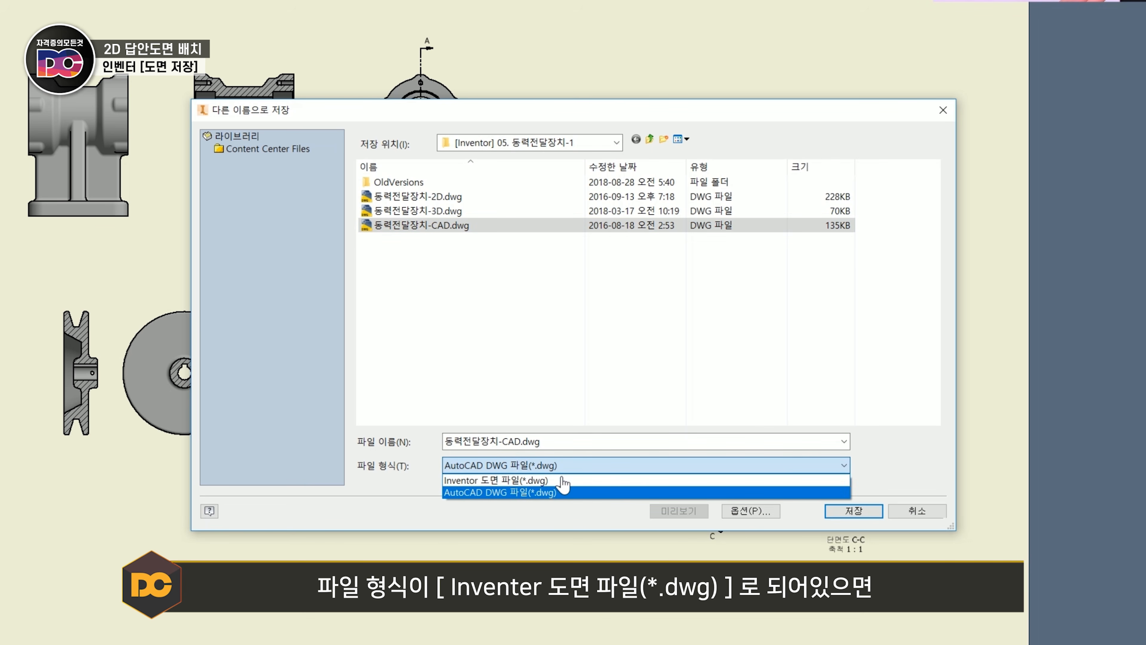
click(563, 480)
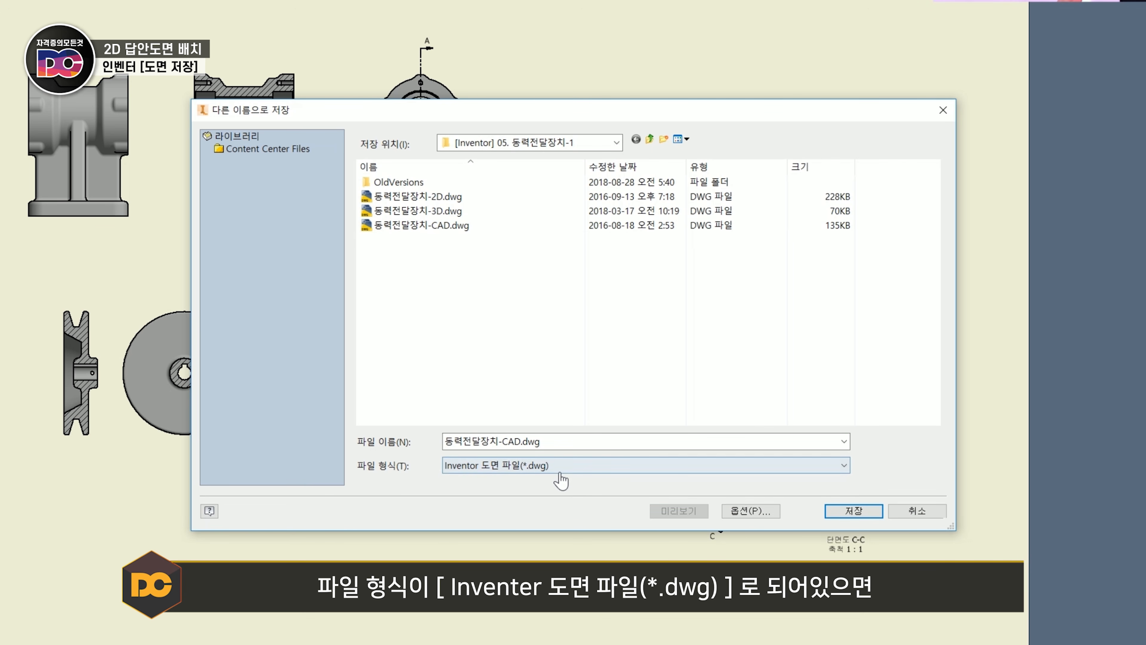
click(577, 470)
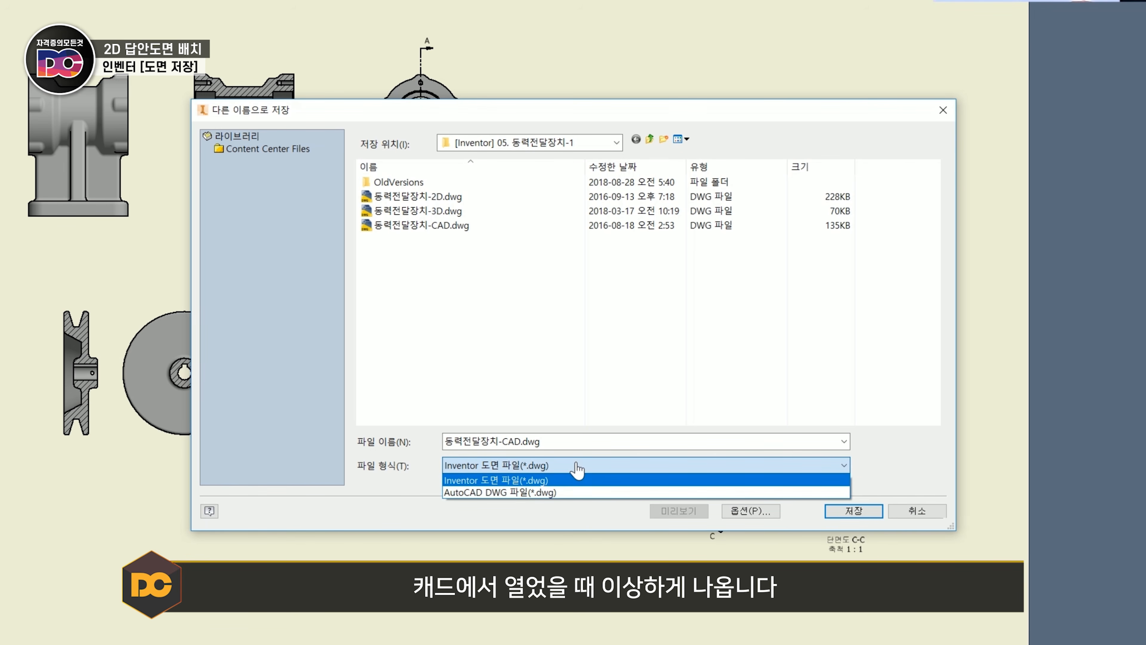
click(569, 493)
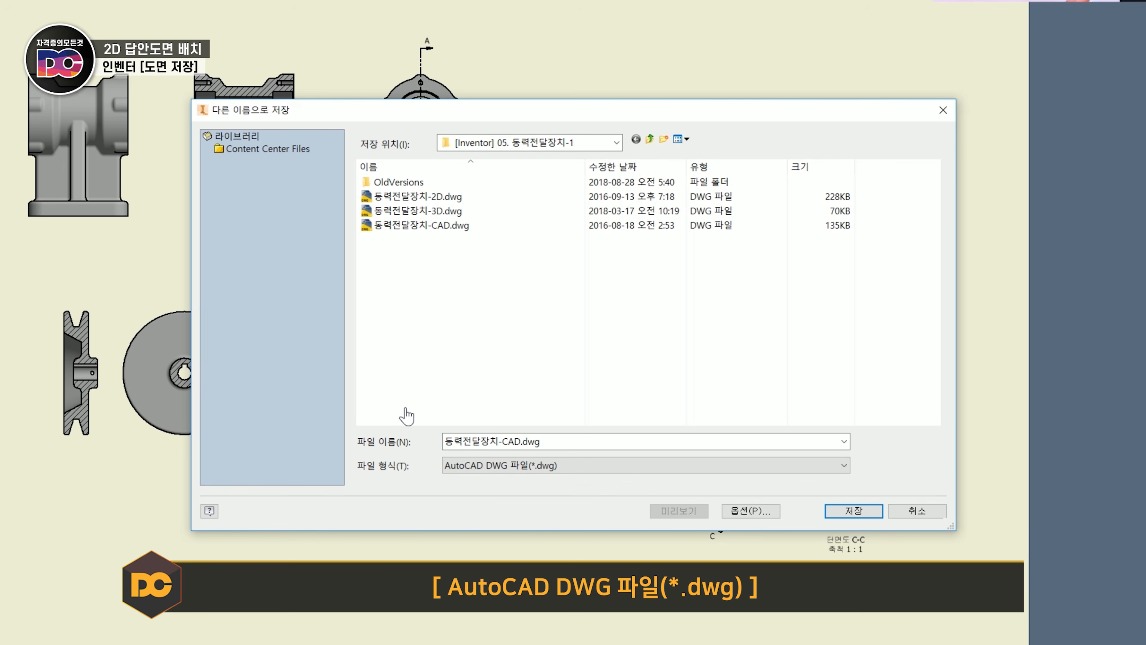
- Configure the DWG export options with the 기본 DWG 구성 configuration and the AutoCAD 2018 drawing version, and finish them
click(755, 517)
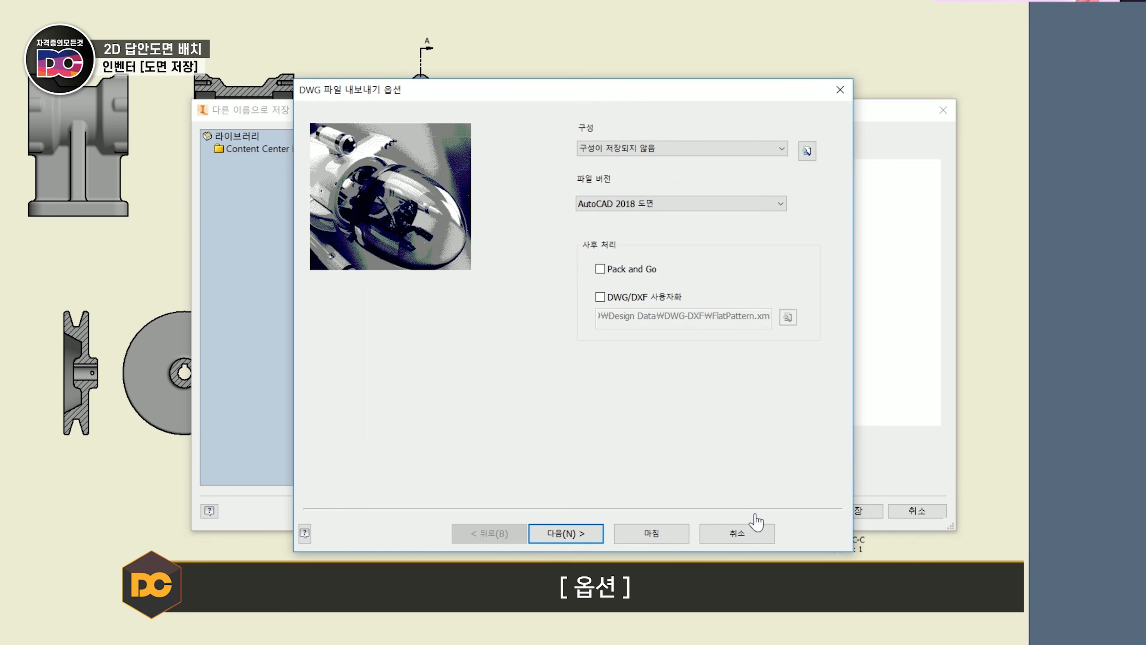
click(618, 149)
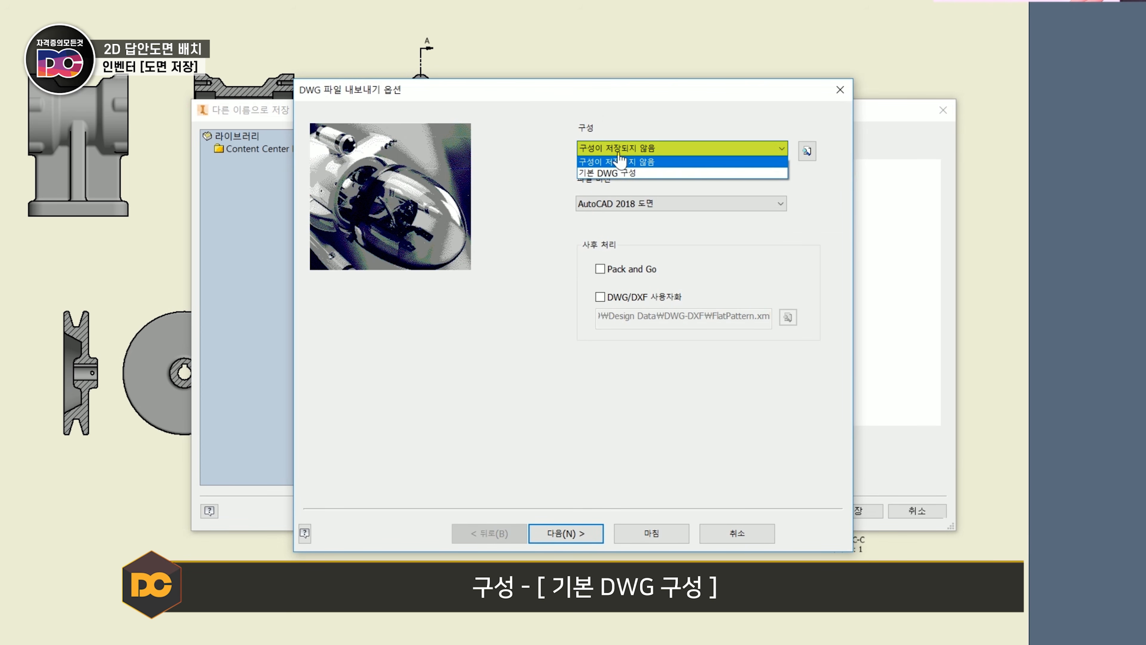
click(643, 174)
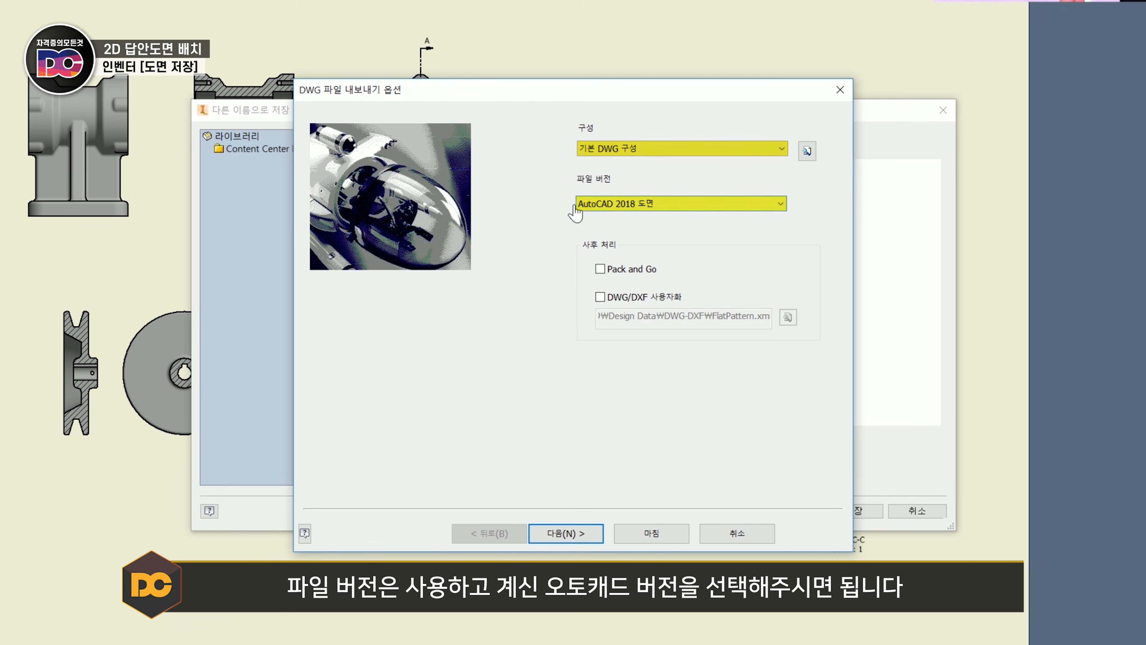
click(653, 210)
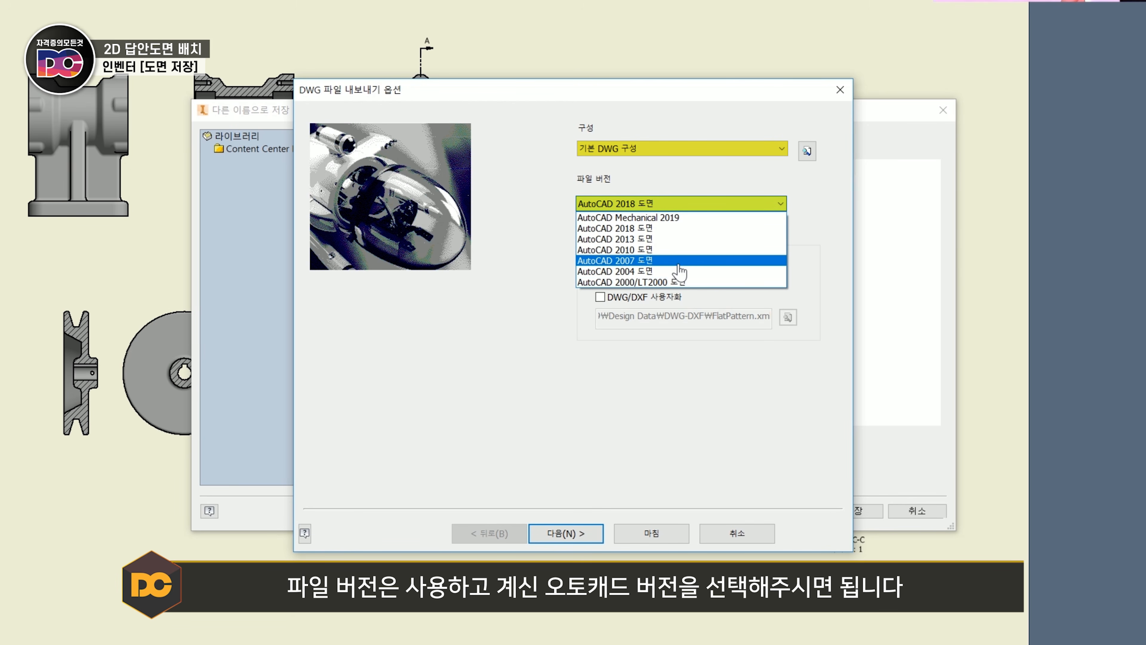
click(672, 228)
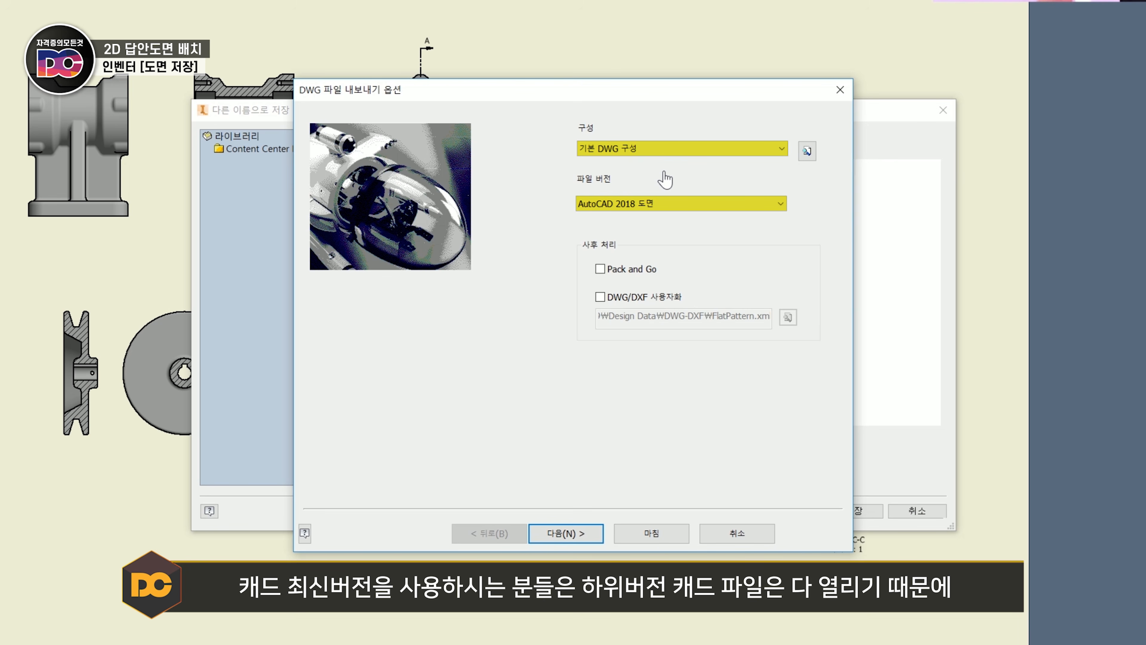
click(666, 539)
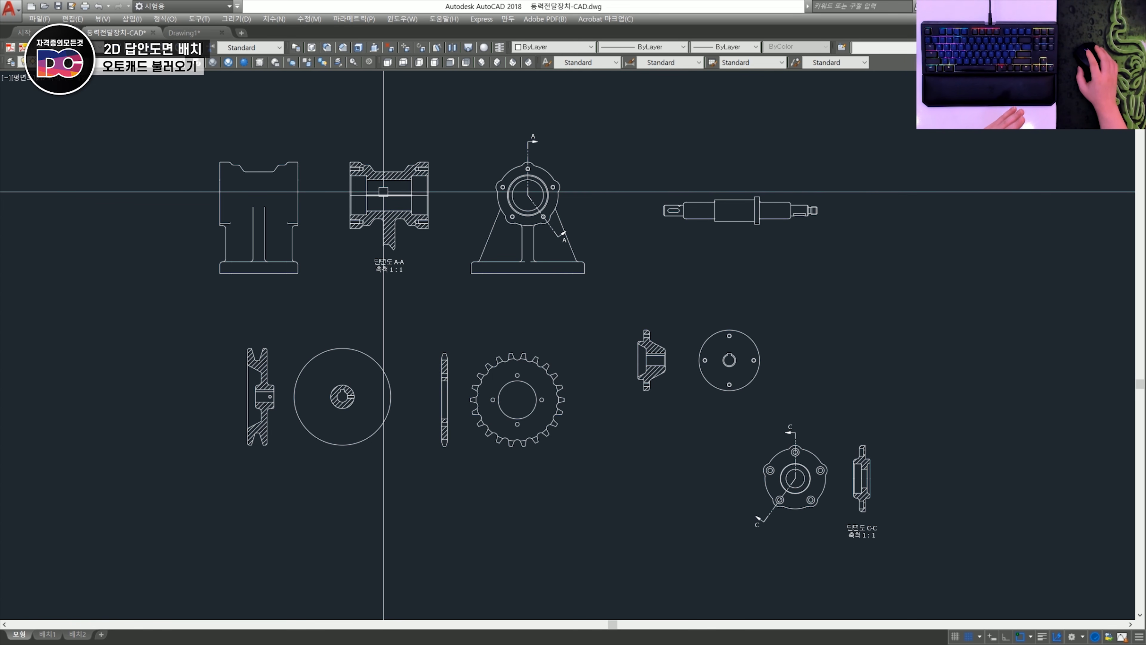
- Switch to AutoCAD and examine which layers the exported 동력전달장치-CAD drawing contains
middle_drag(278, 158, 249, 156)
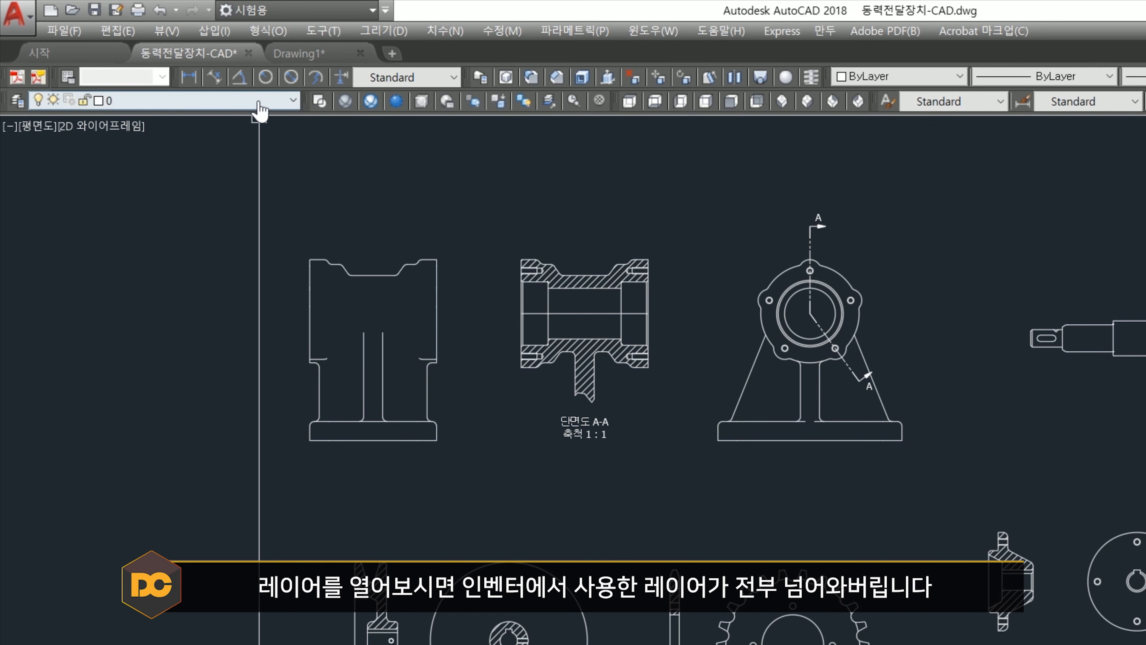
click(159, 63)
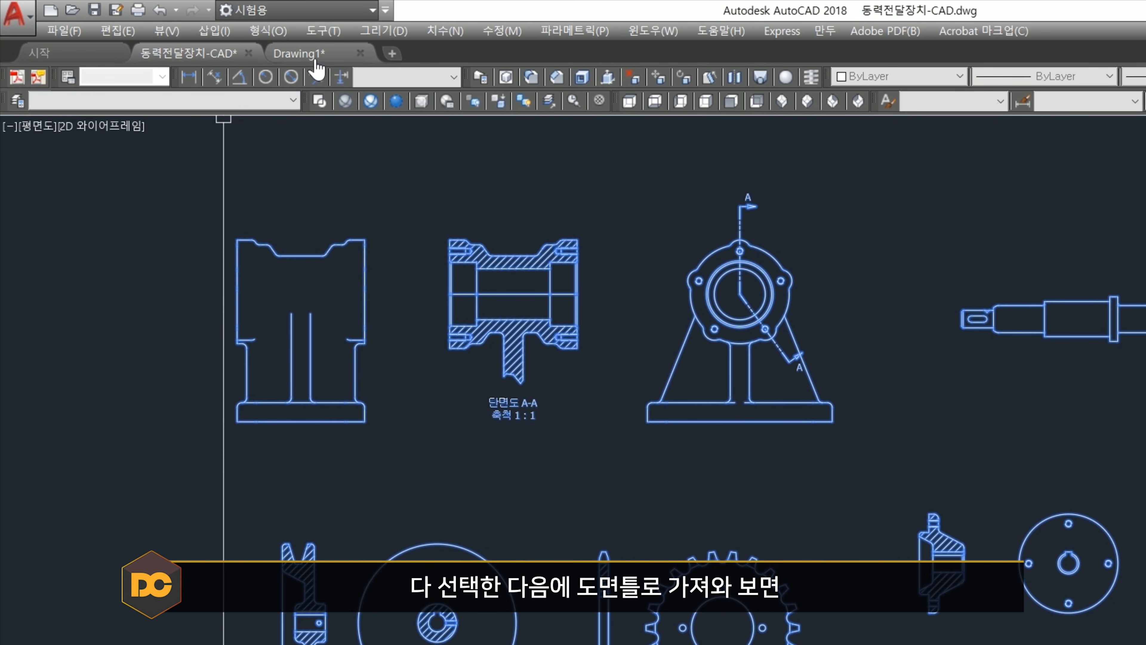
- Try pasting all exported views into Drawing1 beside the drawing frame and check the layers brought along with them
click(315, 64)
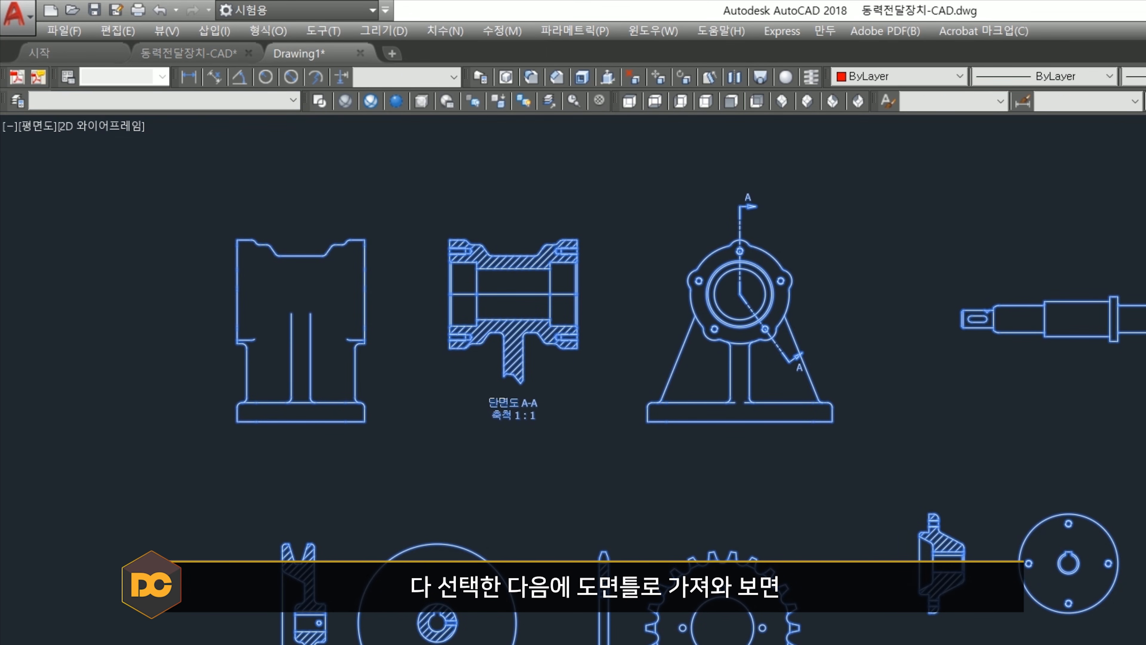
key(ctrl+v)
scroll(537, 294, up, 2)
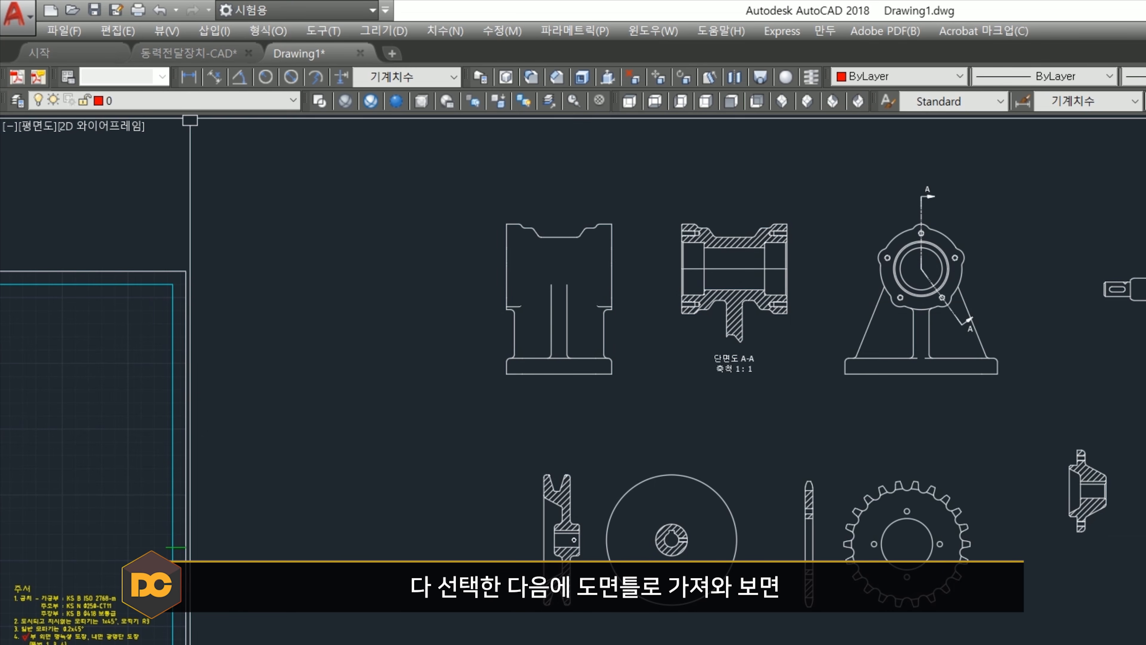
click(197, 103)
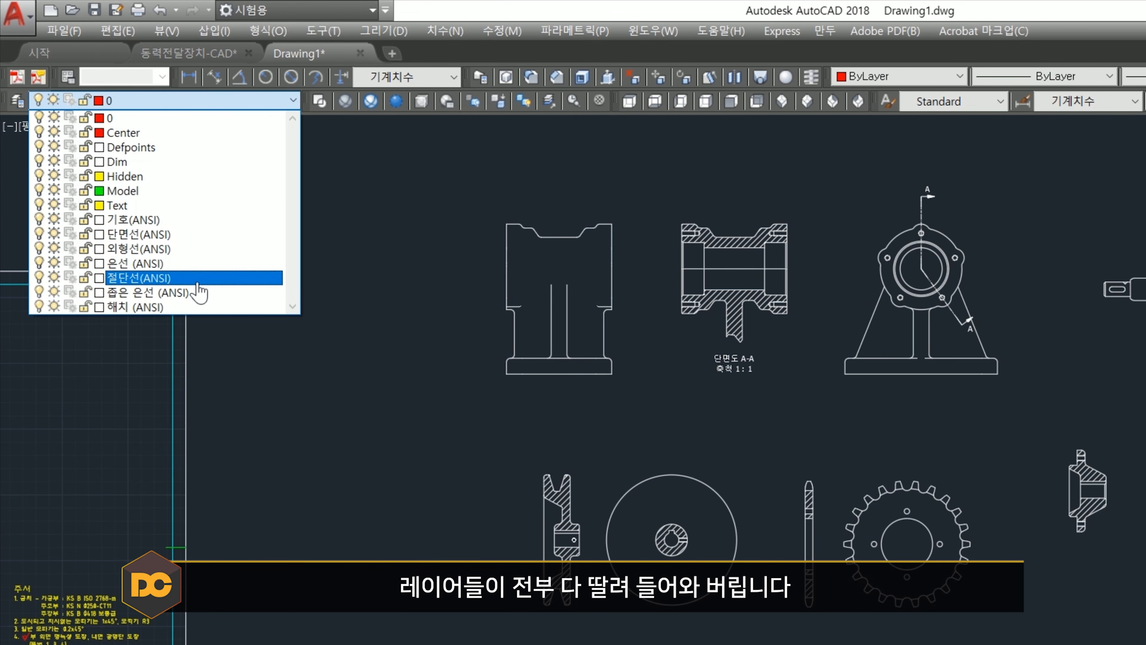
click(528, 417)
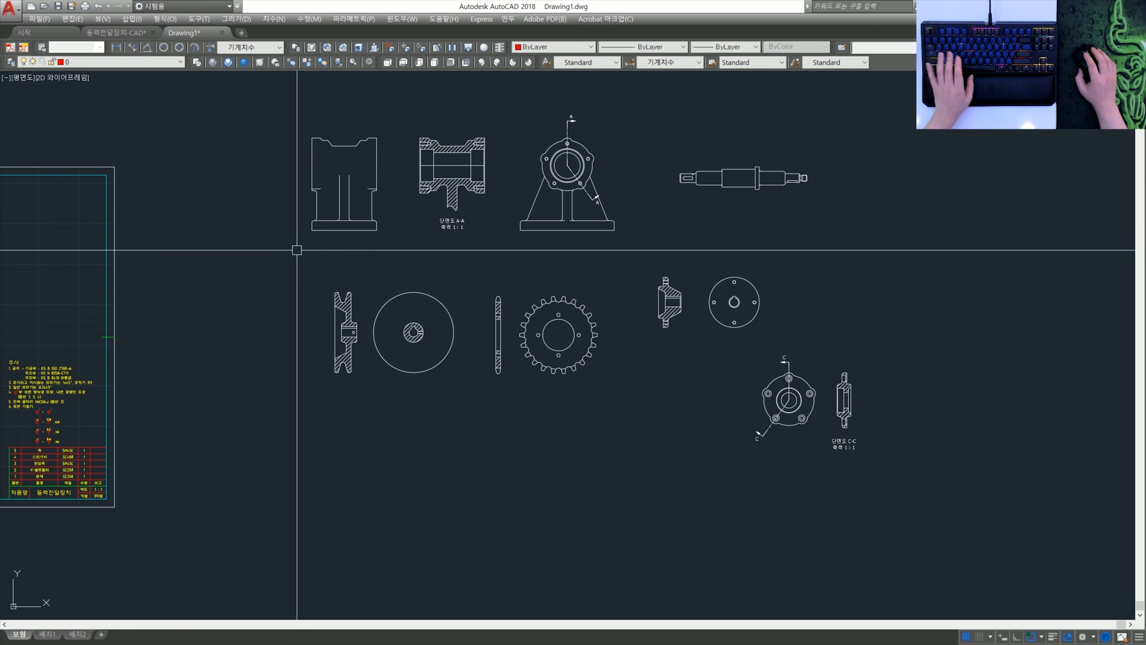
- Move all part views in the 동력전달장치-CAD drawing to layer 0
key(ctrl+Tab)
click(891, 544)
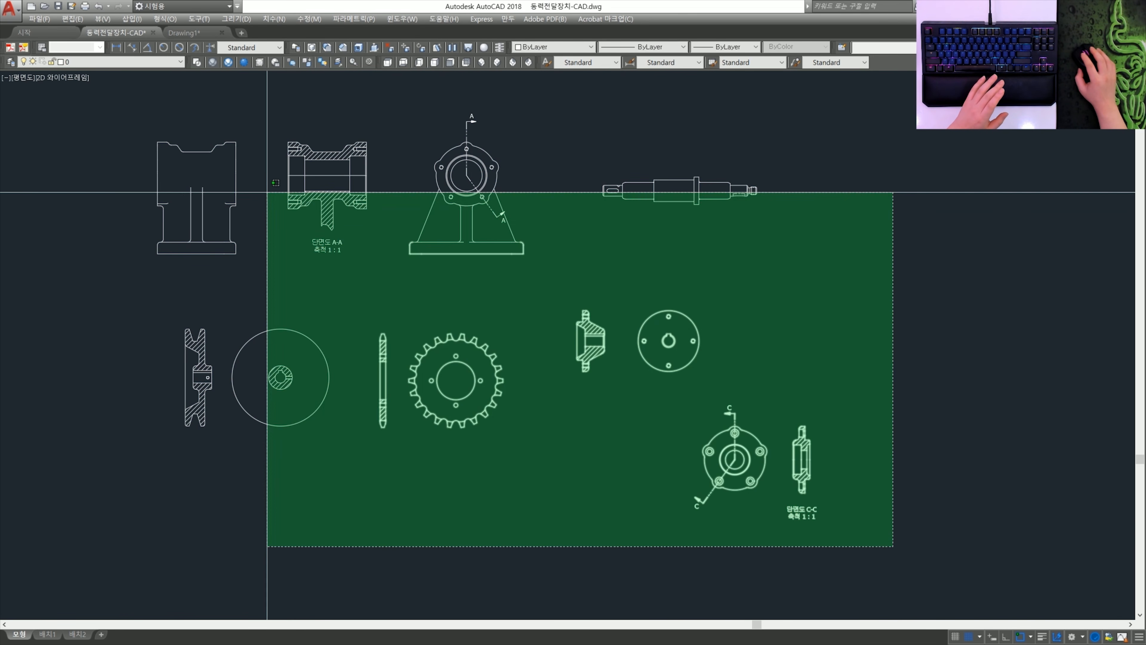
click(117, 113)
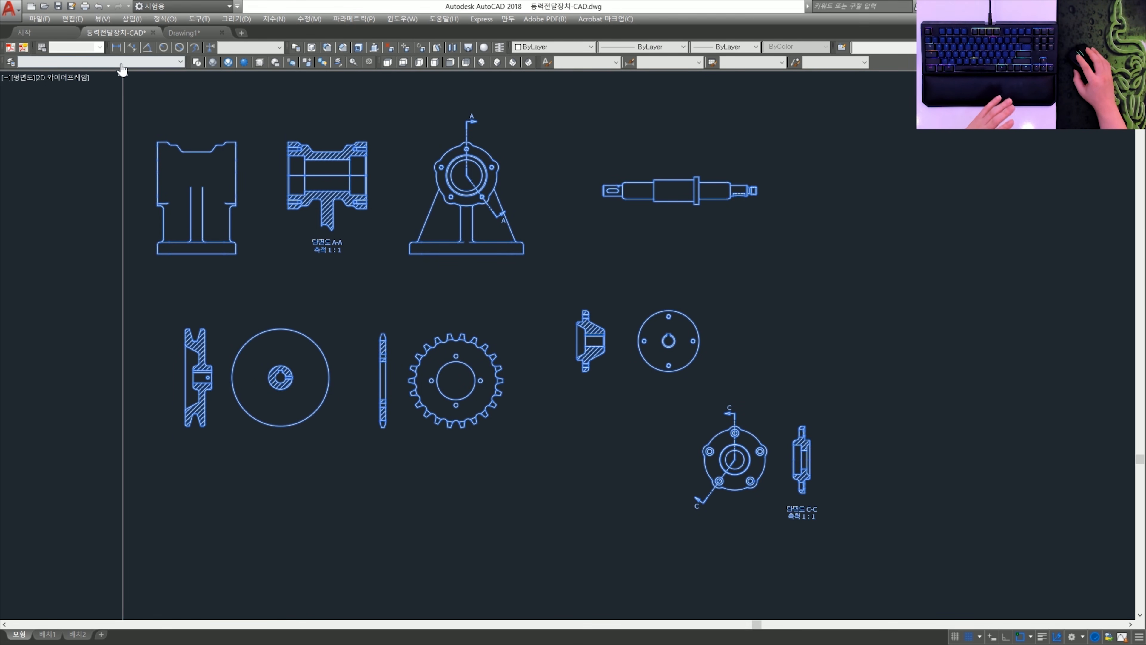
click(121, 62)
click(179, 119)
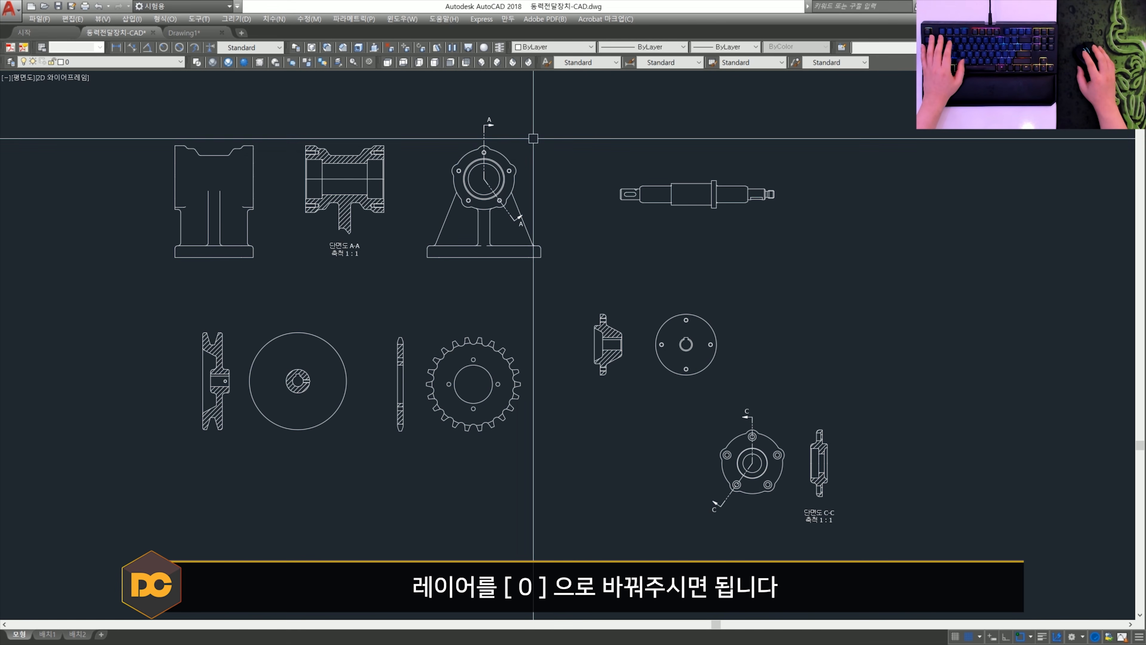
- Select the A-A and C-C section lines, check their layer assignment, and clear the selection
click(532, 138)
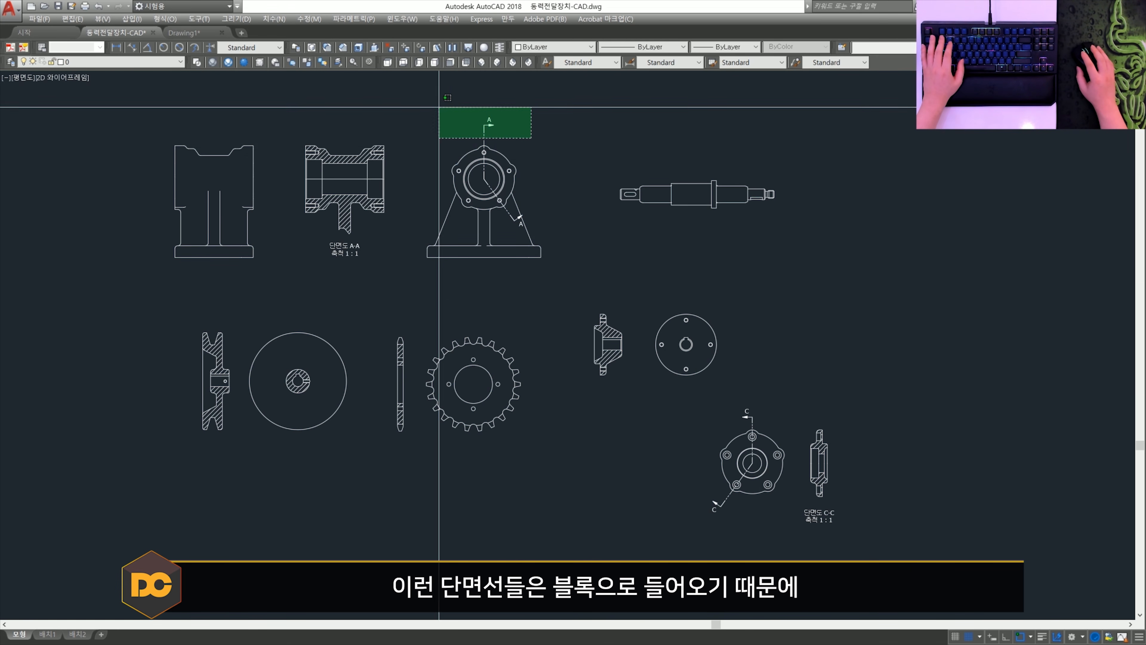
click(438, 106)
click(781, 397)
click(709, 425)
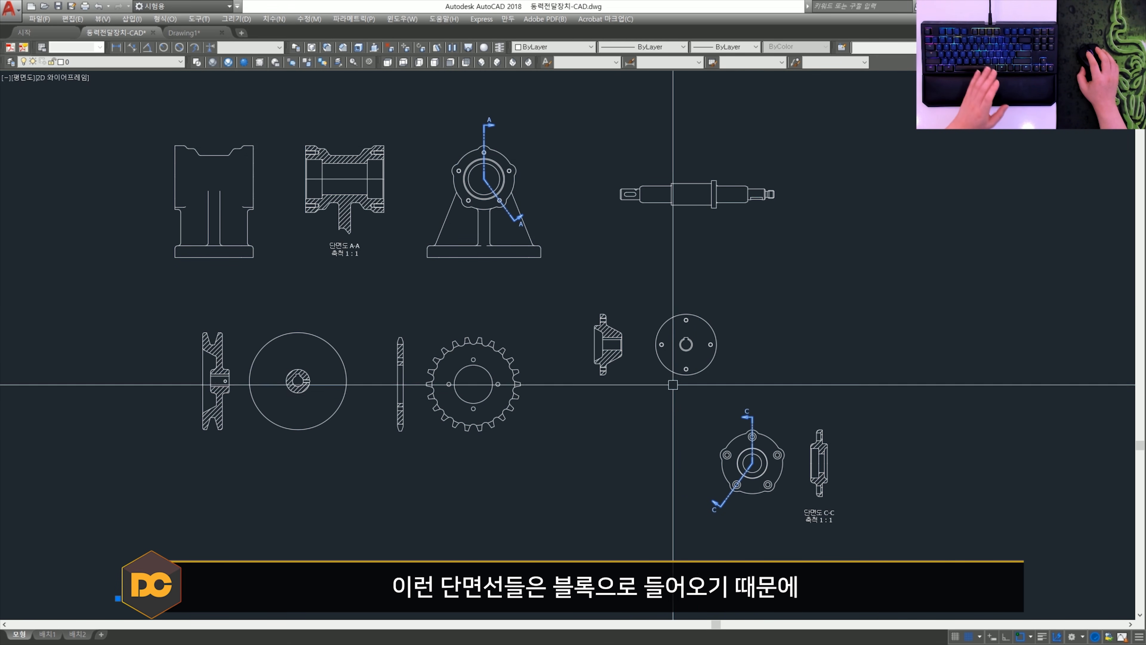
click(126, 61)
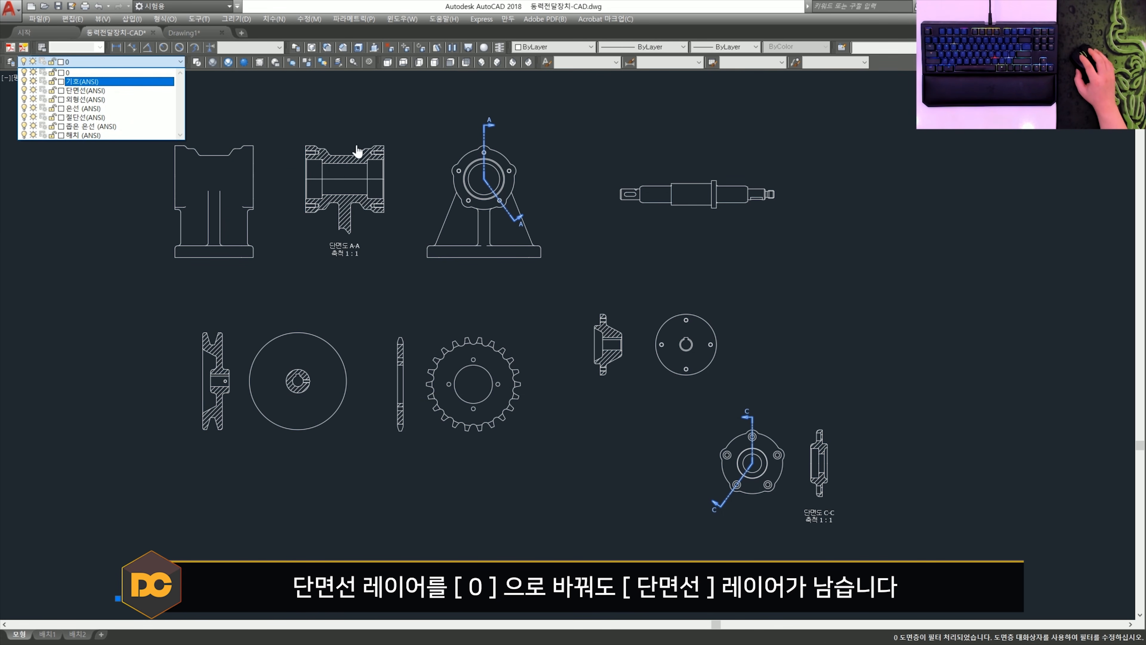
click(530, 145)
key(Escape)
- Copy all views from 동력전달장치-CAD into Drawing1 beside the drawing frame and check its layer list
click(948, 554)
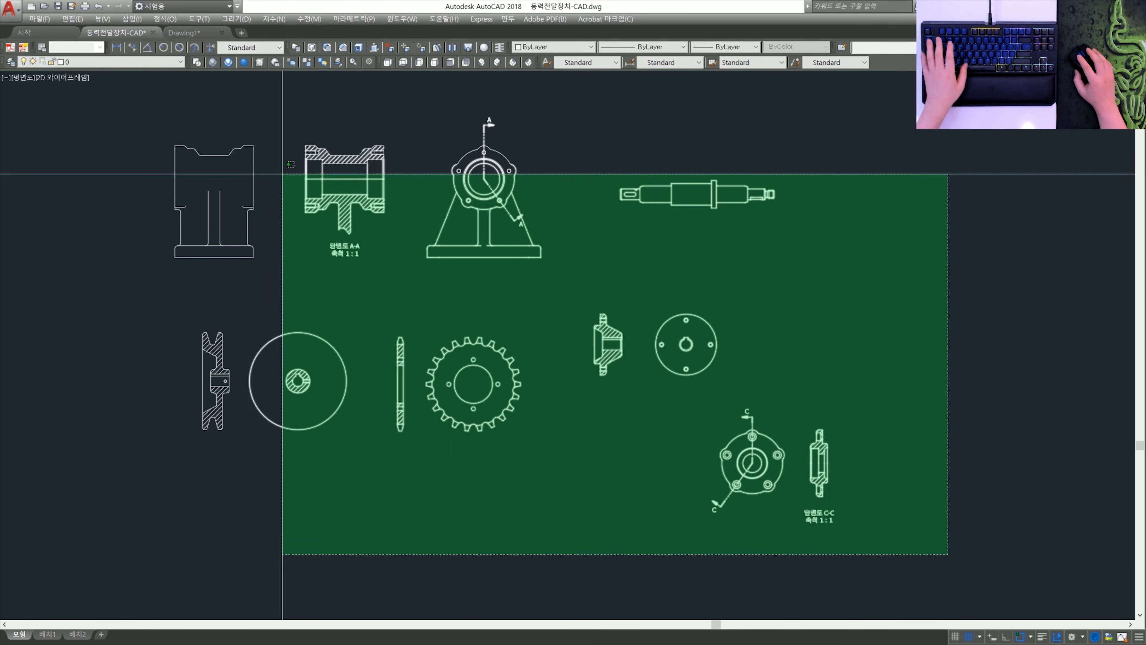
click(154, 97)
click(184, 33)
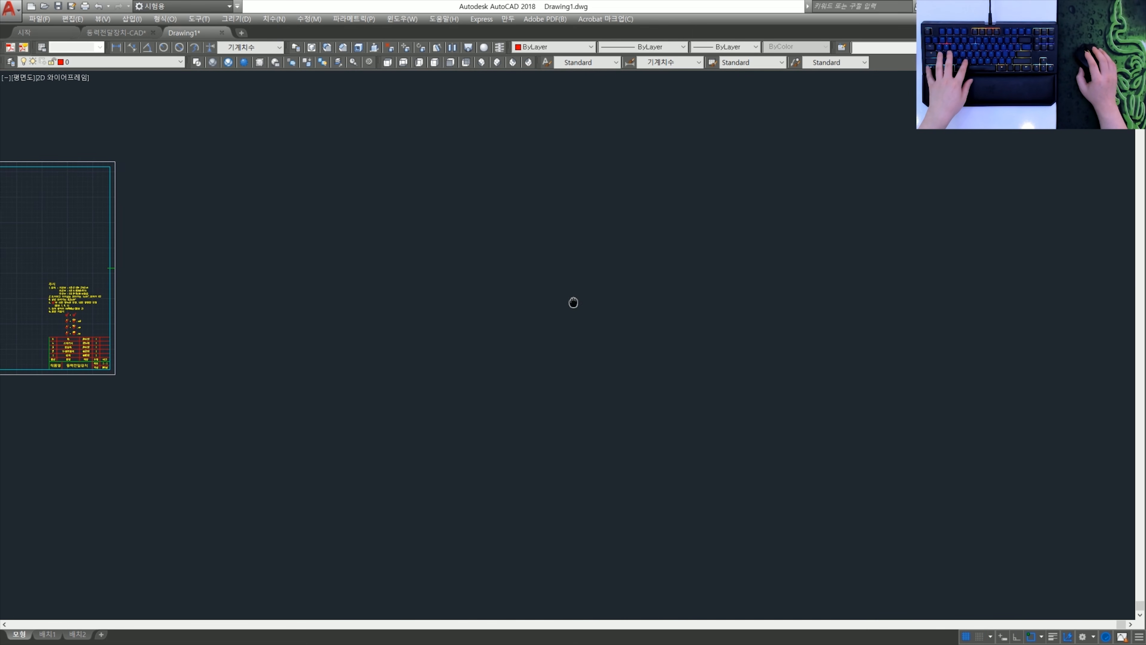
key(ctrl+v)
click(236, 133)
click(109, 62)
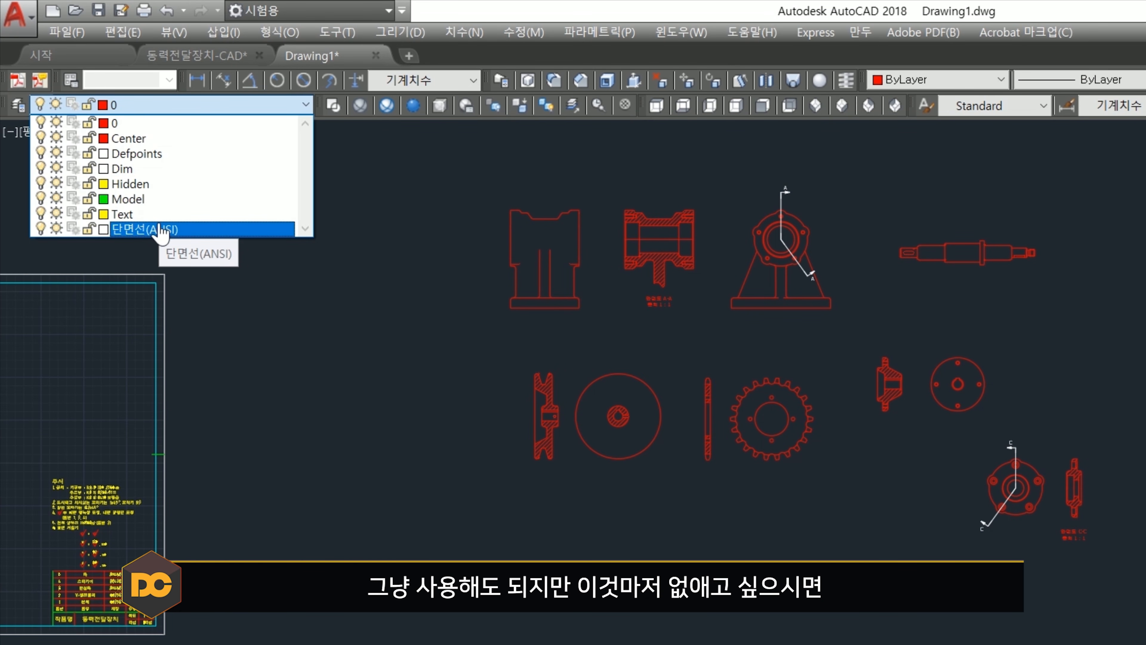
- Erase the section lines and the section view labels from the 동력전달장치-CAD drawing
click(160, 228)
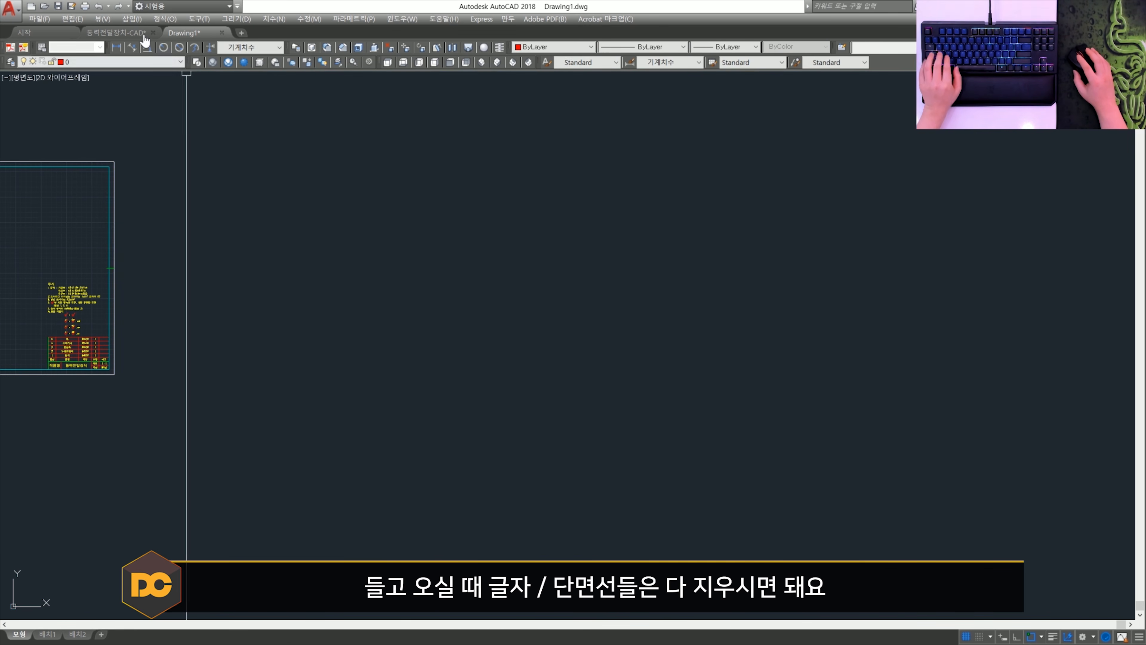
click(135, 34)
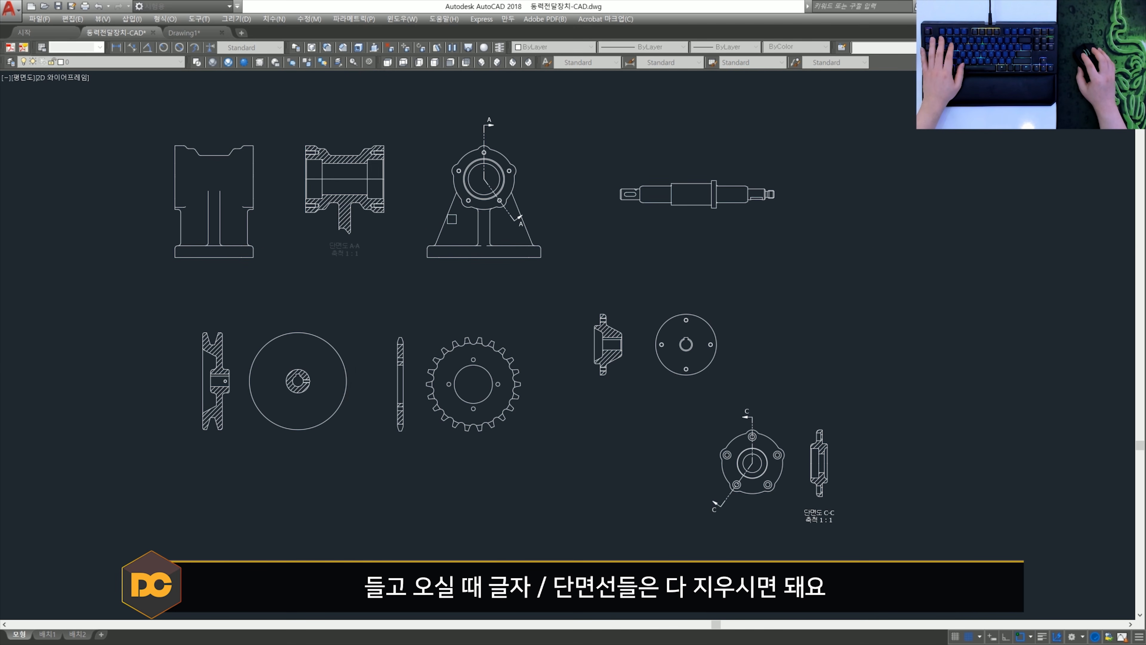
click(885, 546)
click(813, 507)
click(719, 509)
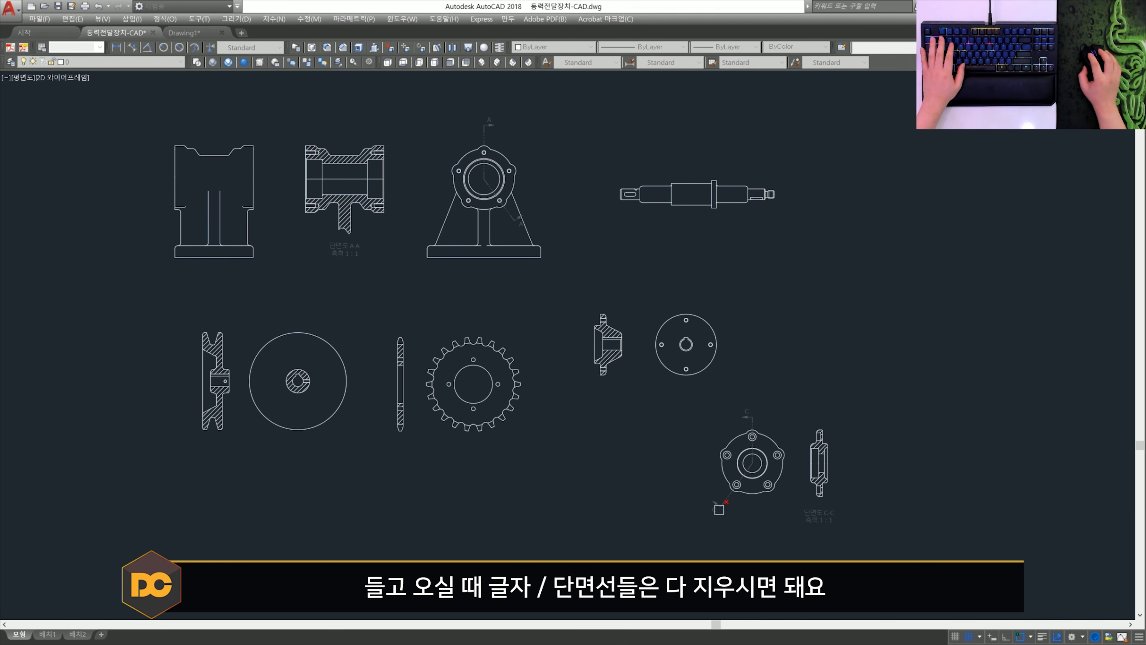
key(space)
- Copy all the remaining views from 동력전달장치-CAD into Drawing1 beside the drawing frame and check its layer list
scroll(650, 429, down, 2)
click(818, 552)
click(331, 208)
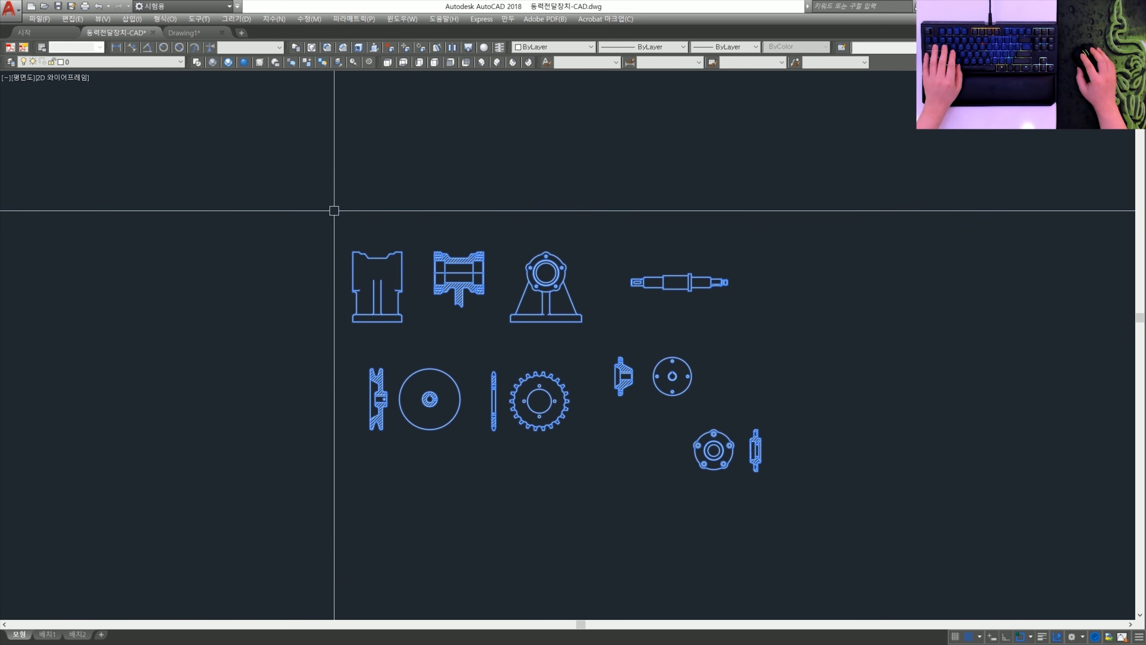
click(192, 38)
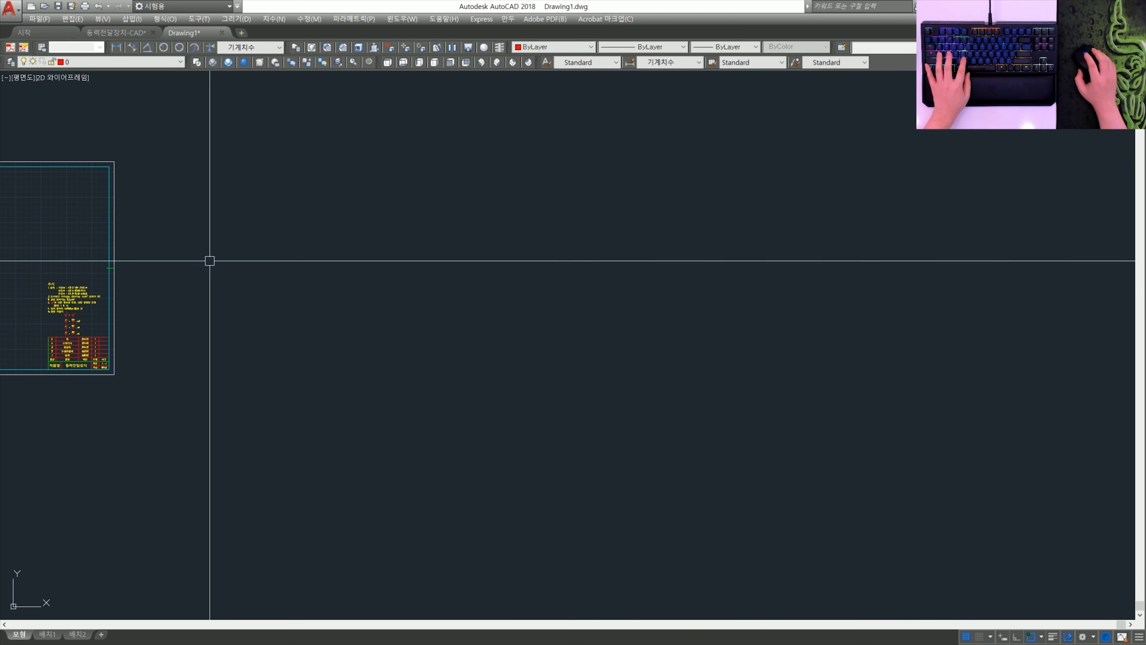
middle_drag(210, 259, 313, 343)
key(ctrl+v)
click(336, 370)
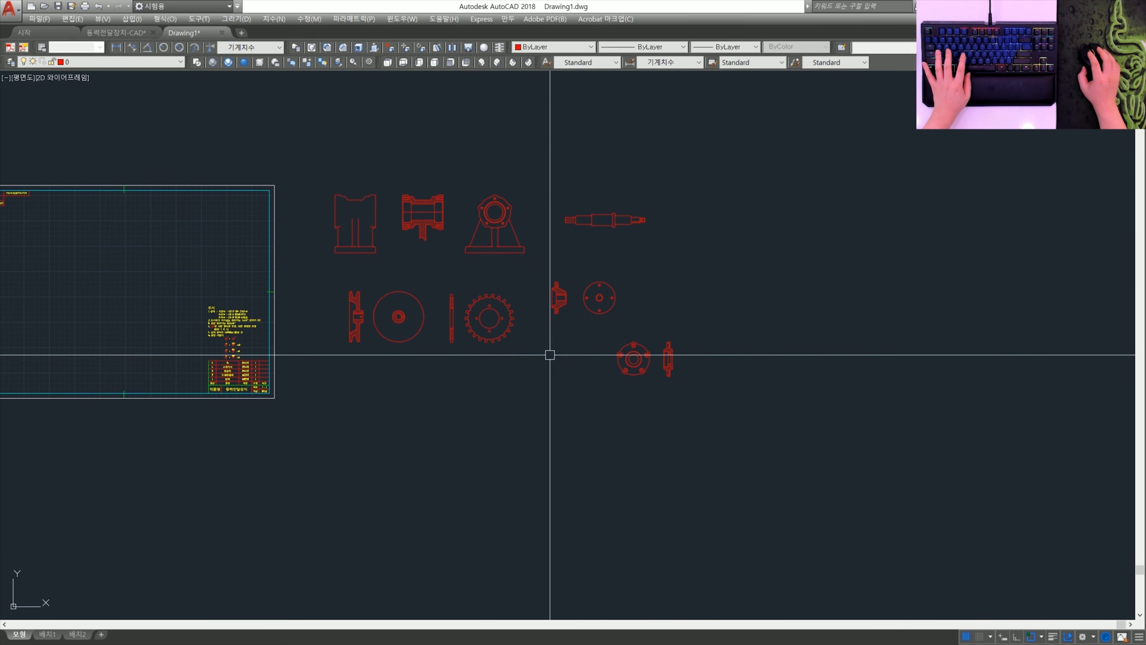
click(158, 62)
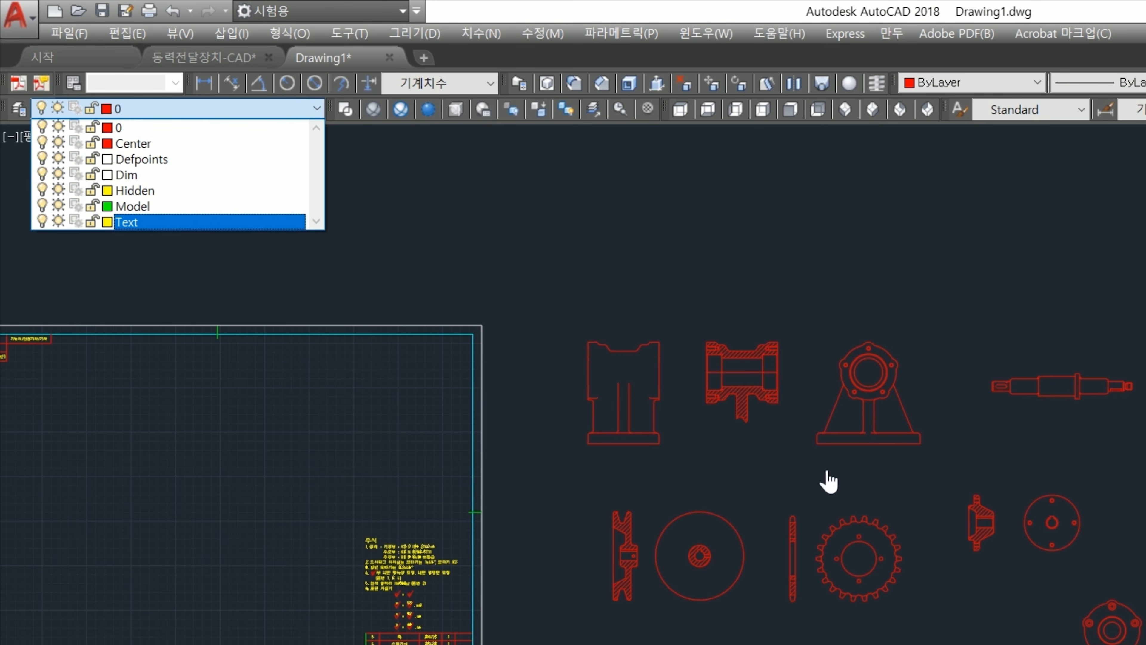
click(828, 468)
scroll(828, 467, up, 2)
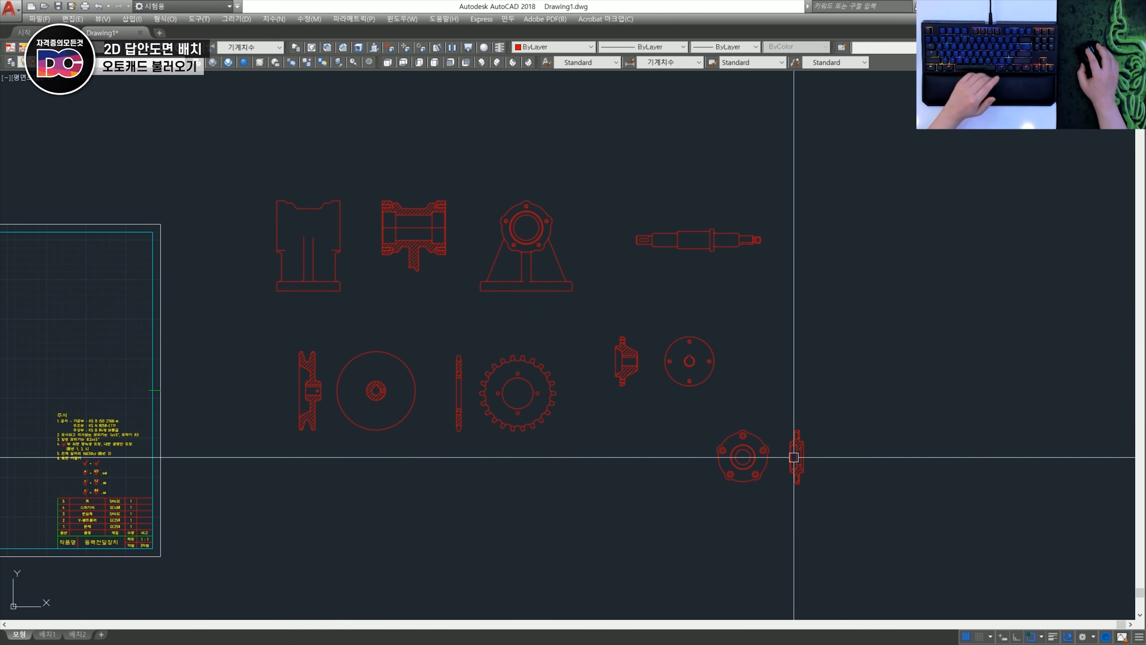
- Move all the pasted part views in Drawing1 to the Model layer
click(920, 524)
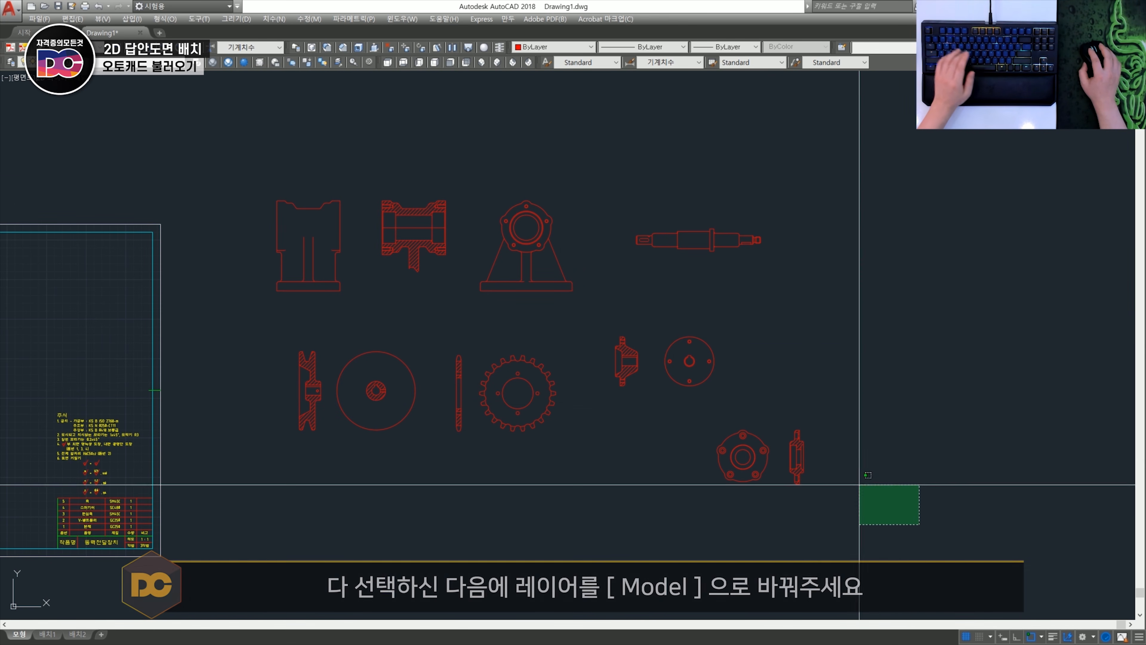
click(236, 147)
click(87, 62)
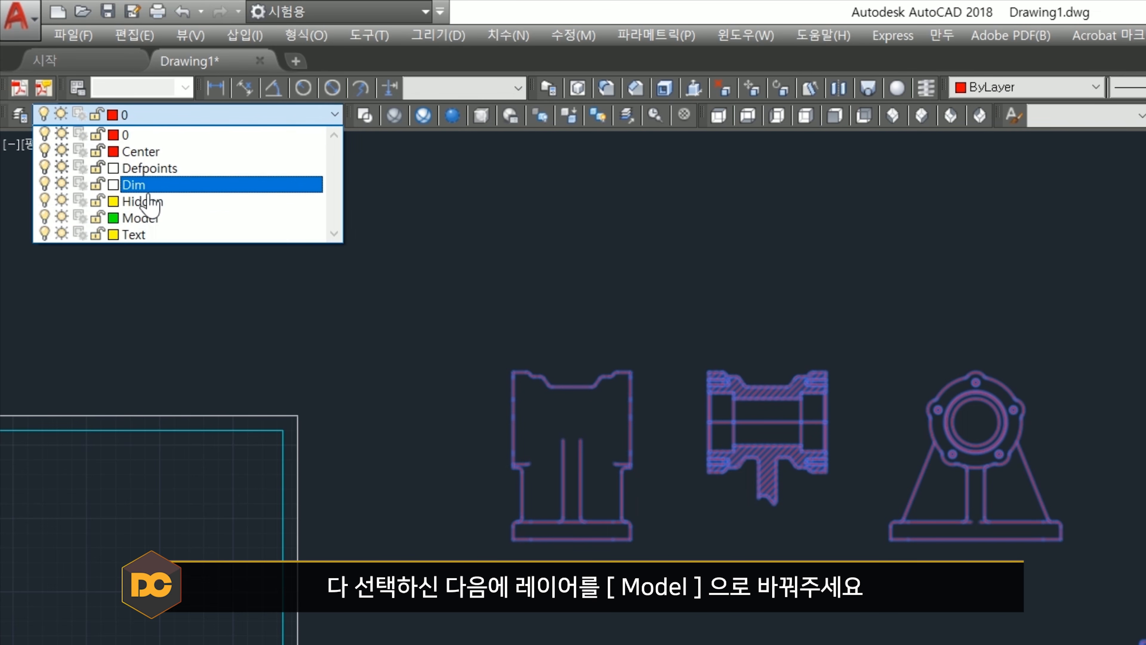
click(140, 217)
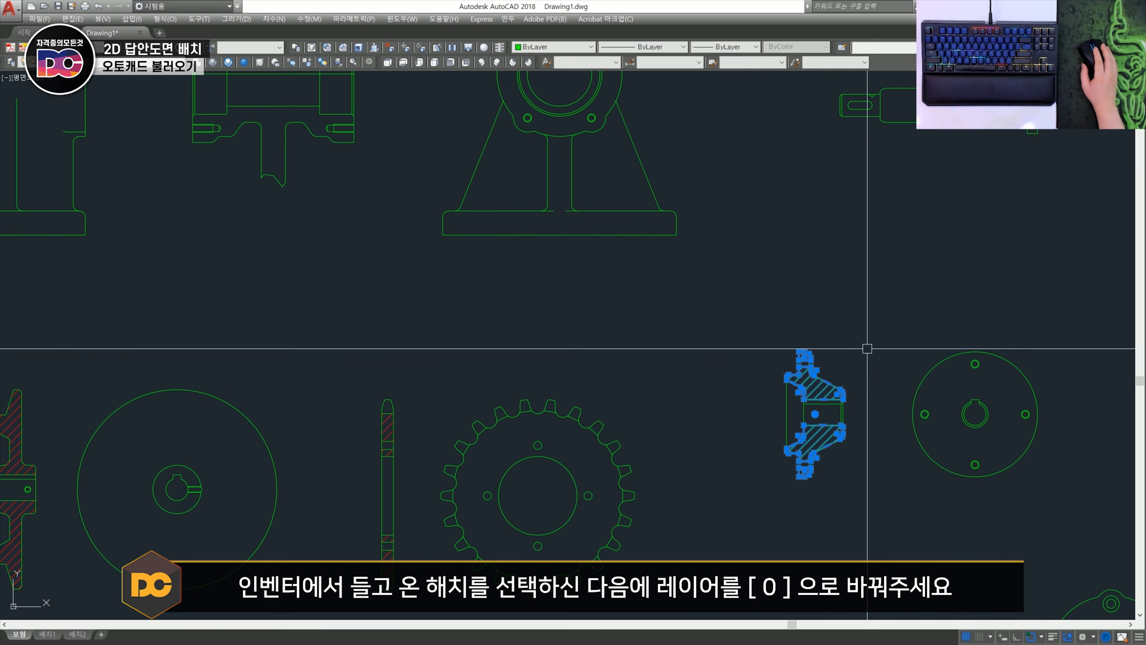
- Move the selected section hatches of the part views to layer 0
click(113, 63)
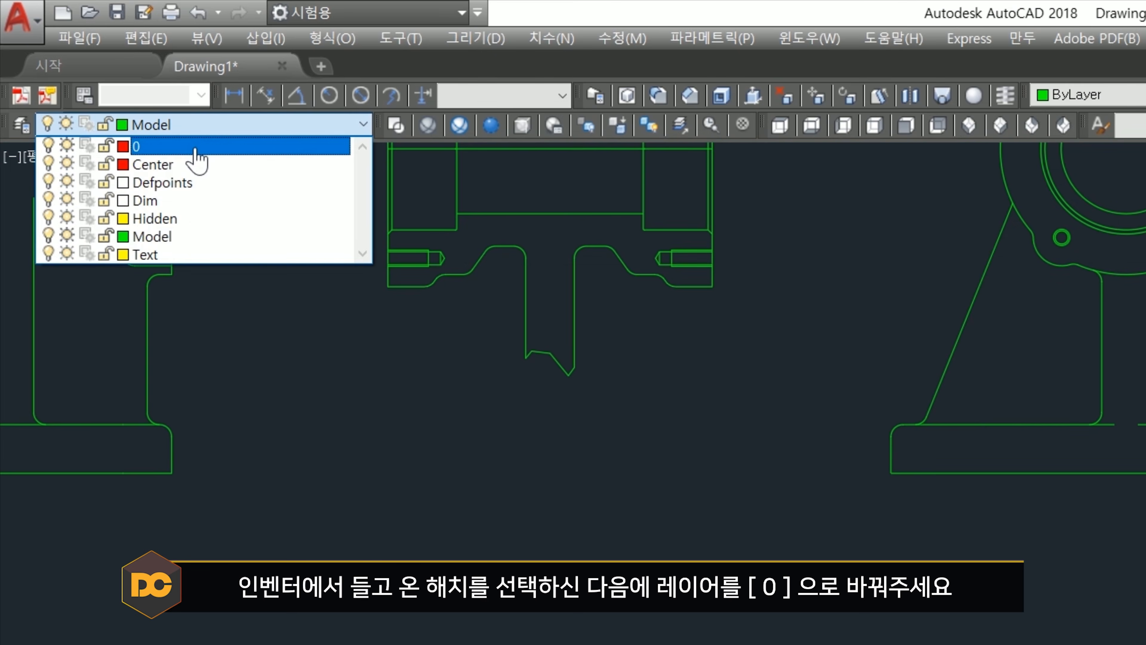
click(101, 73)
middle_drag(351, 353, 451, 471)
key(Escape)
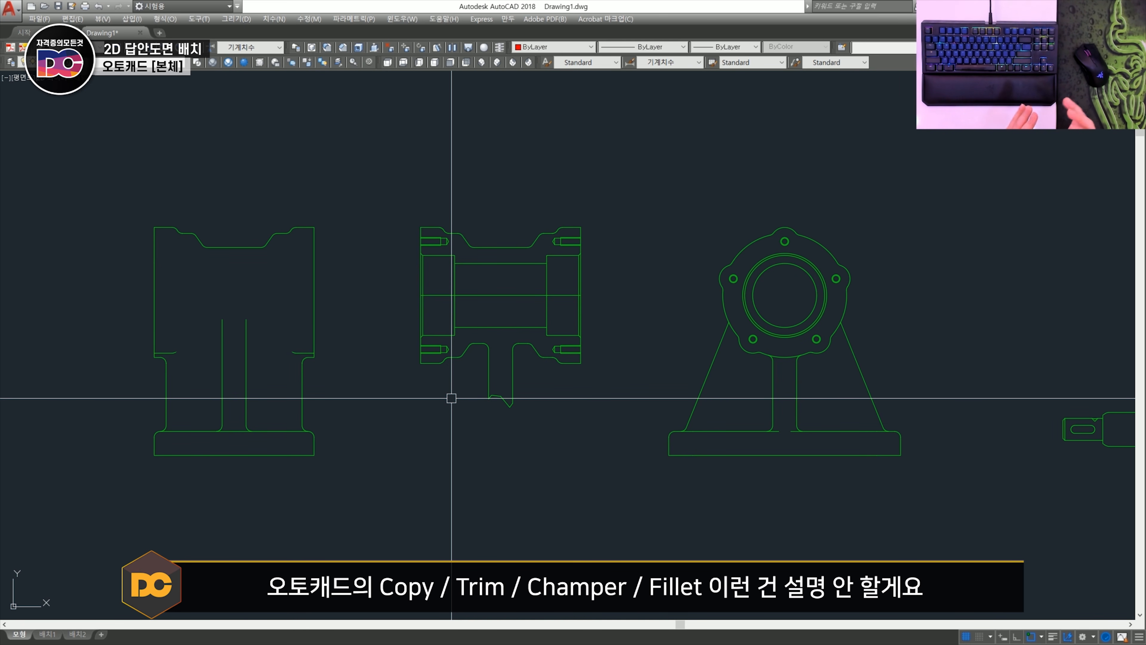
- Erase the break line at the rib's lower end and the horizontal middle line from the body's section view
middle_drag(452, 398, 422, 373)
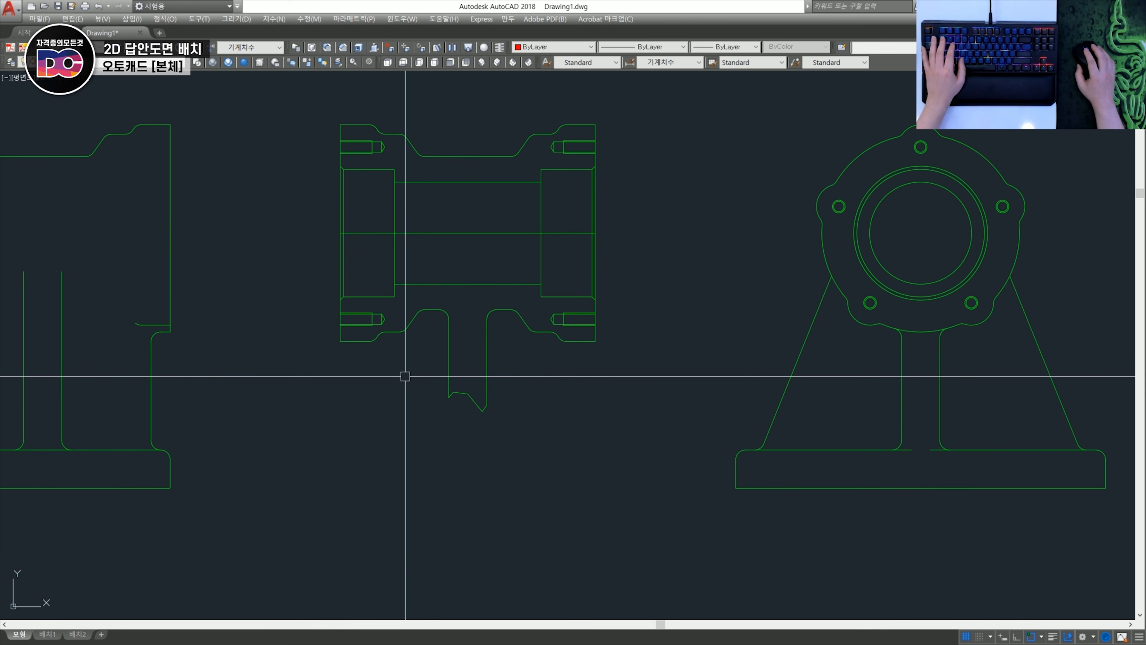
text(e)
key(space)
click(411, 377)
click(555, 442)
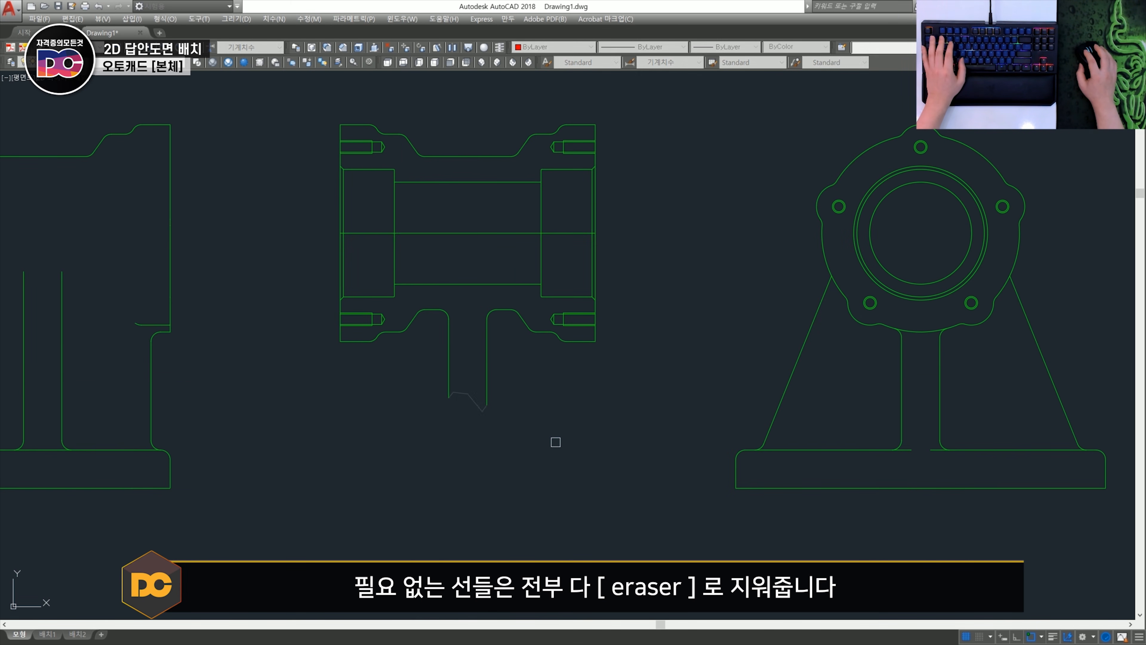
click(304, 202)
click(616, 254)
key(space)
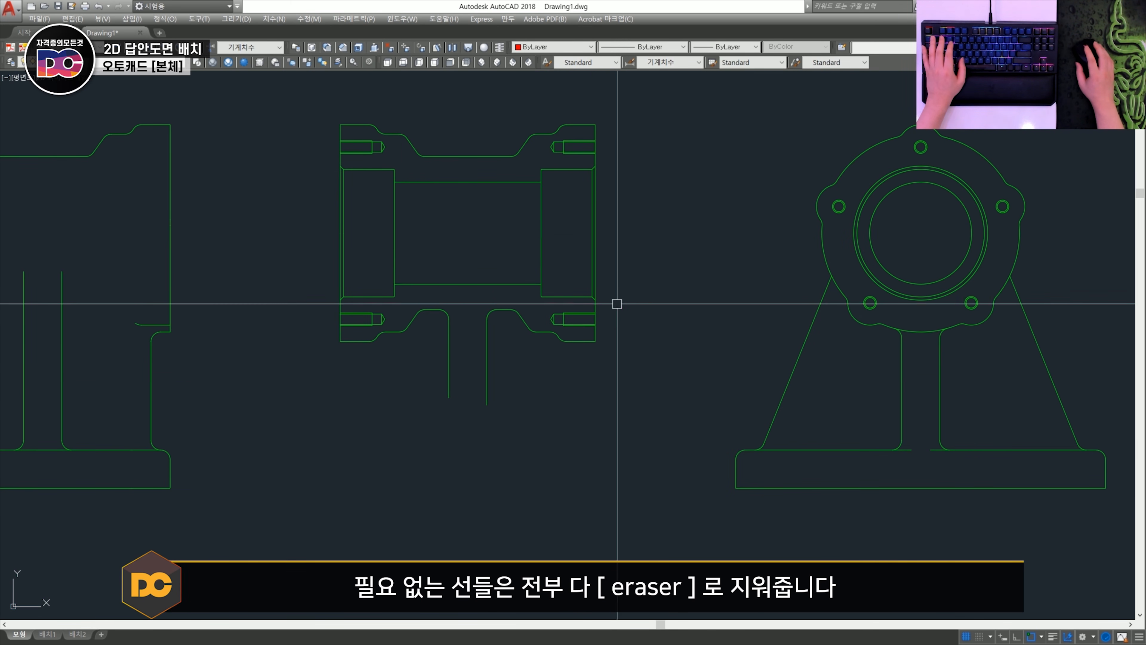
- Examine whether the section view's outer edge and the base's top edge in the side view are split into separate line segments
scroll(617, 303, up, 3)
click(546, 248)
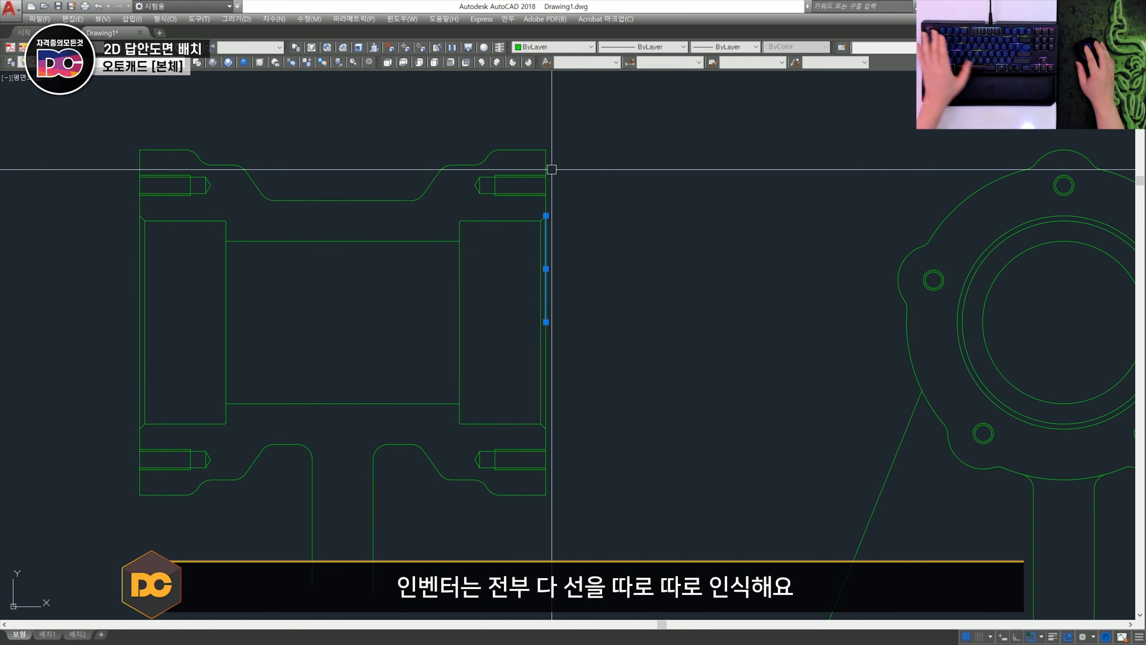
scroll(551, 169, down, 4)
key(Escape)
scroll(466, 279, up, 2)
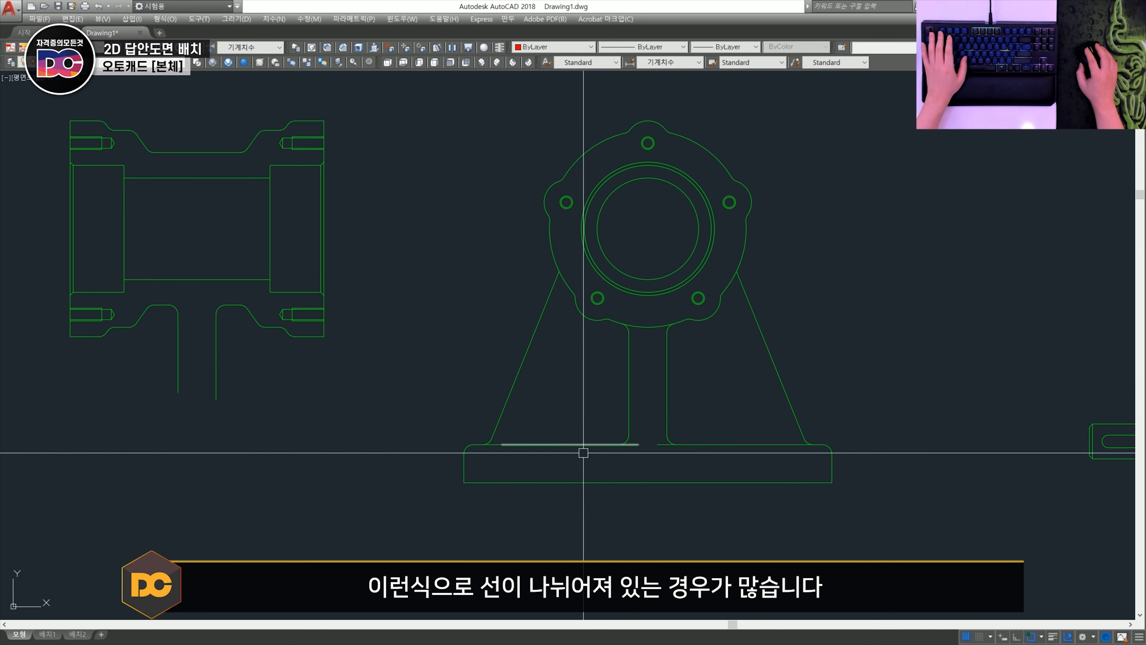
click(577, 445)
scroll(492, 443, up, 4)
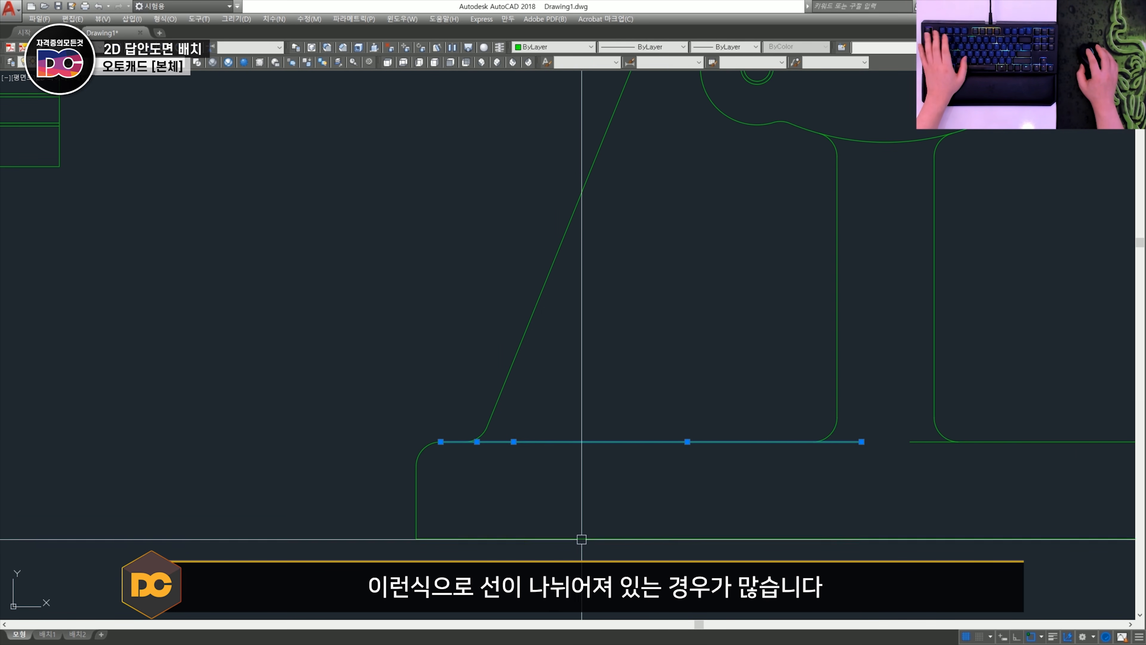
key(Escape)
scroll(568, 427, down, 4)
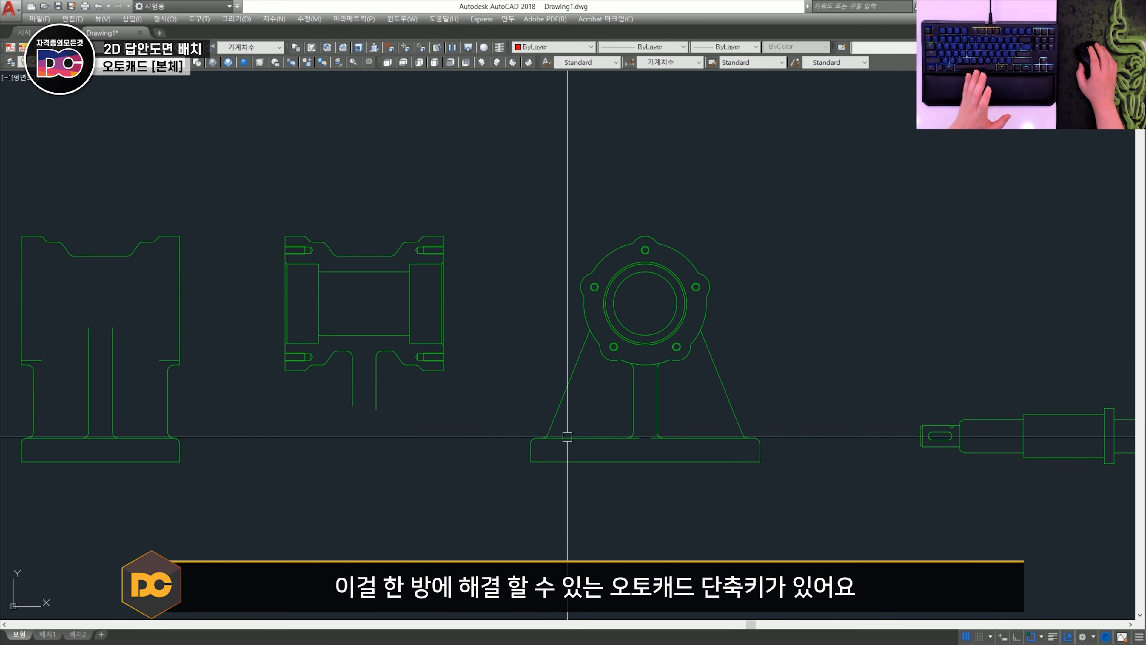
- Run OVERKILL on all part views with a tolerance of 0.000001, combining partially overlapping and end-to-end collinear objects
scroll(567, 437, down, 2)
mouse_move(567, 437)
middle_down()
mouse_move(538, 327)
mouse_move(572, 417)
mouse_move(541, 383)
middle_up()
scroll(538, 328, down, 2)
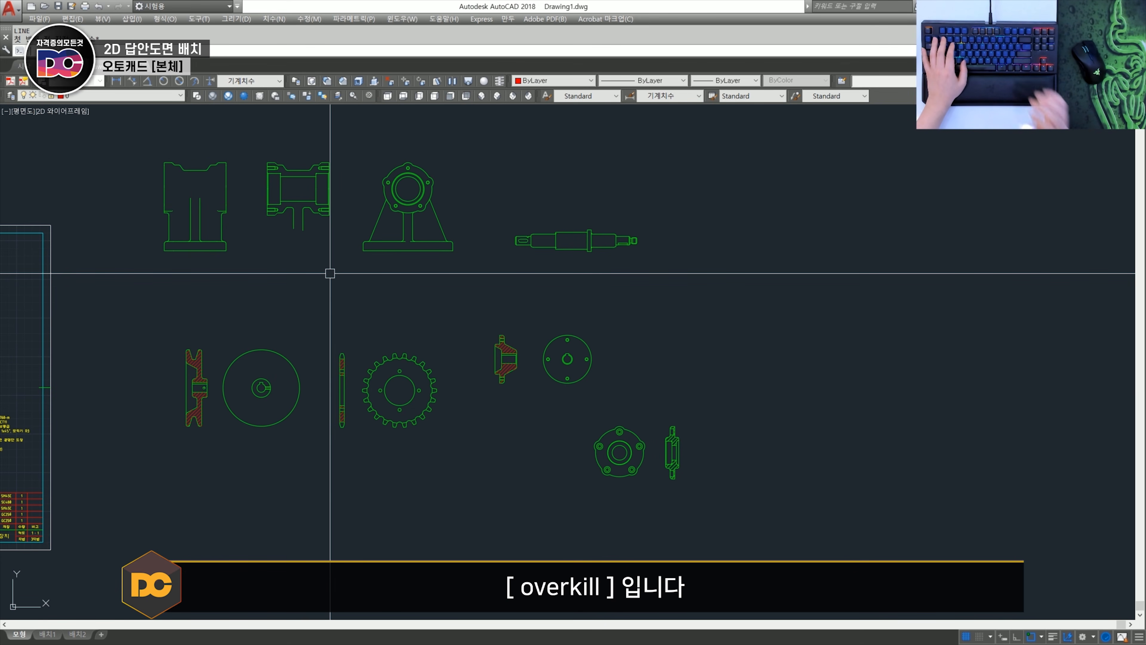
text(o)
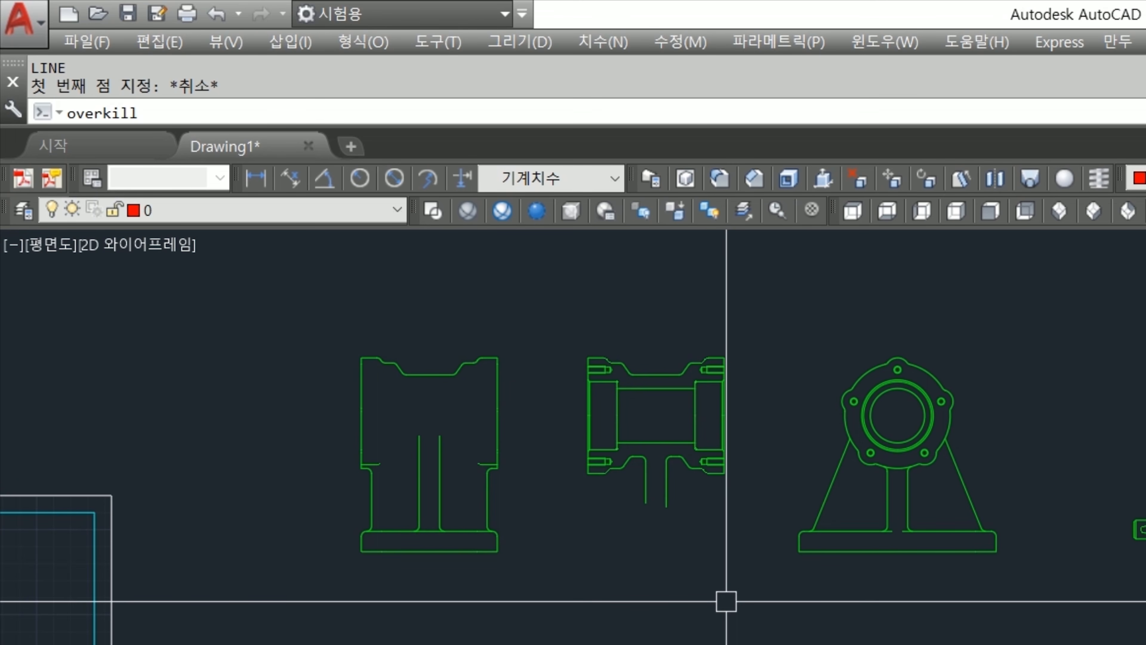
text(verkill)
key(Return)
click(768, 543)
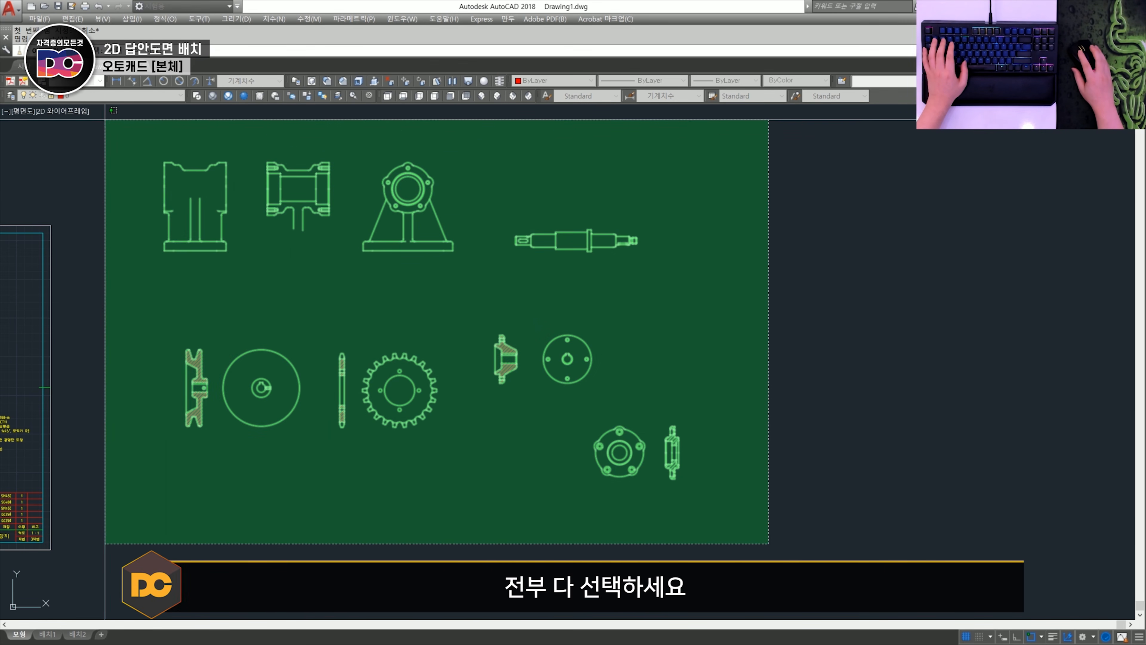
click(105, 120)
right_click(337, 252)
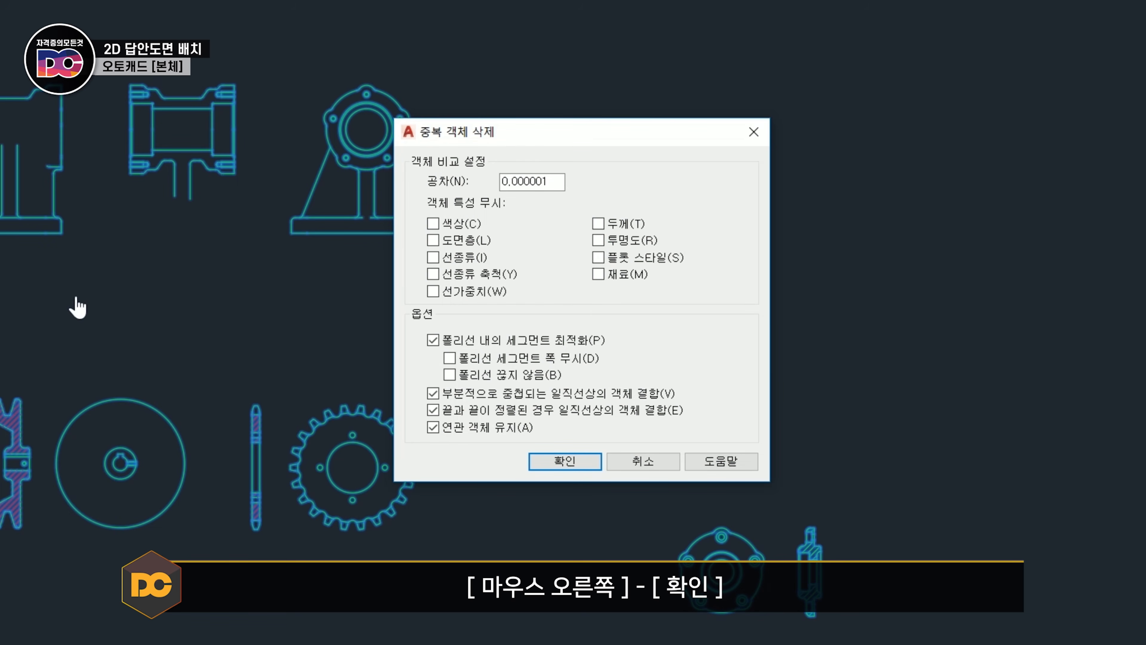
click(565, 462)
- Check the vertical edges at both ends of the body's section view for leftover split segments
scroll(361, 235, up, 5)
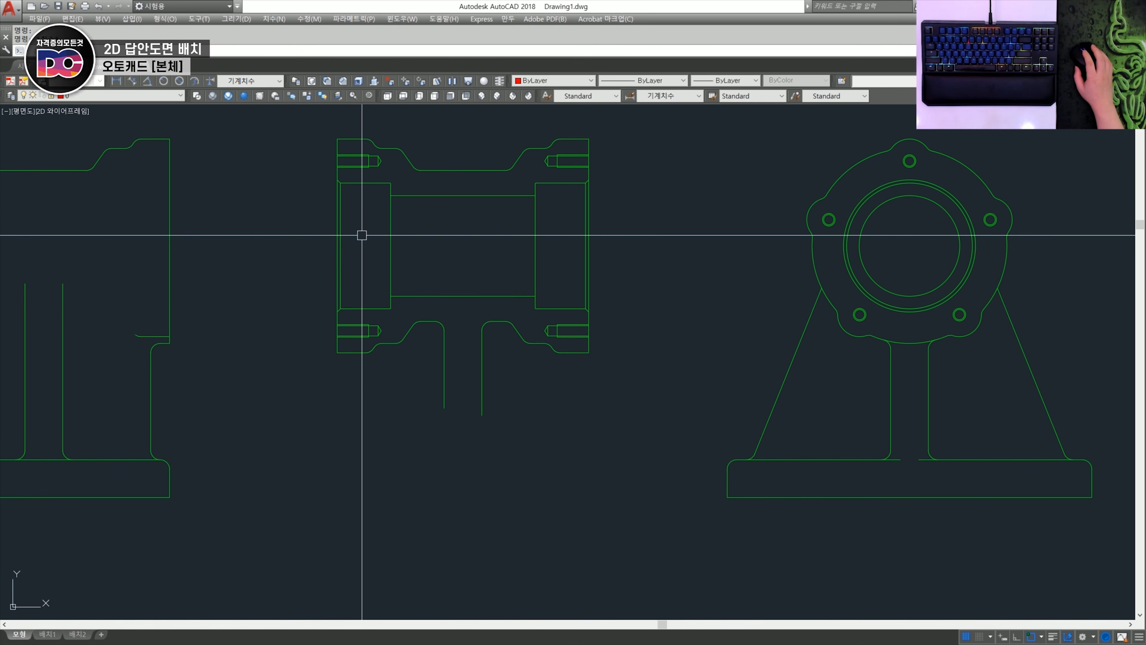
scroll(328, 201, up, 4)
click(363, 203)
scroll(388, 258, down, 2)
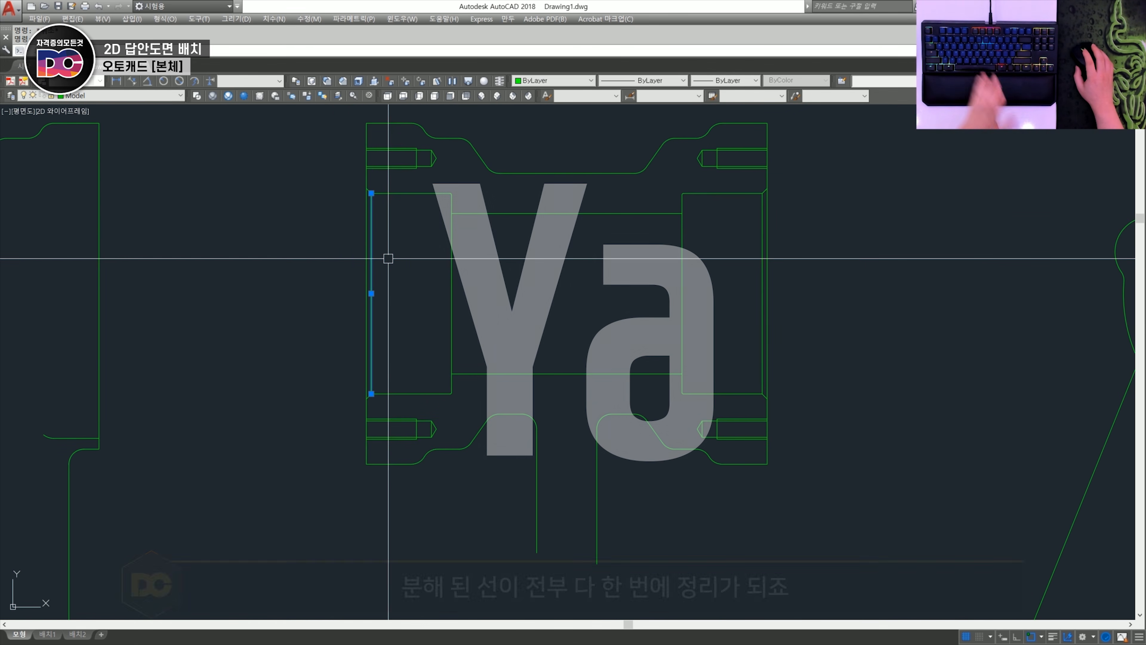
key(Escape)
click(366, 228)
key(Escape)
click(770, 290)
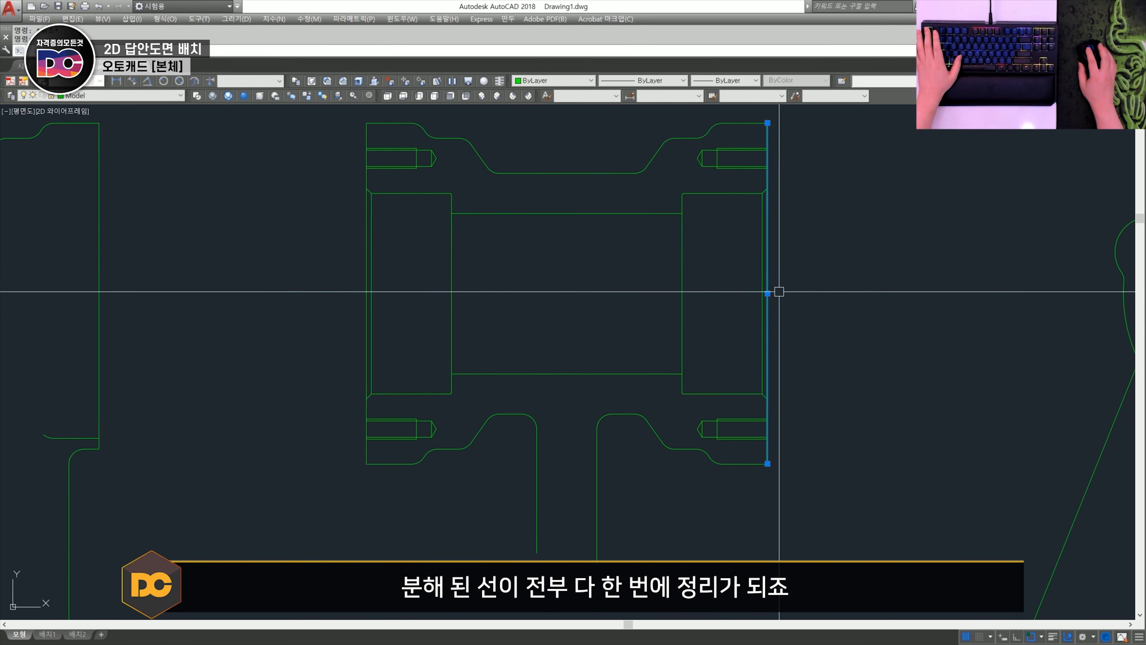
scroll(788, 338, down, 2)
scroll(696, 325, down, 3)
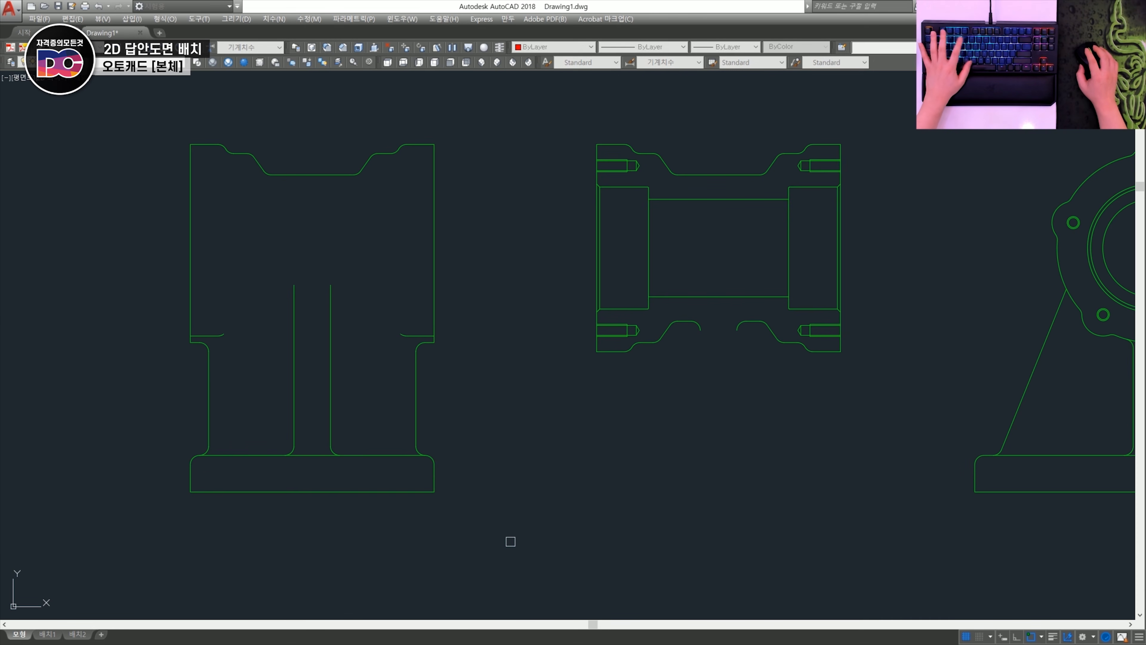
- Move the base and rib lines of the body's front view onto its section view, using the matching upper-left outline corners as reference points
click(511, 505)
click(173, 402)
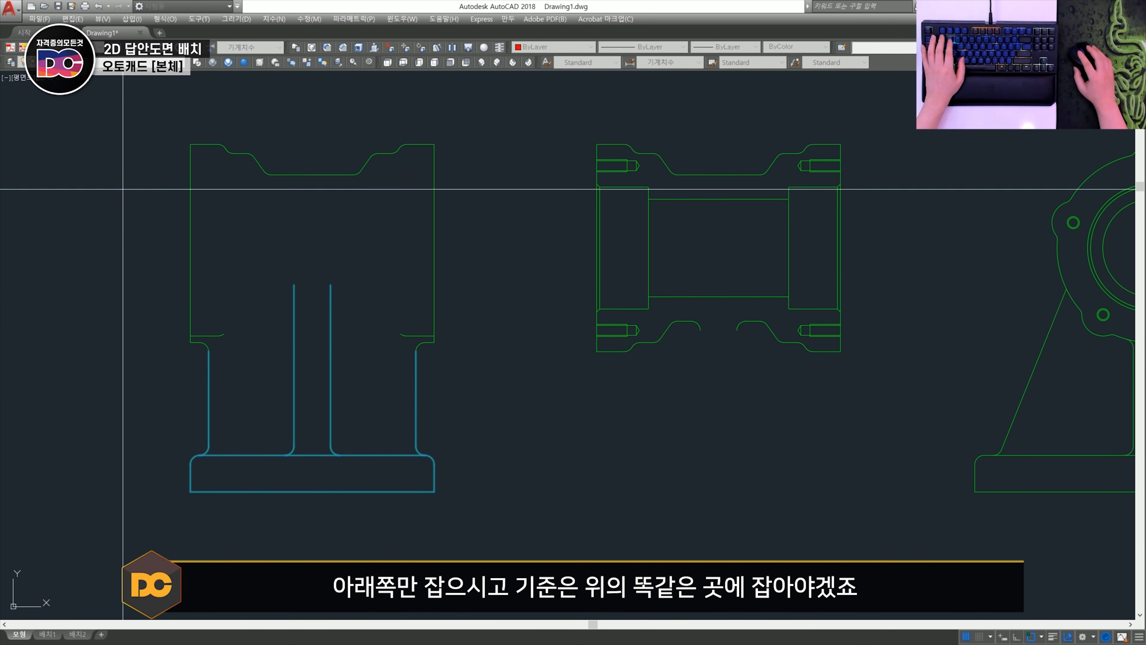
click(190, 144)
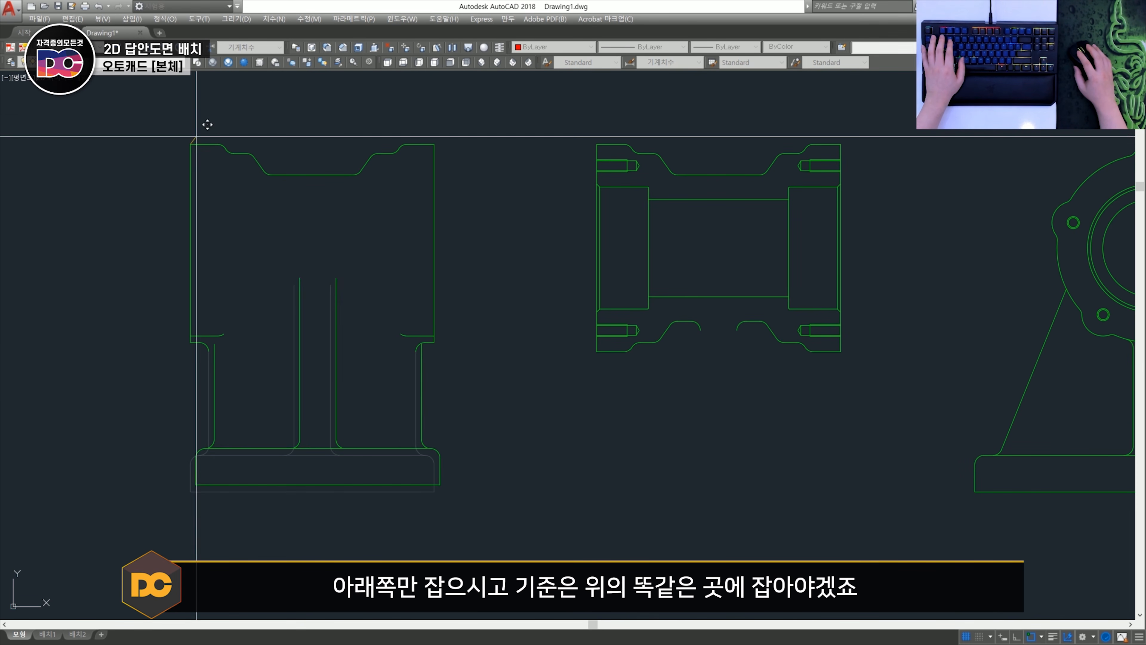
click(598, 142)
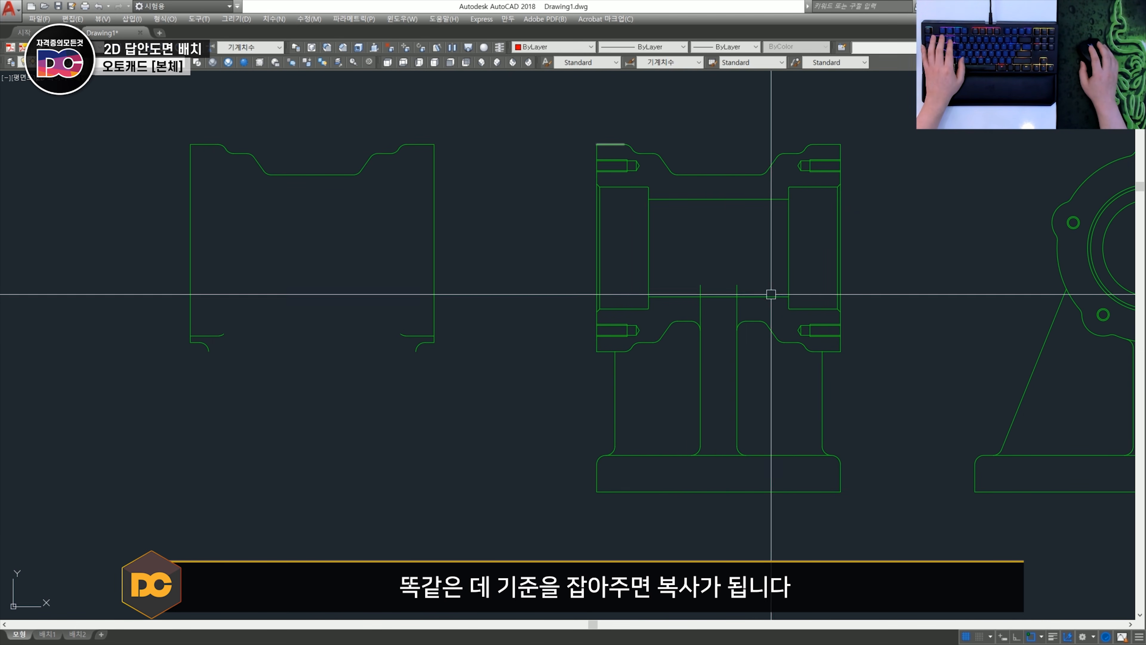
middle_drag(589, 339, 448, 341)
middle_drag(711, 361, 618, 370)
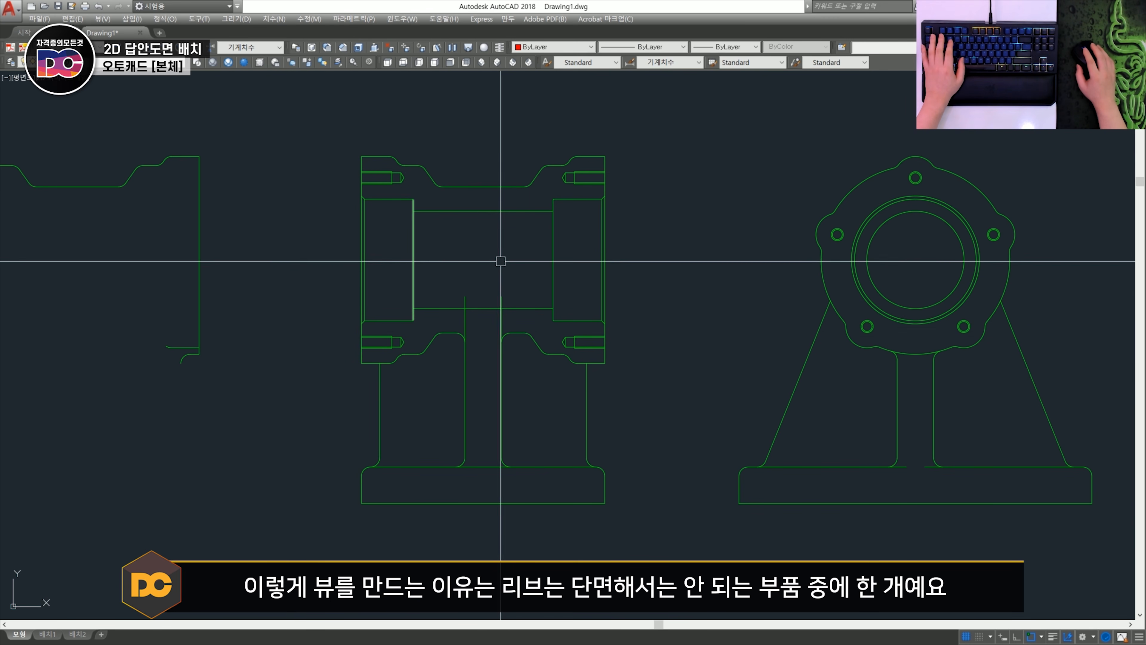
scroll(486, 351, up, 2)
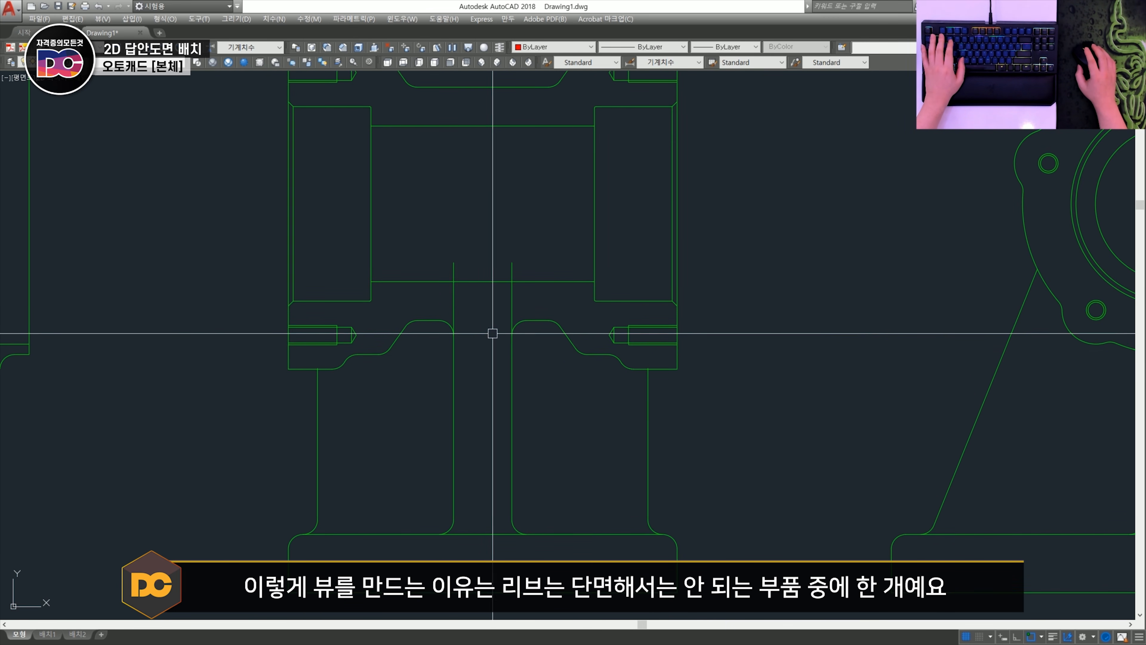
scroll(491, 352, down, 2)
middle_drag(334, 336, 652, 330)
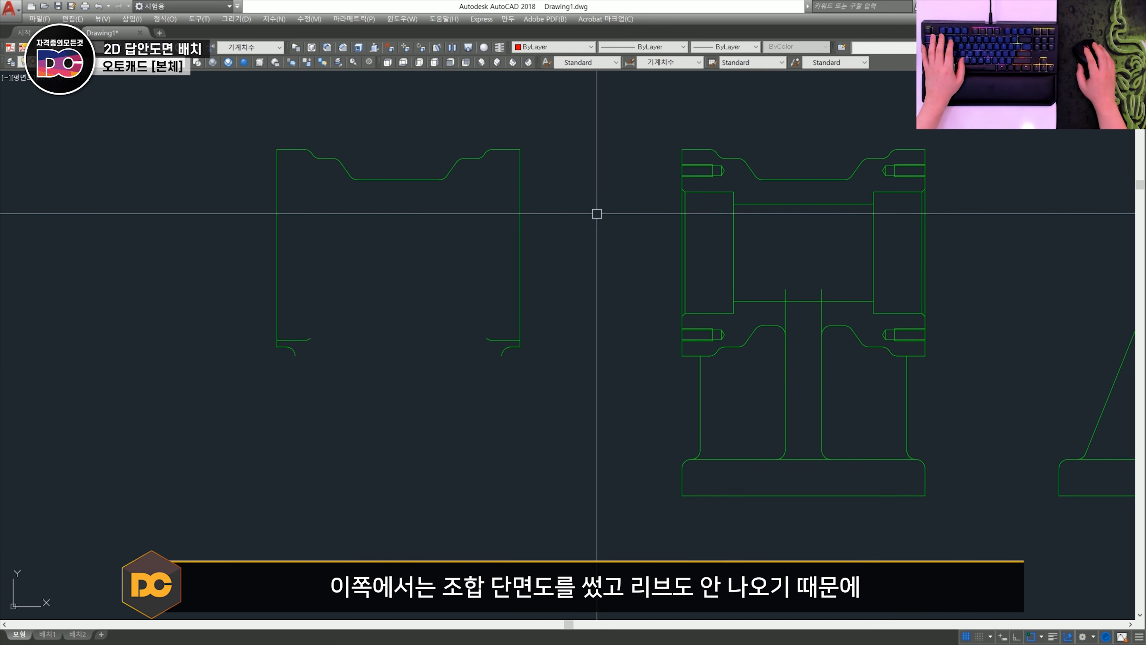
middle_drag(776, 335, 746, 341)
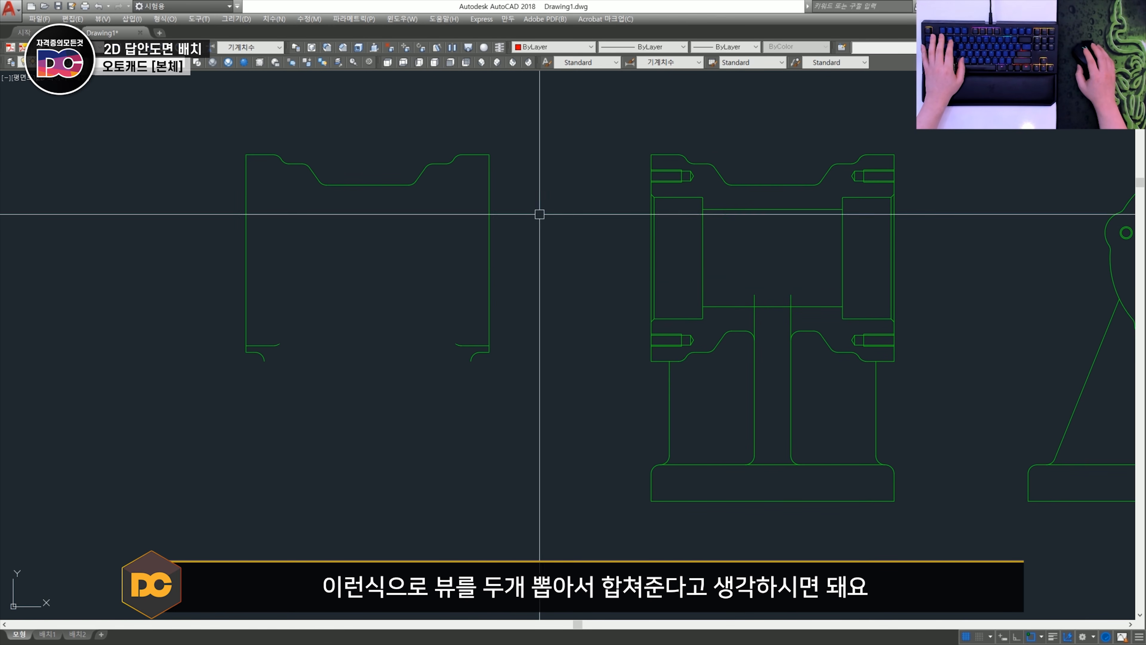
- Trim the centre rib's vertical lines where they overrun the body's lower outline in the section view
middle_drag(793, 311, 587, 312)
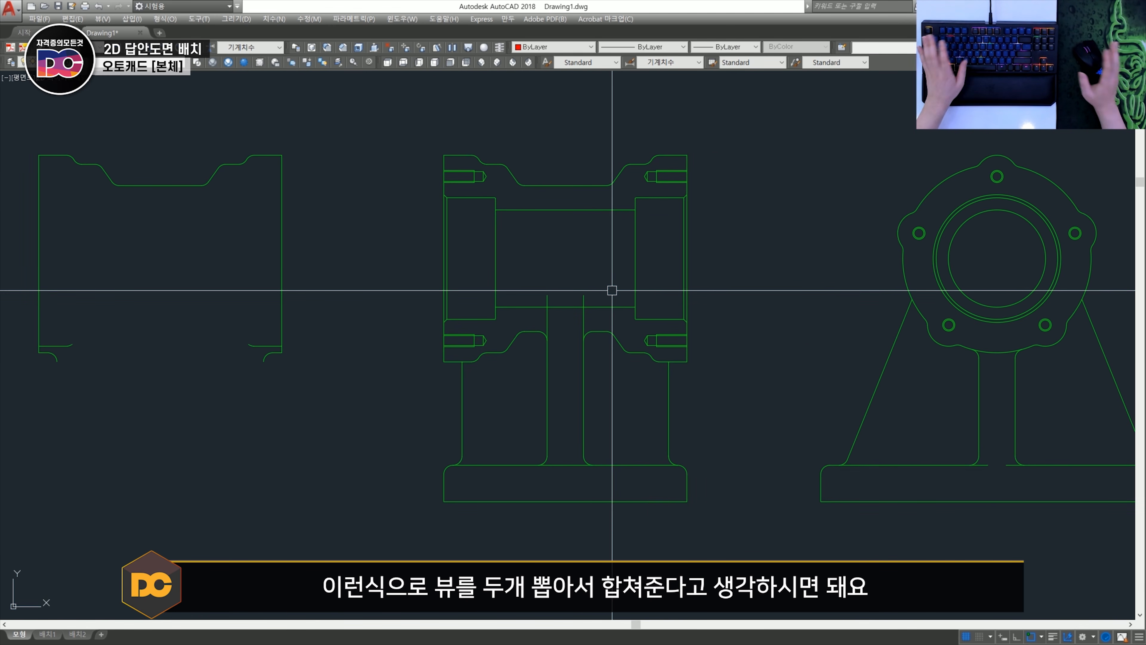
scroll(460, 348, up, 4)
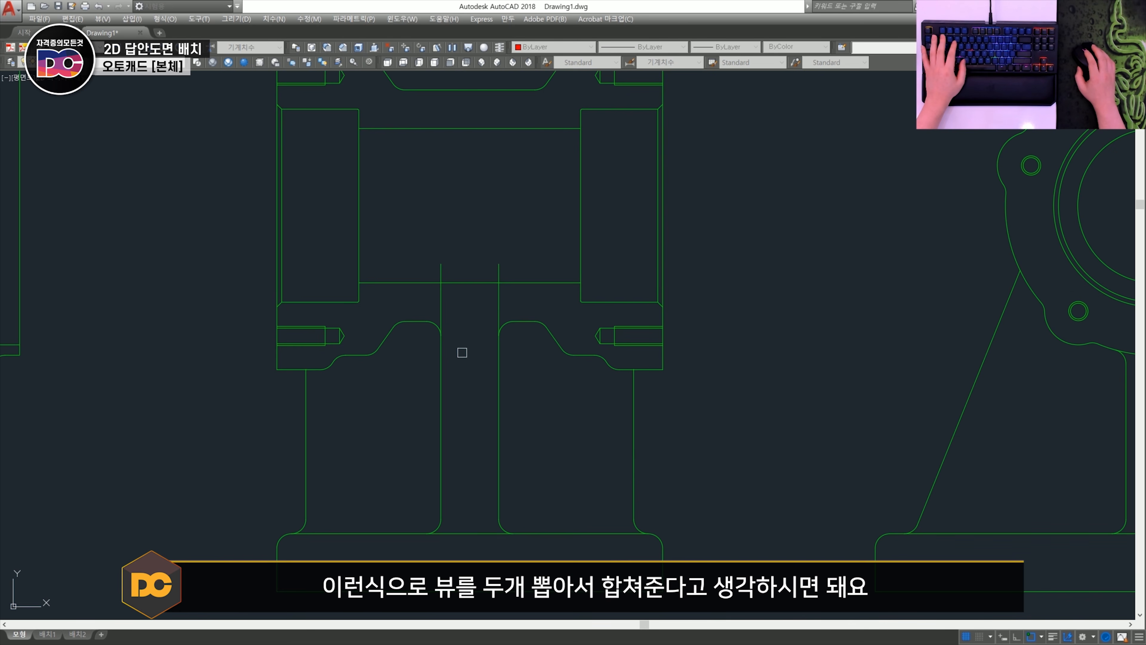
scroll(287, 353, up, 8)
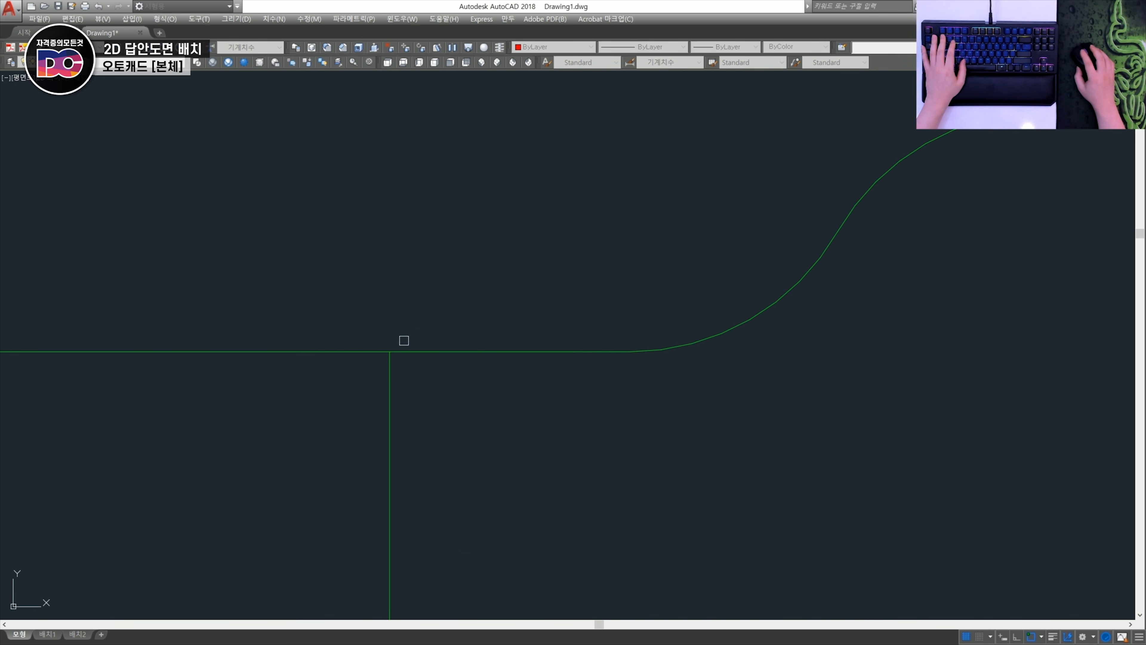
scroll(404, 340, down, 8)
scroll(714, 383, up, 6)
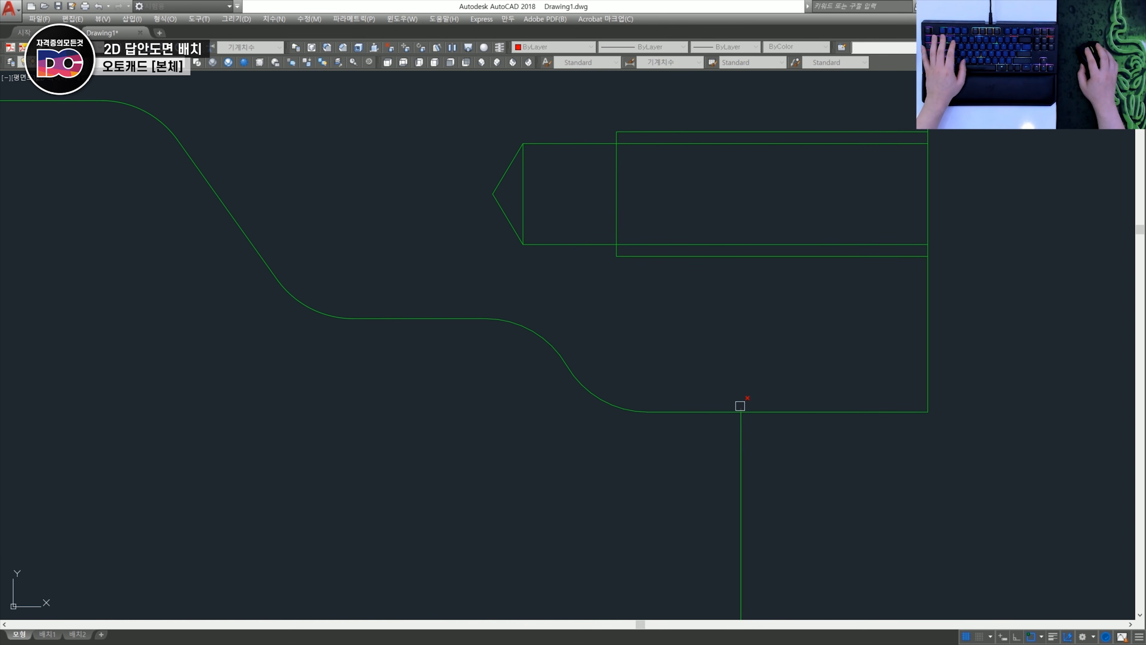
scroll(740, 405, down, 6)
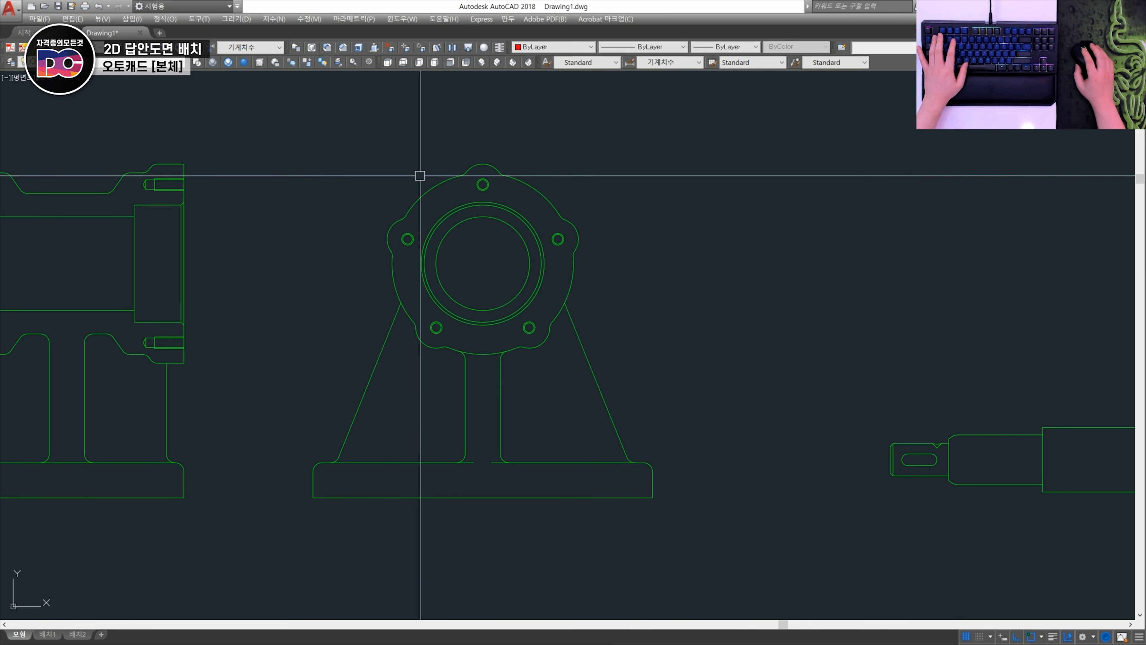
- Draw a vertical centreline through the side view from the flange's uppermost point and trim it at the base's bottom edge
text(l)
key(Return)
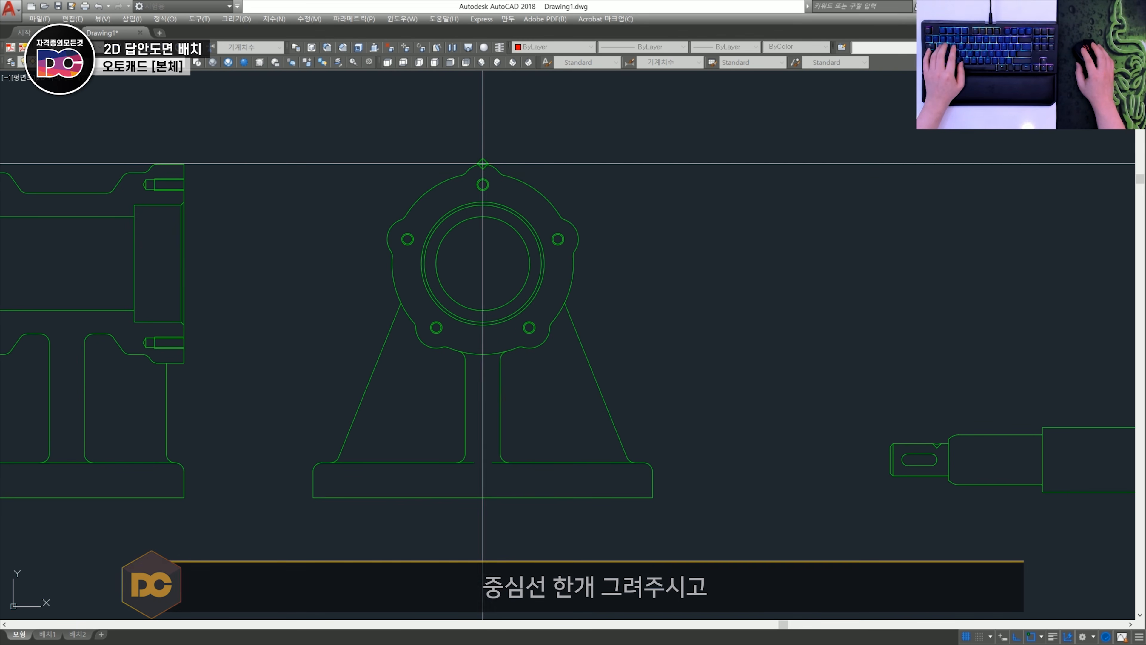
click(482, 185)
click(510, 534)
key(space)
text(tr)
key(space)
key(space)
click(483, 512)
key(Escape)
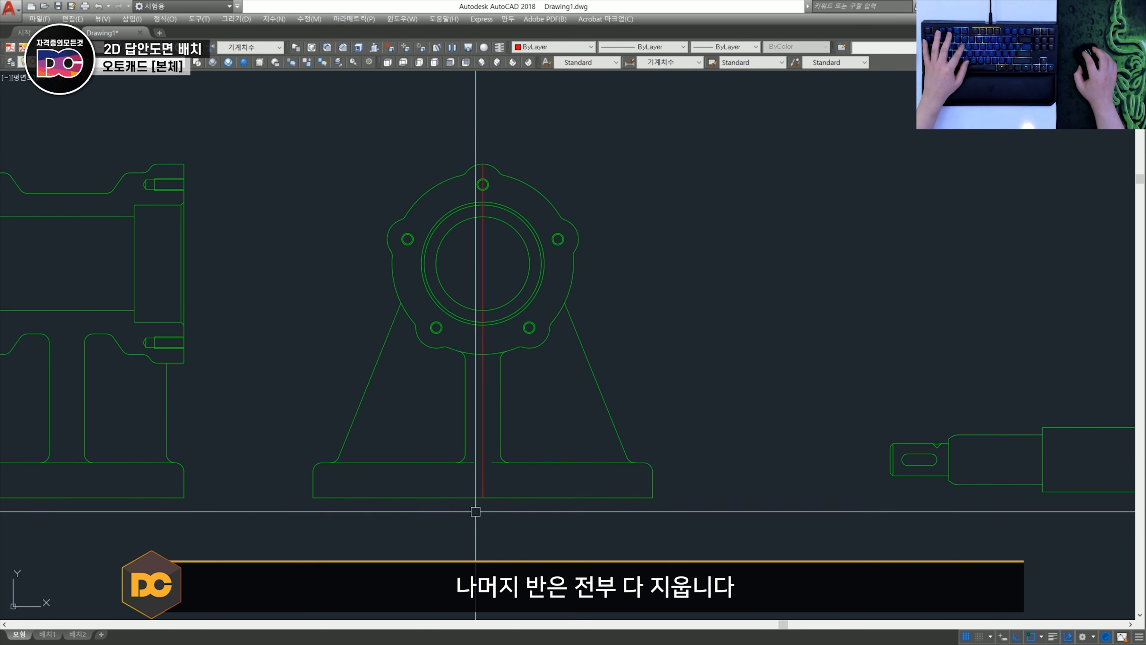
- Remove everything left of the vertical centreline in the side view by trimming the crossing curves and erasing the remaining lines
click(476, 512)
click(321, 167)
key(Escape)
text(e)
key(space)
click(463, 523)
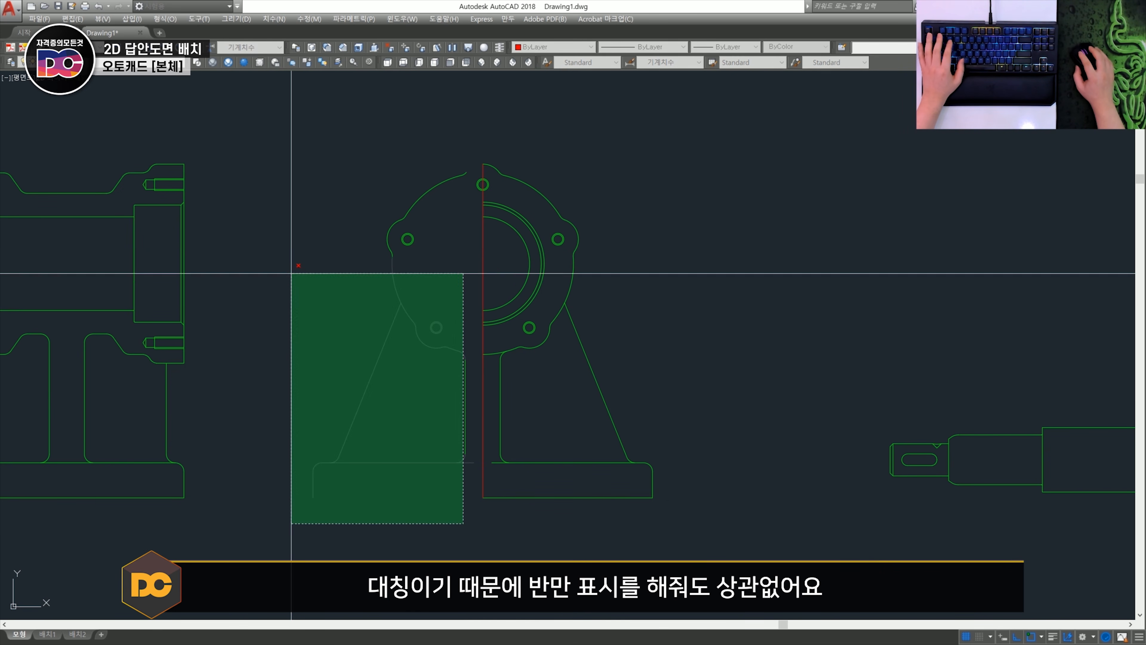
click(291, 274)
scroll(367, 274, up, 2)
key(space)
scroll(550, 402, down, 4)
scroll(428, 197, up, 6)
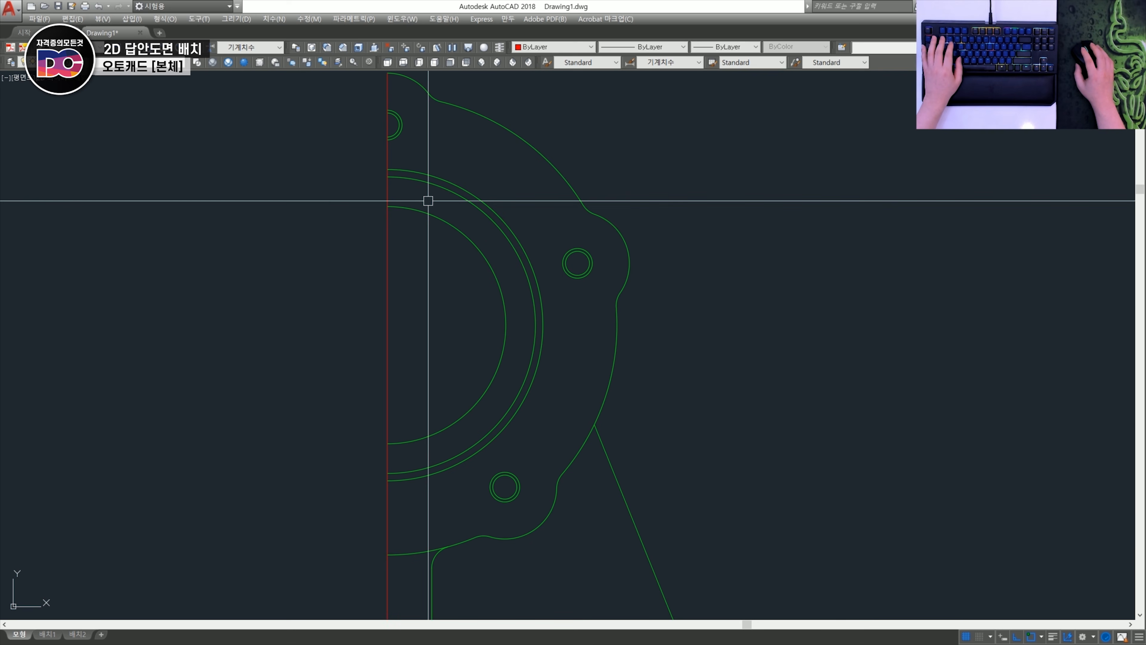
- Compare the side view's bore circles with the section view's chamfer edge and delete the outermost one
click(435, 184)
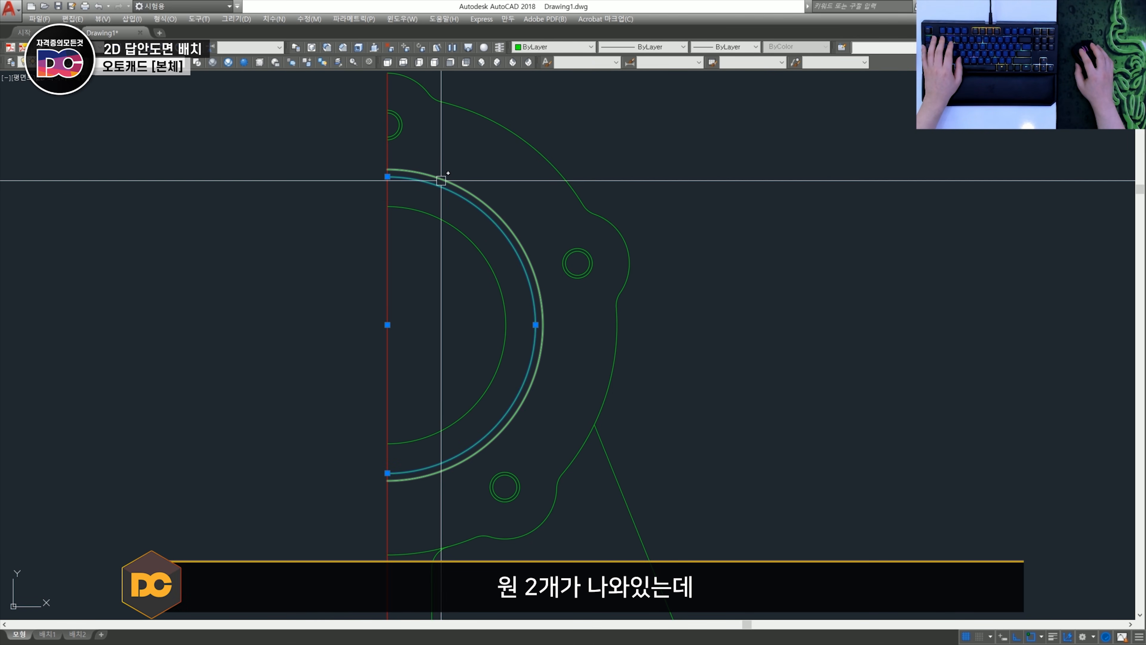
key(Escape)
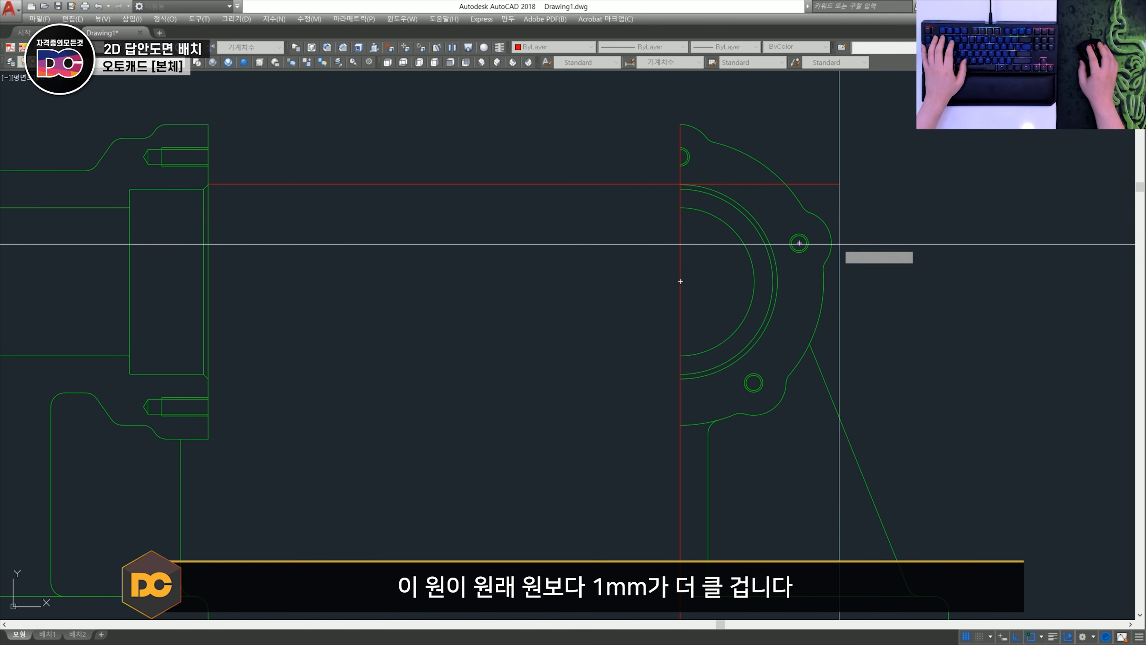
scroll(698, 179, up, 4)
scroll(582, 198, down, 2)
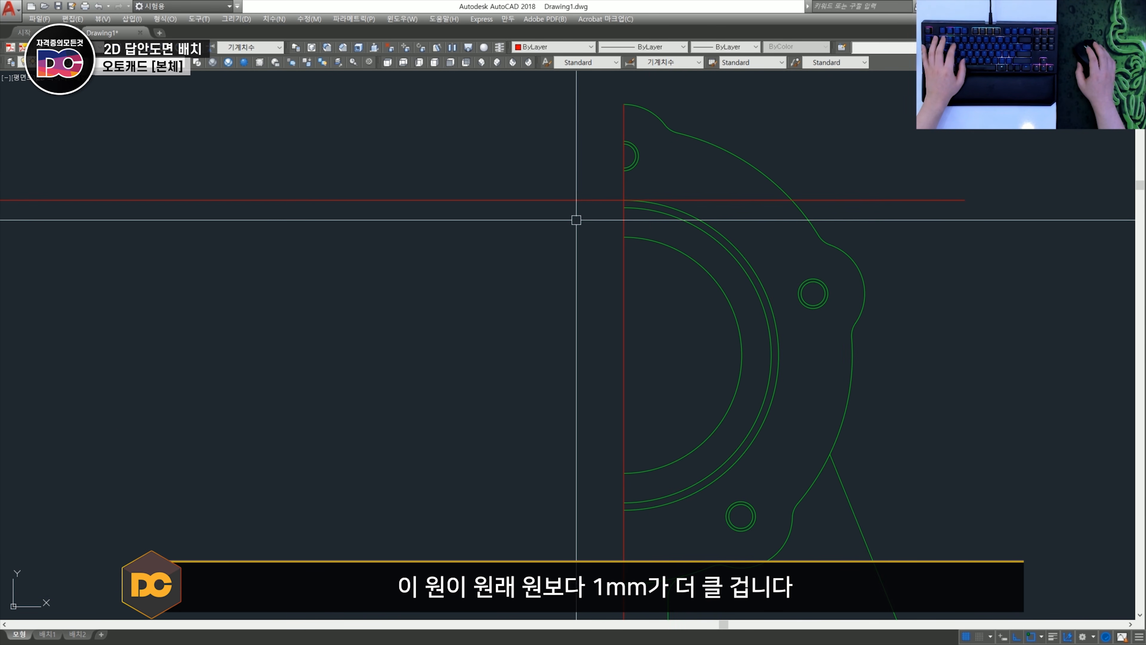
middle_drag(621, 205, 531, 204)
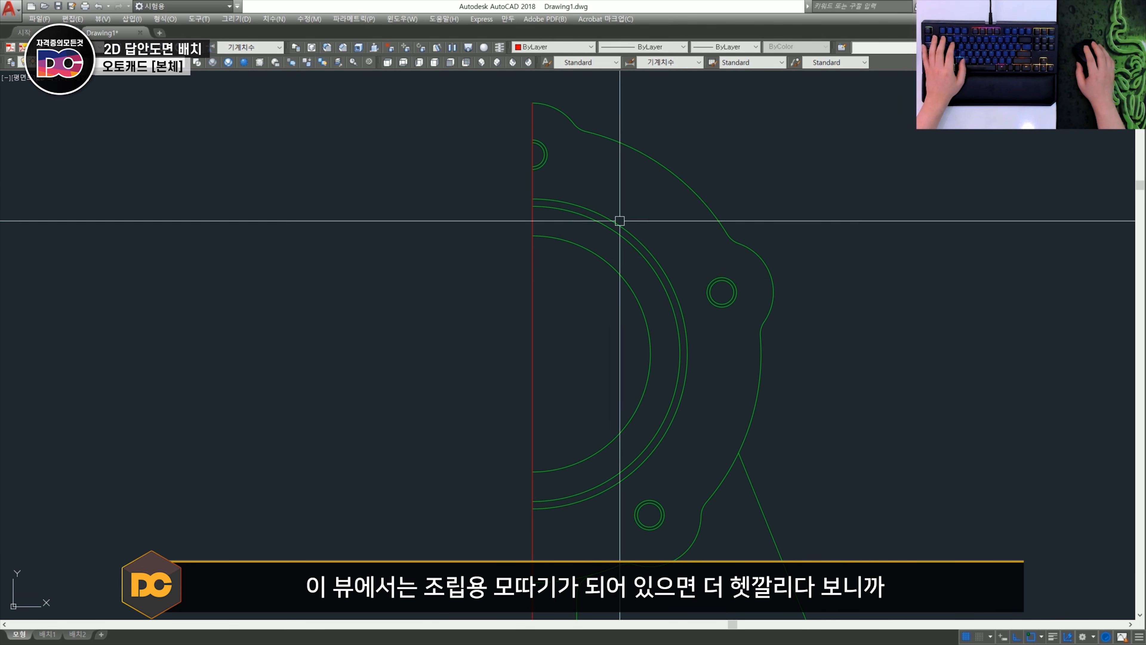
click(591, 211)
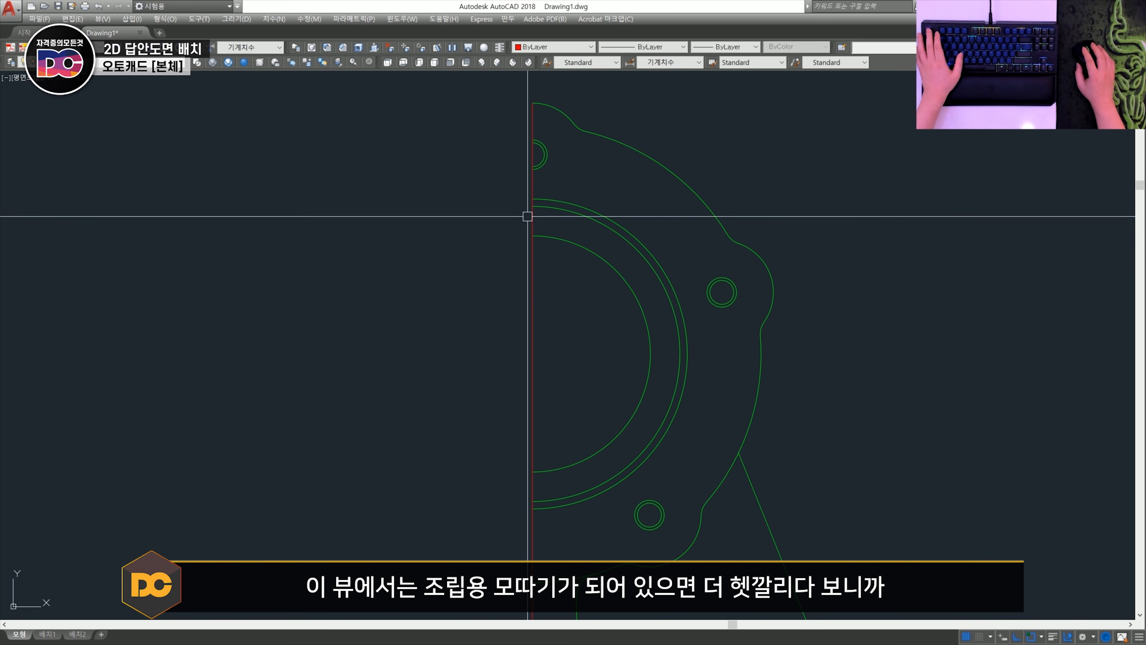
key(Delete)
scroll(591, 204, down, 3)
scroll(601, 202, up, 2)
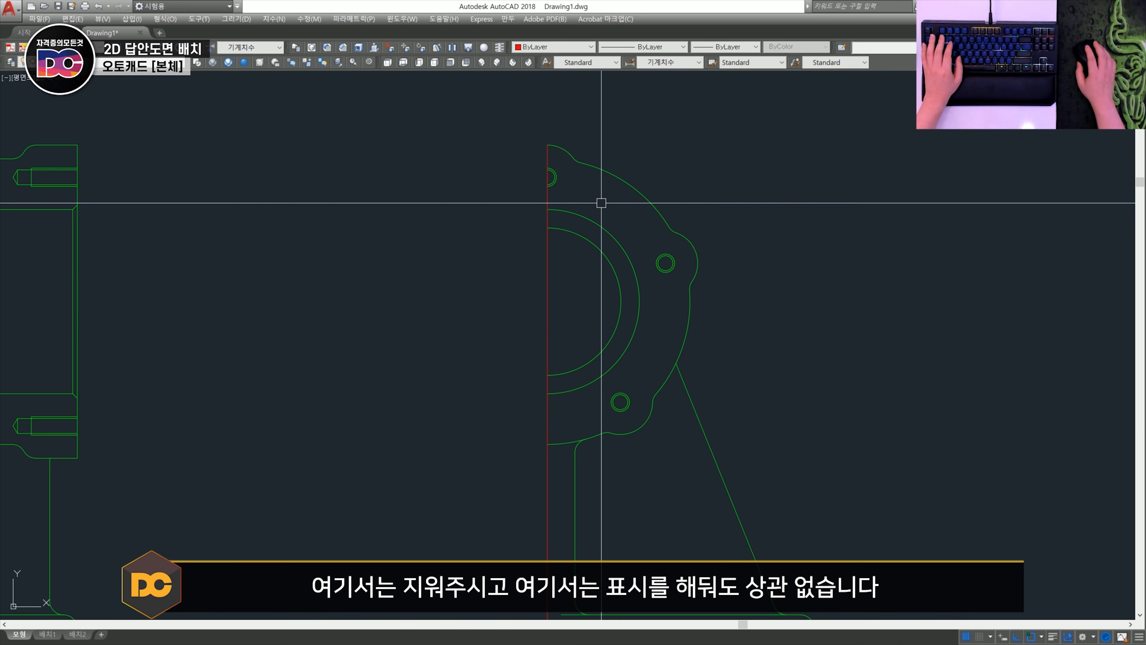
- Draw a horizontal centreline through the section view's bore, starting at the midpoint of the body's left edge
middle_drag(315, 263, 596, 256)
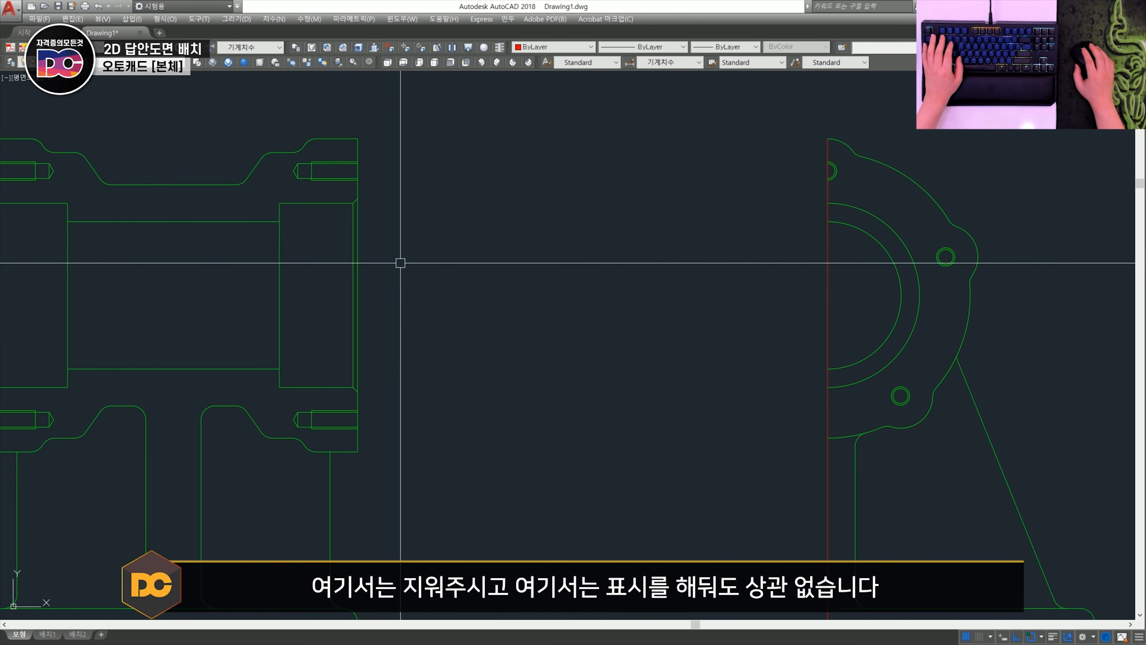
scroll(416, 225, down, 3)
scroll(249, 249, up, 3)
text(l)
key(space)
shift+right_click(249, 249)
key(m)
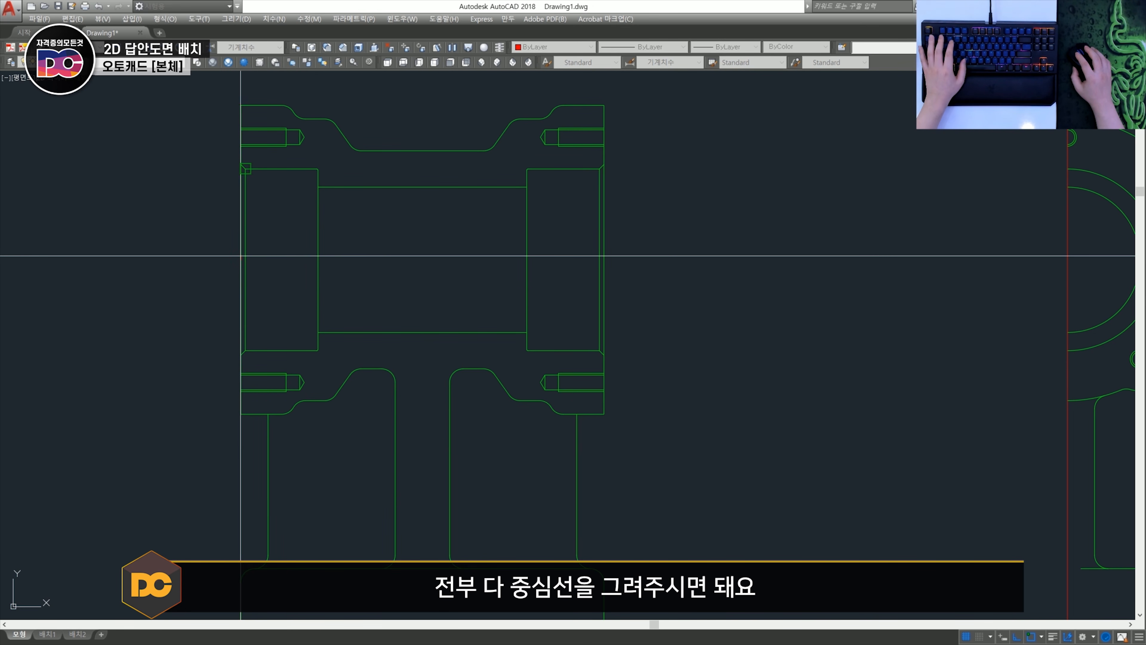
click(240, 256)
key(space)
- Trim the horizontal bore centreline to the body's outer end face
text(tr)
key(space)
key(space)
click(678, 305)
click(645, 216)
key(space)
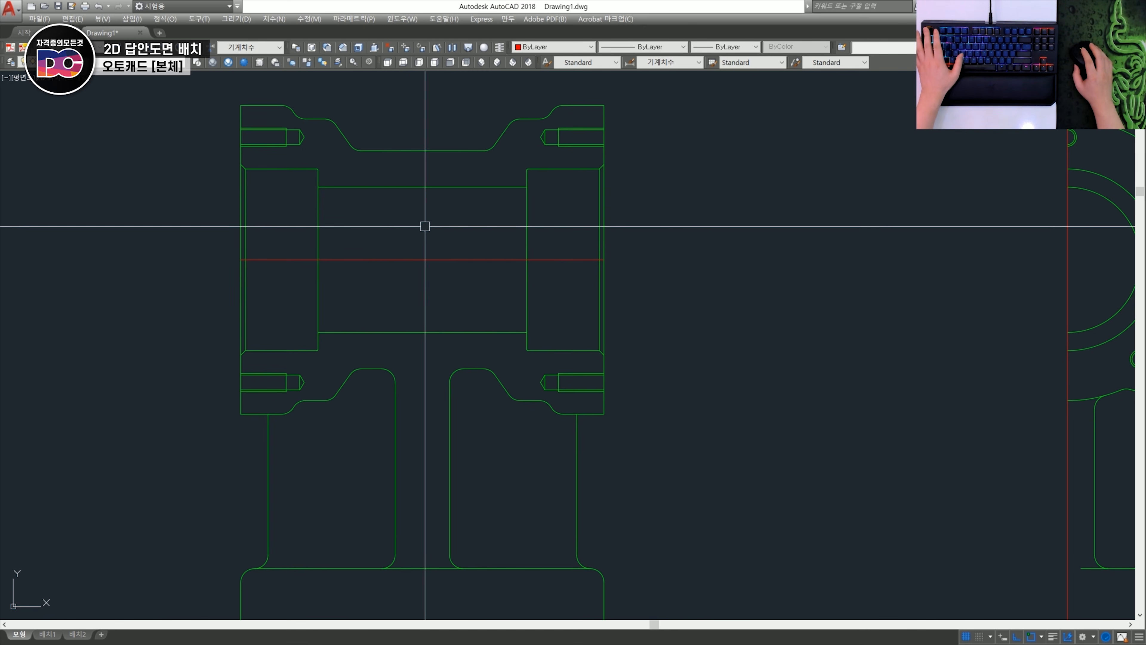
- Draw a vertical centreline through the section view, going up from the midpoint of the base's bottom edge
scroll(432, 224, down, 1)
text(l)
key(space)
shift+right_click(432, 440)
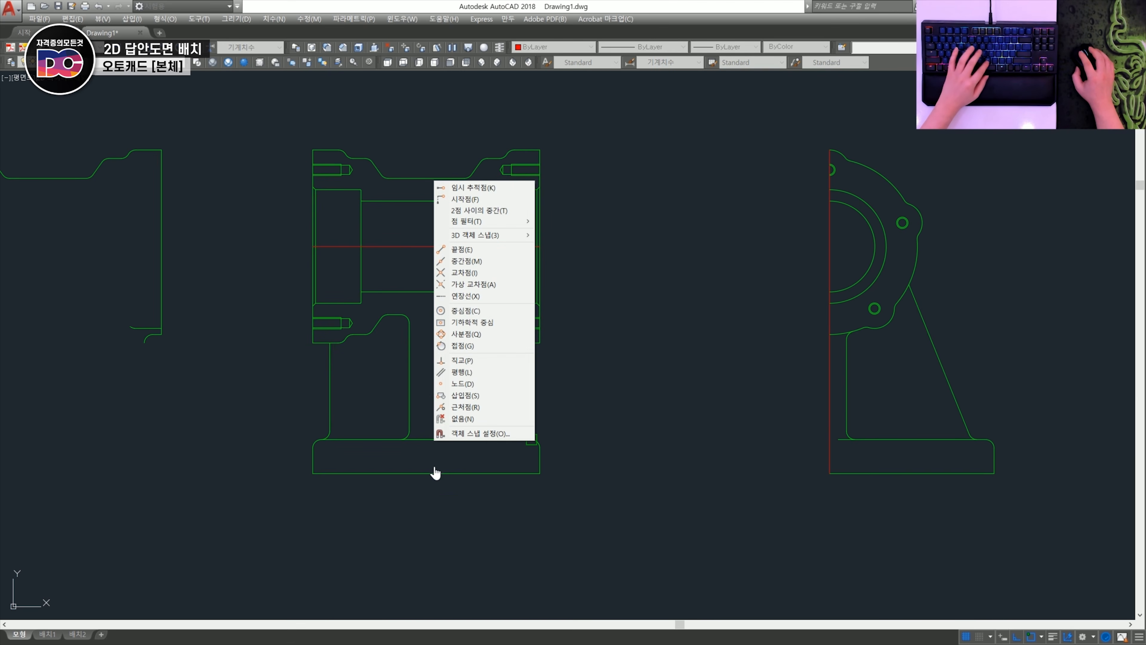
key(m)
click(435, 473)
click(429, 125)
key(space)
- Trim the section view's vertical centreline where it extends above the body's upper outline
text(tr)
key(space)
key(space)
click(427, 156)
key(space)
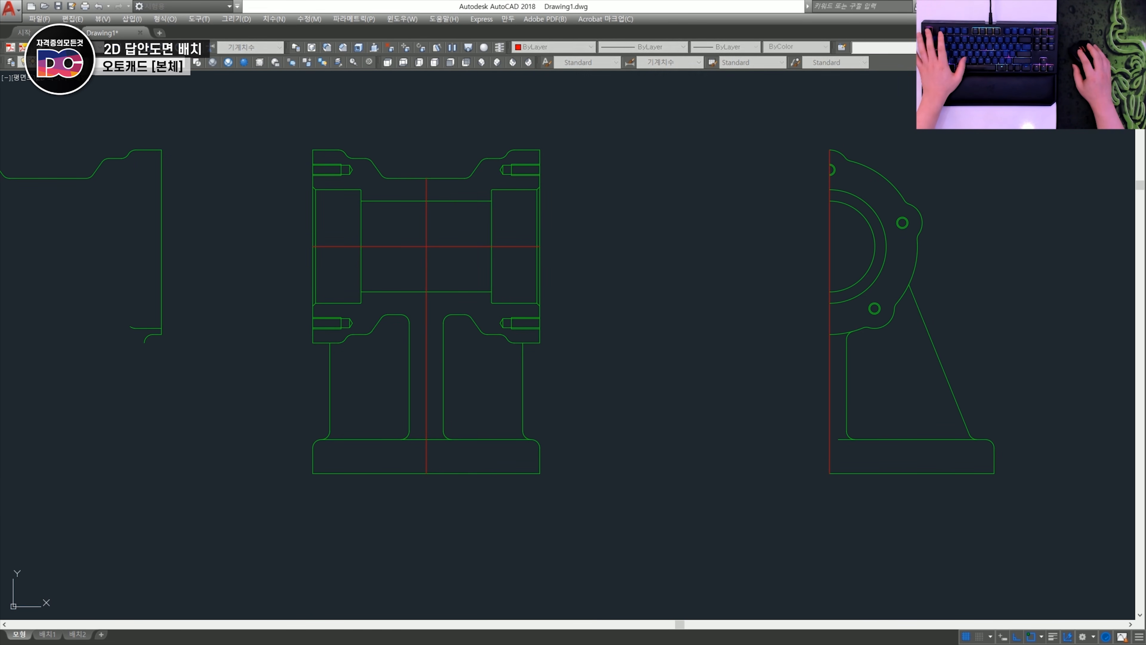
- Draw a horizontal centreline from the drill tip through the upper-left tapped hole and trim it at the body's left face
scroll(289, 159, up, 4)
click(547, 200)
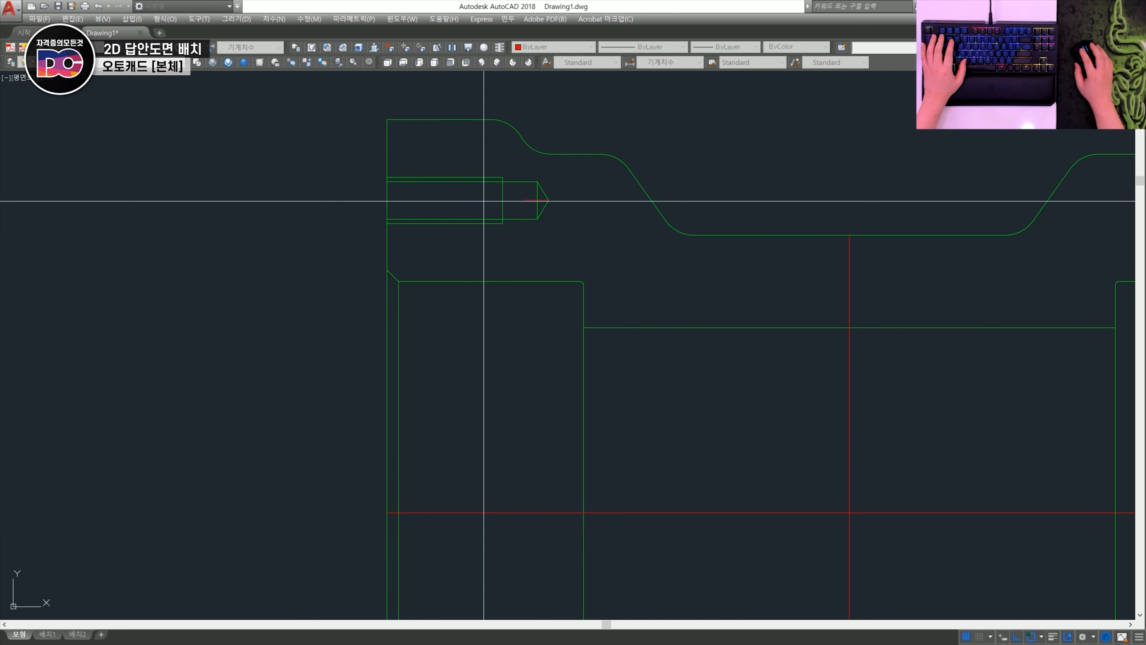
click(356, 215)
key(space)
scroll(355, 174, down, 2)
middle_drag(417, 200, 386, 199)
key(space)
scroll(388, 197, up, 1)
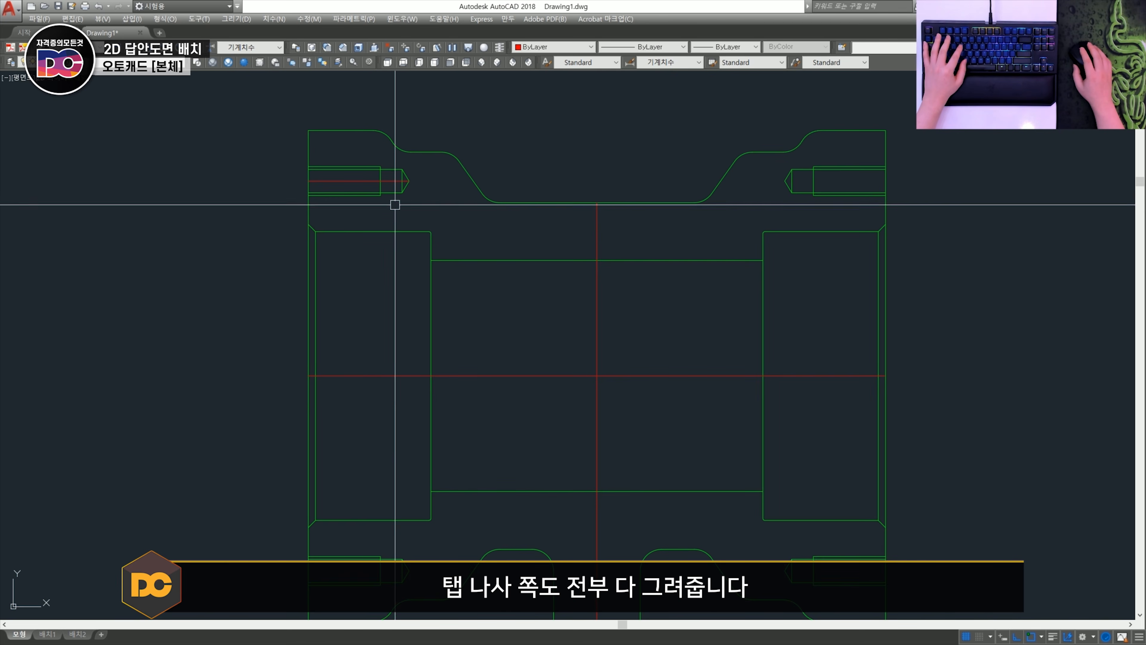
- Move the two outer thread lines of the upper-left tapped hole to layer 0
scroll(466, 228, down, 1)
scroll(327, 187, up, 1)
scroll(411, 202, up, 2)
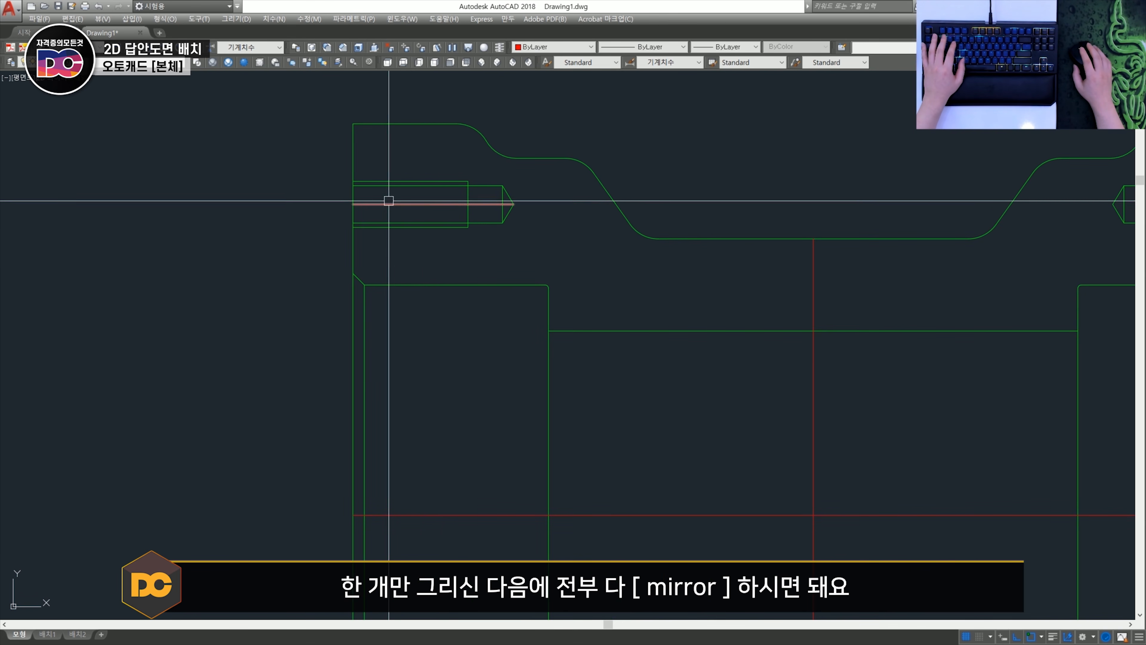
scroll(399, 208, down, 4)
scroll(397, 211, up, 8)
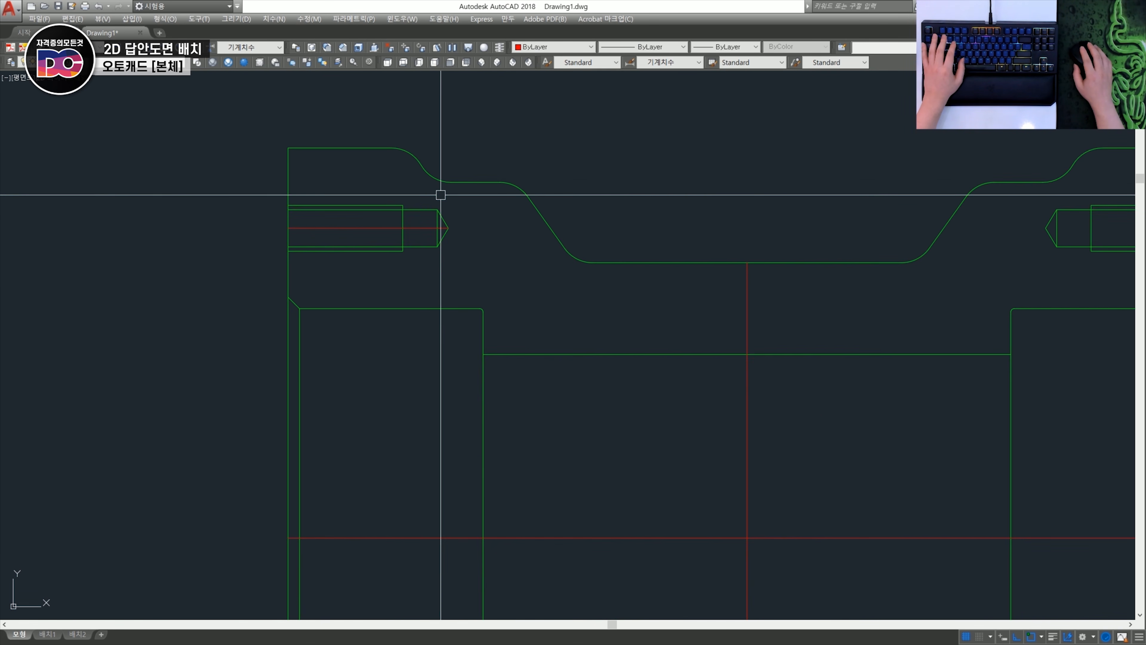
middle_drag(373, 187, 493, 188)
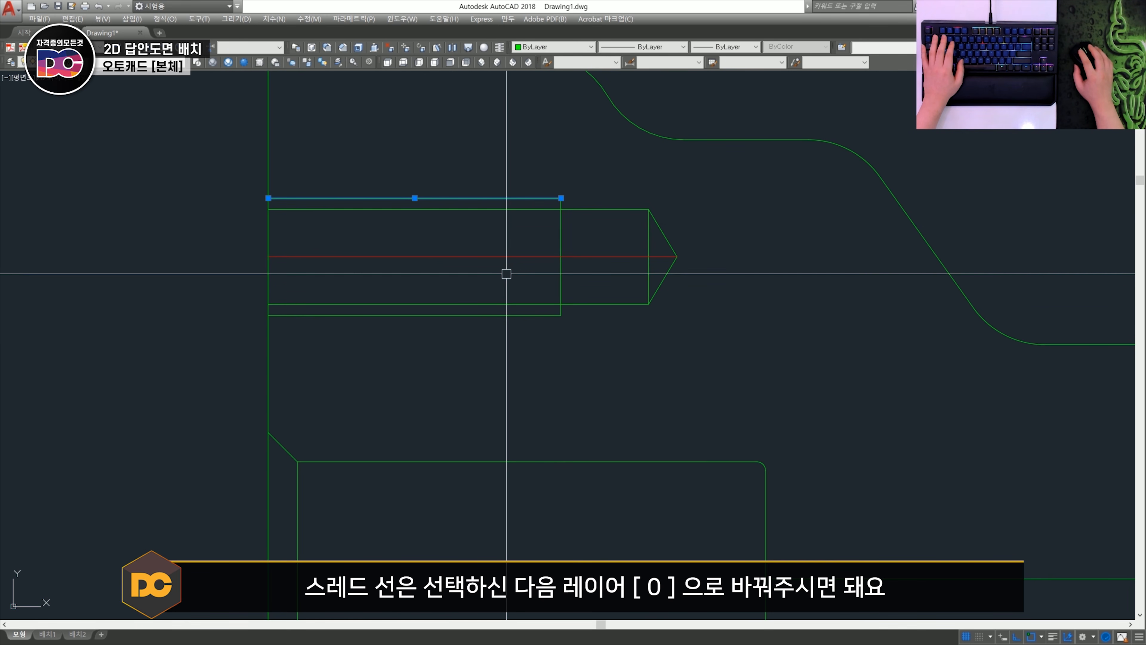
click(441, 315)
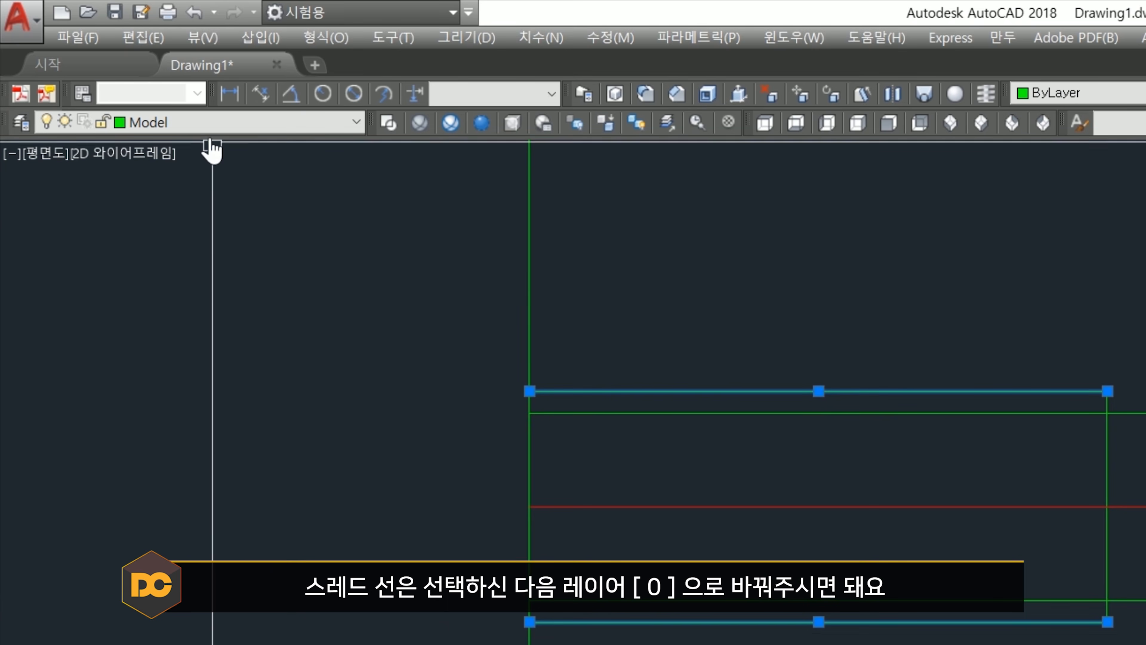
click(99, 63)
click(100, 71)
key(Escape)
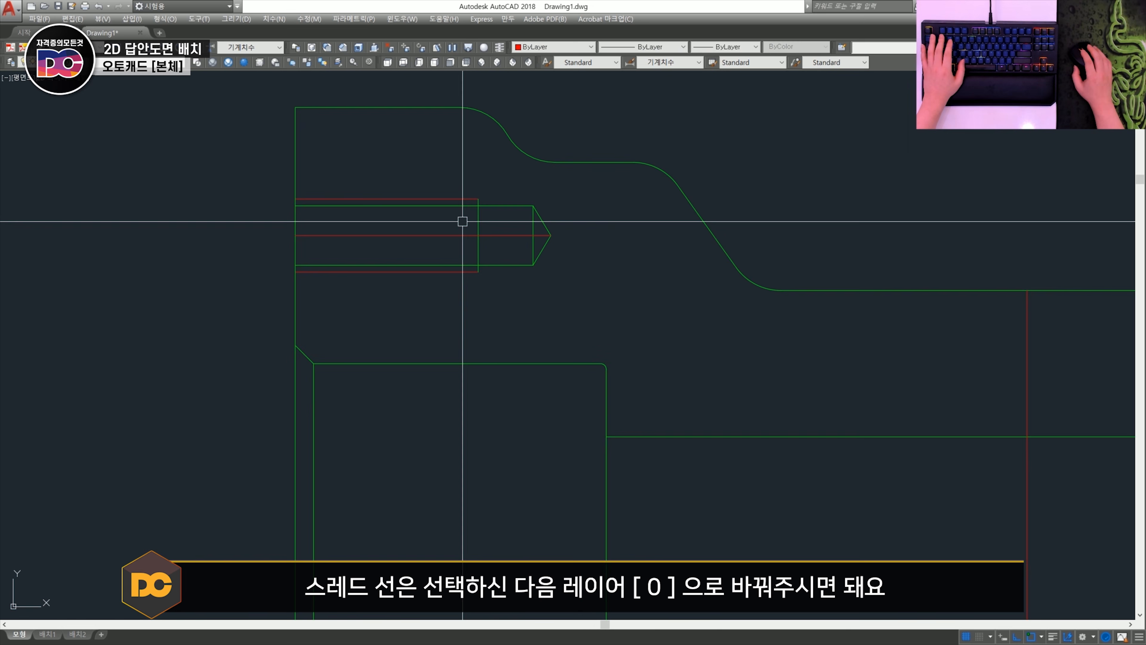
- Select the upper drill-hole outline inside the upper-left tapped hole
scroll(449, 258, up, 2)
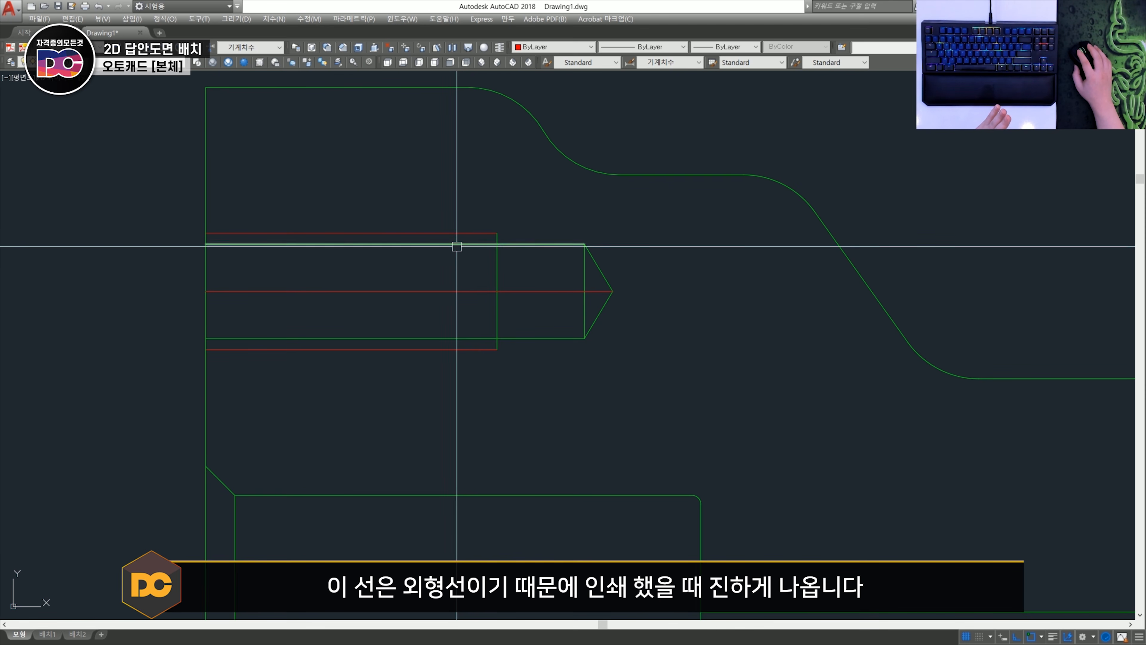
click(453, 244)
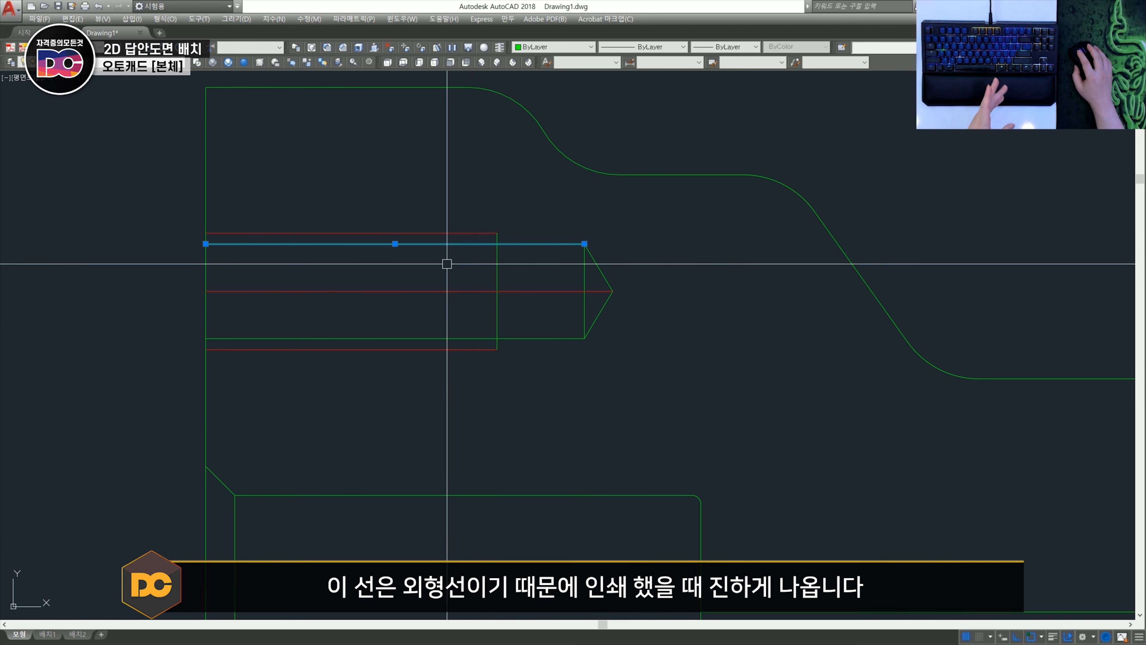
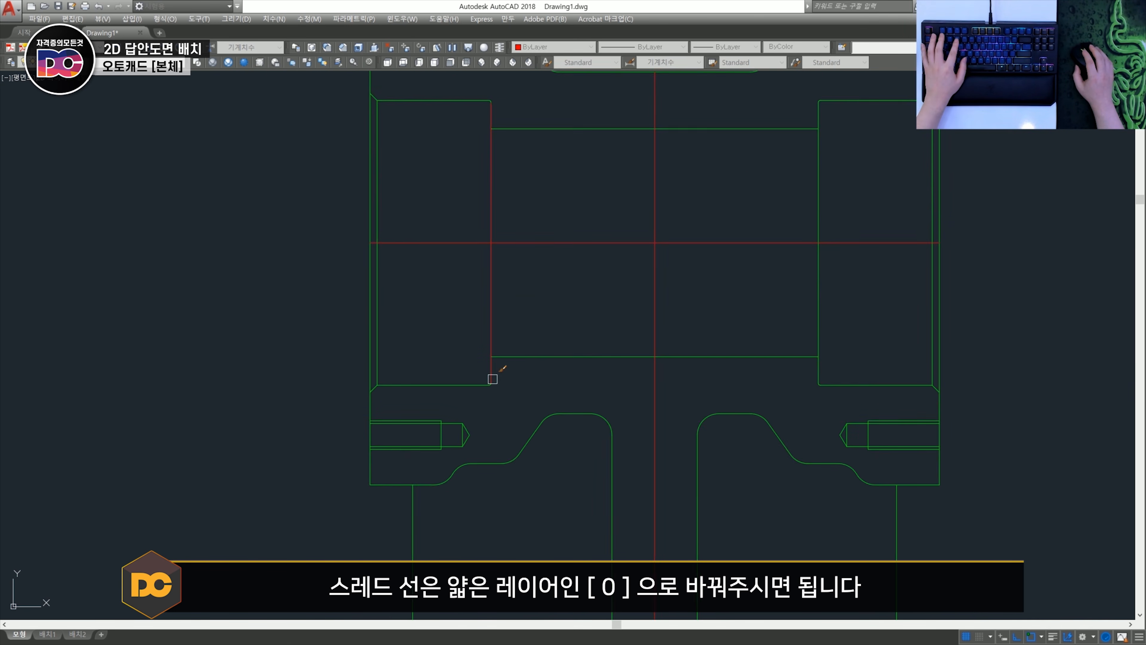
- Match the outer thread lines of the lower-left, lower-right and upper-right tapped holes to the layer 0 thread lines
middle_drag(491, 378, 497, 272)
scroll(444, 314, up, 2)
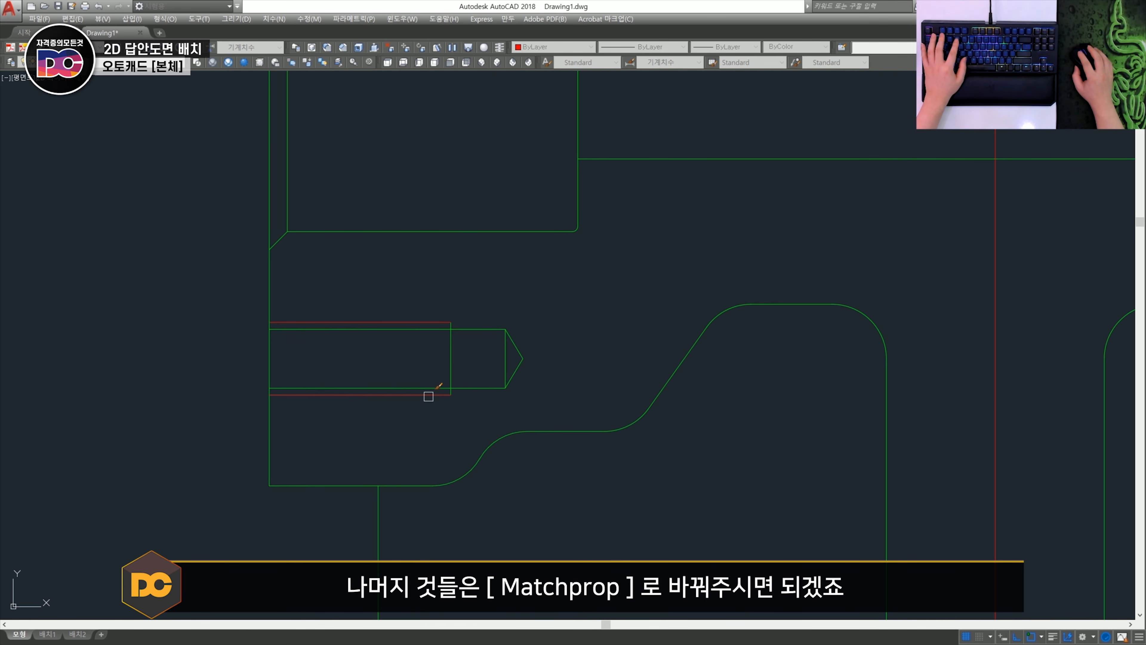
scroll(428, 396, down, 3)
scroll(400, 346, up, 3)
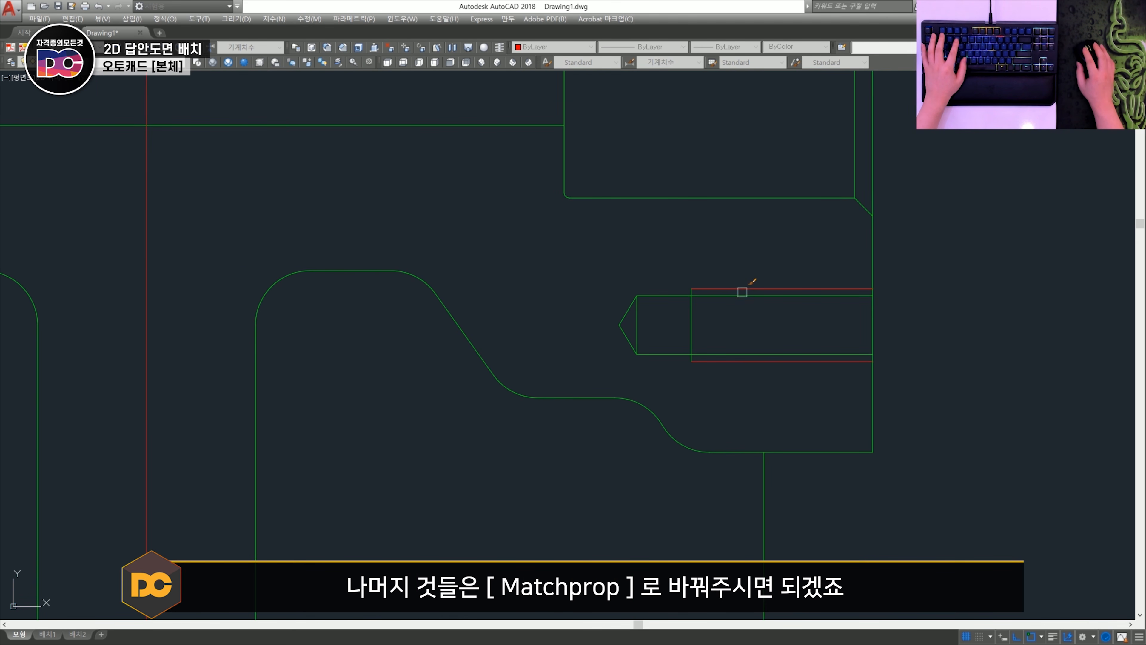
scroll(655, 414, down, 3)
scroll(678, 222, up, 3)
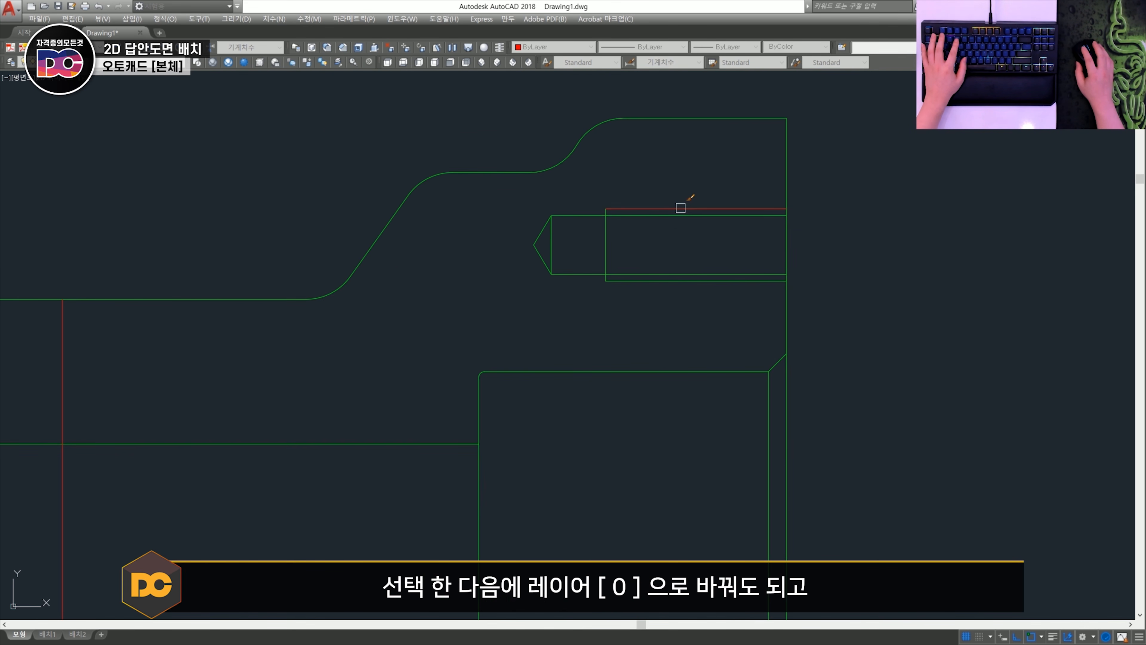
click(672, 284)
scroll(672, 286, down, 4)
key(space)
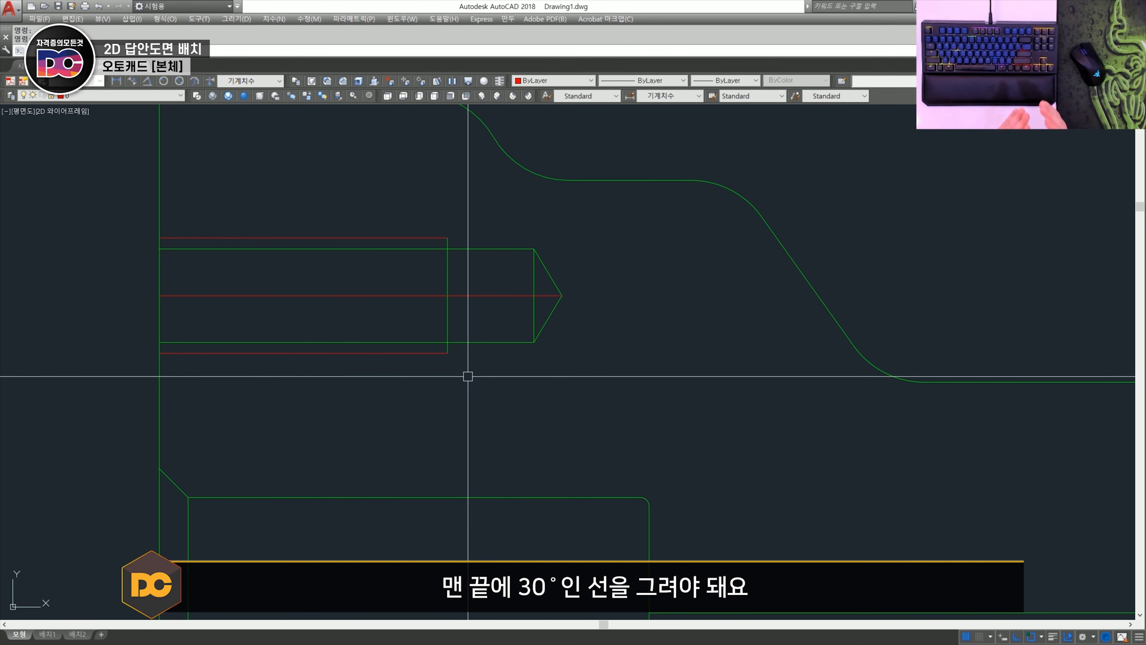
- Draw a construction line at 30° through the lower end corner of the upper-left tapped hole's thread
text(xl)
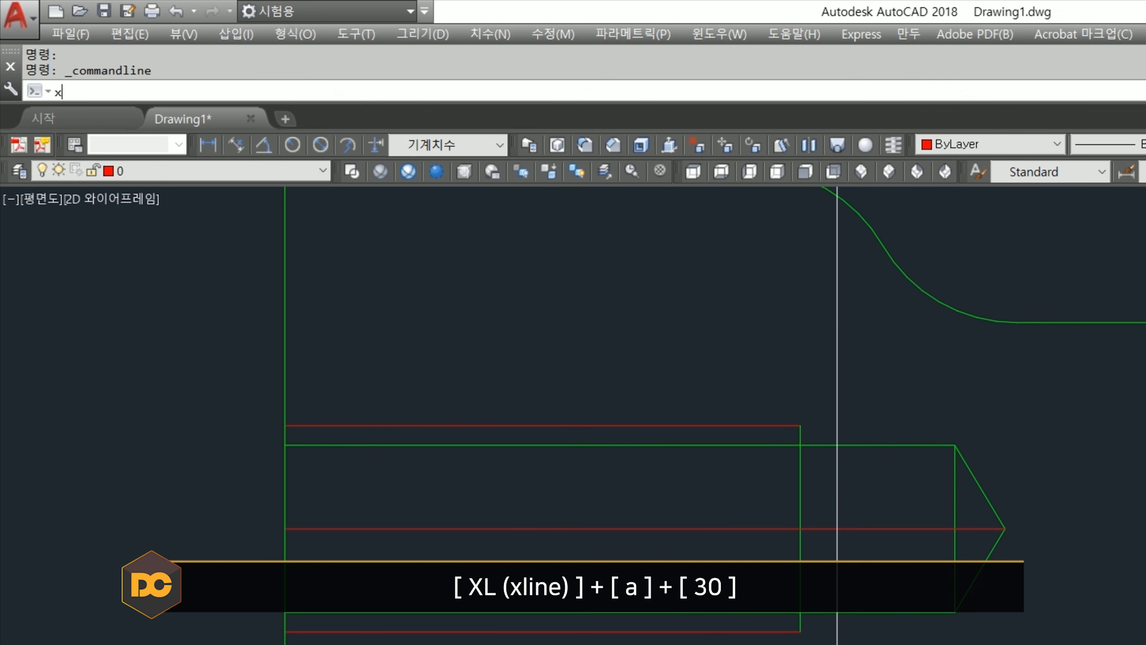
key(Return)
text(a)
key(Return)
key(Return)
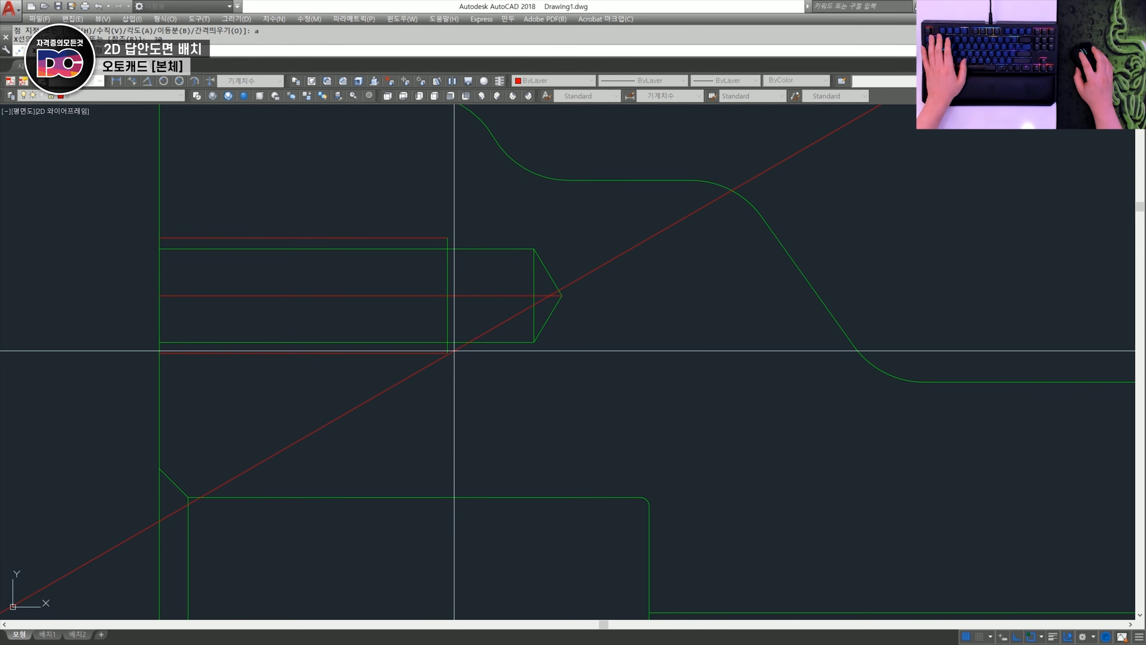
click(800, 631)
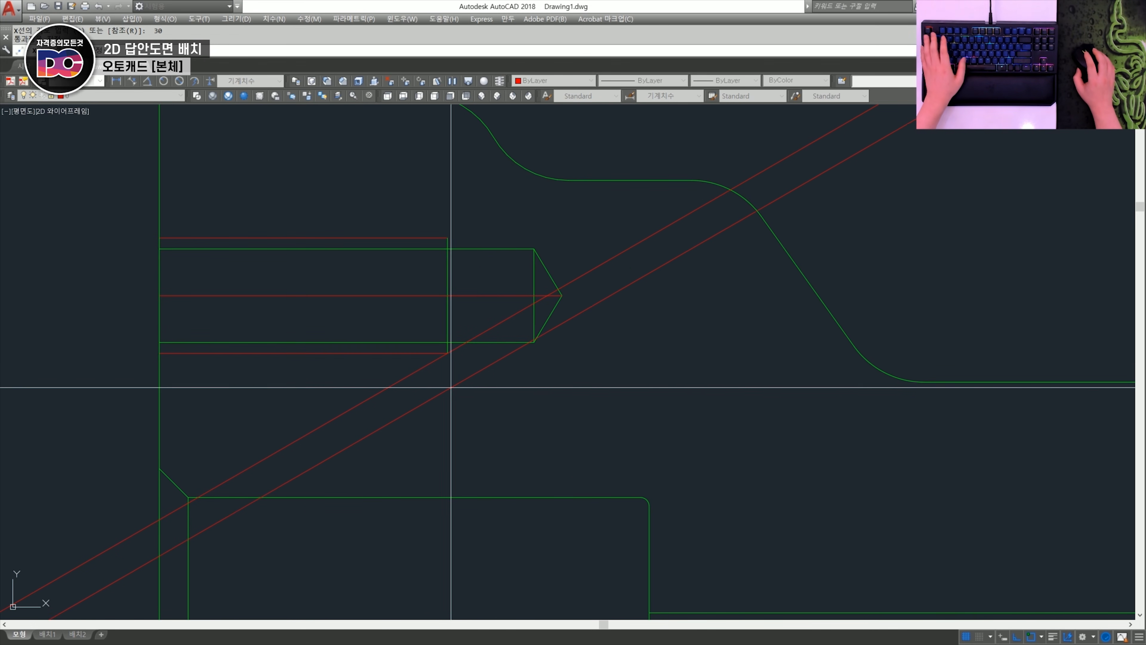
key(Escape)
- Trim the 30° line to the short run-out between thread end and drill outline, and erase the leftover pieces
scroll(458, 371, up, 2)
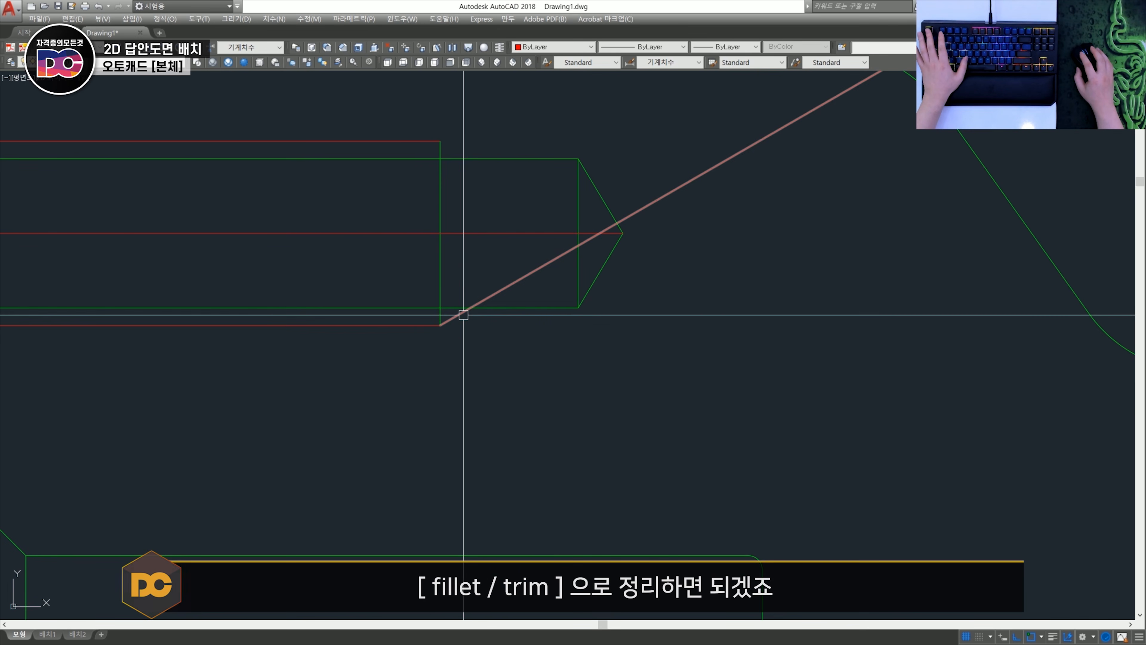
middle_drag(508, 282, 509, 341)
scroll(609, 297, up, 1)
text(e)
key(space)
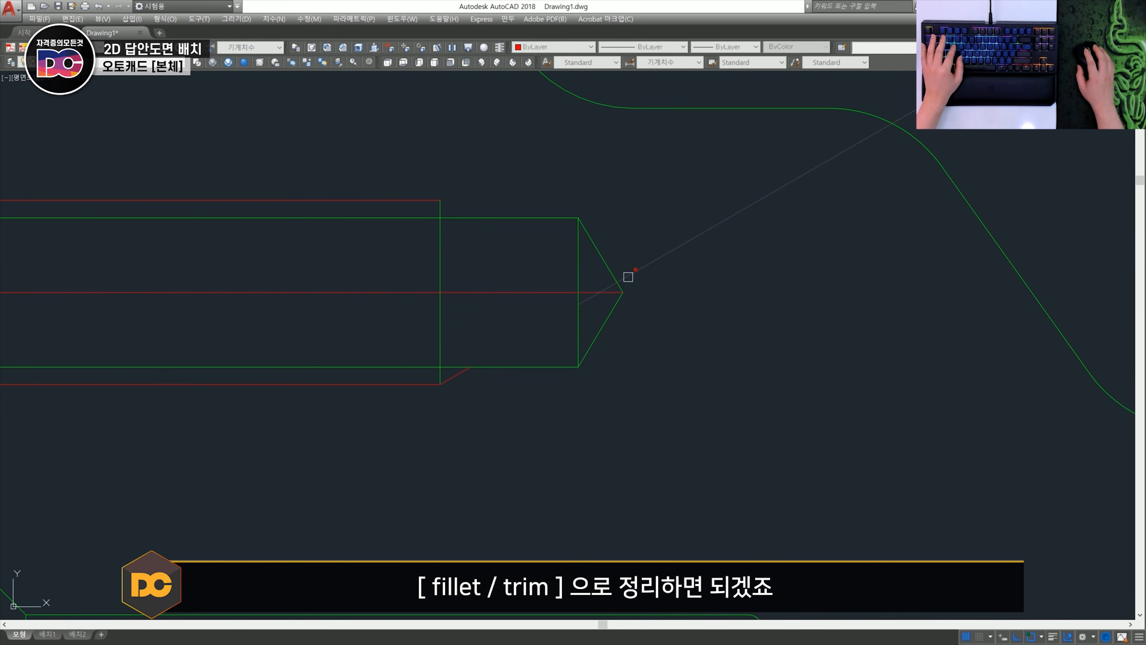
click(627, 276)
- Mirror the 30° thread run-out line about the upper-left tapped hole's centreline
key(space)
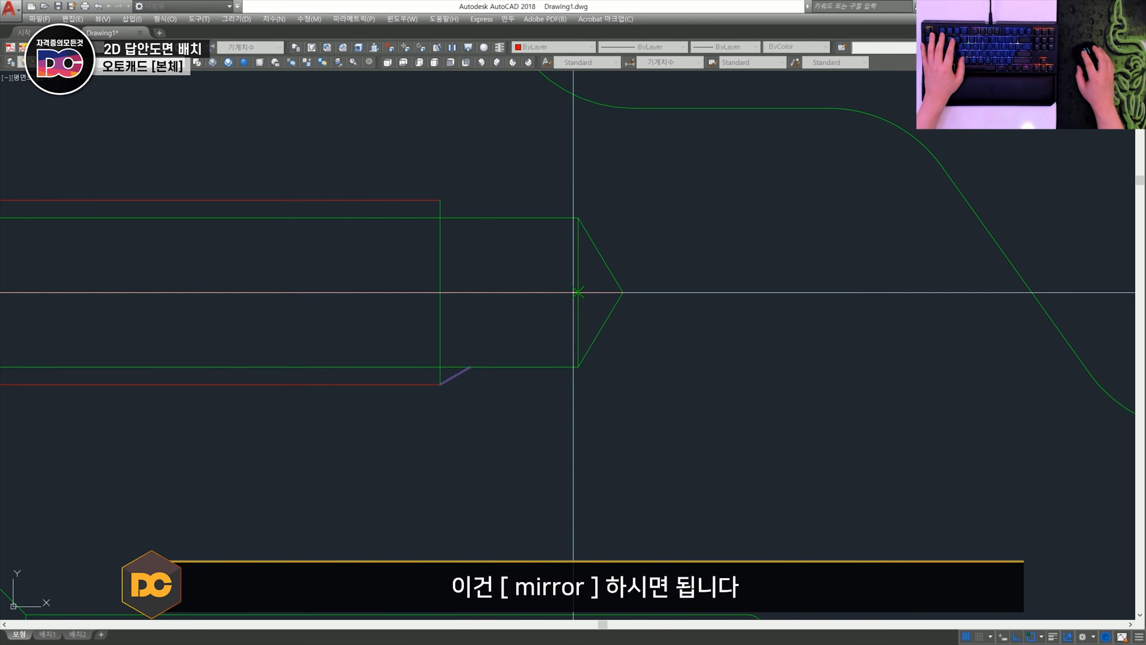
scroll(486, 303, down, 4)
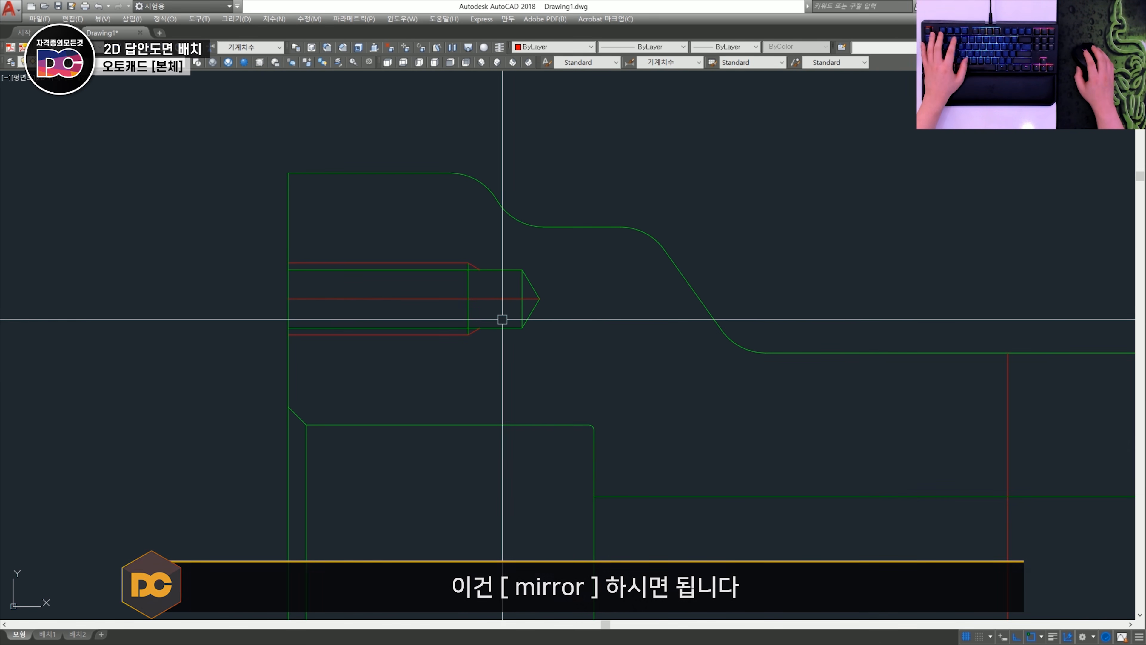
scroll(503, 321, down, 3)
scroll(314, 282, up, 5)
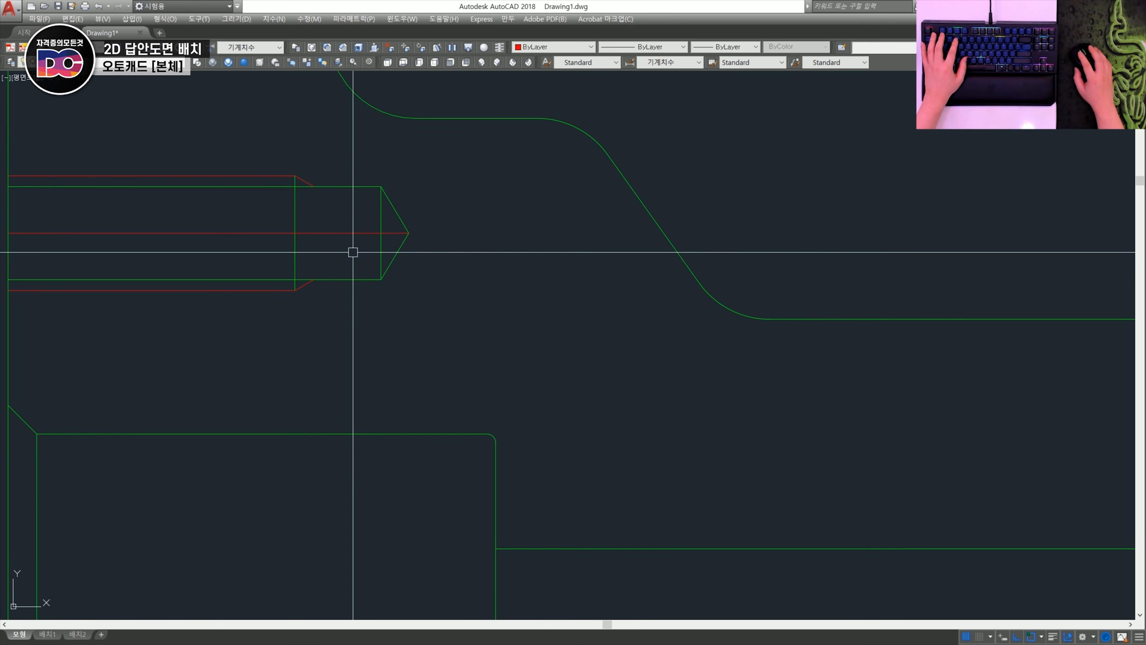
click(352, 233)
- Draw a centreline from the half side view's bore centre to the lower tapped hole and extend it to the outer lobe
scroll(348, 253, down, 3)
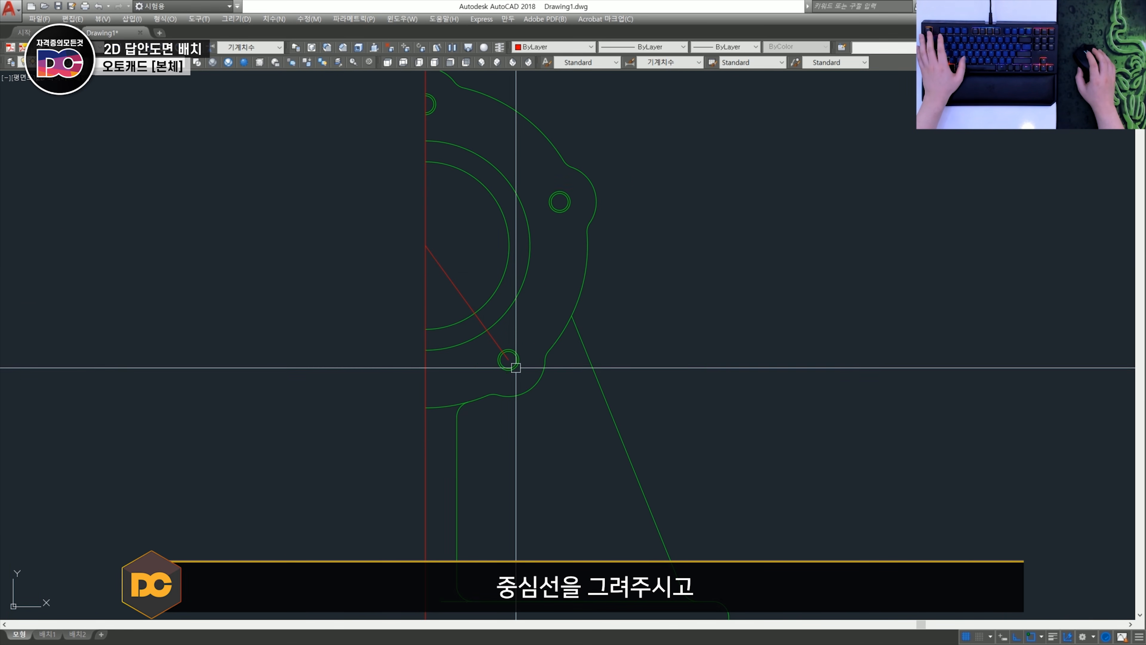
scroll(519, 367, up, 4)
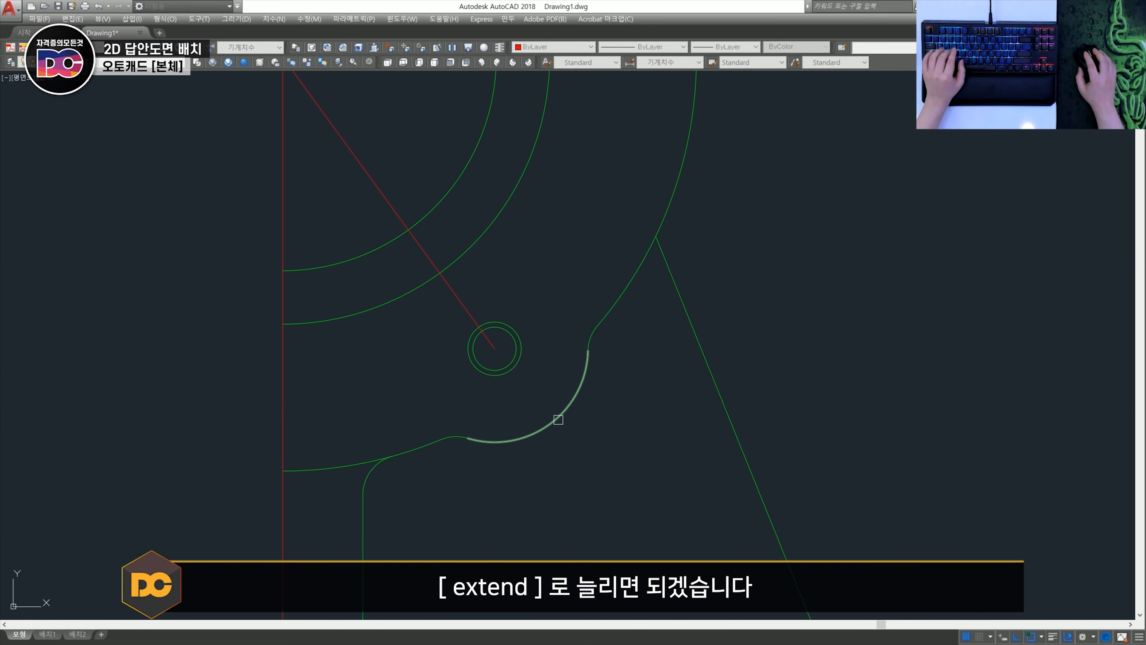
key(Escape)
scroll(541, 388, down, 4)
middle_drag(532, 292, 545, 353)
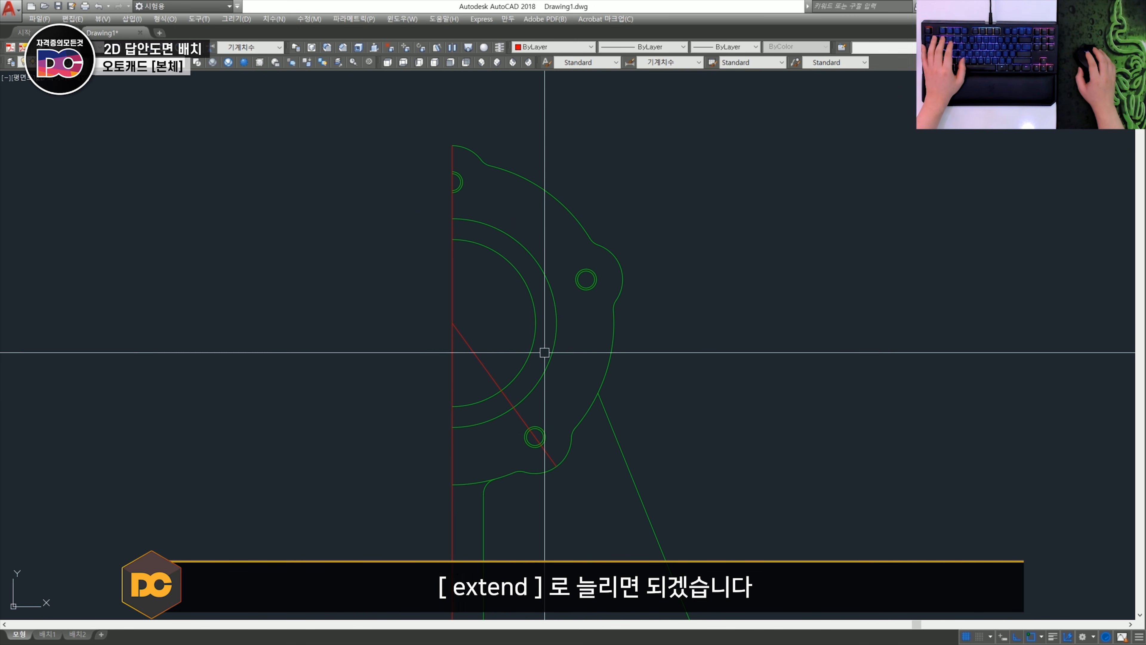
- Draw a centreline from the bore centre to the right-hand upper tapped hole and extend it to the outer lobe
scroll(576, 288, up, 2)
text(l)
key(space)
click(379, 345)
click(593, 274)
key(space)
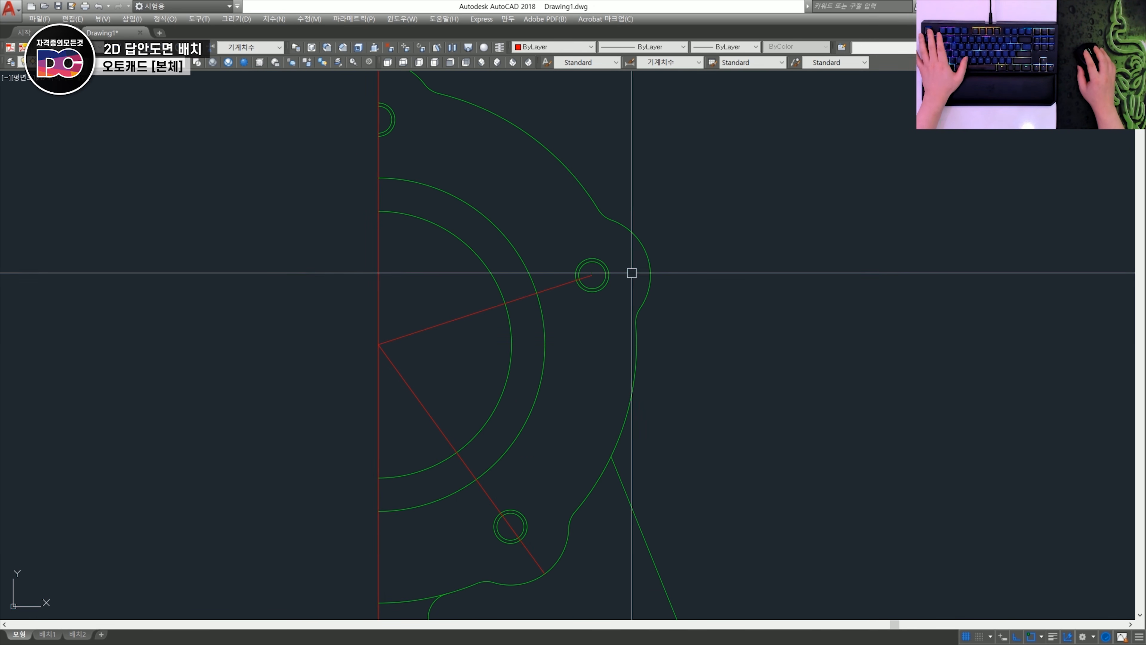
text(ex)
key(space)
key(Escape)
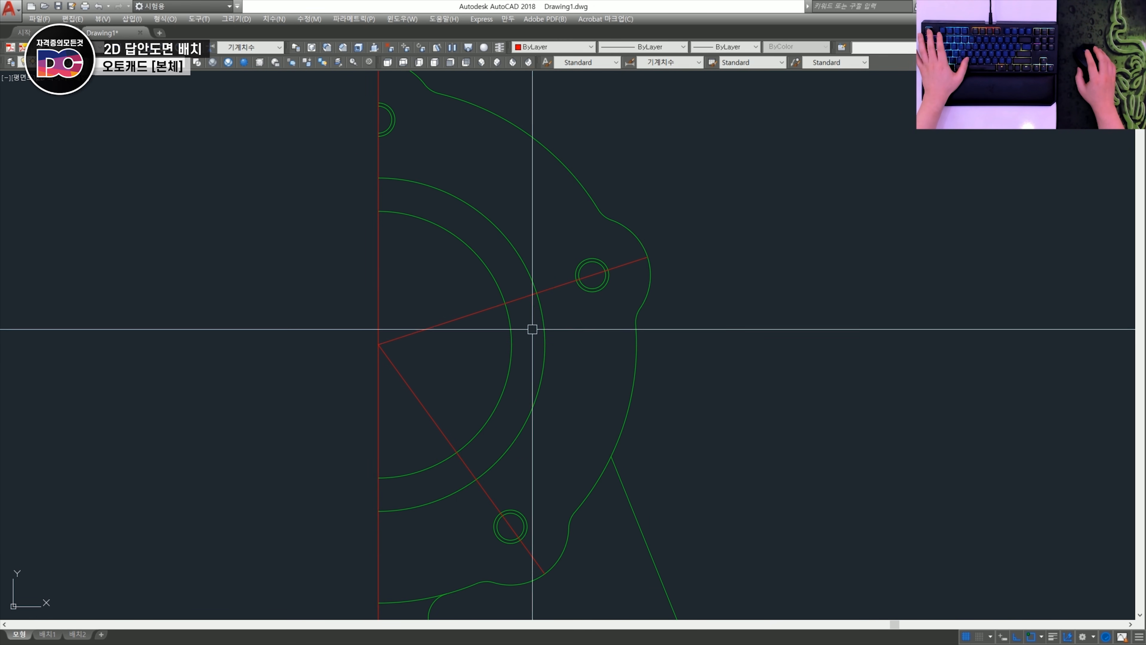
- Draw a pitch circle from the bore centre through the tapped hole centres and trim the half beyond the vertical centreline
scroll(532, 328, down, 2)
scroll(440, 346, up, 2)
click(424, 356)
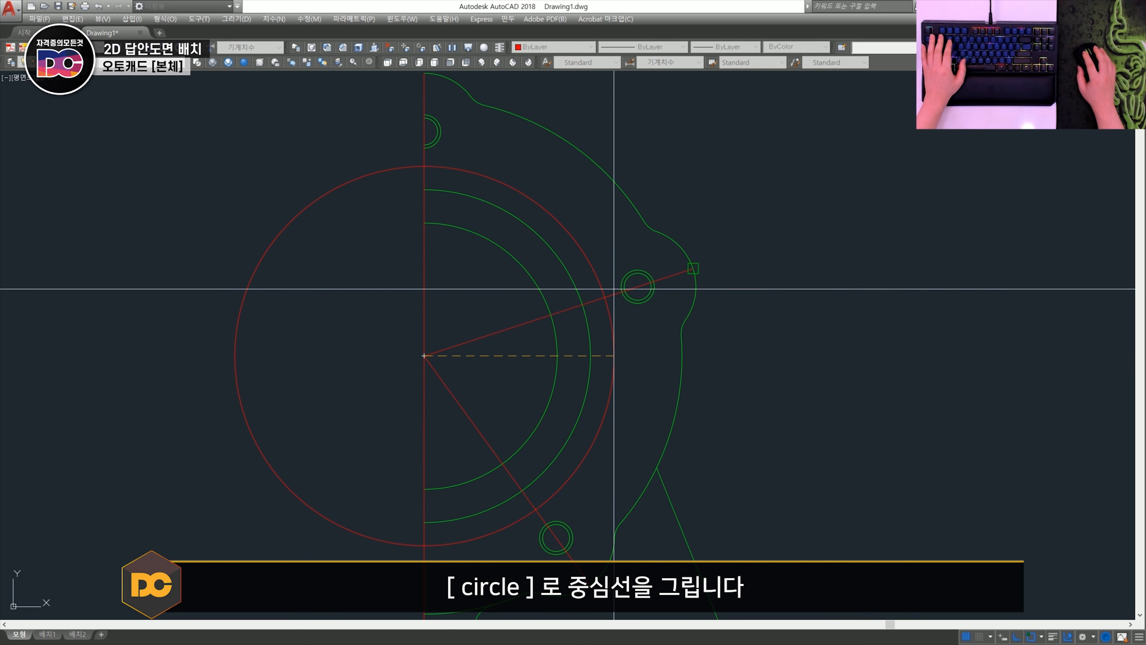
click(638, 287)
scroll(541, 300, down, 2)
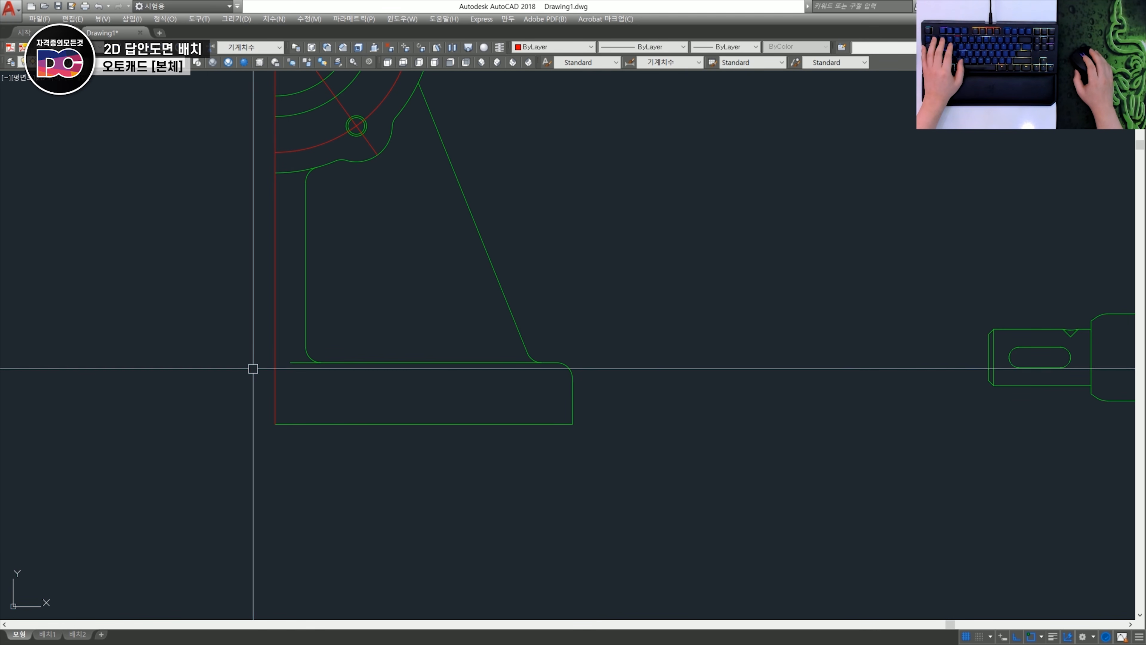
- Extend the base's upper edge line to the vertical centreline in the half side view
scroll(253, 368, up, 3)
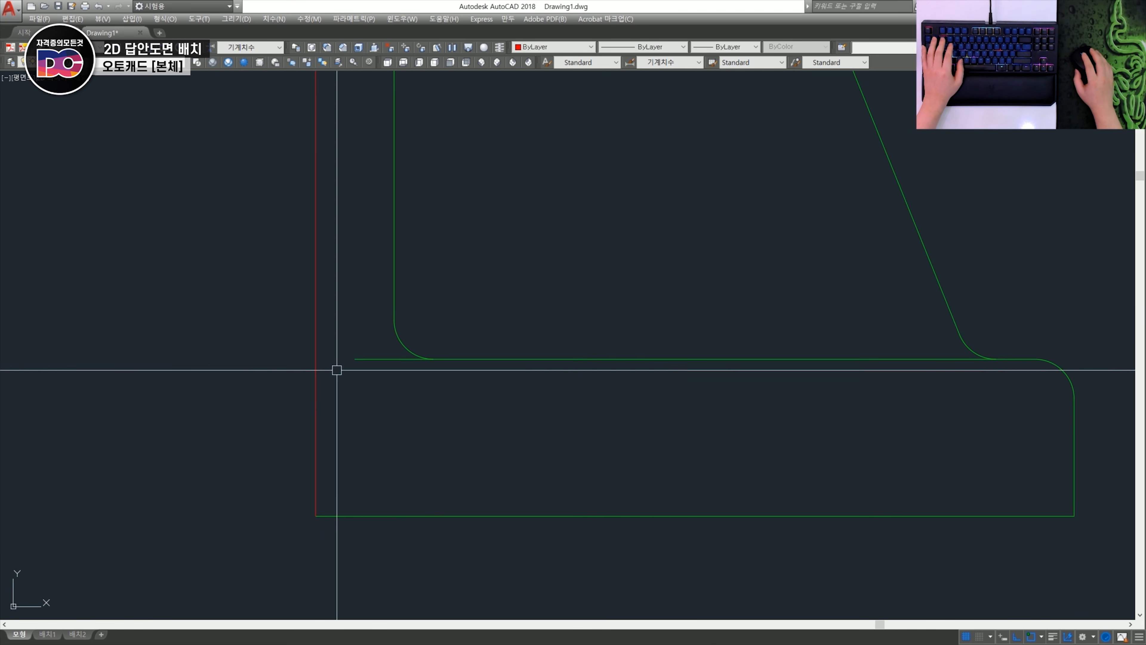
click(378, 383)
click(349, 341)
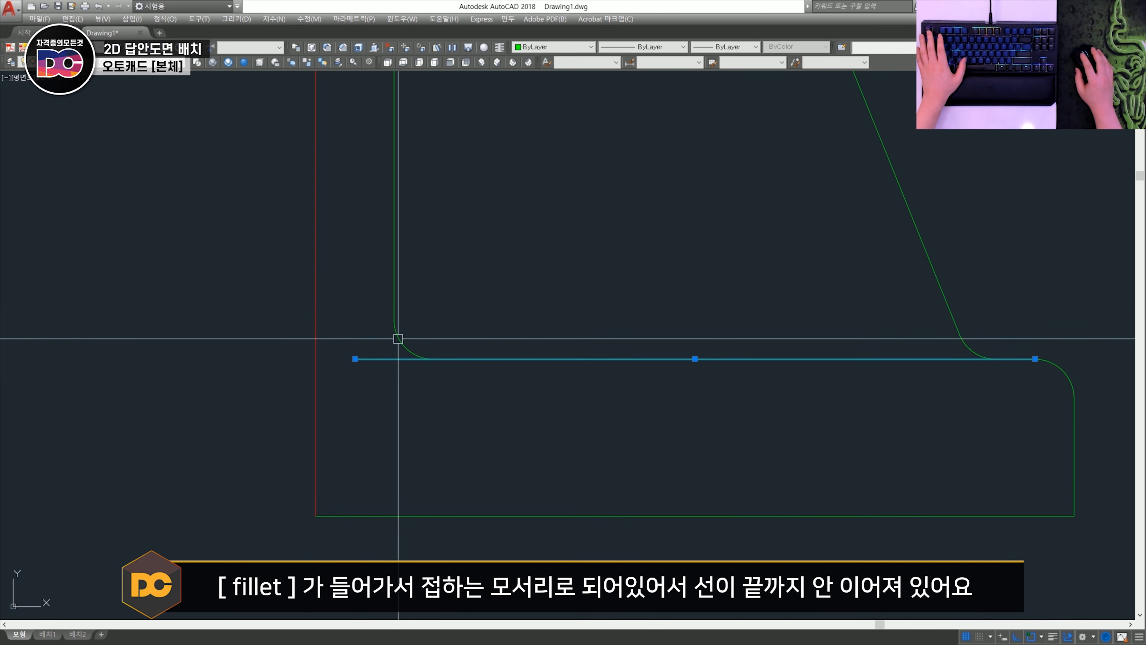
key(Escape)
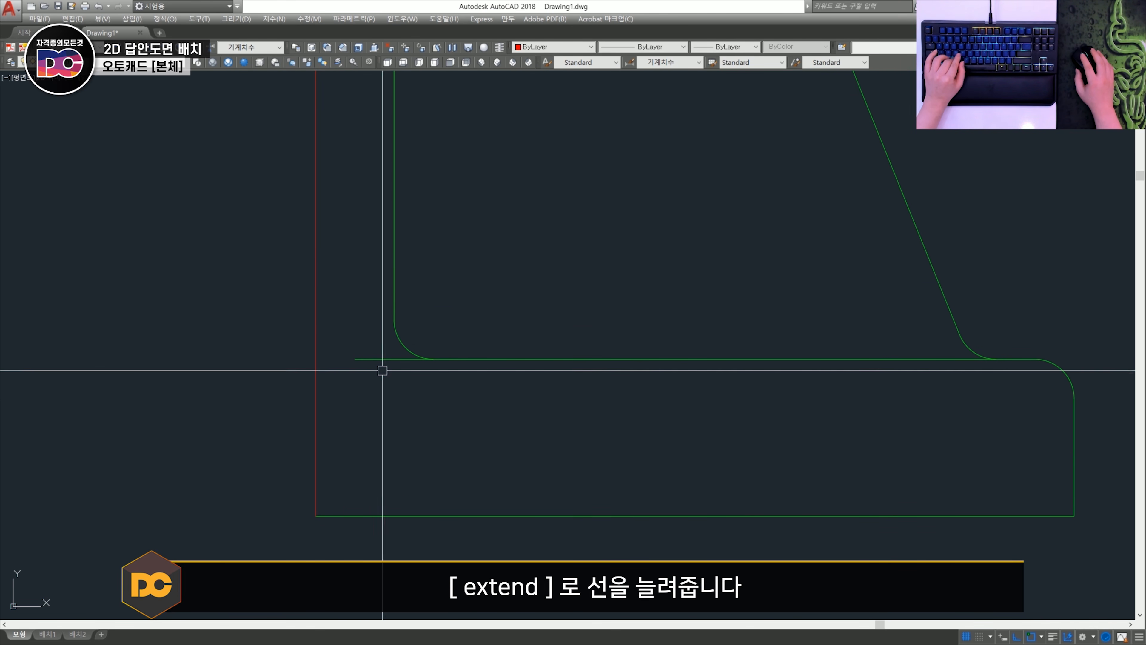
text(ex)
key(space)
key(space)
click(372, 361)
key(Escape)
scroll(376, 397, down, 3)
scroll(411, 402, down, 3)
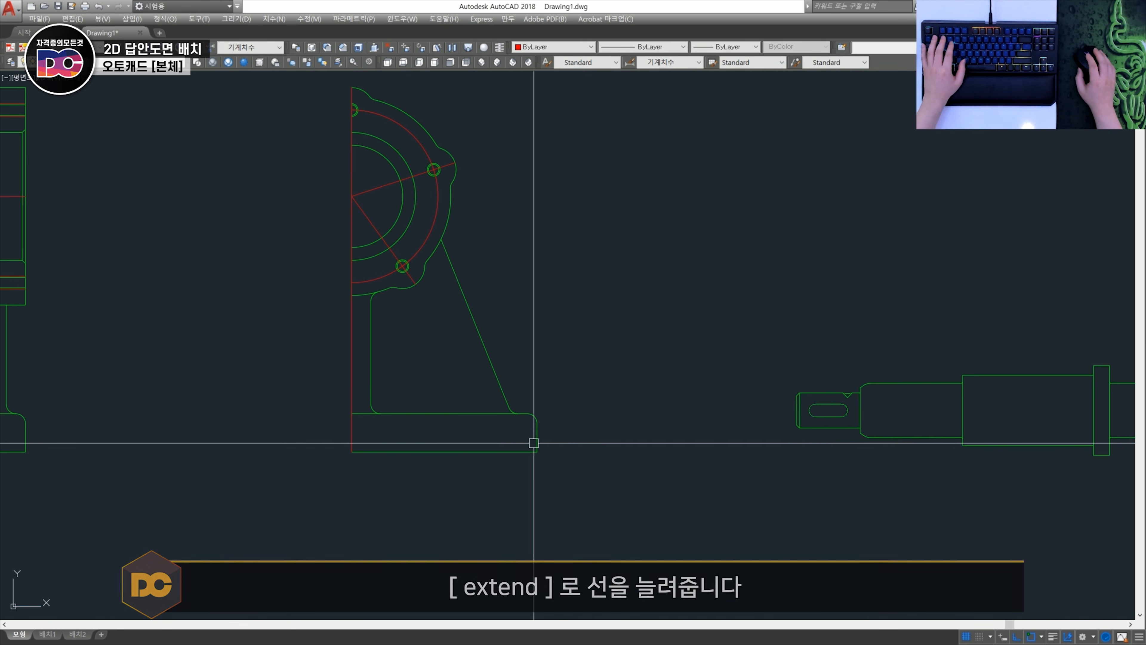
- Switch to Inventor and create a projected top view above the body's front view
mouse_move(502, 422)
middle_down()
mouse_move(719, 430)
mouse_move(527, 401)
middle_up()
scroll(496, 379, up, 5)
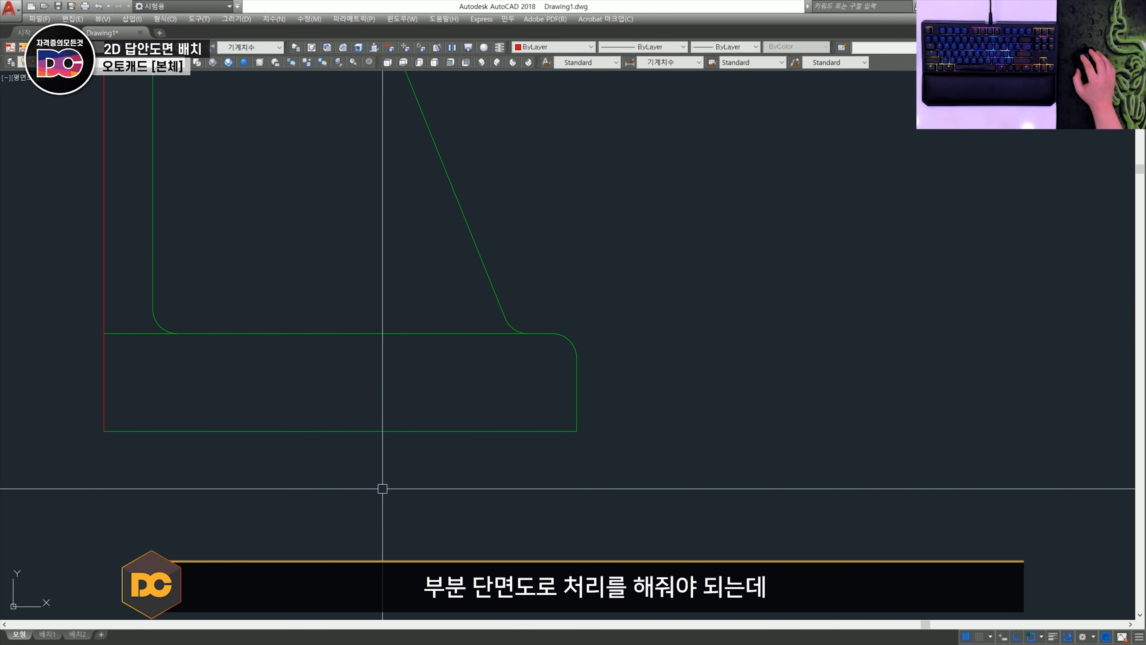
scroll(502, 435, down, 4)
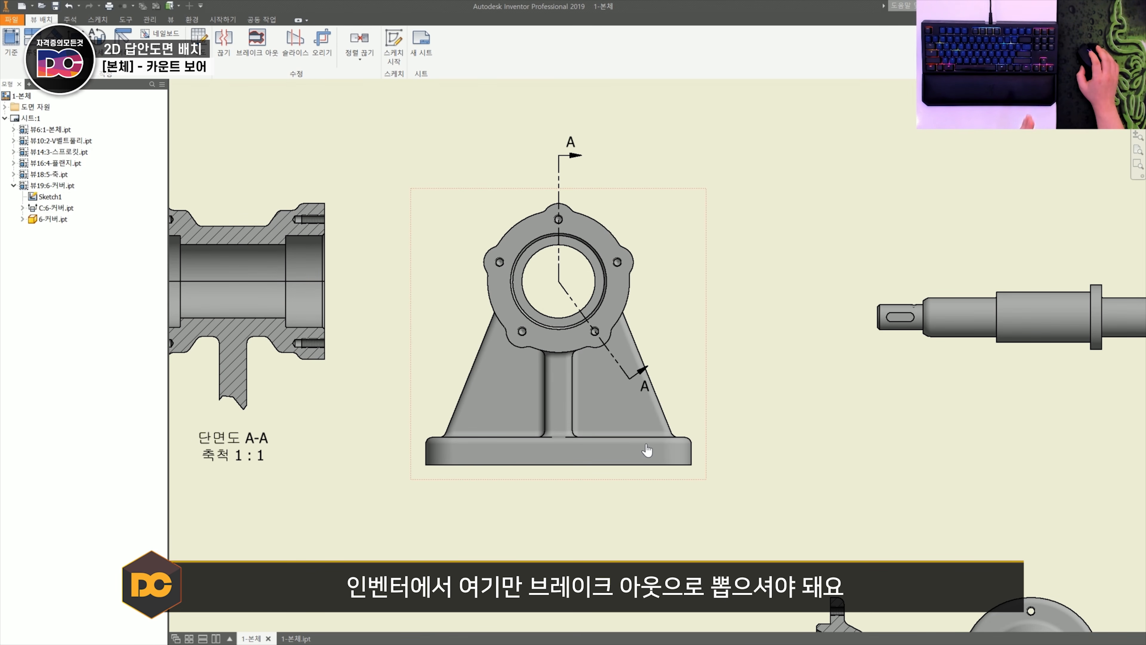
scroll(647, 450, up, 3)
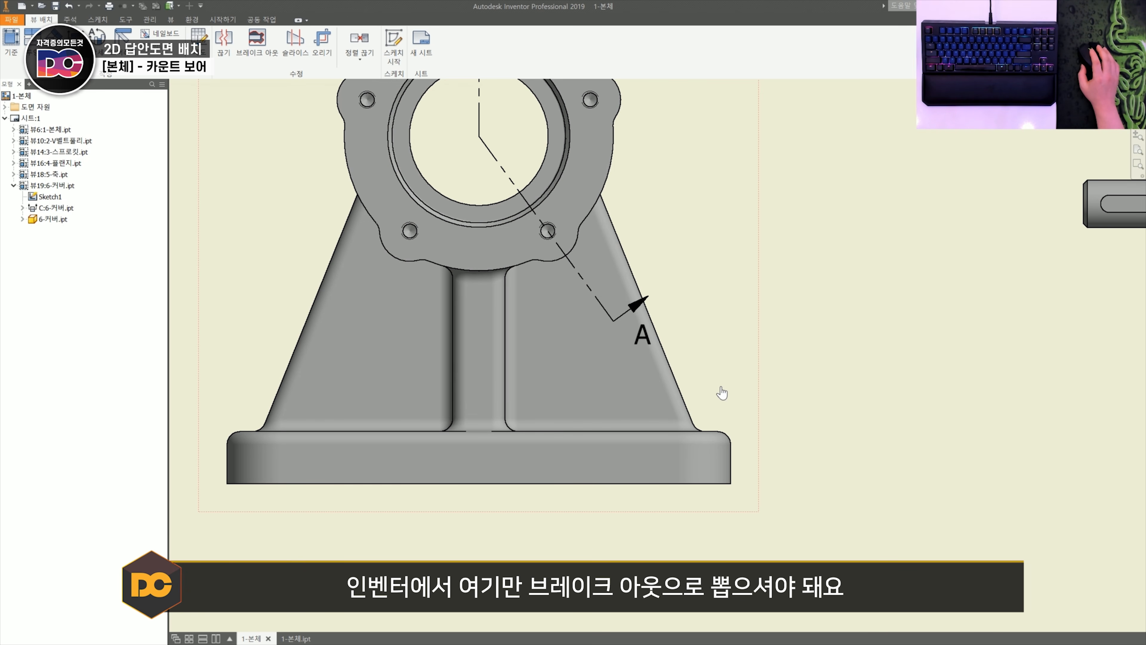
scroll(626, 321, down, 4)
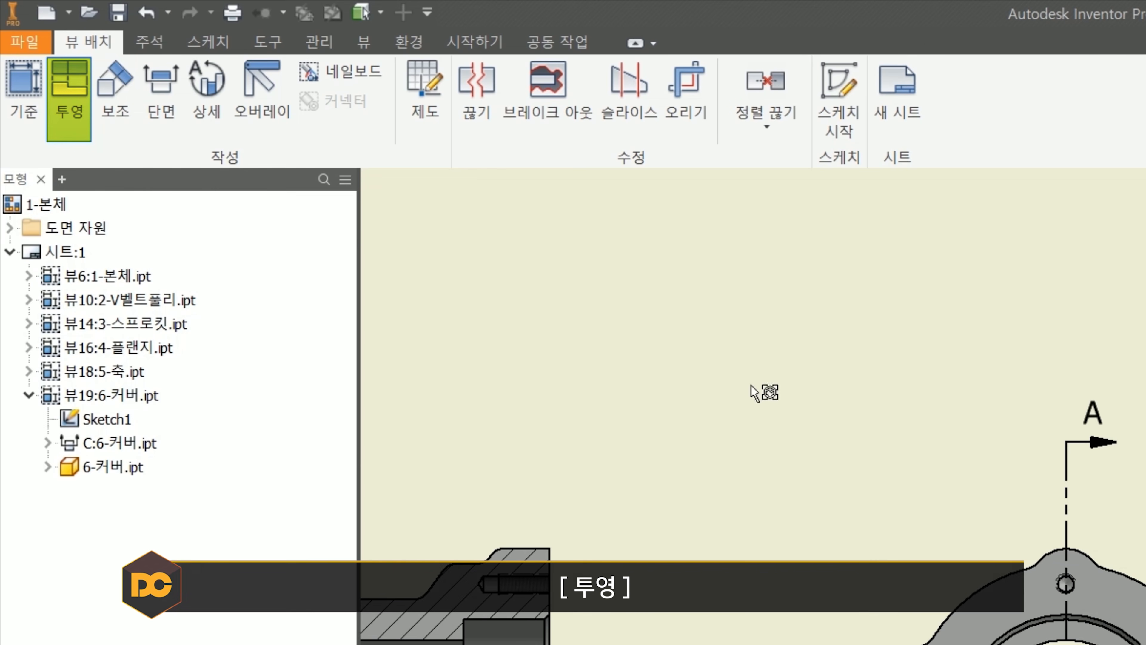
click(524, 235)
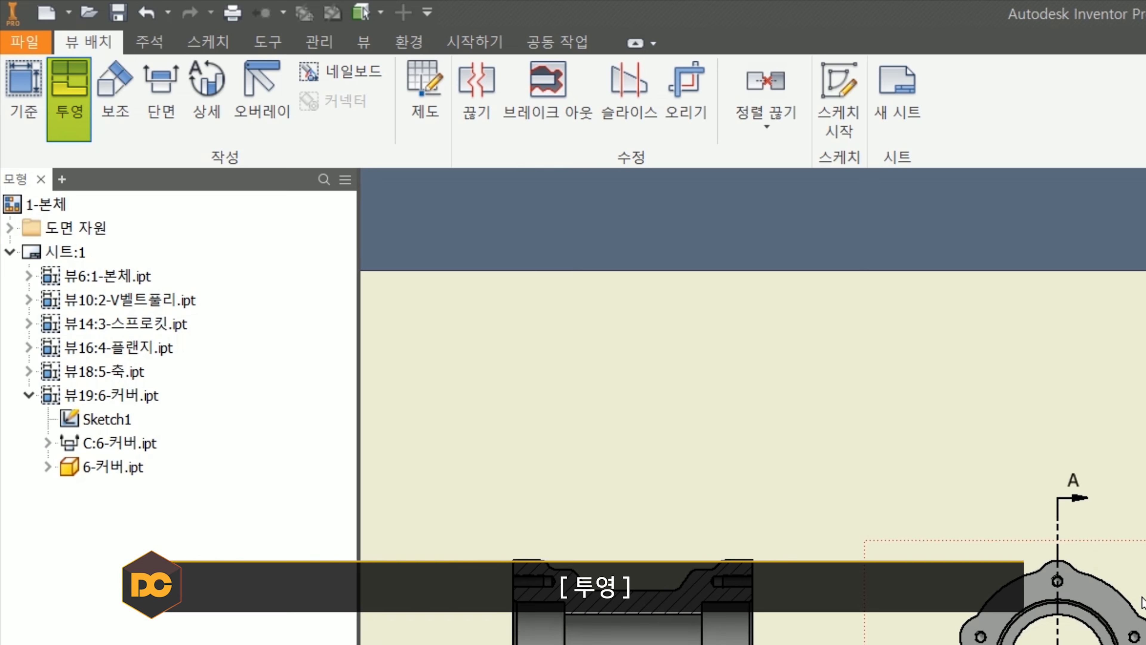
click(536, 124)
right_click(534, 143)
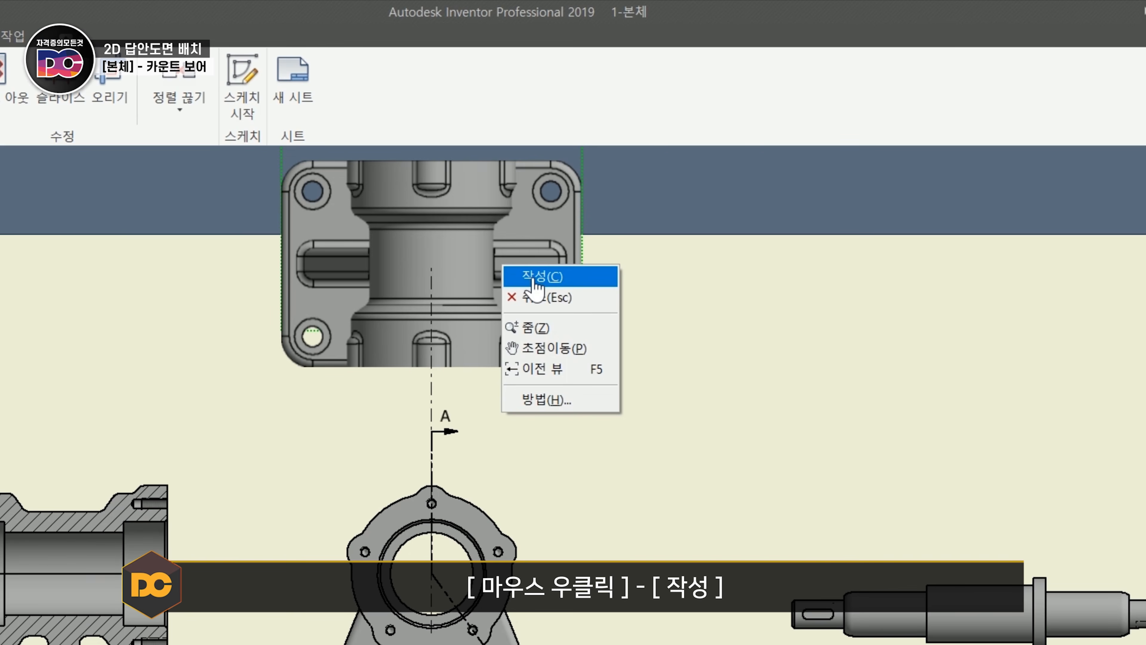
click(534, 278)
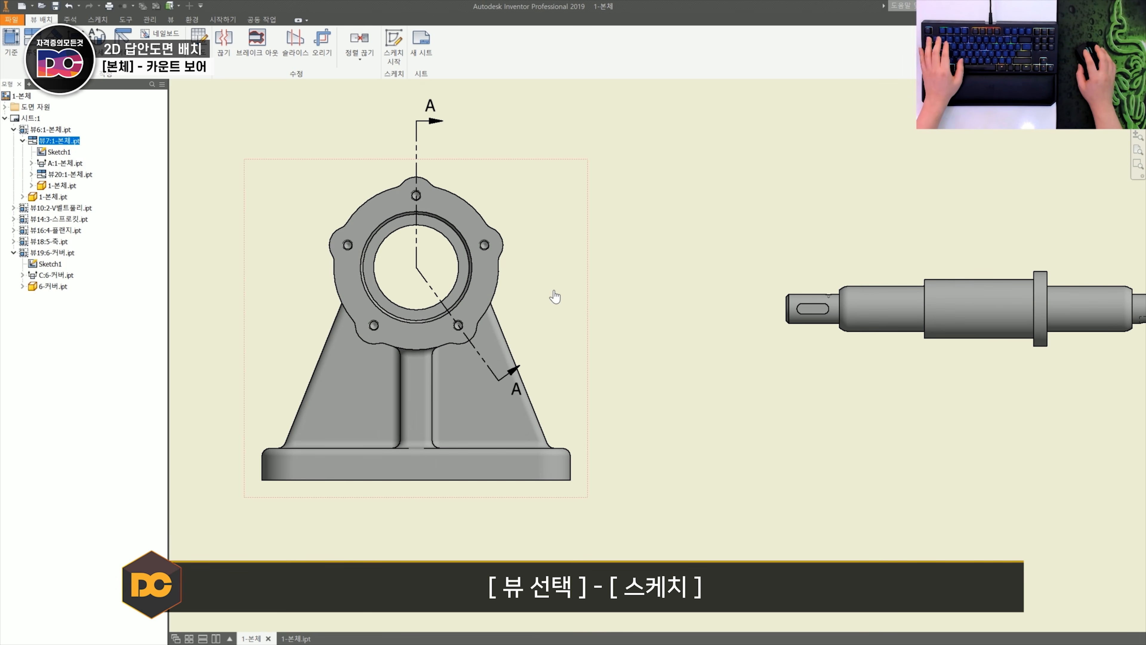
- Sketch a rectangle around the base's right end on the body's front view and finish the sketch
key(s)
middle_drag(542, 349, 624, 303)
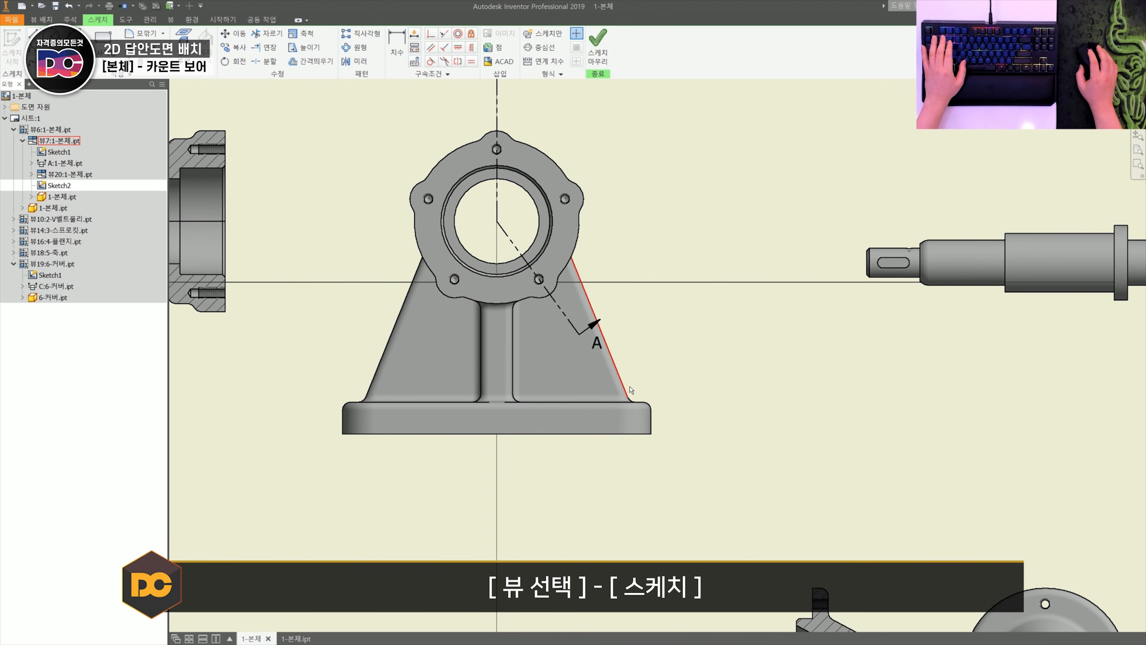
scroll(599, 425, up, 3)
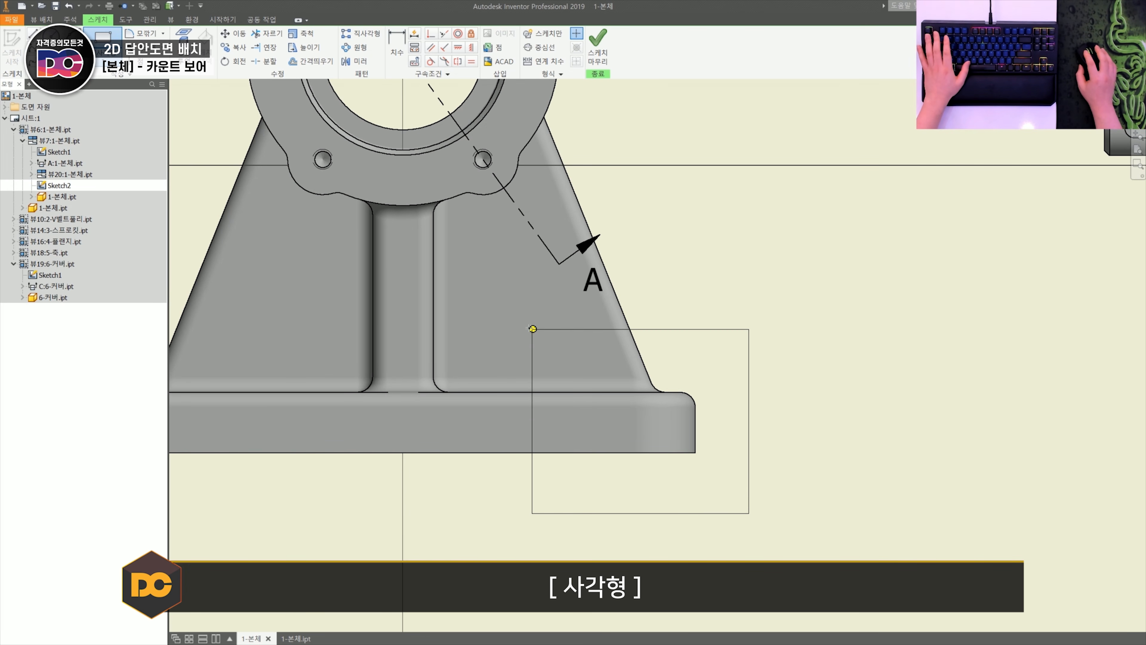
click(597, 57)
- Create a break-out view from the rectangle profile, taking its depth start point from the lower-right counterbore circle in the top view
click(624, 310)
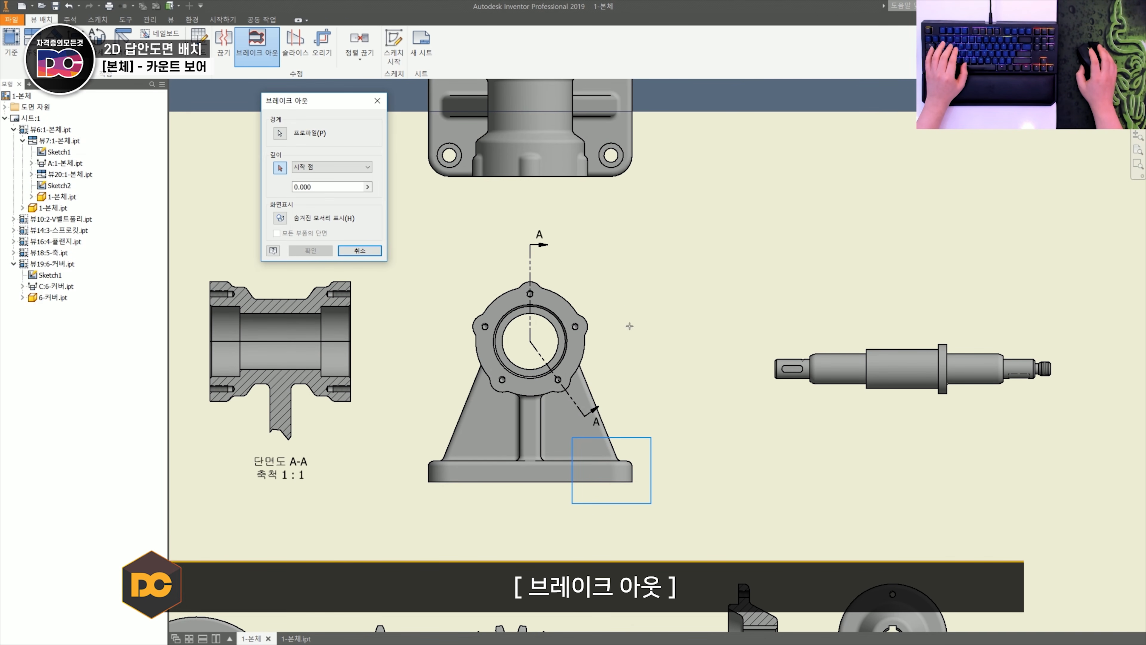
middle_drag(629, 326, 632, 374)
scroll(639, 267, up, 3)
middle_drag(581, 248, 581, 387)
scroll(586, 269, up, 3)
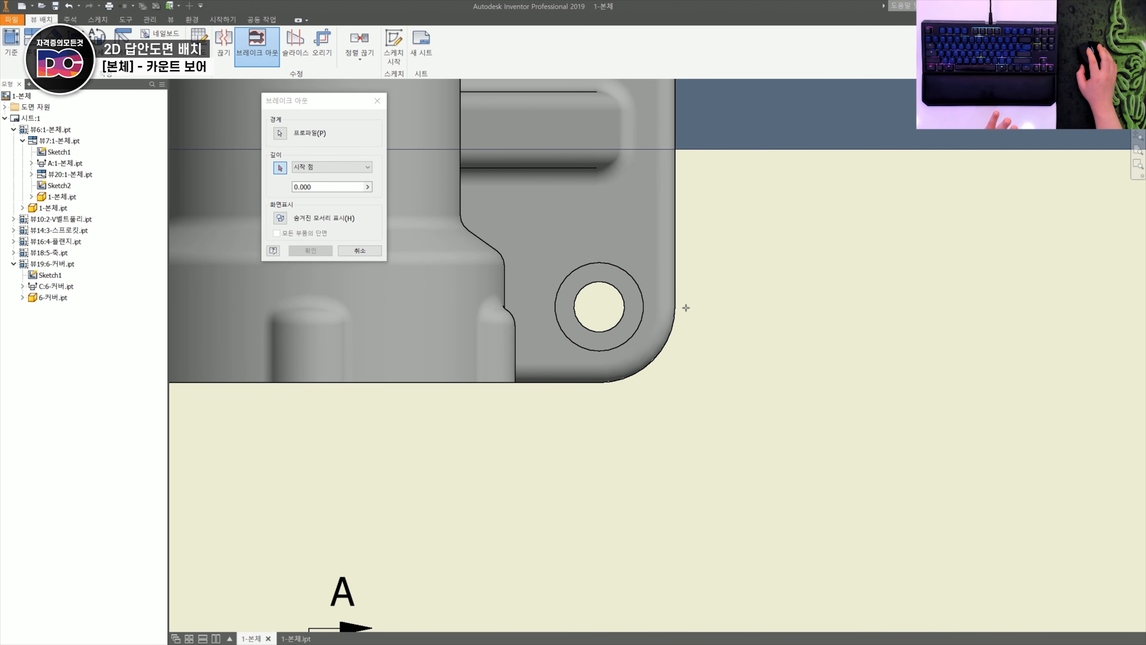
click(288, 249)
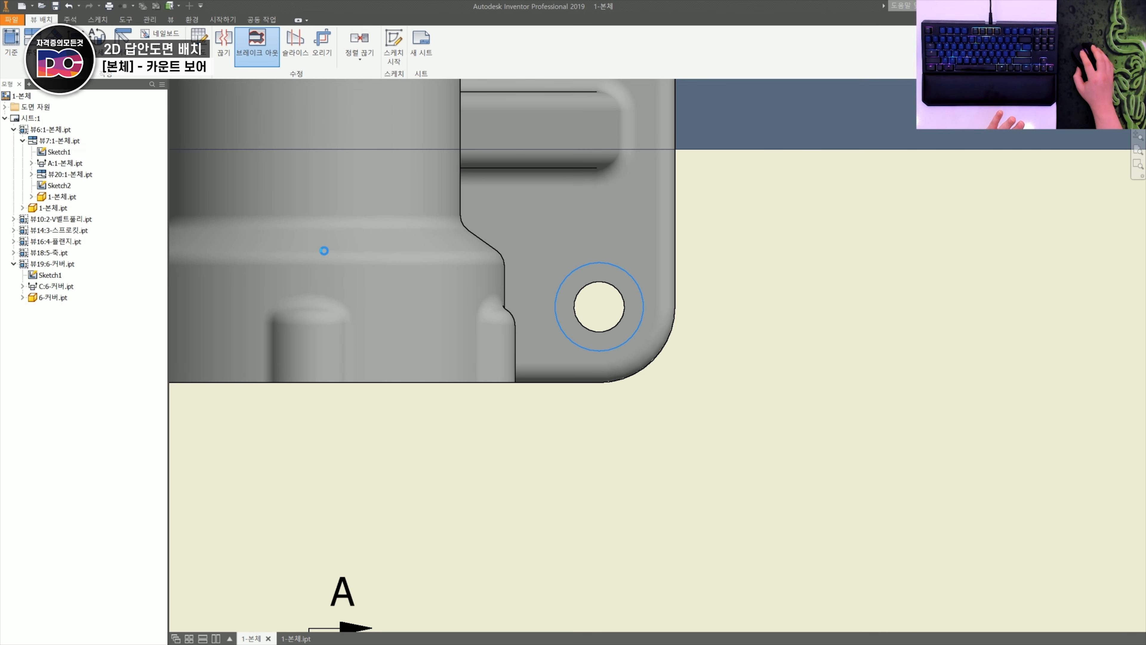
- Suppress the projected top view above the body's front view
scroll(481, 340, down, 5)
middle_drag(571, 616, 589, 408)
scroll(589, 409, up, 3)
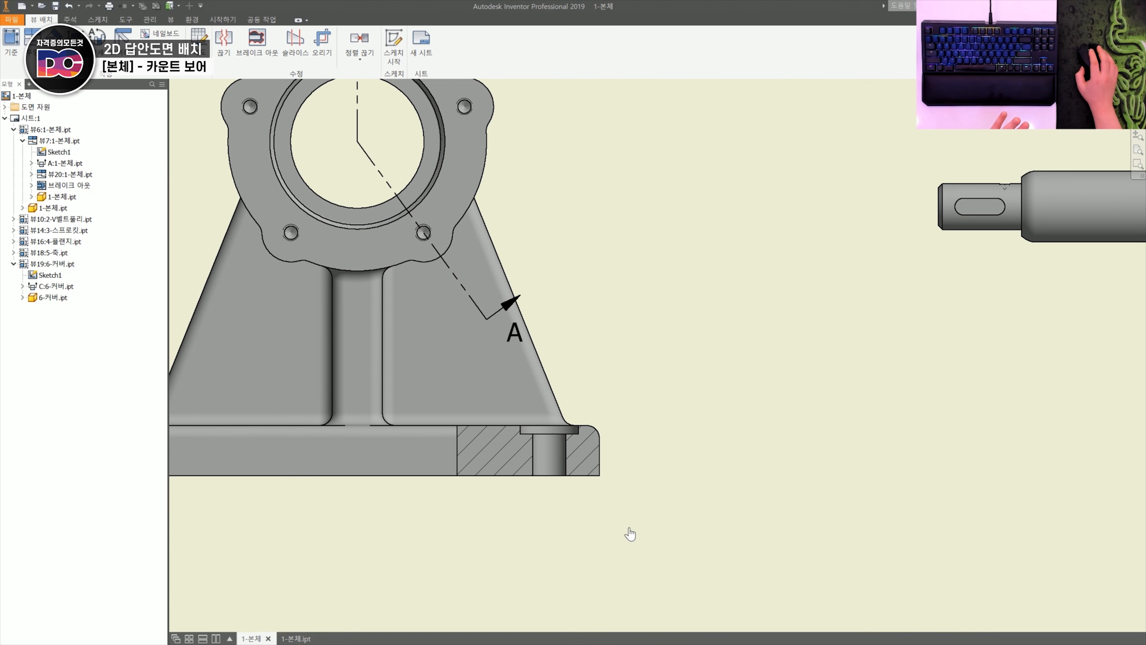
scroll(568, 403, down, 5)
middle_drag(599, 309, 597, 436)
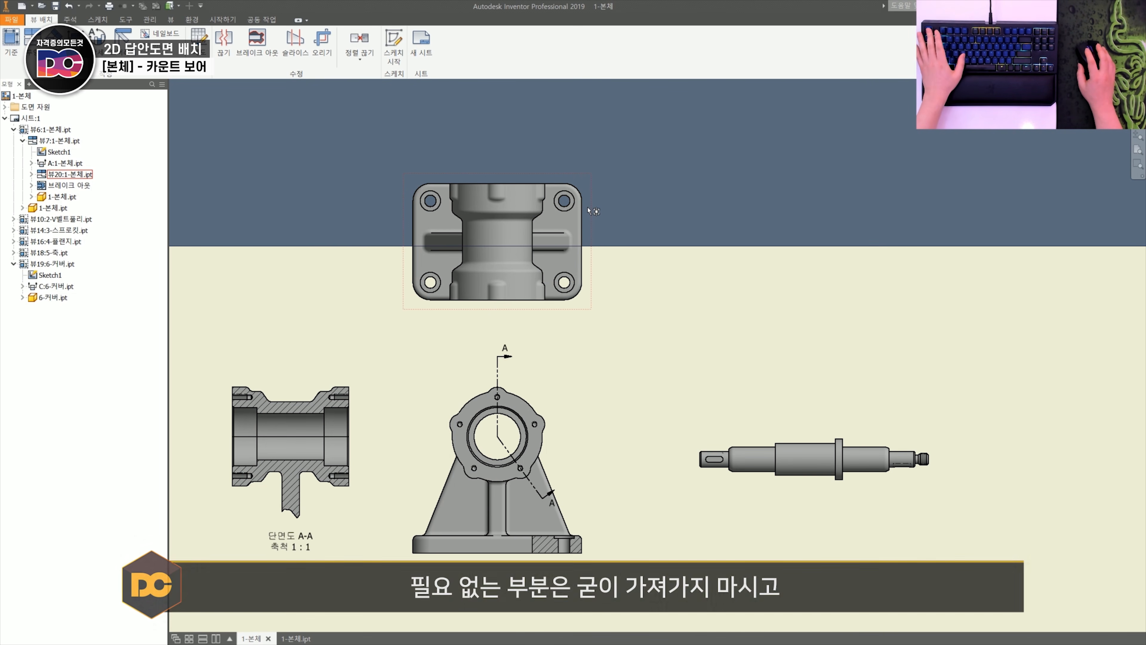
right_click(590, 213)
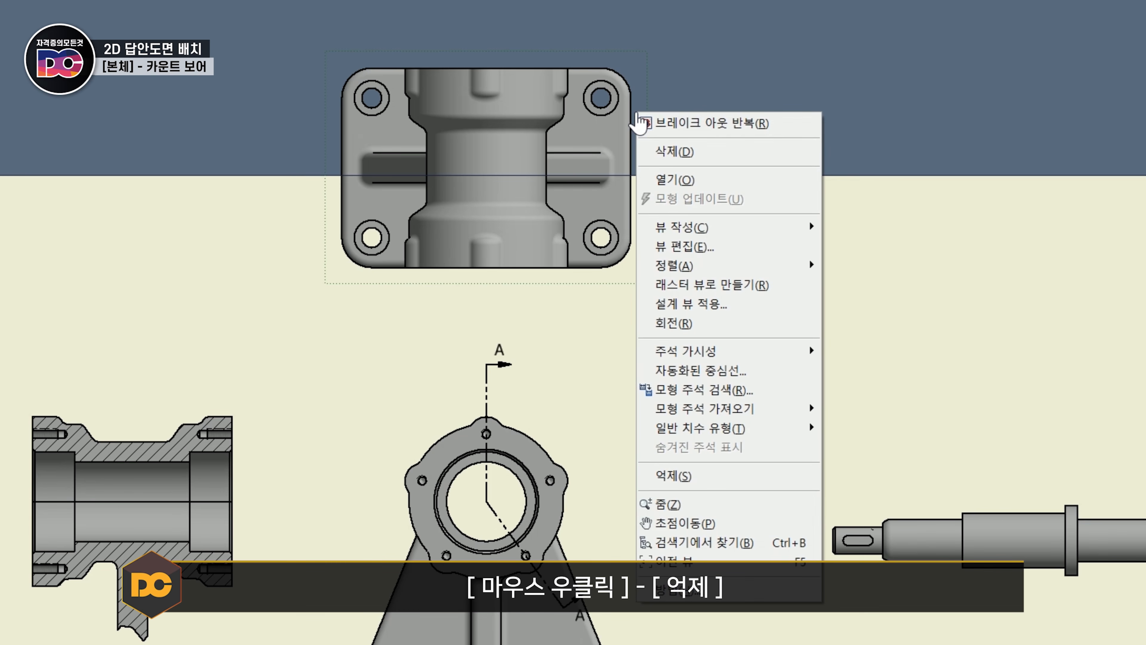
click(712, 484)
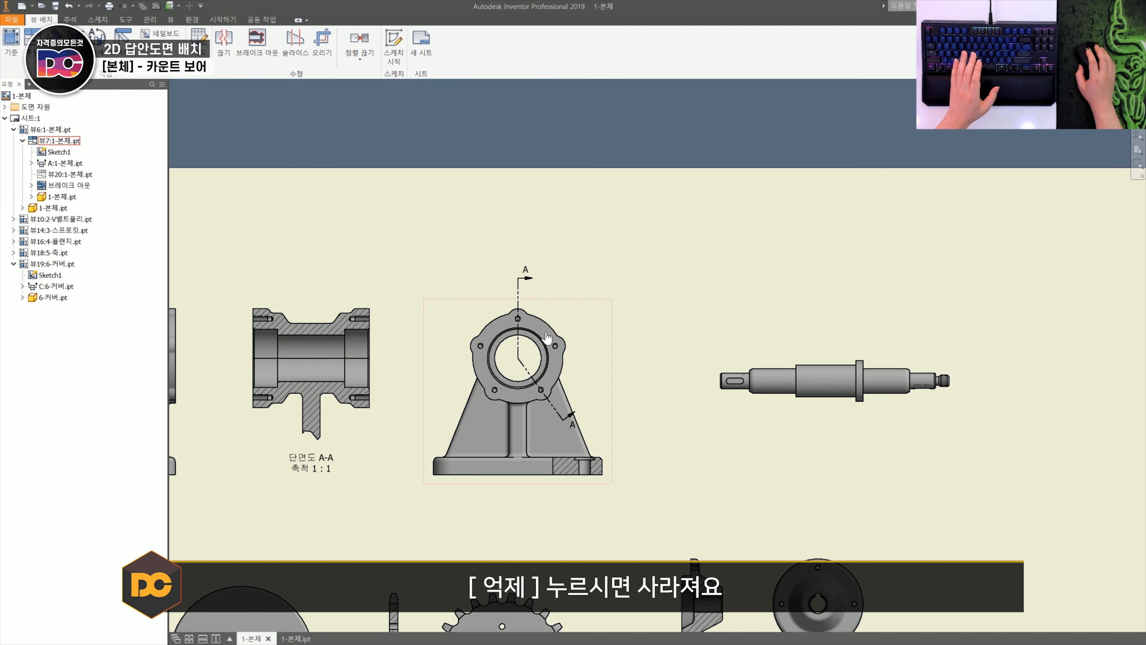
middle_drag(615, 497, 624, 402)
scroll(624, 402, up, 3)
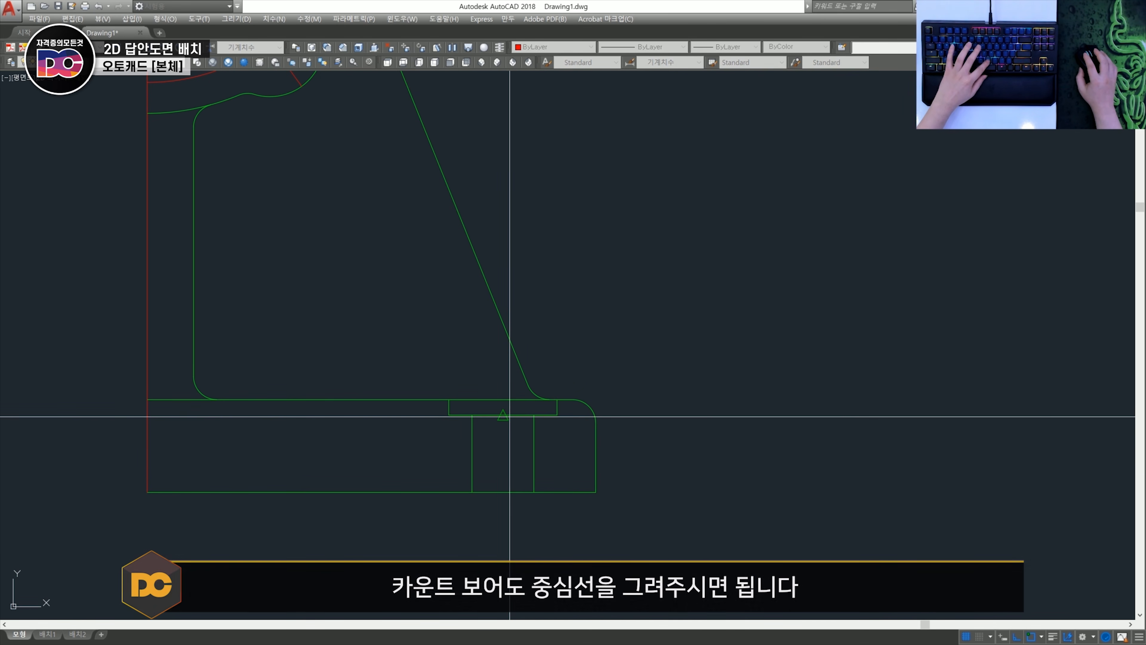
- Switch to AutoCAD, draw the counterbore's vertical centreline in the half side view and trim its overhang below the base
click(503, 415)
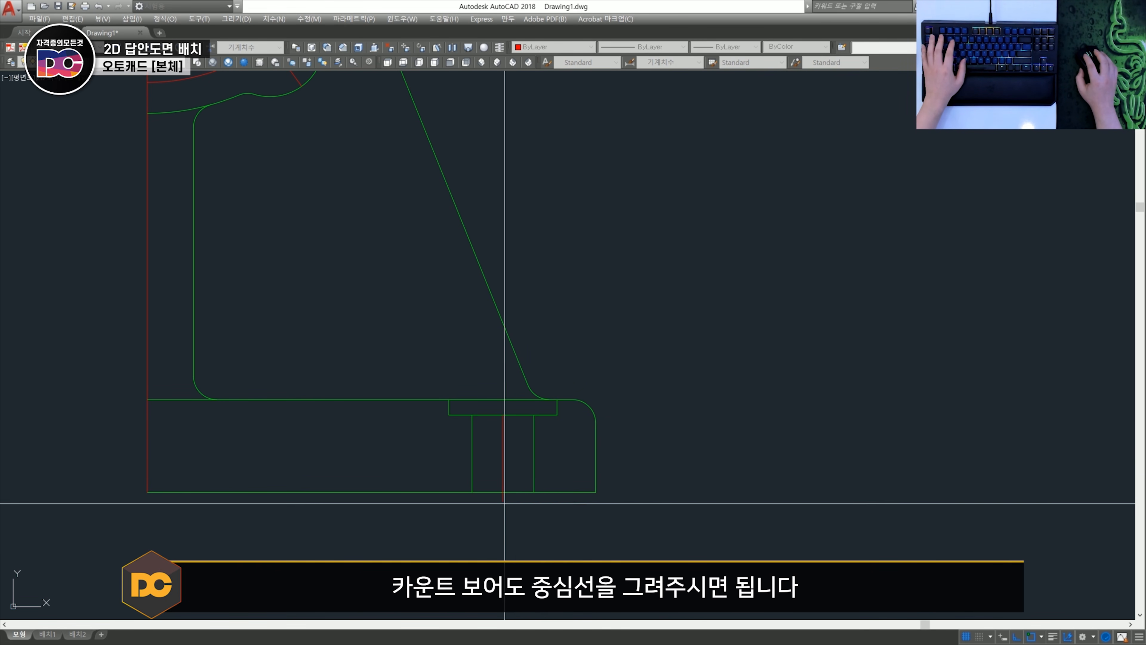
text(tr)
key(space)
key(space)
click(504, 515)
key(space)
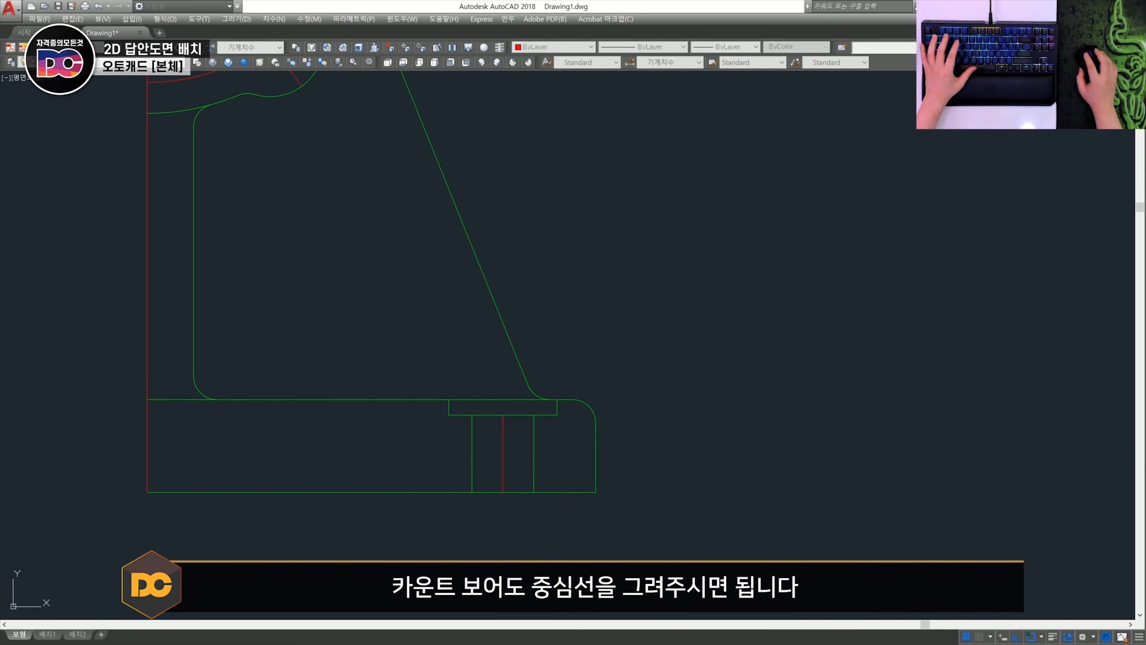
- Copy the counterbore centreline from the half side view to the section view, using the base's lower-right corners as reference points
scroll(573, 316, down, 4)
scroll(410, 433, up, 3)
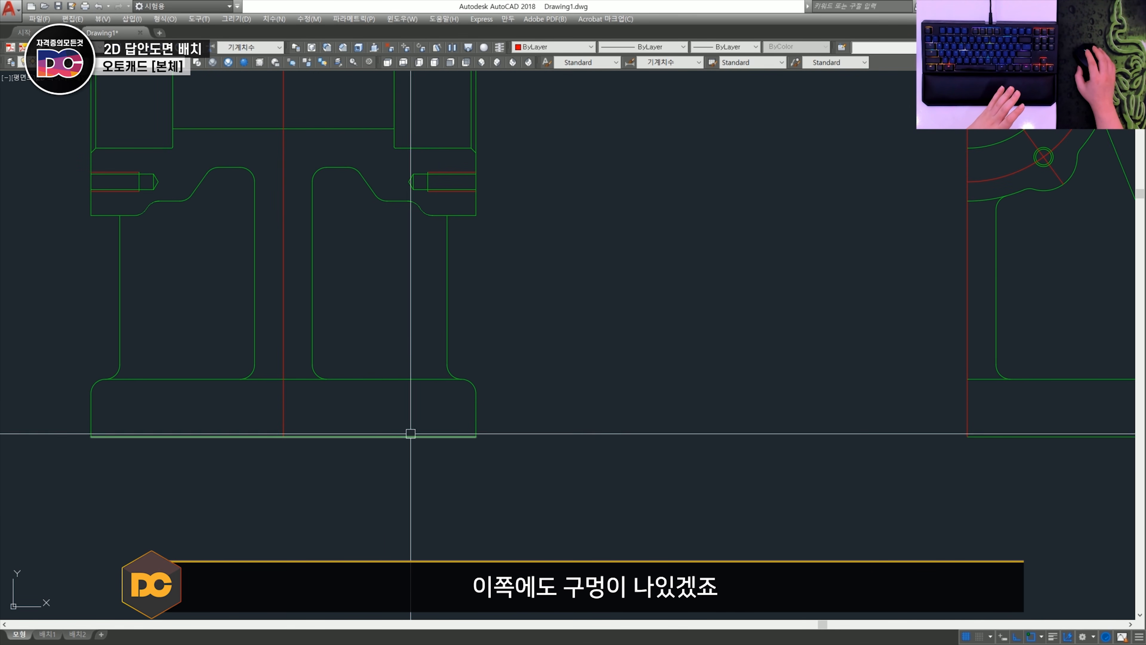
scroll(425, 405, down, 2)
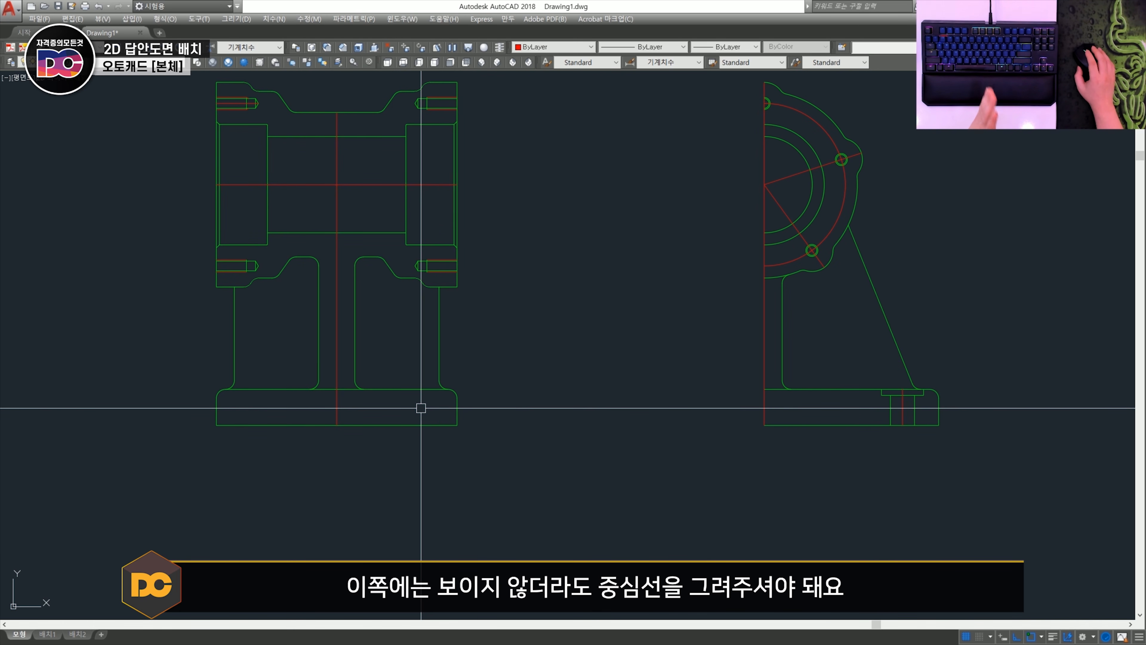
scroll(417, 410, up, 3)
scroll(471, 415, down, 3)
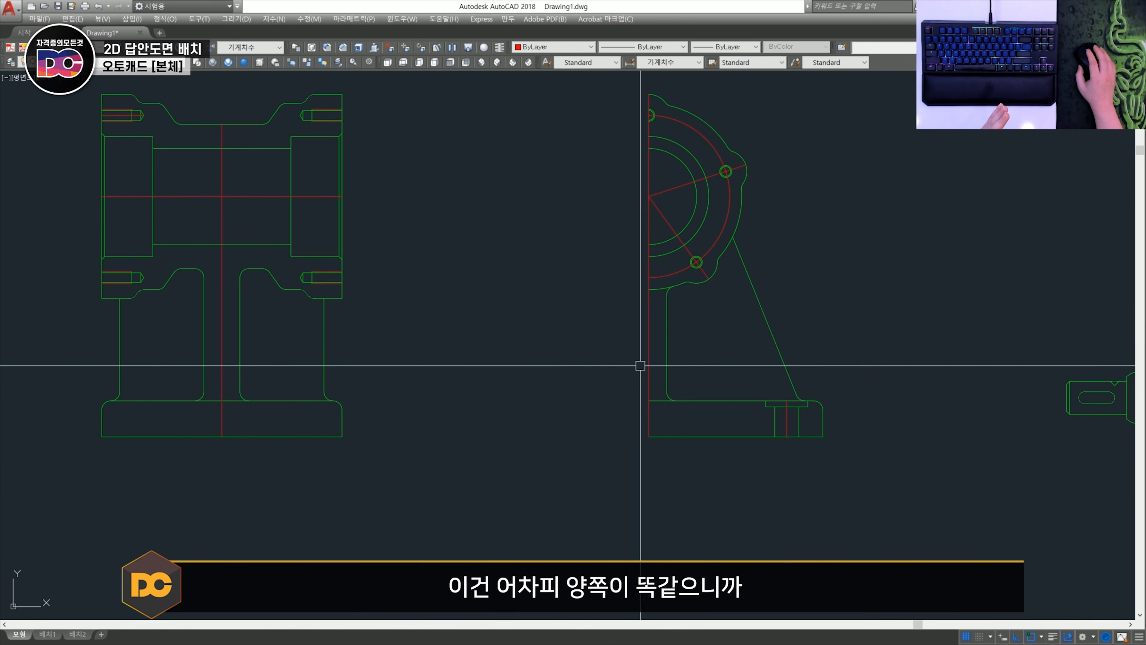
scroll(787, 420, up, 2)
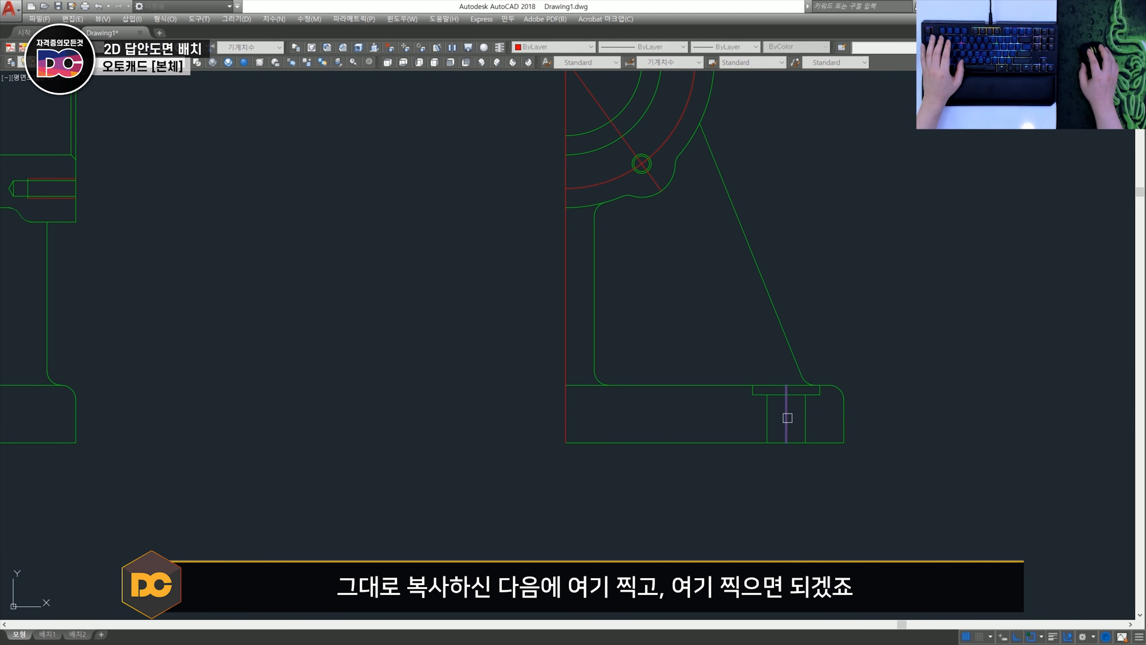
click(788, 418)
key(space)
click(839, 442)
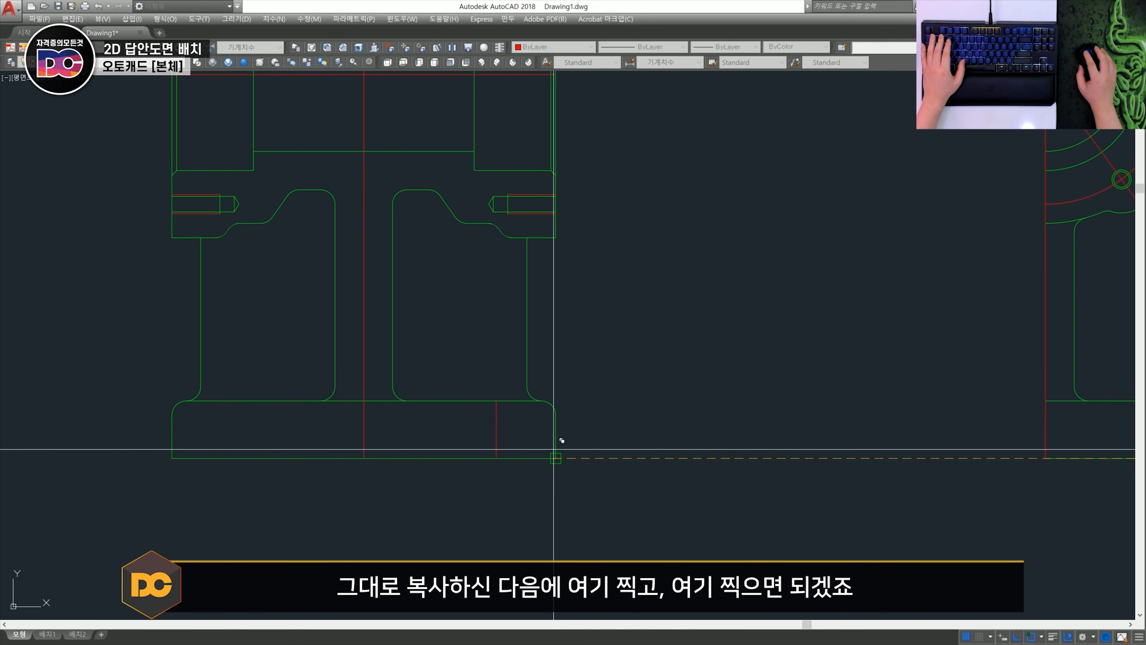
scroll(559, 451, down, 3)
scroll(480, 451, up, 2)
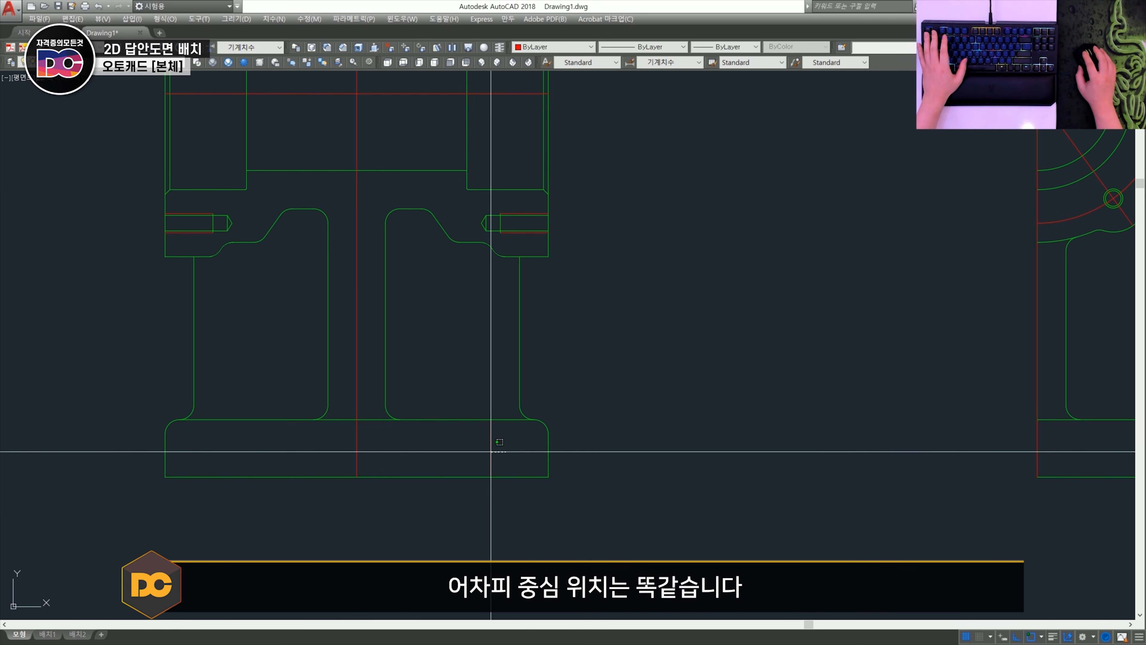
- Mirror the copied hole centreline about the section view's vertical centreline
text(mi)
key(space)
click(516, 455)
click(466, 439)
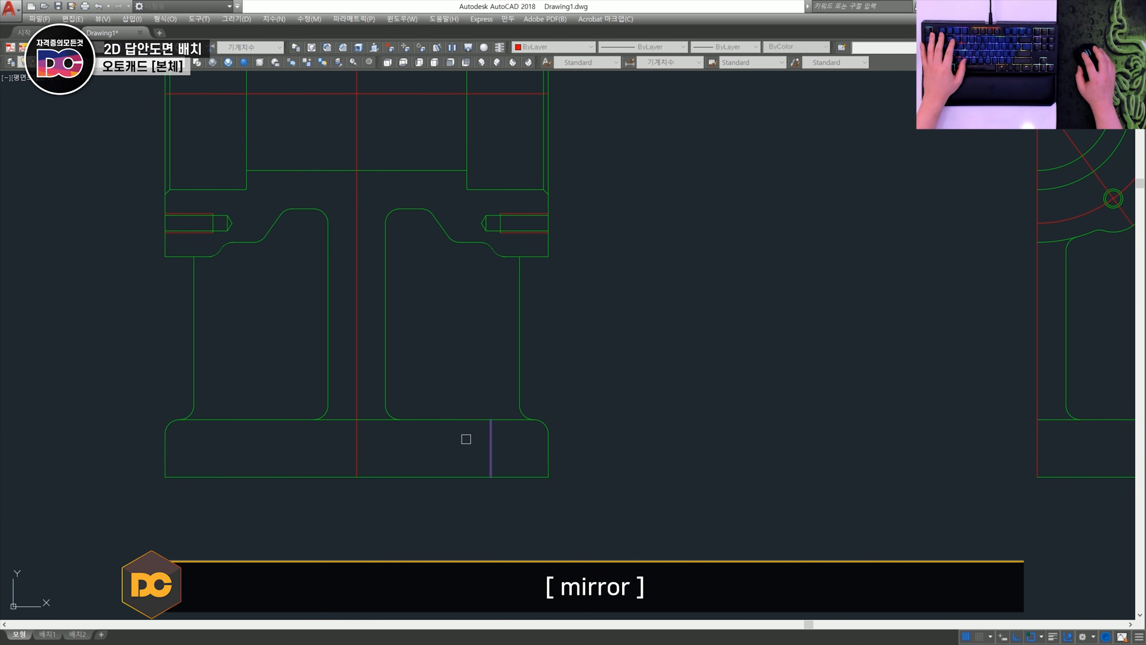
key(space)
click(357, 418)
click(359, 469)
scroll(405, 462, down, 3)
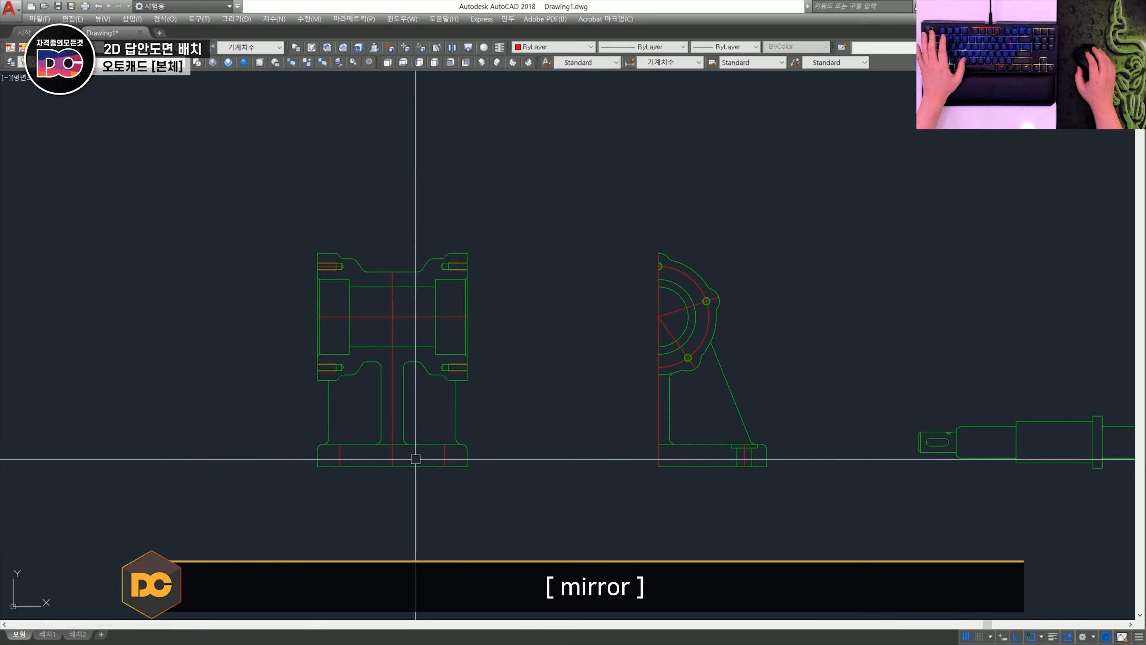
scroll(414, 460, up, 2)
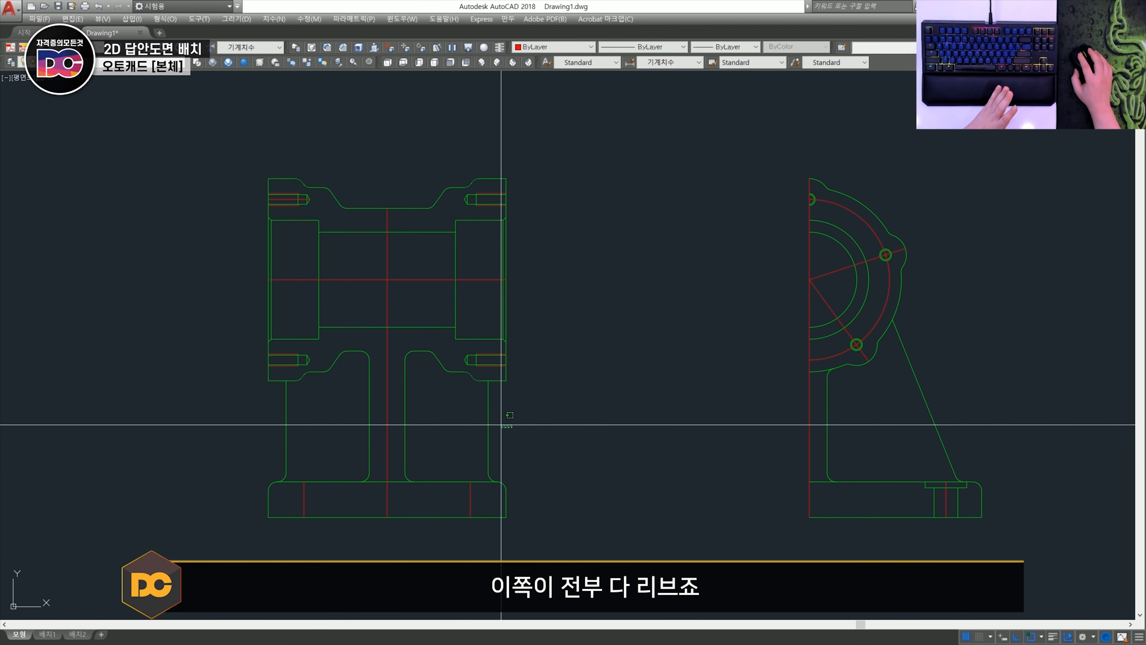
click(487, 425)
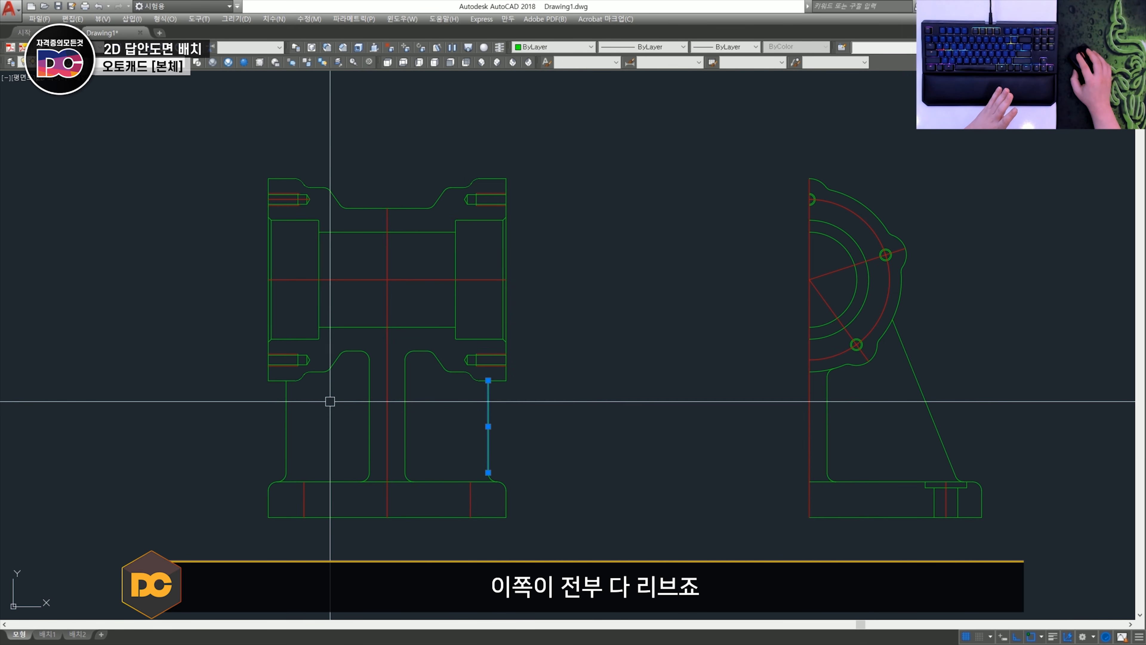
click(918, 385)
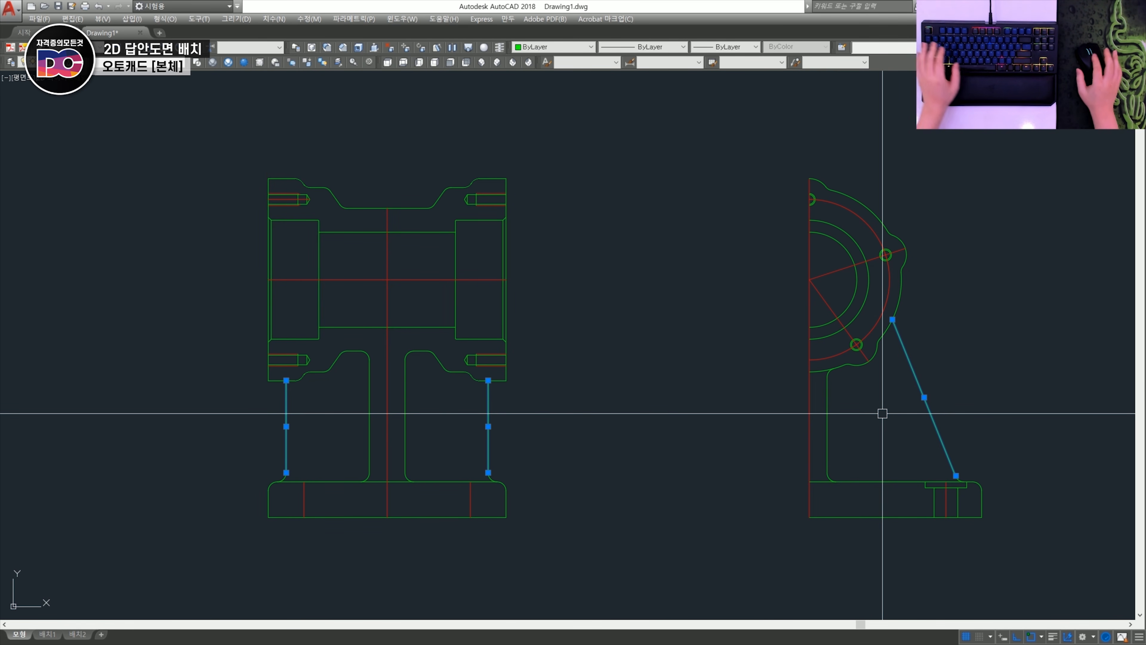
key(Escape)
- Draw a rough horizontal line across the right rib's outer edge in the section view
scroll(518, 428, up, 2)
middle_drag(518, 428, 617, 413)
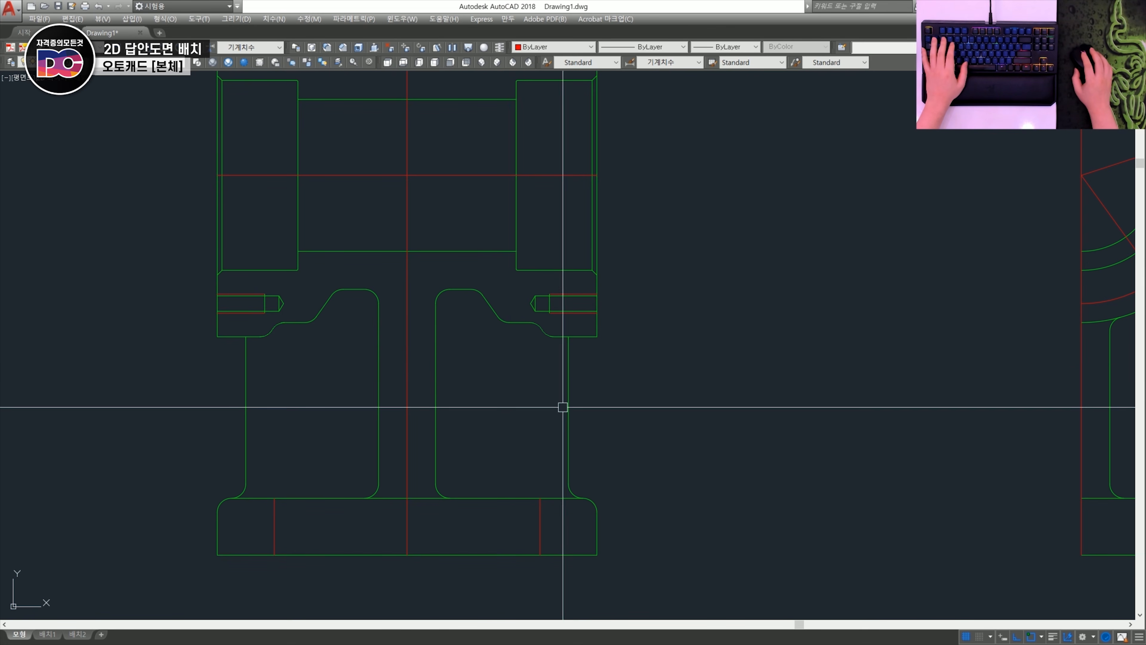
scroll(573, 411, up, 2)
text(l)
key(space)
click(446, 407)
click(692, 419)
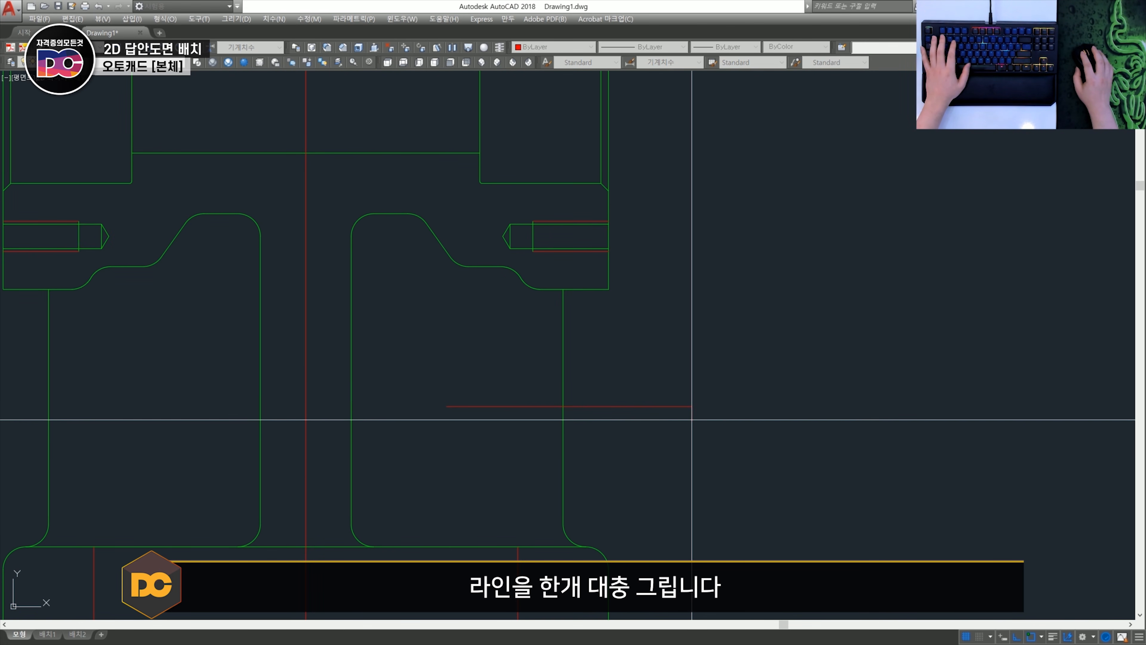
key(space)
- Examine the rib thickness in the section view and in the half side view
middle_drag(391, 476, 533, 405)
scroll(534, 405, down, 2)
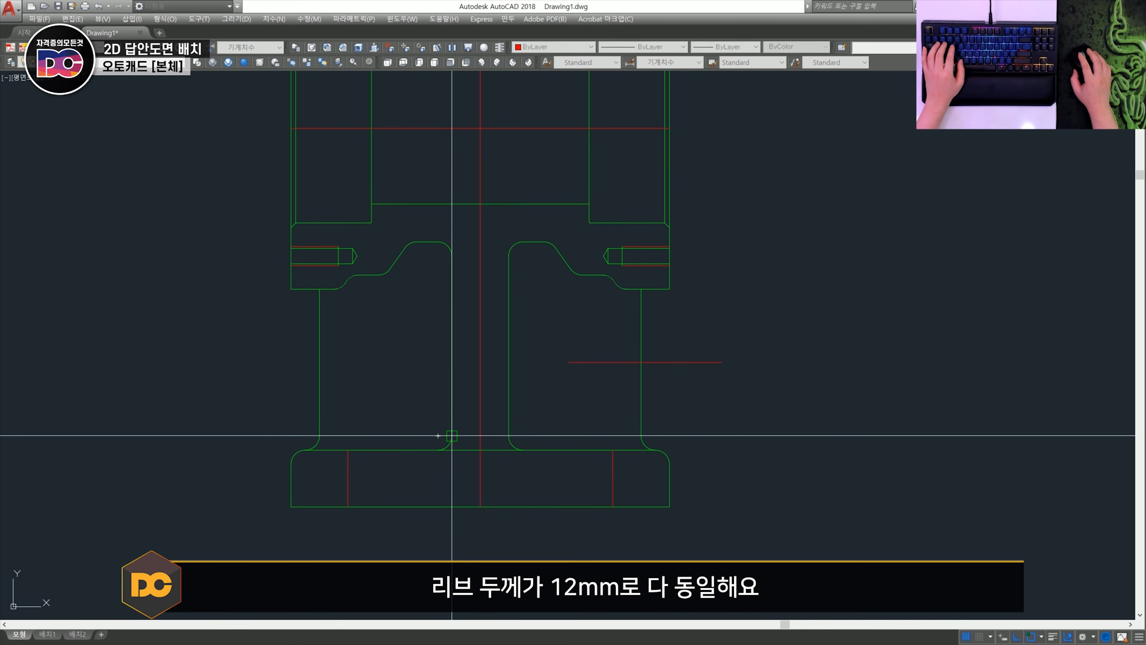
key(Escape)
scroll(498, 471, down, 2)
middle_drag(713, 463, 381, 515)
scroll(381, 515, up, 1)
key(space)
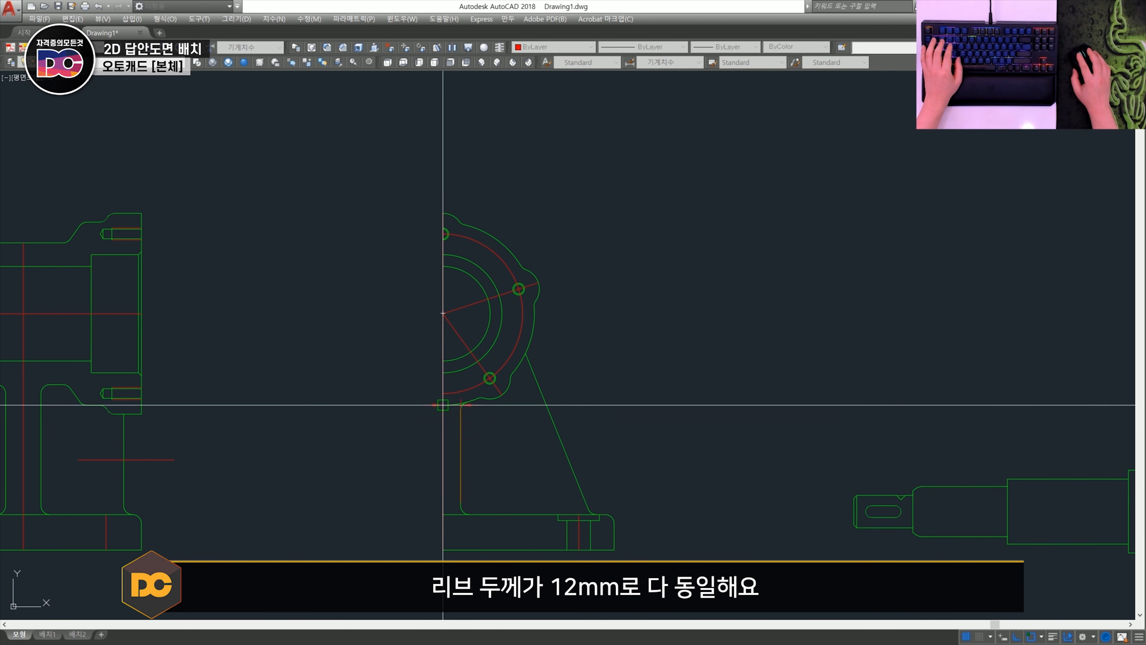
key(Escape)
middle_drag(259, 522, 622, 507)
scroll(472, 459, up, 4)
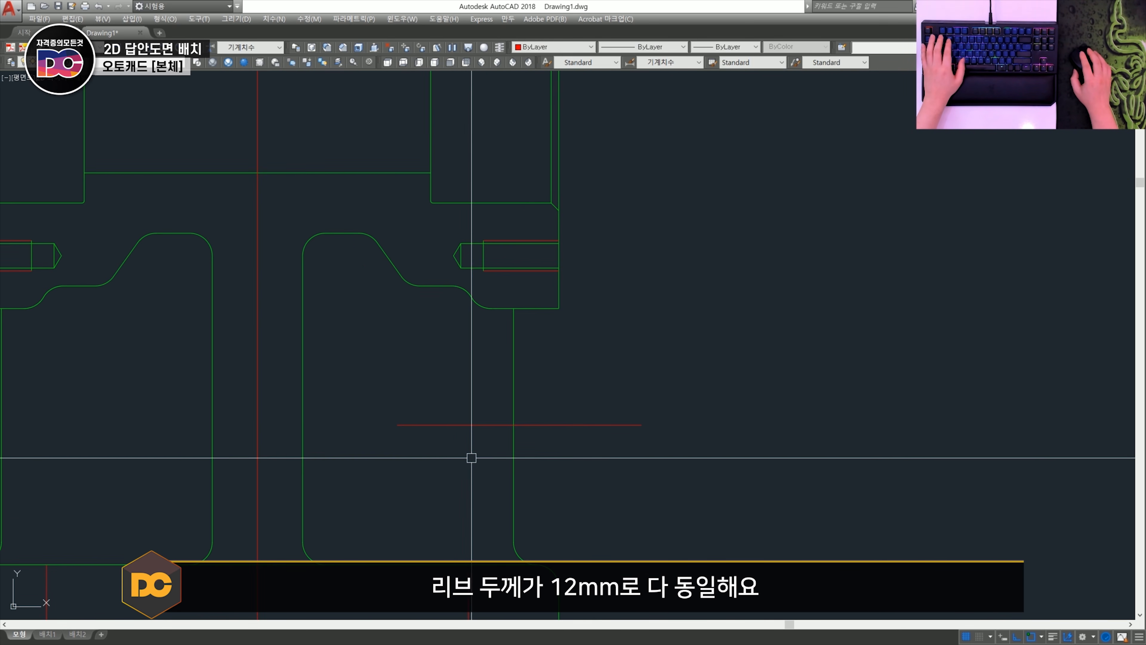
- Offset the horizontal line across the right rib by 6 mm both upward and downward
text(o)
key(space)
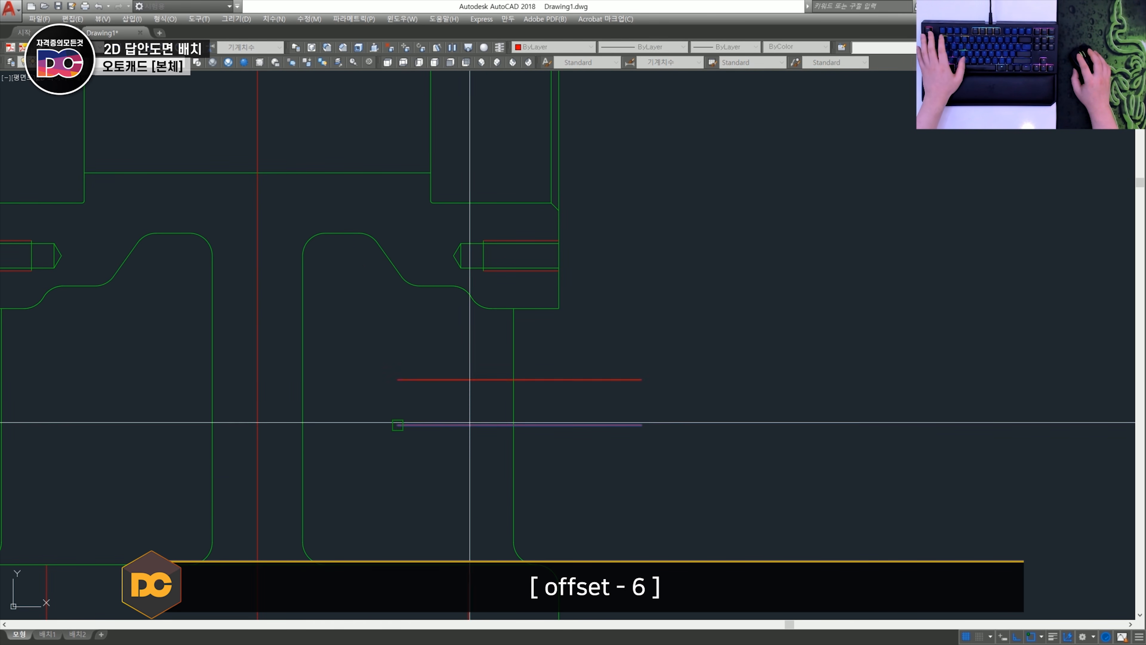
click(501, 452)
key(Escape)
- Trim the three horizontal lines where they extend beyond the right rib's outer edge
text(tr)
key(space)
key(space)
click(663, 497)
click(566, 351)
key(Escape)
- Draw a circle of radius 3 mm tangent to the upper horizontal line and the right rib's outer edge
scroll(468, 407, up, 2)
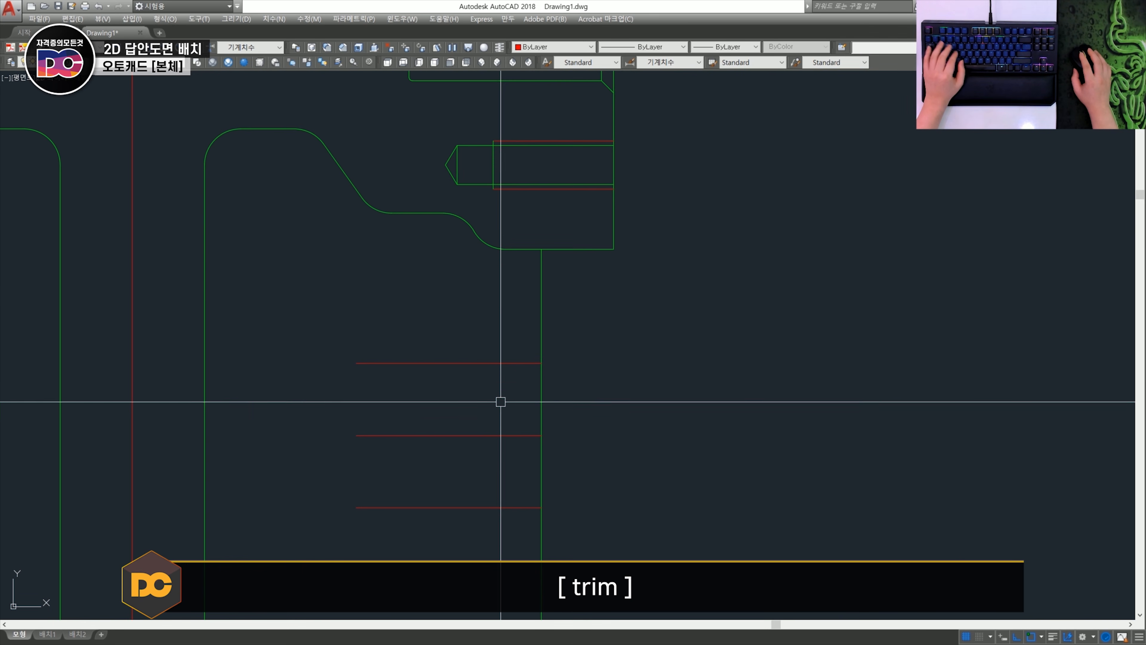
text(c)
key(space)
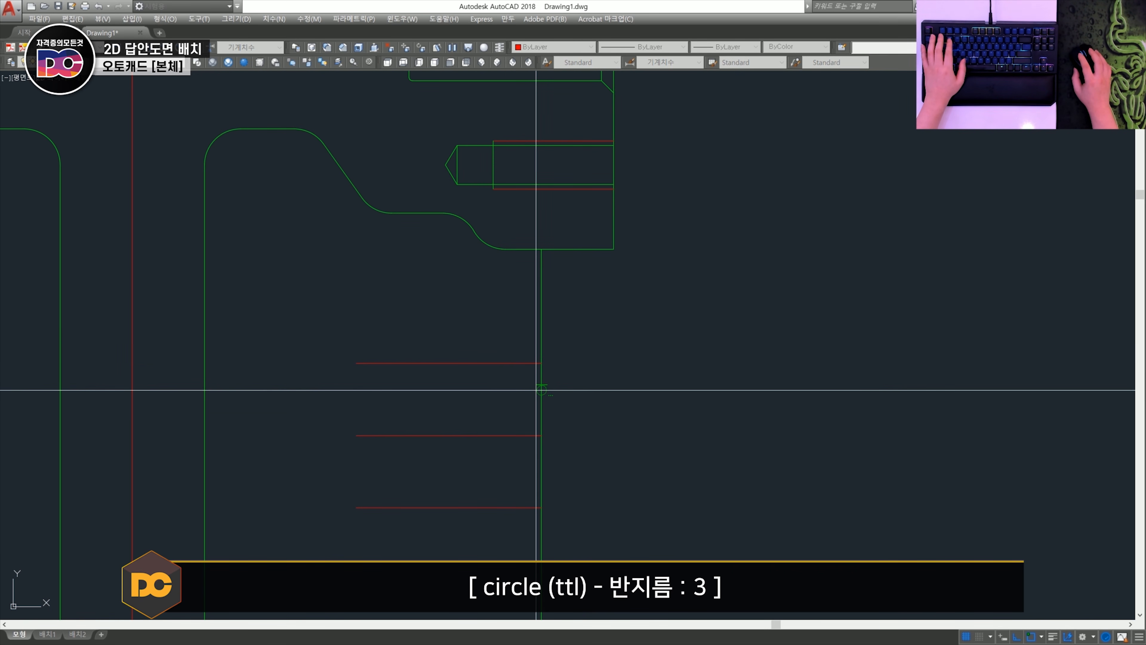
text(3)
key(space)
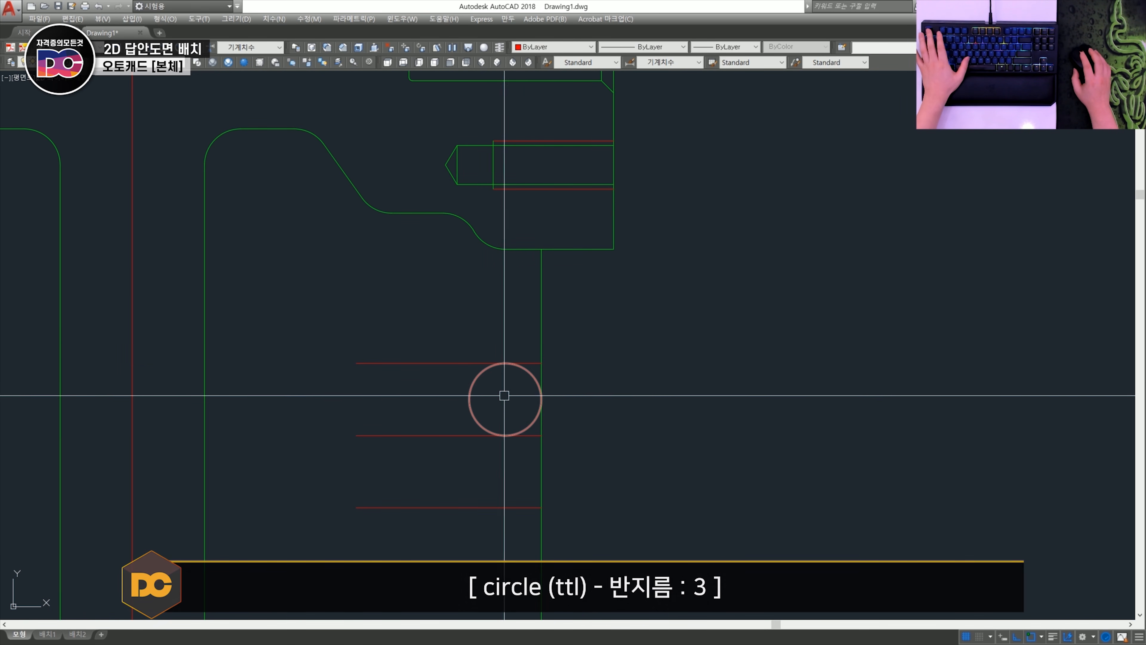
- Trim the tangent circle down to a corner arc and mirror the arc about the middle horizontal line
text(tr)
key(space)
key(space)
click(483, 382)
click(463, 398)
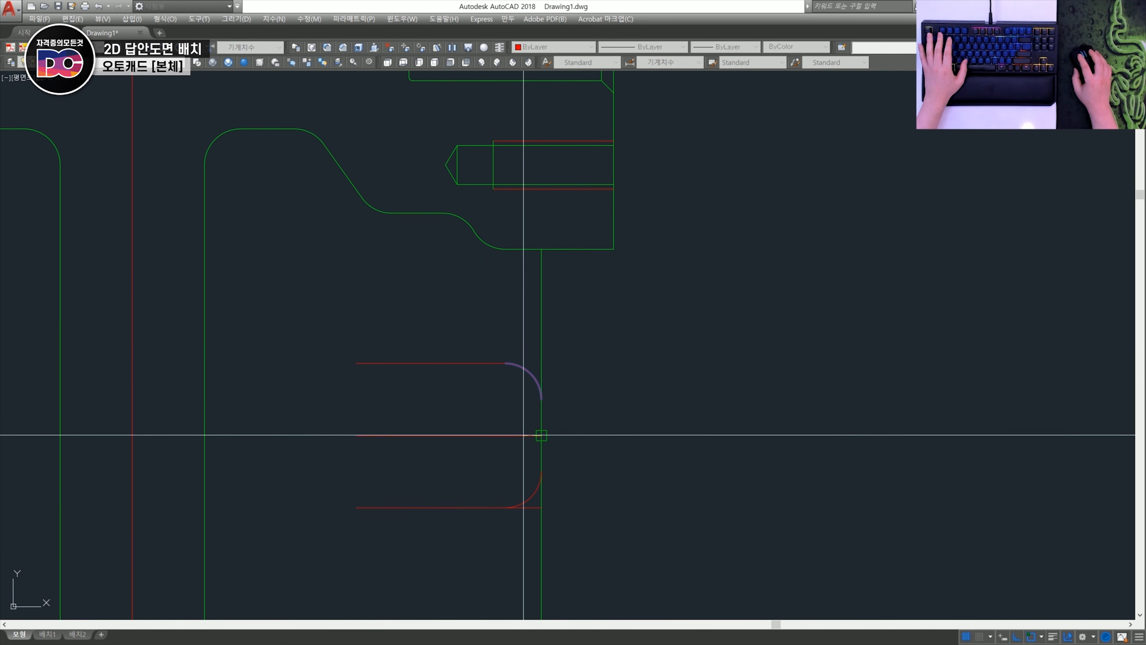
key(space)
- Trim the lower horizontal line's end beyond the rounded corner of the rib section
scroll(537, 516, up, 2)
text(tr)
key(space)
key(space)
click(545, 502)
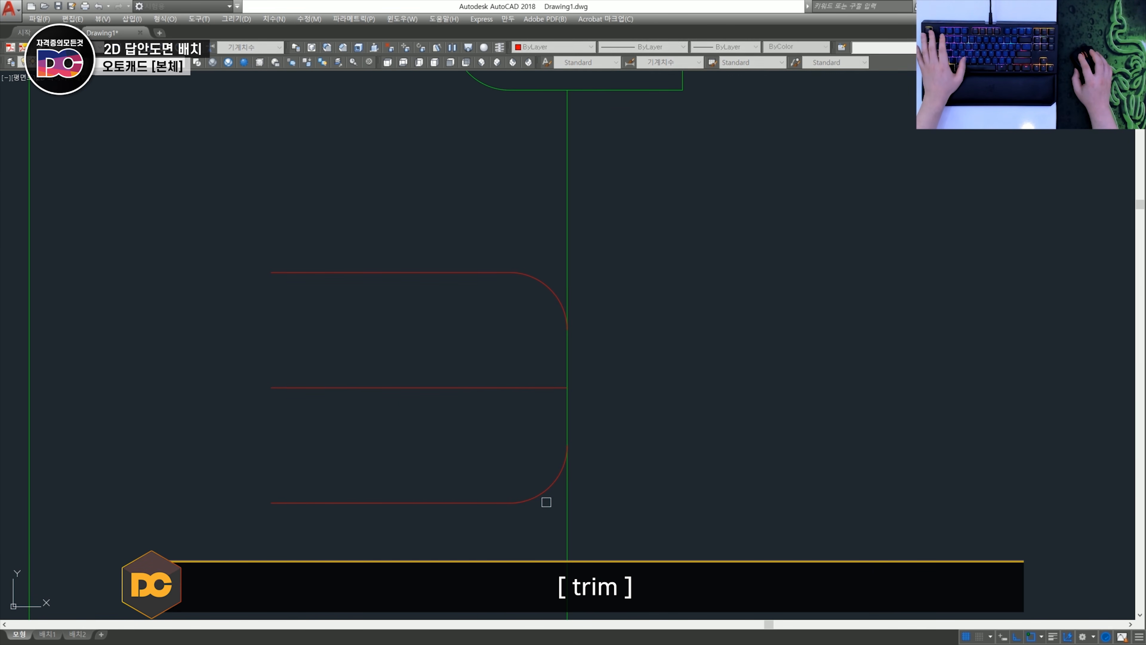
key(space)
- Close the open left end of the rib section with a vertical line between the outer horizontal lines
scroll(545, 502, down, 2)
middle_drag(545, 502, 668, 497)
text(l)
click(497, 353)
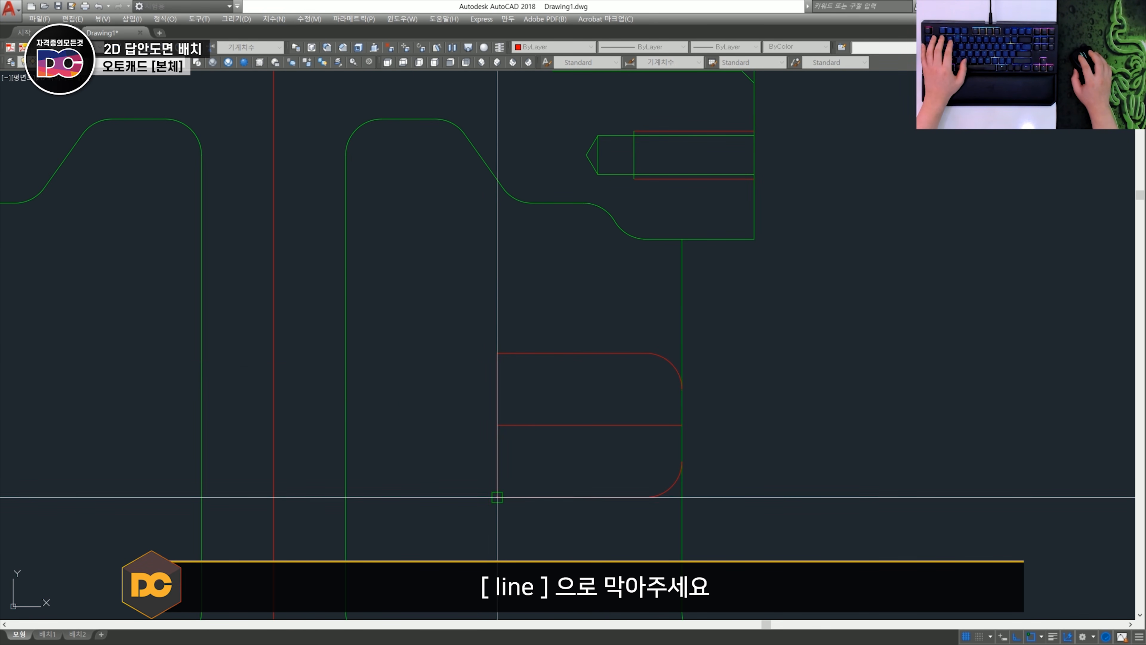
click(497, 497)
key(space)
- Draw a line from inside the rib perpendicular to its slanted edge in the half side view
scroll(569, 467, down, 3)
middle_drag(812, 432, 418, 388)
scroll(536, 415, up, 4)
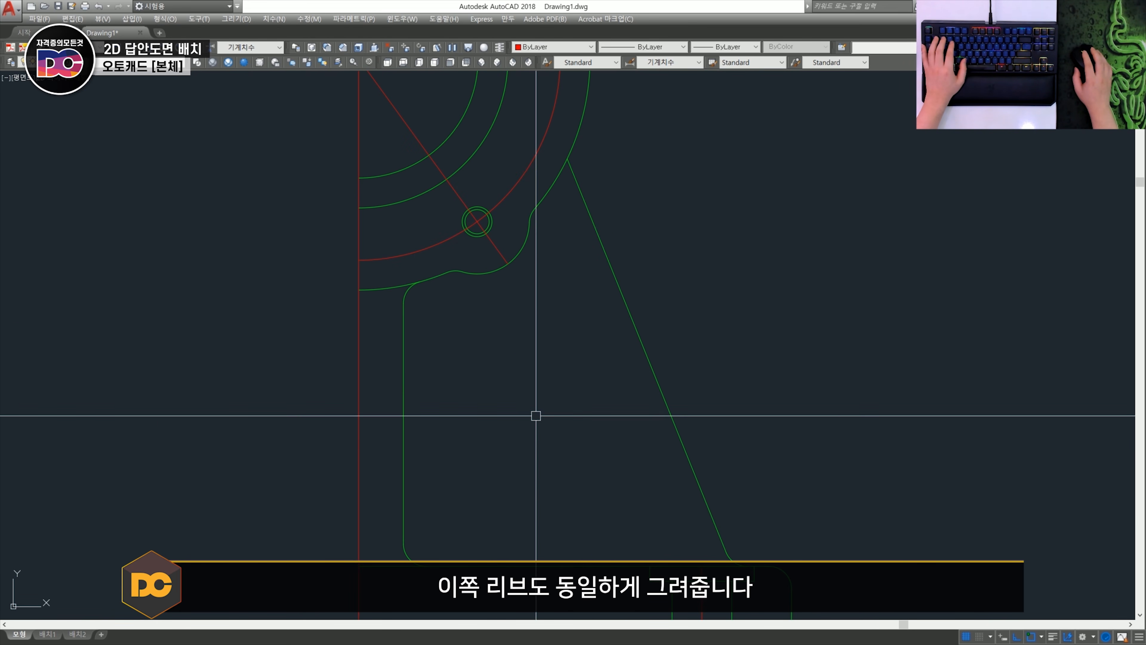
scroll(593, 415, up, 2)
middle_drag(585, 420, 529, 416)
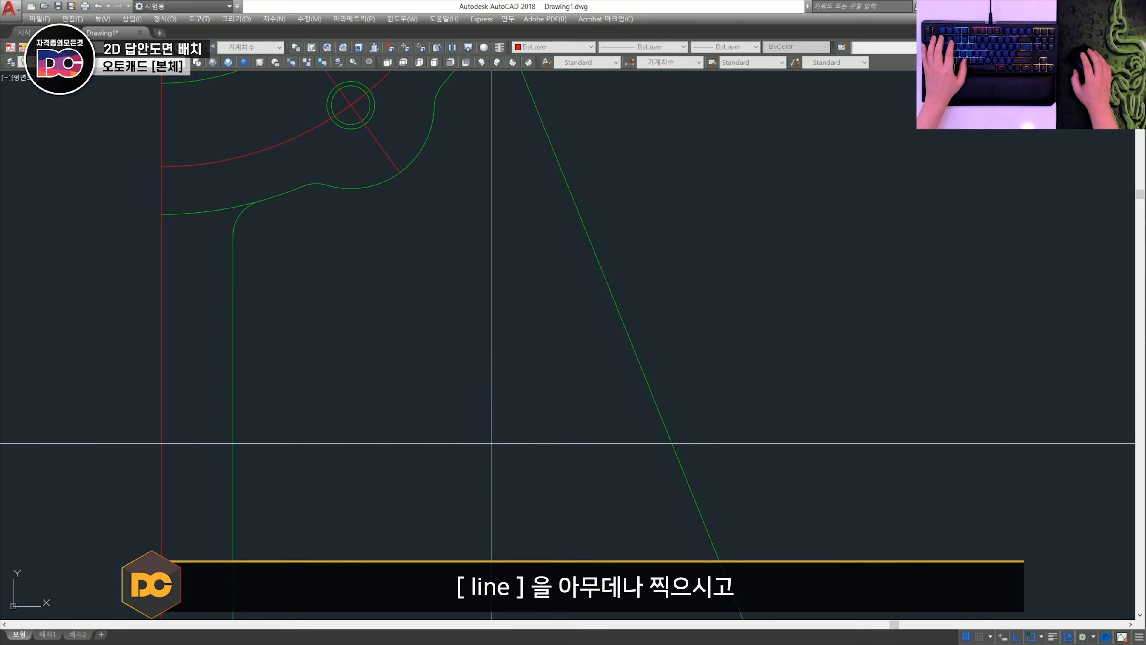
click(496, 448)
shift+right_click(576, 398)
click(604, 317)
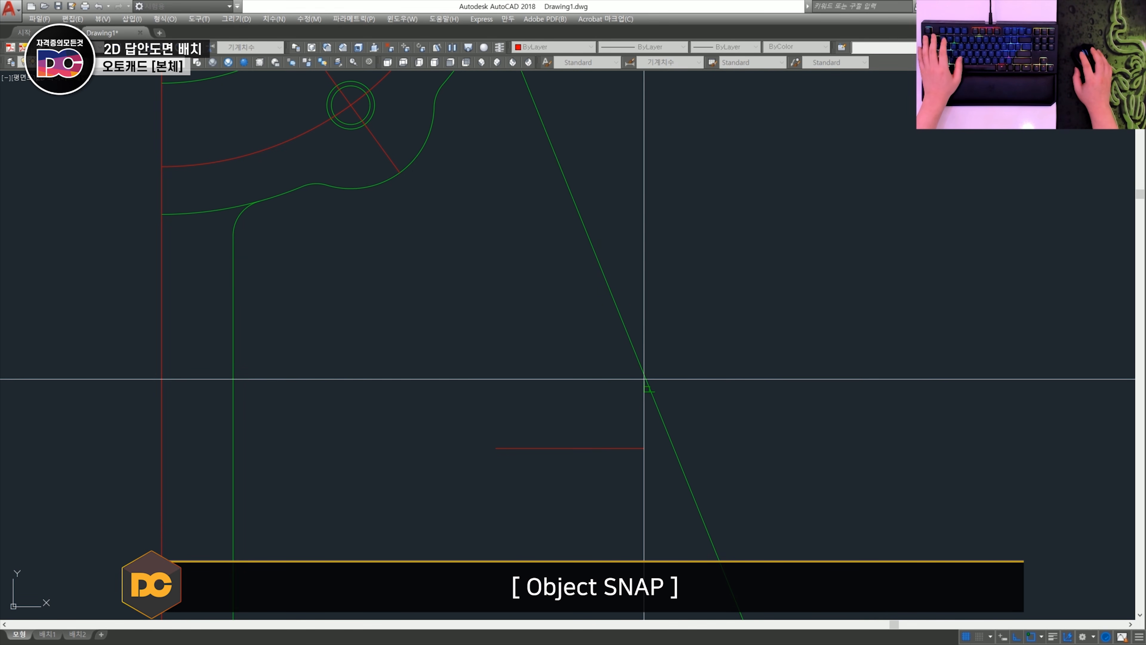
click(644, 378)
key(Return)
- Offset the perpendicular line by 6 mm to both sides along the slanted rib edge
middle_drag(593, 435, 577, 421)
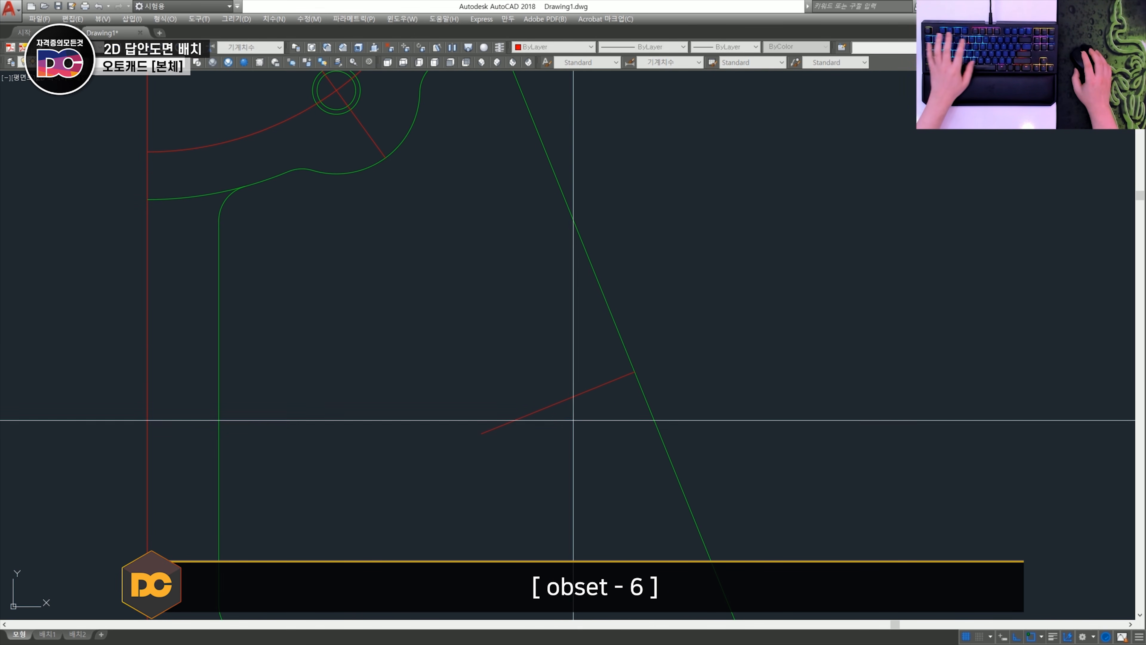
click(590, 426)
key(space)
- Draw a circle of radius 3 mm tangent to the upper offset line and the slanted rib edge
text(c)
key(space)
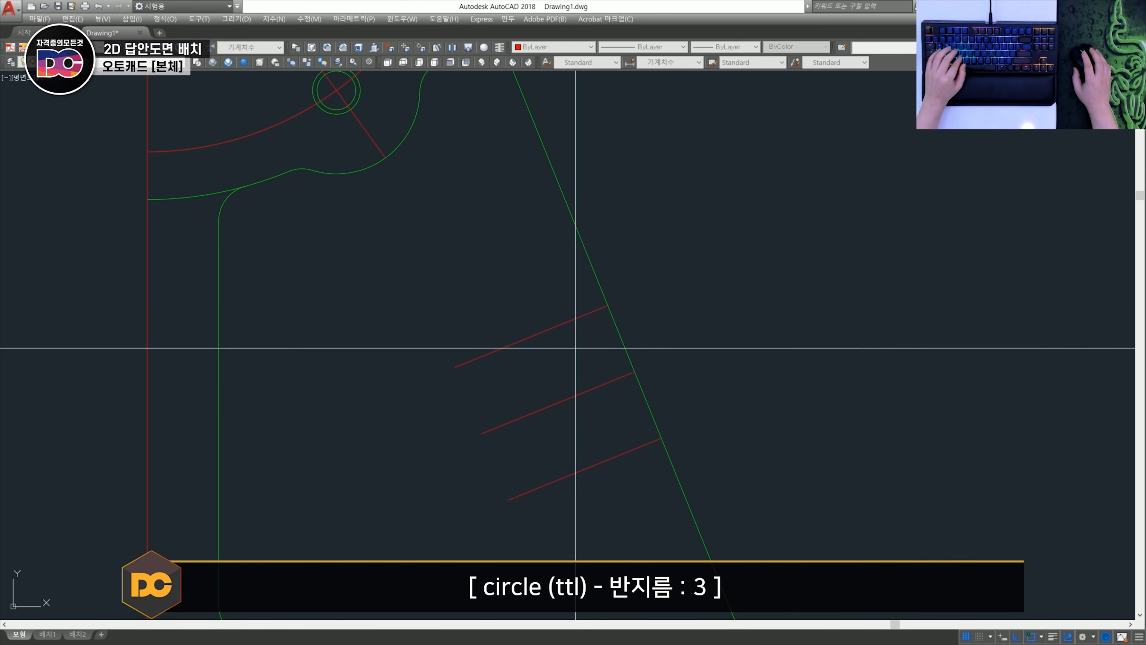
text(t)
key(space)
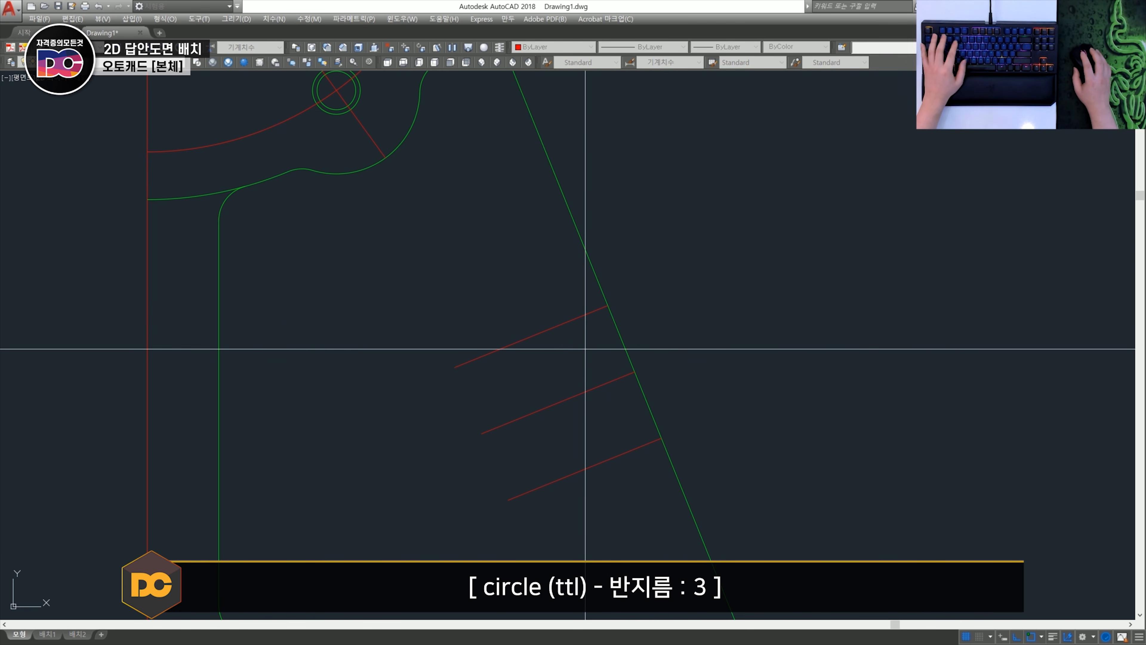
text(3)
key(space)
- Trim the tangent circle and the surplus line end to leave a rounded upper corner on the slanted rib section
scroll(592, 341, up, 3)
text(tr)
key(space)
key(space)
click(600, 264)
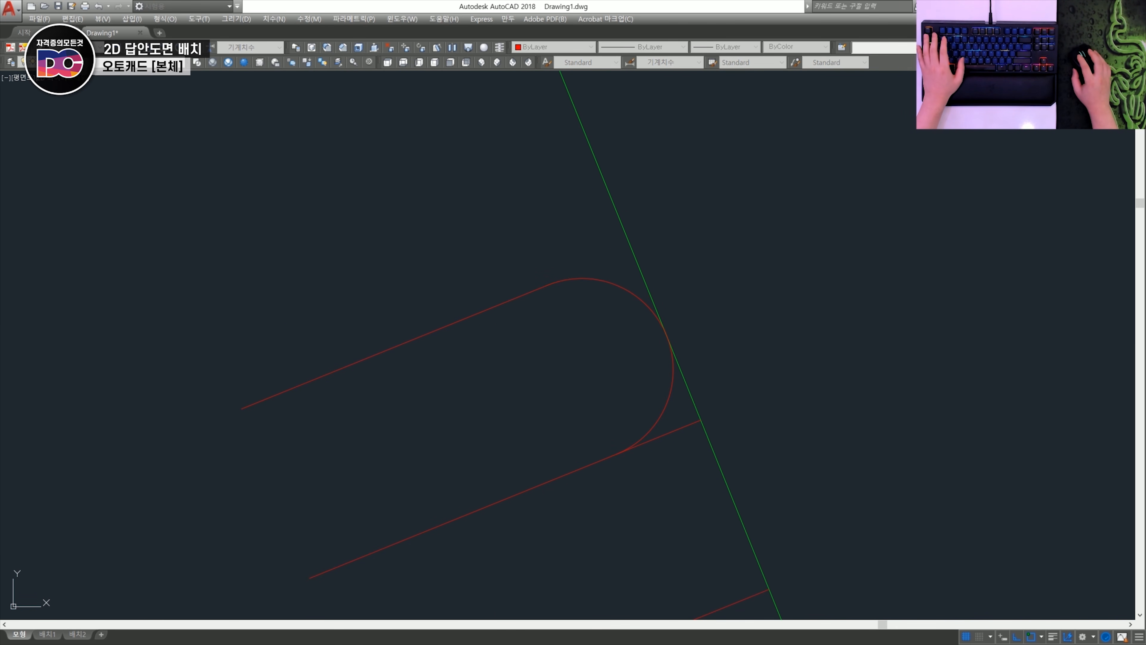
click(648, 403)
key(space)
scroll(637, 409, down, 3)
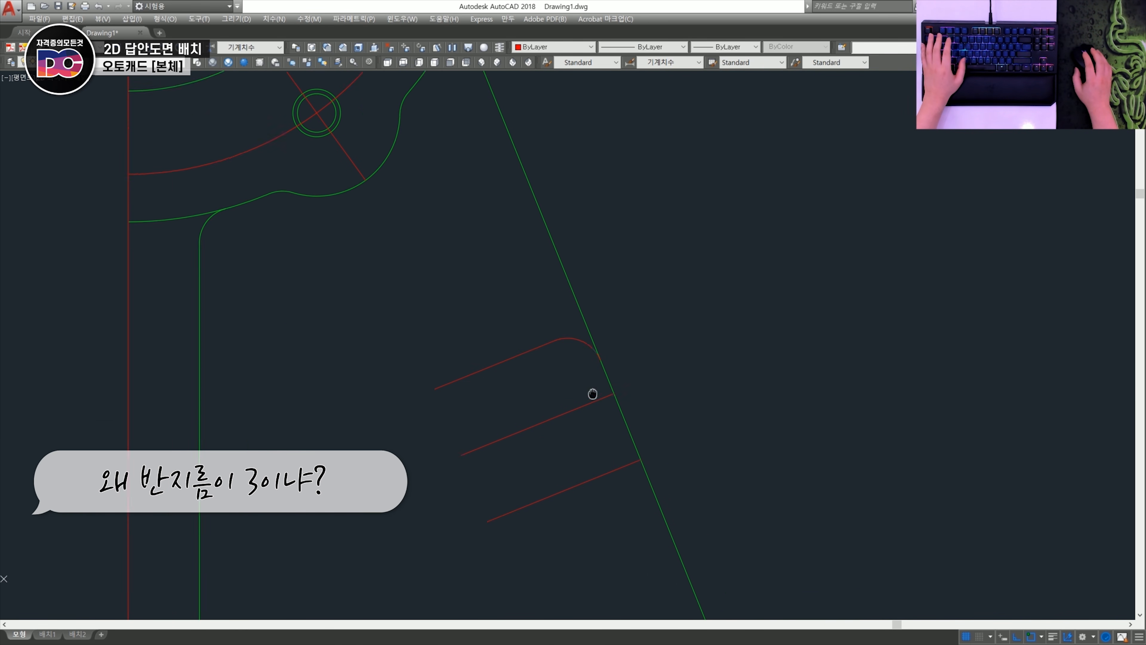
- Mirror the rounded corner arc about the rib section's middle line, keeping the original
scroll(523, 329, up, 3)
text(mi)
key(space)
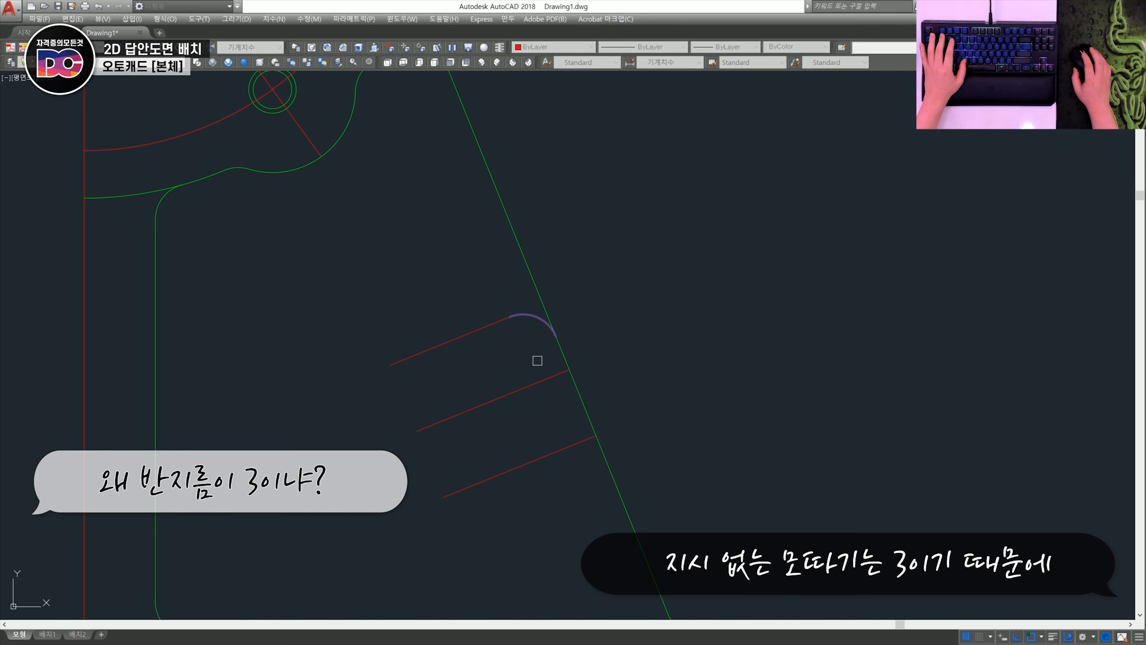
key(space)
click(568, 370)
click(417, 432)
key(space)
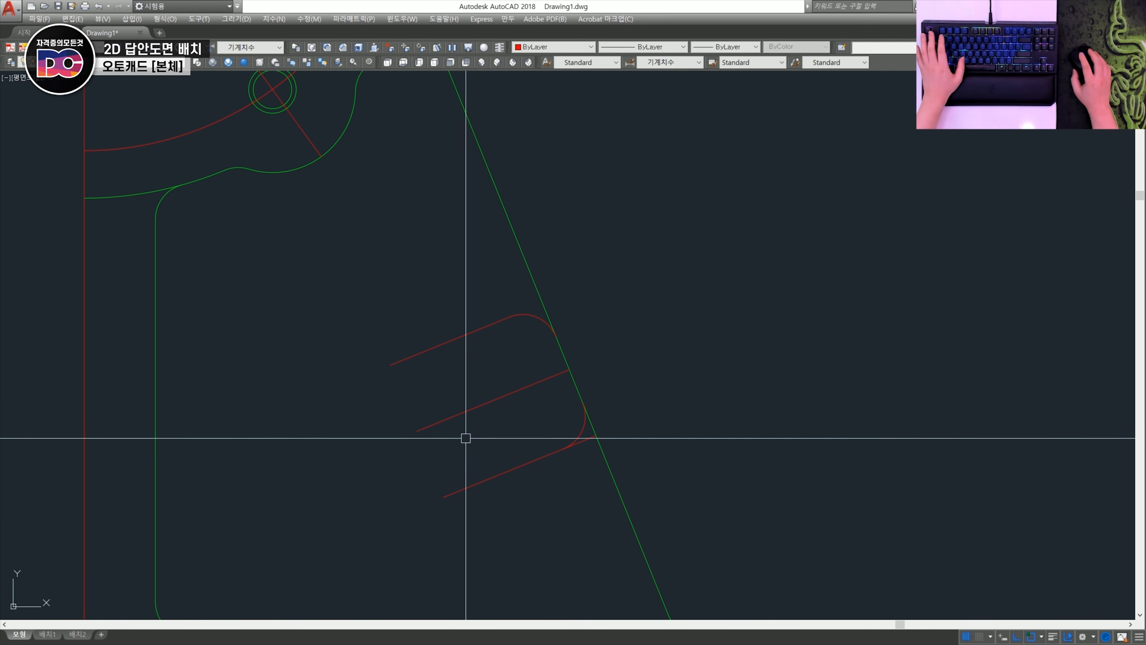
- Trim the lower line beyond the mirrored corner and close the rib section's open end with a line between the outer lines
scroll(585, 450, up, 3)
scroll(590, 430, down, 3)
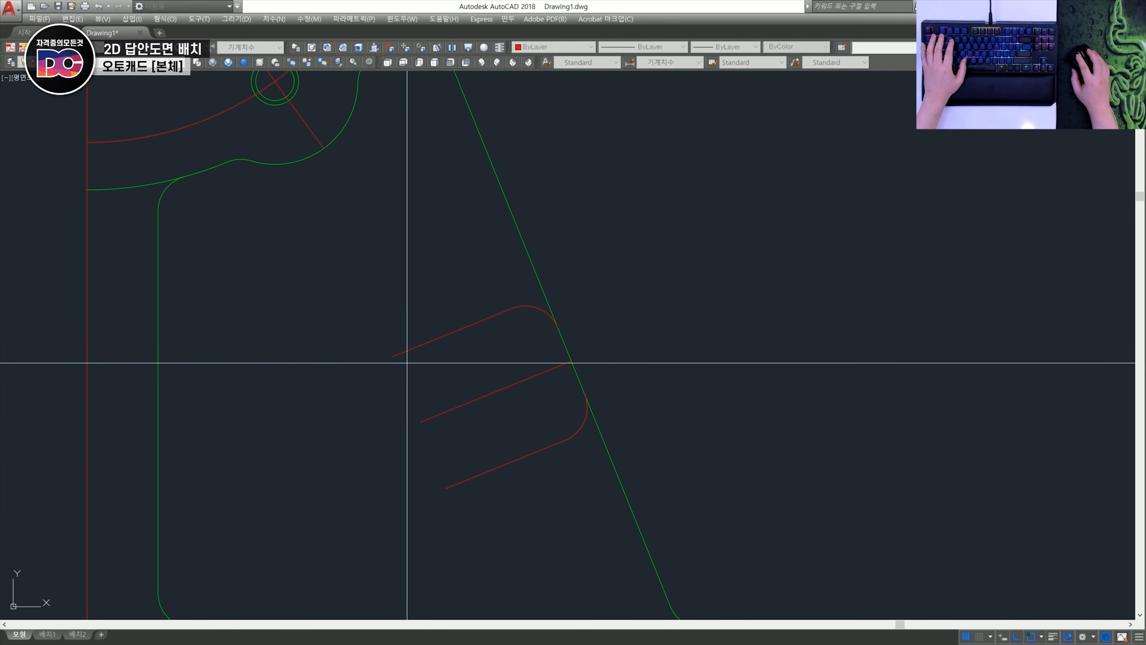
text(l)
key(space)
click(393, 358)
click(445, 487)
key(space)
scroll(517, 476, down, 8)
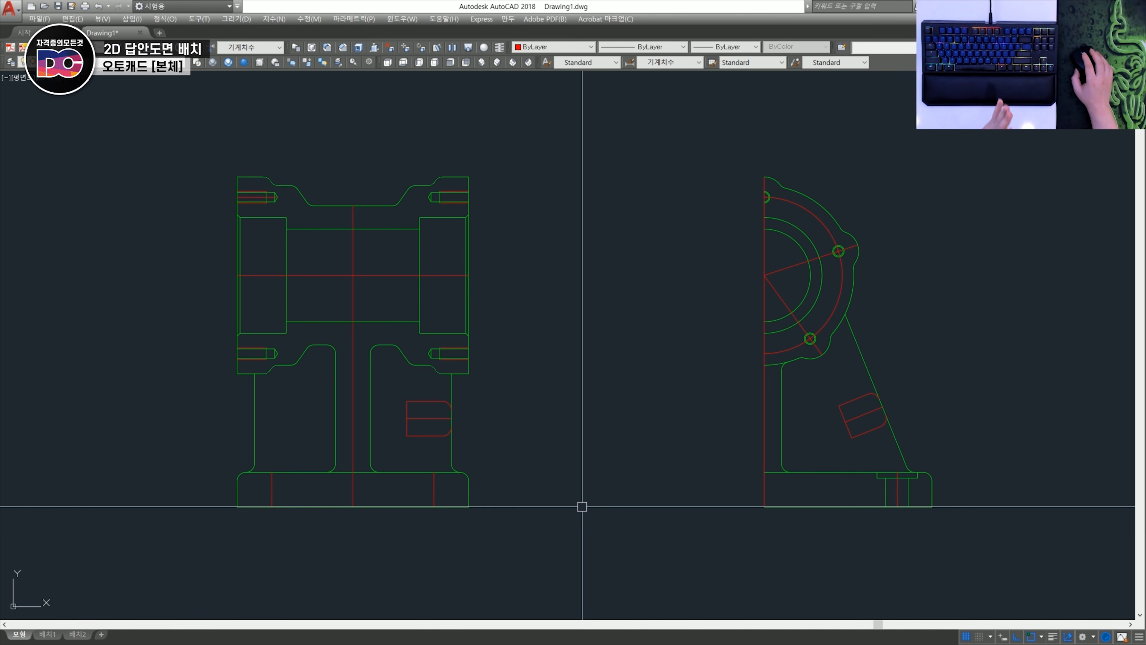
- Assign the centrelines of both views, including the bolt circle, hole and rib section axes, to the Center layer, leaving out the thread lines
click(897, 490)
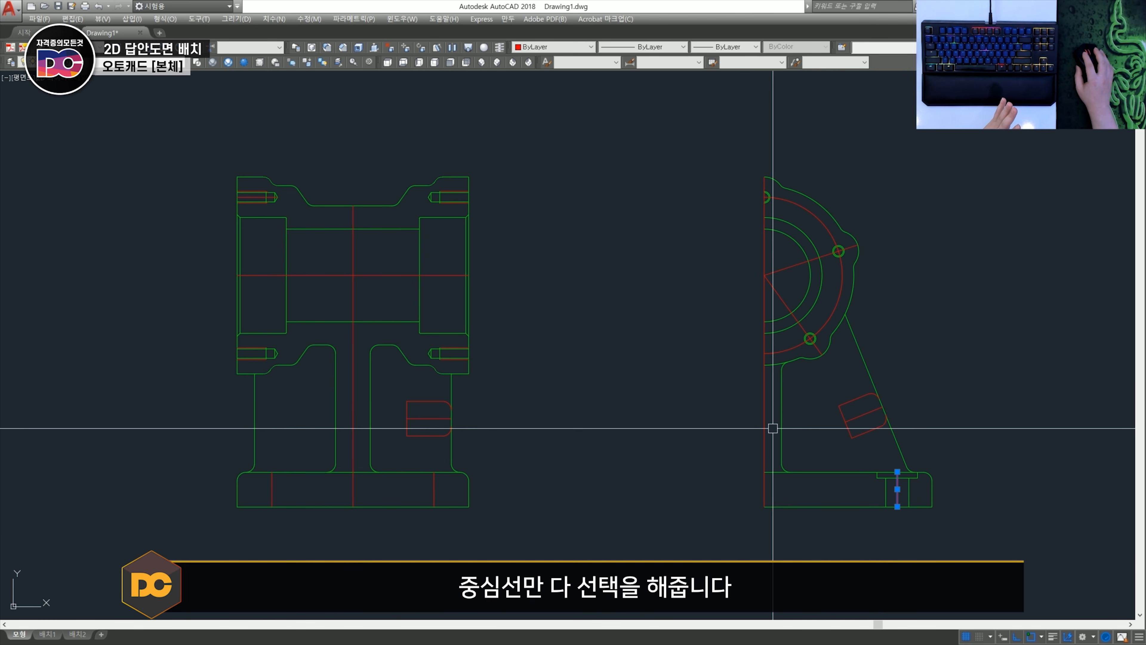
click(765, 422)
click(780, 269)
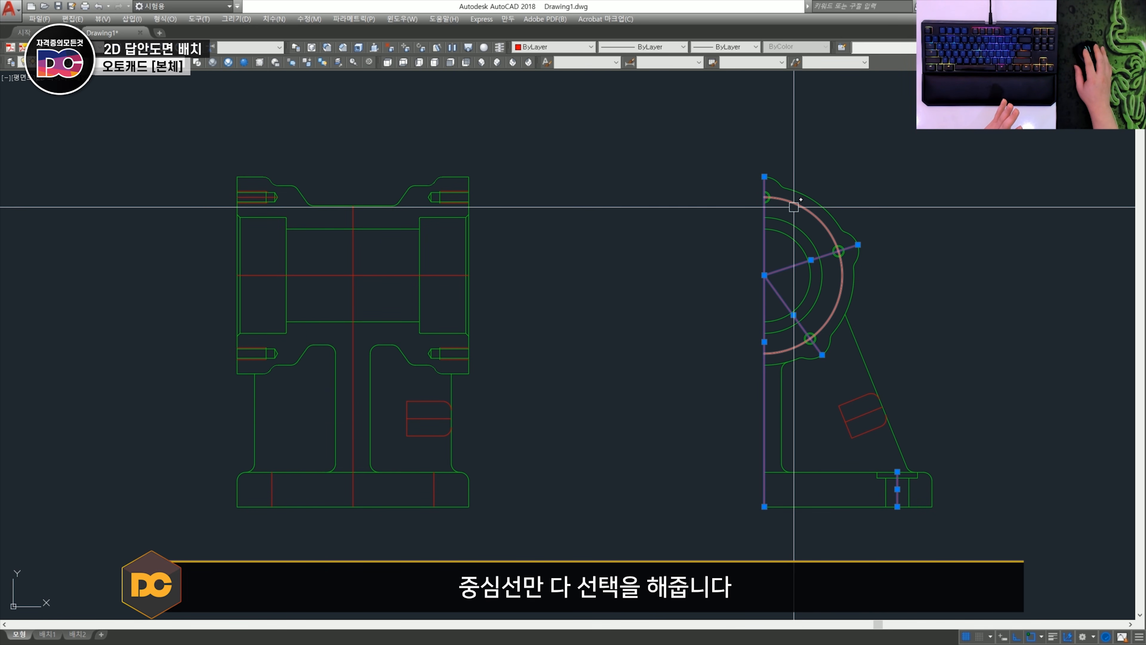
click(794, 204)
click(353, 290)
click(335, 276)
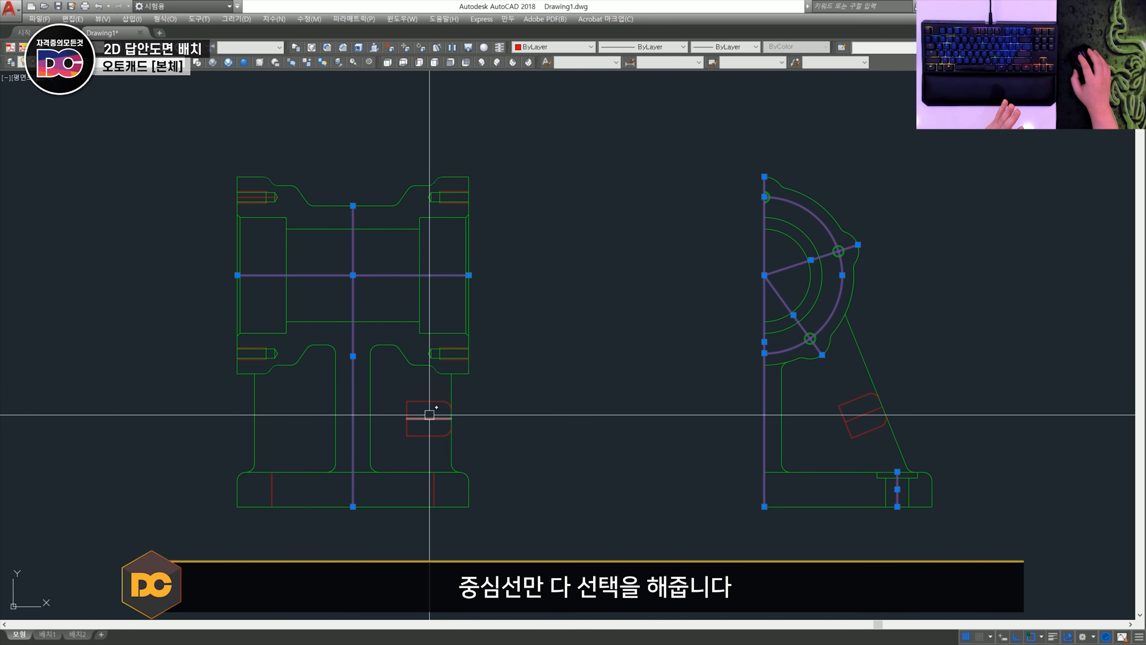
scroll(429, 418, up, 2)
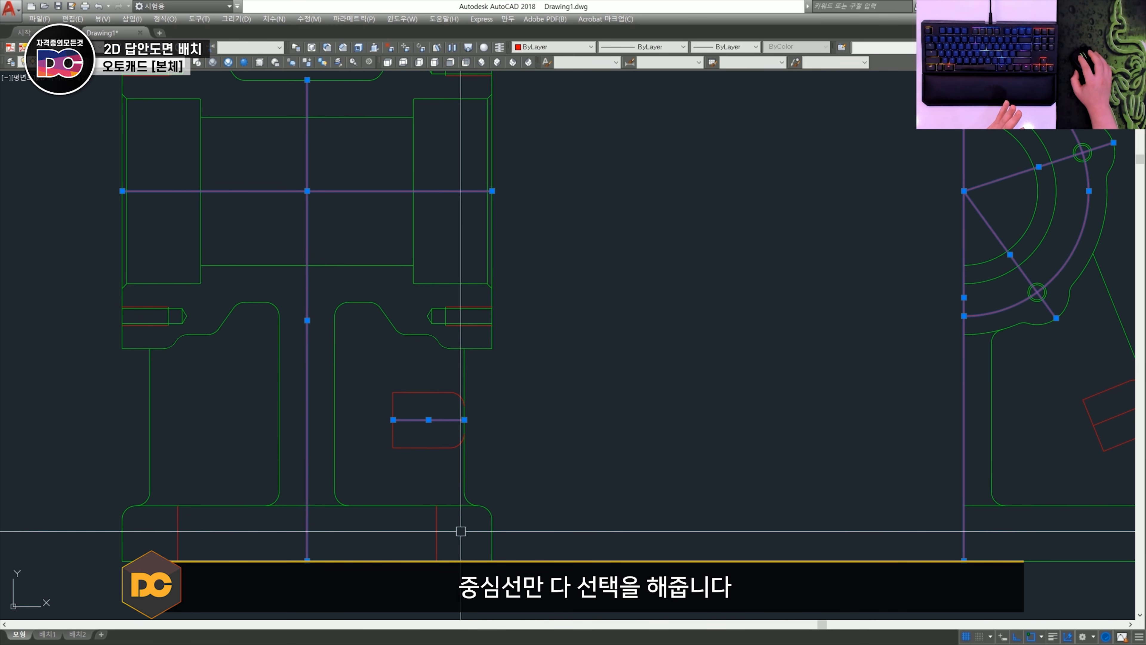
click(437, 533)
click(221, 538)
click(153, 534)
middle_drag(232, 421, 369, 642)
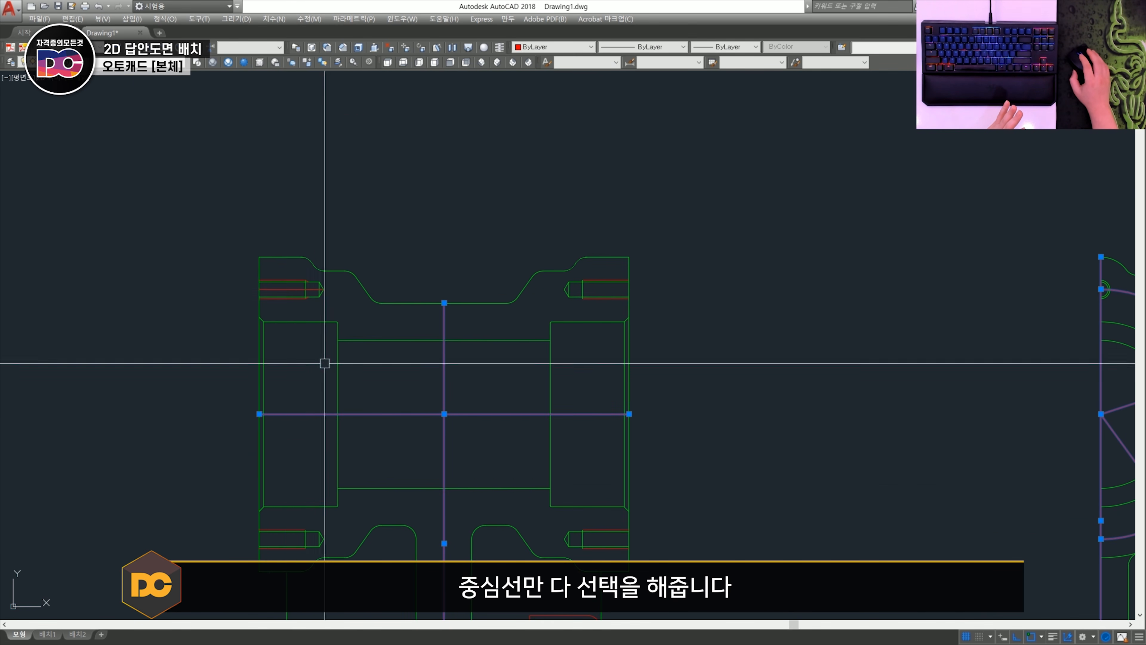
scroll(289, 271, up, 4)
scroll(291, 274, up, 4)
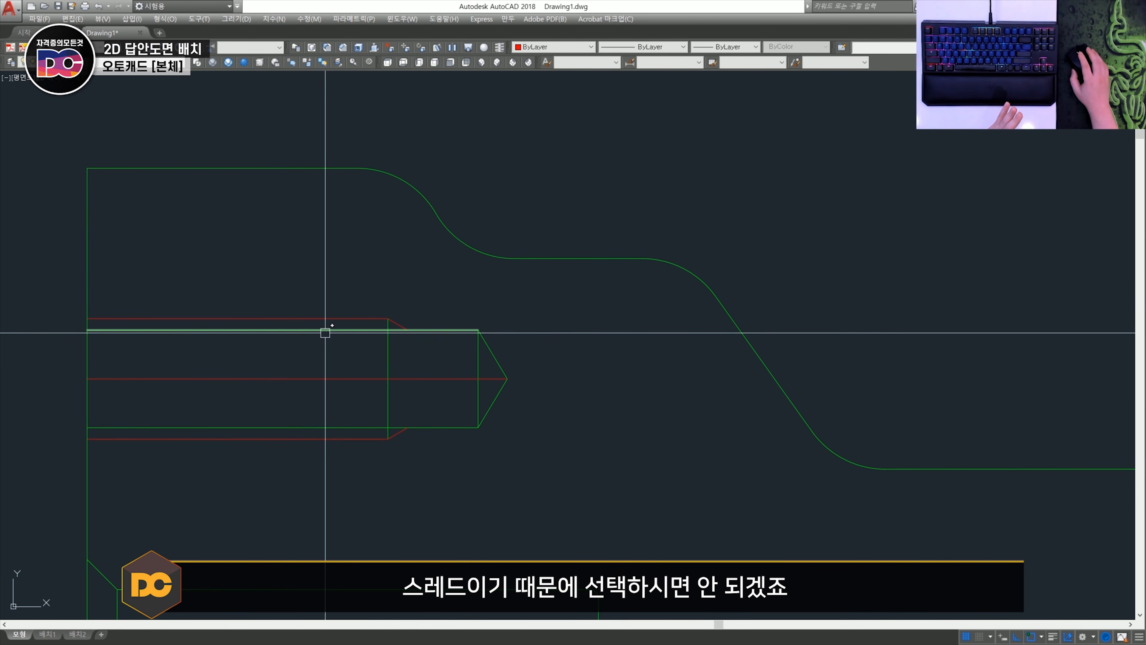
scroll(336, 325, down, 9)
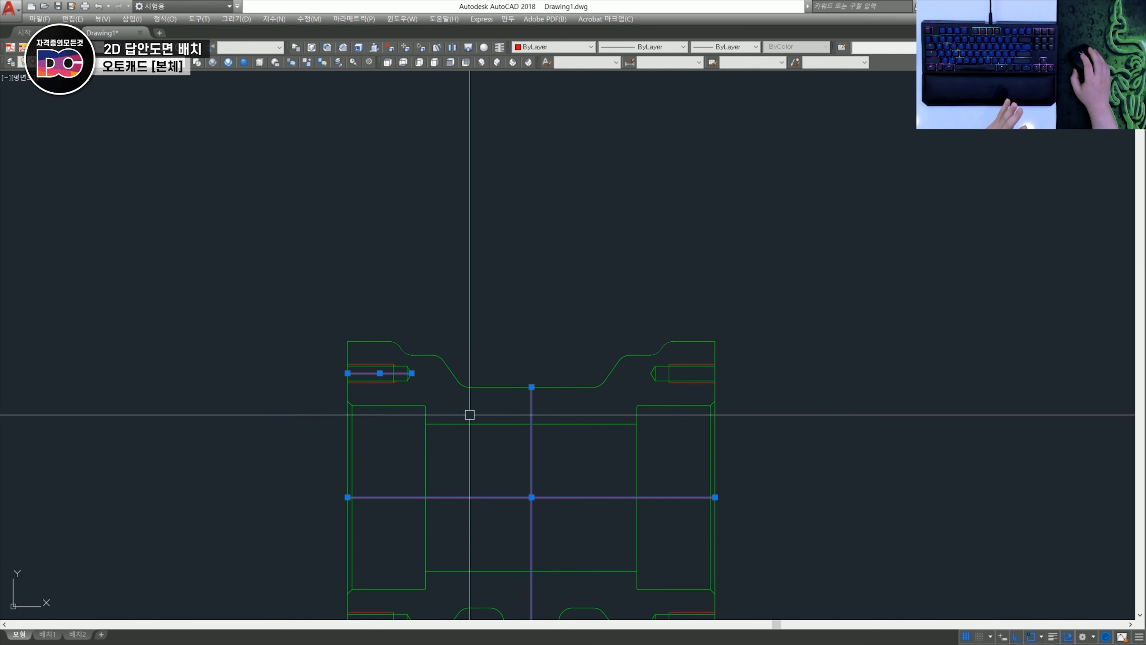
middle_drag(557, 408, 489, 371)
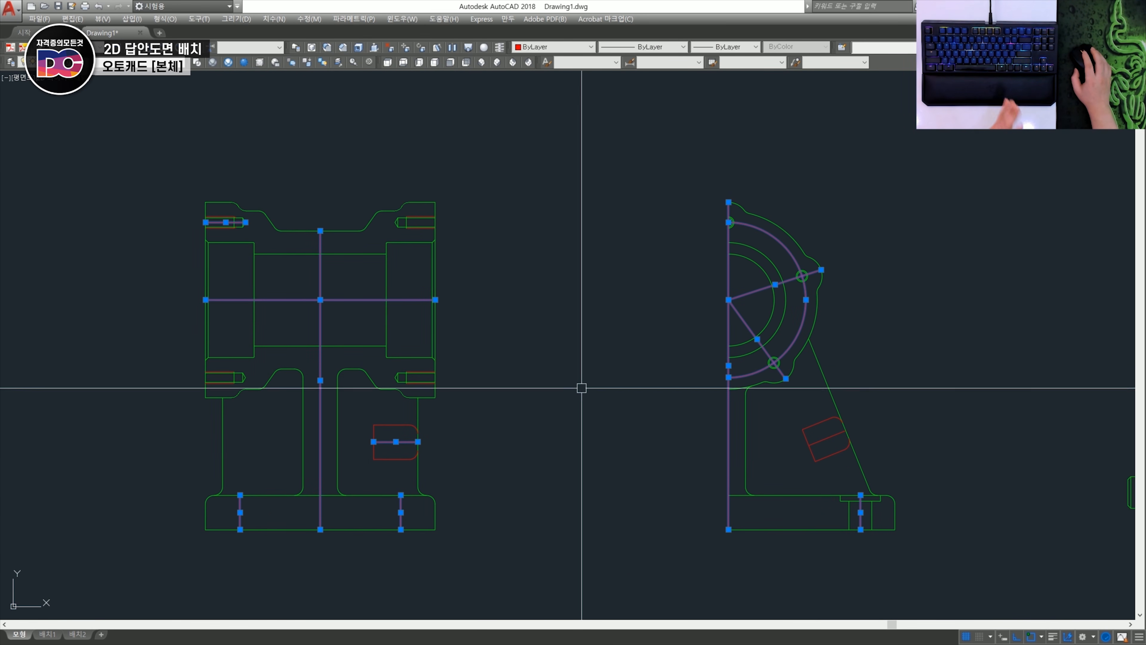
click(189, 63)
click(131, 86)
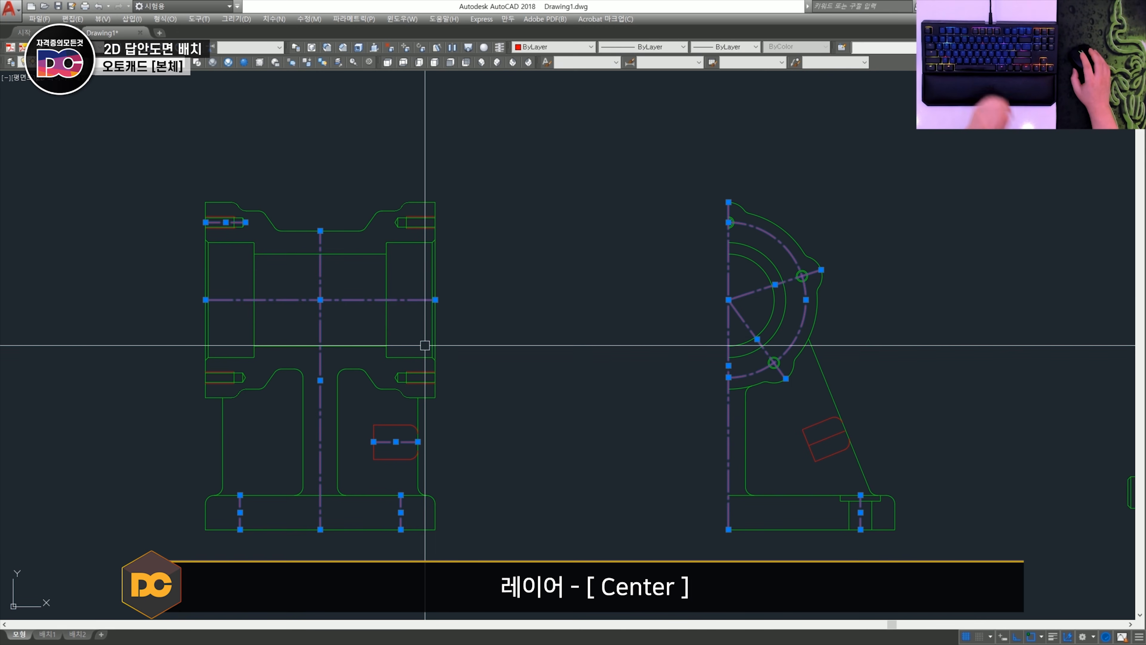
key(Escape)
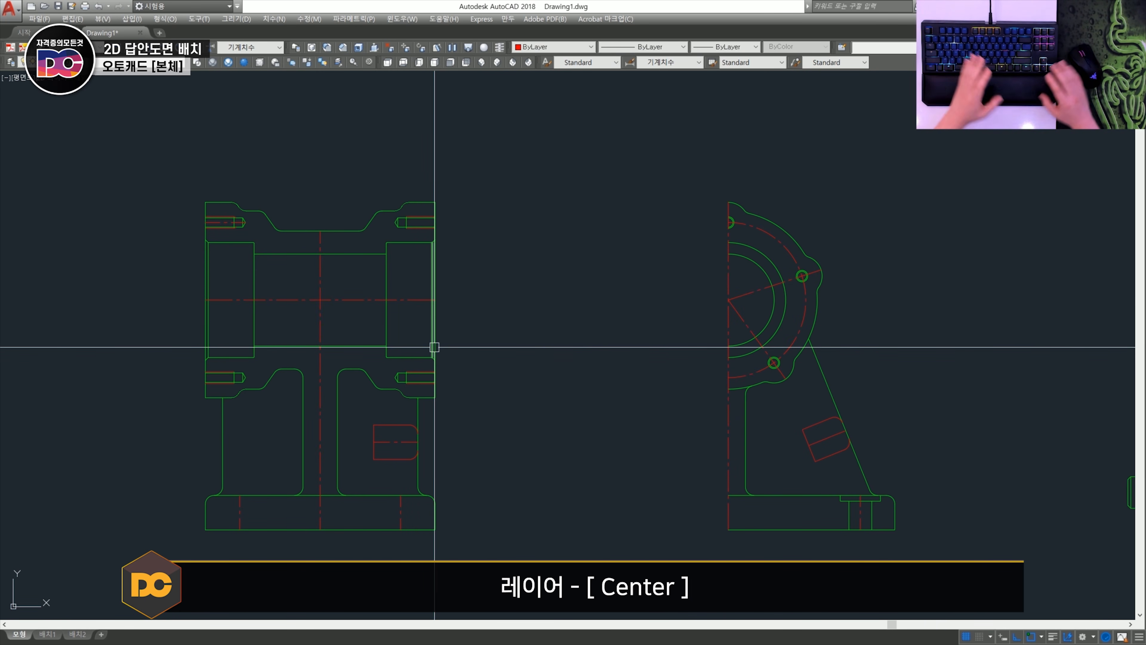
- Try to stretch the horizontal bore centreline's end beyond the body's right face
scroll(434, 347, up, 3)
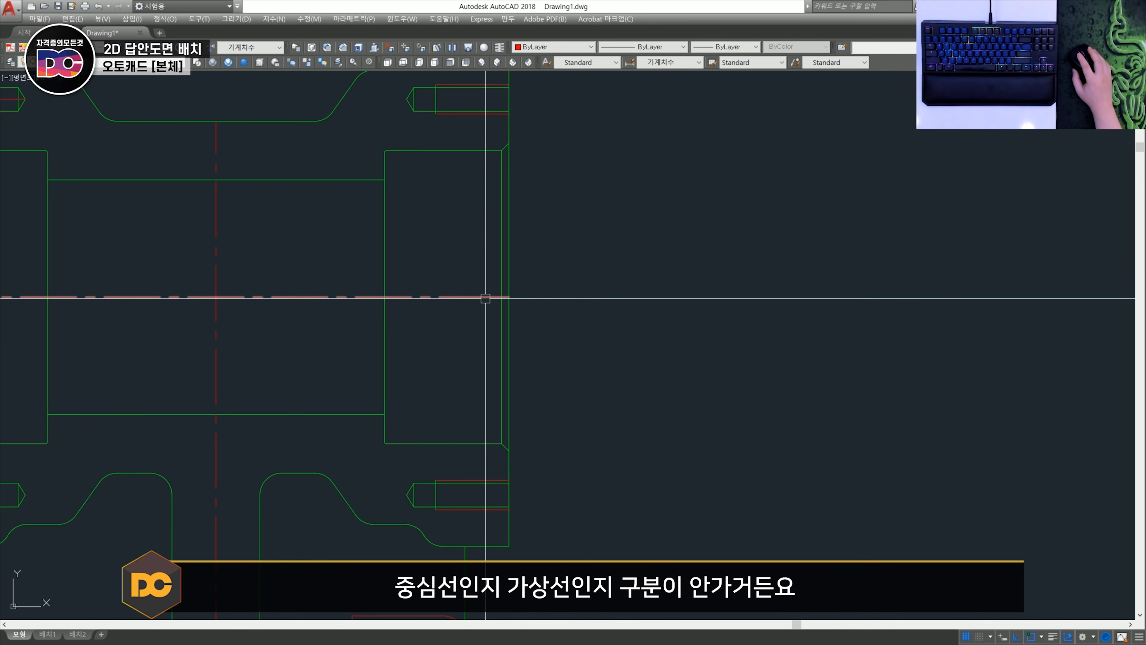
click(486, 298)
click(509, 297)
click(558, 311)
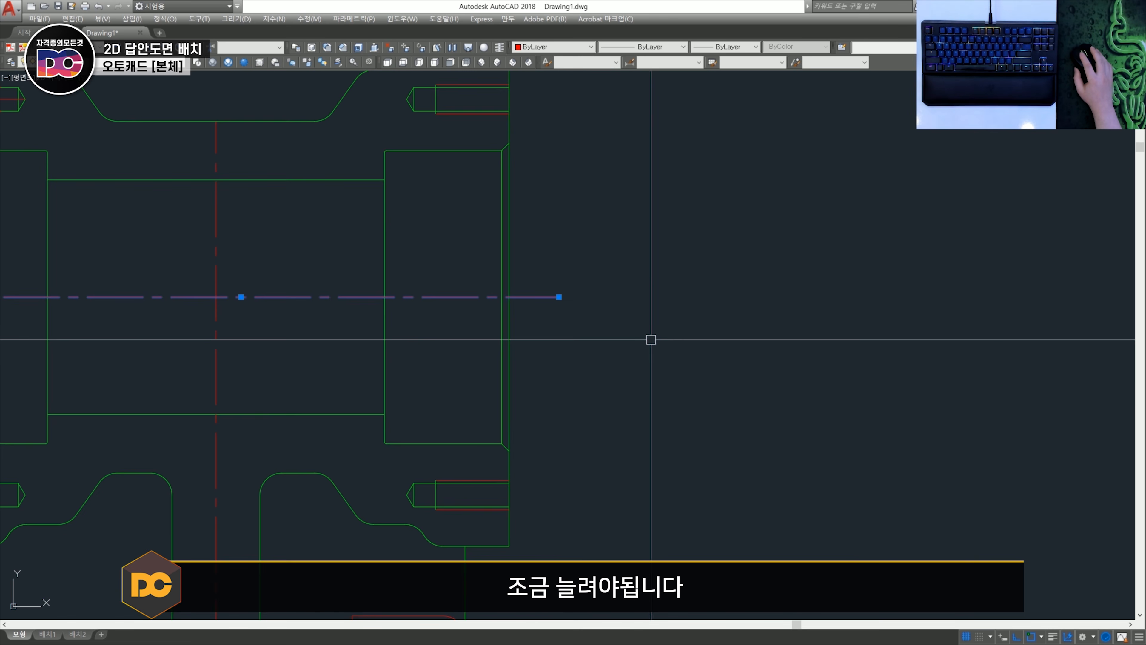
scroll(652, 339, down, 4)
scroll(603, 327, up, 4)
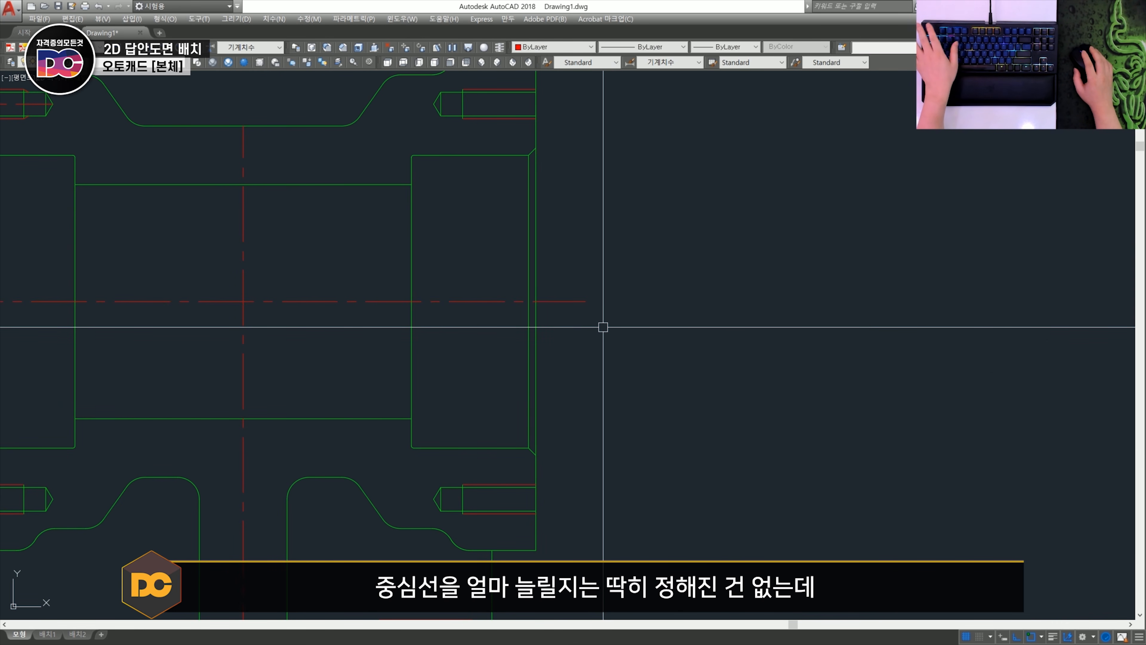
key(ctrl+z)
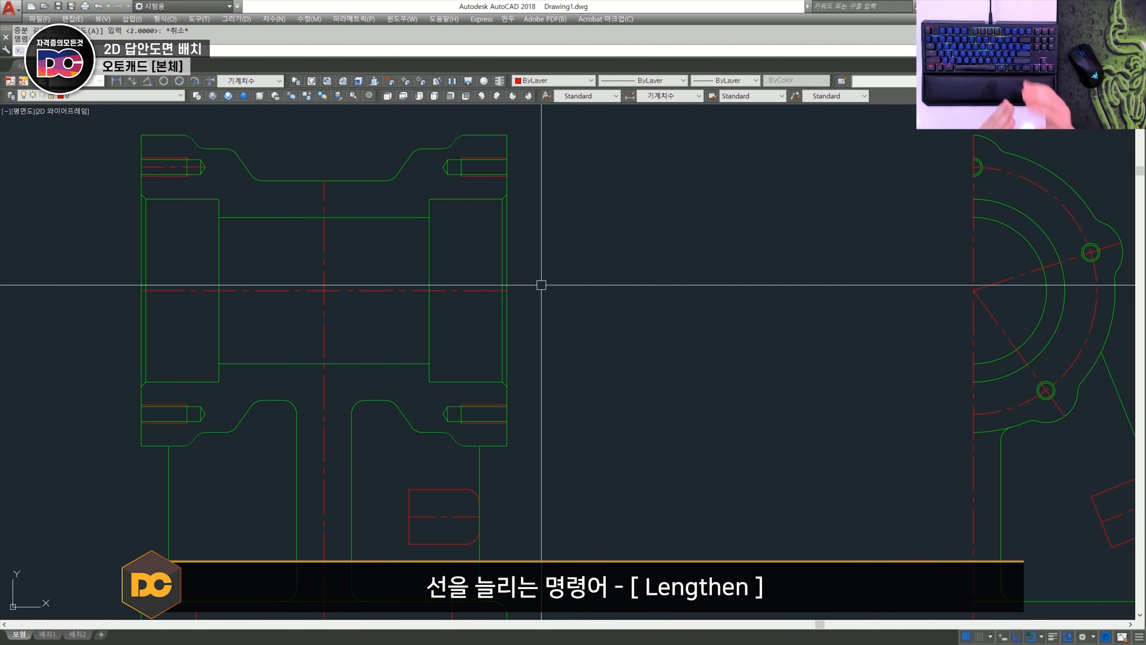
- Lengthen both ends of the horizontal bore centreline and the upper end of the vertical centreline by a delta of 2 mm
text(len)
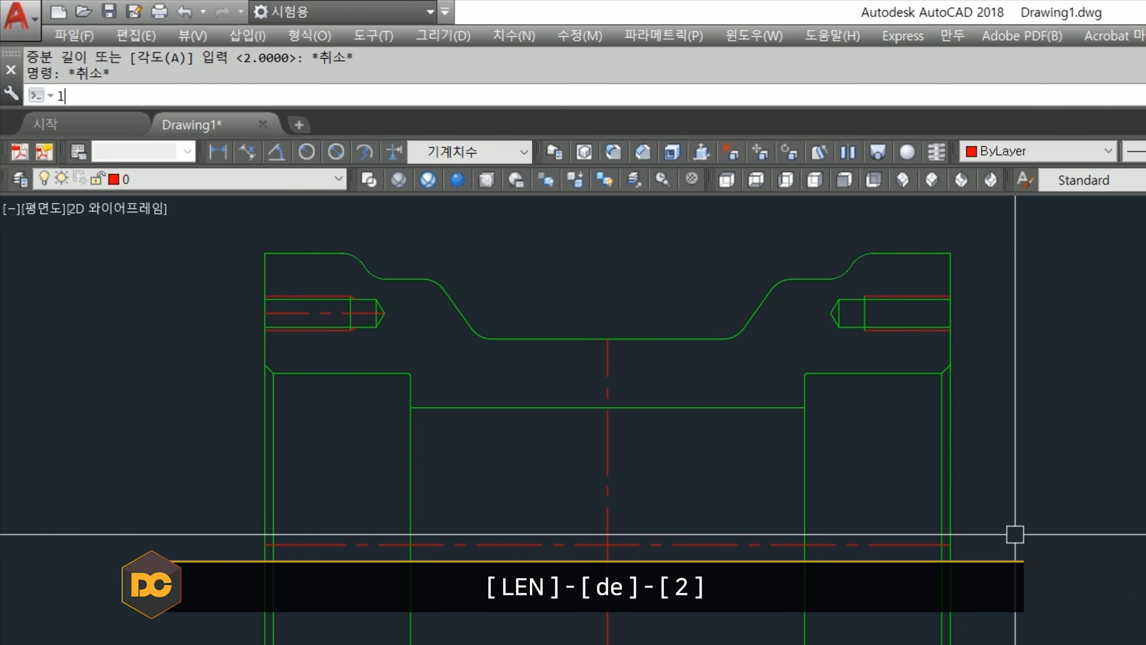
key(Return)
text(d)
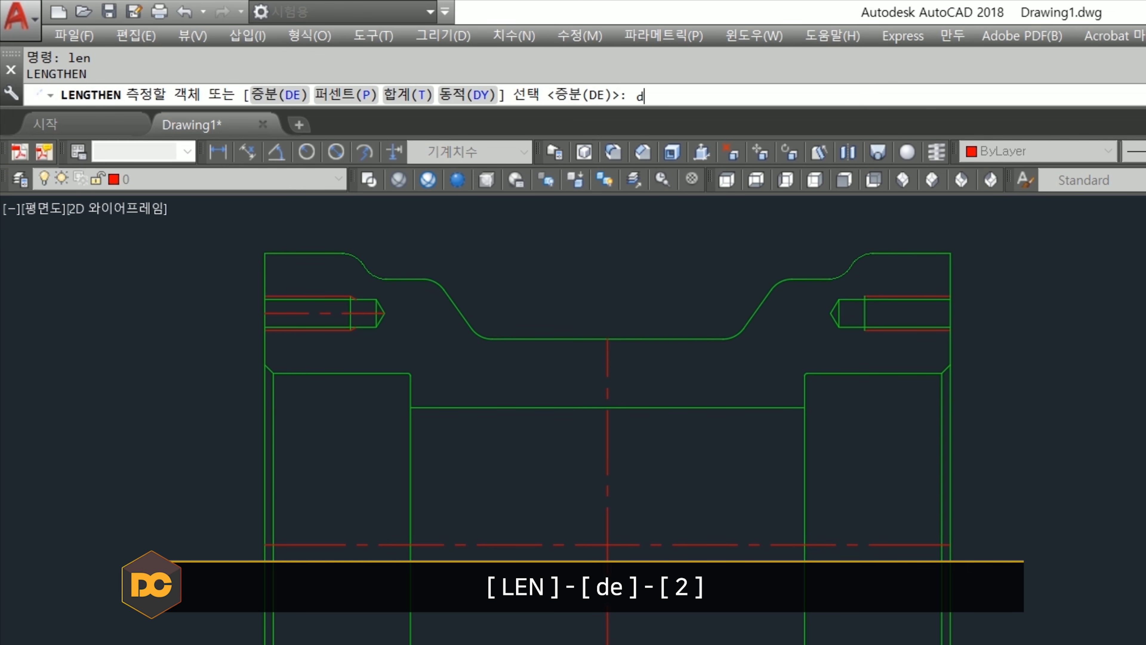
text(e)
key(Return)
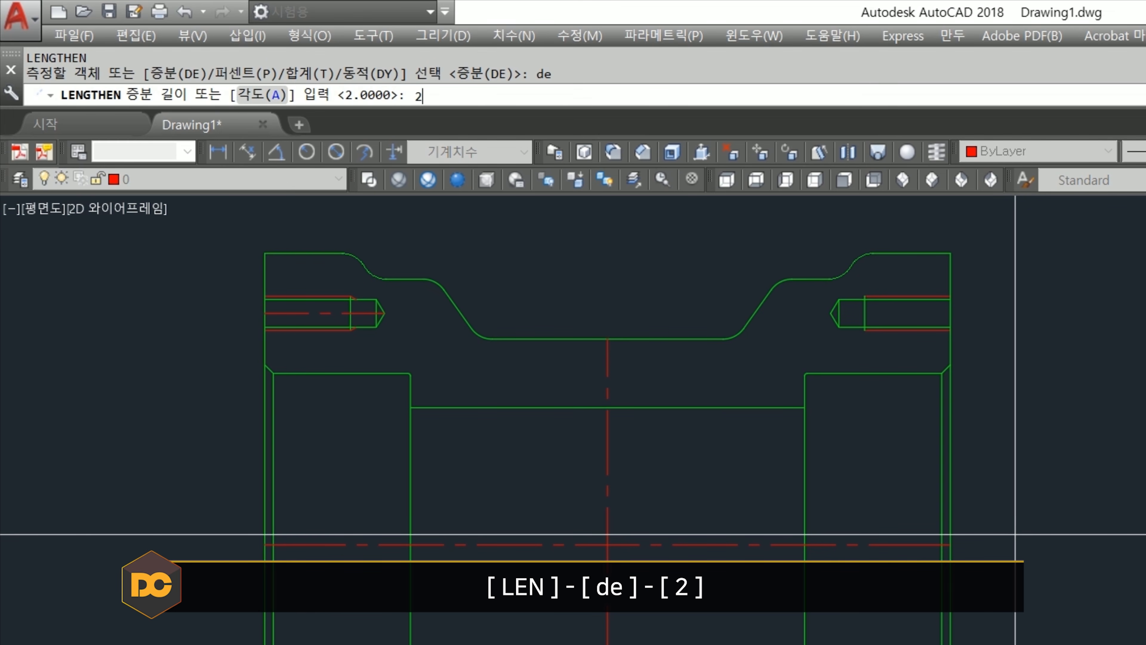
text(2)
key(Return)
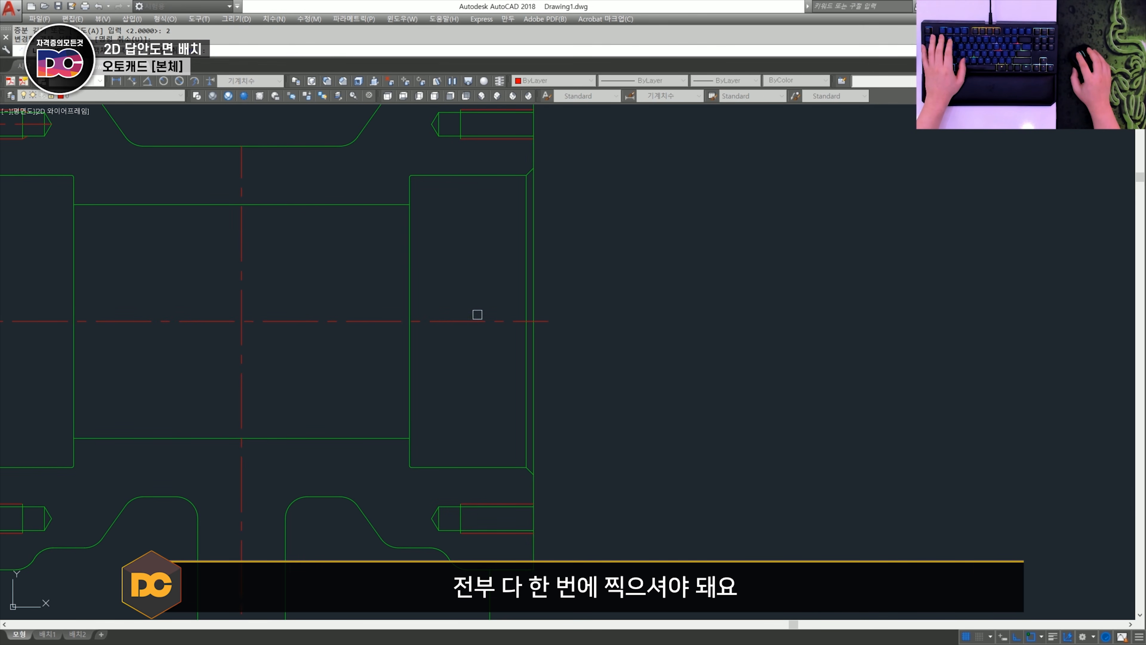
middle_drag(478, 314, 782, 337)
scroll(562, 357, down, 2)
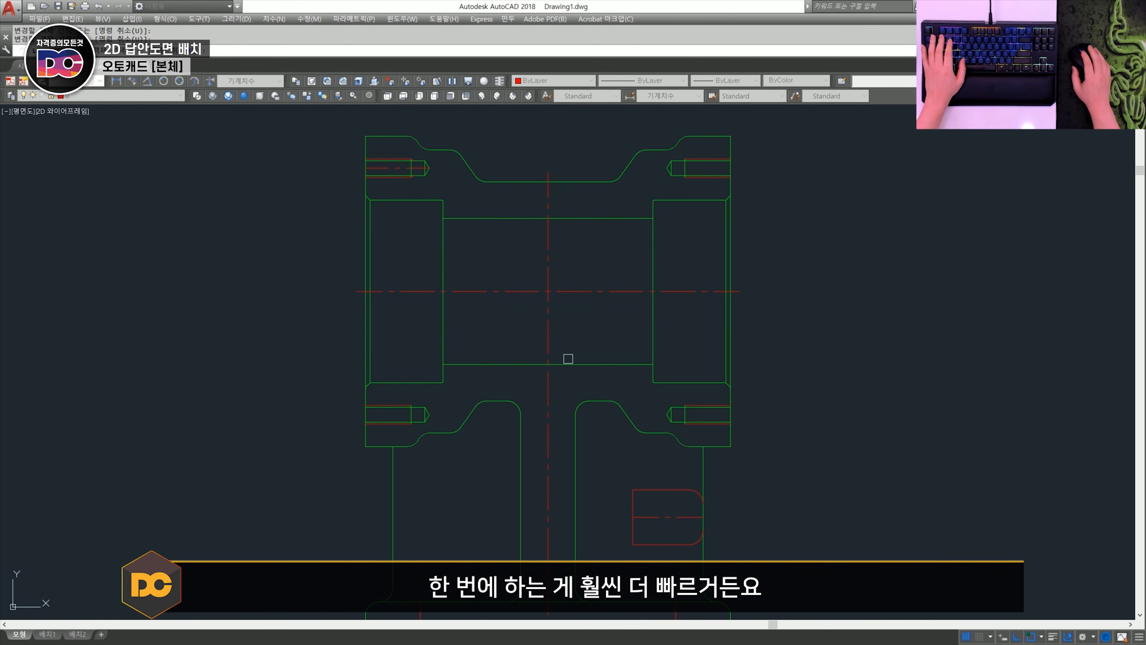
- Lengthen the vertical centreline's lower end, the base hole centrelines and the rib section's axis by 2 mm in the section view
scroll(519, 389, up, 2)
click(480, 429)
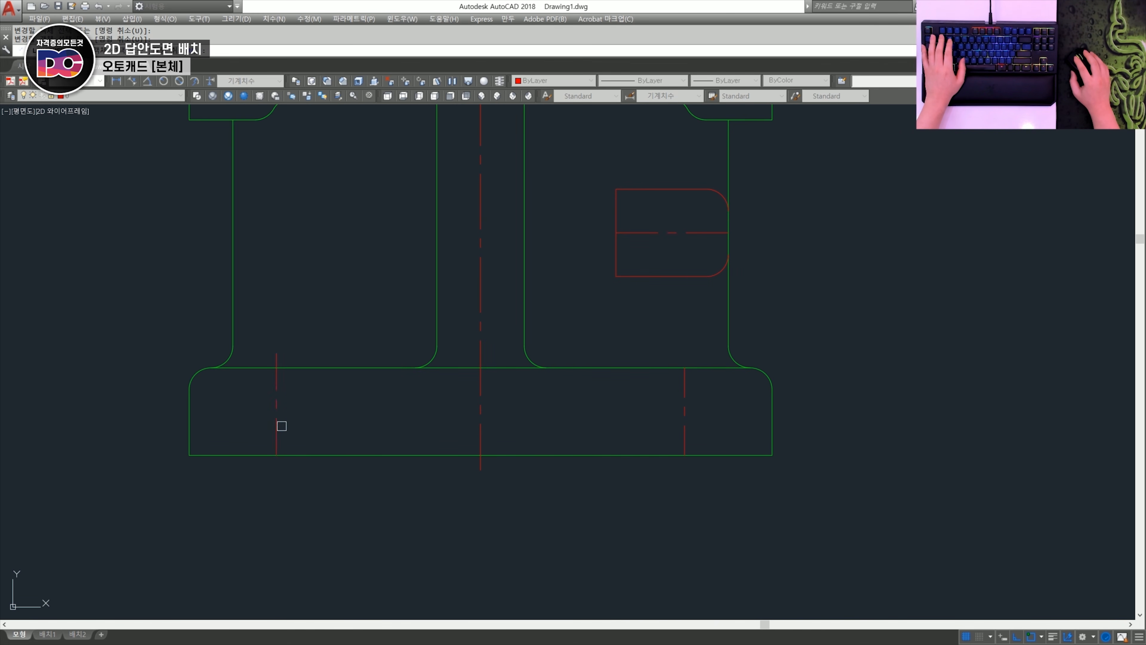
click(685, 390)
middle_drag(686, 389, 624, 459)
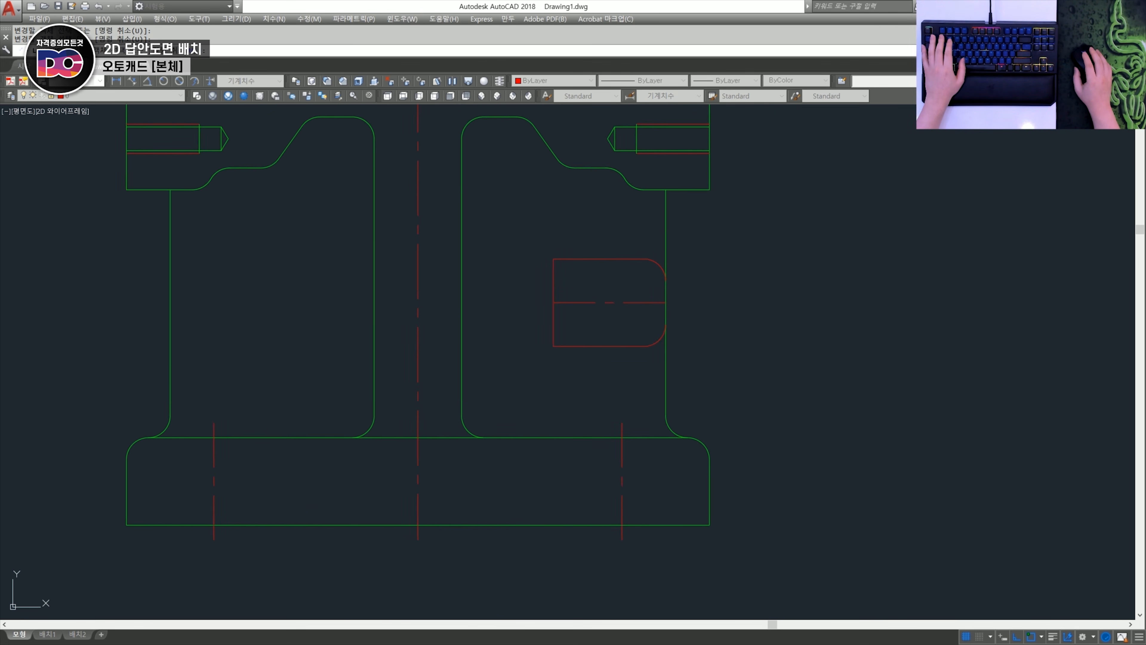
scroll(617, 318, down, 3)
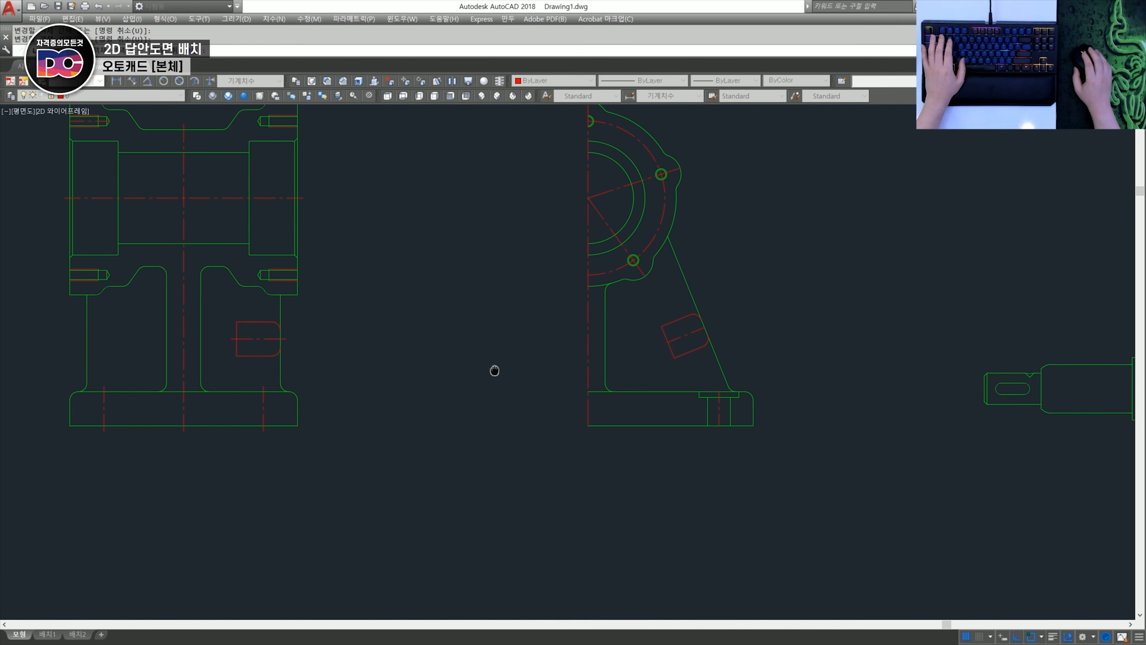
- Lengthen the half side view's vertical centreline at its lower end, the counterbore centreline and the slanted rib section's axis by 2 mm
scroll(582, 416, up, 2)
scroll(737, 438, up, 2)
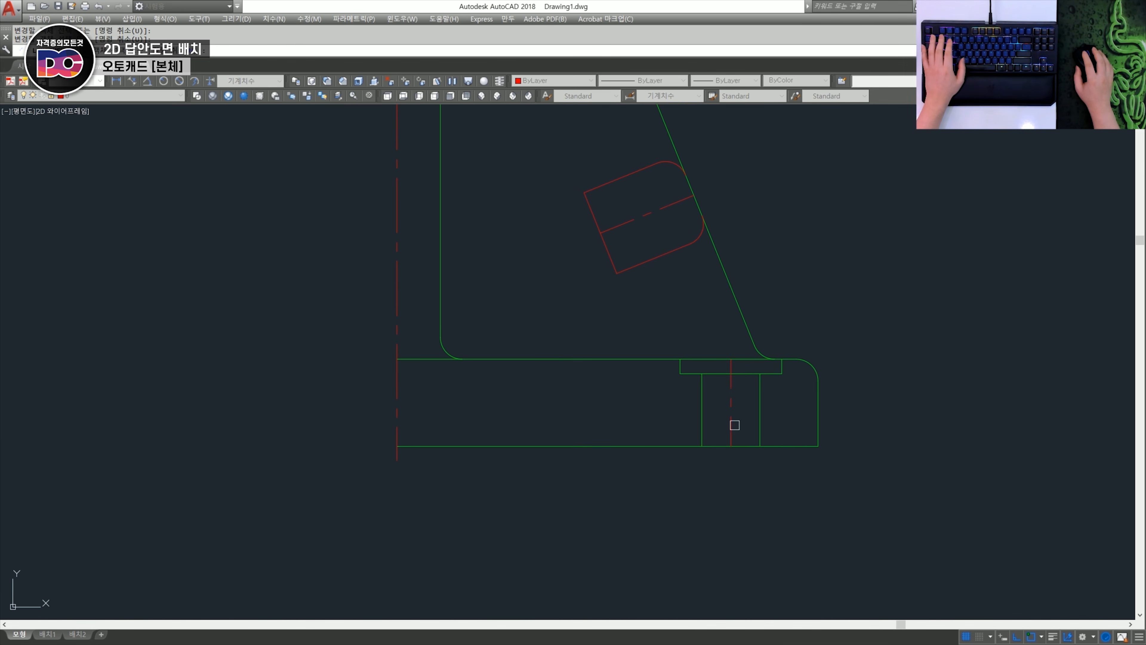
click(732, 395)
middle_drag(641, 236, 654, 325)
scroll(675, 296, down, 2)
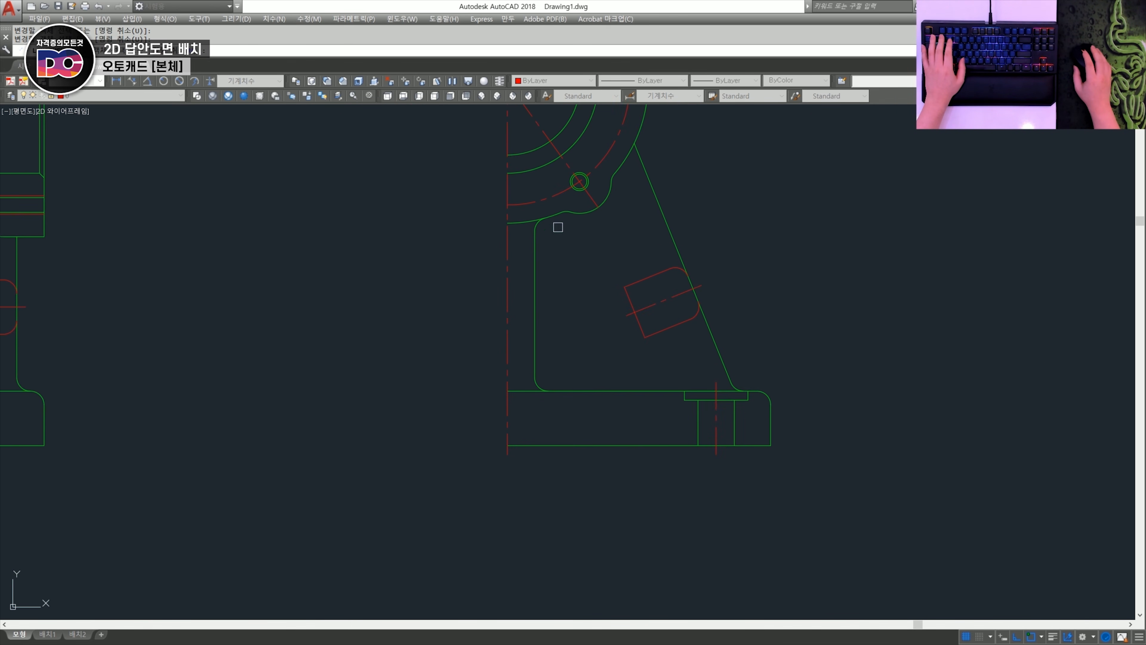
- Lengthen the outer ends of the radial flange centrelines and the vertical centreline's upper end by 2 mm in the half side view
scroll(558, 226, up, 2)
scroll(631, 392, up, 2)
scroll(636, 391, down, 2)
middle_drag(664, 286, 651, 428)
scroll(691, 305, up, 2)
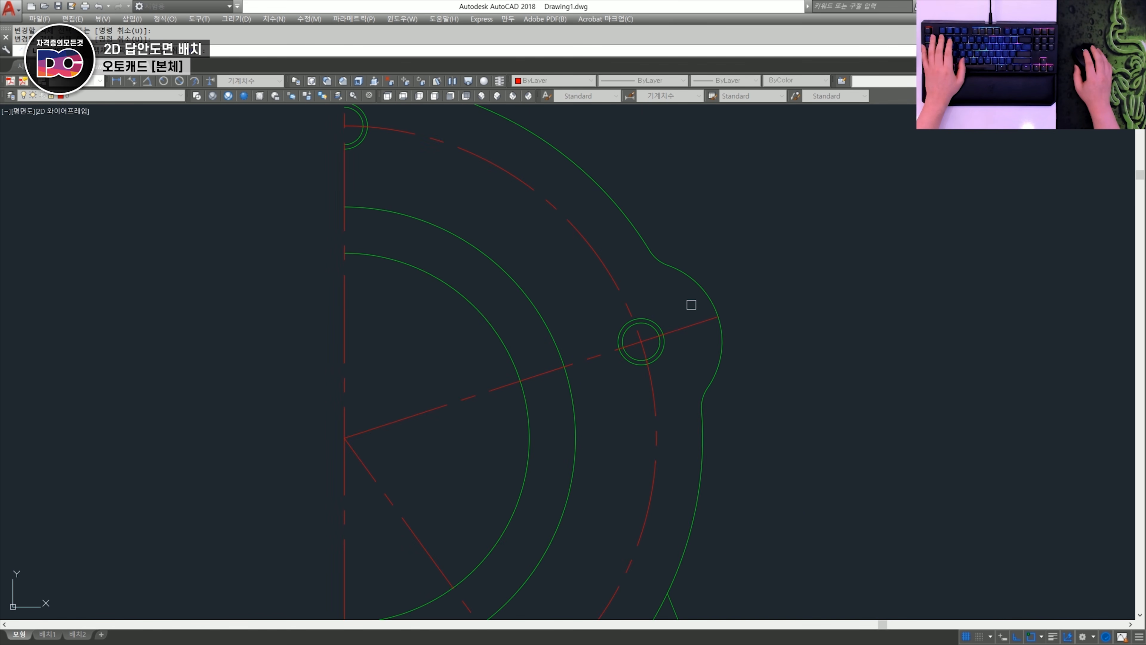
scroll(495, 265, down, 2)
- Lengthen the upper-left tapped hole's centreline by 2 mm at both ends in the section view
middle_drag(465, 238, 611, 317)
scroll(497, 287, up, 2)
scroll(516, 298, down, 2)
scroll(551, 354, down, 1)
key(Escape)
middle_drag(532, 393, 660, 302)
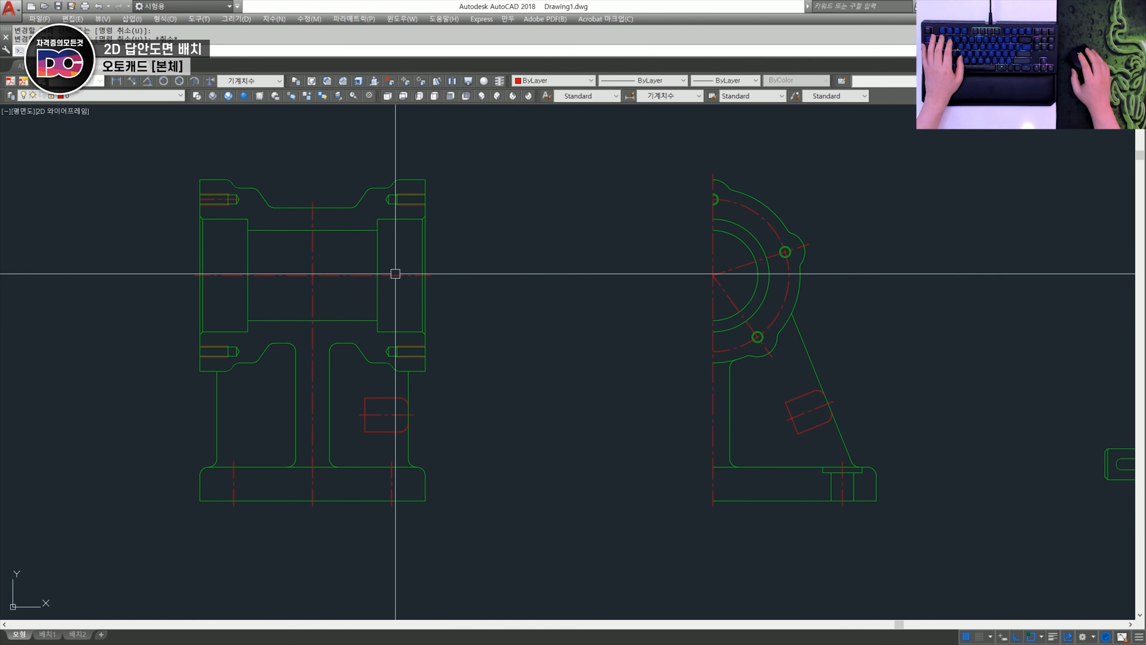
middle_drag(447, 340, 501, 333)
key(Escape)
key(Escape)
scroll(258, 173, up, 8)
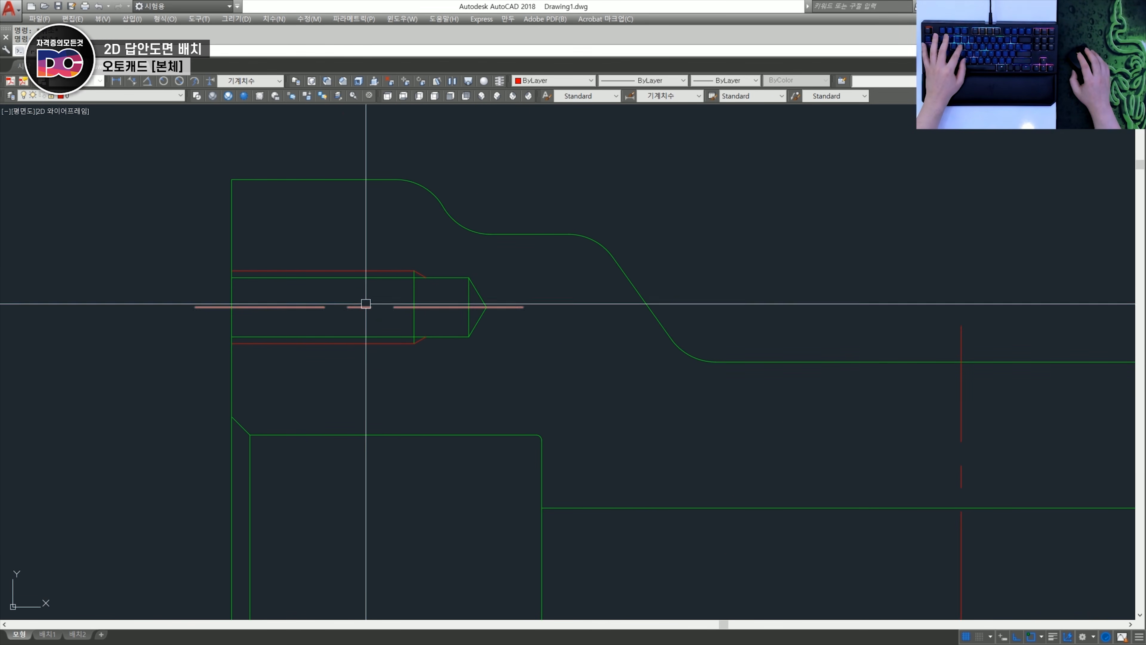
- Mirror the upper-left tapped hole's centreline and thread run-out lines about the vertical centreline onto the upper-right tapped hole
text(mi)
key(Return)
click(366, 303)
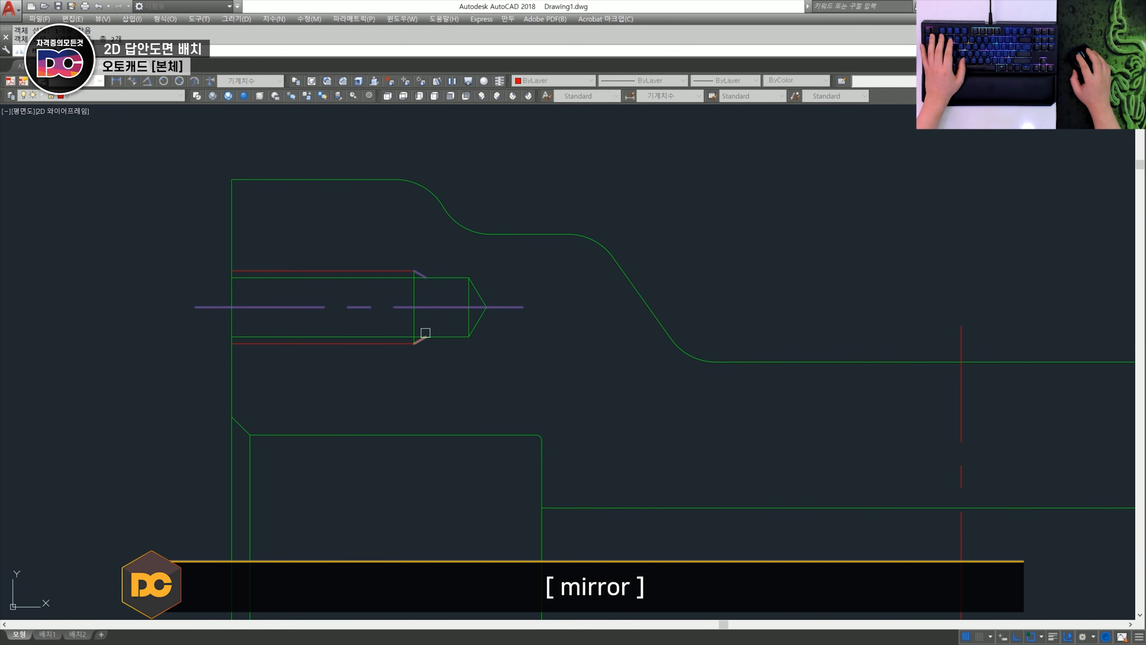
scroll(438, 346, down, 5)
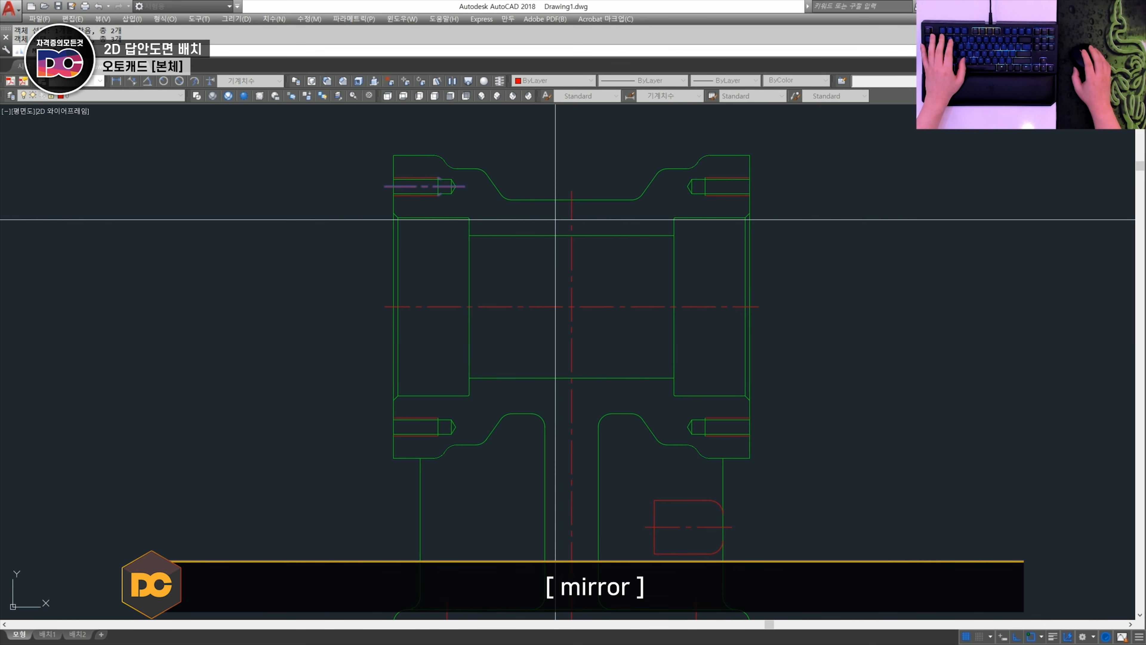
key(space)
- Mirror both upper tapped holes' centrelines and thread run-out lines about the horizontal bore centreline onto the lower tapped holes
key(space)
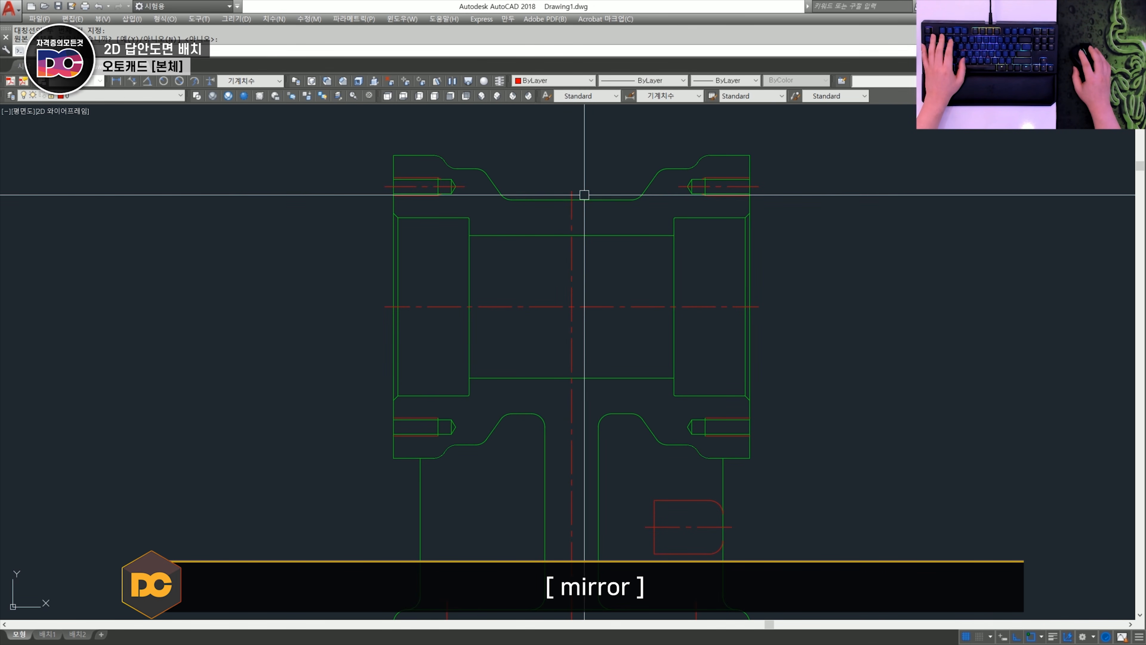
key(space)
scroll(731, 197, up, 4)
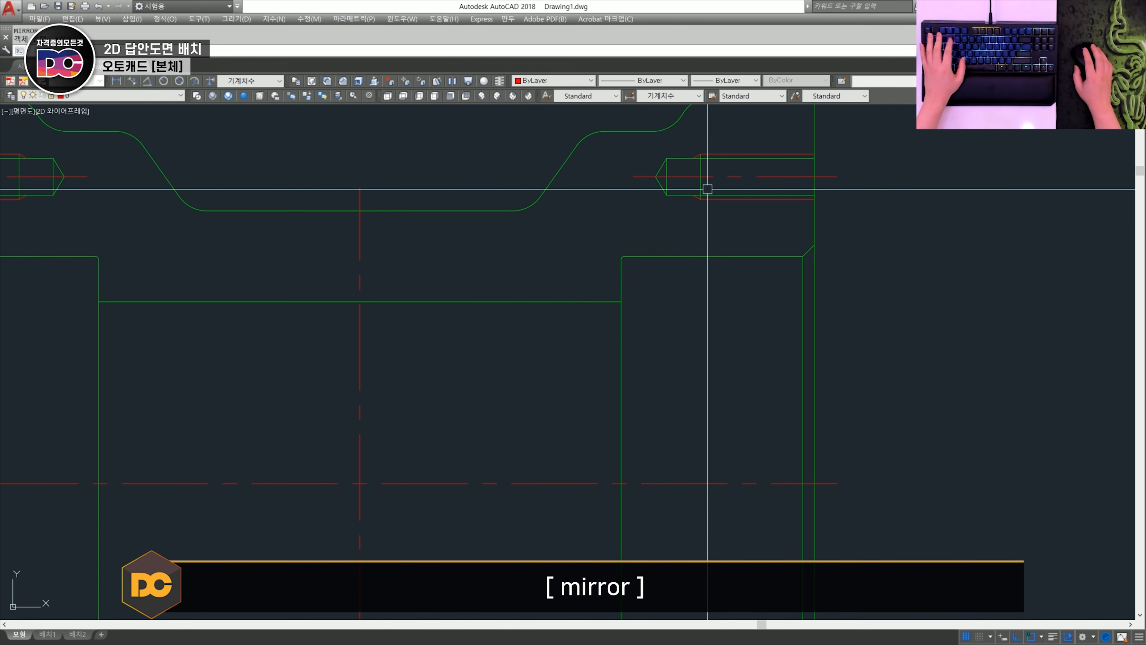
scroll(697, 156, up, 4)
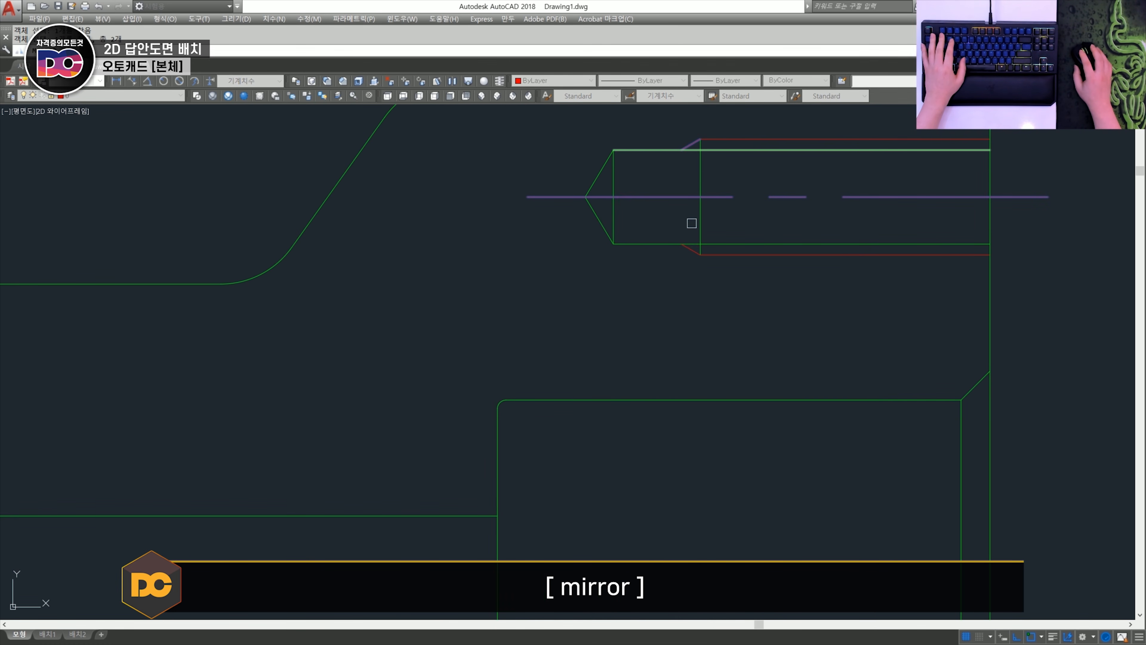
scroll(689, 250, down, 4)
scroll(397, 273, up, 4)
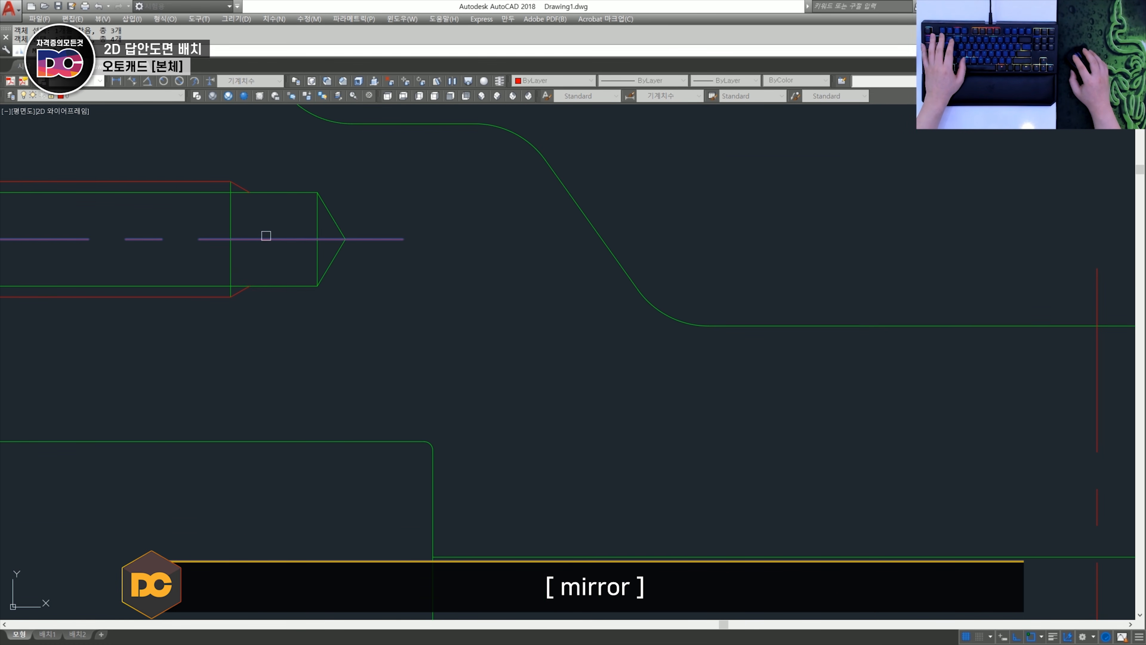
scroll(622, 455, down, 5)
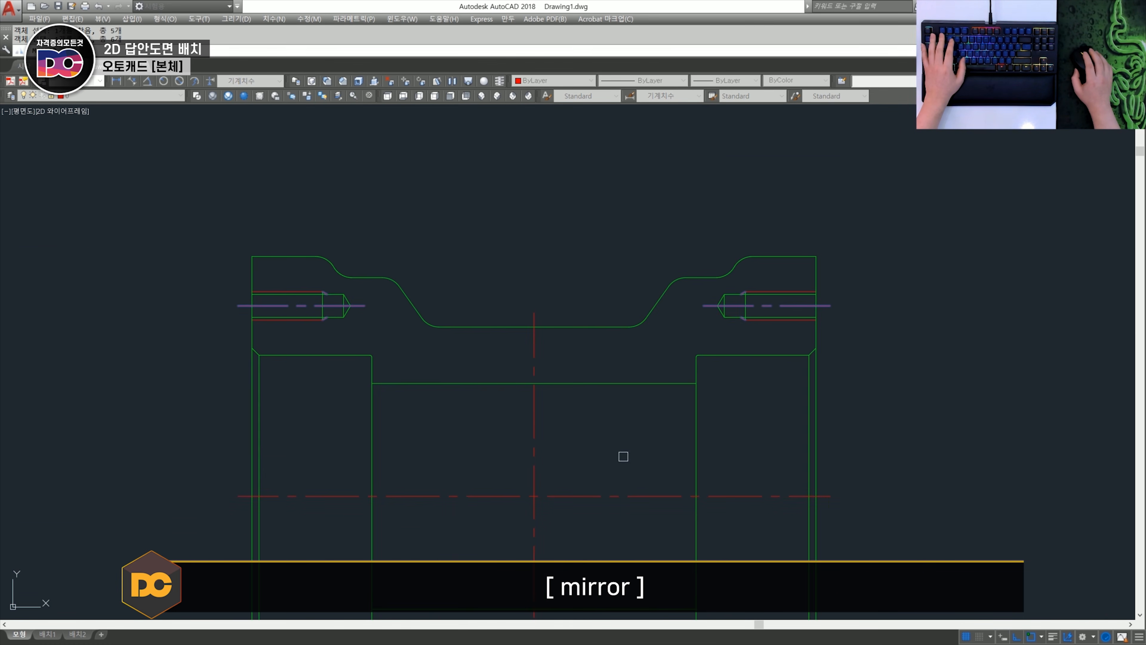
middle_drag(622, 456, 591, 266)
scroll(563, 270, down, 2)
key(Return)
click(542, 284)
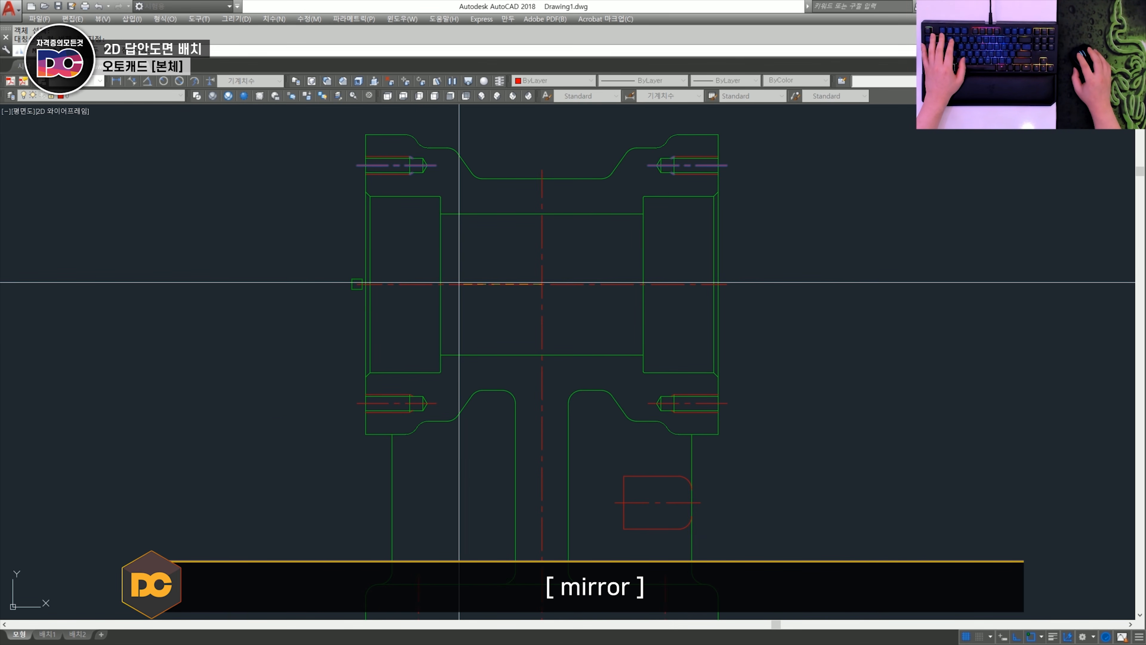
click(446, 283)
key(space)
- Draw a wavy spline break line through the half side view's base beside the counterbored hole and trim it to the base edges
scroll(715, 397, down, 1)
scroll(705, 422, up, 1)
middle_drag(717, 288, 715, 333)
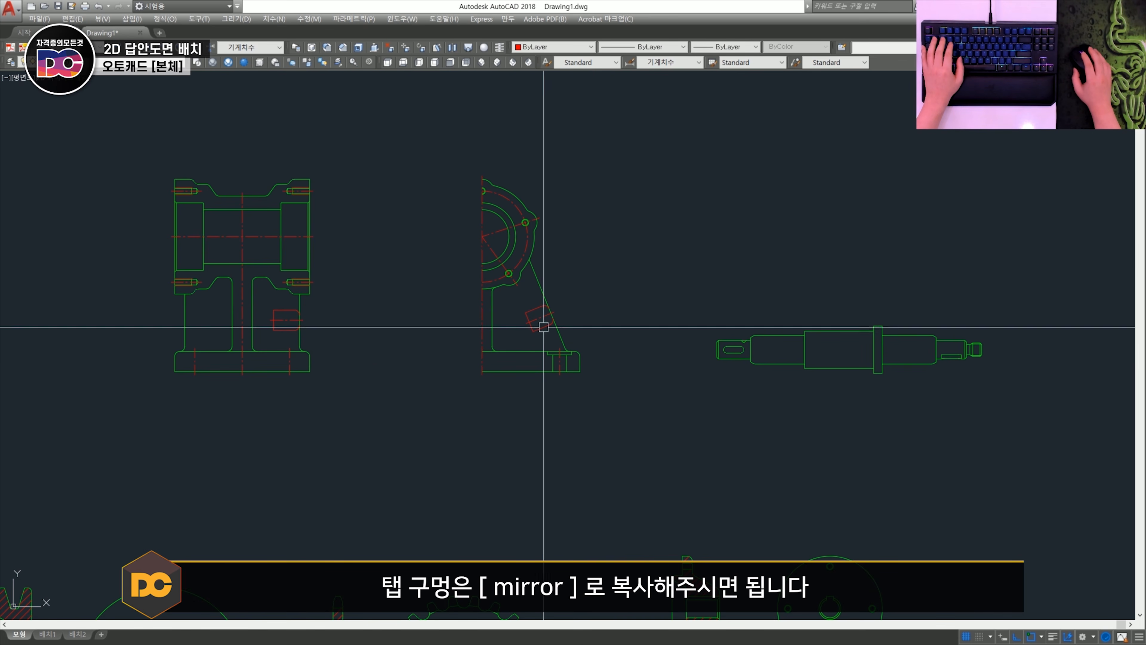
scroll(537, 344, up, 5)
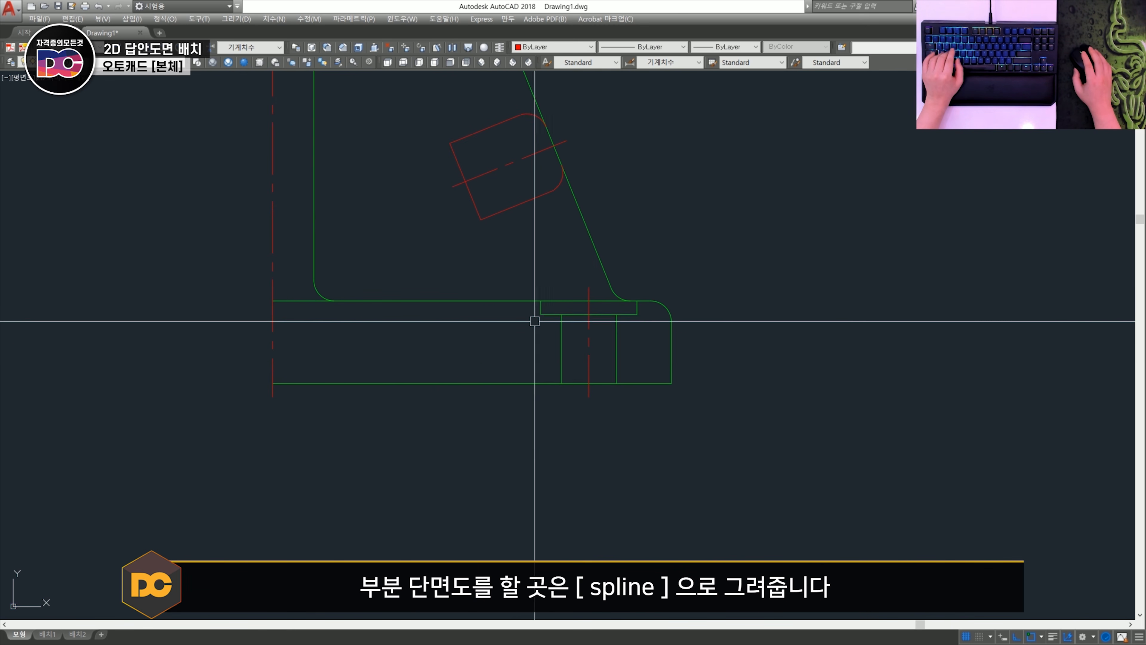
click(495, 271)
shift+click(474, 347)
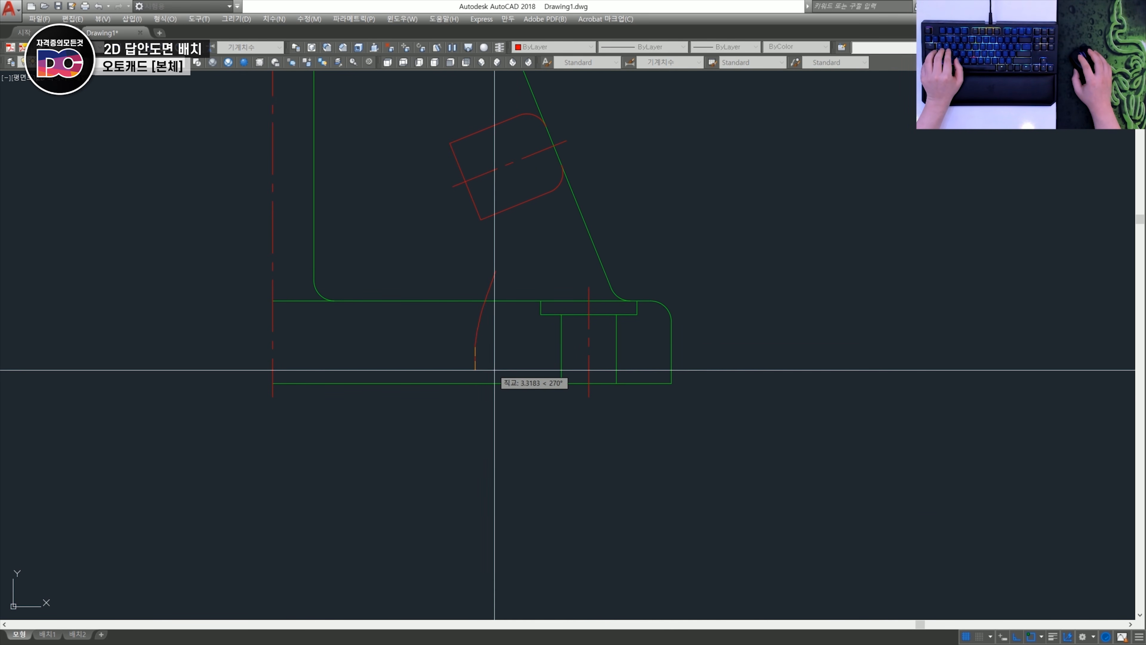
click(495, 430)
key(Return)
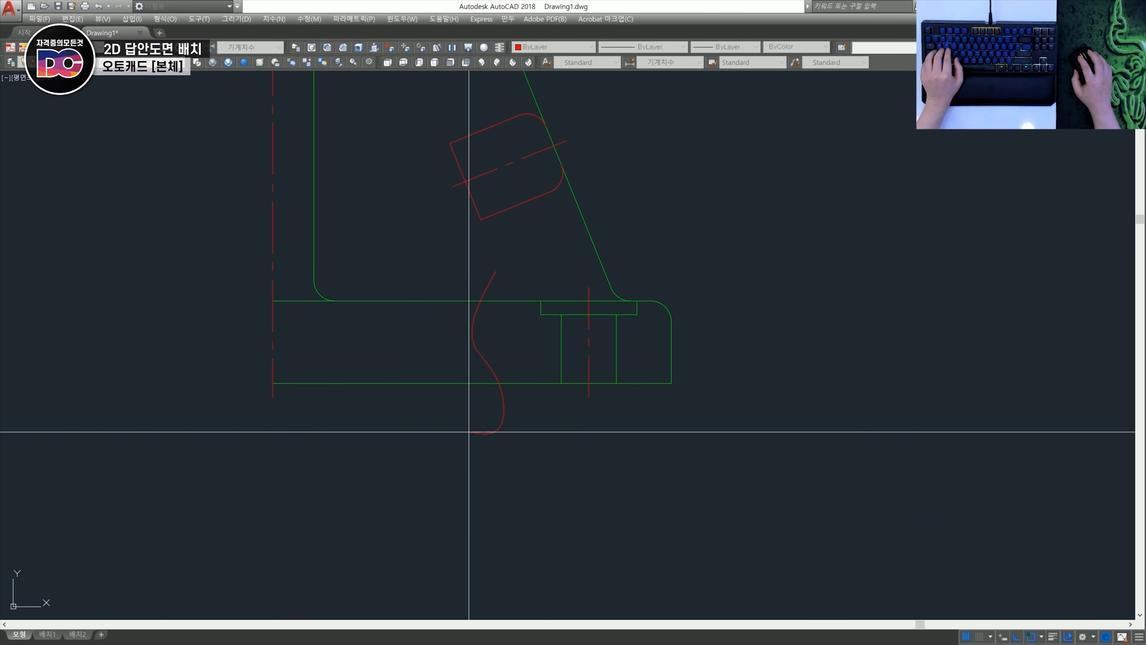
scroll(489, 285, down, 6)
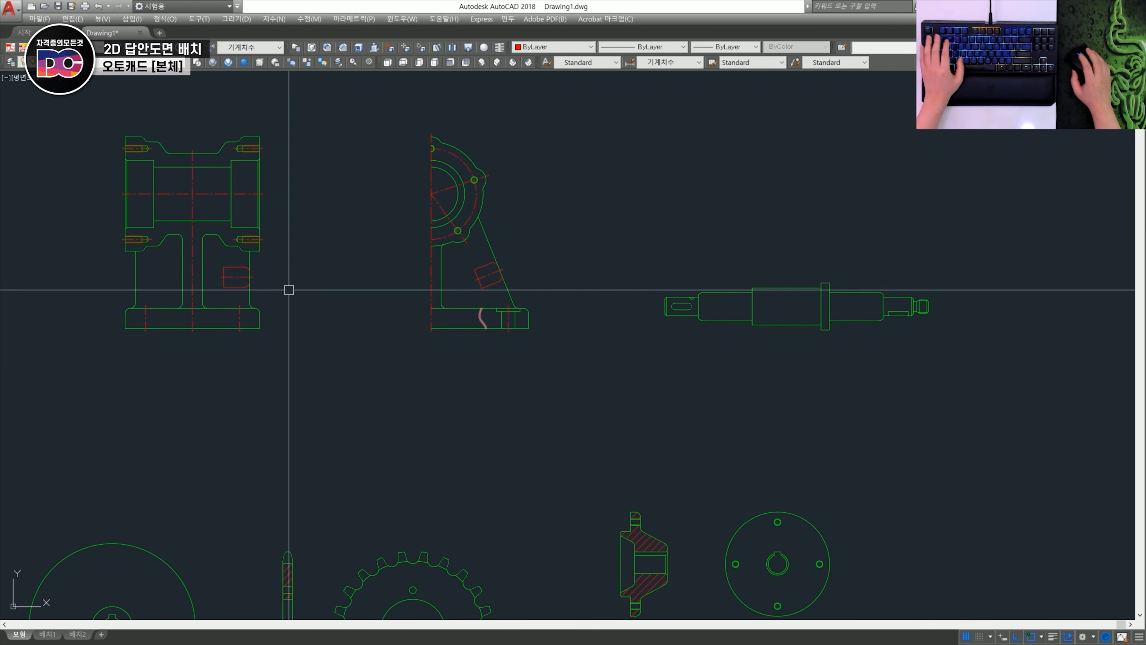
- Draw a wavy spline break line across the section view's central web below the bore and trim its ends to the web edges
scroll(322, 256, up, 6)
middle_drag(491, 413, 491, 400)
scroll(469, 395, up, 4)
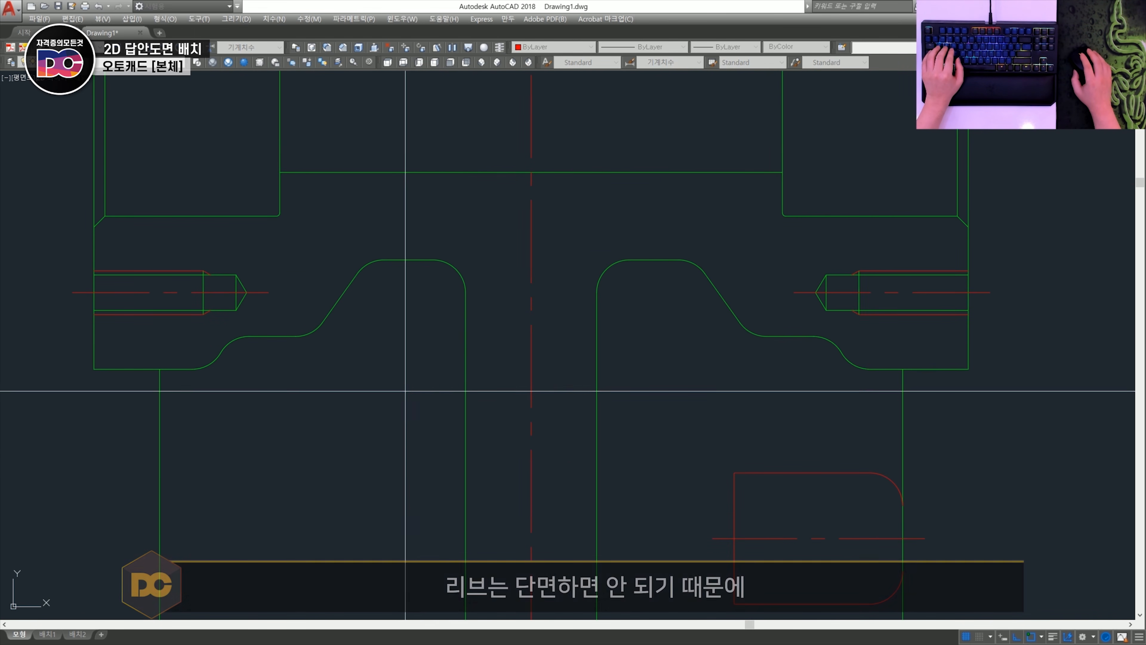
click(428, 384)
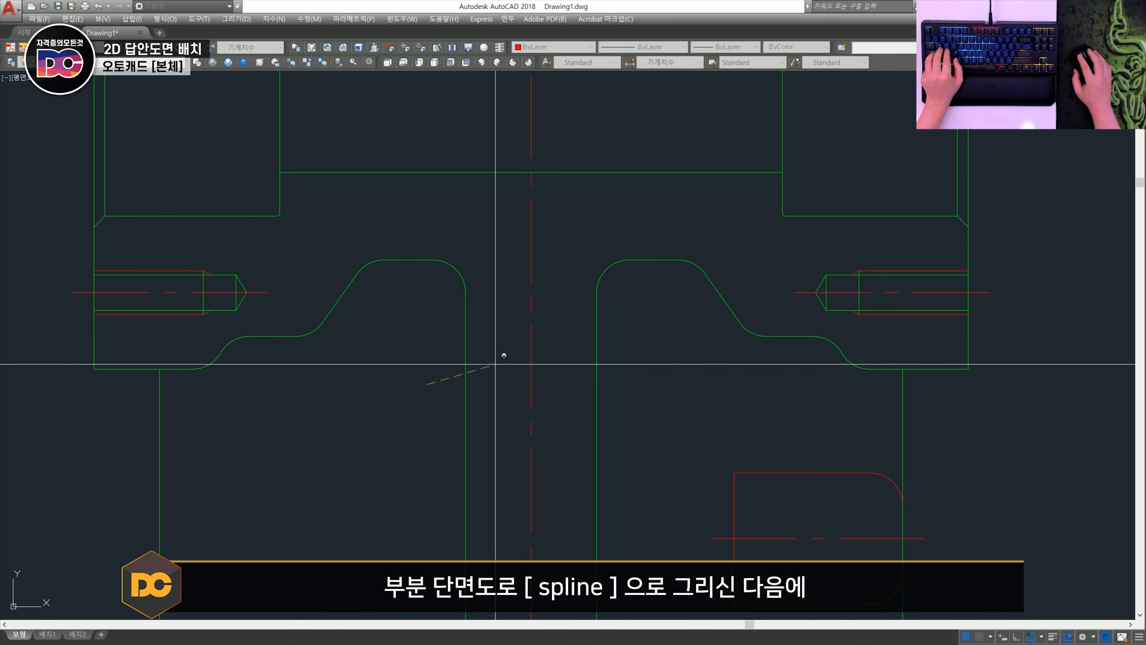
shift+click(496, 364)
click(583, 387)
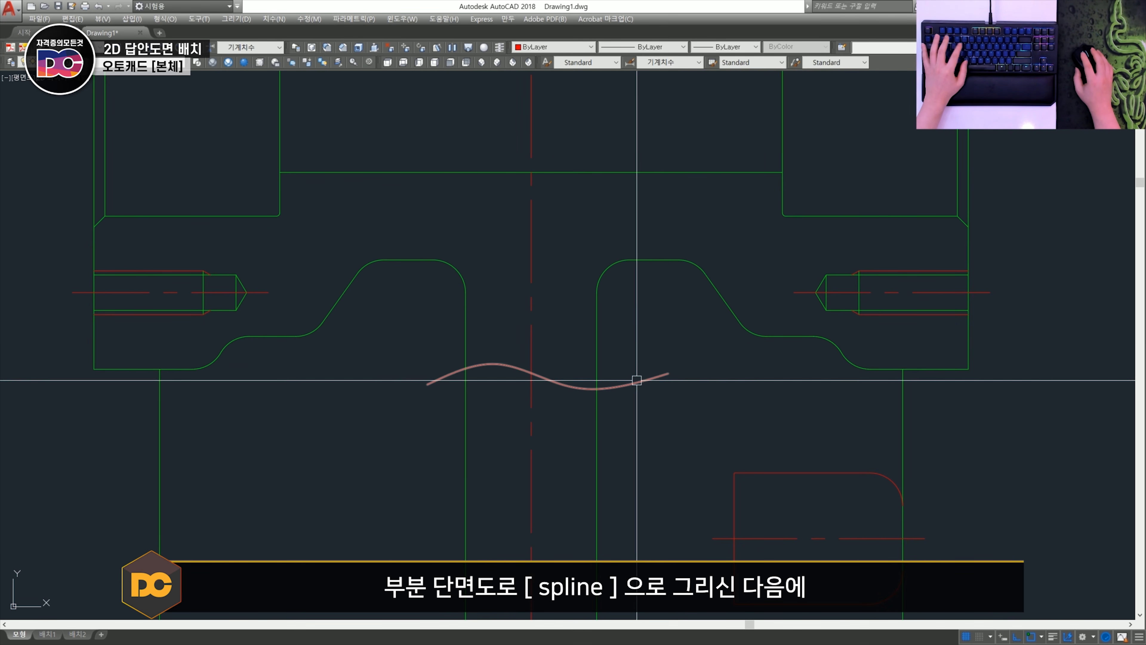
click(635, 379)
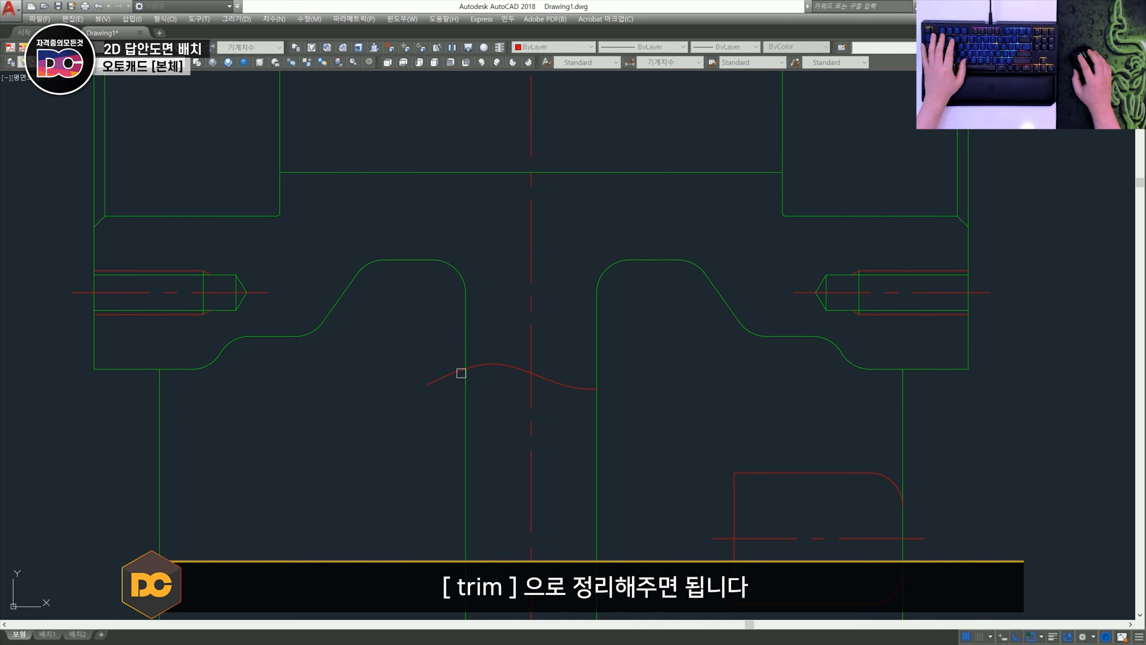
scroll(448, 378, down, 7)
scroll(721, 376, up, 1)
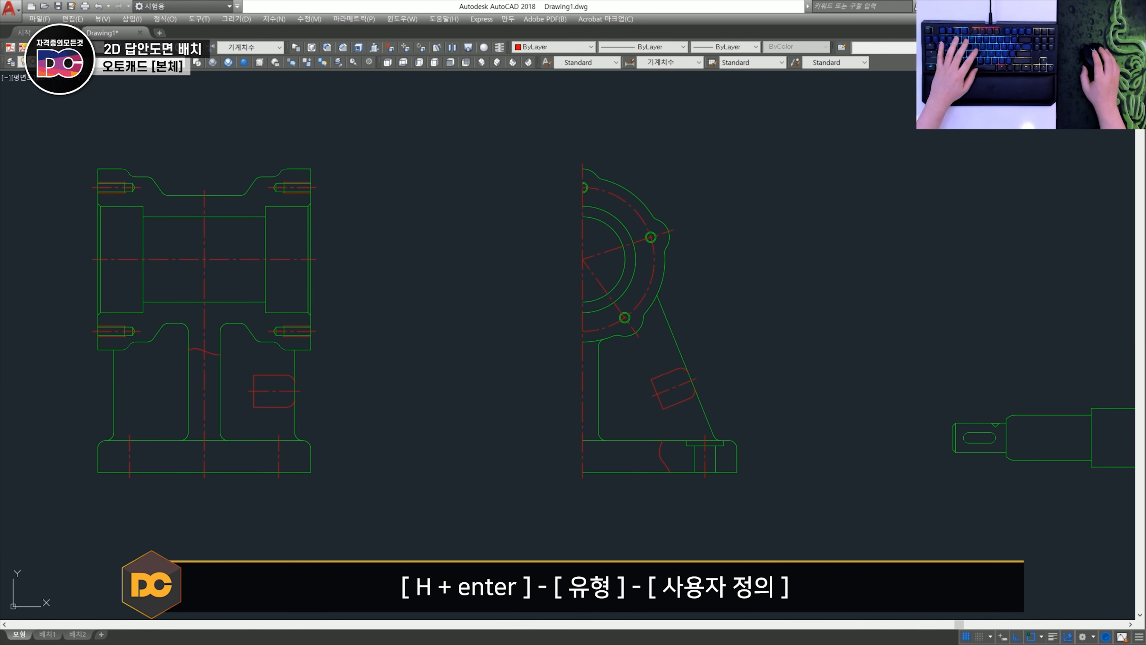
- Hatch the section view's lower-right area and the half side view's base cutaway together, using the user-defined type at angle 45 and spacing 3
text(h)
key(Return)
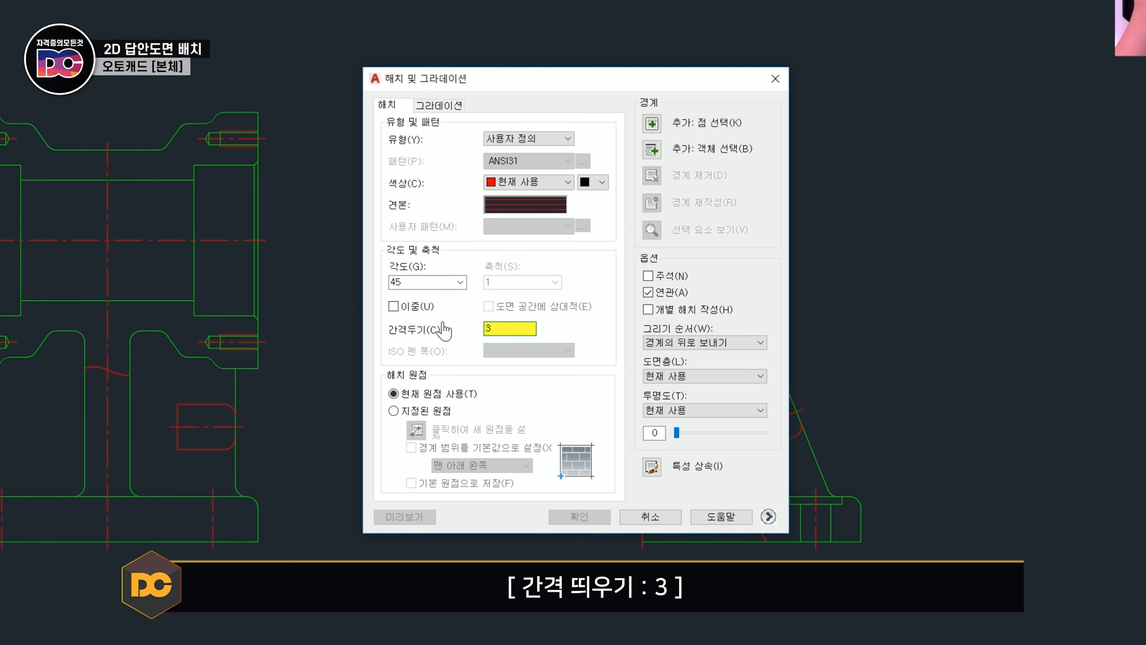
click(652, 125)
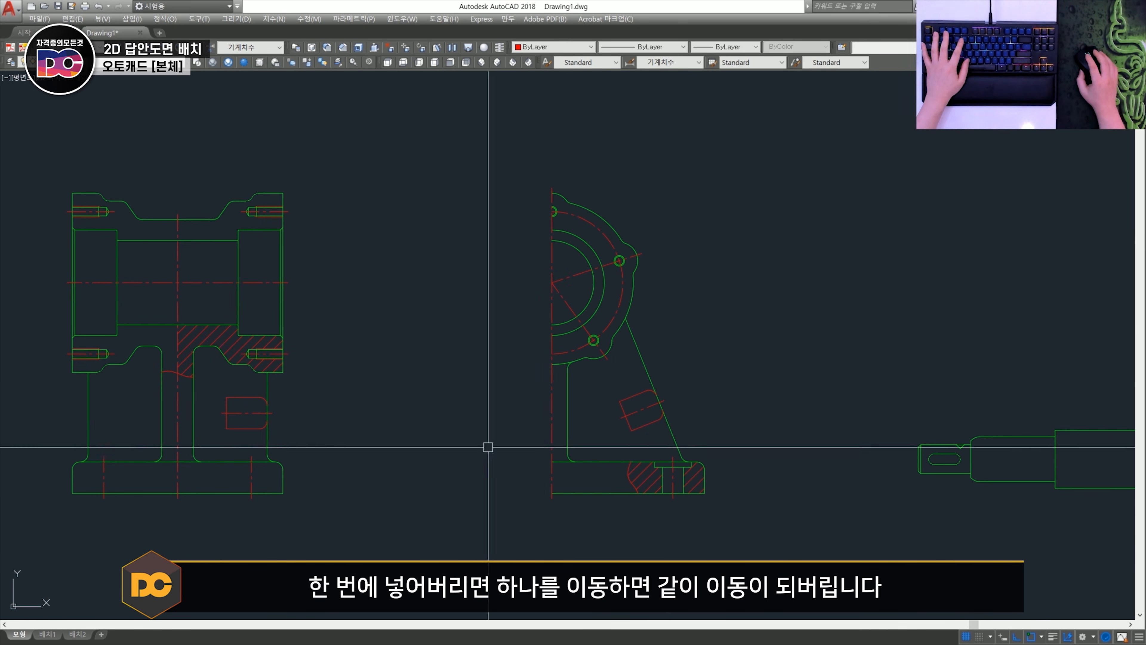
- Try moving the half side view sideways with the combined hatch, undo the move and remove that hatch
click(770, 528)
click(502, 163)
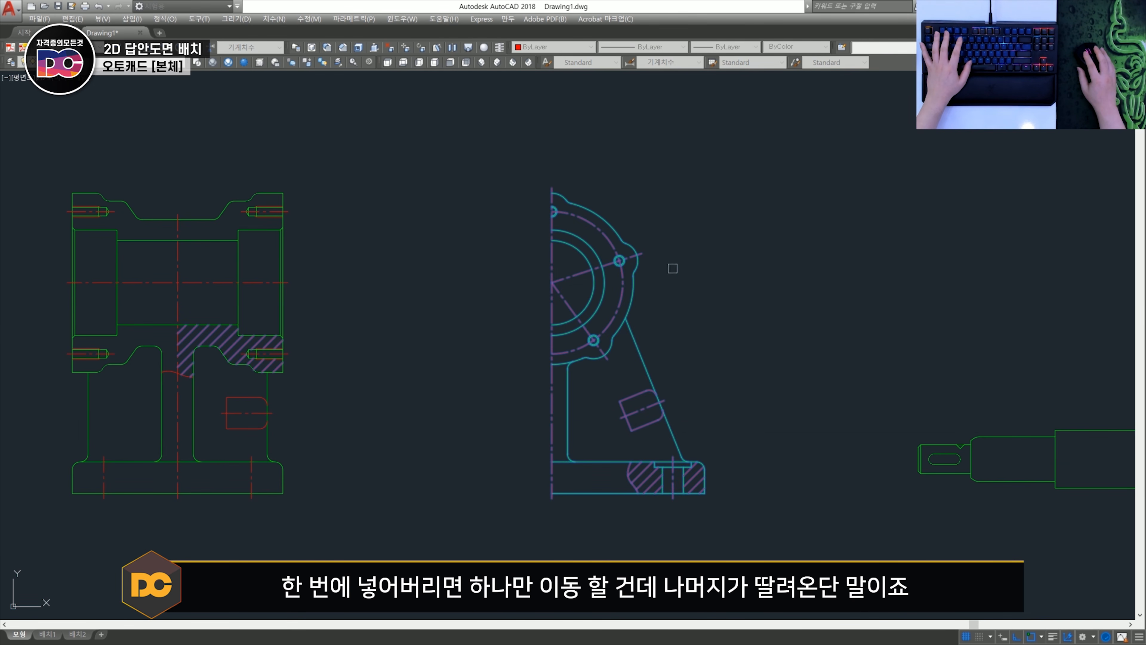
key(space)
click(742, 317)
click(892, 329)
click(432, 325)
key(Escape)
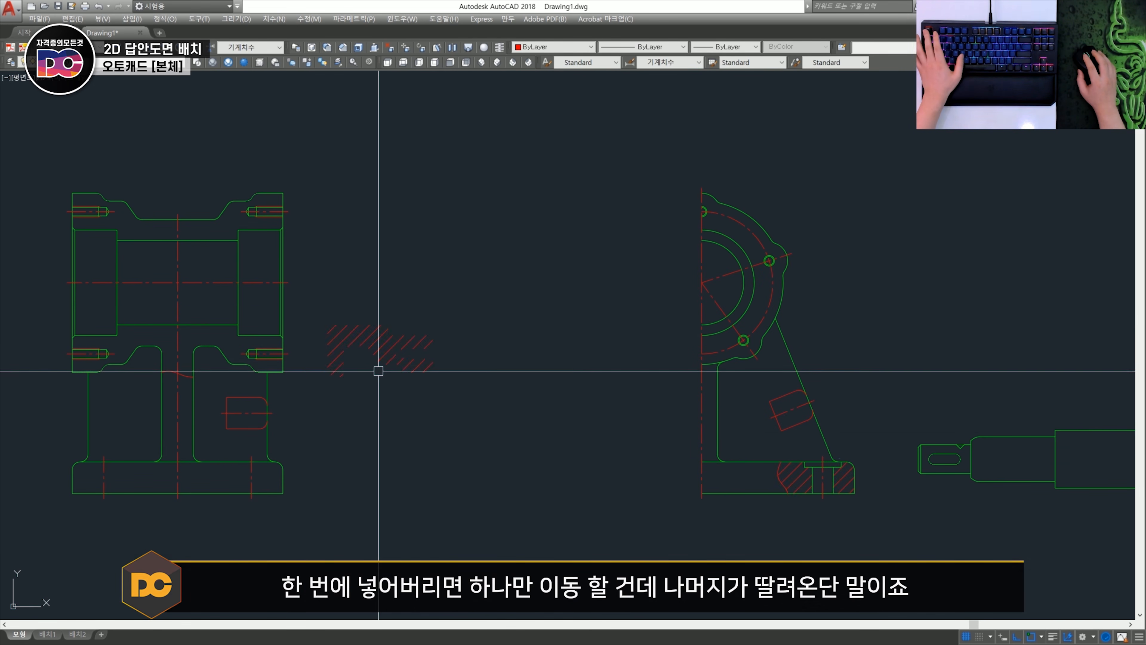
key(ctrl+z)
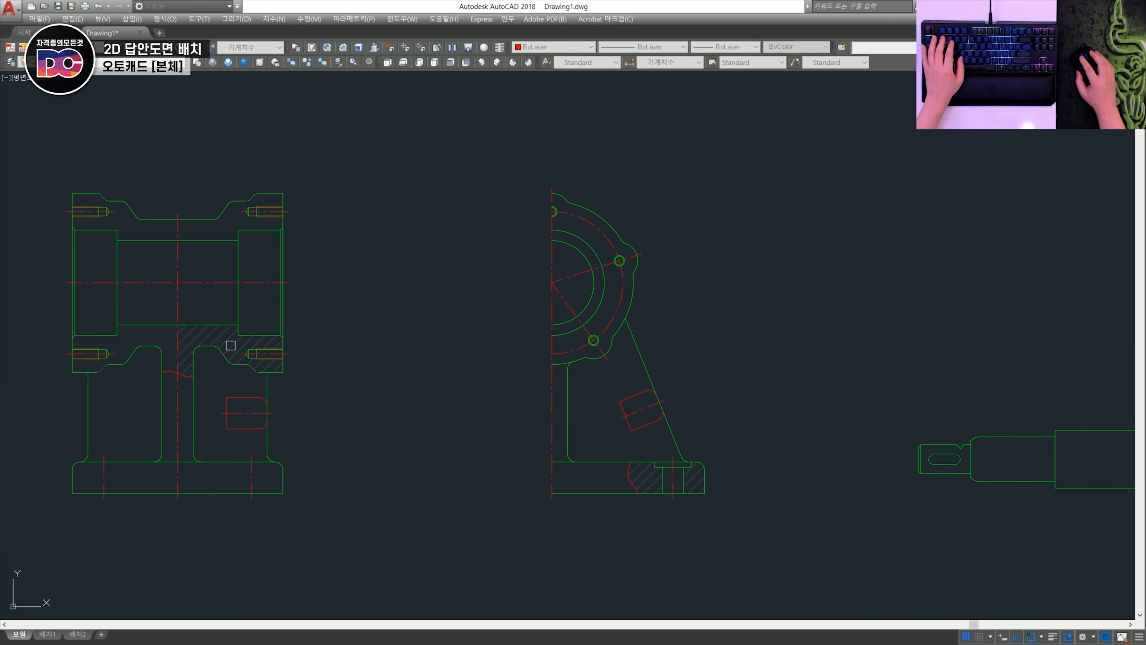
key(ctrl+z)
- Hatch only the base cutaway on both sides of the half side view's counterbored hole, user-defined type at angle 45 and spacing 3
key(h)
key(space)
click(589, 178)
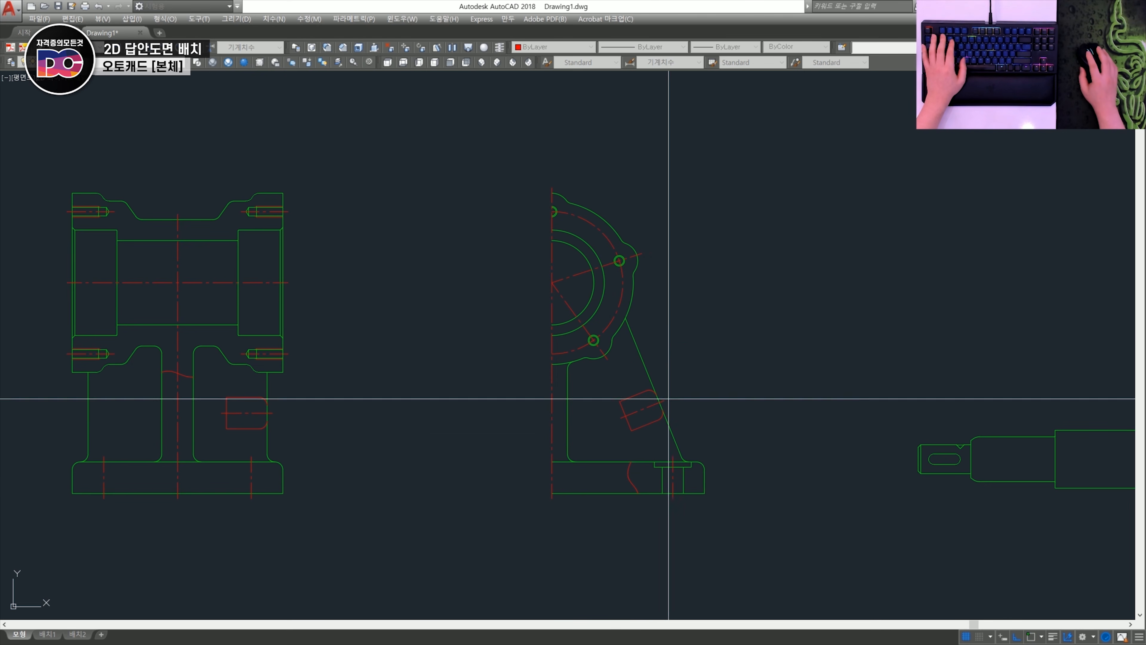
click(644, 481)
click(694, 480)
key(space)
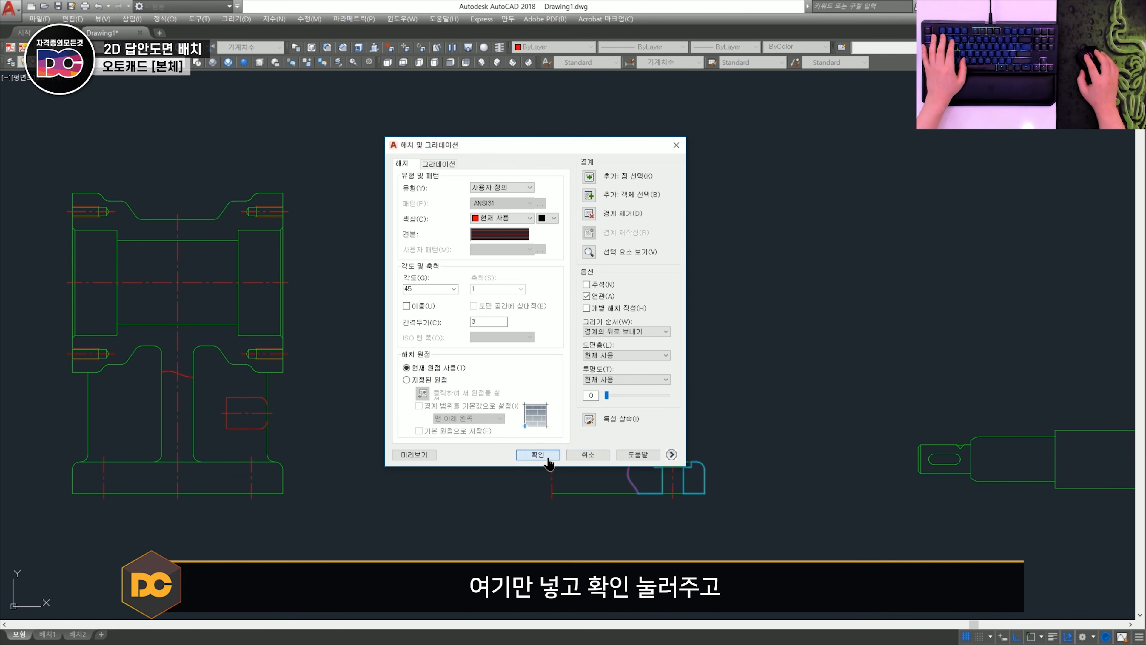
click(547, 459)
scroll(435, 352, up, 6)
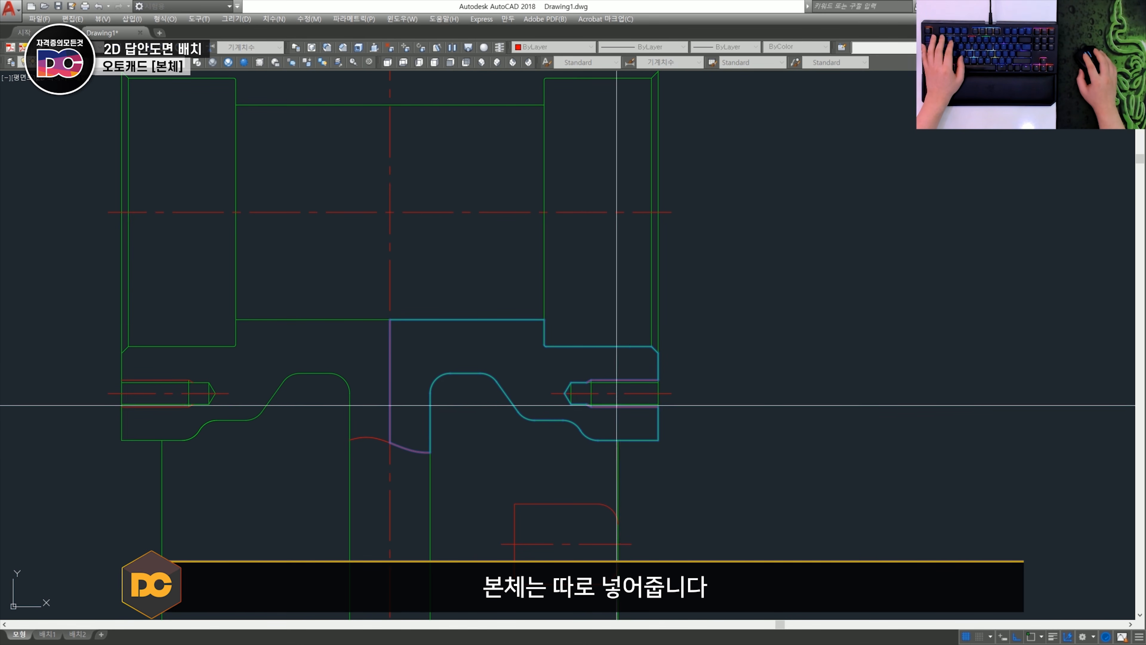
scroll(578, 395, down, 6)
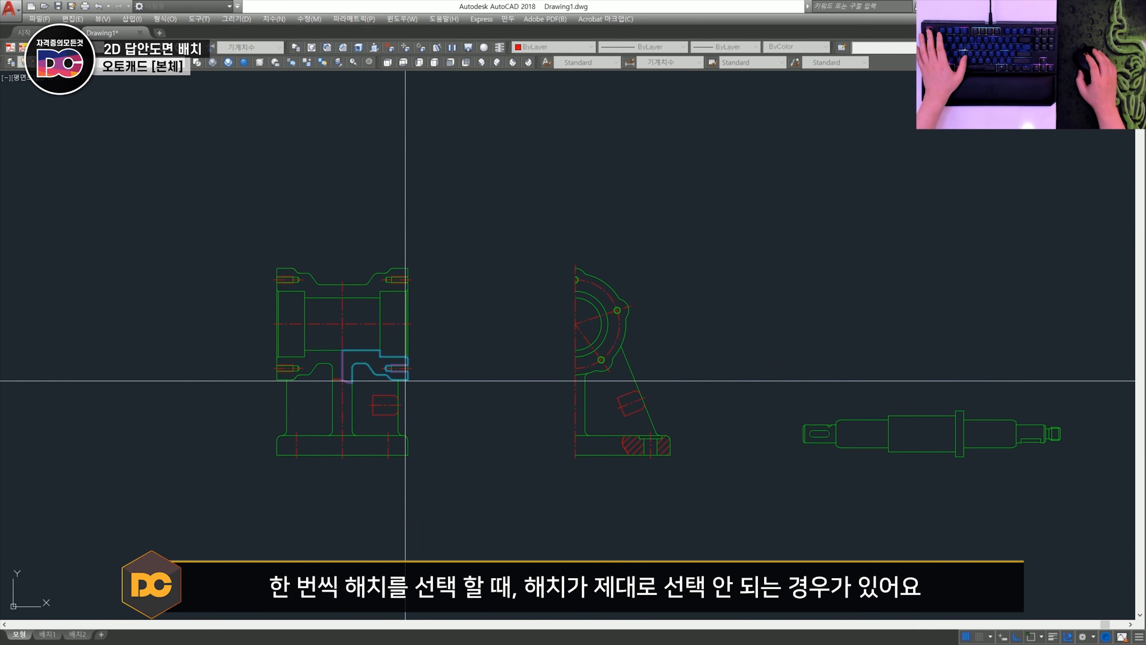
key(space)
click(587, 177)
click(317, 360)
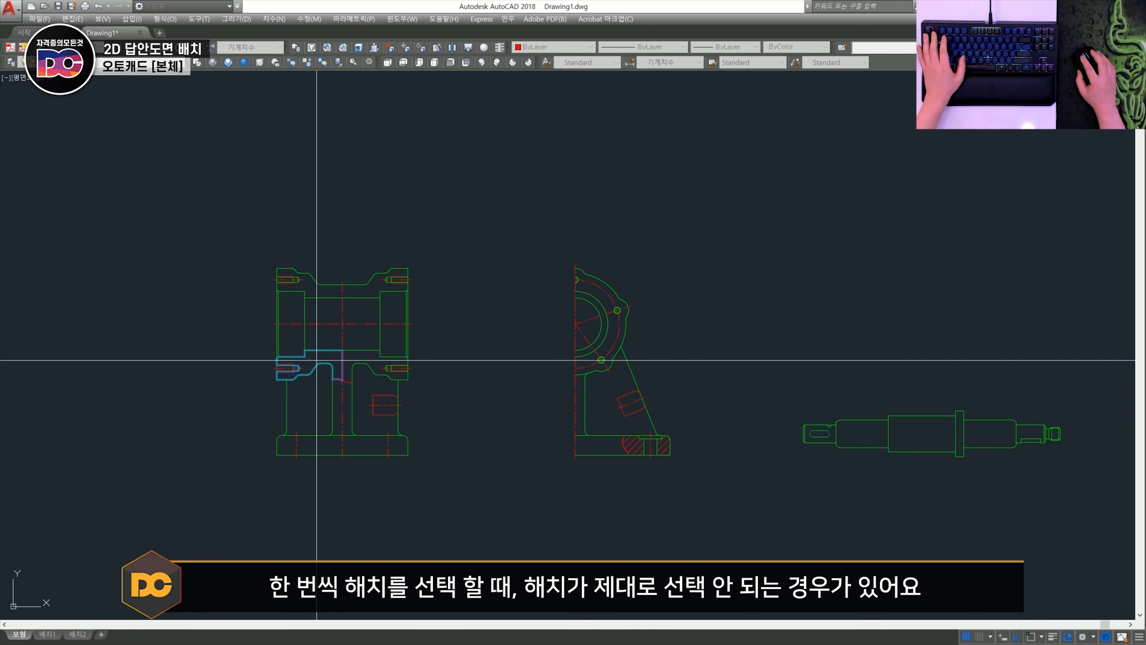
scroll(343, 393, down, 2)
scroll(343, 388, up, 4)
- Start a new hatch boundary from the section view's lower-right area, including the thread strips of the lower-right tapped hole
key(space)
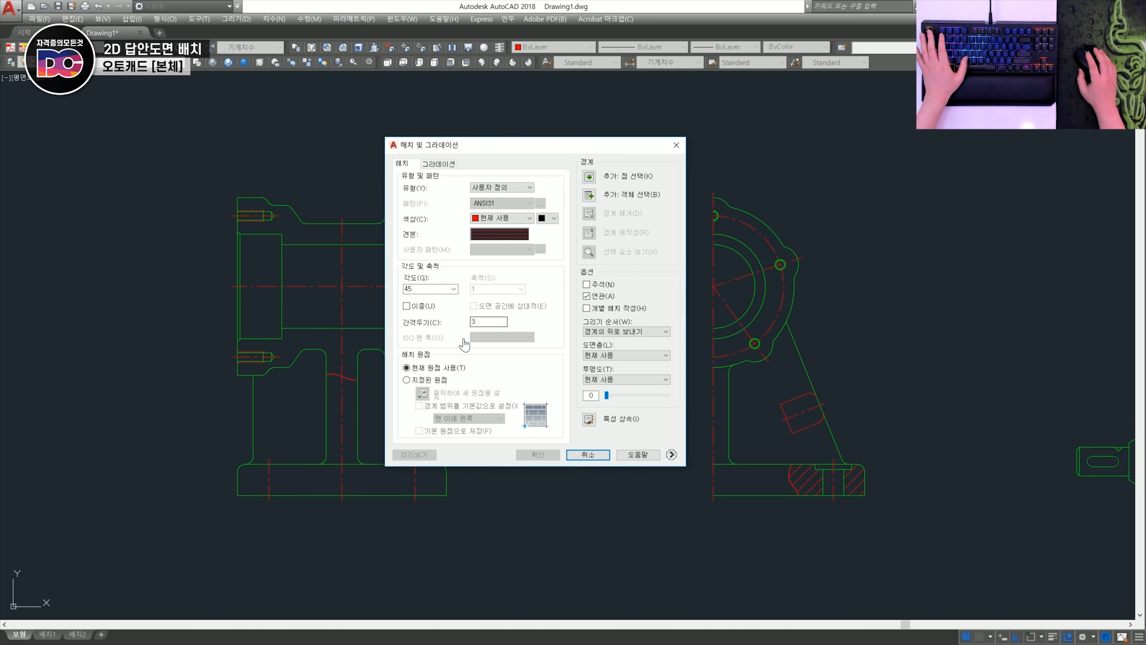
click(588, 177)
scroll(486, 365, up, 5)
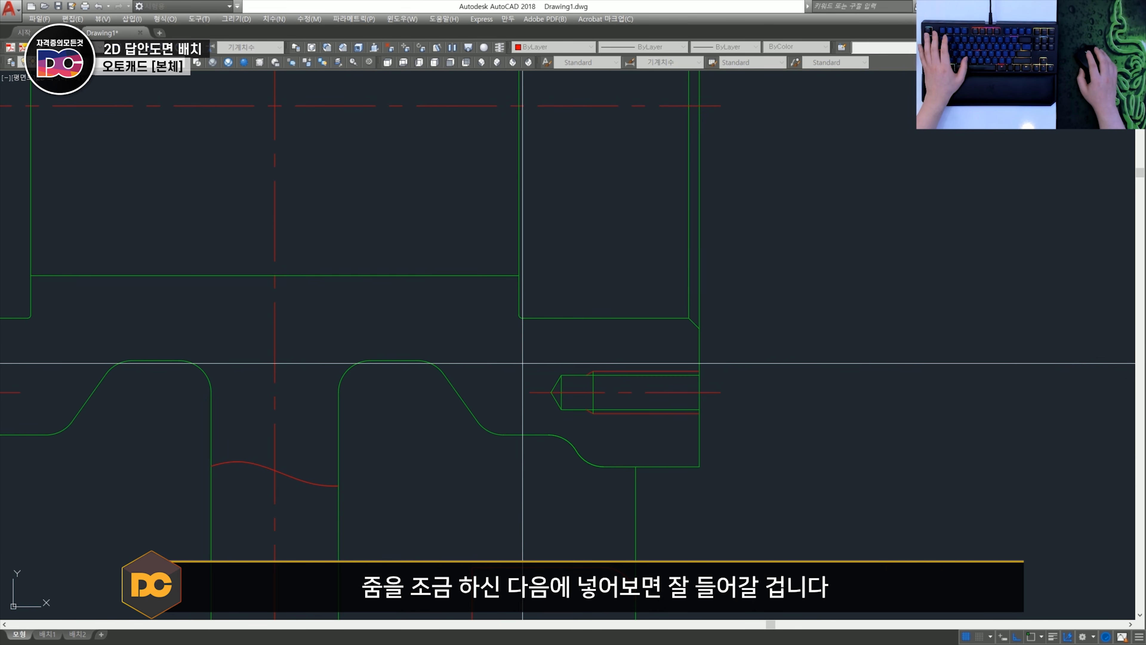
scroll(505, 375, down, 2)
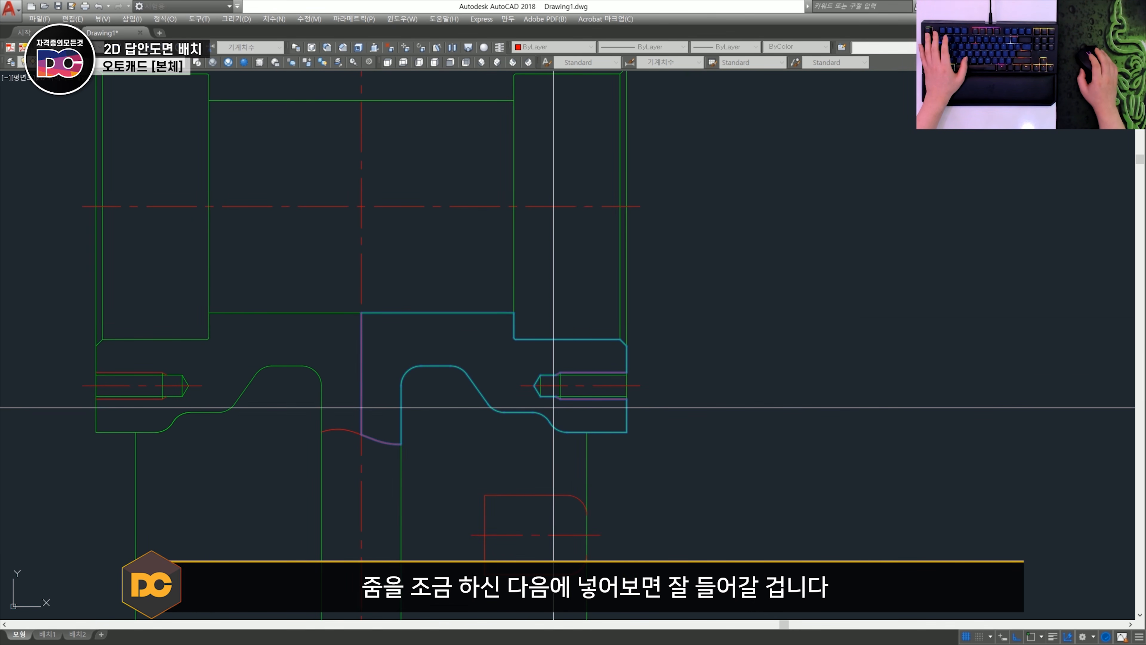
scroll(553, 402, up, 8)
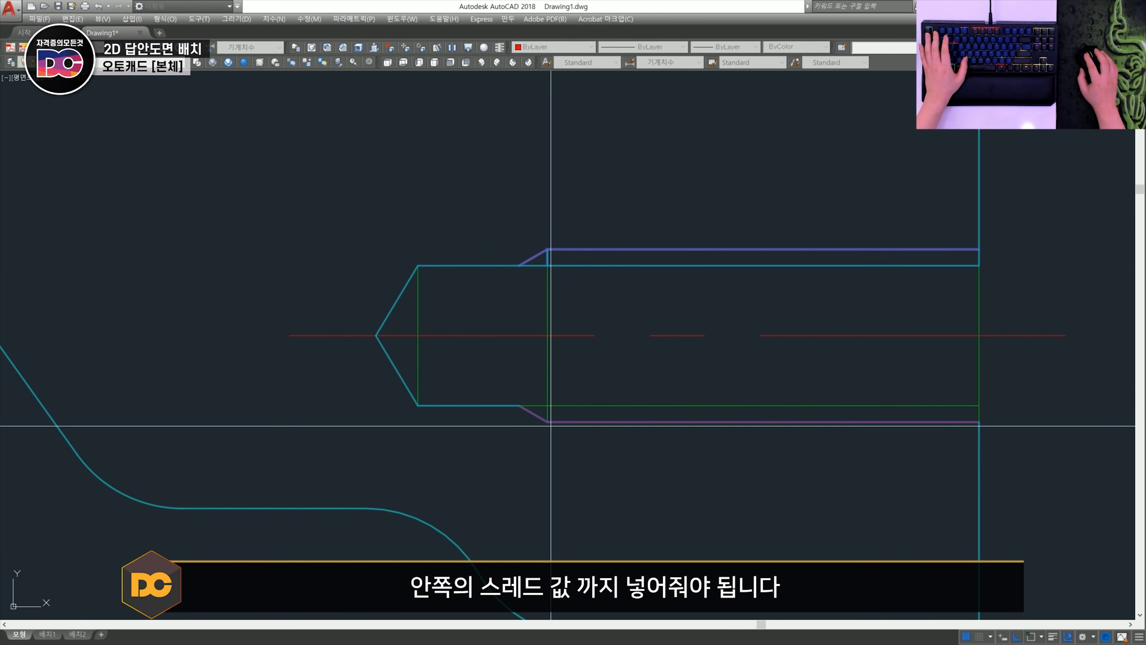
scroll(574, 412, down, 5)
middle_drag(429, 392, 798, 428)
- Add the section view's lower-left area and the thread strips of its tapped hole to the hatch boundary
click(406, 404)
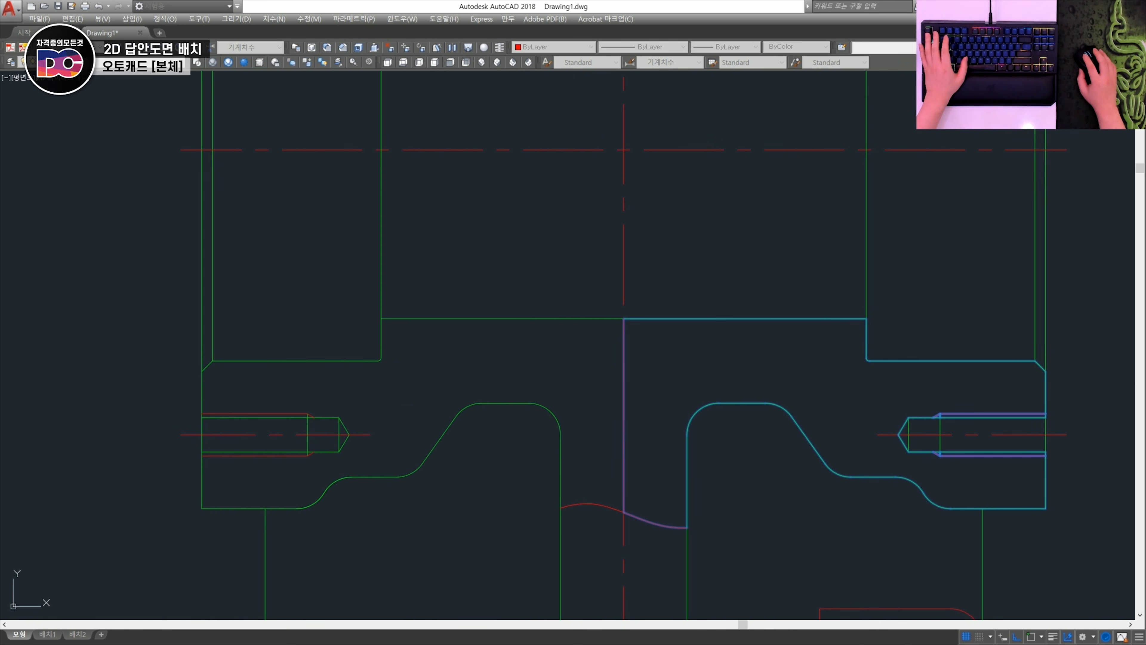
middle_drag(327, 433, 497, 402)
scroll(465, 386, up, 5)
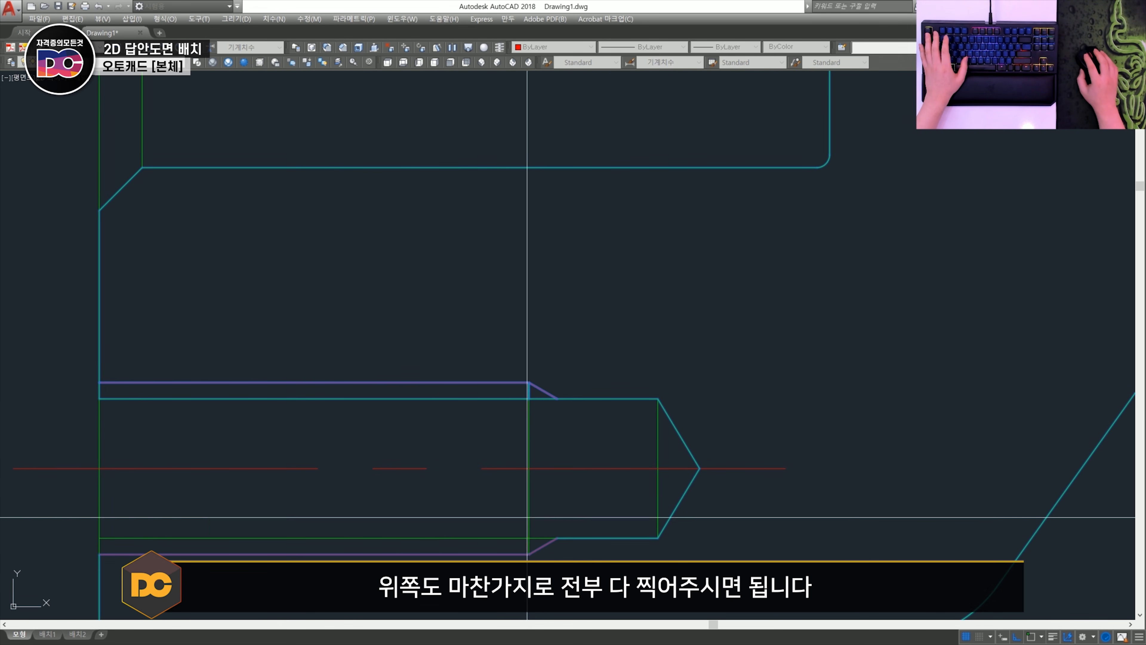
scroll(510, 548, down, 8)
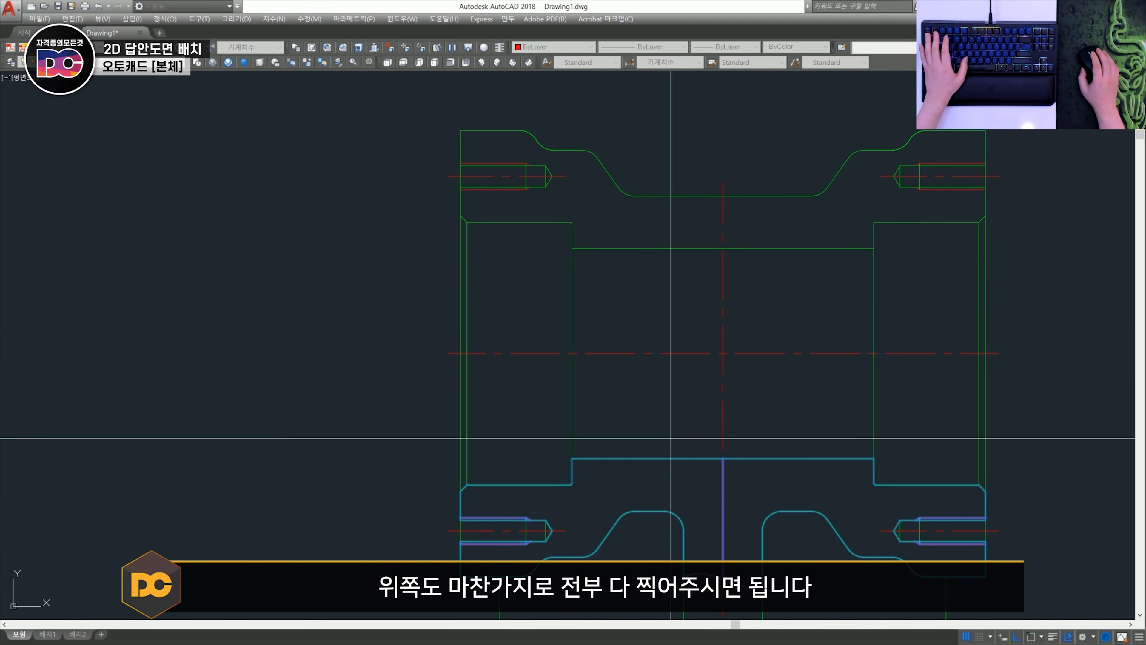
- Add the section view's upper wall area to the hatch boundary and complete the section hatch
click(608, 204)
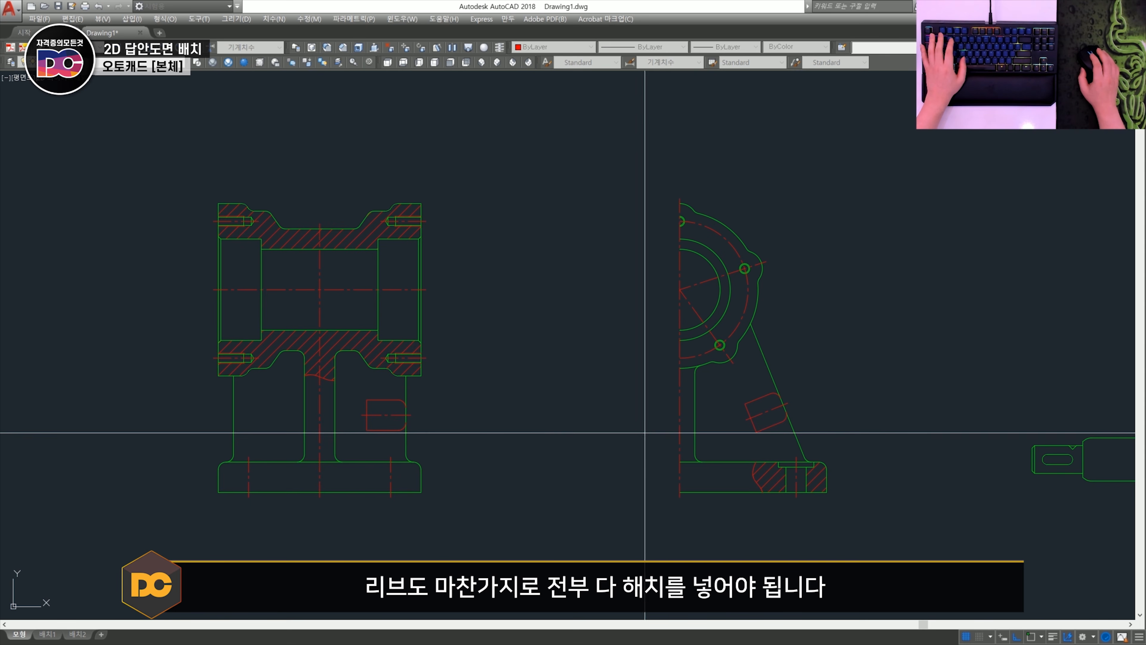
middle_drag(651, 431, 550, 425)
scroll(668, 410, up, 3)
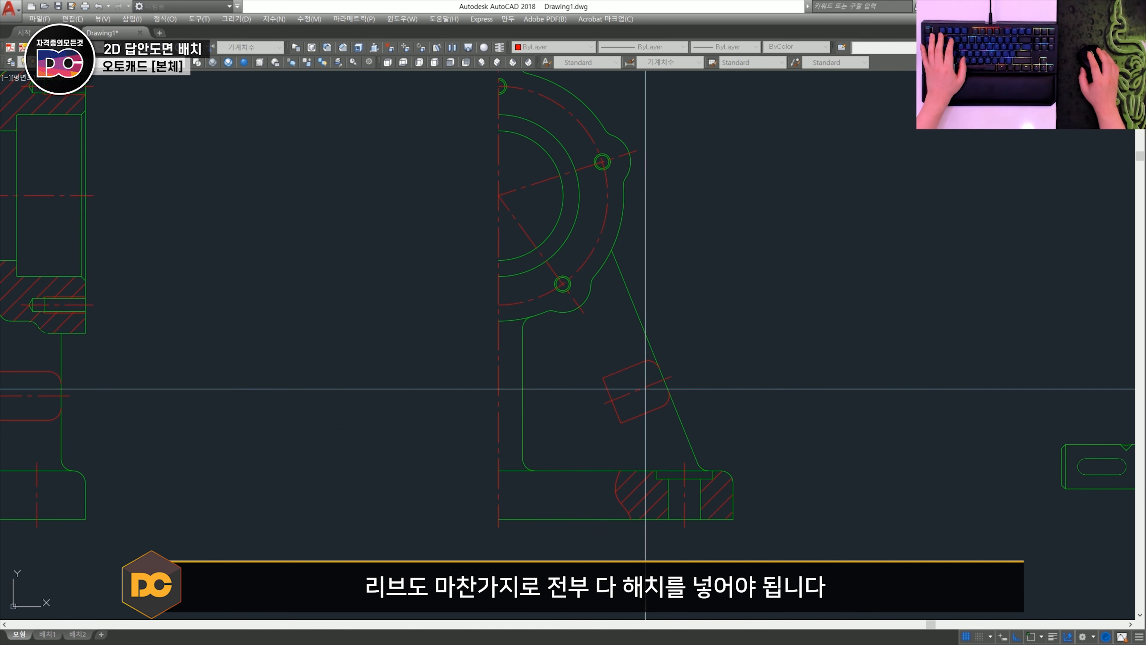
- Hatch the rib's revolved sections in the half side view and the section view, user-defined type at angle 45 and spacing 3
key(h)
key(Return)
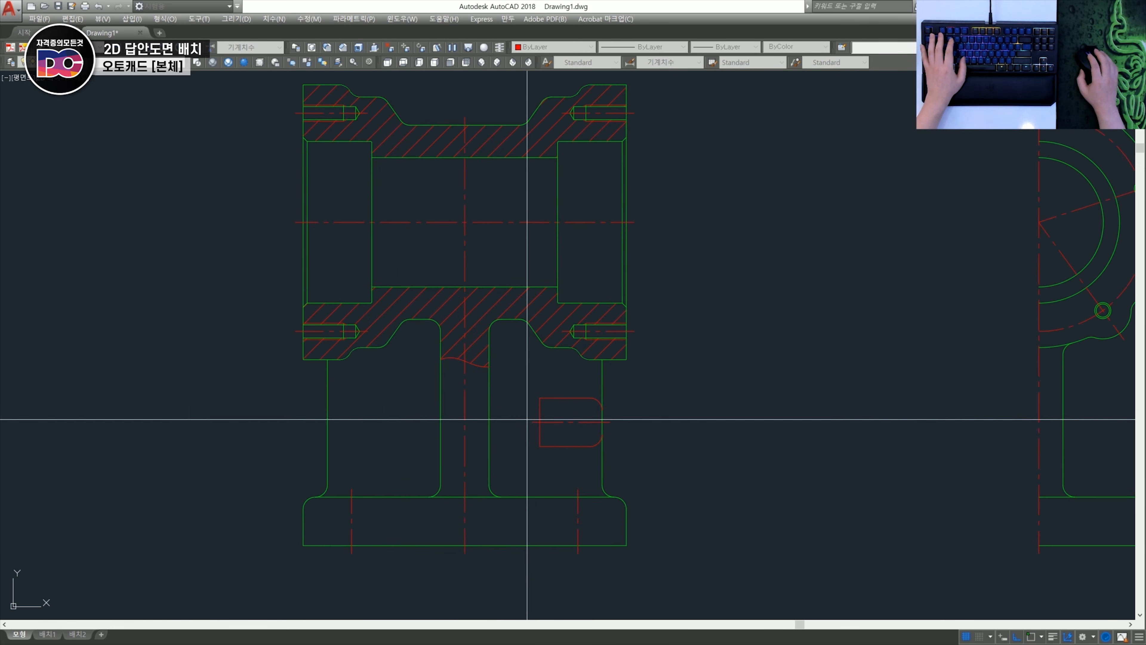
scroll(563, 409, up, 3)
key(h)
key(Return)
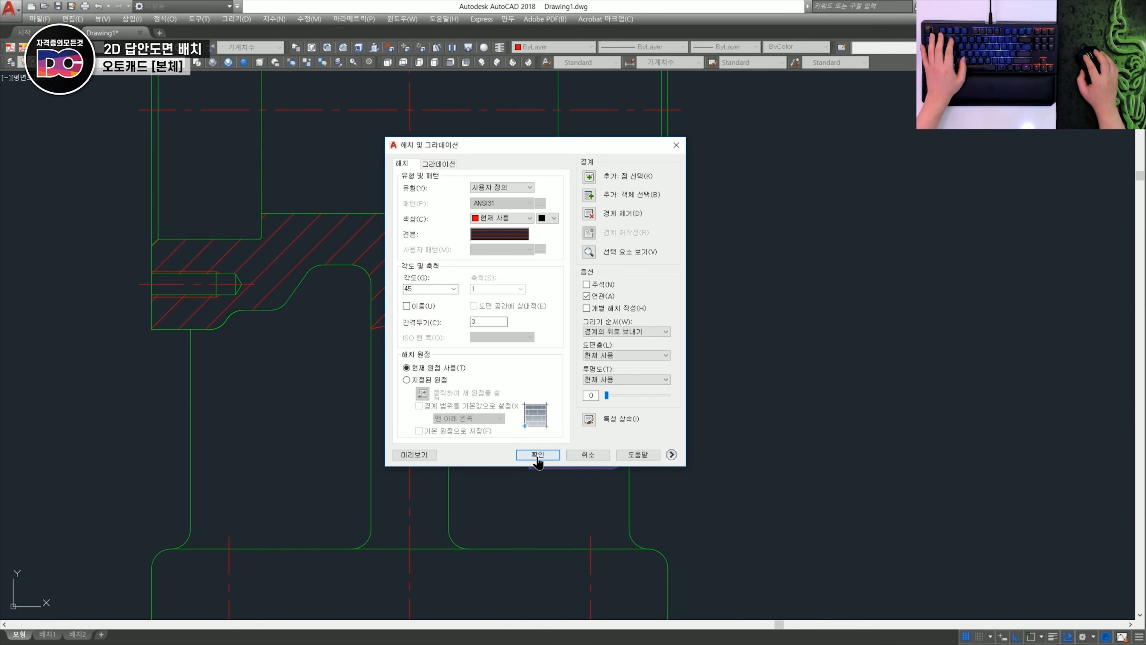
click(538, 454)
- Erase the straight inner edge of the section view's revolved rib section and mirror the hatched section about the vertical centreline
scroll(596, 409, up, 3)
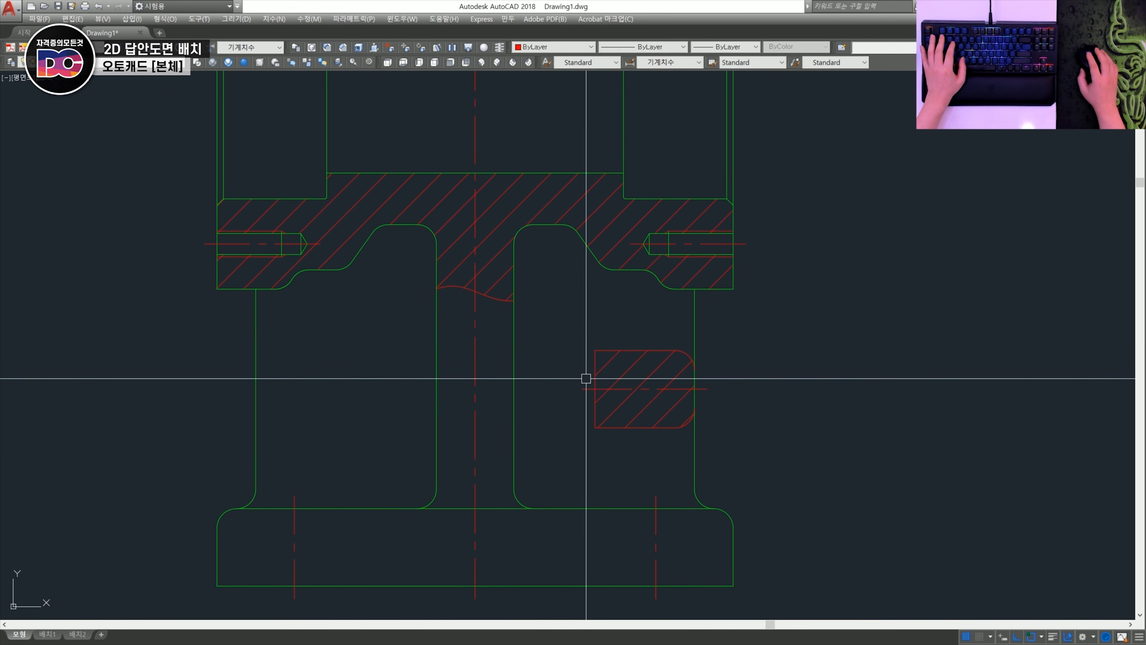
key(e)
key(Return)
drag(562, 332, 789, 442)
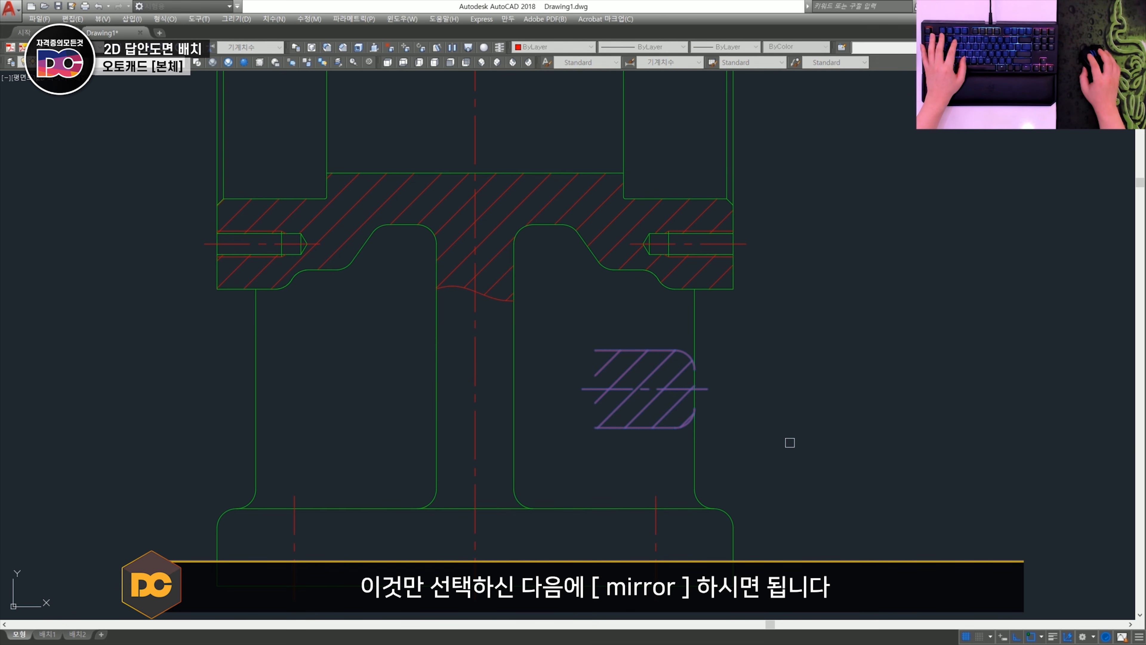
click(478, 297)
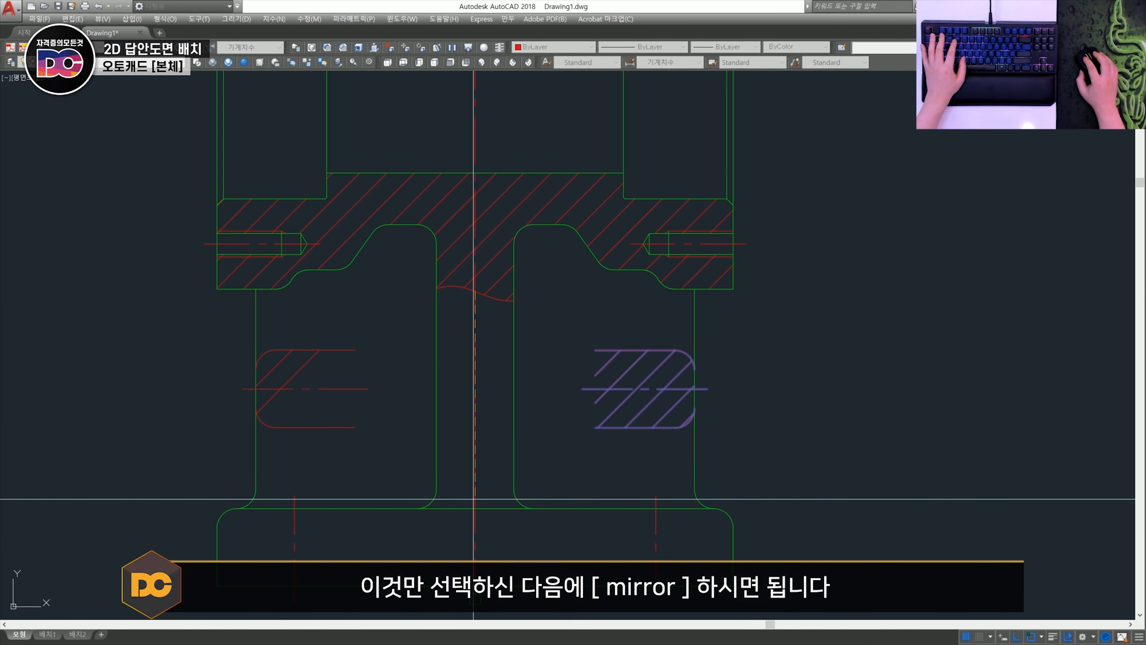
click(473, 498)
key(Return)
scroll(276, 415, down, 4)
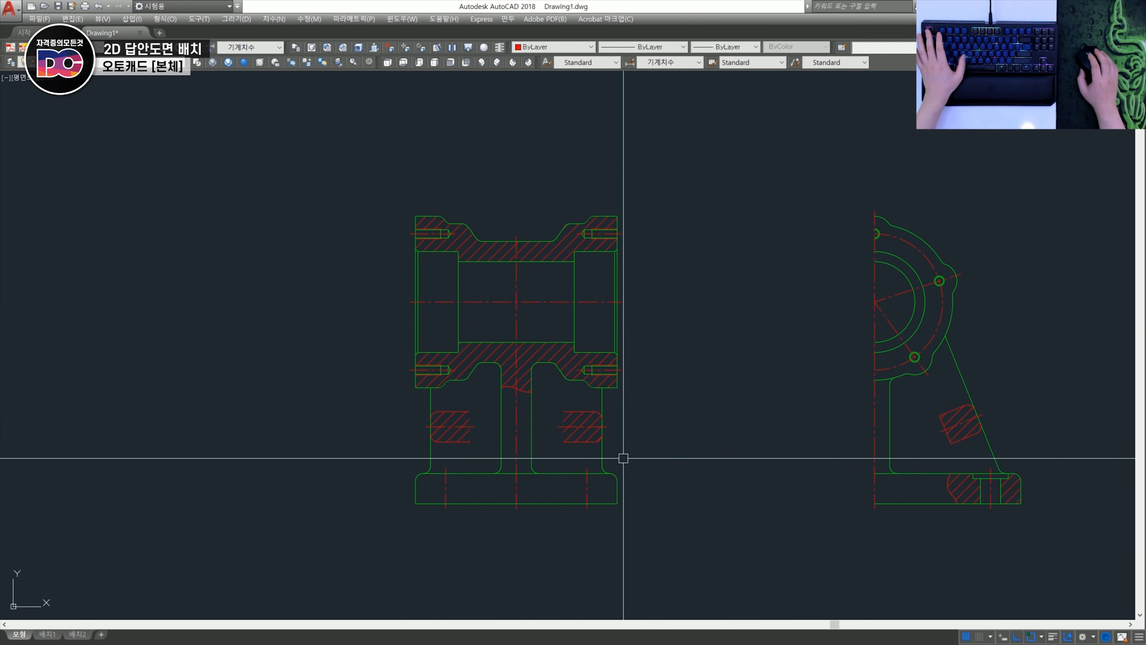
- Break away roughly the left quarter of the right-hand tapped hole's outer thread circle in the half side view, using nearest-point snaps
middle_drag(559, 446, 395, 390)
scroll(795, 212, up, 10)
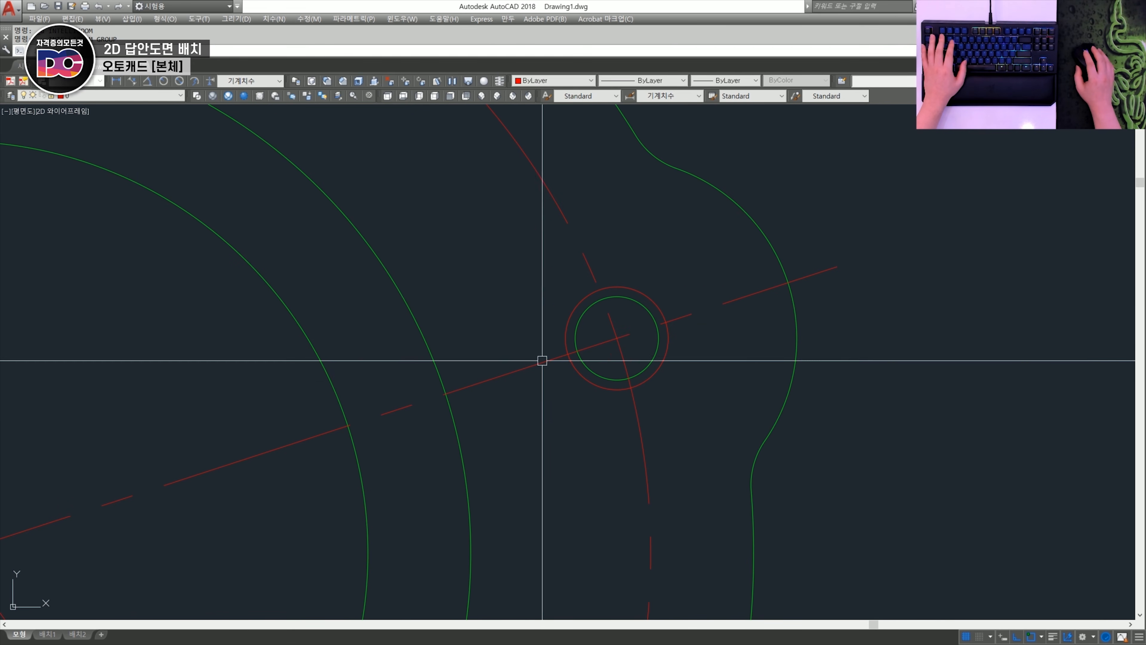
shift+right_click(568, 309)
click(601, 581)
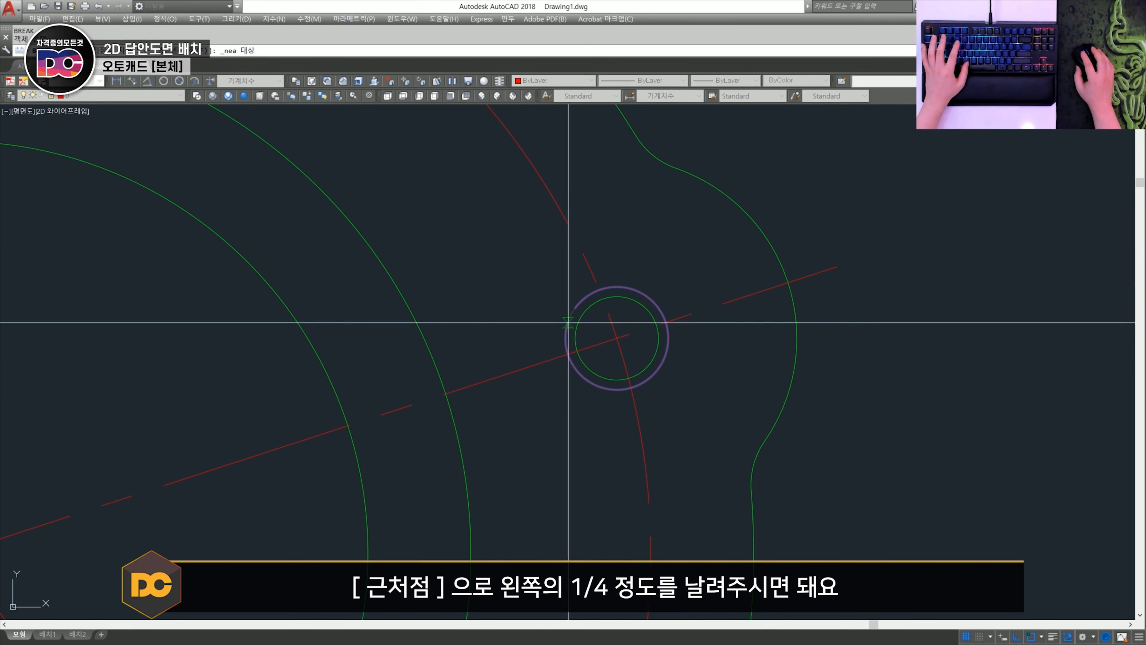
click(574, 369)
scroll(624, 394, down, 4)
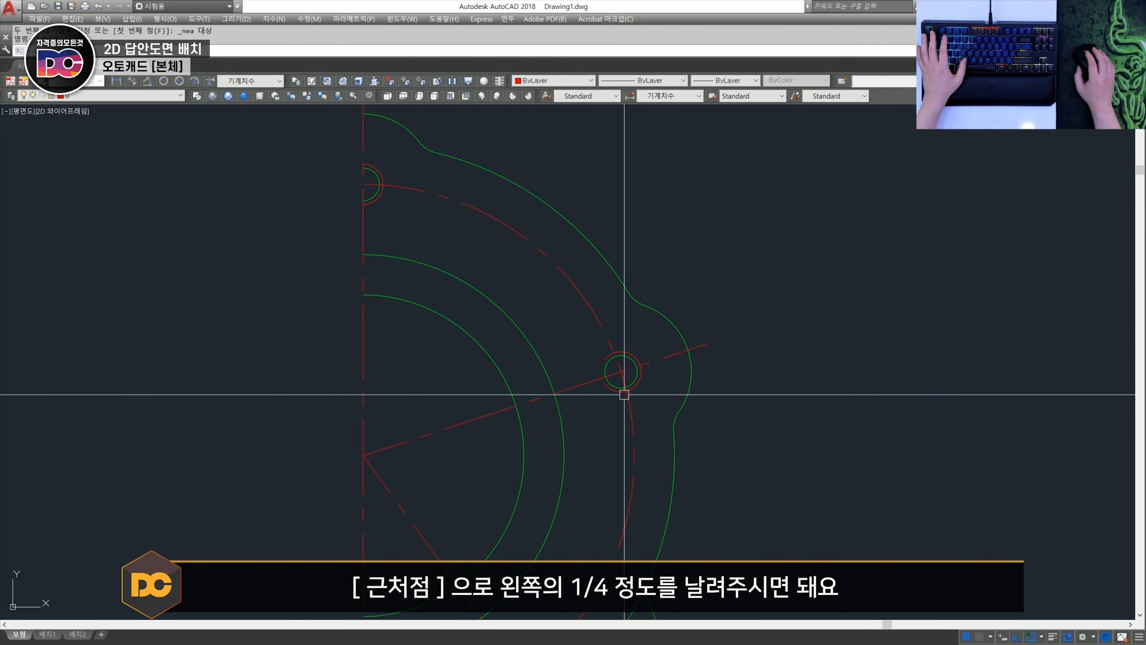
- Break away roughly the upper-left quarter of the lower tapped hole's outer thread circle, using nearest-point snaps
middle_drag(532, 587, 612, 385)
scroll(588, 482, up, 4)
text(br)
key(space)
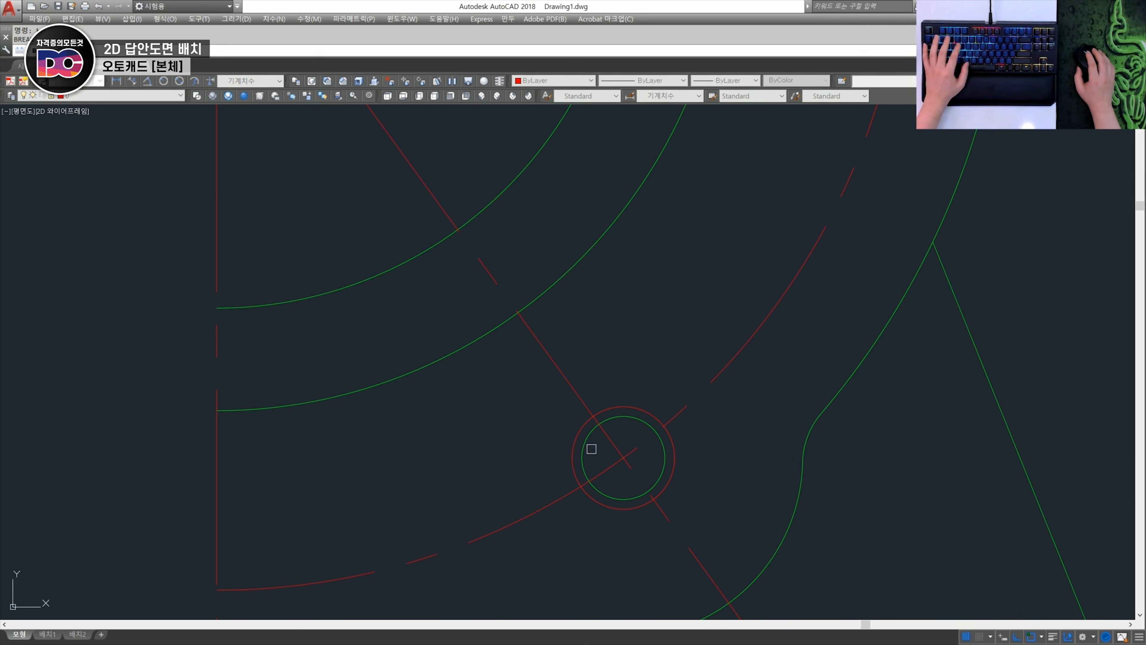
scroll(596, 442, up, 2)
shift+right_click(565, 429)
click(614, 352)
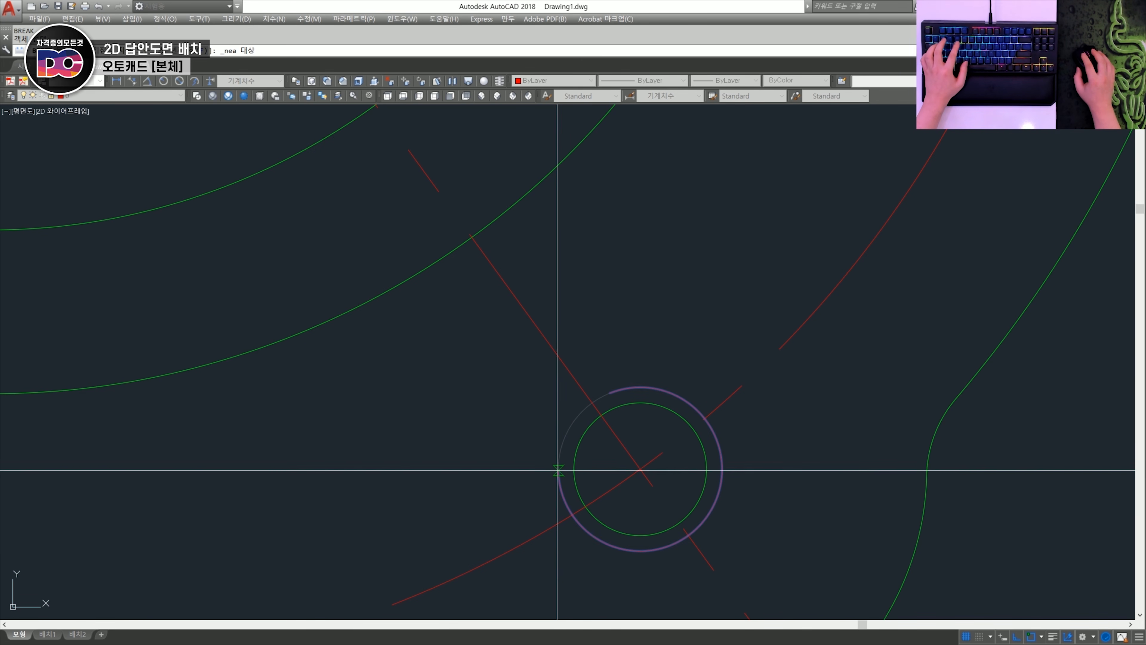
click(559, 469)
scroll(559, 465, down, 6)
- Examine the top tapped hole's half thread arc on the centreline and compare it with the two broken thread circles
middle_drag(547, 289, 553, 516)
scroll(454, 120, up, 5)
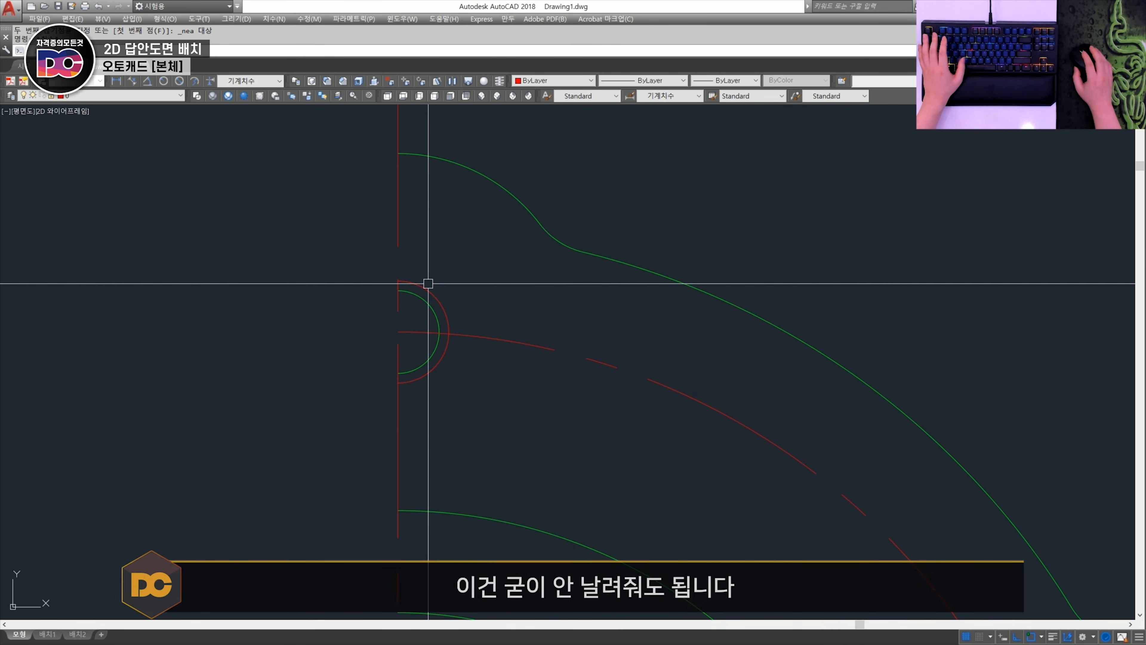
scroll(429, 321, down, 4)
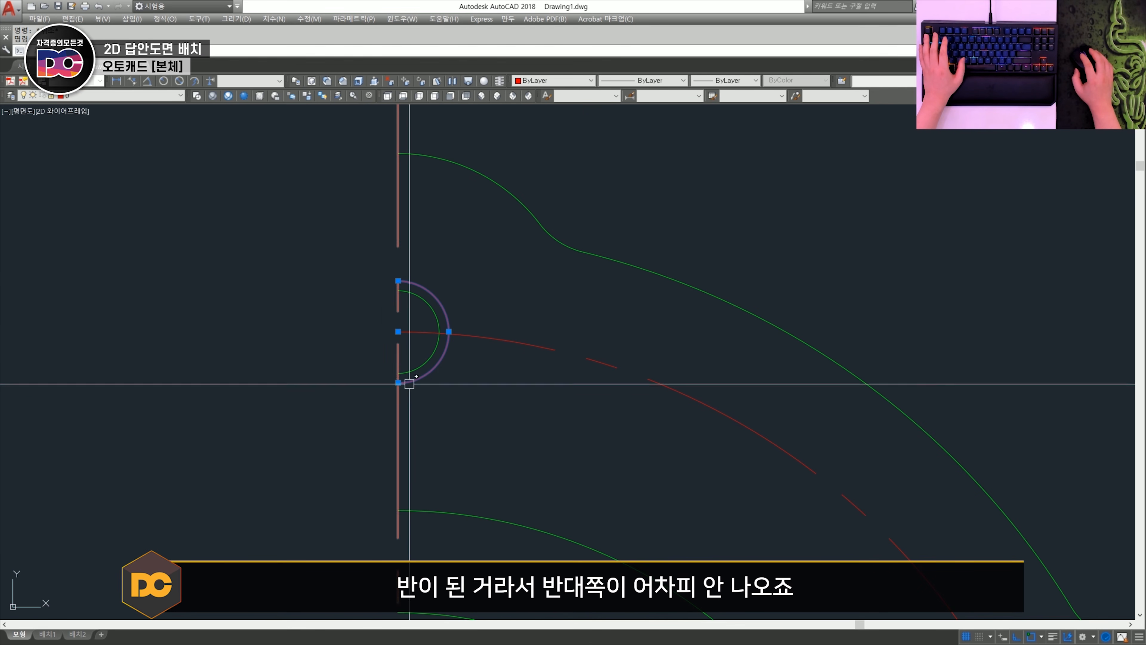
scroll(521, 360, down, 2)
middle_drag(583, 447, 545, 368)
scroll(403, 290, up, 4)
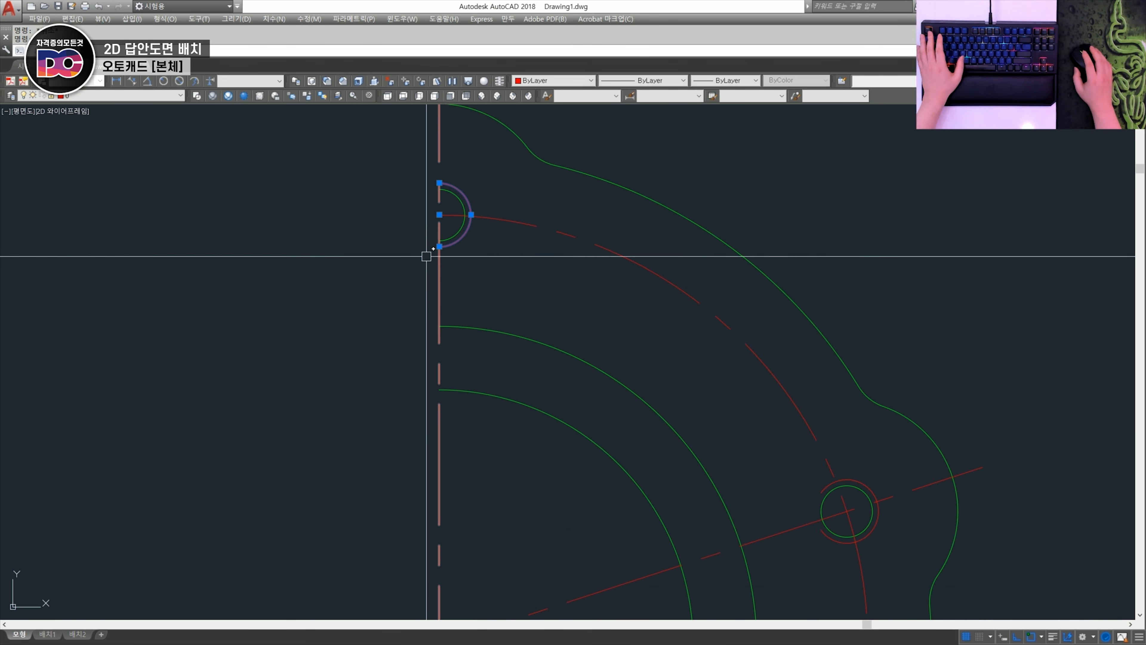
scroll(455, 271, down, 2)
middle_drag(685, 443, 591, 274)
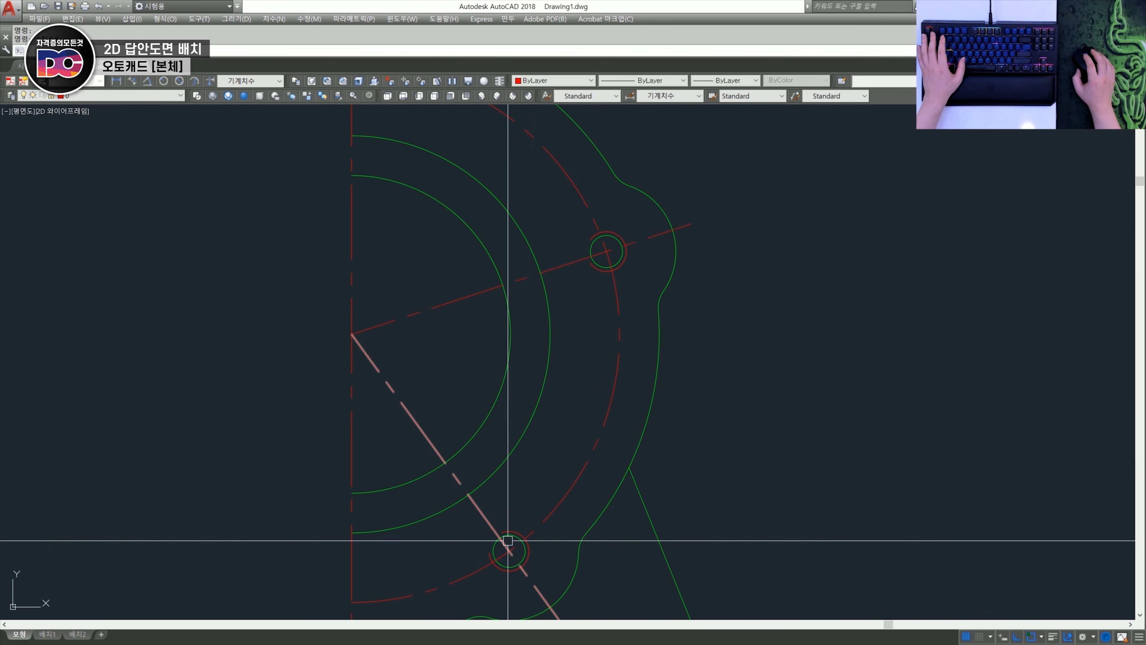
scroll(603, 210, up, 4)
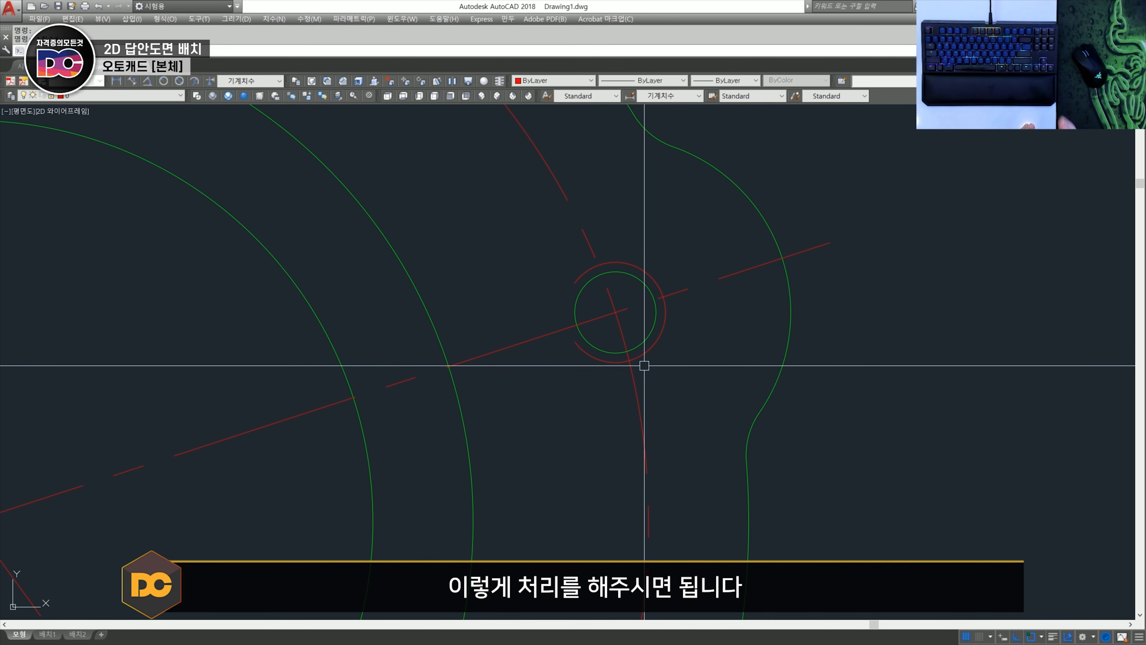
scroll(644, 365, down, 5)
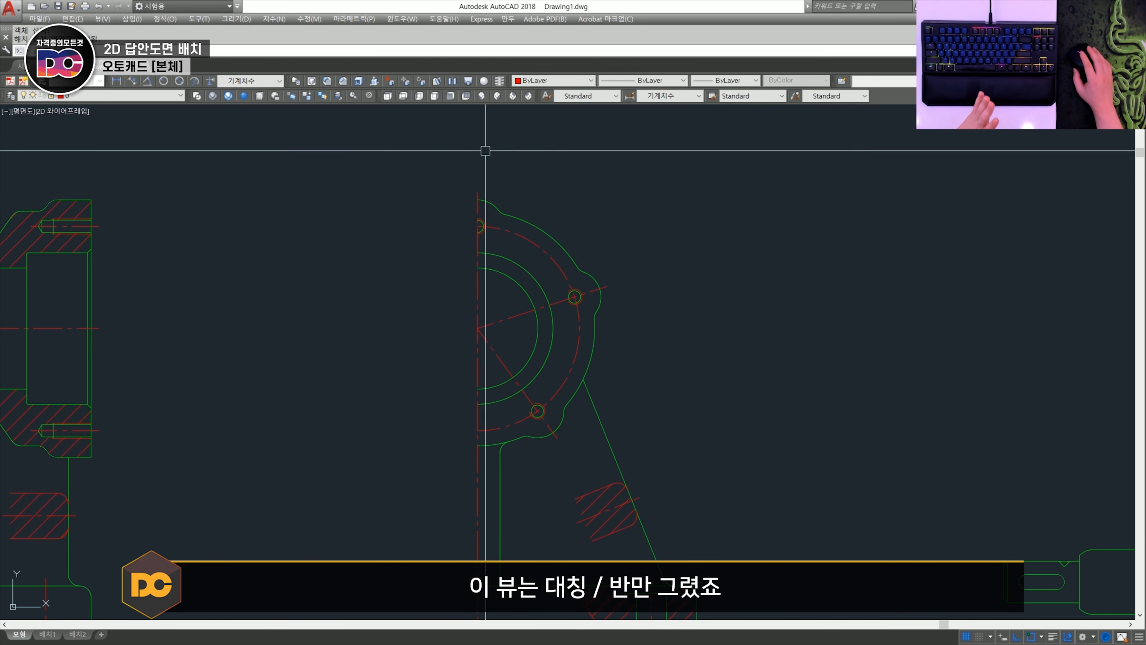
- Draw a short horizontal line leftwards from the half side view centreline's upper end and assign it to the yellow text layer
scroll(496, 297, up, 3)
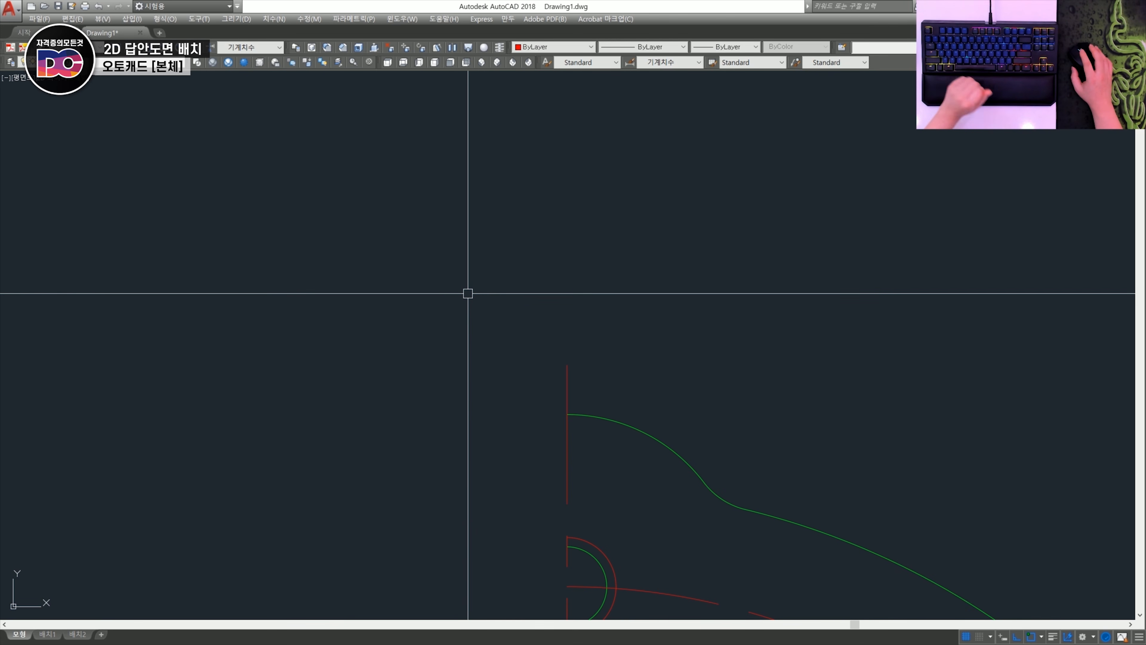
click(567, 365)
key(space)
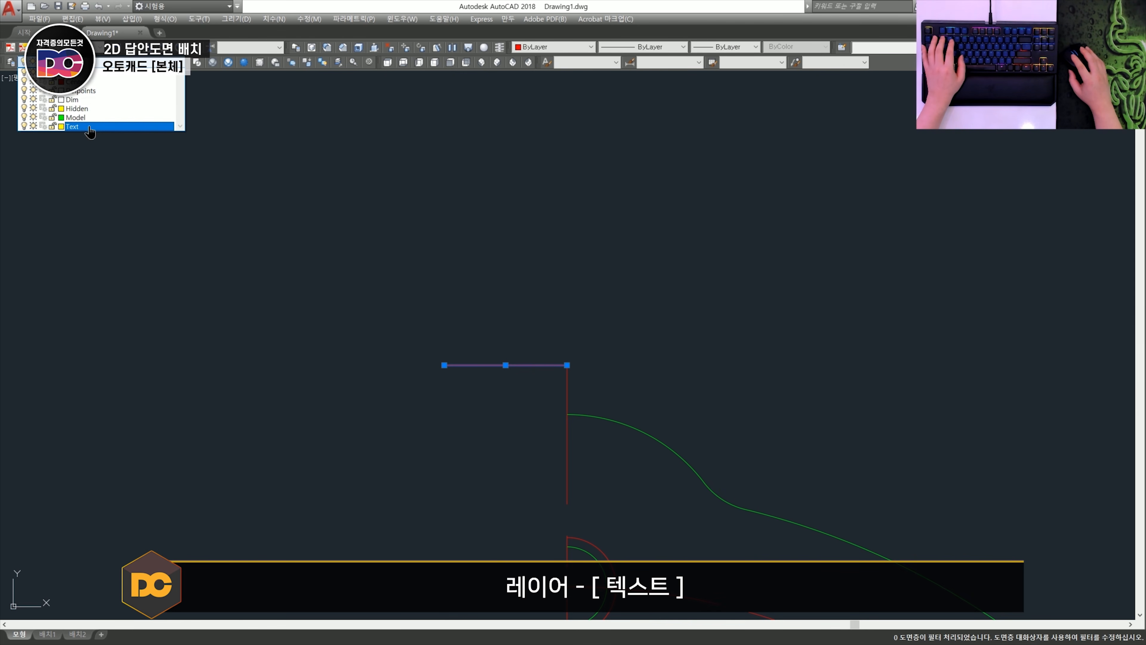
click(90, 127)
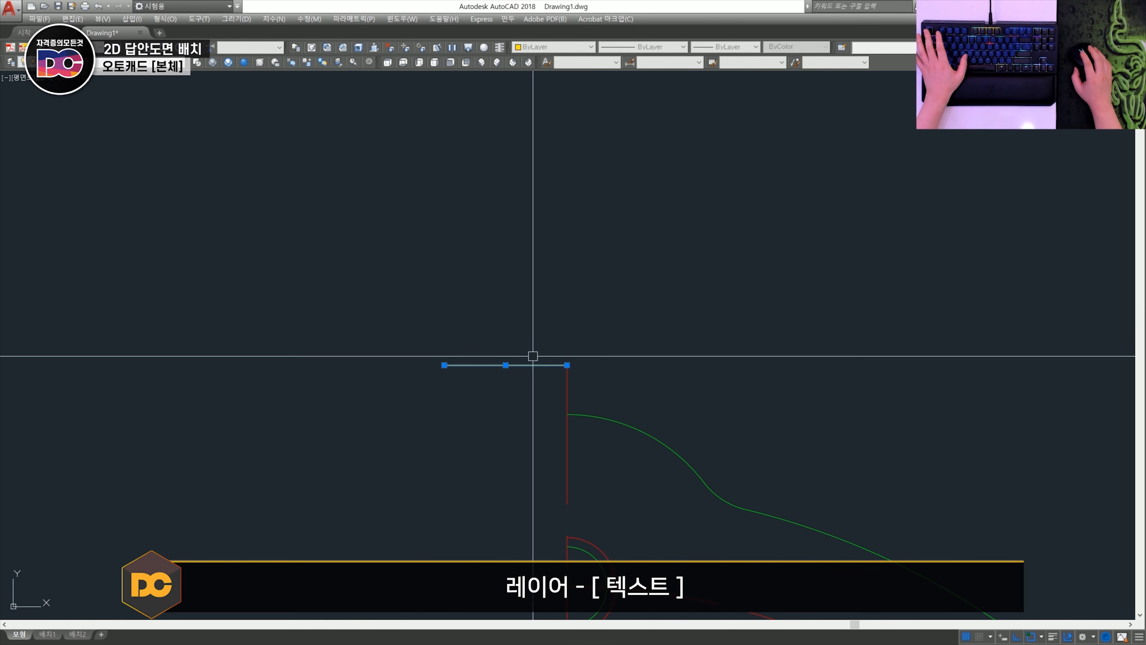
middle_drag(526, 404, 429, 389)
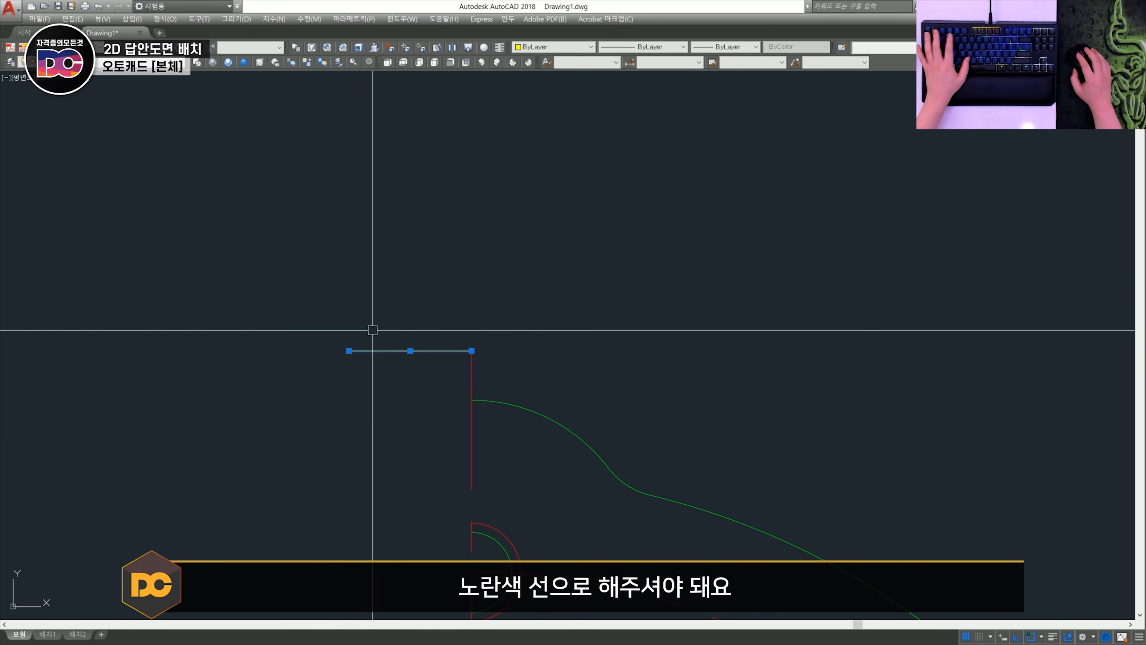
key(Escape)
- Move the yellow line by its midpoint onto the centreline's upper end and offset it upward by 2 to form a symmetry mark
shift+right_click(396, 339)
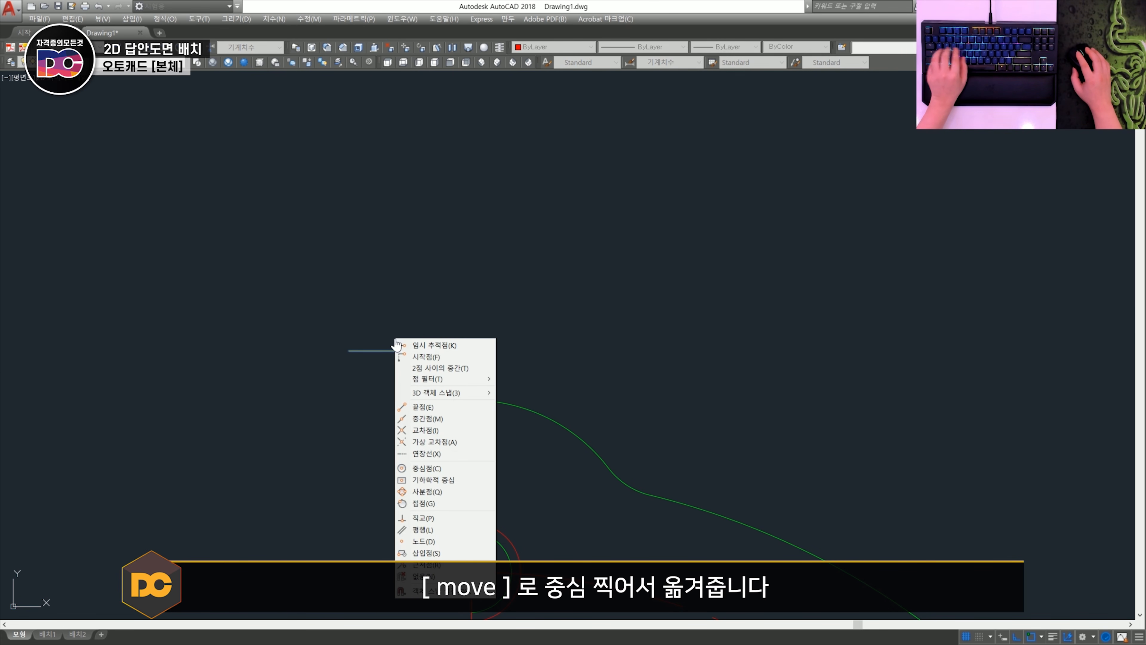
click(433, 345)
click(471, 341)
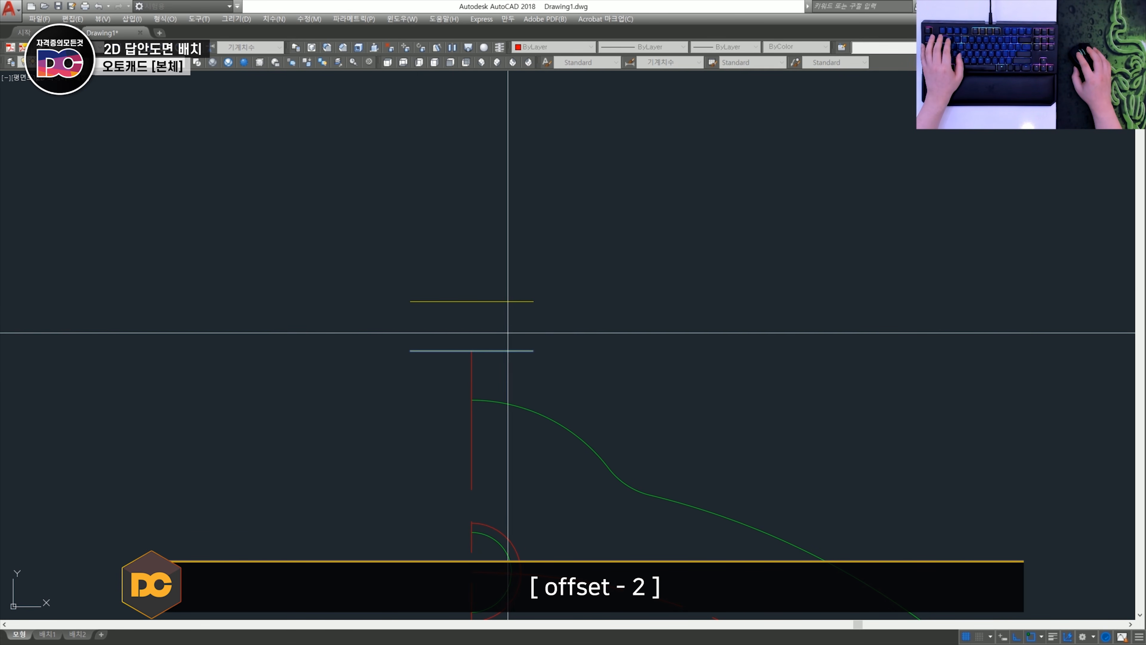
click(506, 288)
key(Escape)
scroll(510, 291, down, 2)
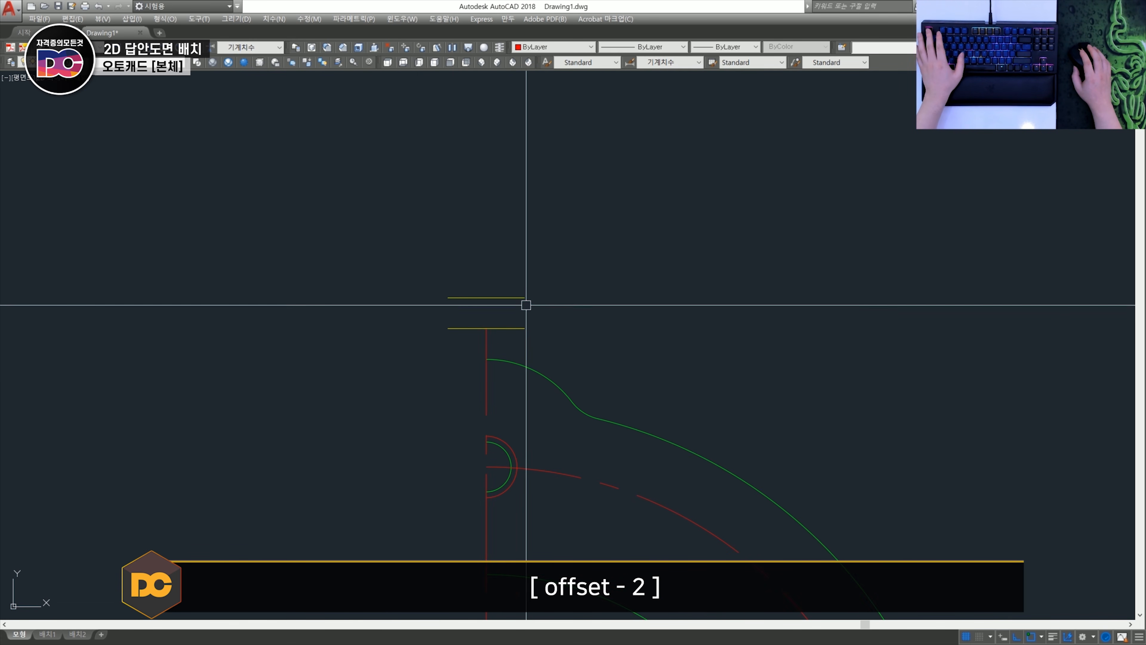
- Copy the pair of symmetry lines by the upper line's midpoint to the lower end of the half side view's centreline
text(co)
key(space)
click(547, 337)
click(491, 259)
shift+right_click(485, 281)
key(m)
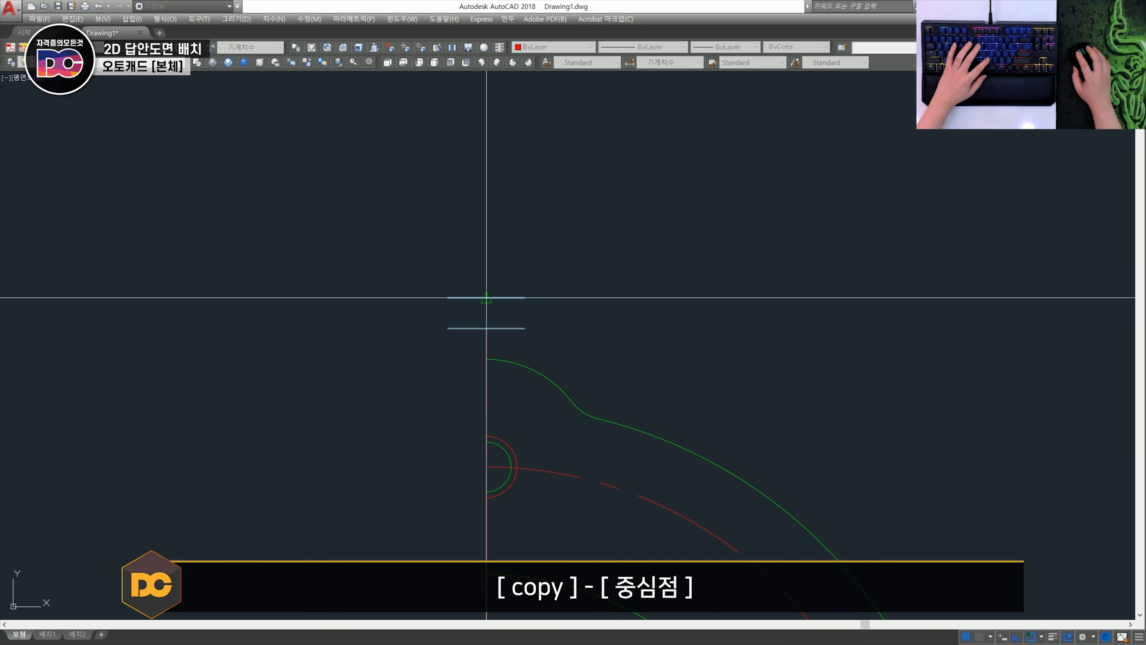
click(486, 297)
scroll(507, 328, down, 6)
middle_drag(536, 522, 575, 256)
middle_drag(550, 560, 583, 440)
scroll(582, 440, up, 3)
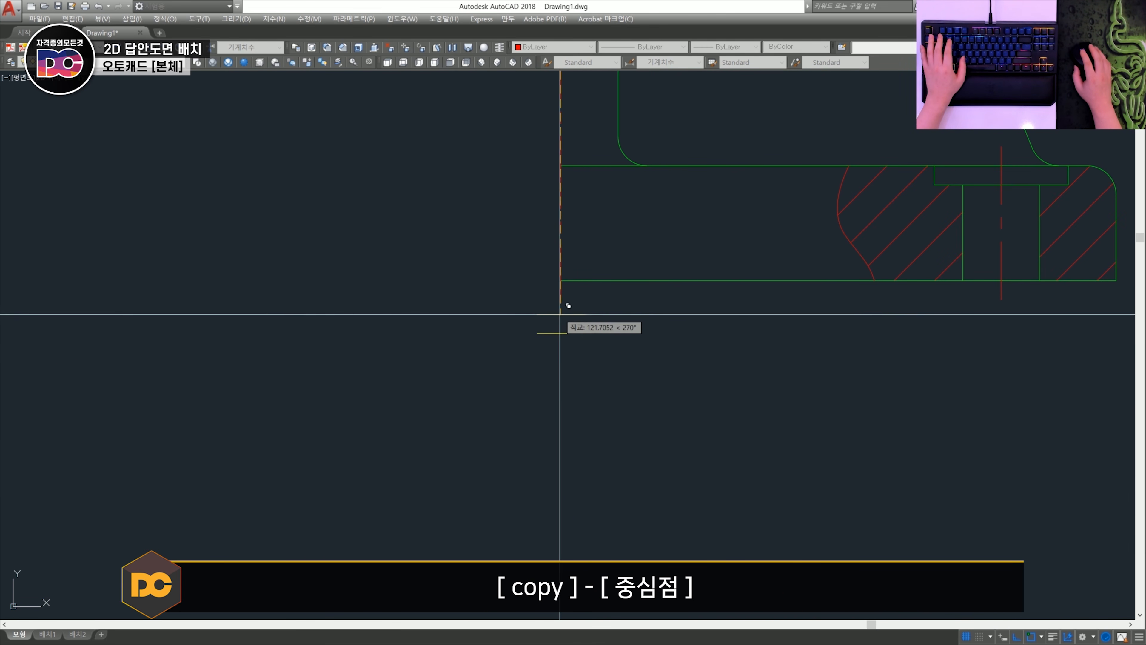
click(565, 299)
key(Escape)
- Lengthen the half side view's vertical centreline in increments of 2 so it passes through the symmetry marks at both ends
scroll(650, 371, down, 5)
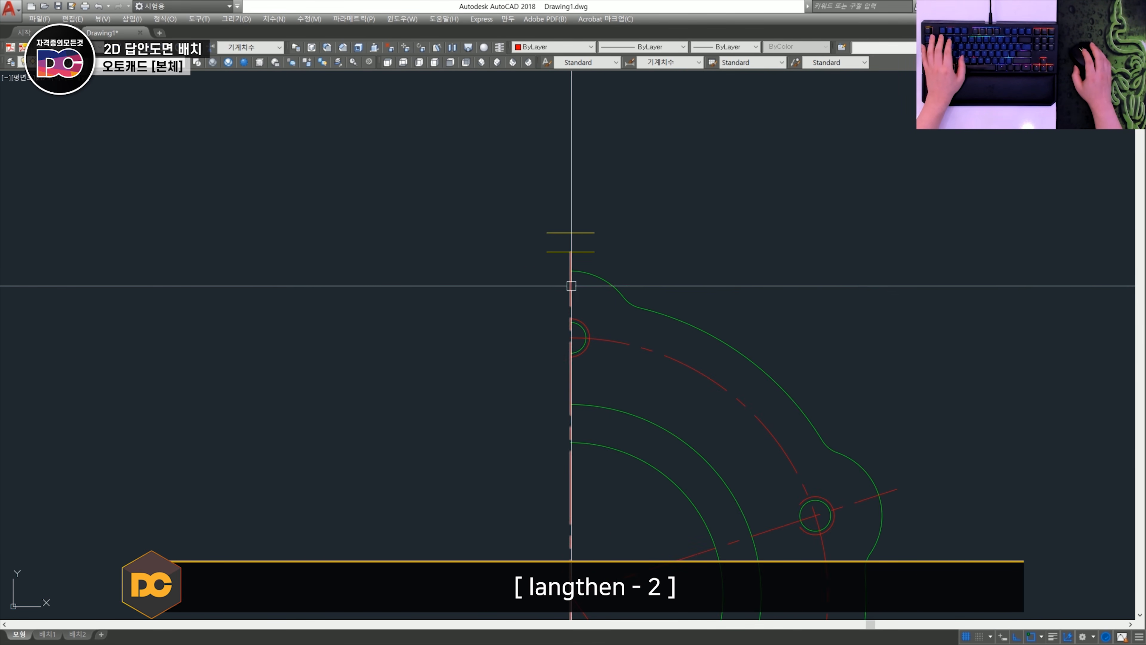
scroll(568, 256, up, 3)
middle_drag(568, 317, 544, 397)
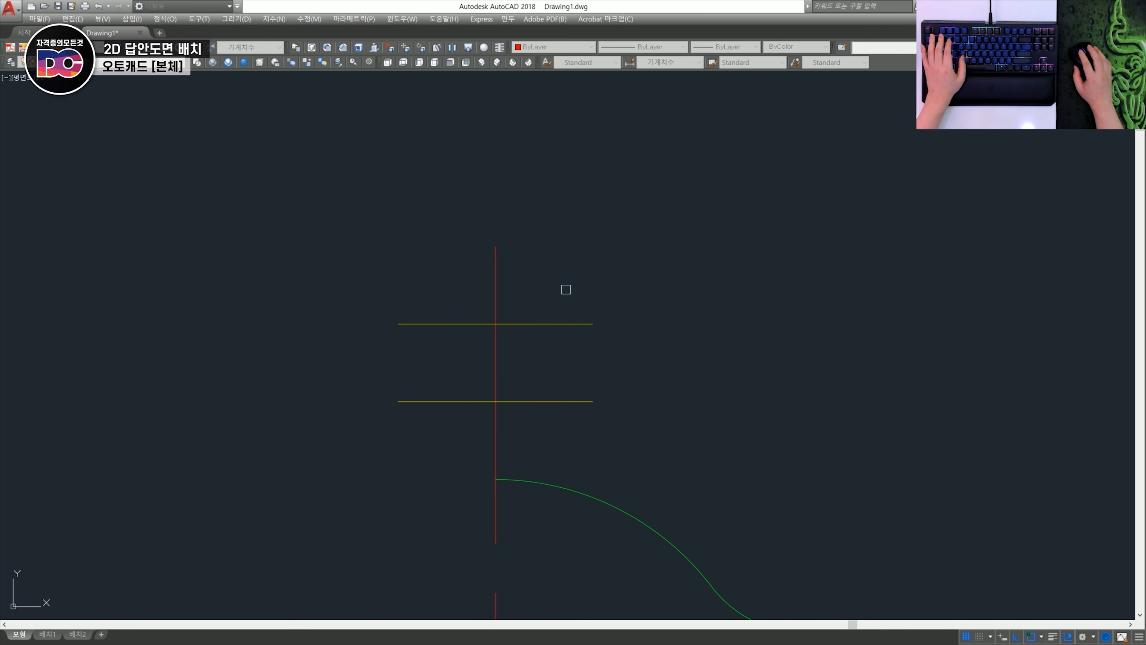
scroll(634, 413, down, 4)
scroll(588, 473, up, 2)
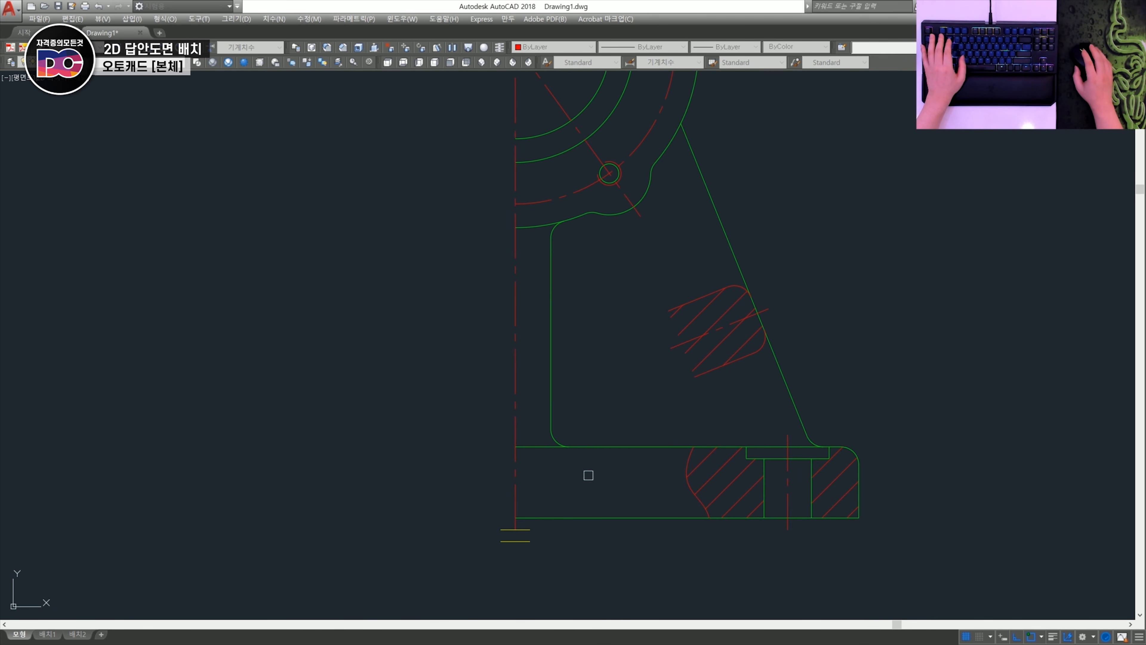
scroll(528, 381, up, 4)
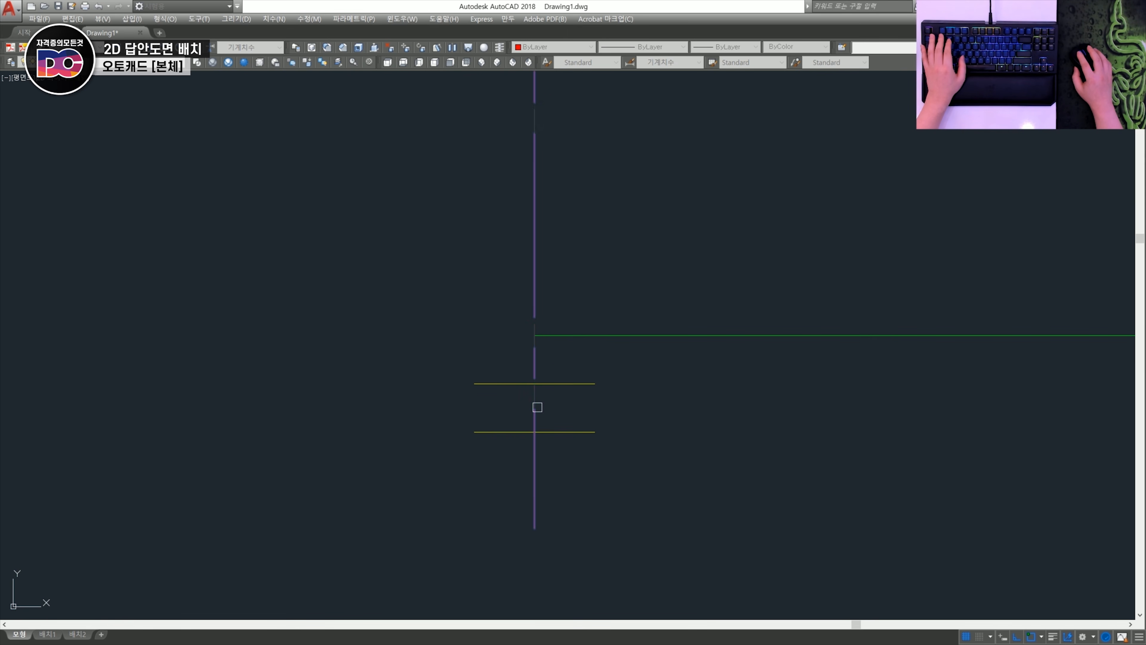
scroll(537, 407, down, 6)
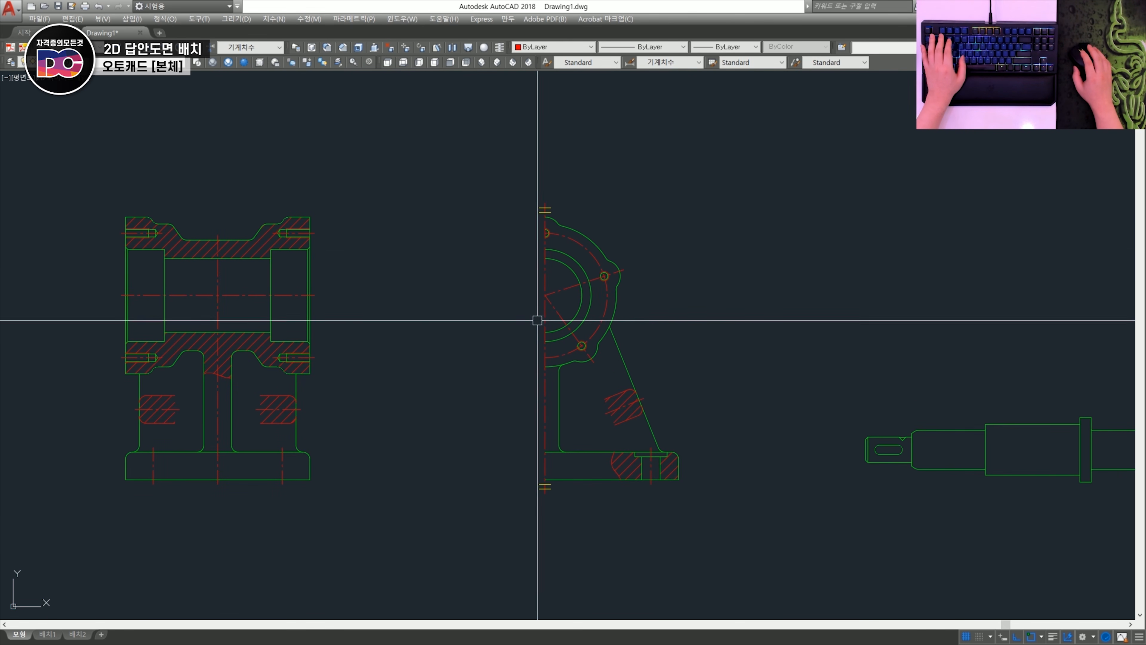
- Select the entire section view with its hatching and centrelines and examine it beside the half side view
middle_drag(526, 377, 474, 390)
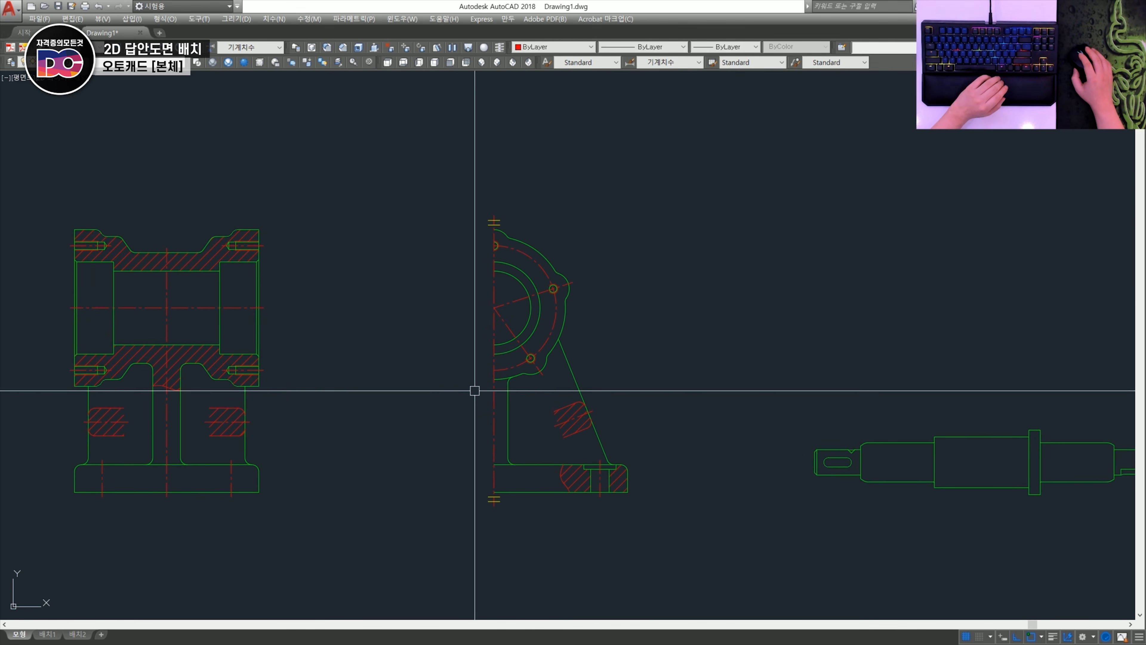
mouse_move(325, 364)
middle_down()
mouse_move(368, 350)
mouse_move(586, 350)
middle_up()
click(579, 517)
click(291, 189)
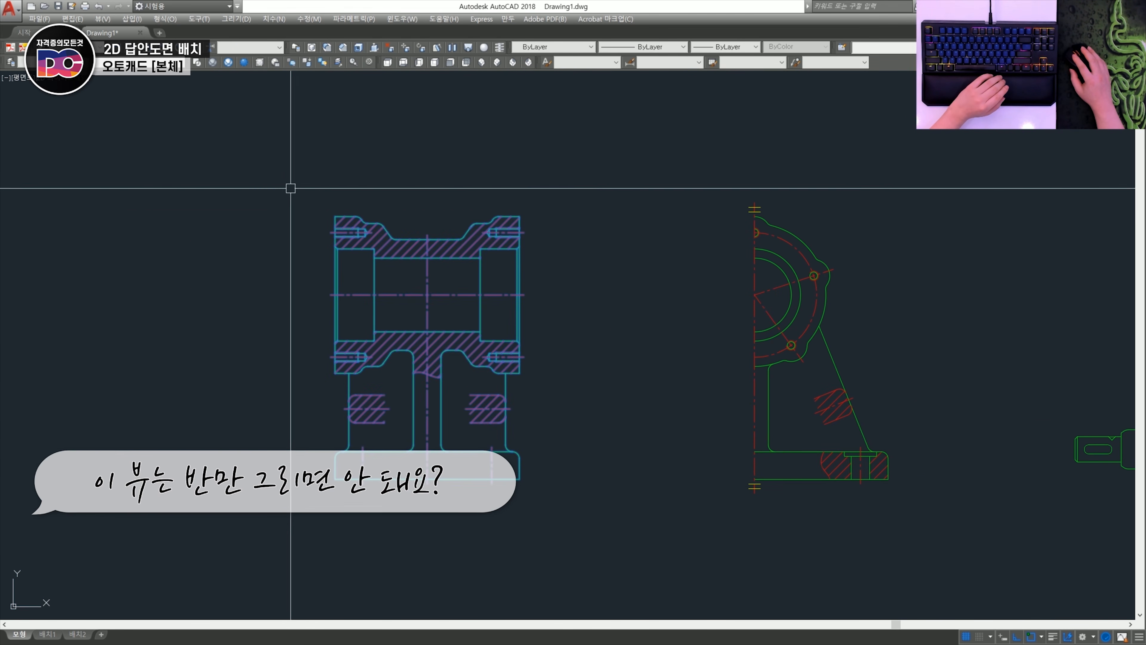
scroll(455, 273, up, 2)
scroll(752, 359, down, 2)
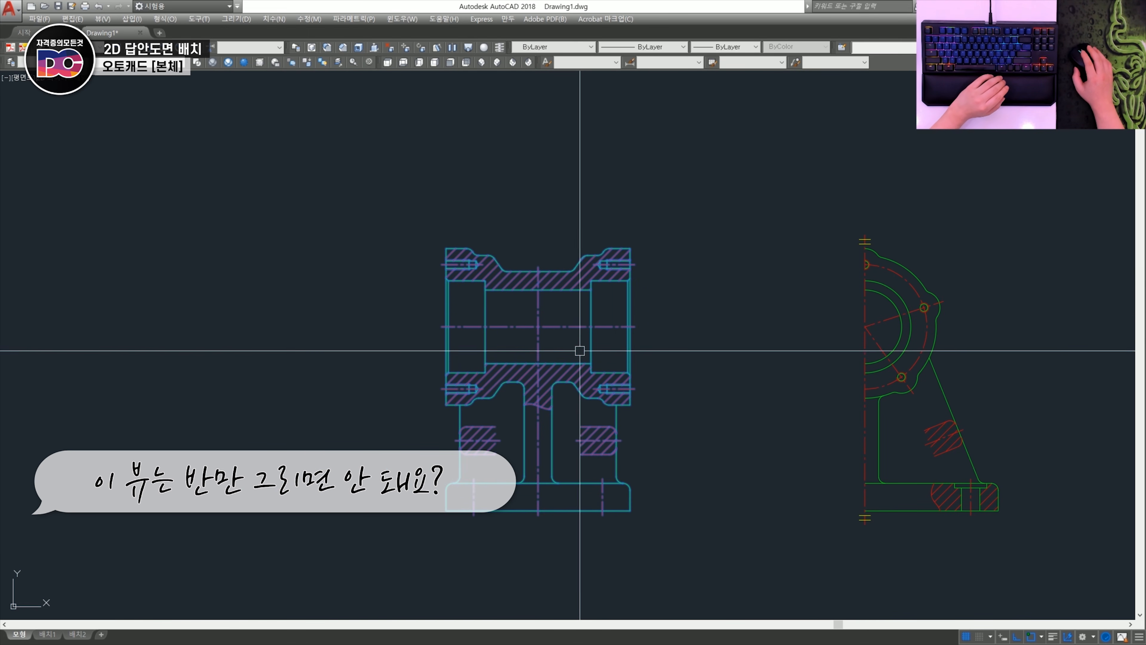
scroll(547, 345, up, 2)
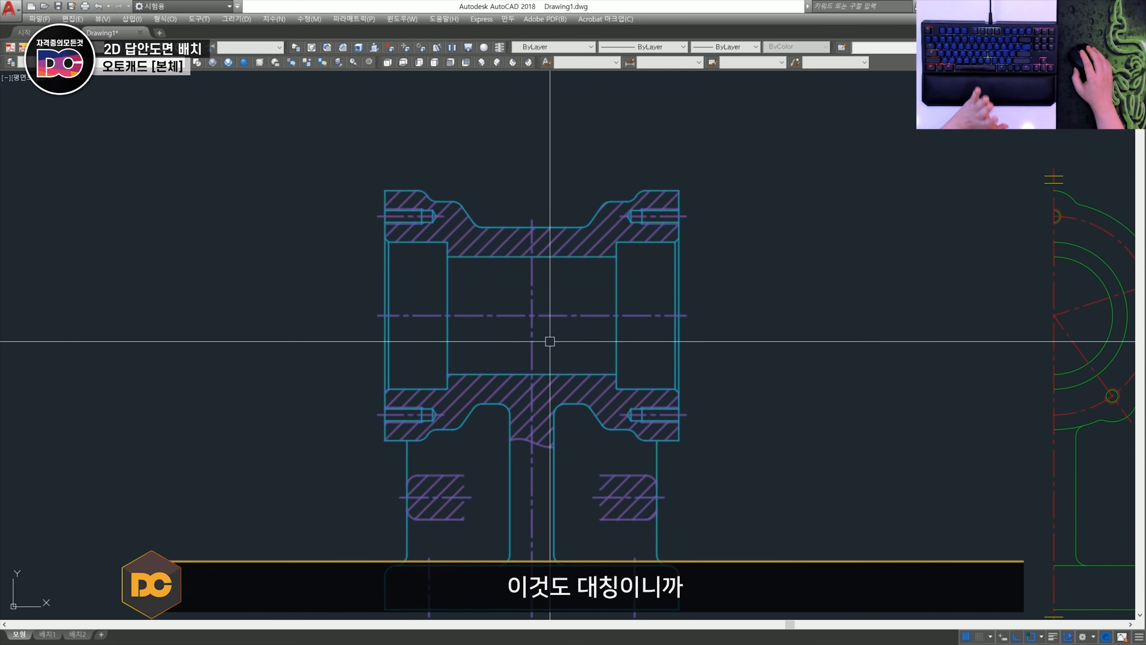
middle_drag(559, 355, 547, 289)
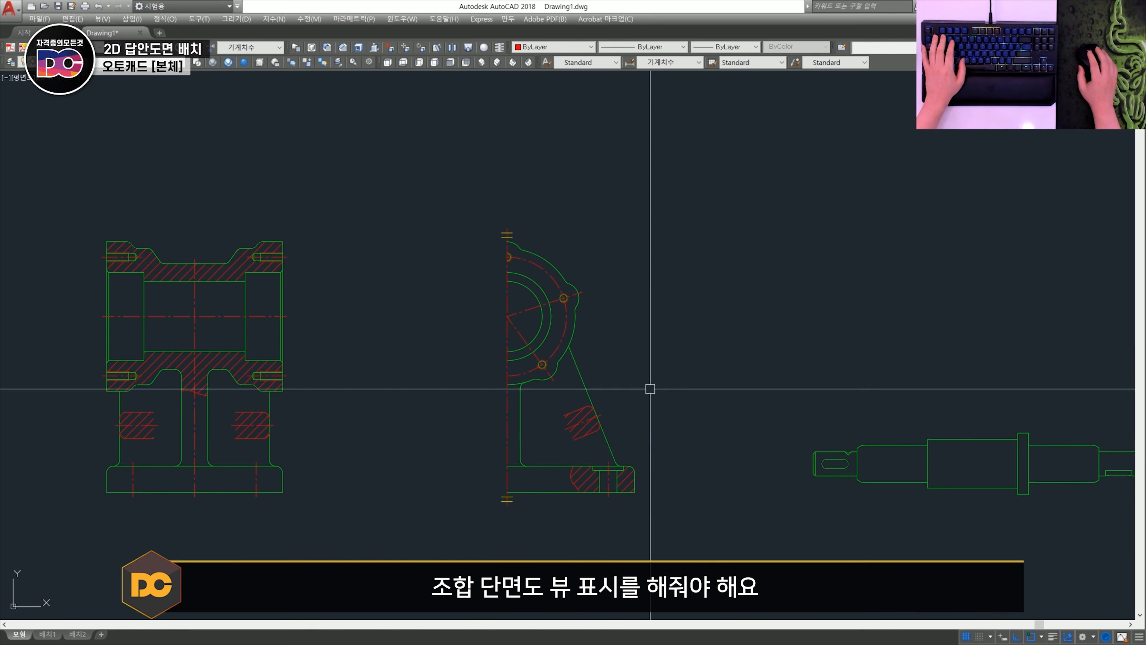
- Draw a short line from the half side view's bore centre straight up along the vertical centreline, ending at a nearest point
scroll(501, 309, up, 6)
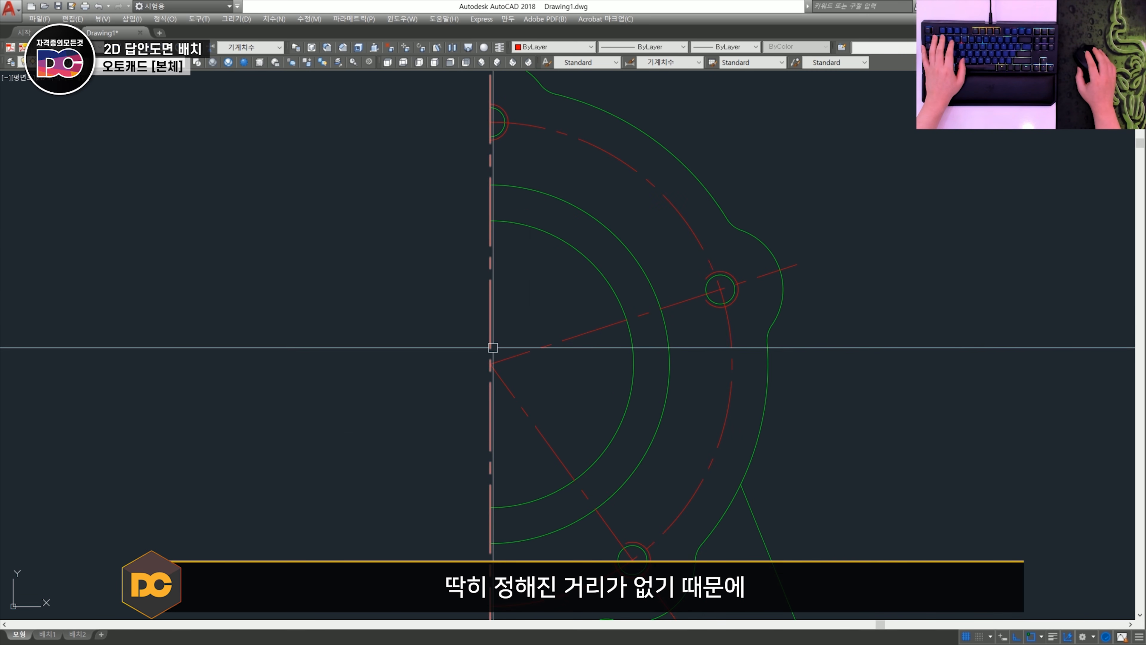
text(l)
key(space)
click(491, 358)
shift+right_click(496, 322)
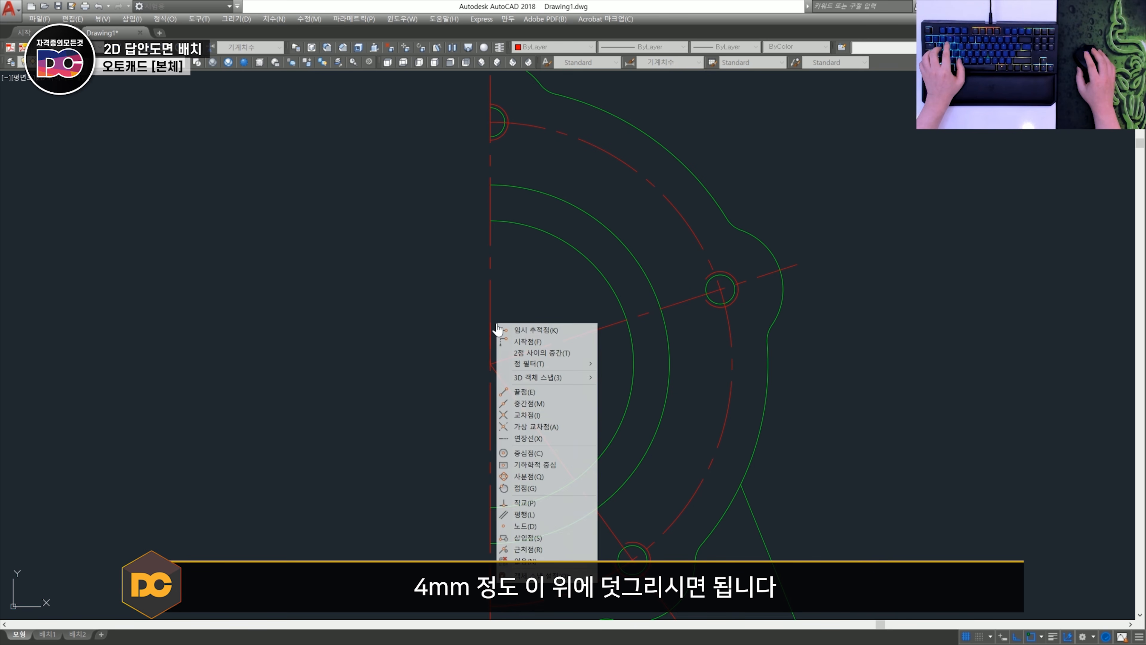
key(r)
click(493, 319)
key(Escape)
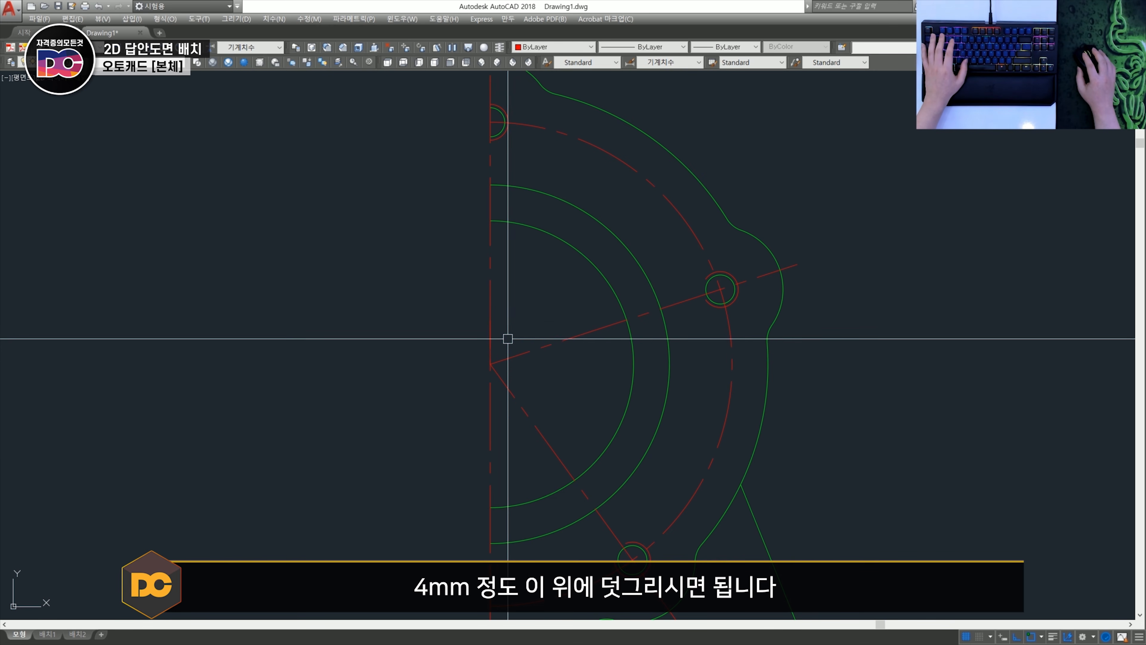
- Put the short vertical line at the bore centre on the Model layer
click(489, 339)
click(140, 63)
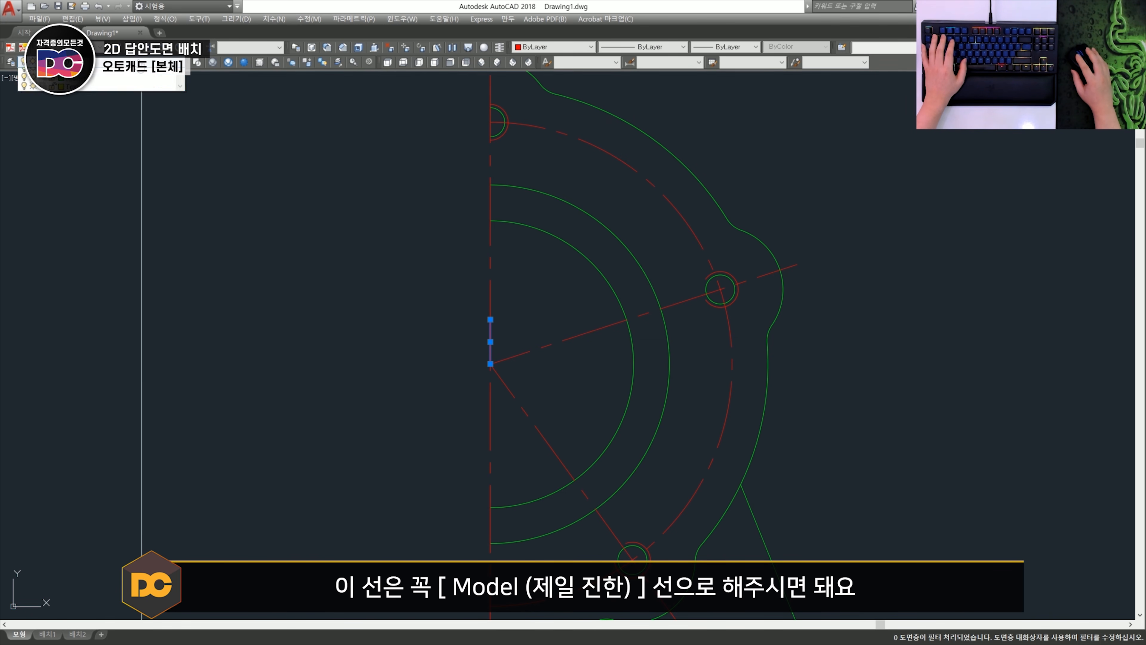
click(75, 117)
key(Escape)
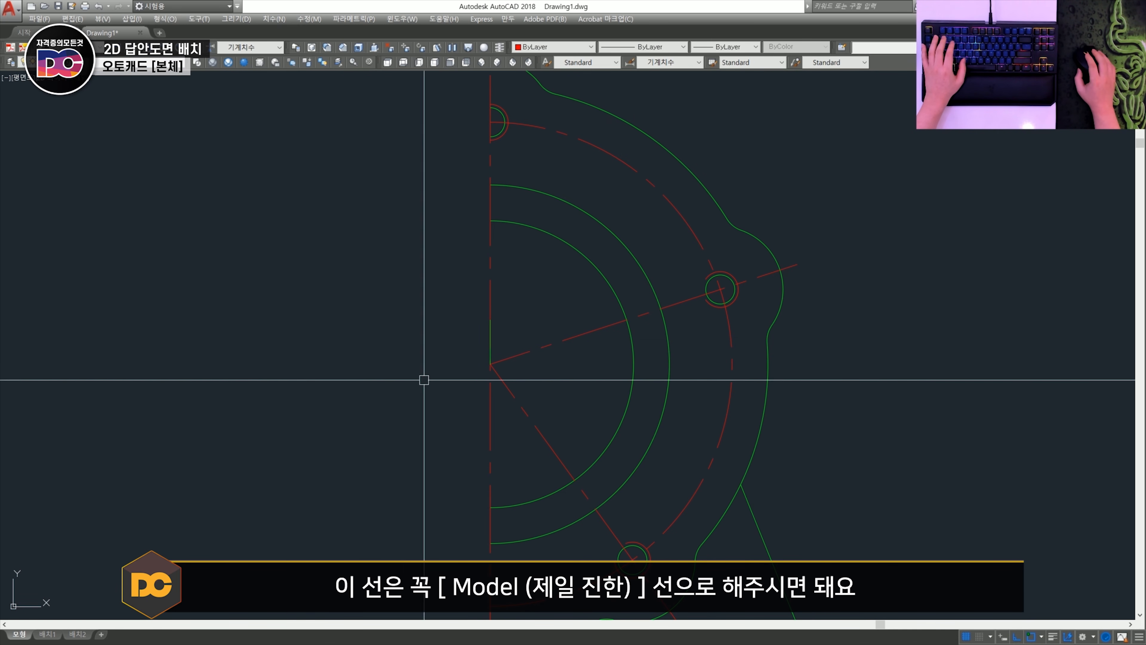
- Draw a short line from the bore centre down along the inclined centreline, ending at a nearest point on it
scroll(503, 367, up, 2)
text(l)
key(space)
click(481, 363)
shift+right_click(521, 396)
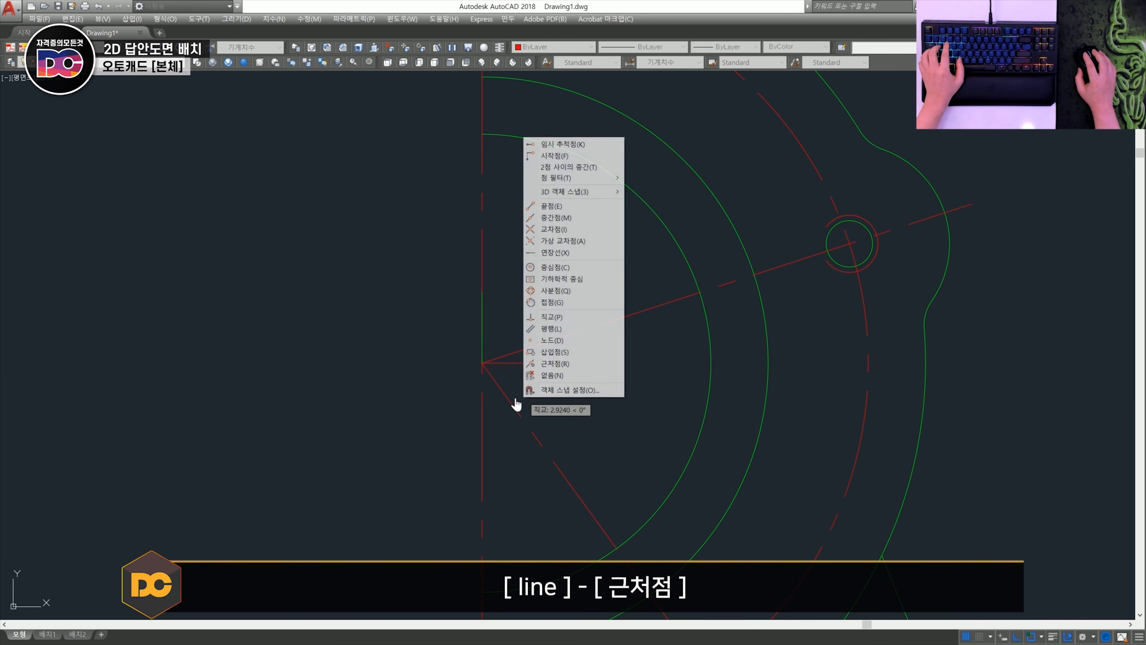
key(r)
click(509, 398)
key(Escape)
- Draw a short vertical line above the upper symmetry mark and move it up slightly clear of the centreline's end
scroll(542, 400, down, 2)
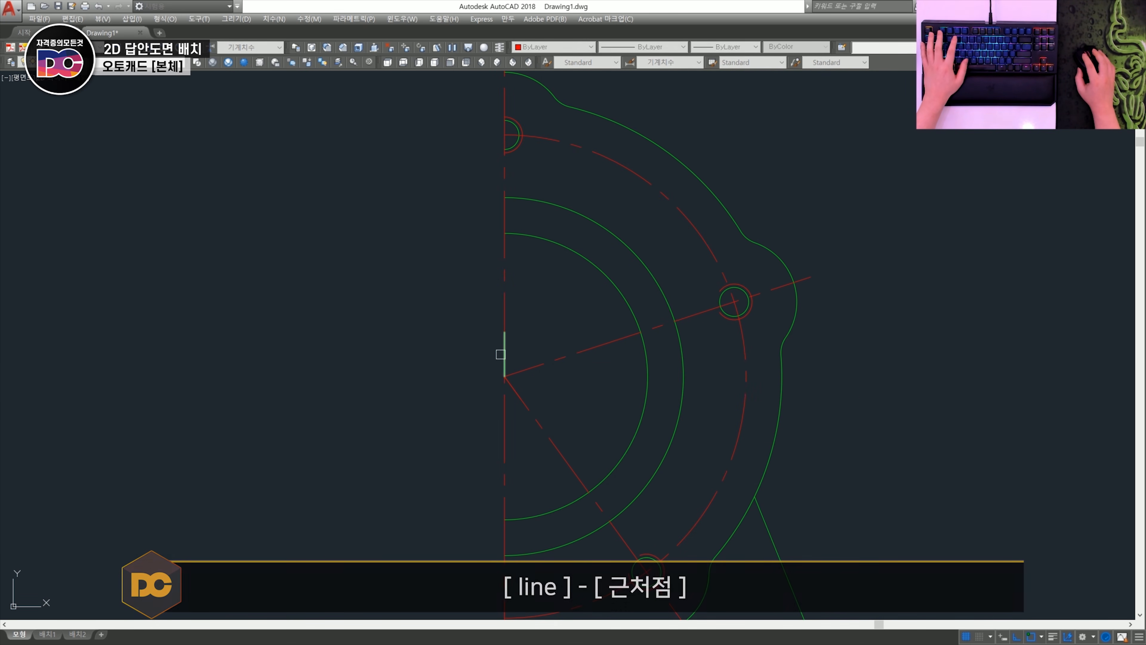
scroll(568, 389, down, 3)
scroll(541, 291, up, 4)
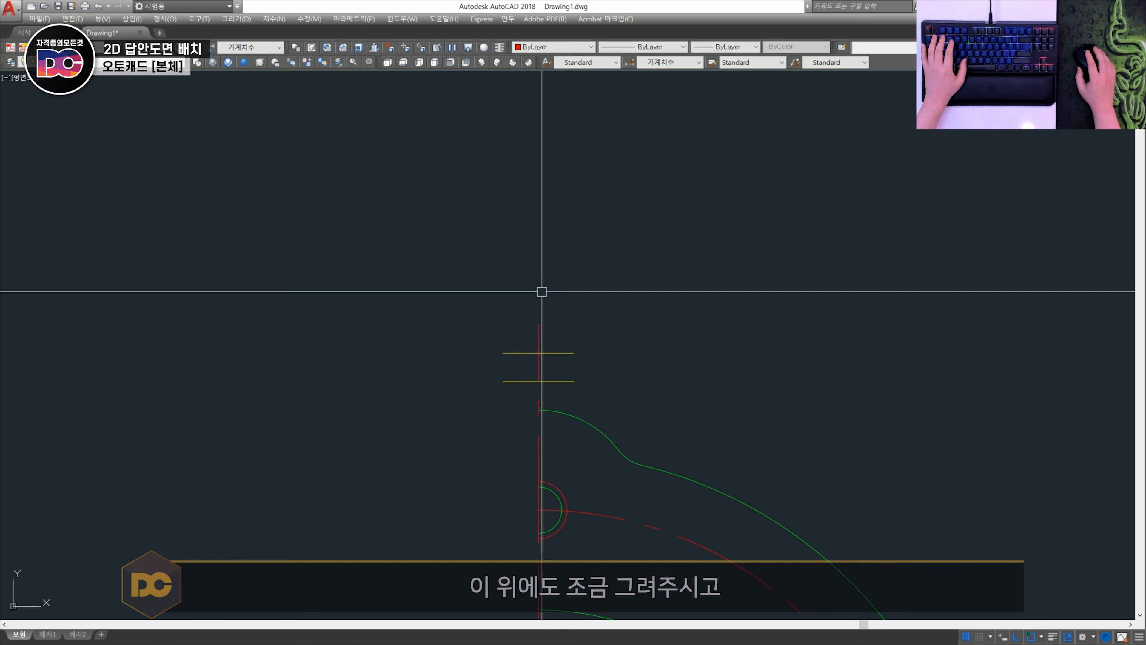
scroll(541, 292, up, 2)
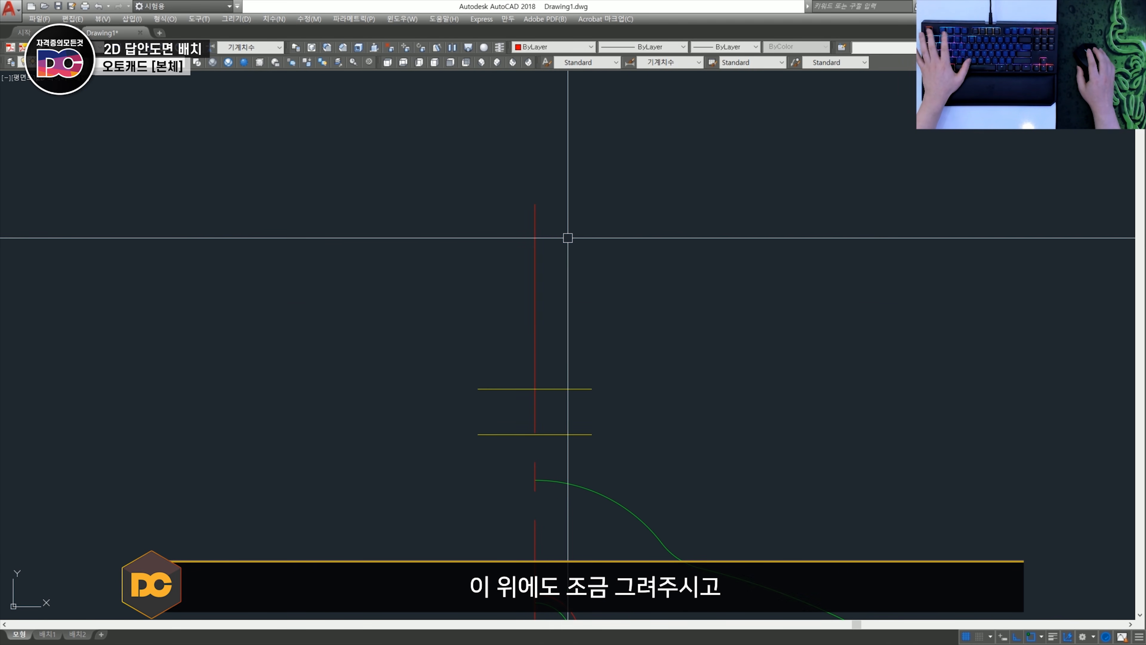
click(547, 241)
click(599, 235)
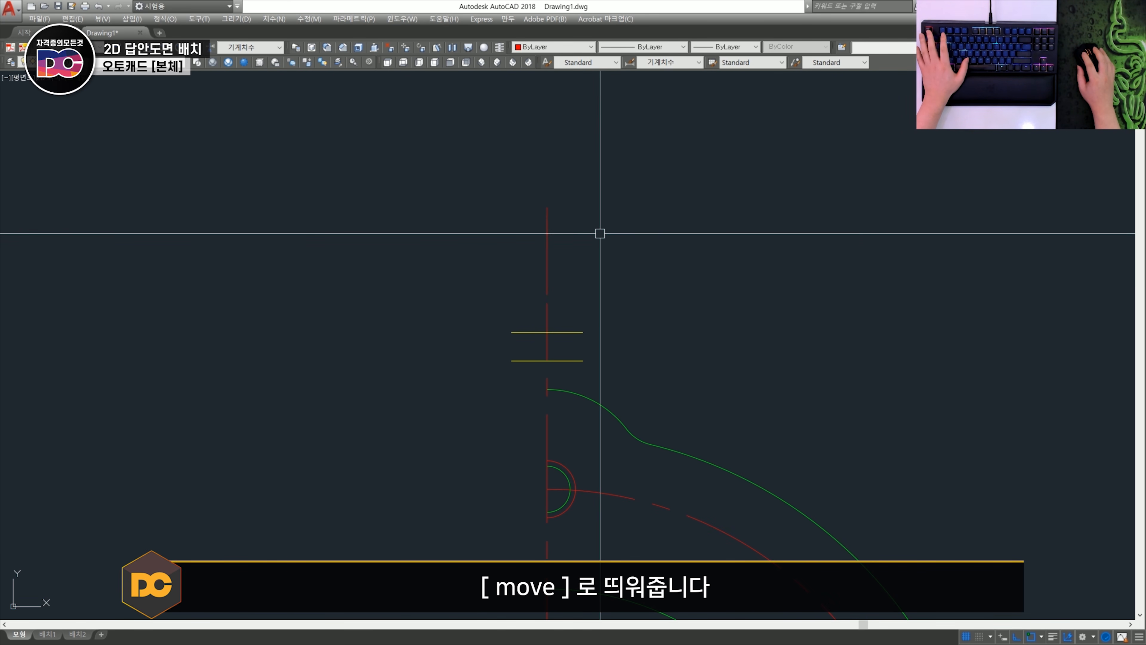
- Put the short vertical line above the symmetry mark on the Model layer
click(148, 67)
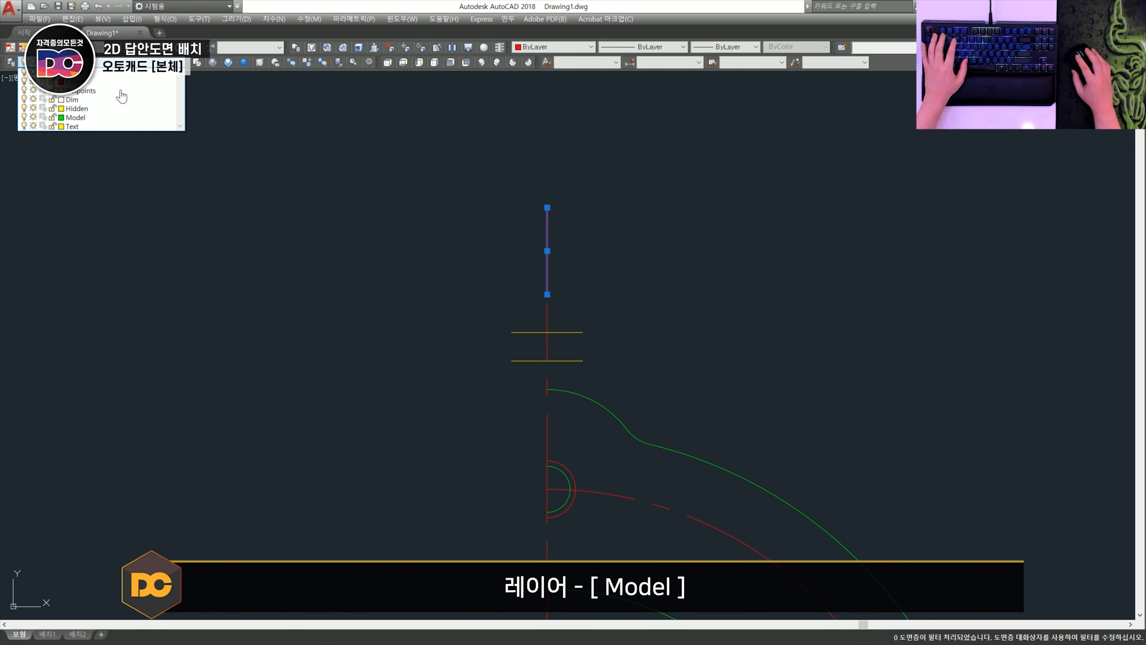
click(101, 116)
key(Escape)
- Draw a short line continuing the inclined centreline beyond its outer end with a small gap, and put it on the Model layer
scroll(307, 250, down, 6)
scroll(543, 460, up, 10)
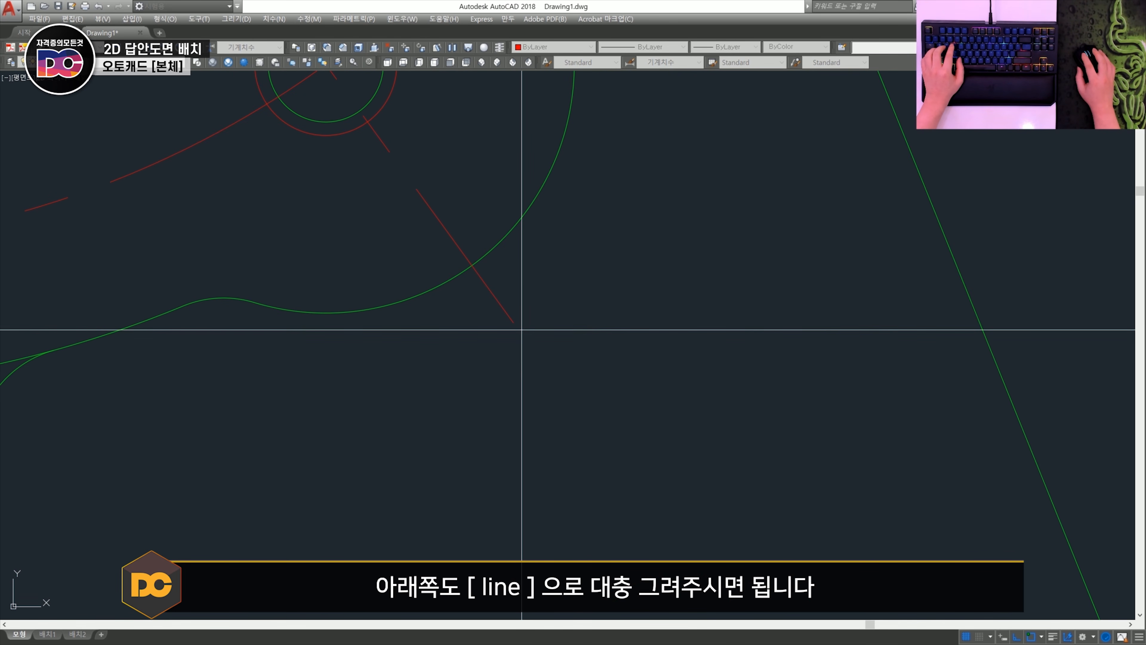
click(522, 330)
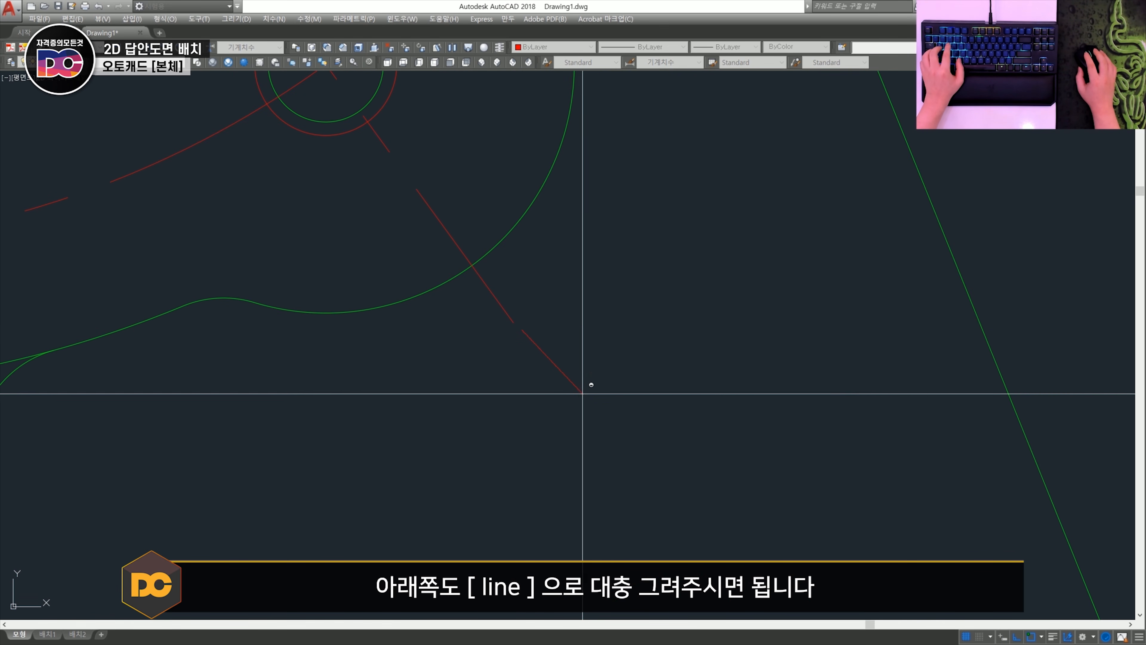
shift+click(612, 454)
scroll(642, 456, down, 4)
key(Escape)
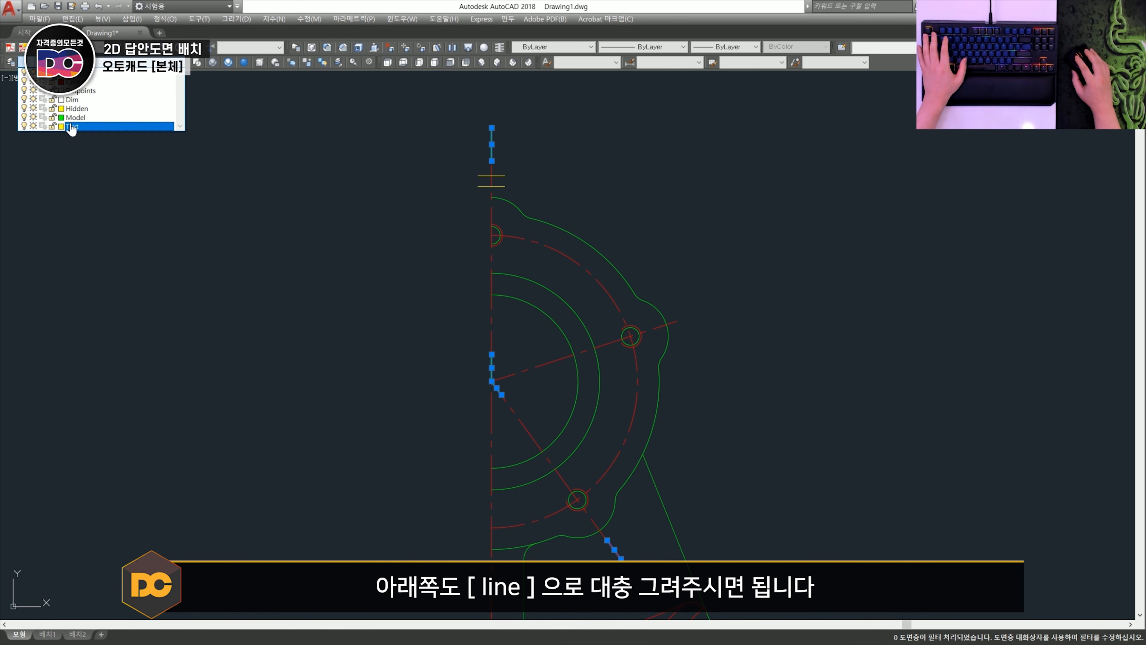
click(80, 117)
key(Escape)
- Select the section letter A above the half side view and examine its layer and text properties
scroll(511, 361, down, 2)
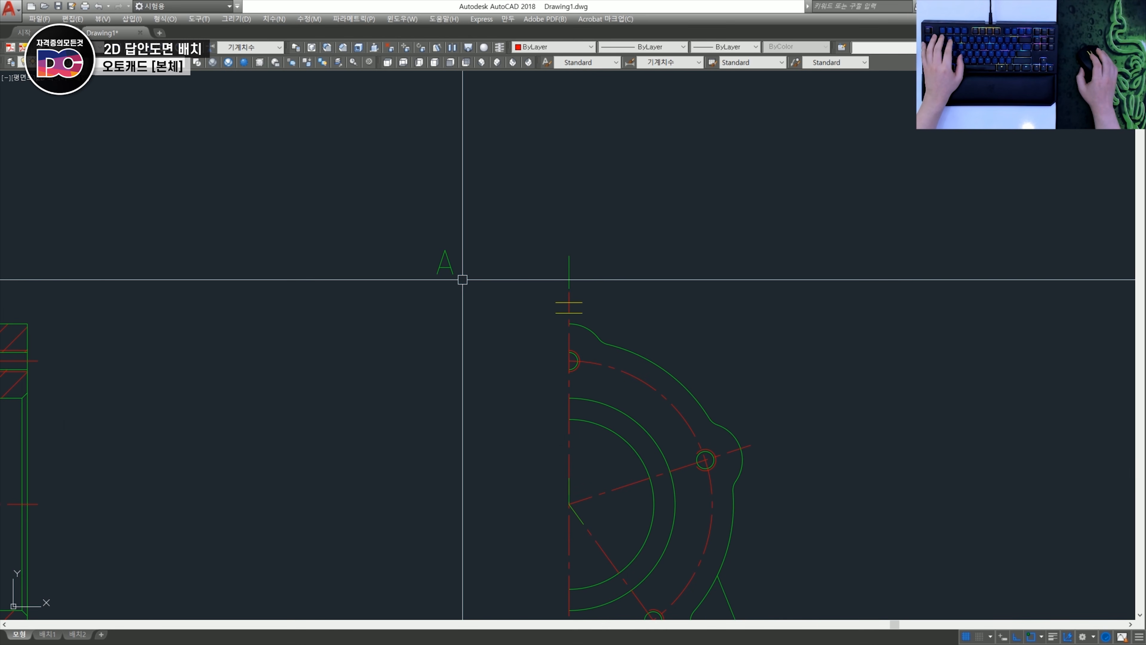
scroll(463, 279, up, 2)
click(489, 302)
click(399, 205)
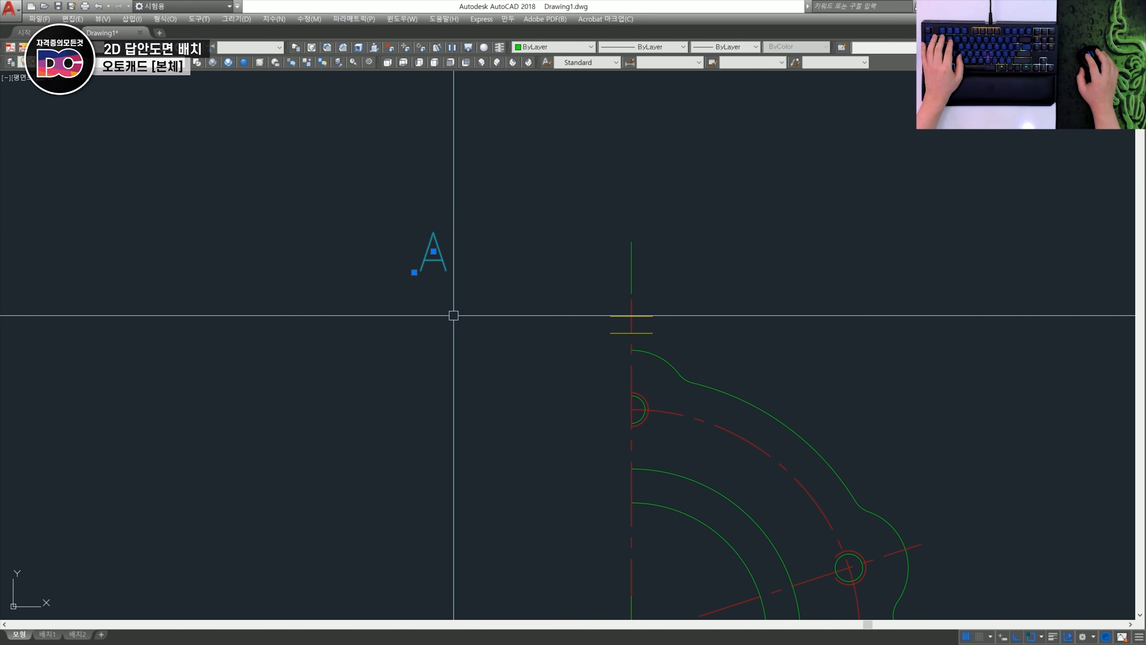
scroll(506, 240, down, 2)
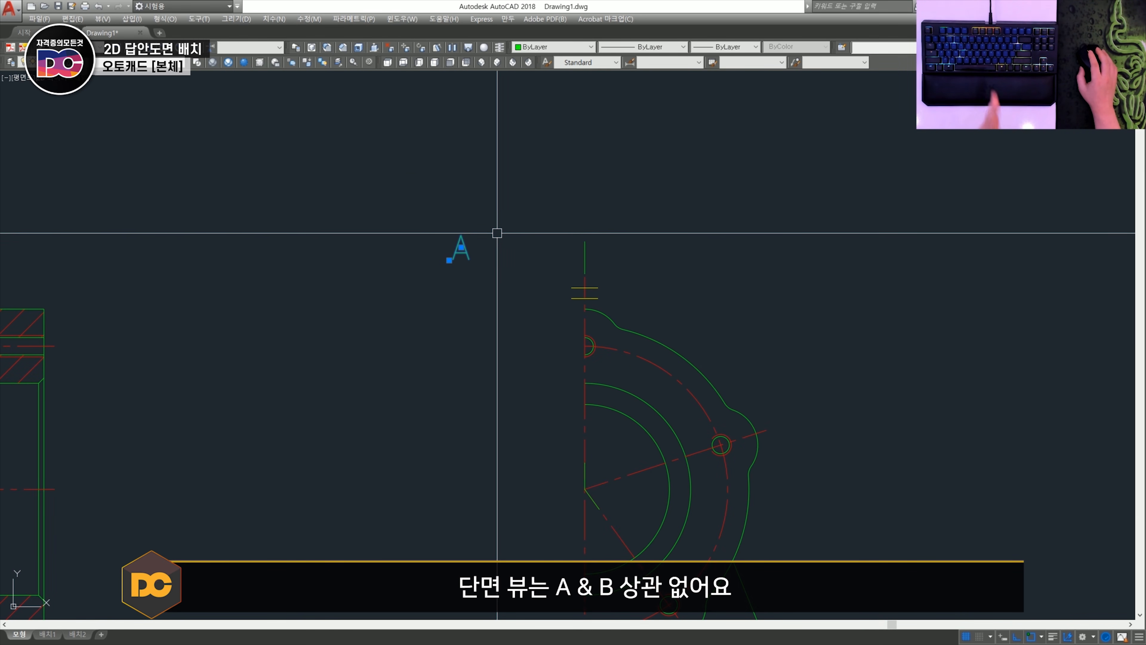
middle_drag(497, 233, 421, 183)
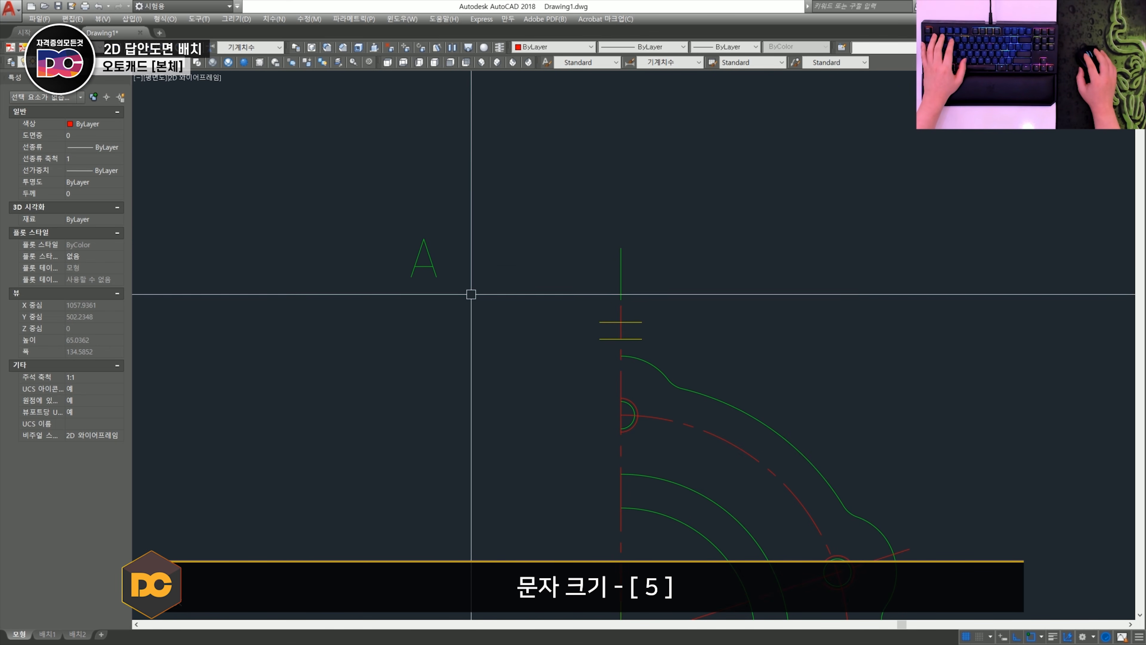
click(420, 262)
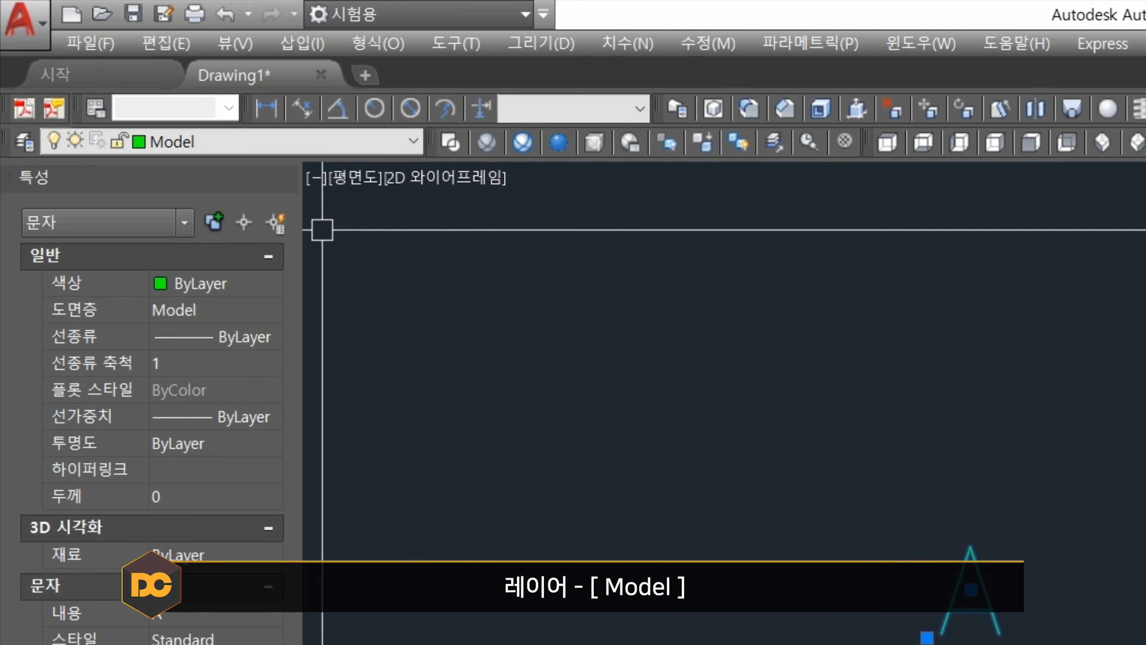
key(Escape)
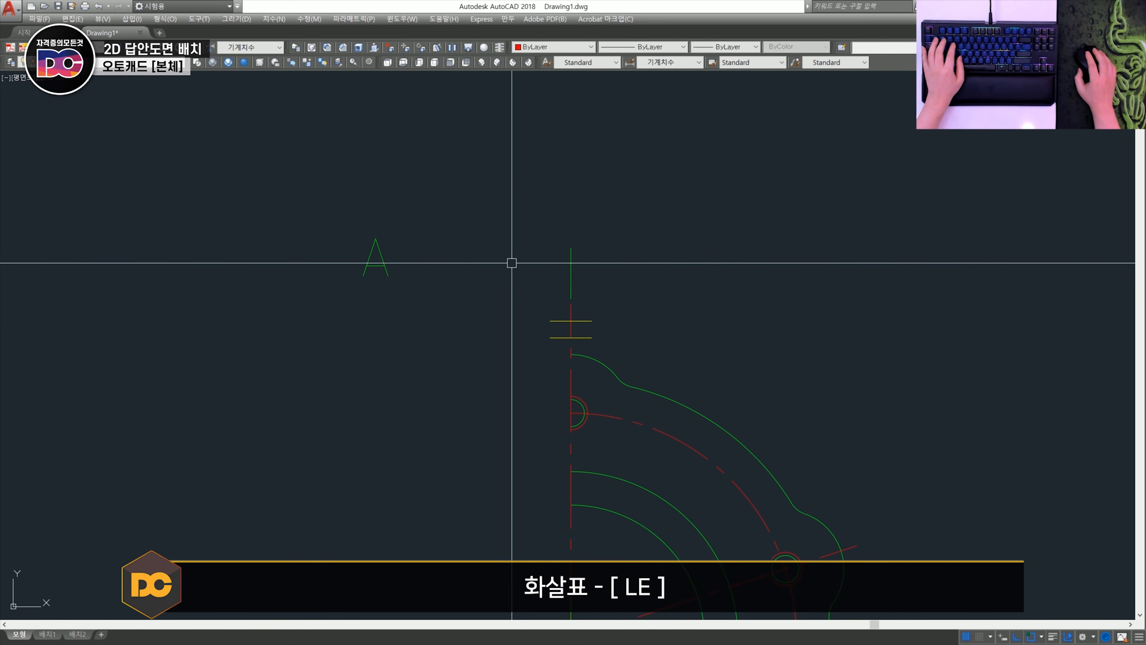
- Draw a horizontal leader about 11 long with its arrow tip at the midpoint of the upper section line, extending to the left
scroll(550, 276, up, 2)
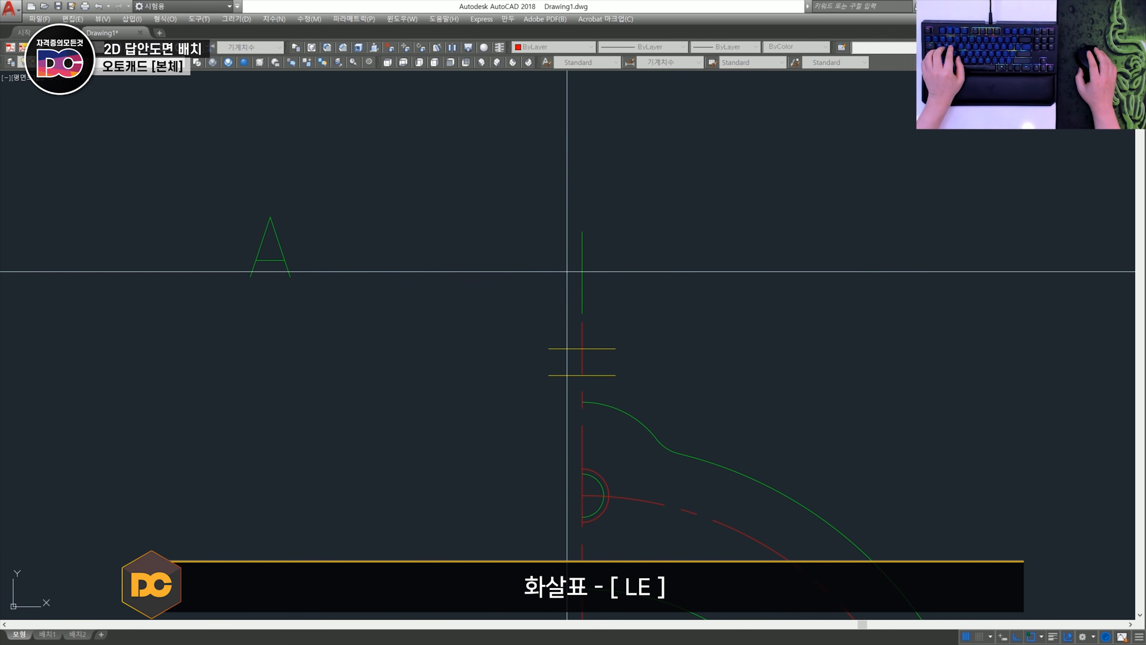
key(m)
click(582, 265)
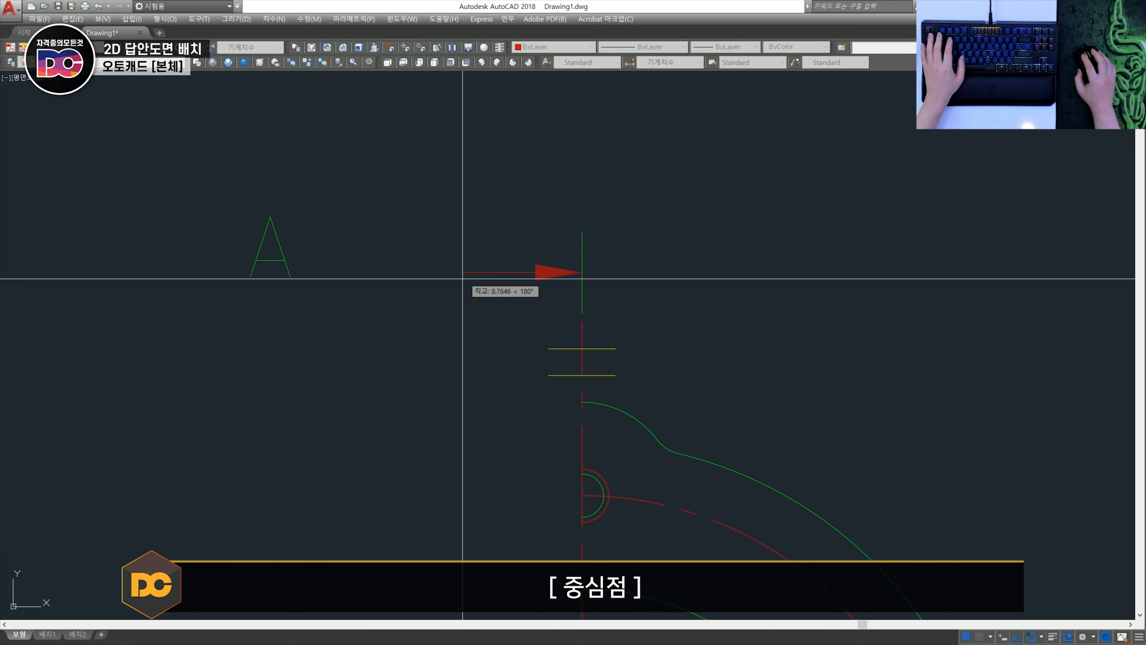
click(435, 281)
key(Escape)
- Set the leader's arrow size to 6 and stretch its tail farther left, away from the section line
click(555, 302)
click(499, 241)
key(ctrl+1)
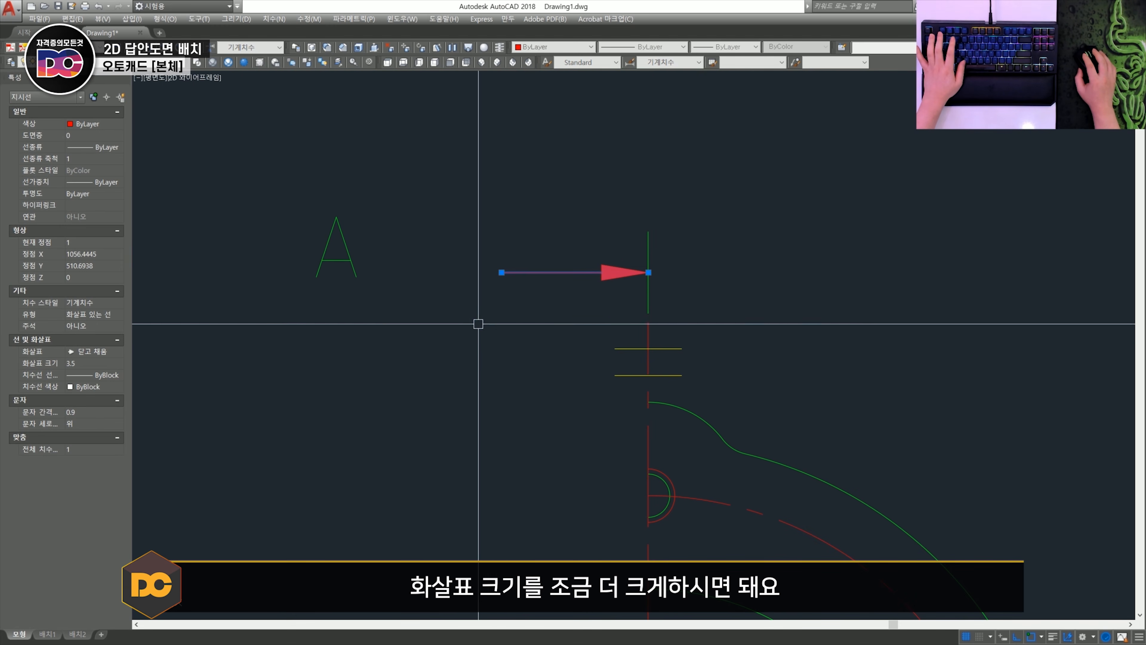
click(93, 363)
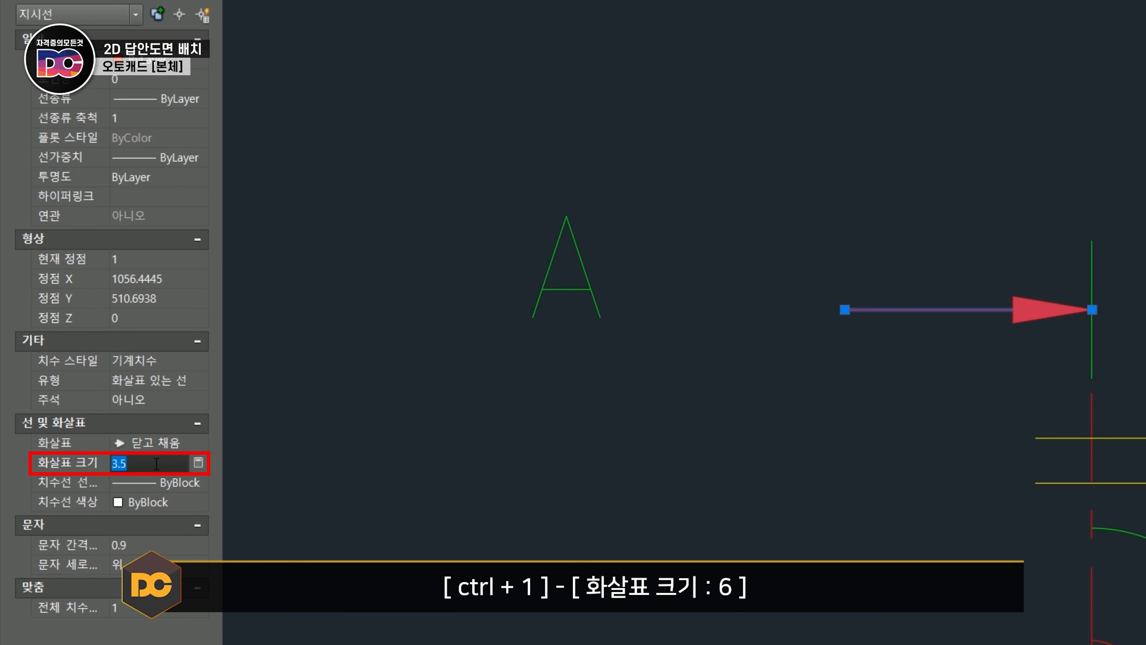
text(6)
key(Return)
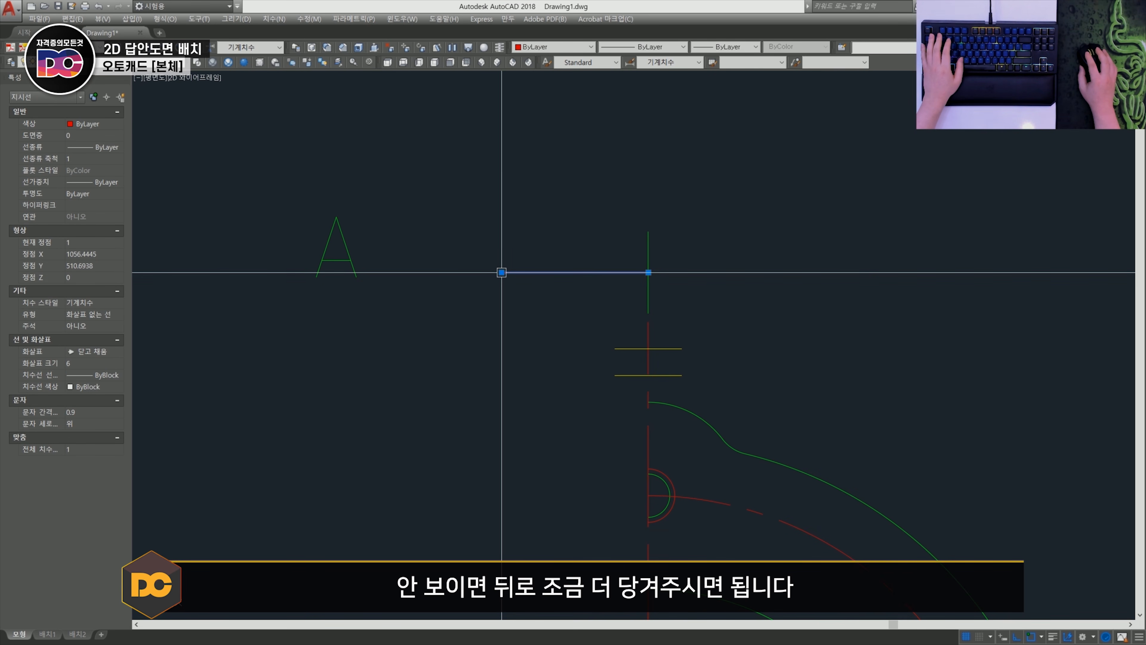
click(502, 272)
click(474, 273)
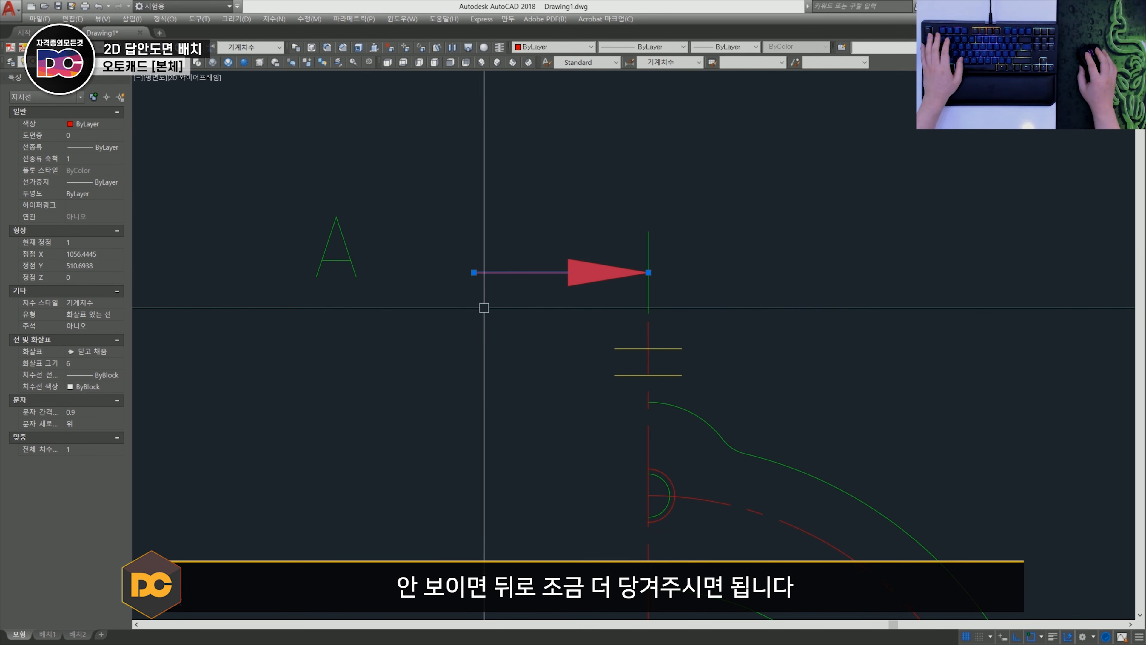
key(Escape)
- Put the section arrow leader on the Dim layer
click(588, 336)
click(501, 229)
click(96, 64)
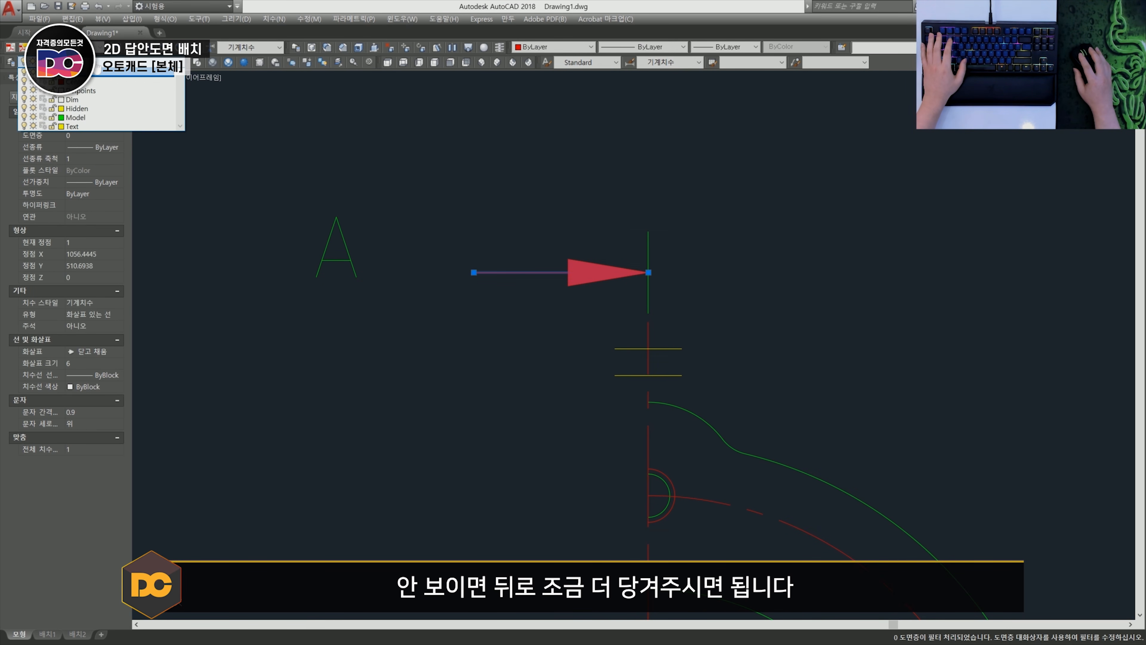
click(94, 99)
key(Escape)
- Move the letter A close to the tail of the upper section arrow
scroll(331, 269, down, 2)
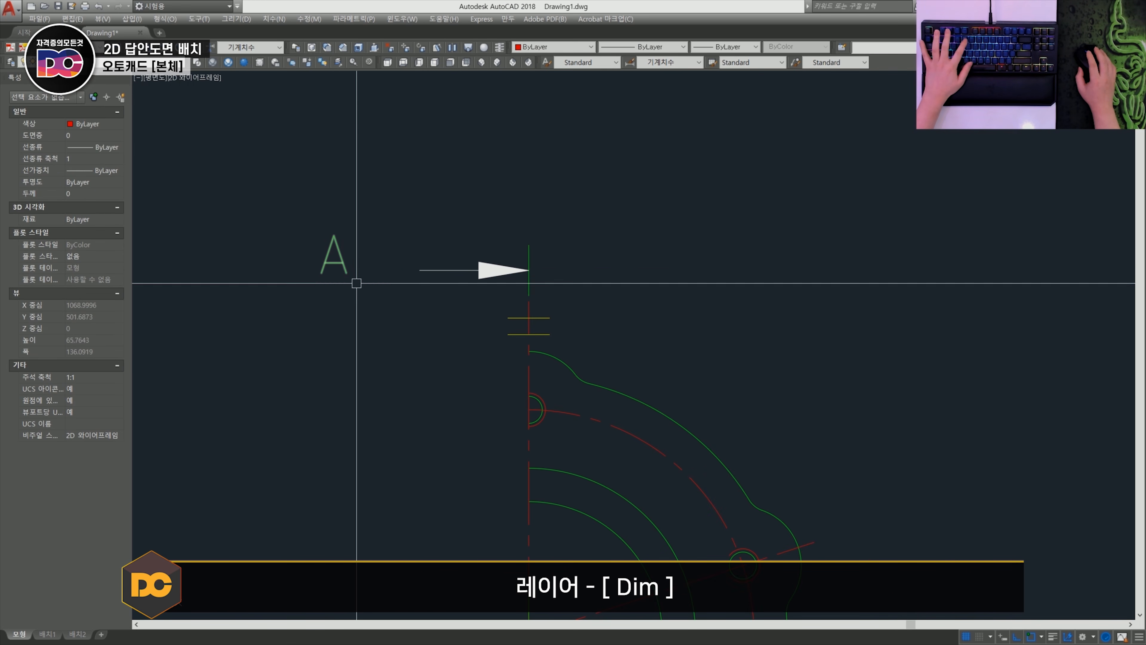
scroll(321, 210, up, 2)
key(space)
click(375, 194)
key(shift)
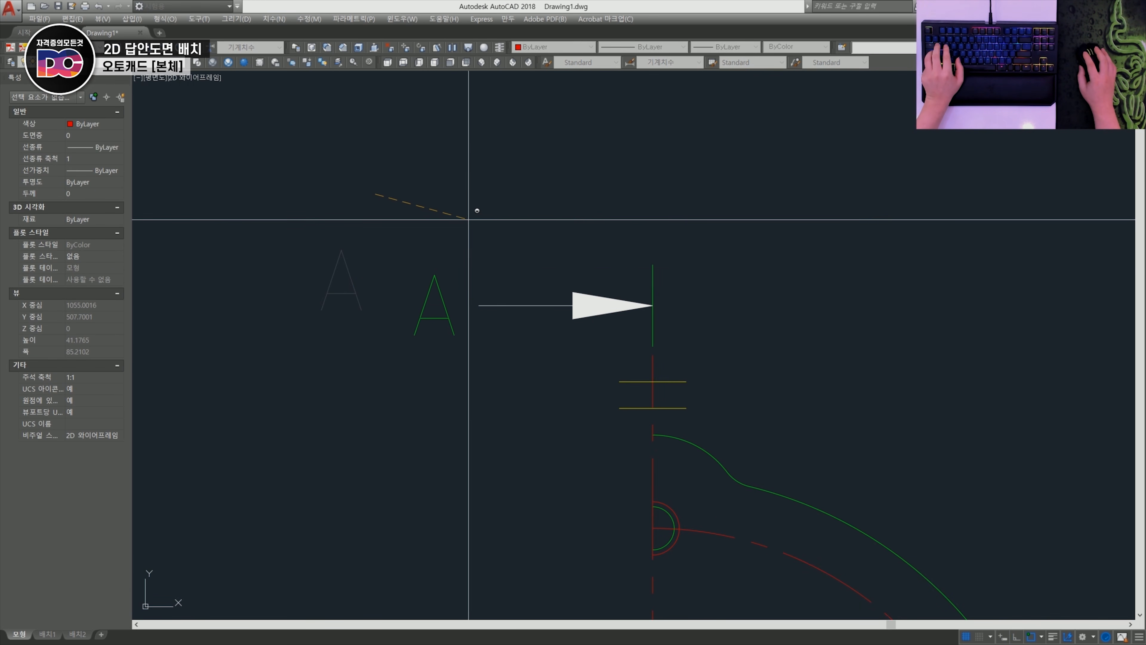
shift+click(476, 214)
- Copy the letter A to the area beside the outer inclined section line below the lower tapped hole
scroll(468, 226, down, 3)
middle_drag(474, 397, 494, 327)
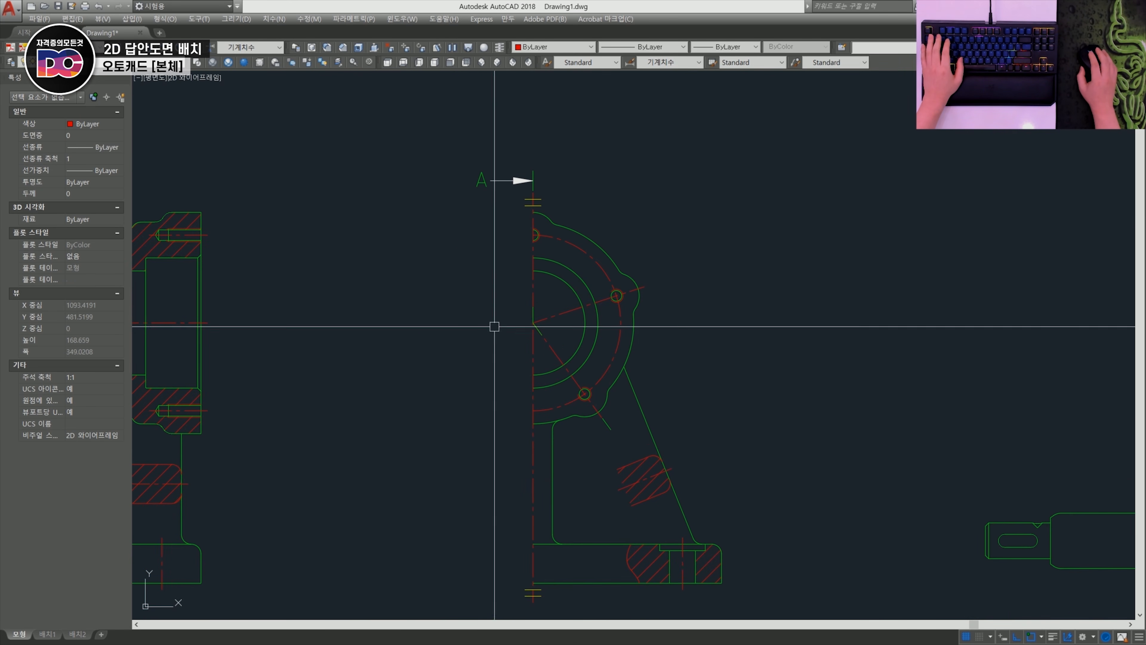
click(483, 186)
middle_drag(483, 188, 483, 179)
text(co)
key(space)
click(484, 177)
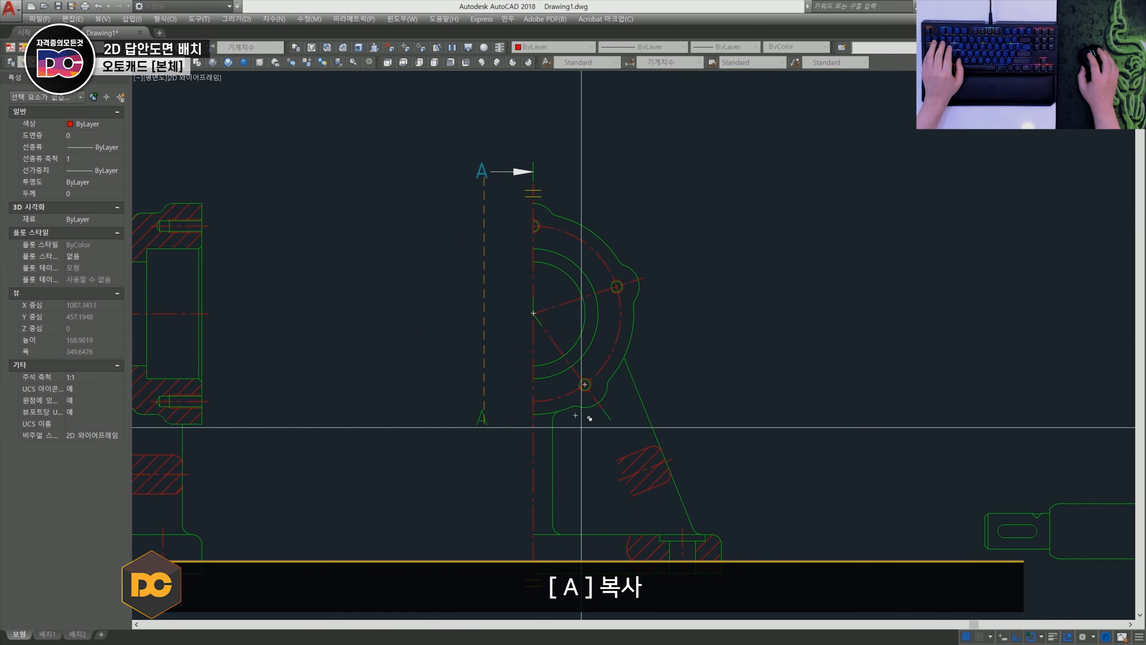
scroll(583, 433, up, 2)
scroll(592, 425, up, 5)
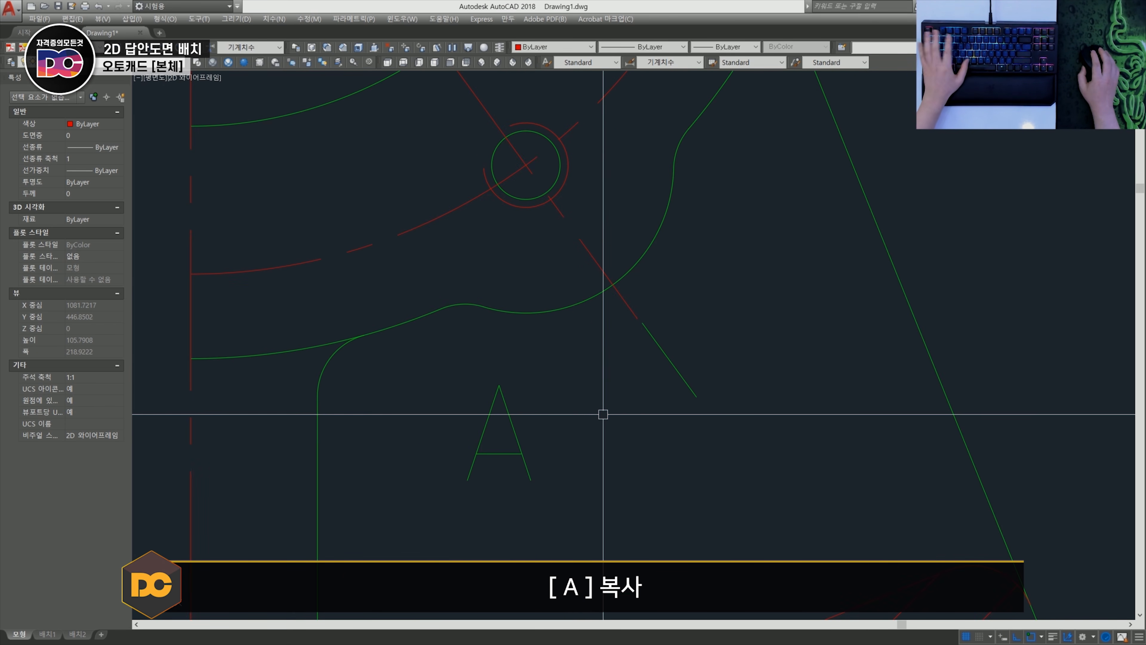
- Draw a leader with its arrowhead at the midpoint of the lower inclined section line, running down toward the letter A
shift+right_click(654, 369)
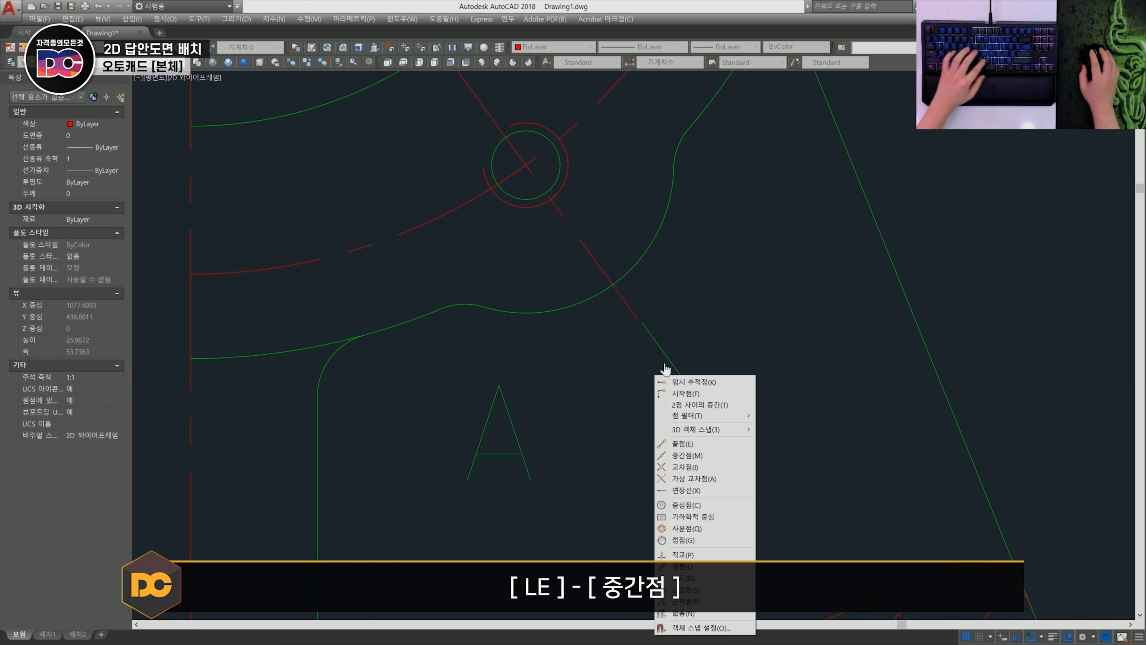
click(677, 455)
click(669, 360)
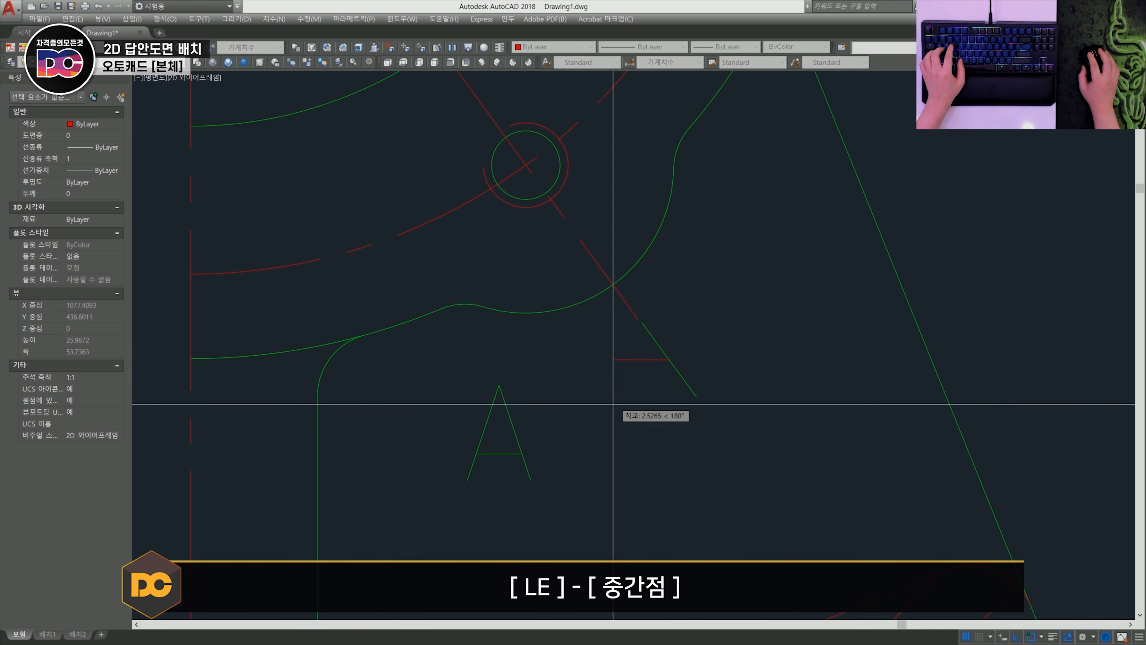
click(541, 451)
- Set the lower leader's arrow size to 6 and stretch its tail farther away from the section line
click(81, 362)
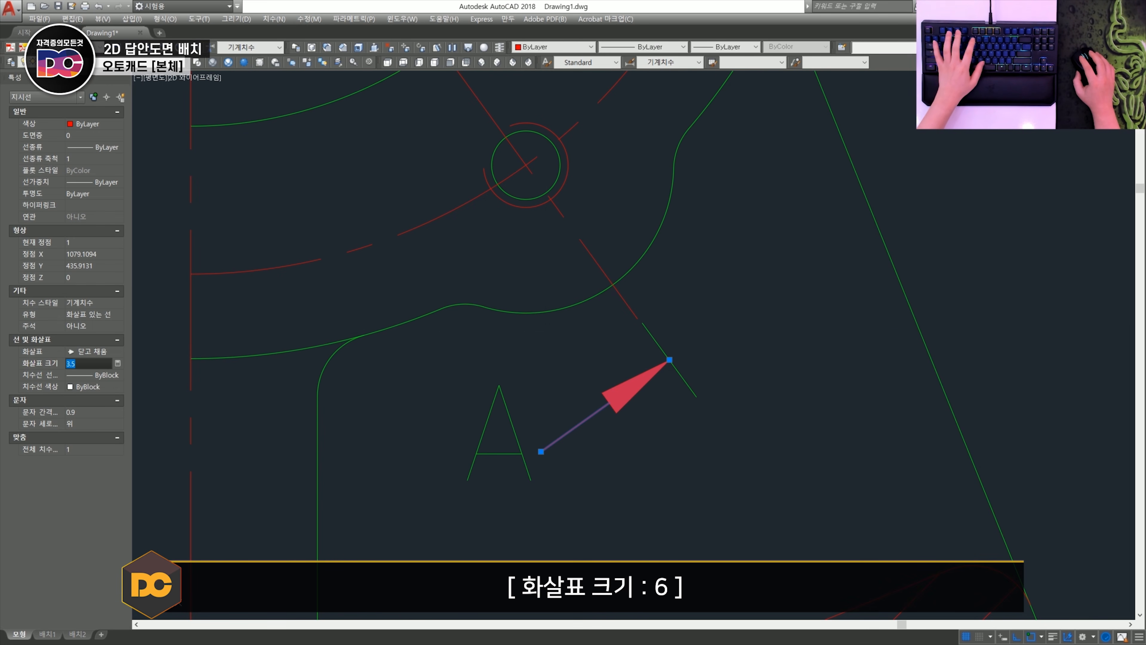
key(Return)
middle_drag(540, 454, 590, 391)
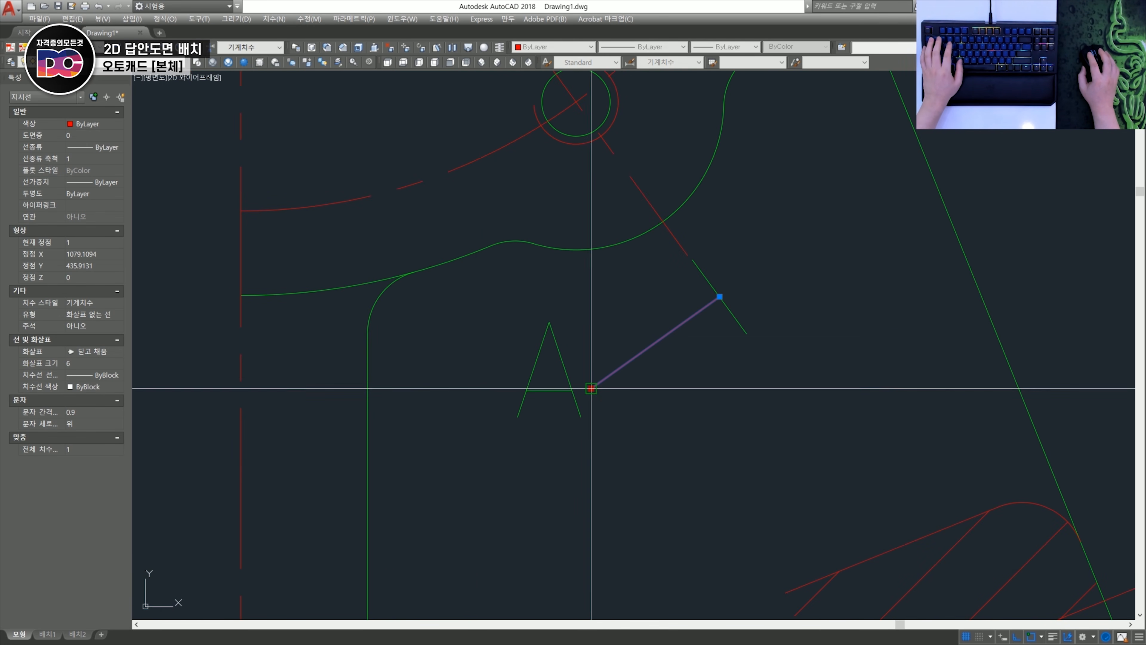
key(Escape)
scroll(537, 424, down, 2)
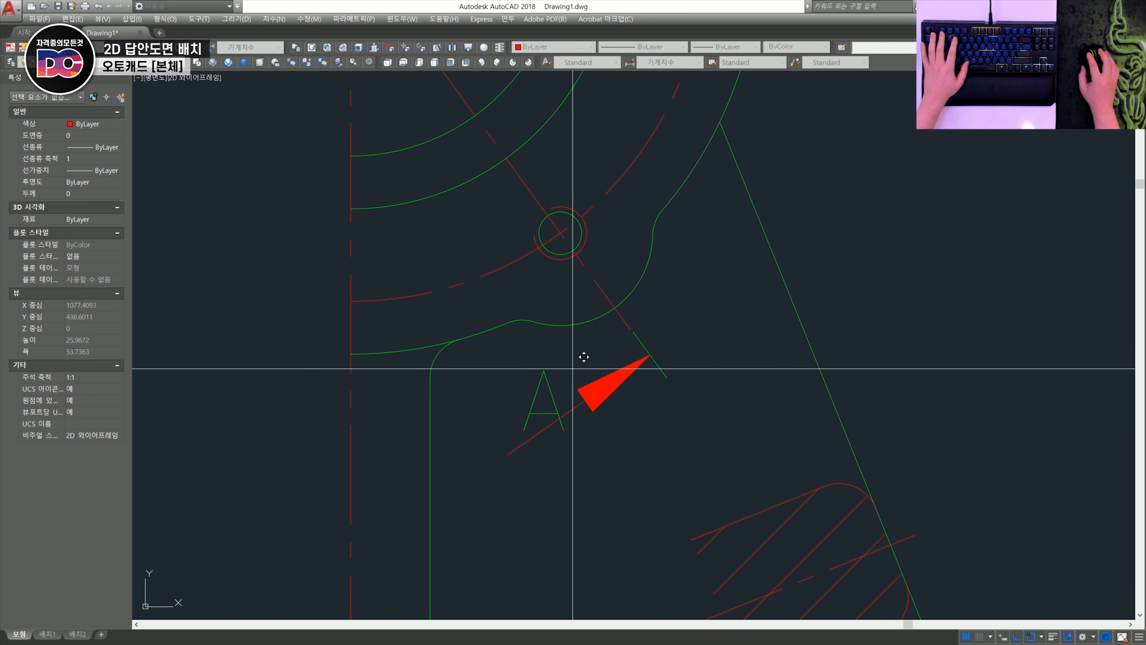
- Move the lower letter A next to the tail end of the lower section arrow
click(573, 369)
click(511, 417)
scroll(527, 405, down, 4)
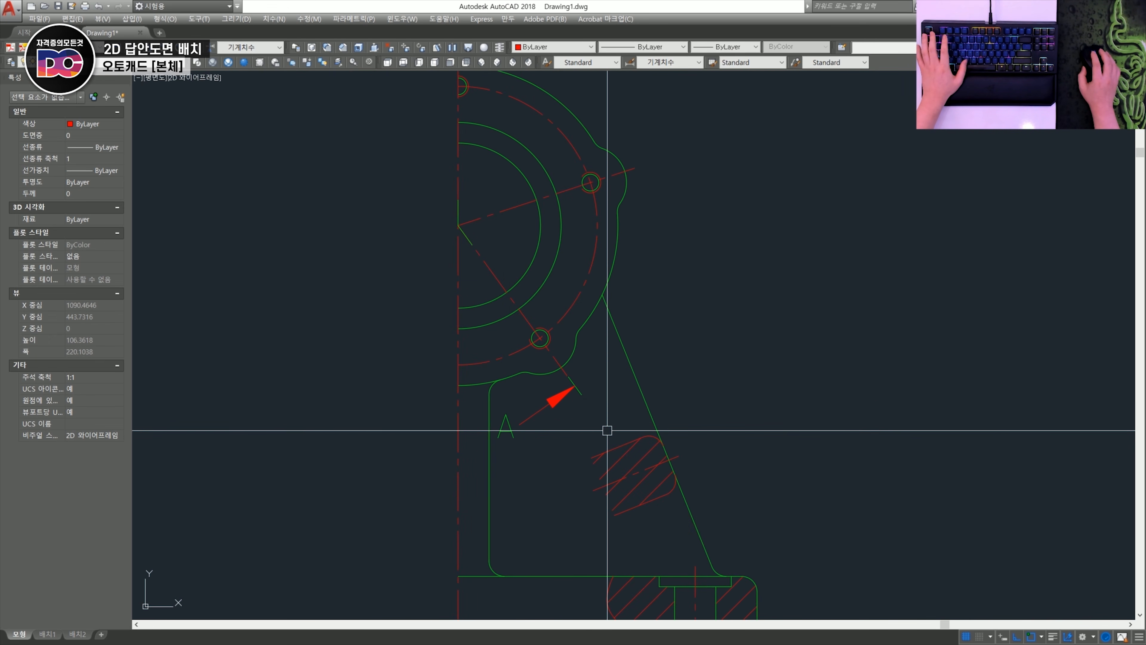
- Match the lower section arrow's properties to the upper section arrow and close the properties display
scroll(607, 430, down, 2)
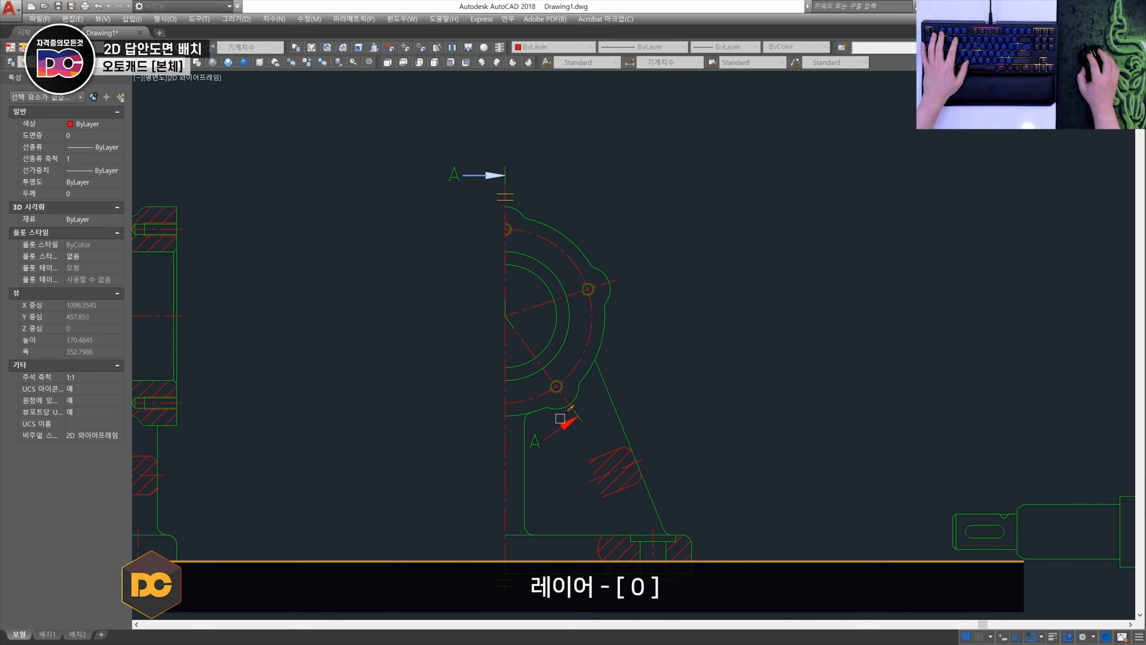
scroll(384, 397, down, 5)
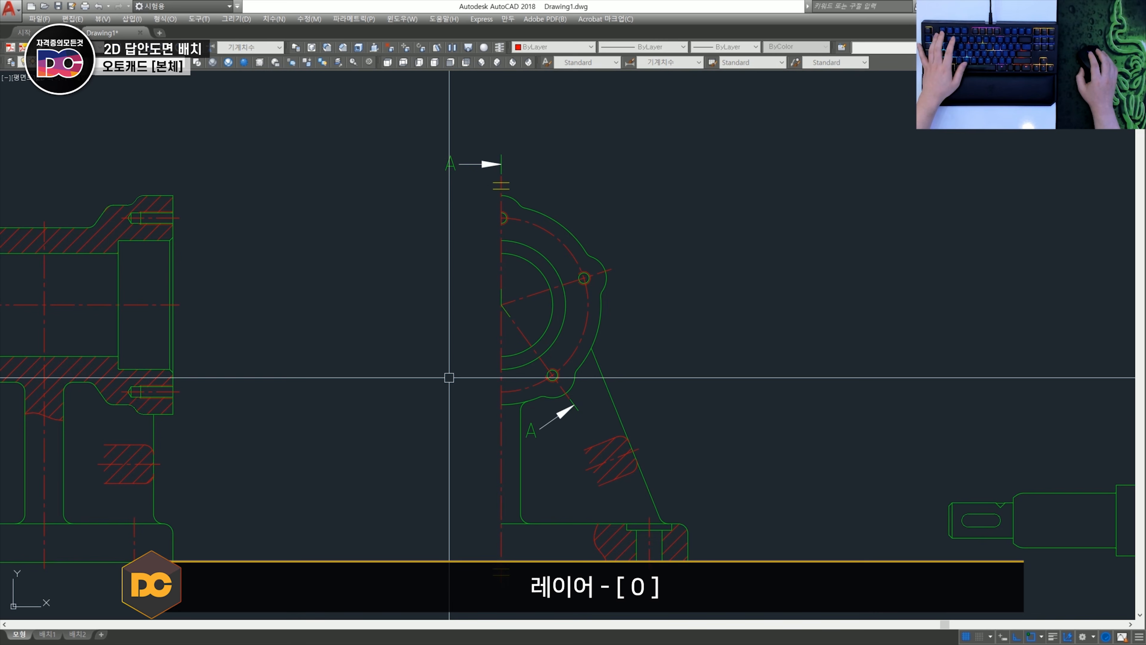
key(ctrl+1)
- Move the label 단면 A-A straight up so it sits beside the legs of the section view
scroll(486, 376, up, 3)
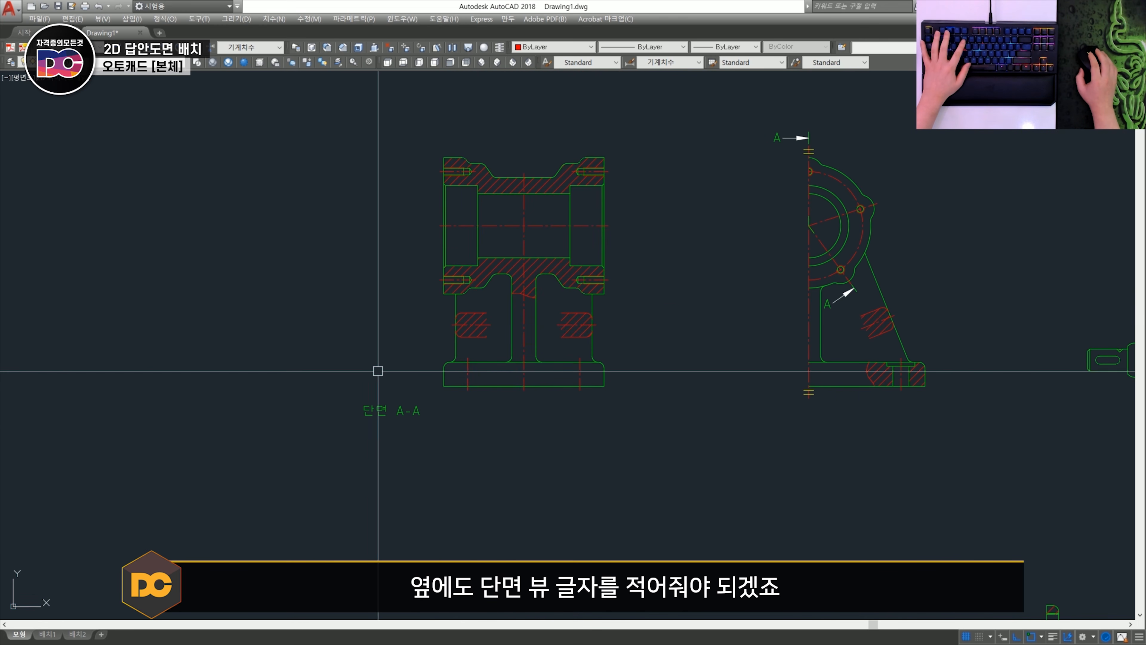
text(m)
click(414, 438)
click(367, 365)
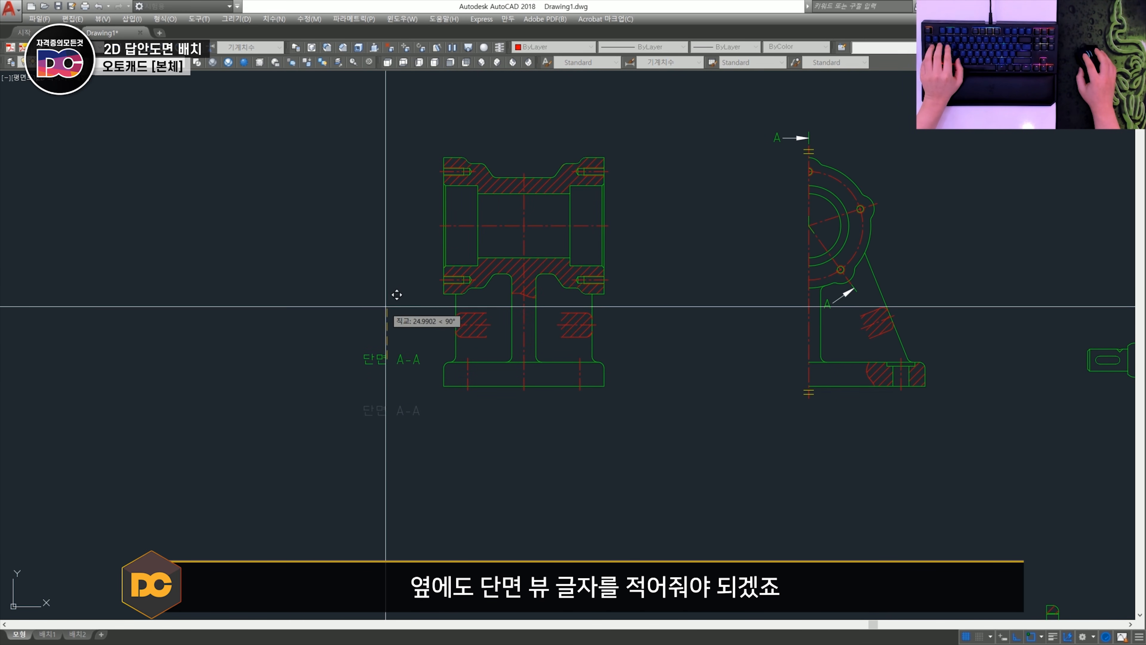
click(384, 284)
scroll(386, 311, up, 2)
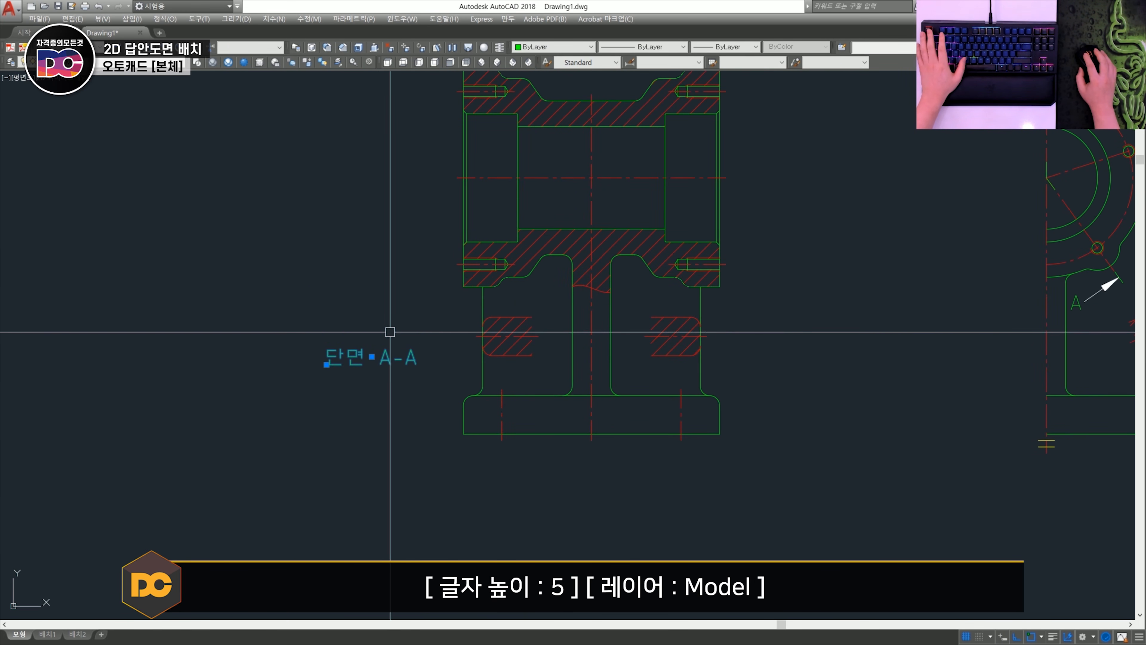
scroll(390, 332, down, 2)
key(Escape)
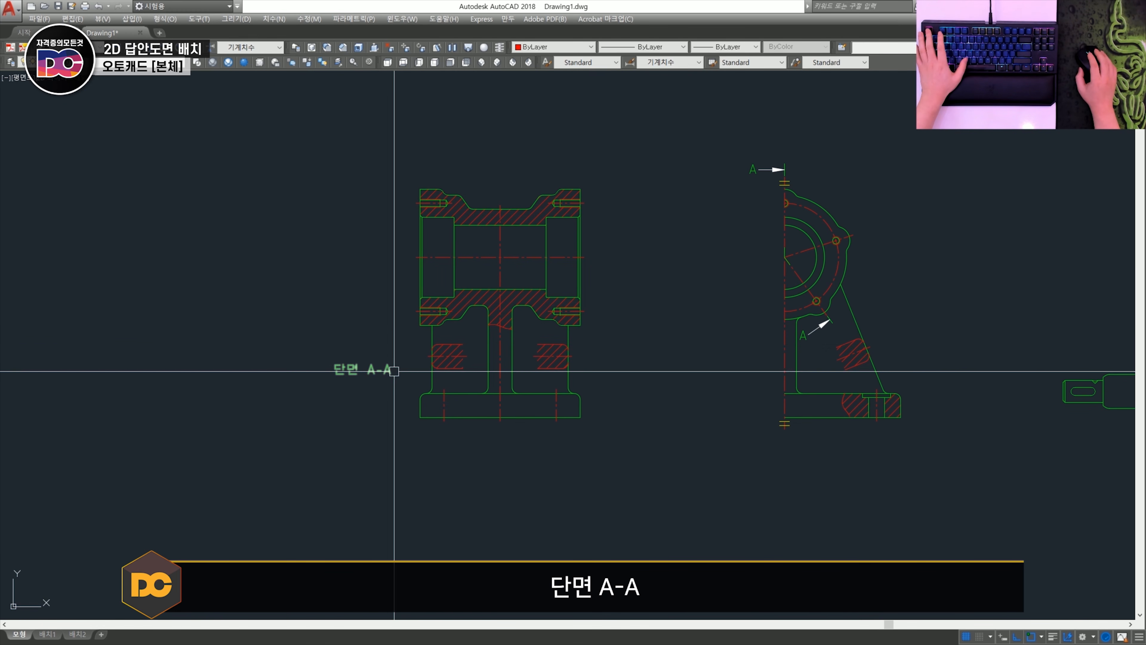
scroll(348, 400, up, 1)
scroll(381, 388, down, 1)
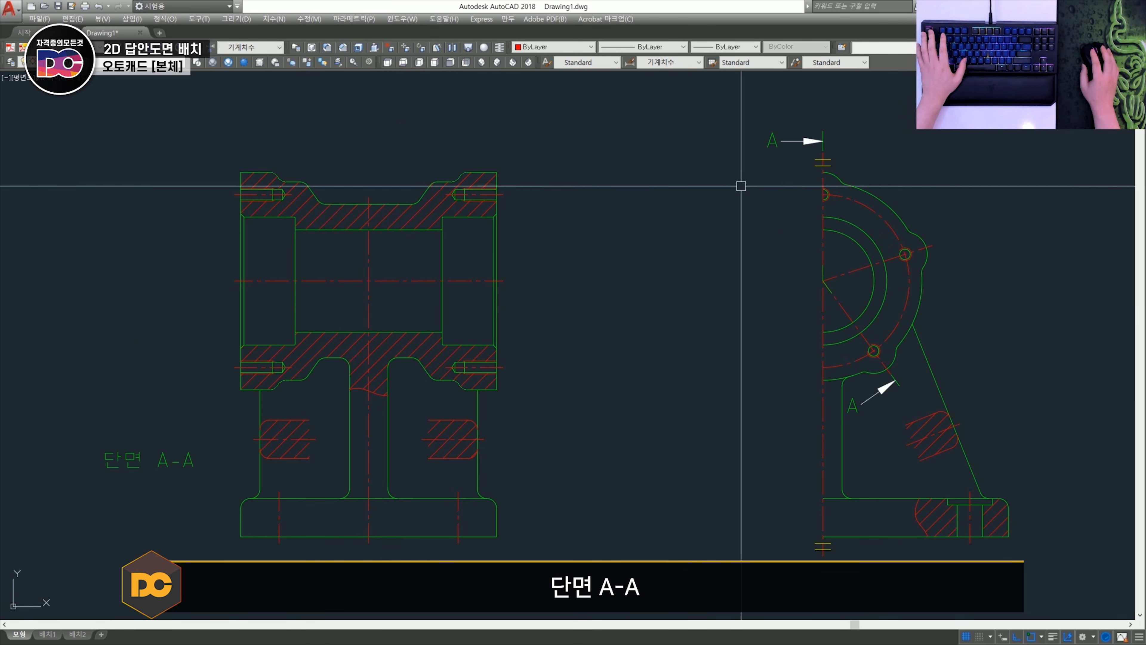
- Try a horizontal dimension from the section's upper-left corner to the filleted top of the slope and open its text for editing
scroll(763, 143, up, 1)
key(Escape)
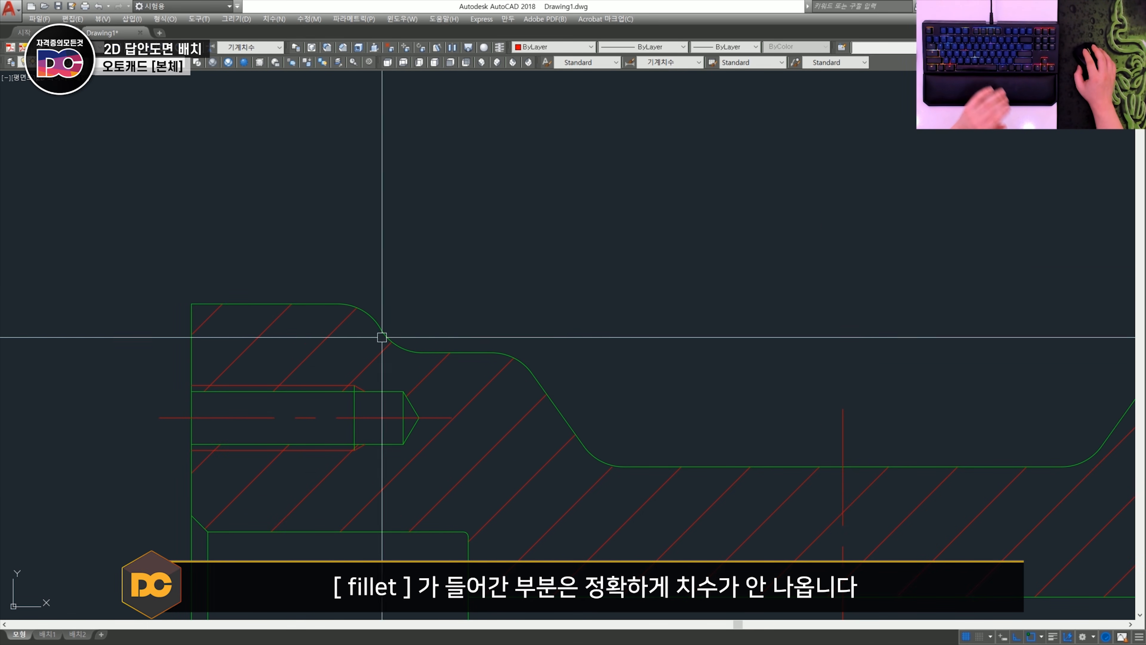
click(191, 303)
click(532, 375)
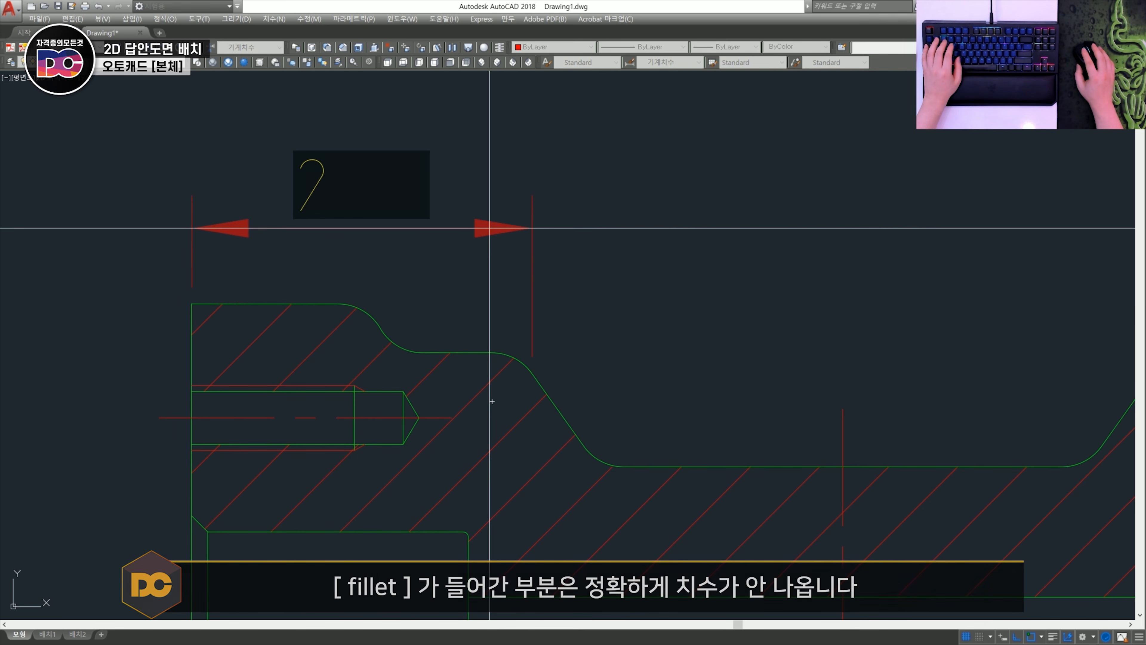
key(Escape)
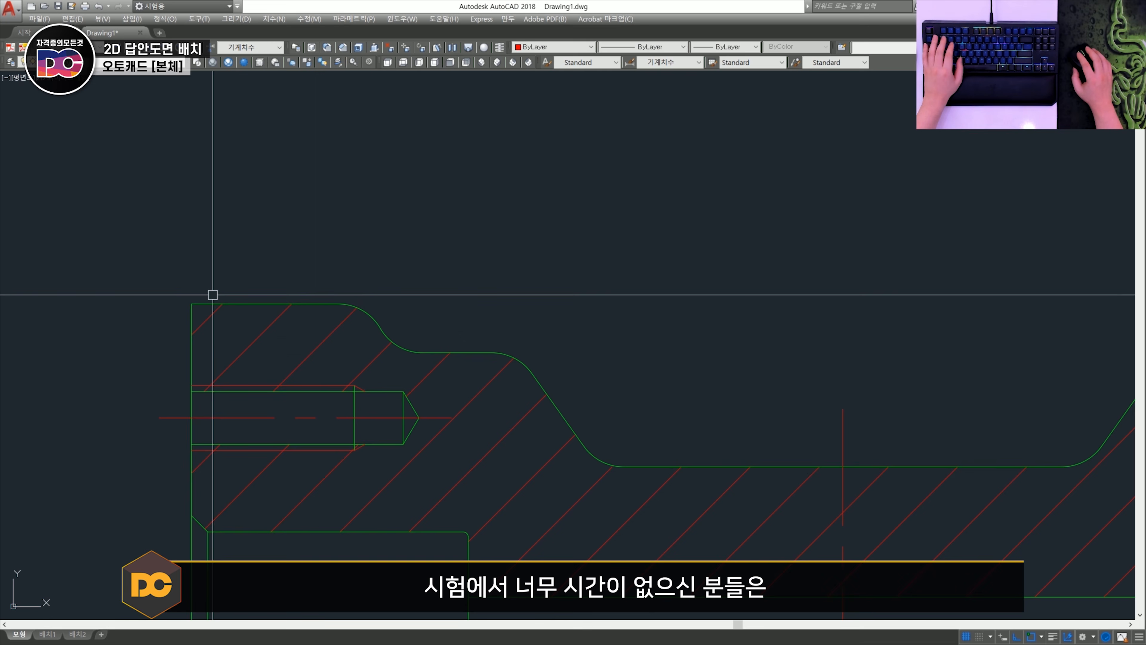
click(192, 303)
click(512, 378)
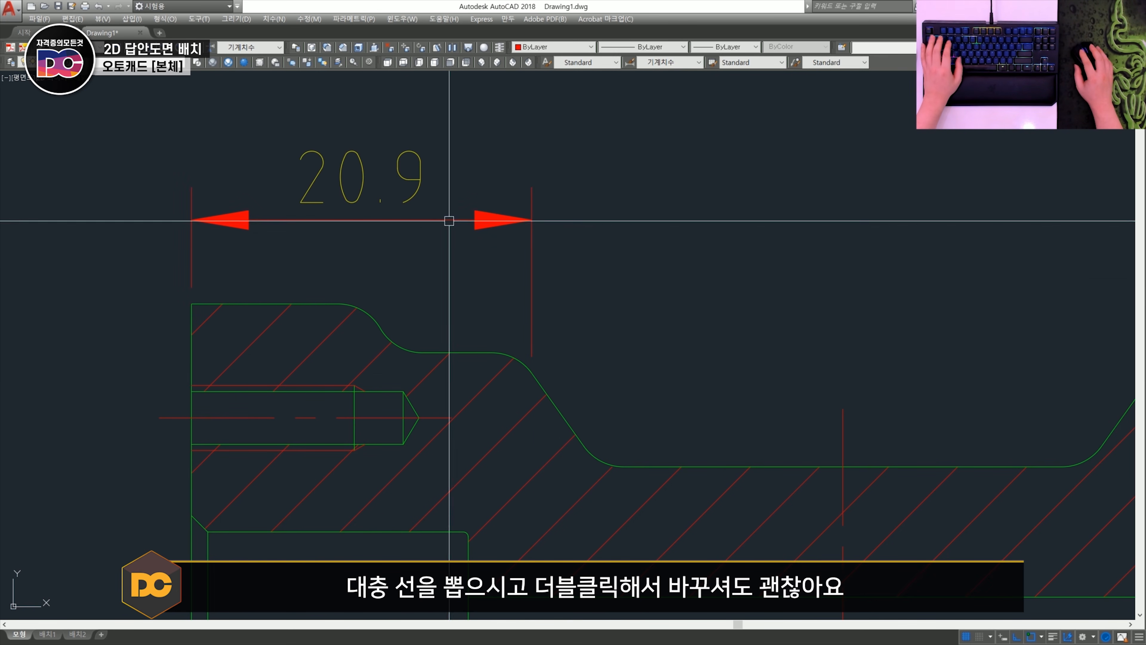
click(449, 221)
double_click(361, 178)
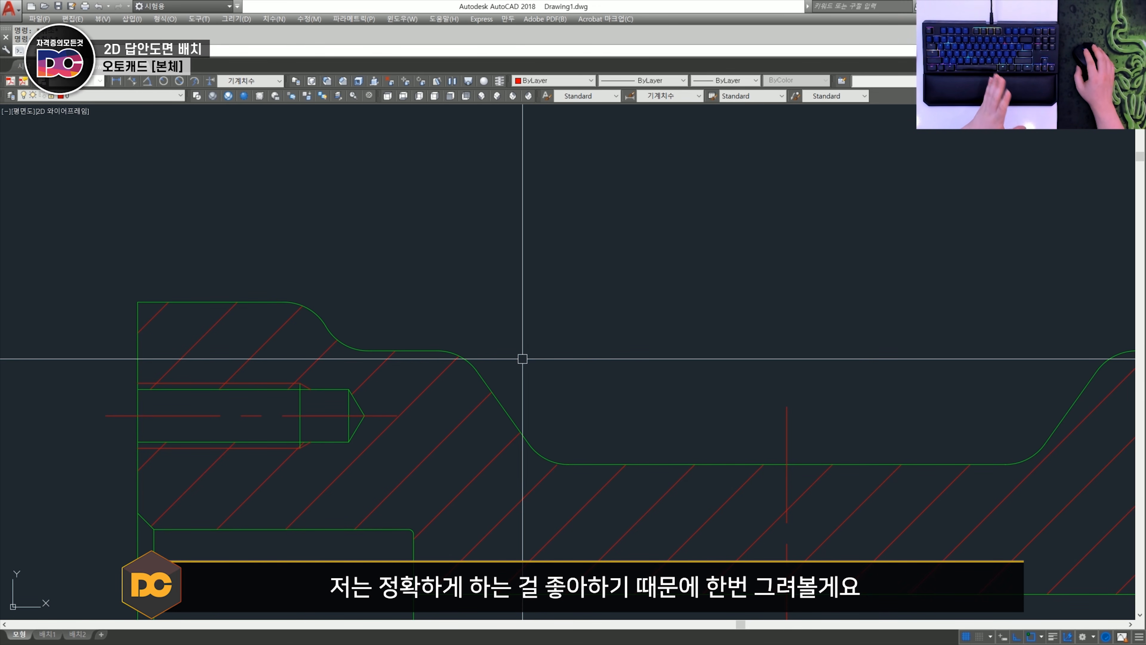
- Extend the left slope and its two adjoining horizontal edges to sharp corners using Fillet with radius 0, keeping the arcs
scroll(476, 364, up, 4)
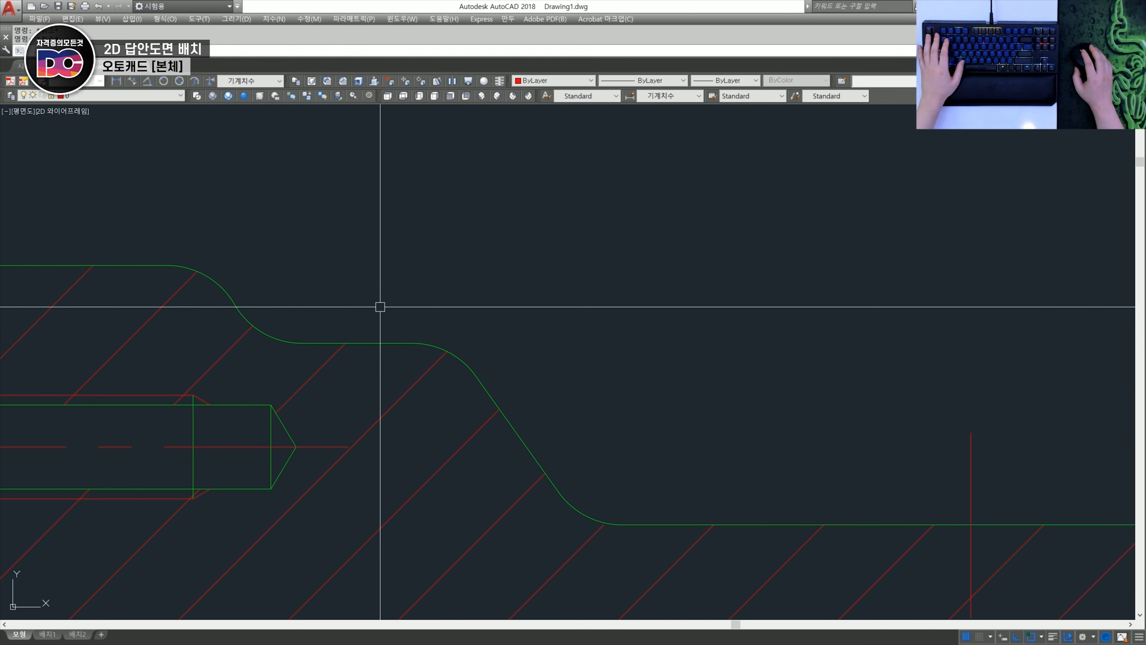
text(f)
key(space)
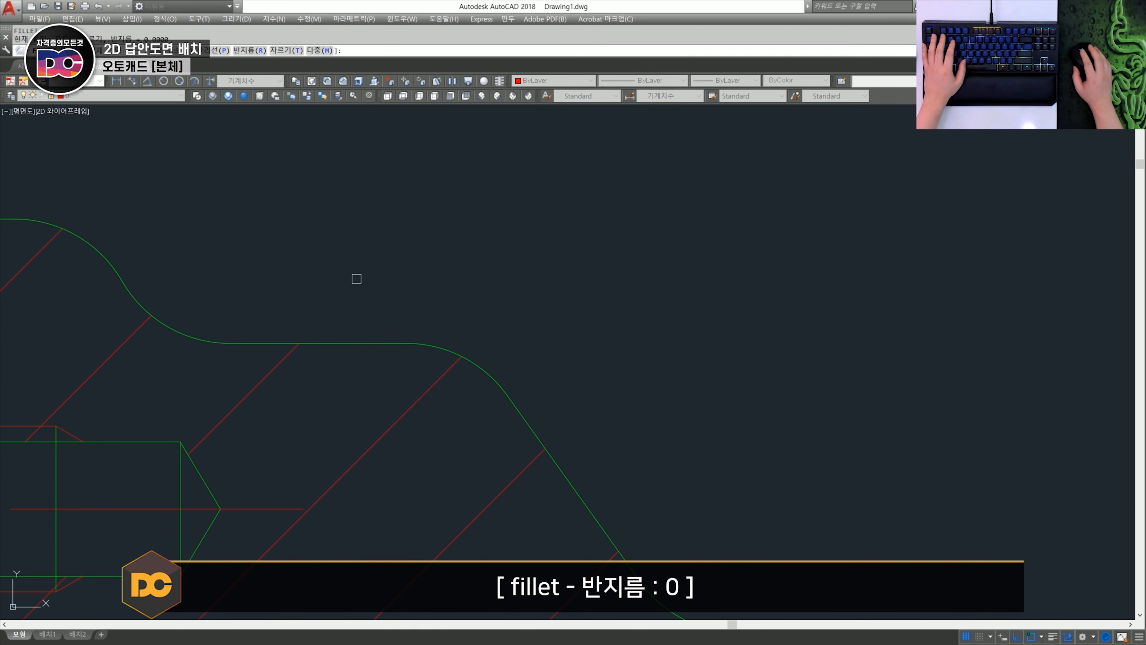
scroll(368, 294, down, 2)
click(460, 367)
key(space)
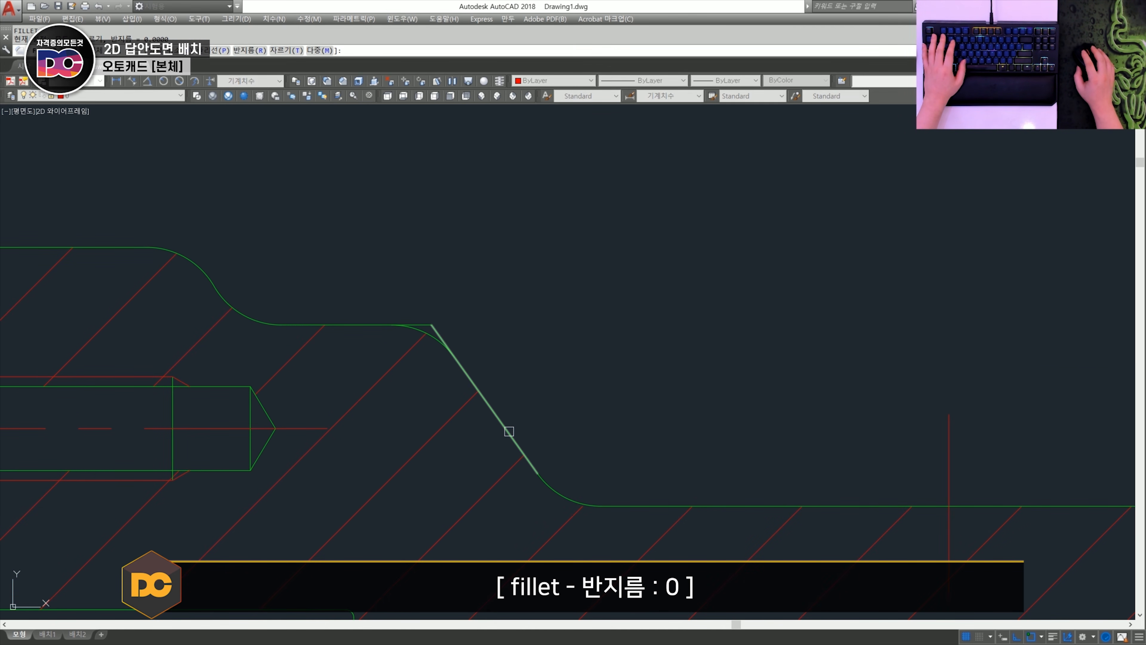
click(511, 435)
click(613, 507)
- Break the lower horizontal edge and the slope line at the two ends of the lower fillet arc
scroll(591, 533, up, 2)
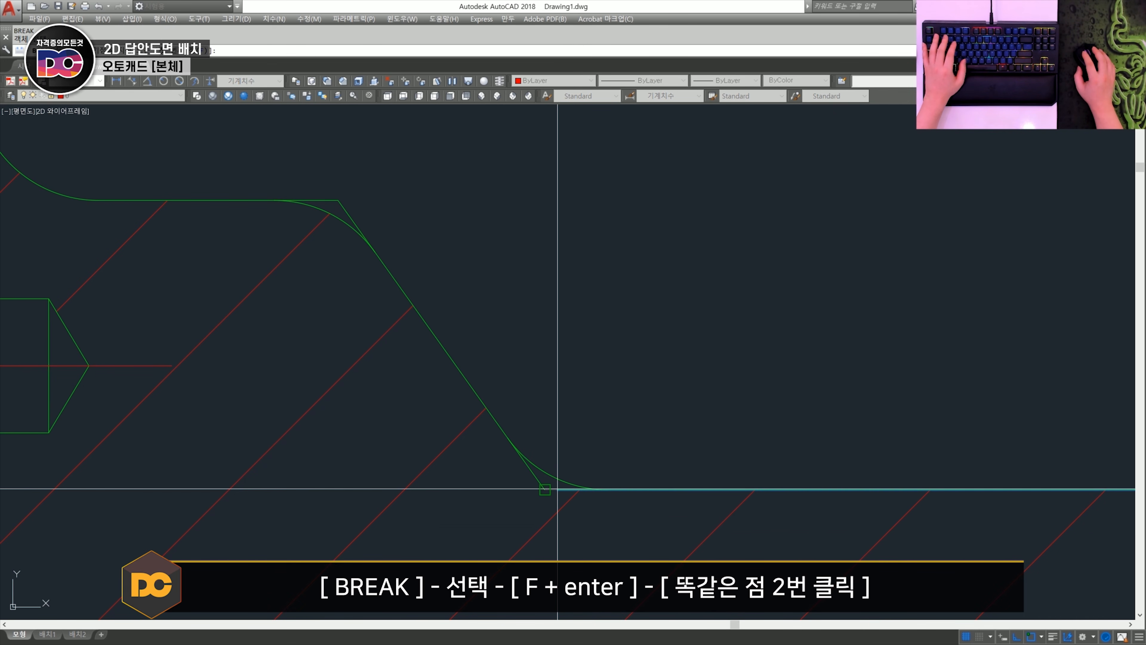
key(Return)
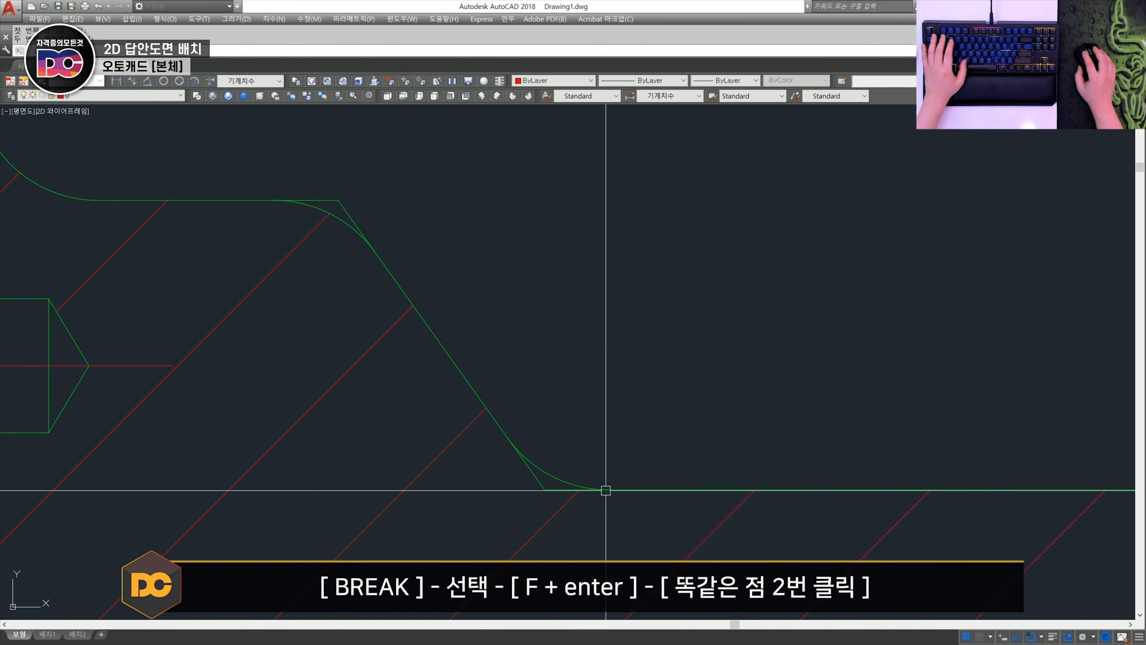
key(space)
key(Return)
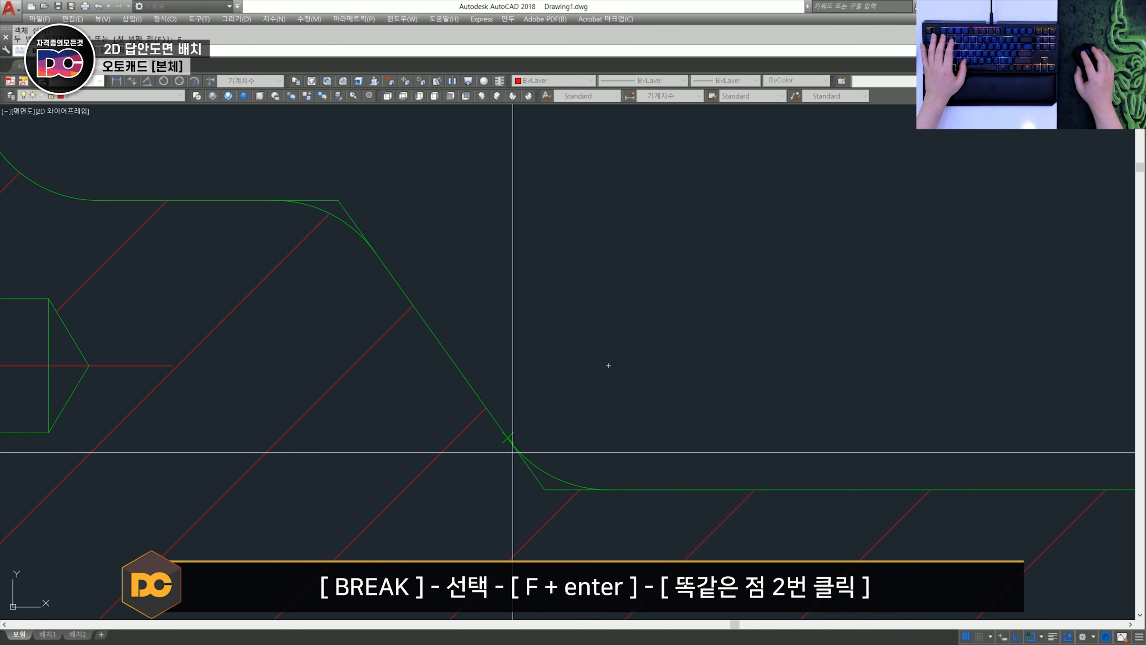
double_click(512, 449)
- Break the slope line and the upper horizontal edge at the two ends of the upper fillet arc
key(space)
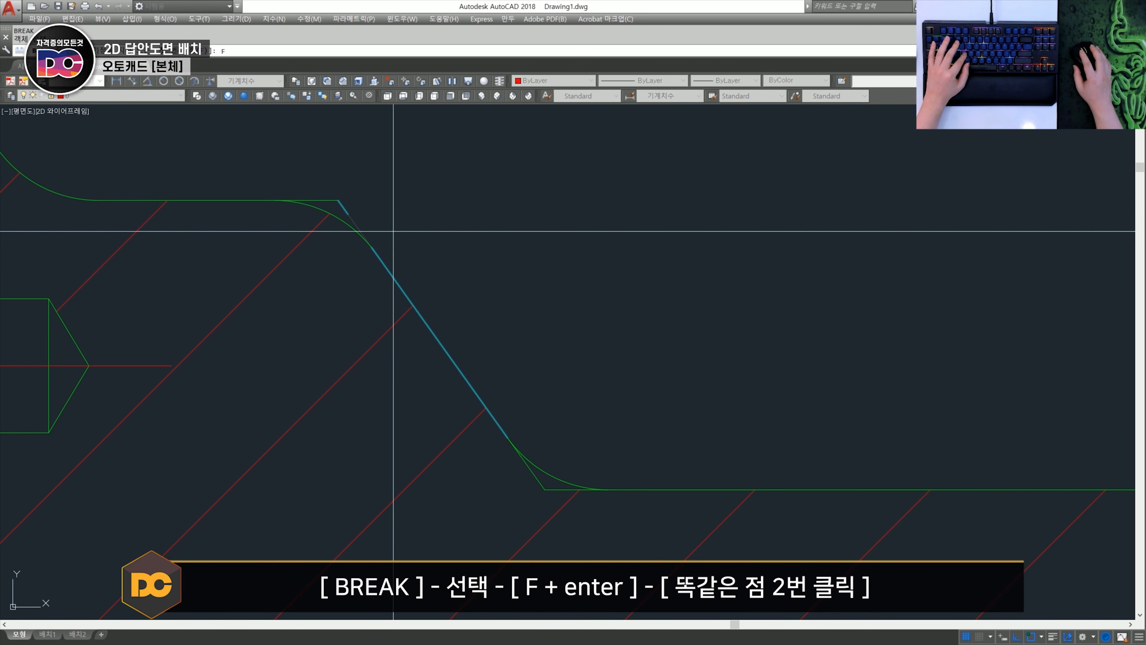
key(Return)
double_click(379, 251)
key(space)
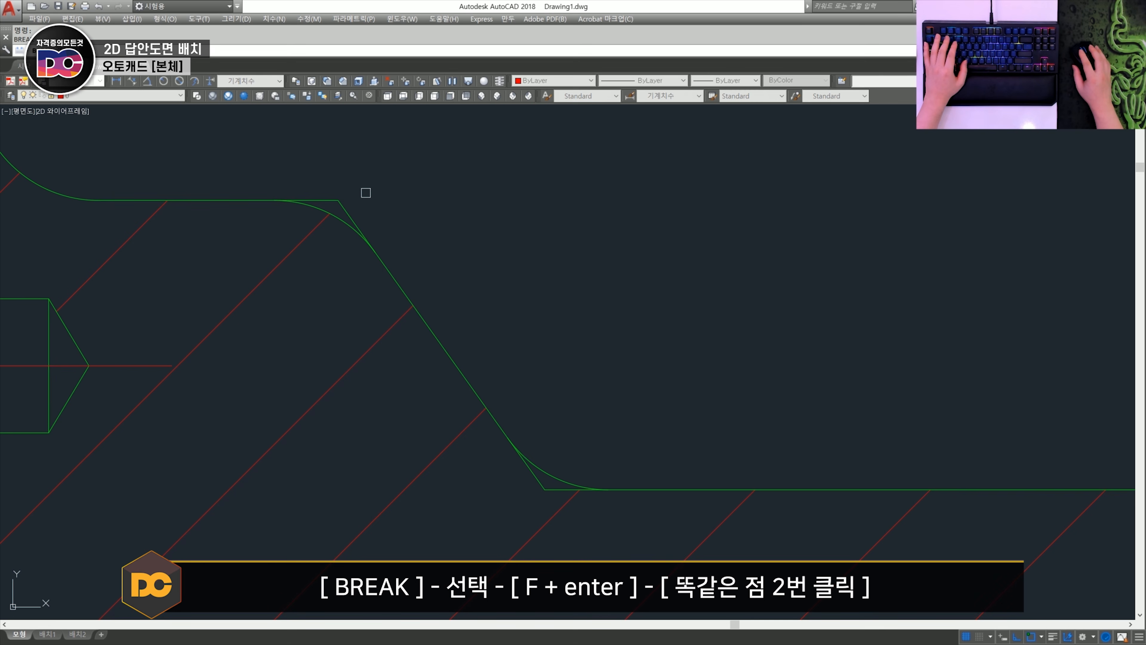
click(274, 199)
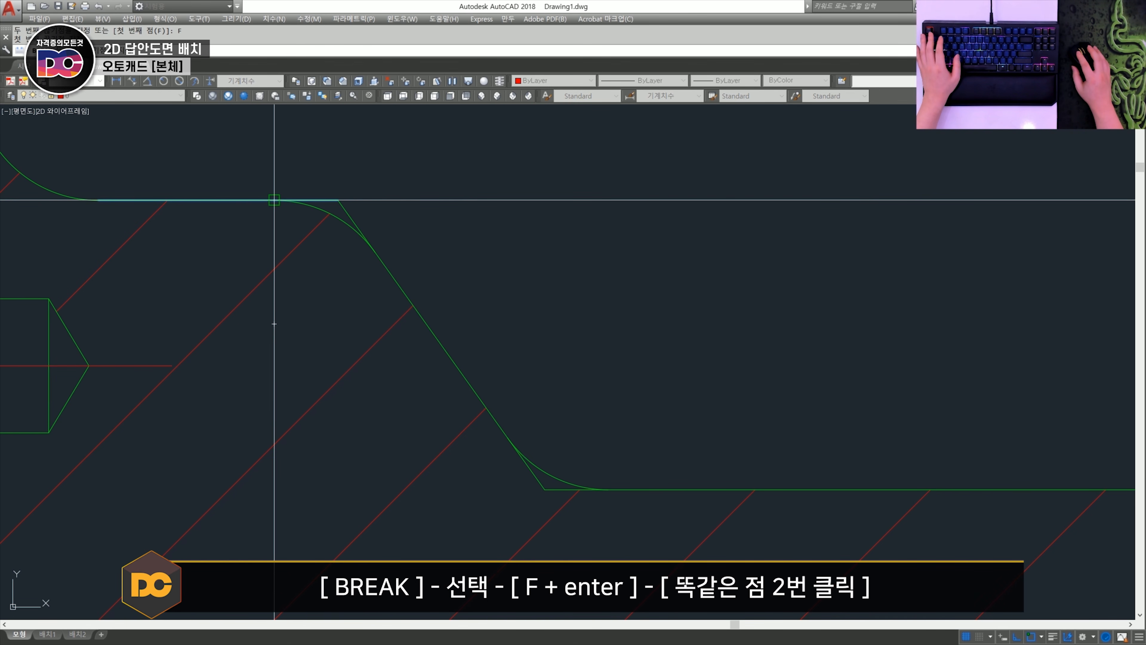
key(Return)
double_click(274, 199)
- Put the four short corner extension lines at both fillets of the left slope on layer 0
click(332, 199)
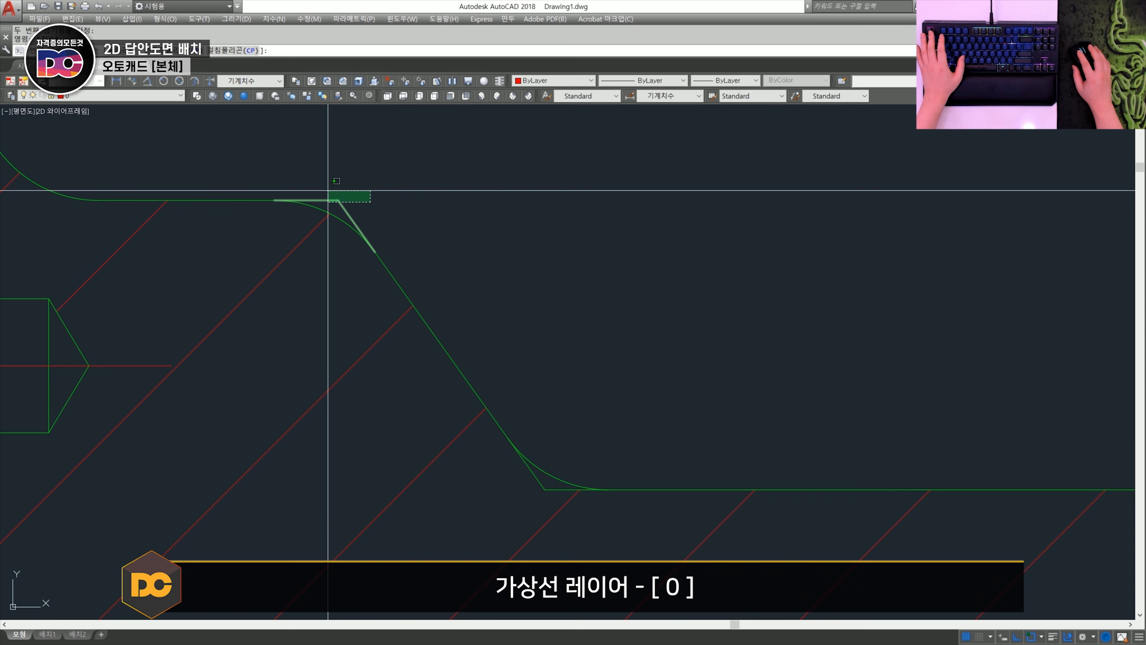
click(533, 474)
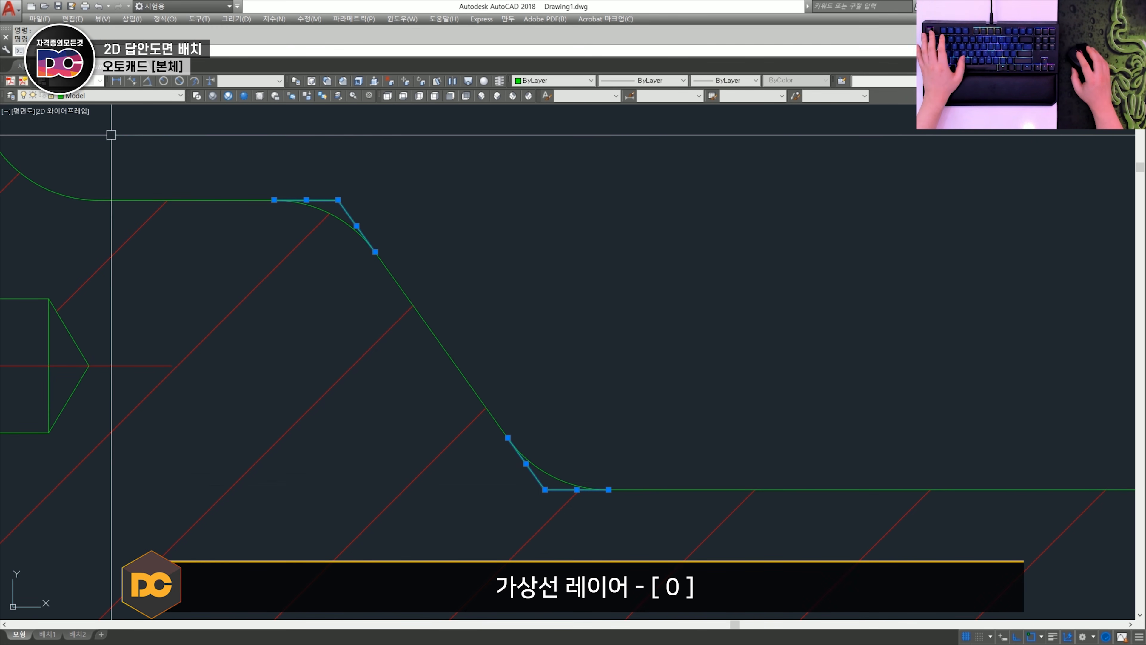
click(107, 96)
click(101, 106)
key(Escape)
key(Escape)
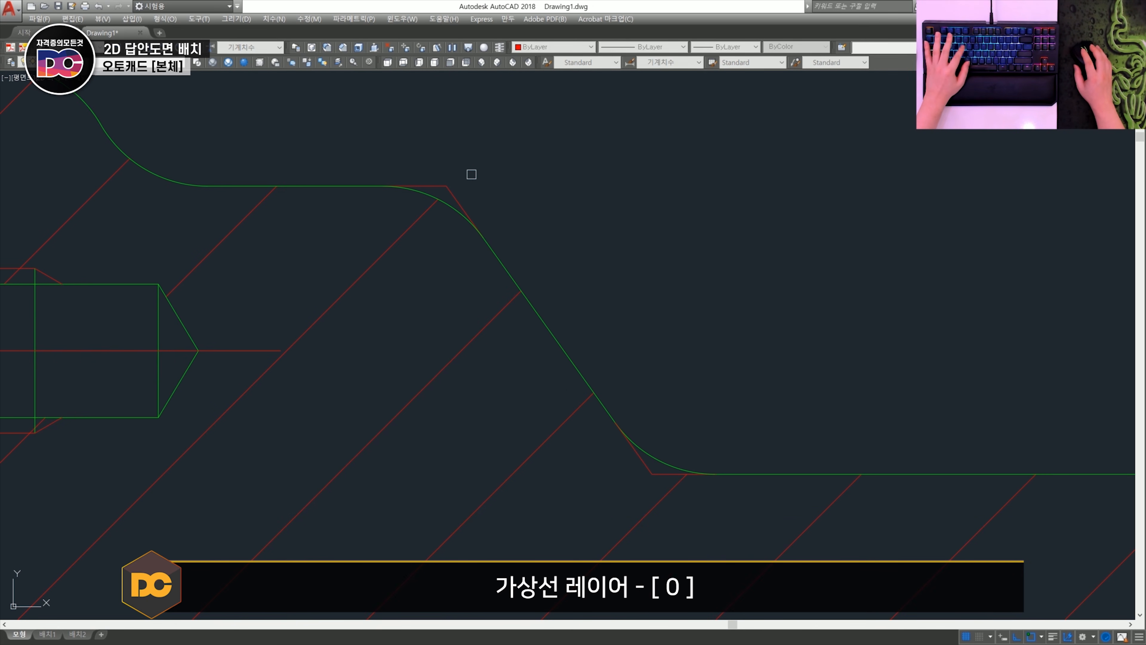
- Mirror the four corner extension lines about the section view's vertical centre line onto the right slope
click(468, 166)
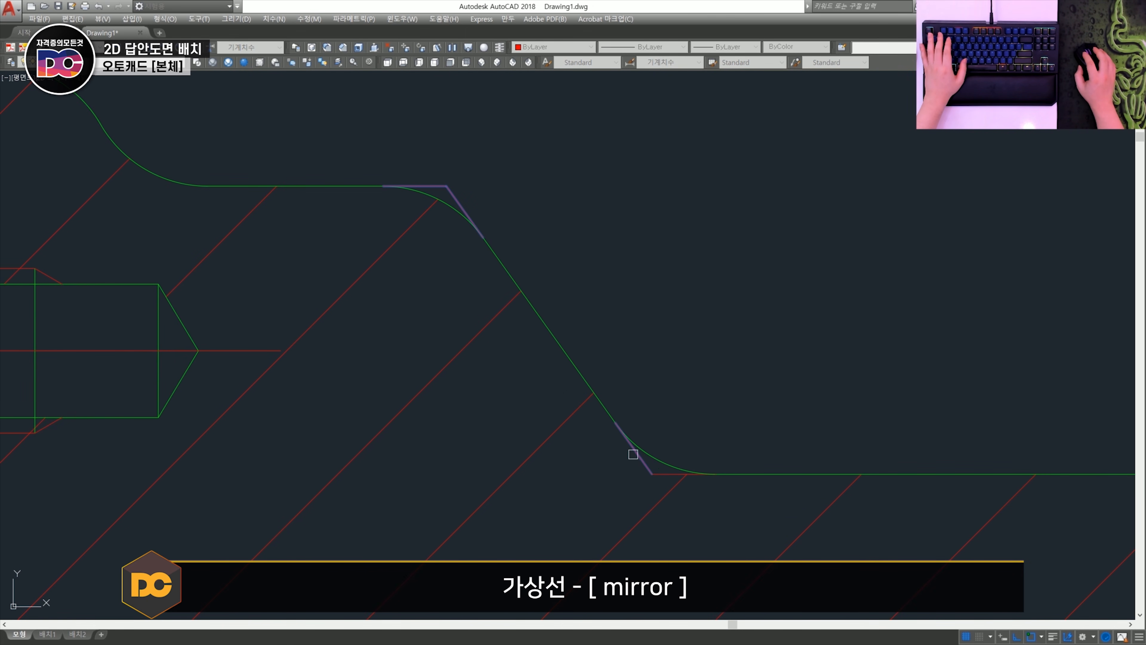
click(667, 474)
scroll(672, 473, down, 4)
middle_drag(885, 456, 669, 381)
key(space)
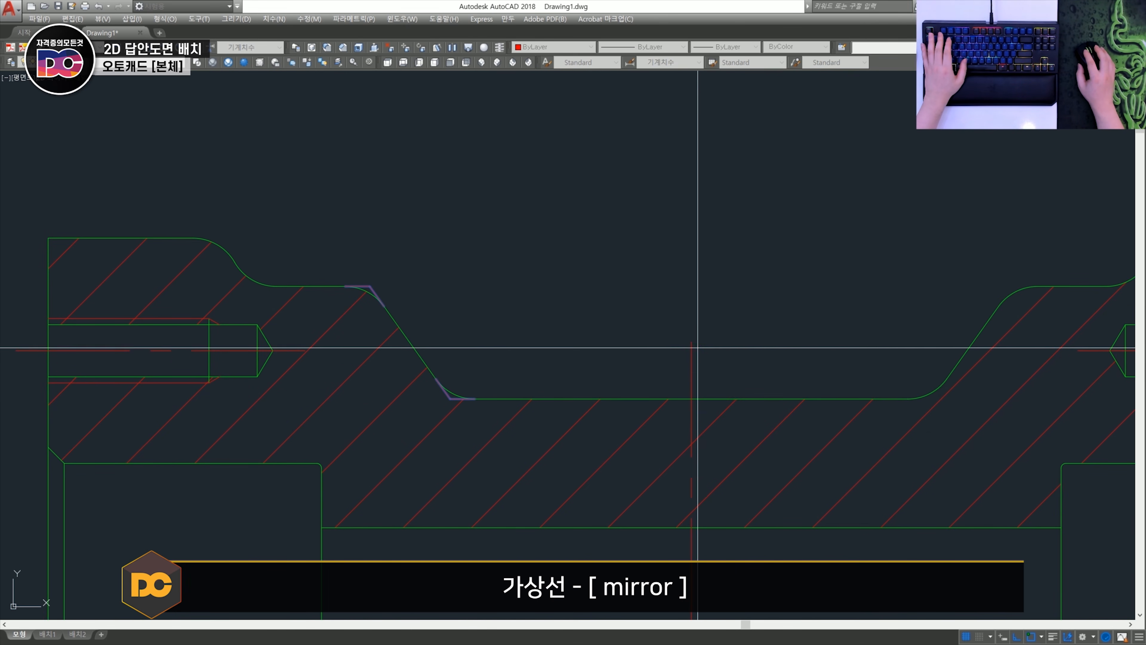
click(694, 344)
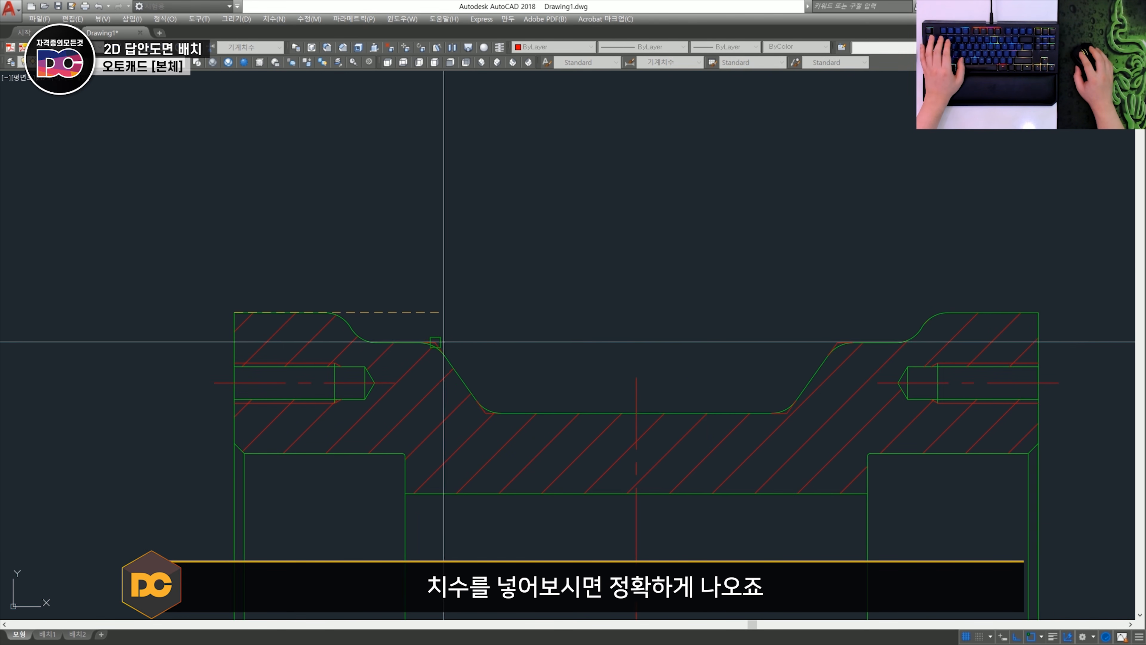
- Add a horizontal dimension from the section's upper-left corner to the sharp virtual corner above the left slope
click(234, 312)
click(435, 344)
click(412, 265)
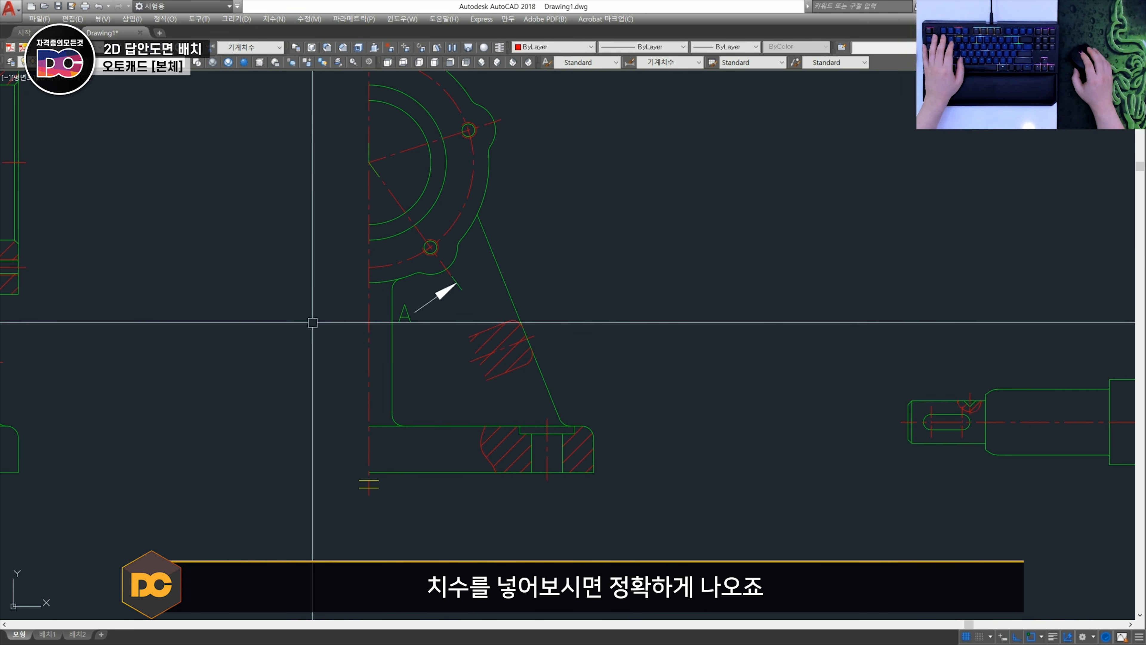
scroll(573, 420, up, 5)
key(space)
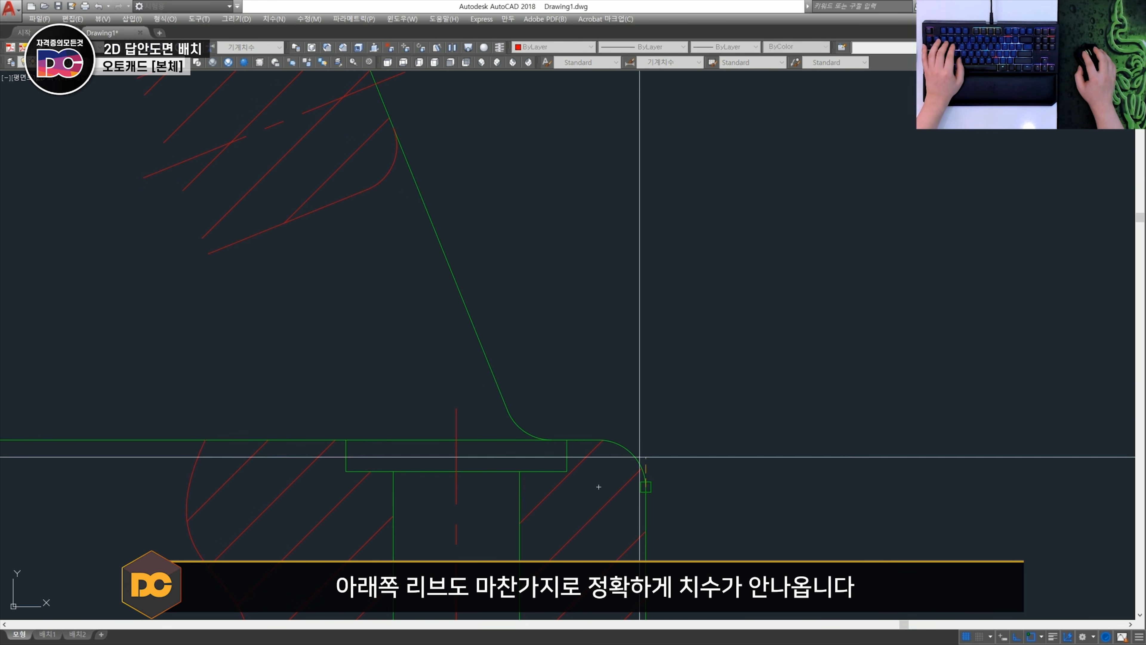
click(646, 486)
click(508, 410)
key(Escape)
- Extend the half side view's sloped rib line through the lower fillet to the base's top edge
scroll(497, 380, up, 2)
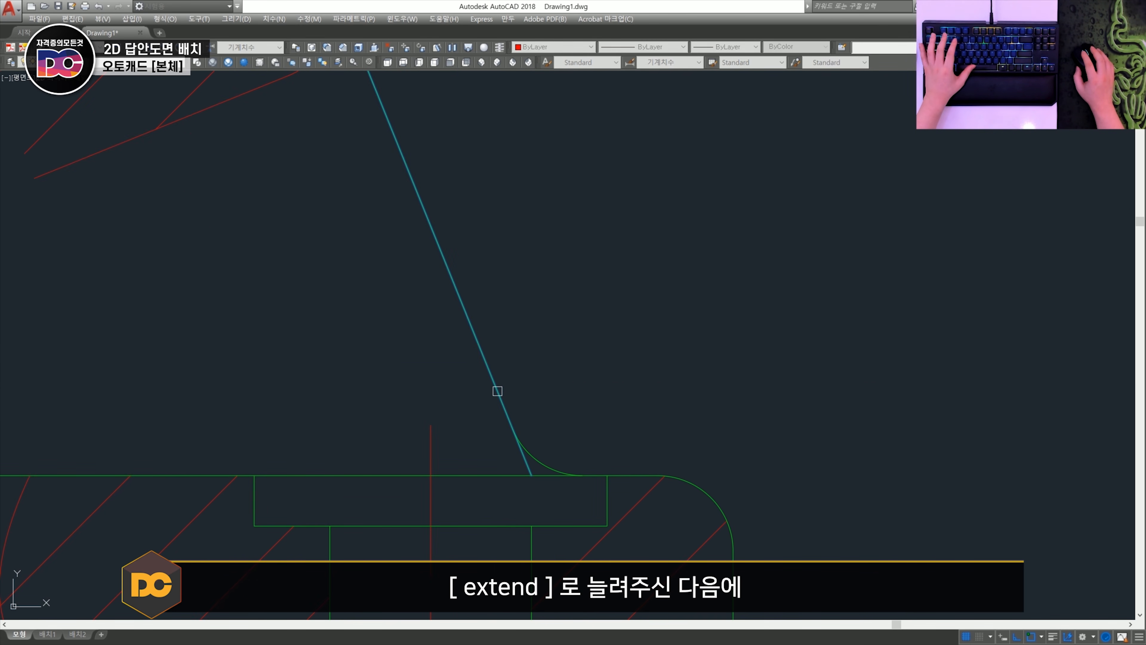
click(496, 391)
scroll(520, 435, up, 2)
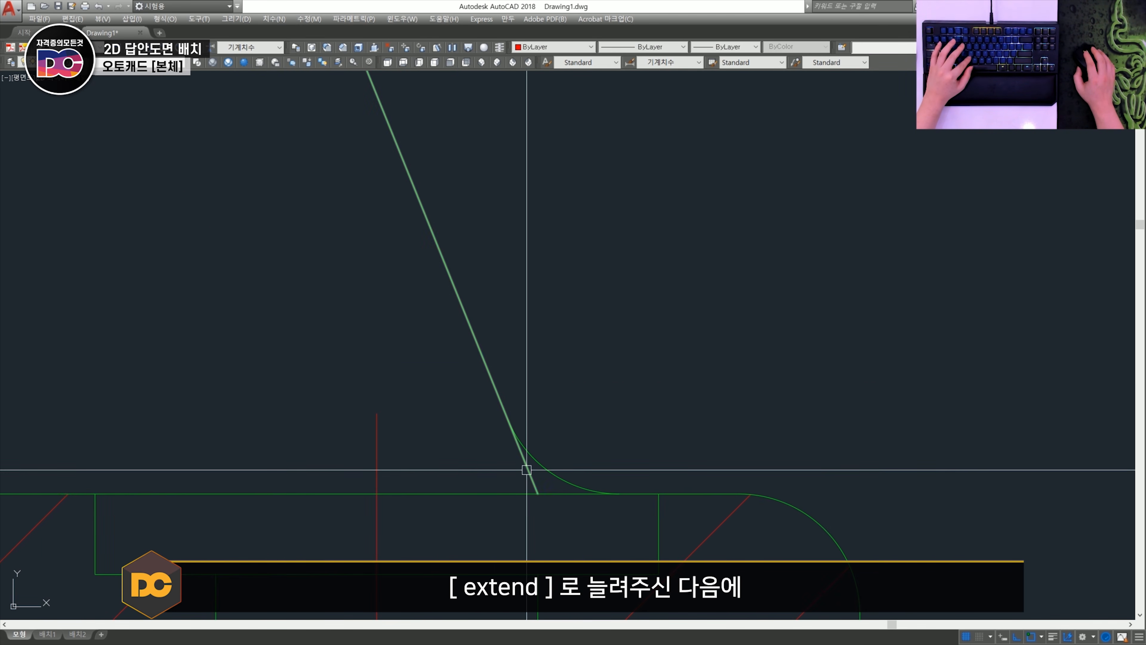
- Break the extended slope line at the upper end of the fillet arc and put the short corner piece on layer 0
click(527, 472)
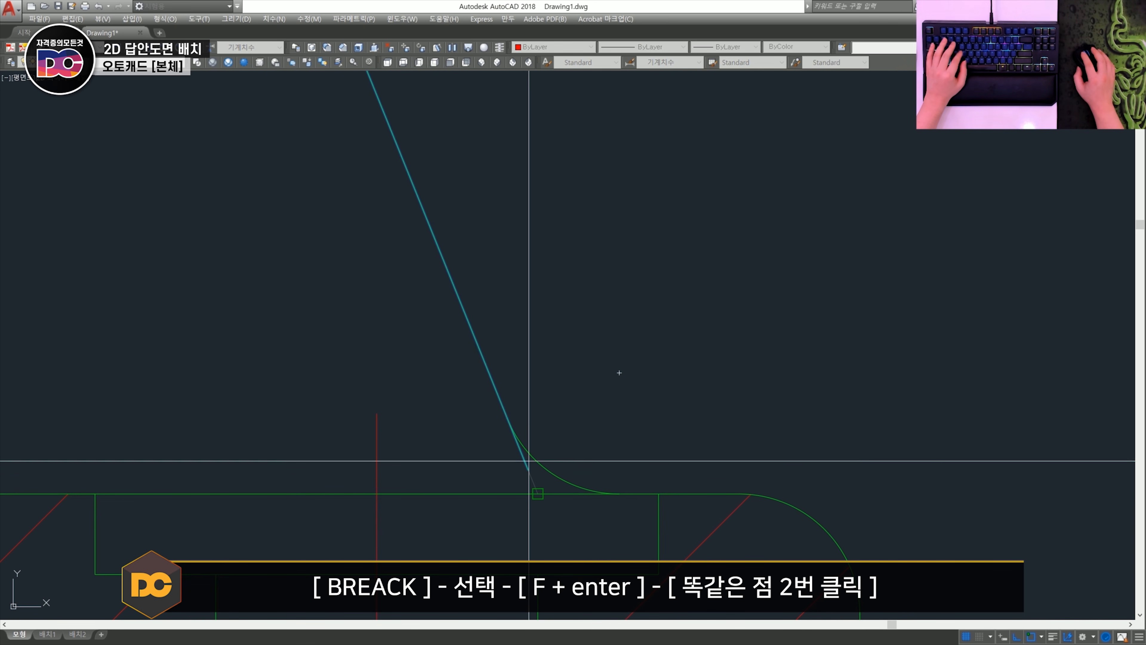
click(507, 417)
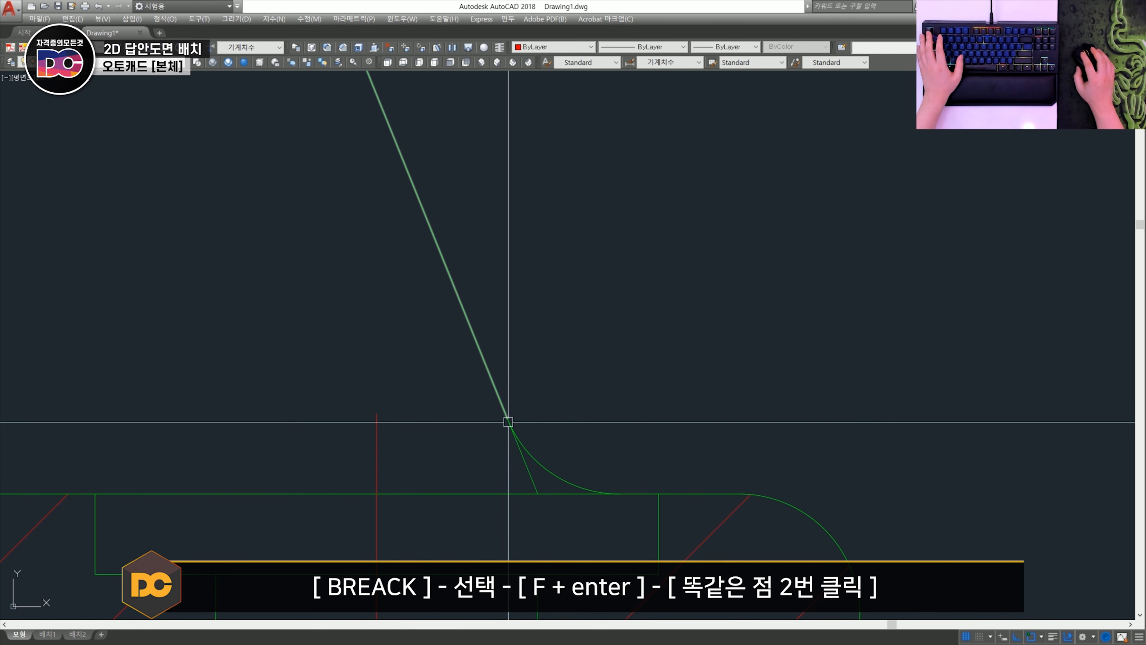
click(121, 62)
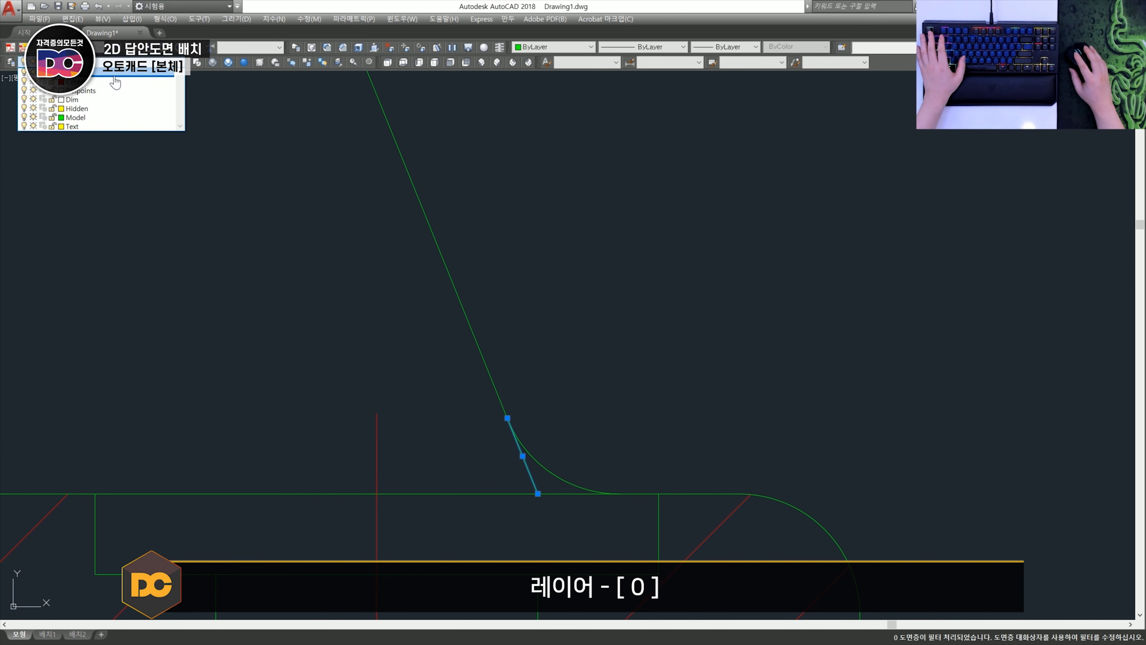
click(114, 75)
- Try a horizontal dimension from the sharp virtual corner at the rib's foot to the outer vertical edge of the base
scroll(557, 453, down, 1)
text(dli)
key(space)
click(544, 478)
scroll(642, 472, down, 1)
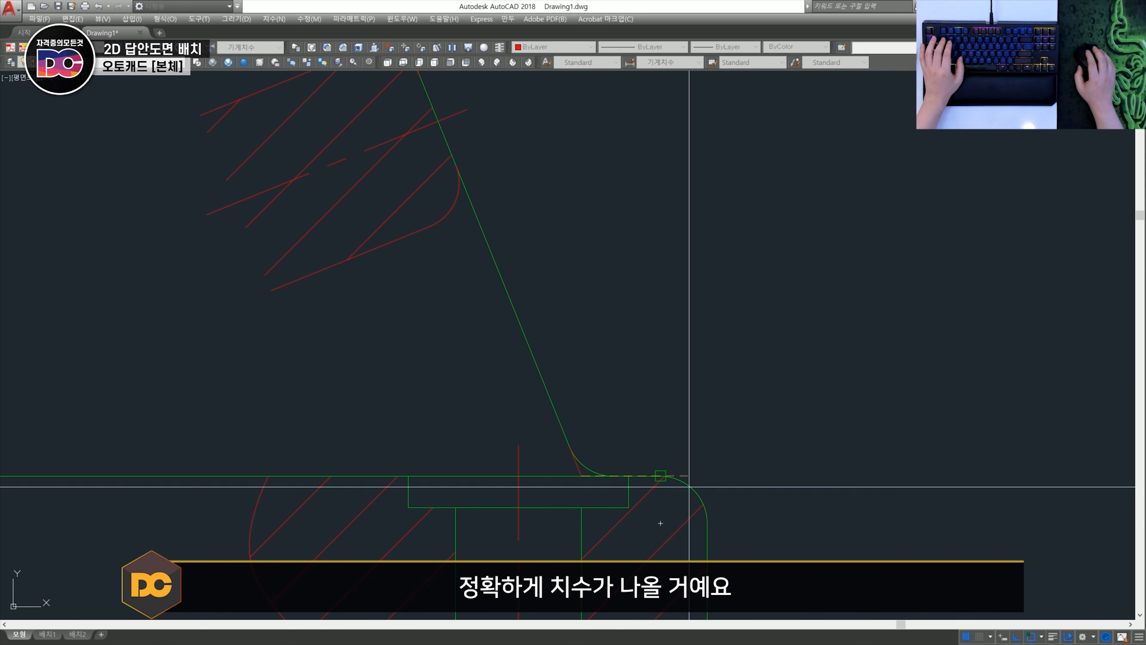
click(707, 522)
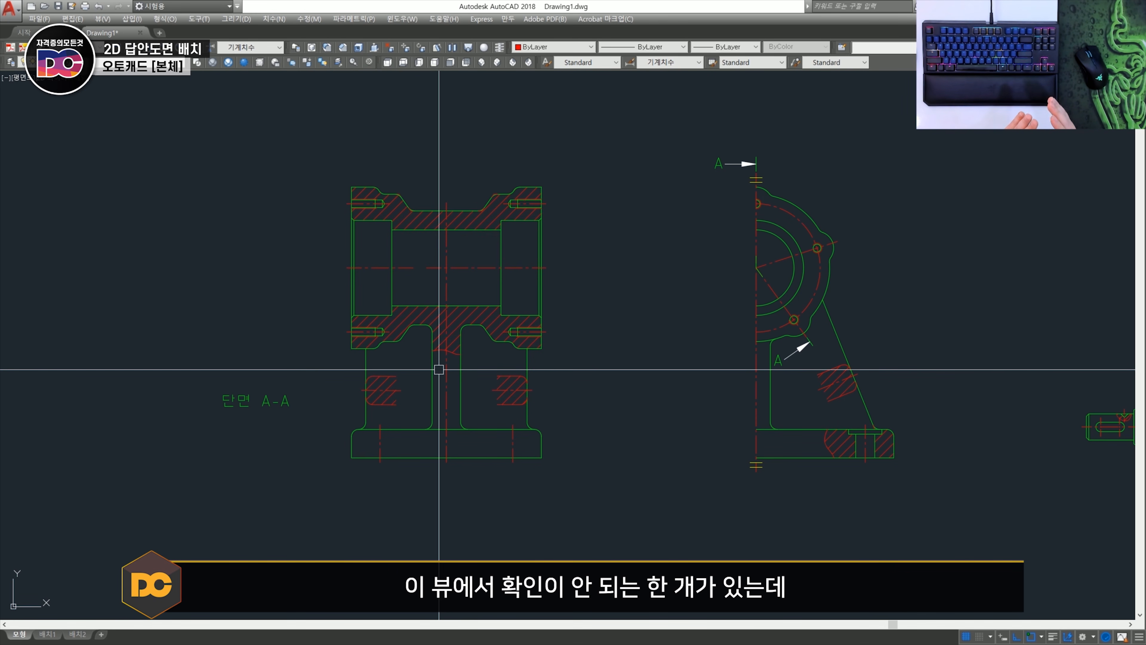
- Examine the rounds where the left rib meets the base's upper-left corner in section A-A
scroll(438, 369, up, 2)
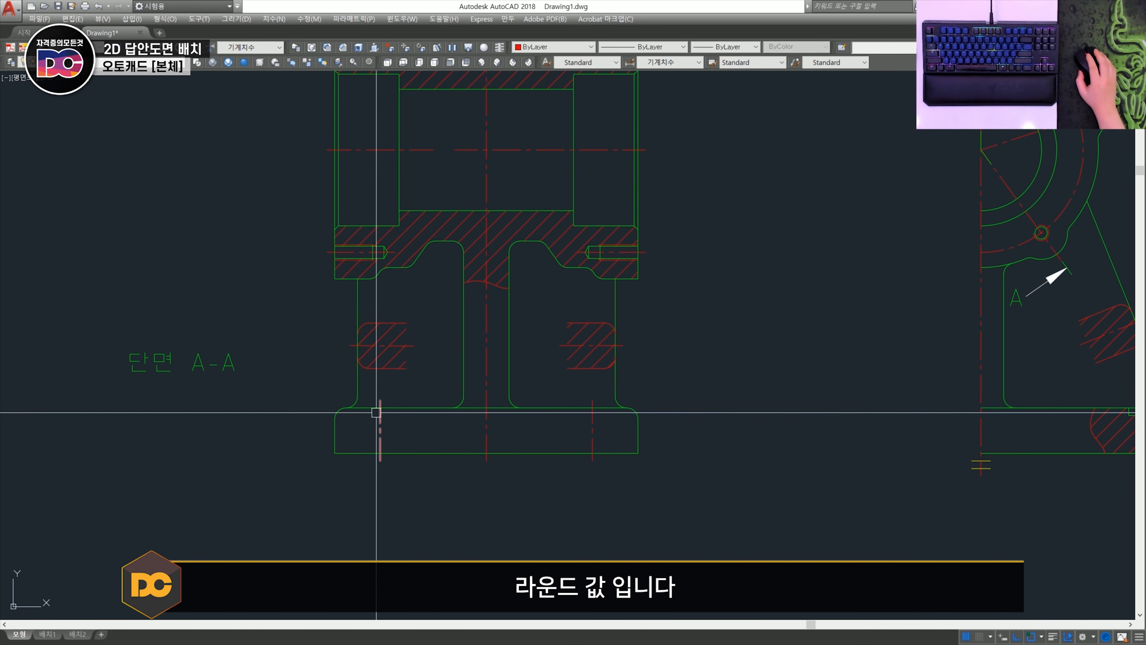
scroll(348, 414, up, 2)
scroll(352, 414, up, 2)
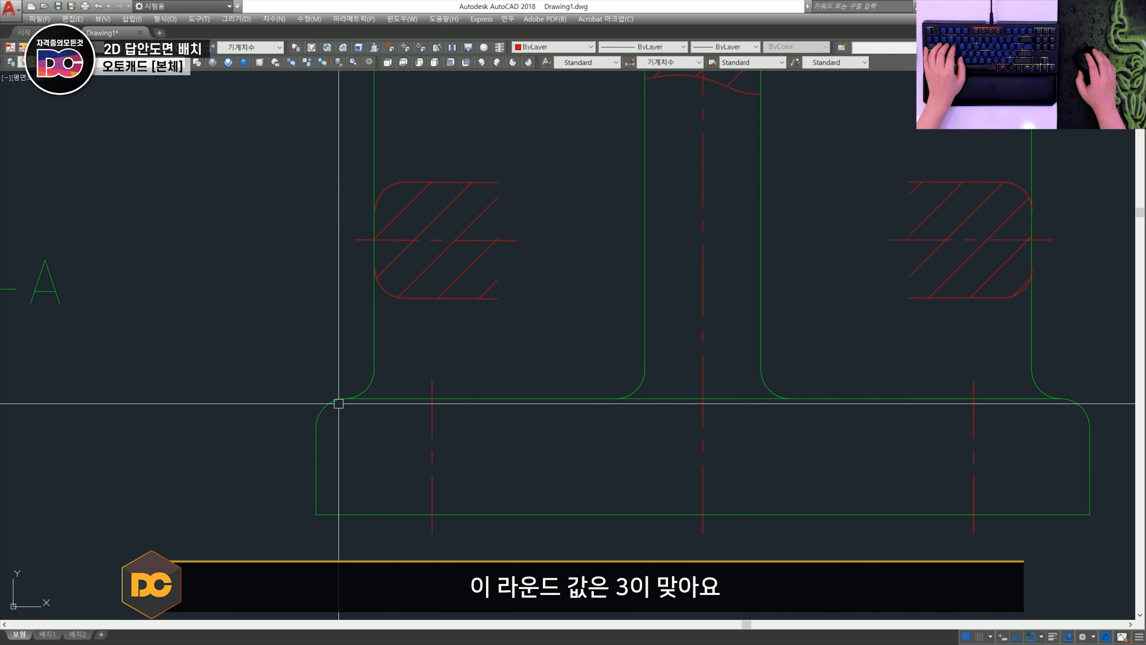
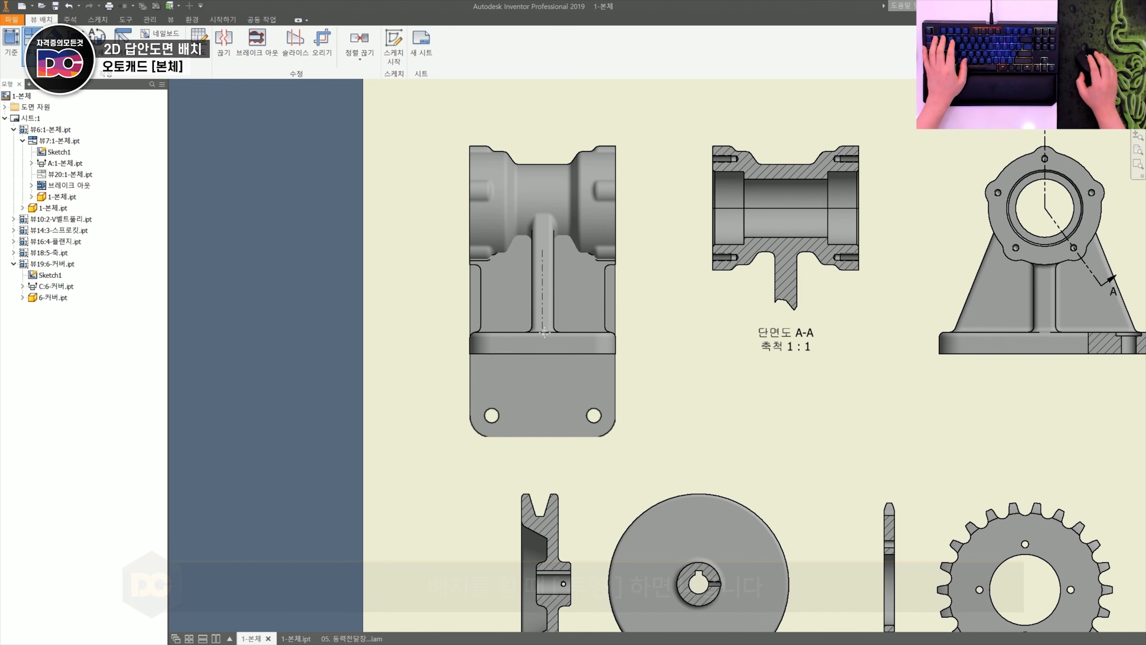
- Project views above and below the body's front view, create both, and examine their rounded base corners and holes
scroll(545, 333, down, 3)
middle_drag(545, 333, 543, 426)
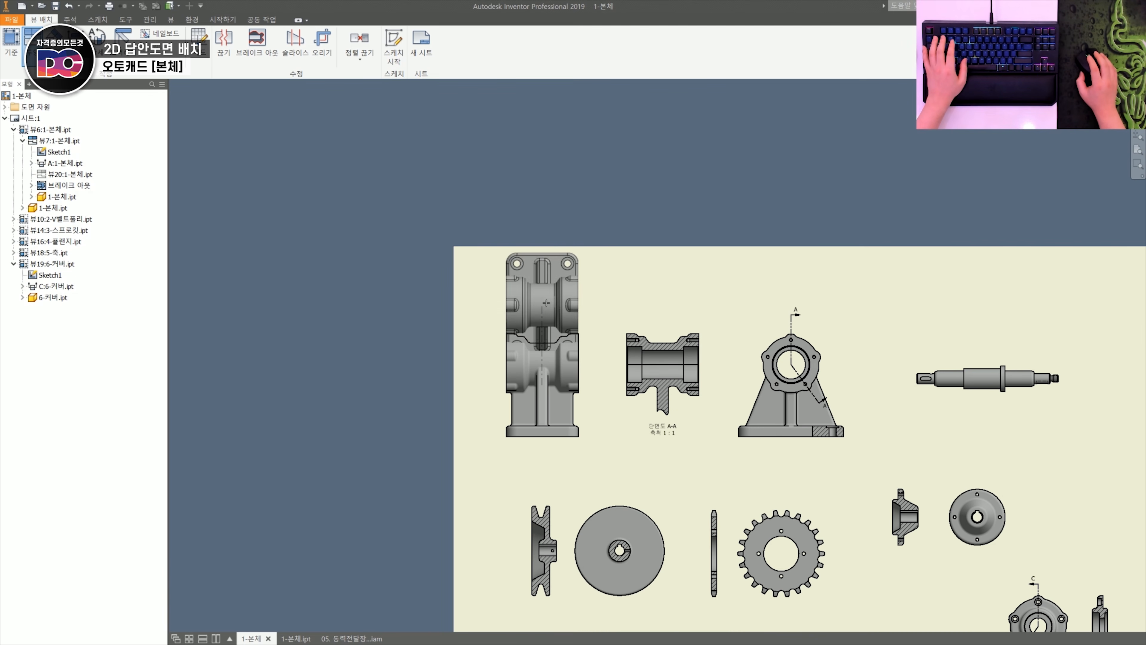
click(545, 230)
click(559, 497)
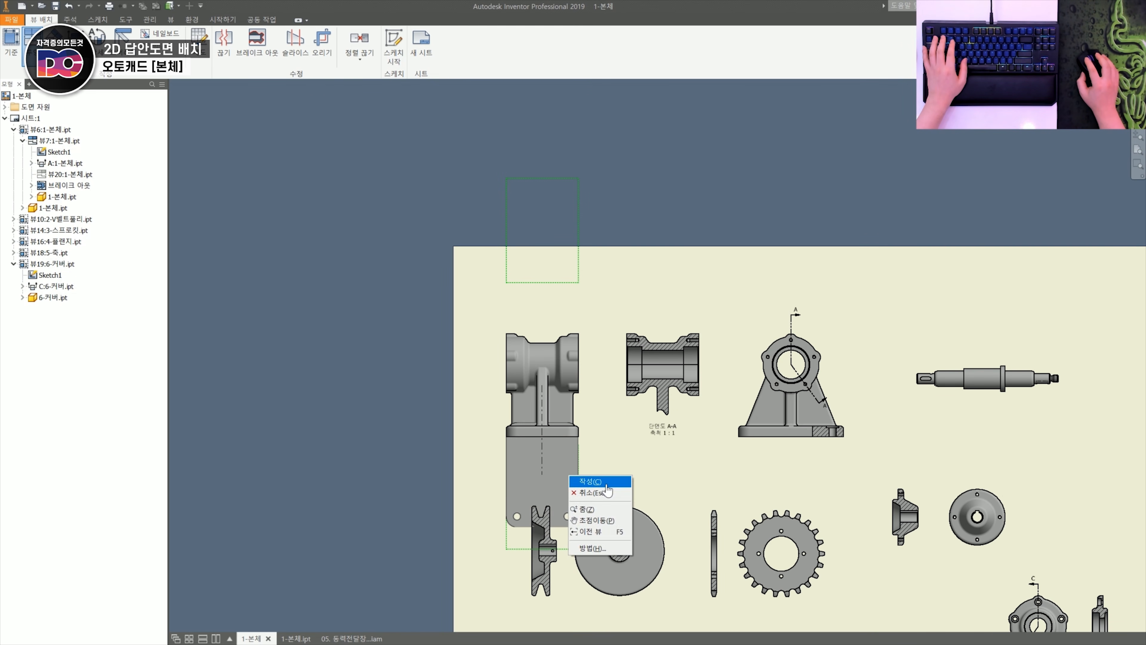
click(606, 482)
scroll(518, 242, up, 6)
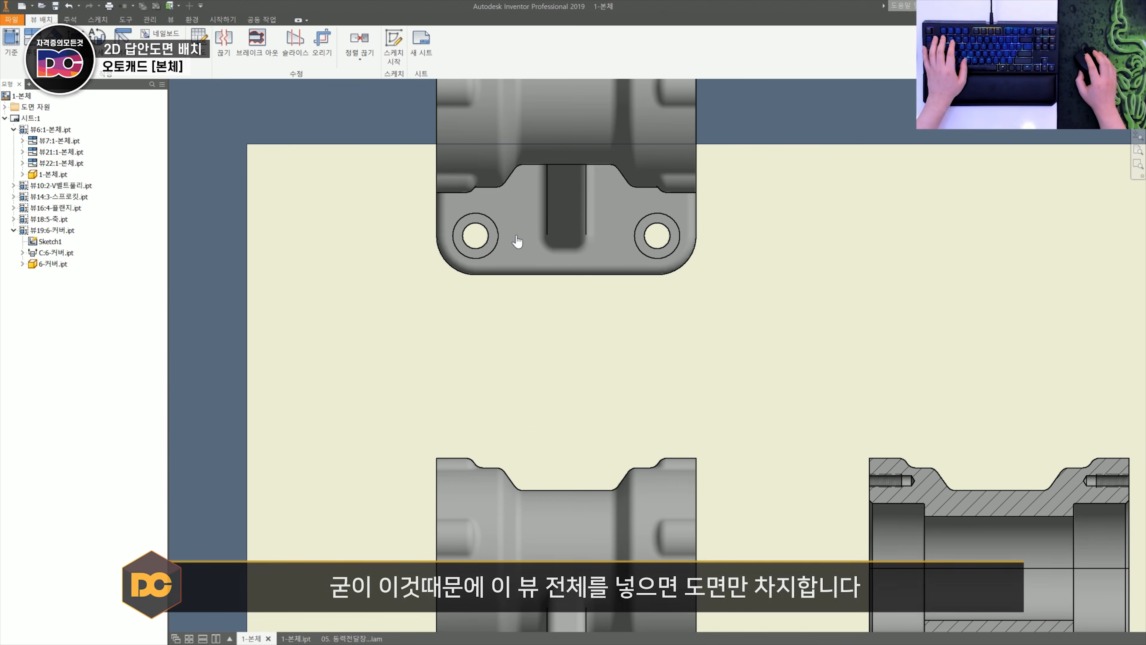
scroll(525, 199, down, 5)
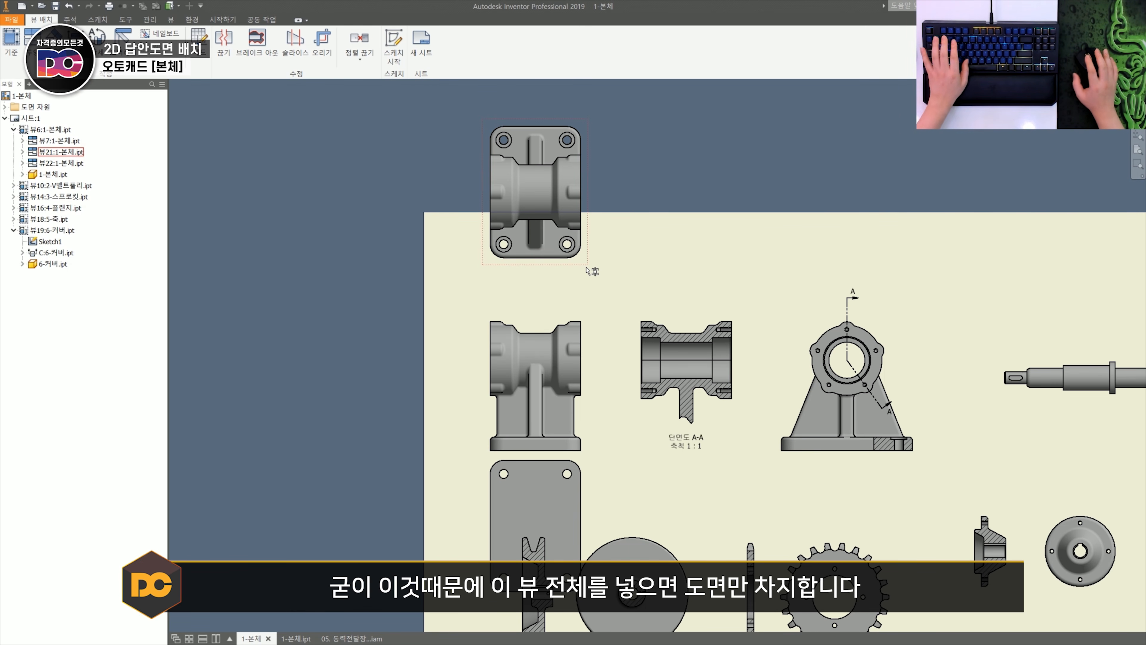
scroll(522, 417, up, 5)
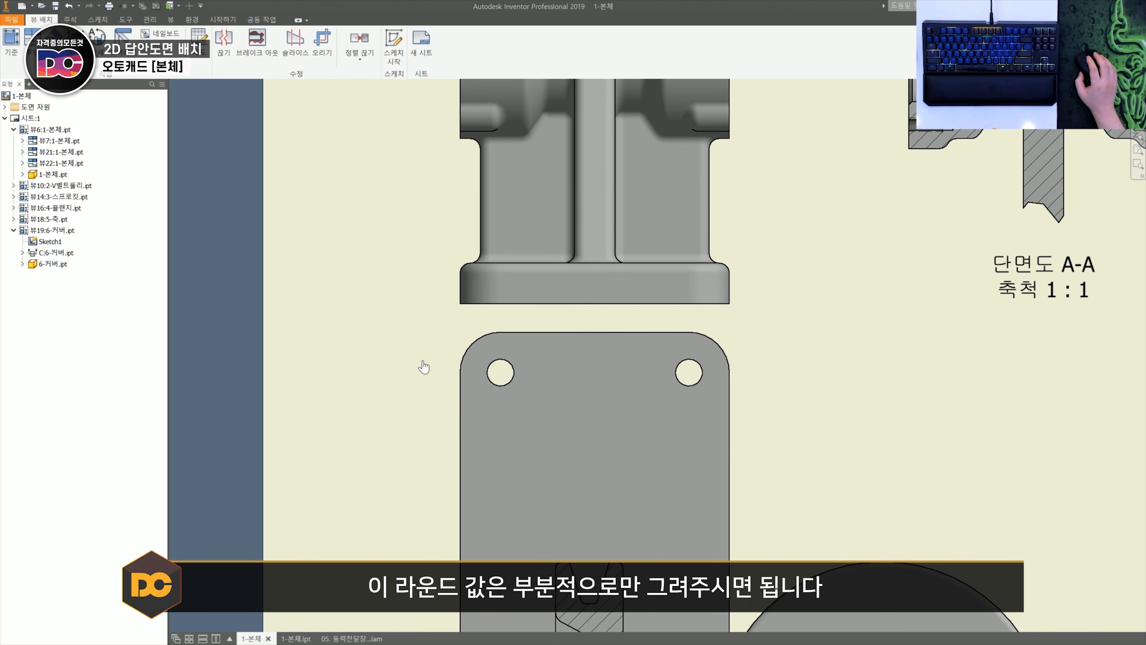
scroll(503, 393, down, 3)
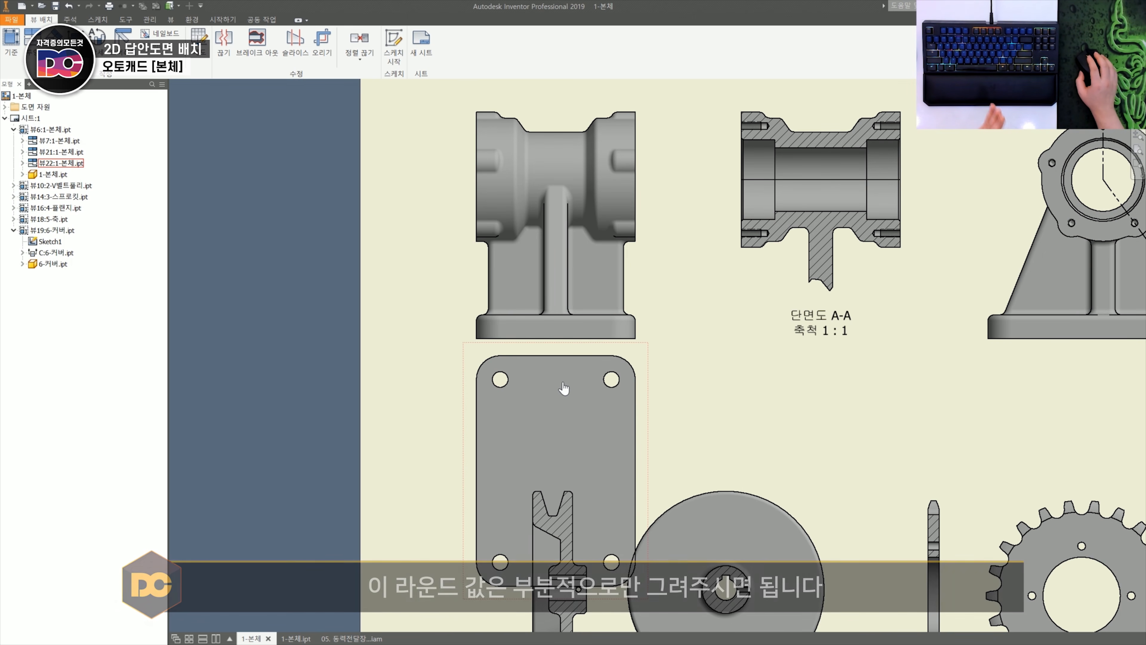
- Switch to AutoCAD, draw an L-shaped line down from the base's lower-left corner, and fillet its corner with radius 12
key(alt+Tab)
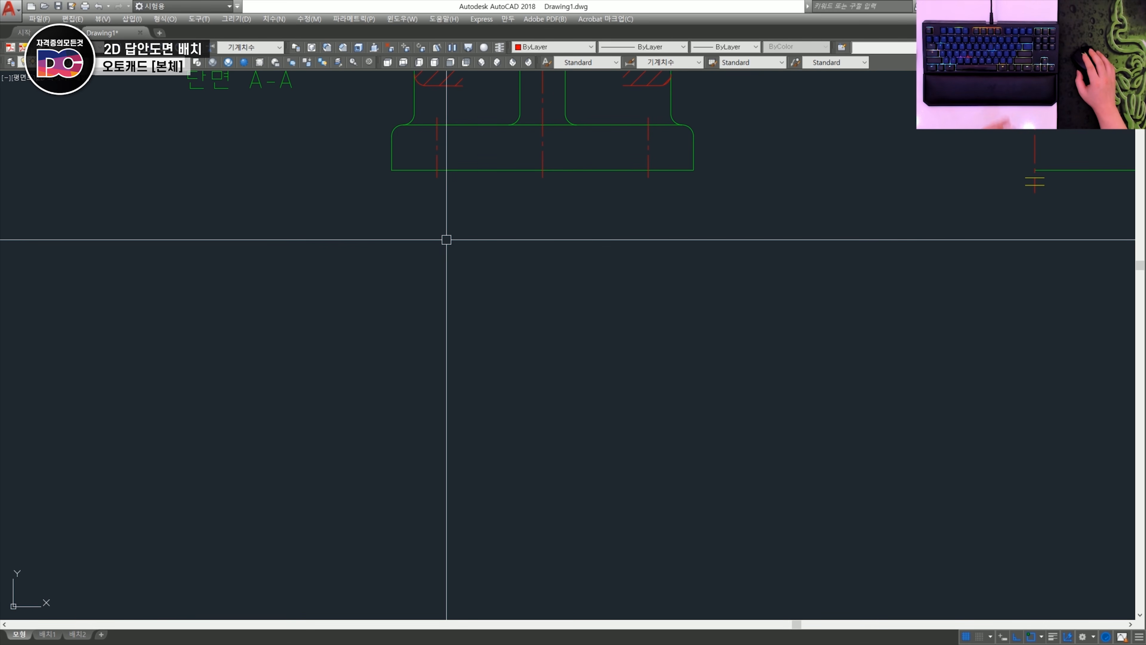
text(l)
key(Return)
click(391, 171)
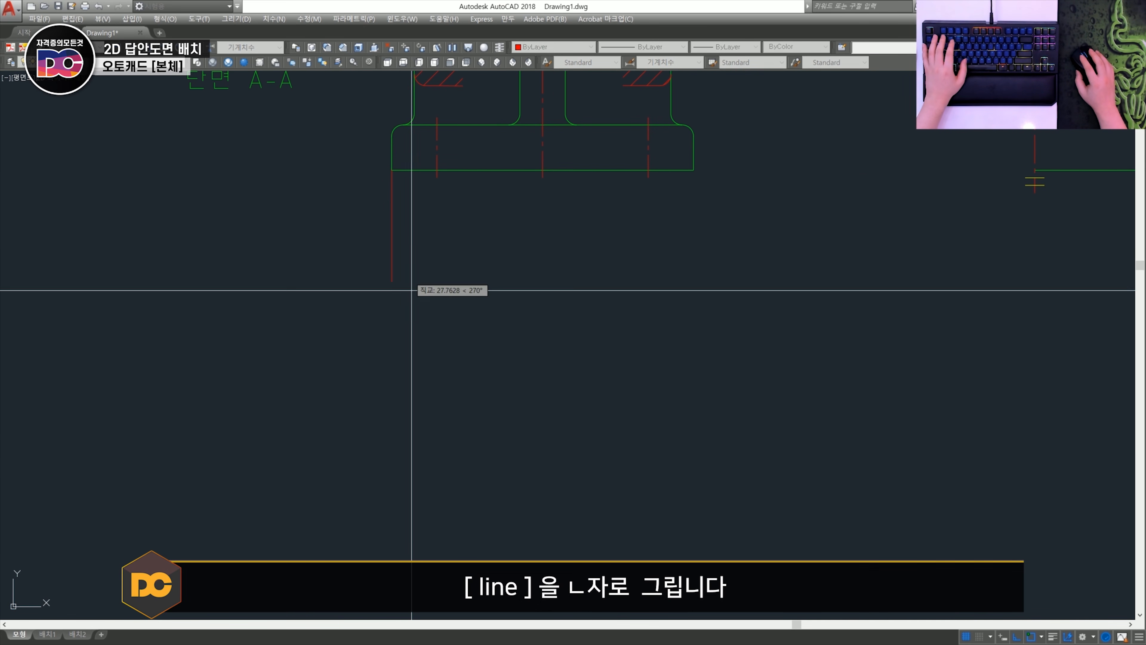
click(403, 435)
click(582, 447)
key(Return)
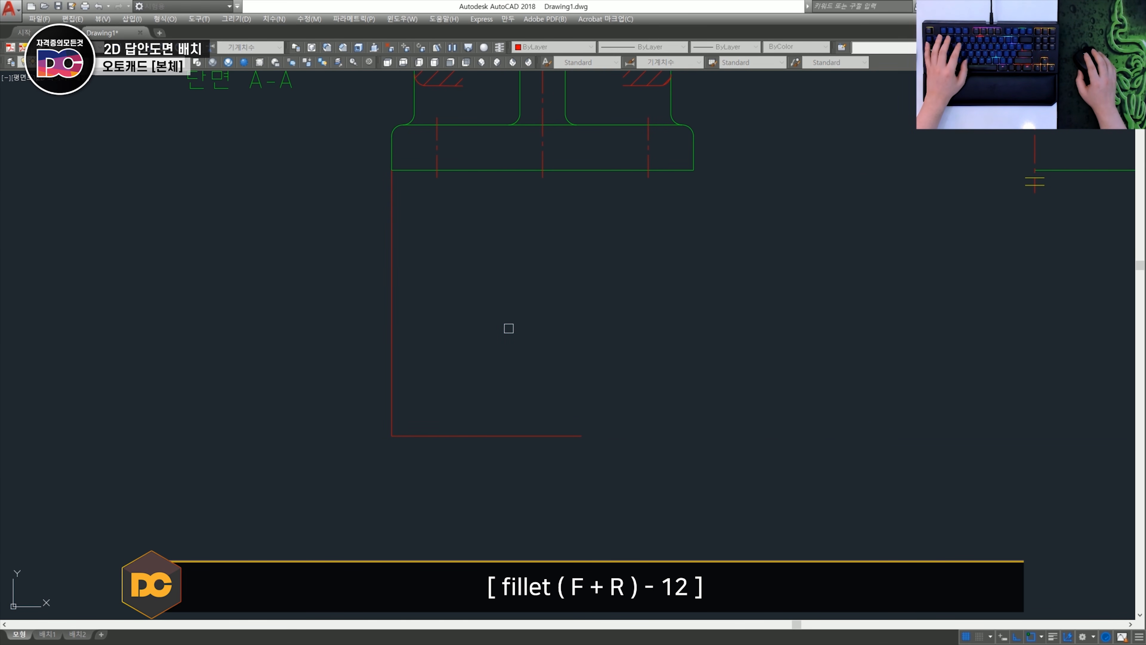
click(450, 436)
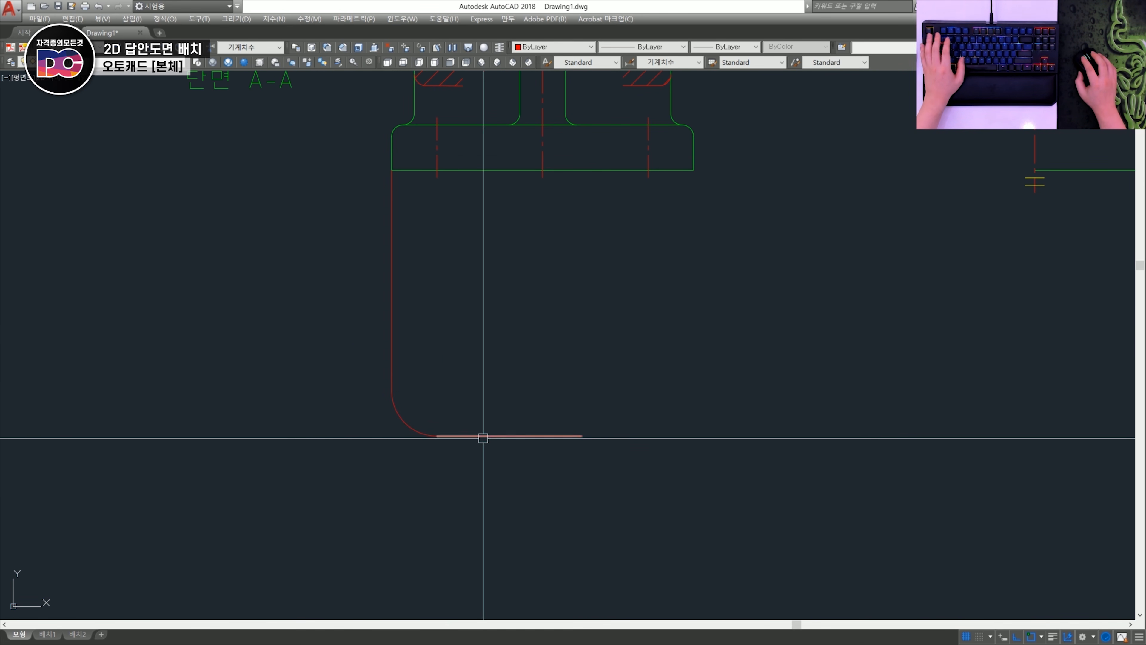
- Draw two concentric circles with radii 4 and 7 at the centre of the fillet arc
scroll(409, 394, up, 2)
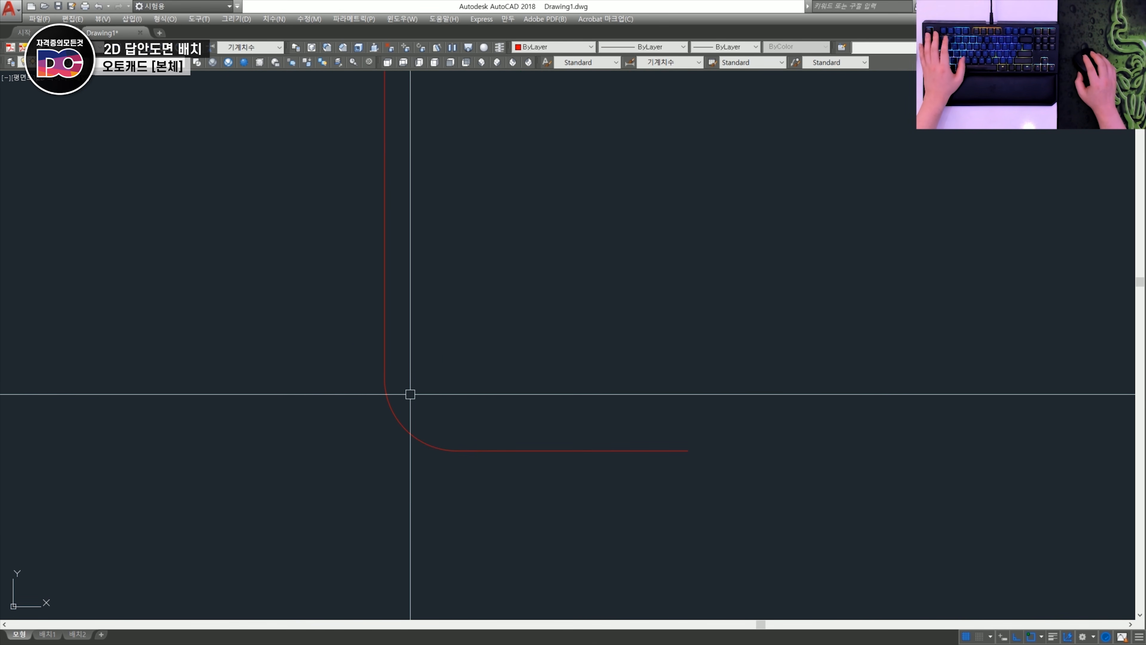
text(c)
key(Return)
click(457, 378)
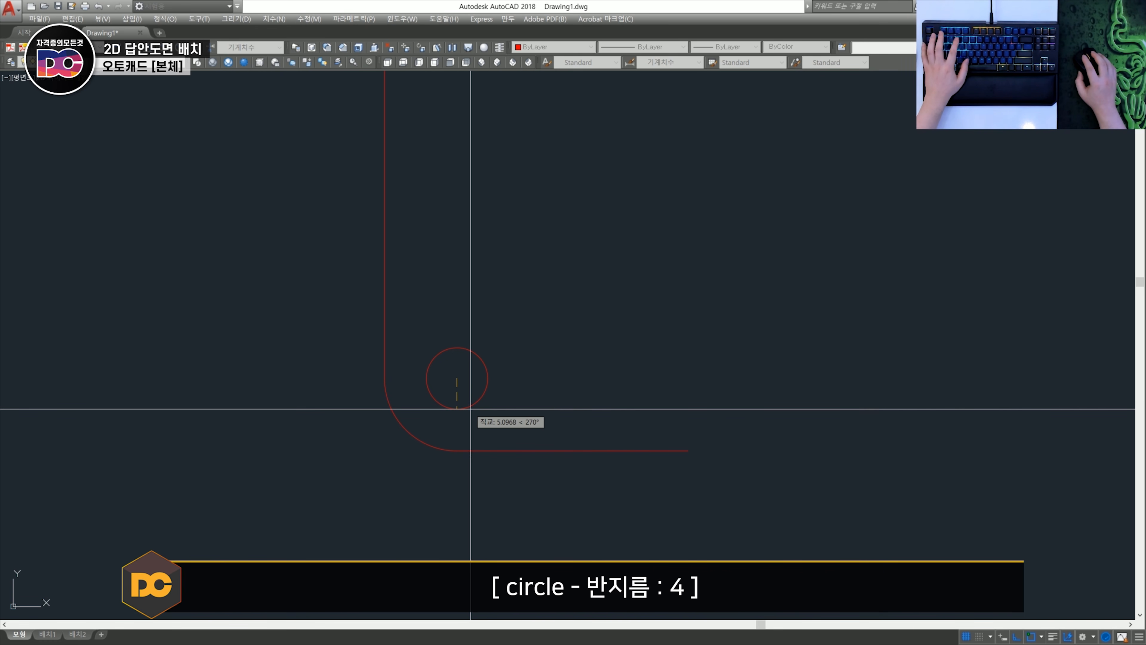
text(4)
key(Return)
key(Return)
click(457, 377)
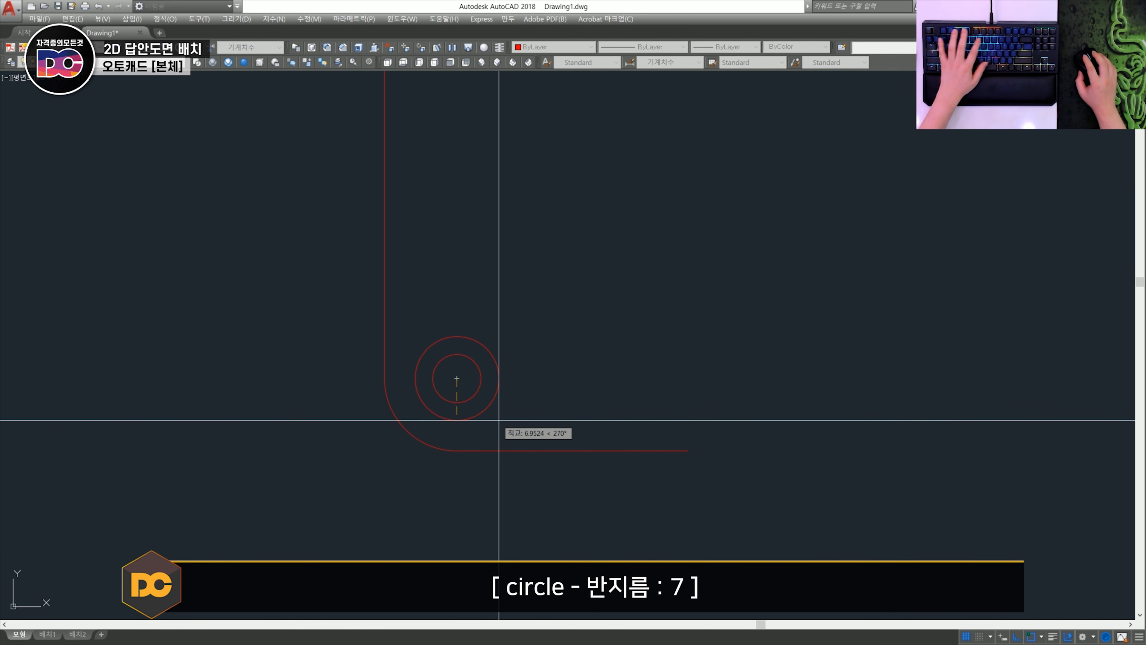
text(7)
key(Return)
- Examine the counterbored hole in the half side view's base that corresponds to the two circles
scroll(499, 420, down, 2)
click(501, 417)
click(479, 361)
scroll(508, 362, down, 2)
middle_drag(607, 360, 429, 440)
scroll(755, 318, up, 4)
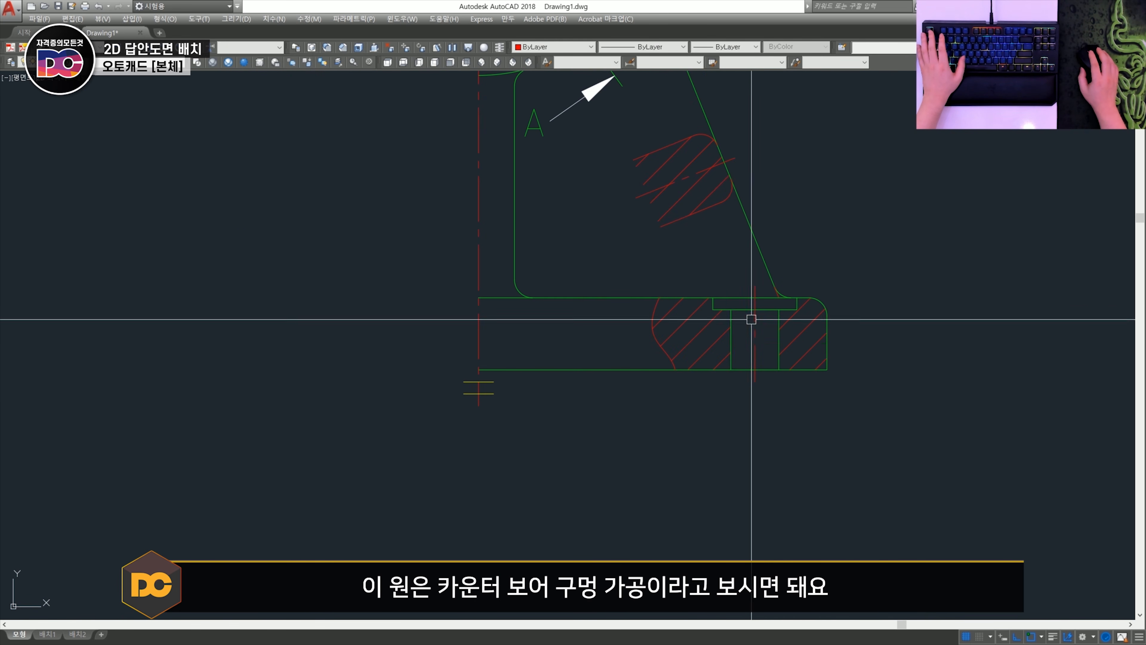
click(699, 256)
click(820, 420)
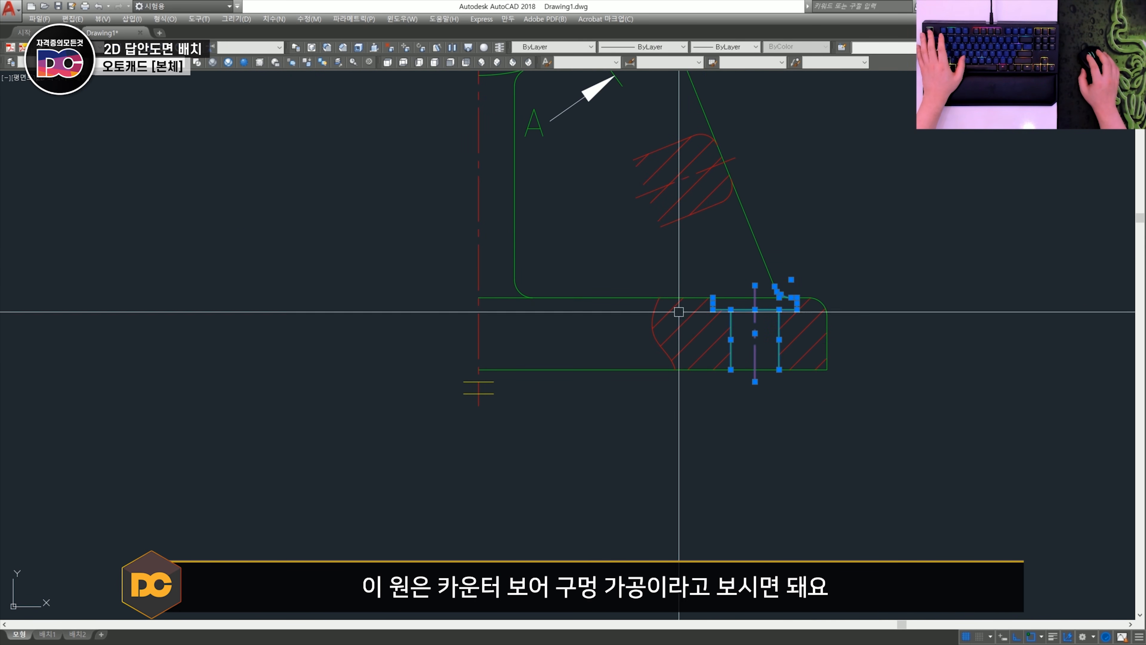
key(Escape)
- Draw a spline break line around the circles, crossing the partial view's vertical edge and its lower horizontal edge
scroll(786, 388, down, 4)
scroll(485, 335, up, 4)
text(spl)
key(space)
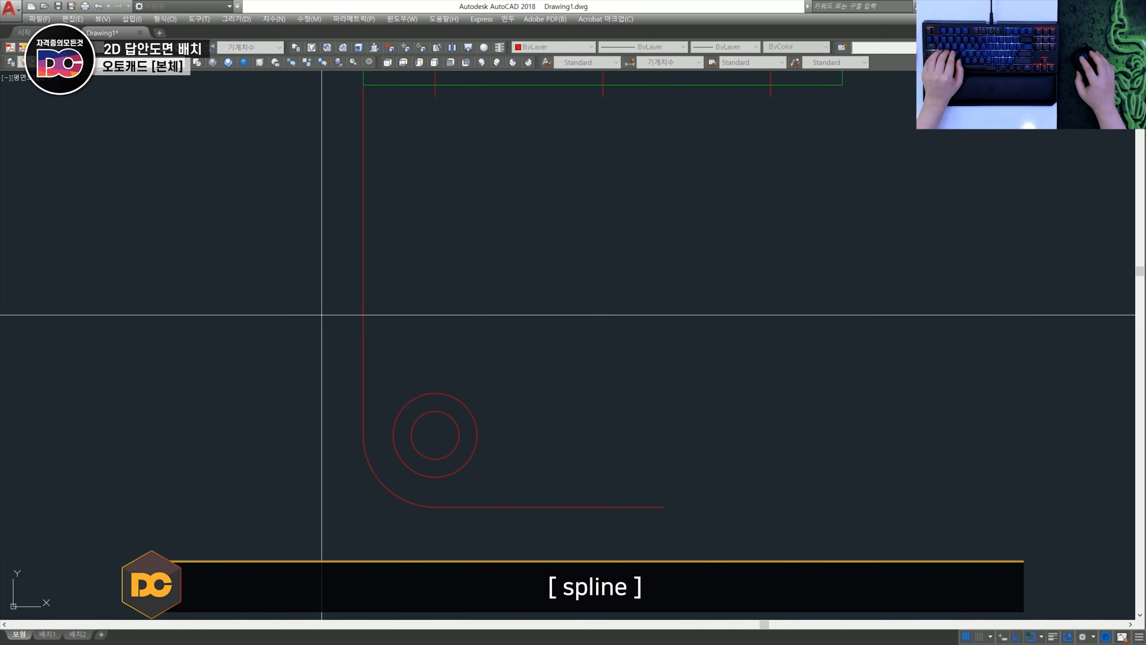
click(322, 315)
click(486, 330)
key(F8)
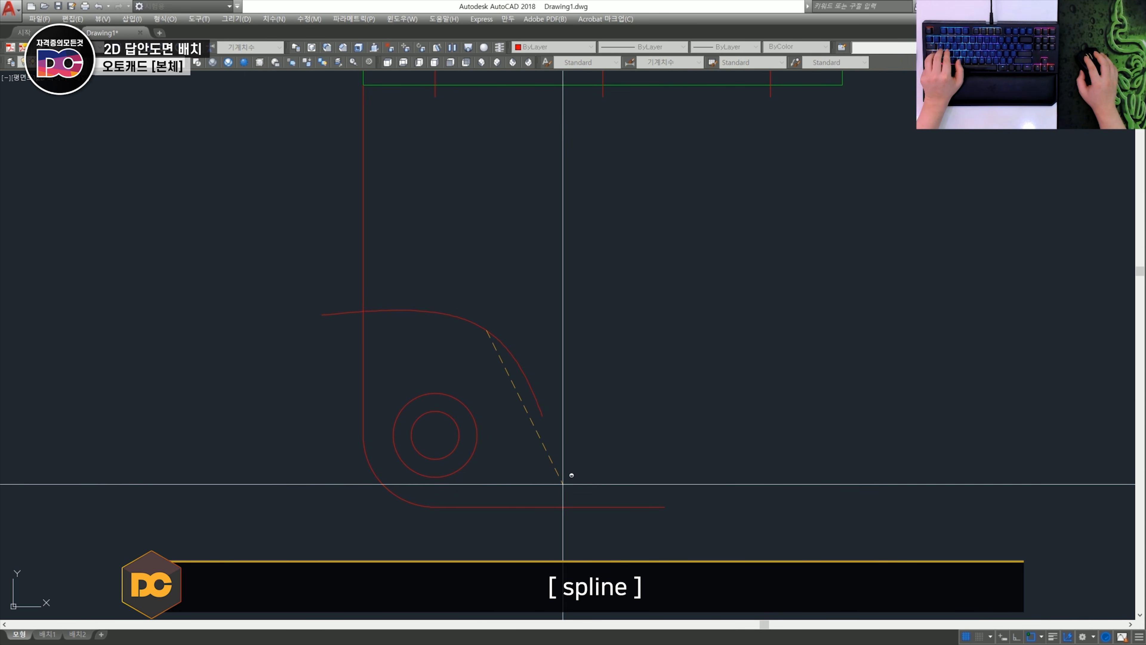
click(575, 550)
key(space)
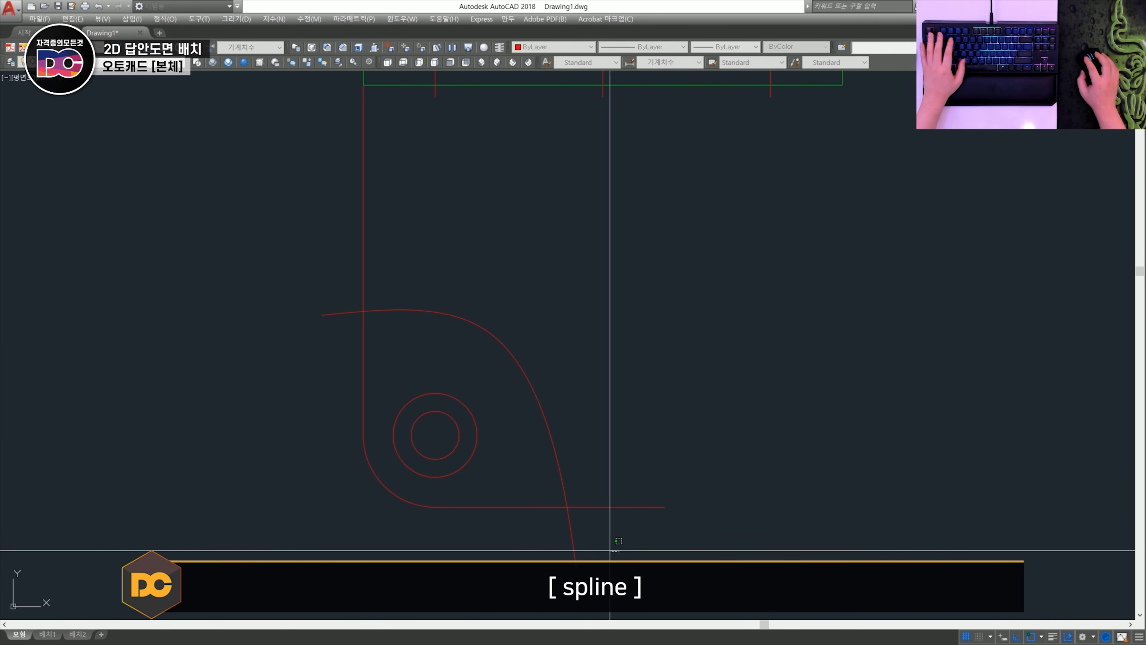
- Trim the spline and outline ends that extend beyond their intersections to close the partial view
click(552, 537)
click(627, 526)
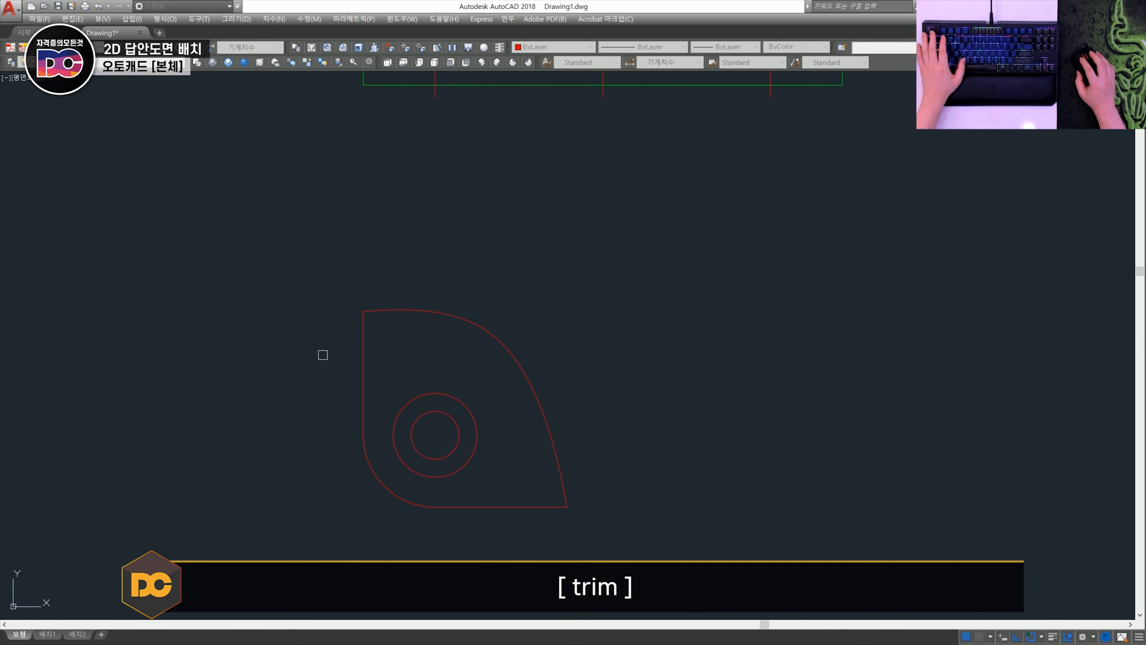
key(space)
- Put the partial view's straight edges, corner arc and both circles on the Model layer
click(503, 542)
click(348, 370)
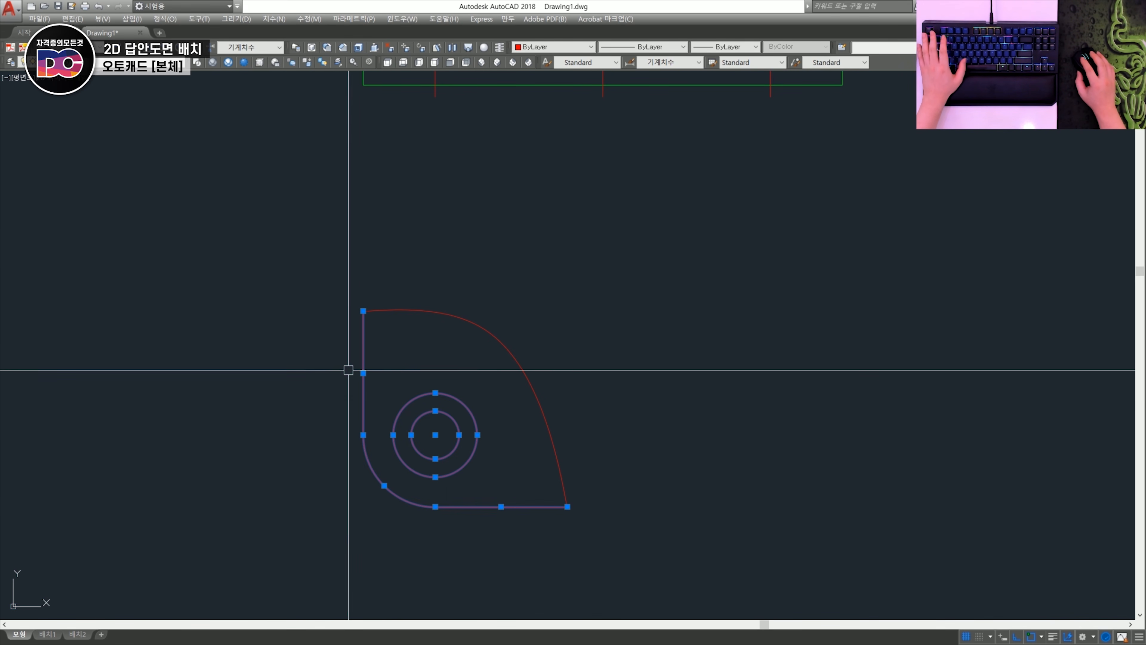
click(112, 61)
click(95, 120)
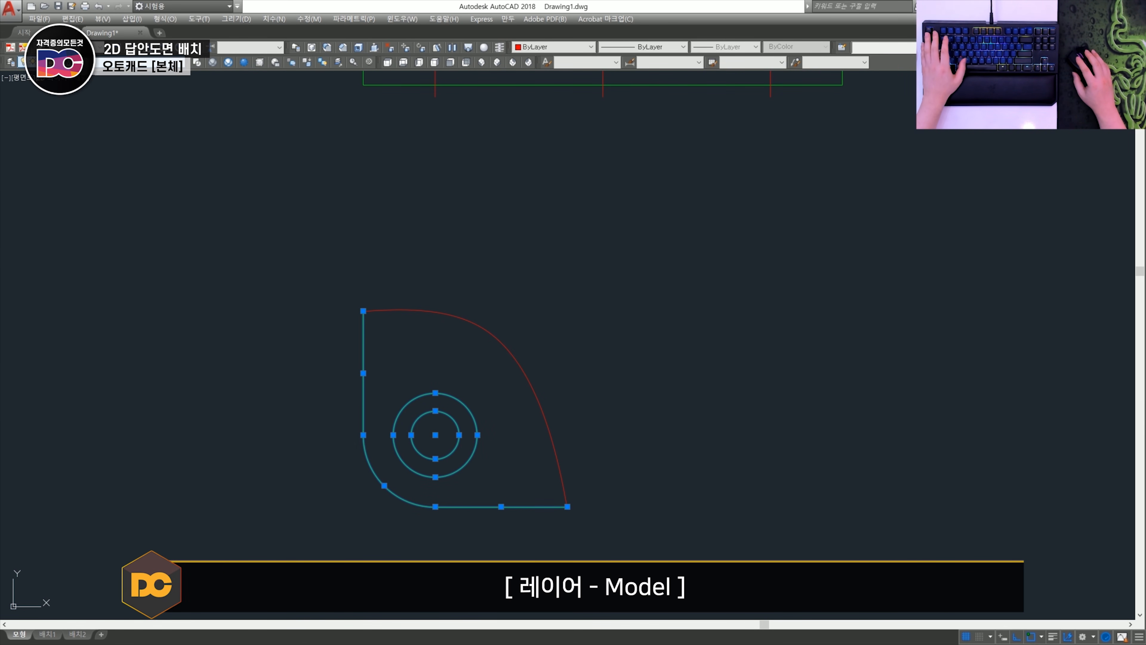
key(Escape)
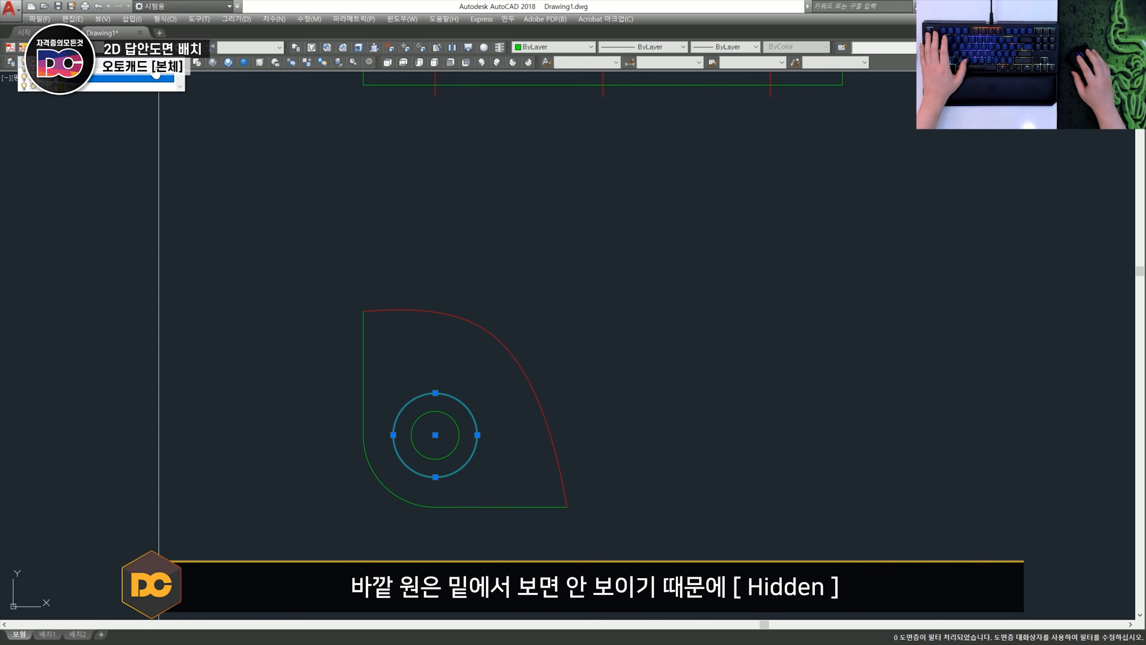
- Put the outer counterbore circle on the Hidden layer
click(113, 61)
click(93, 108)
key(Escape)
- Put the spline break line on layer 0 and add crossed centre lines through the hole
middle_drag(448, 349, 435, 333)
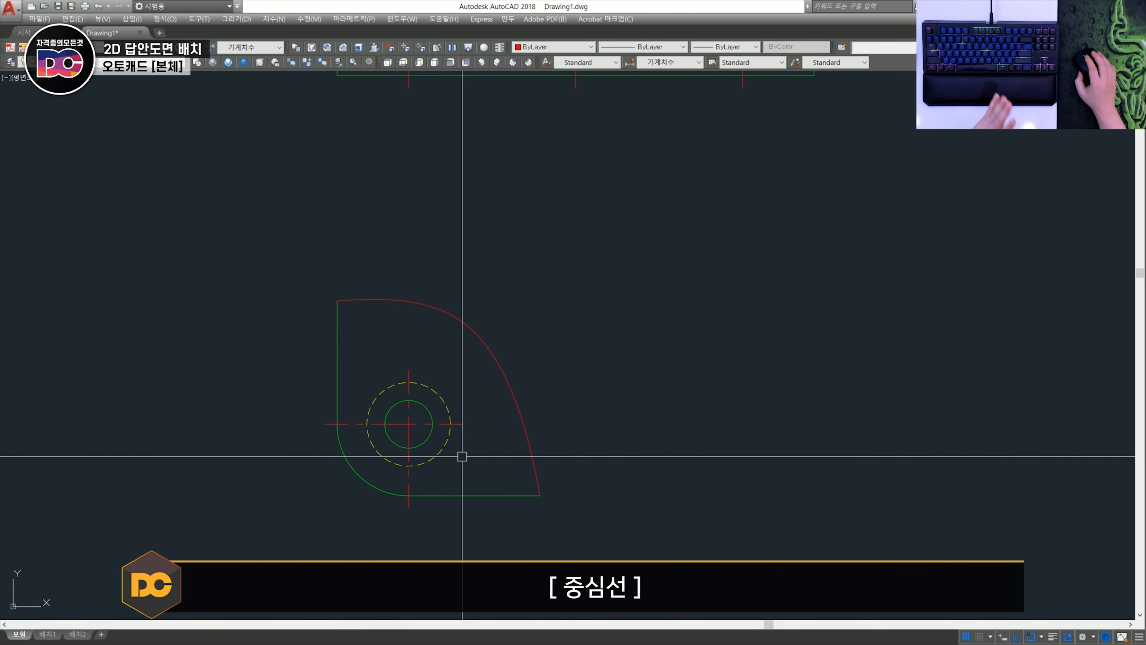
scroll(419, 431, up, 2)
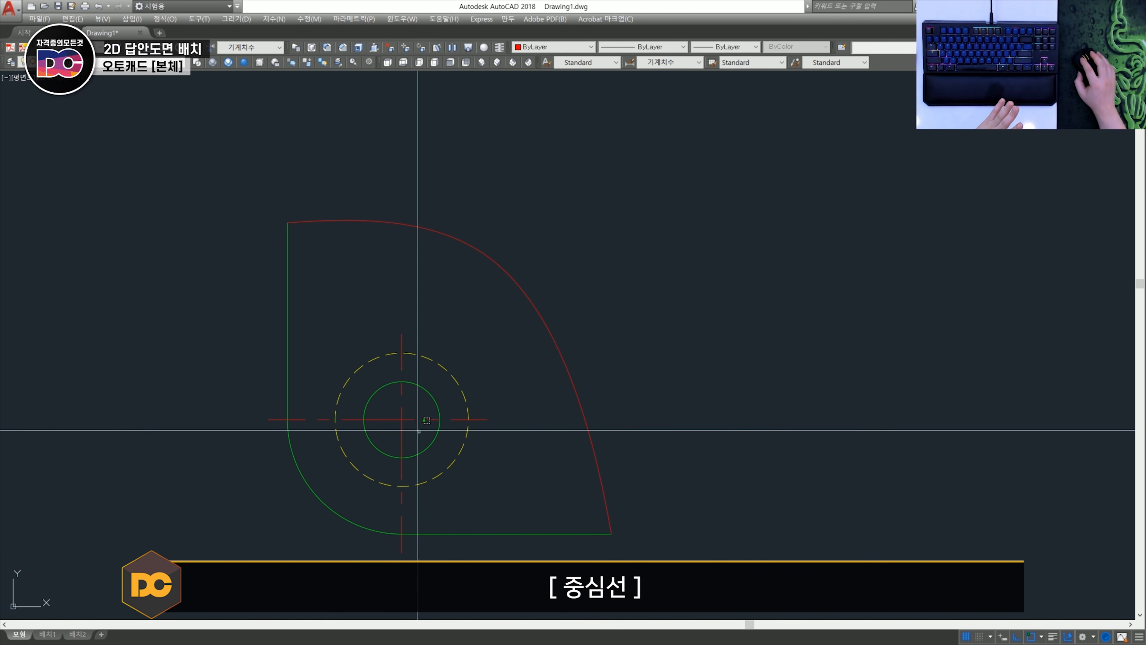
click(418, 430)
click(391, 409)
scroll(392, 410, down, 4)
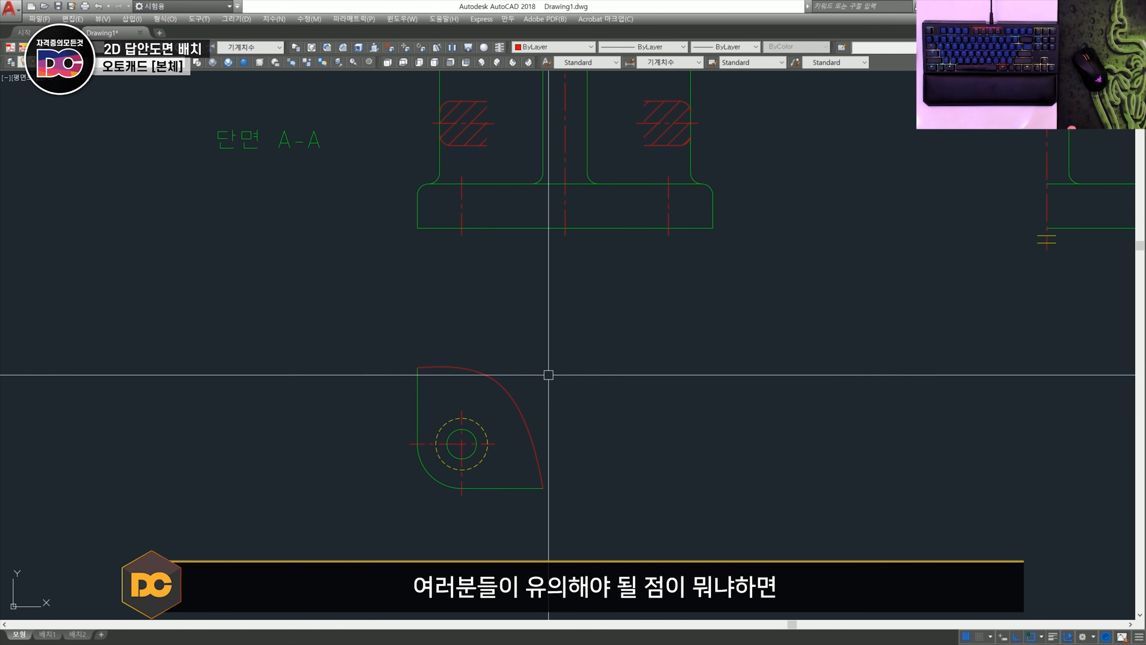
- Try to move the partial view sideways out of alignment with the base, and undo the move
click(589, 508)
click(397, 368)
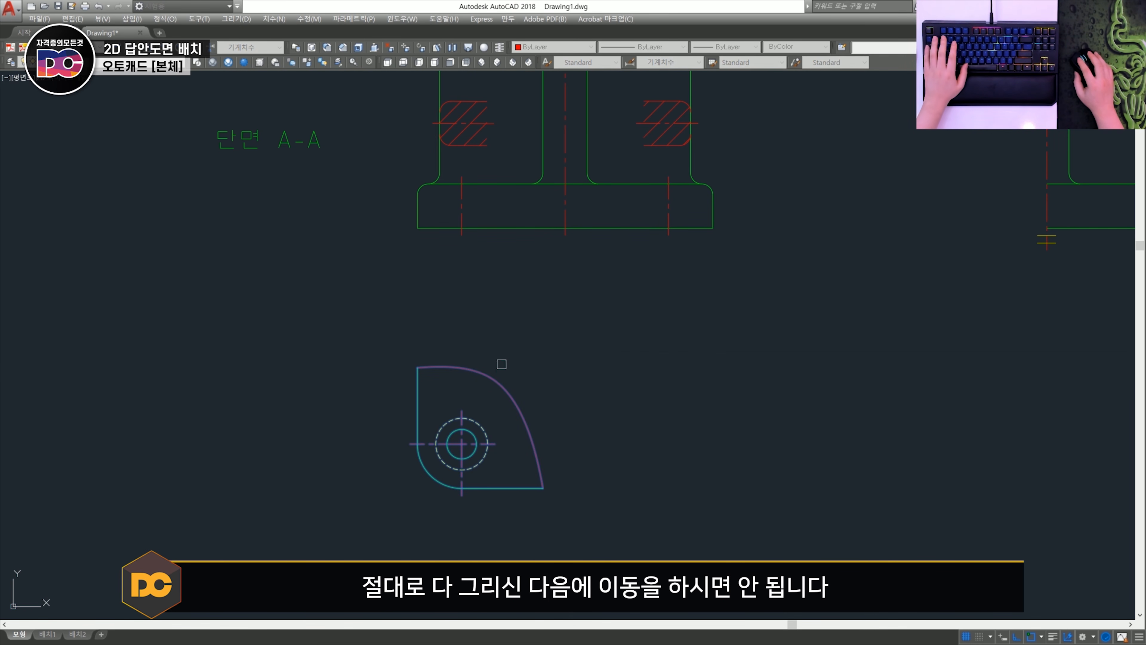
key(space)
click(602, 369)
click(418, 355)
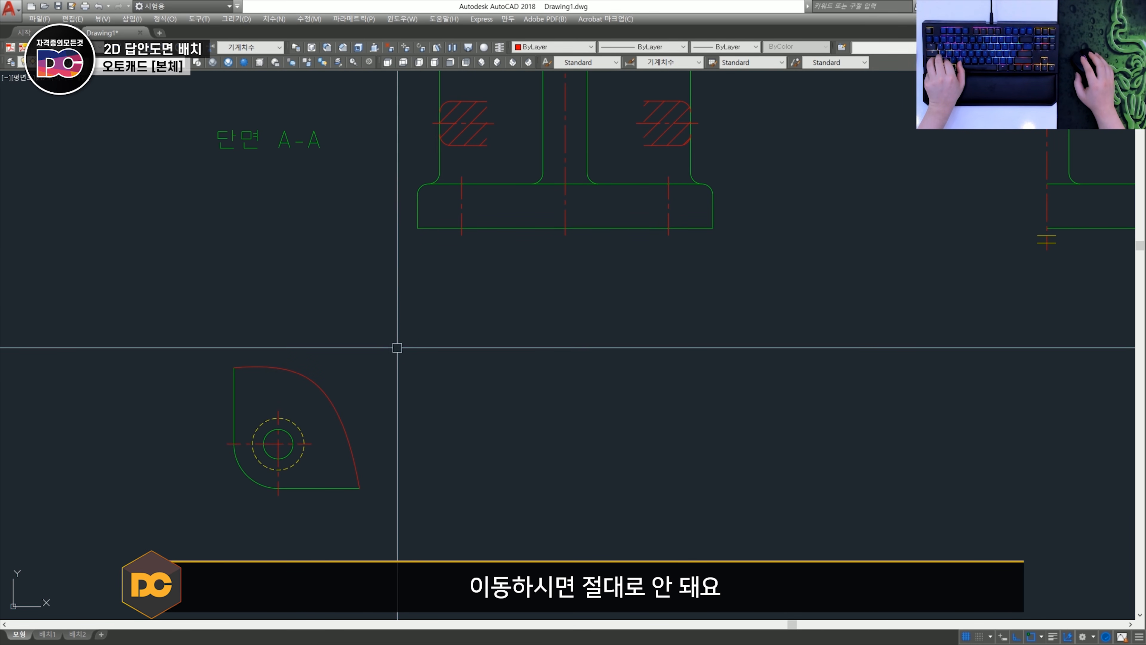
key(ctrl+z)
- Draw a temporary vertical line from the left base hole's centre line through the partial view to check alignment, and erase it
click(462, 206)
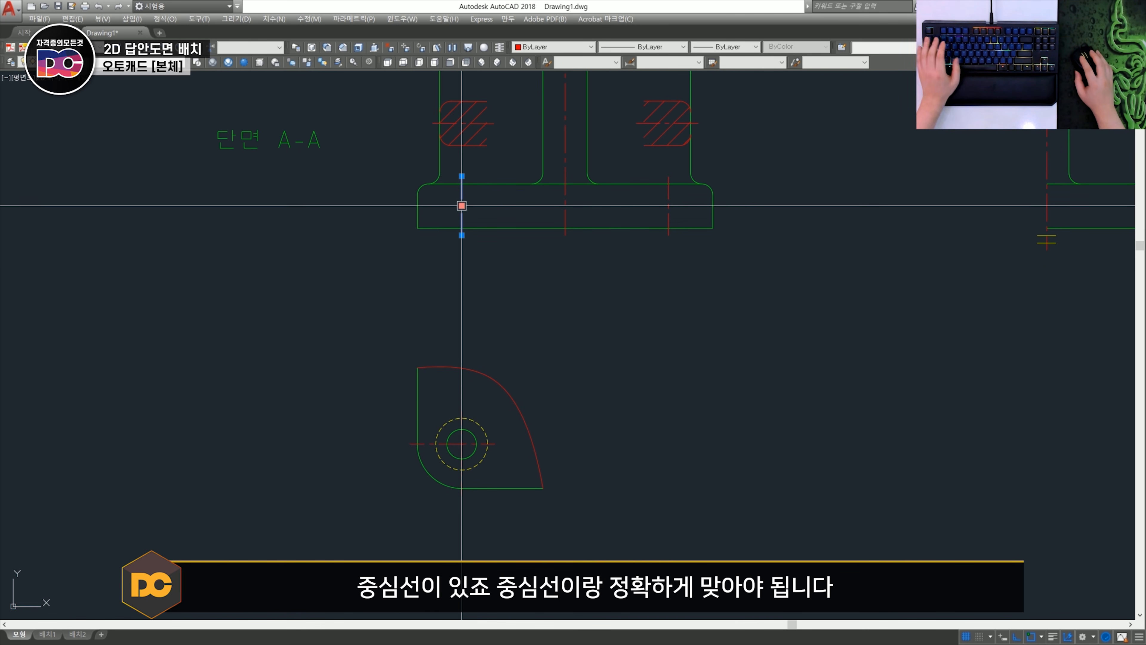
click(461, 236)
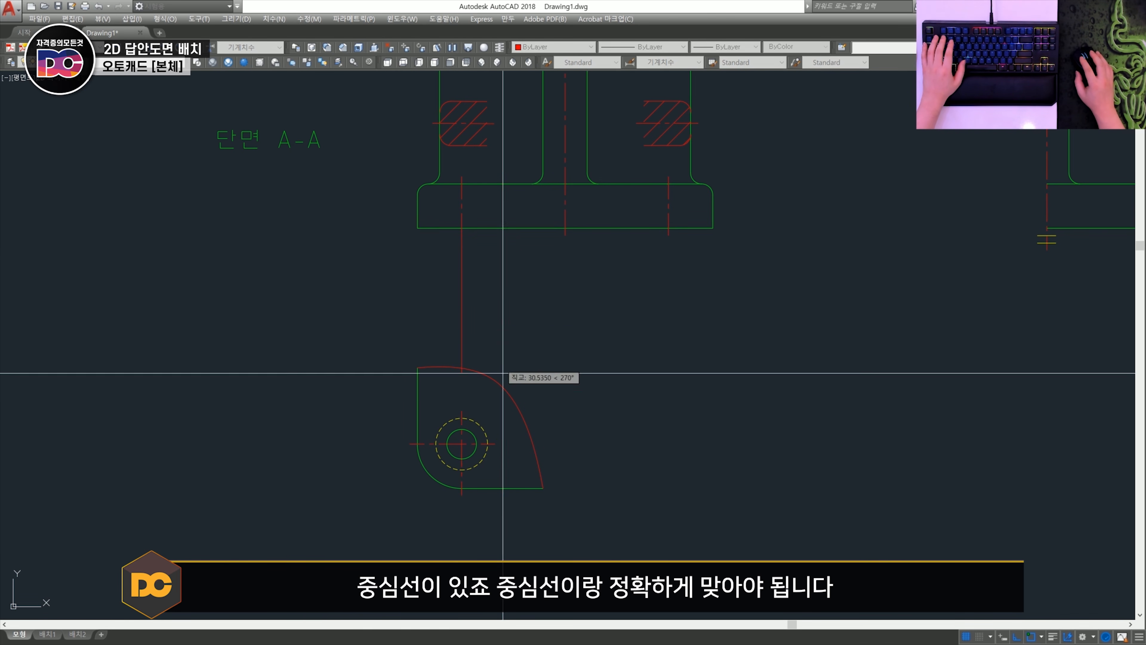
click(524, 543)
key(Escape)
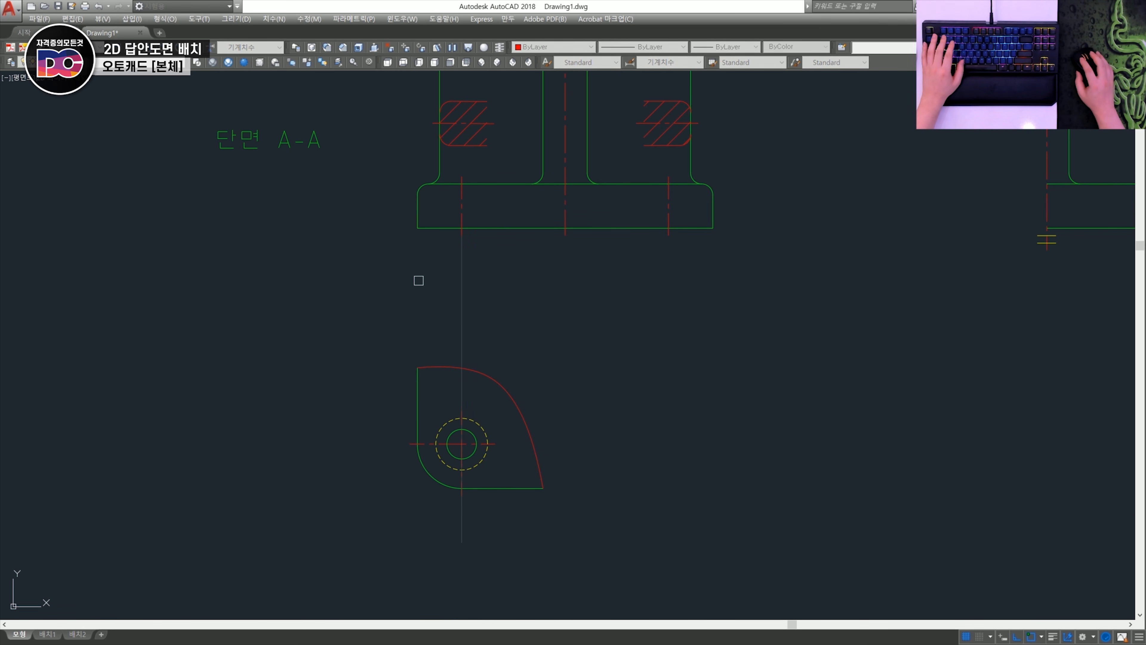
key(space)
- Try a horizontal linear dimension across the full width of the base, placed between it and the partial view
text(dli)
key(space)
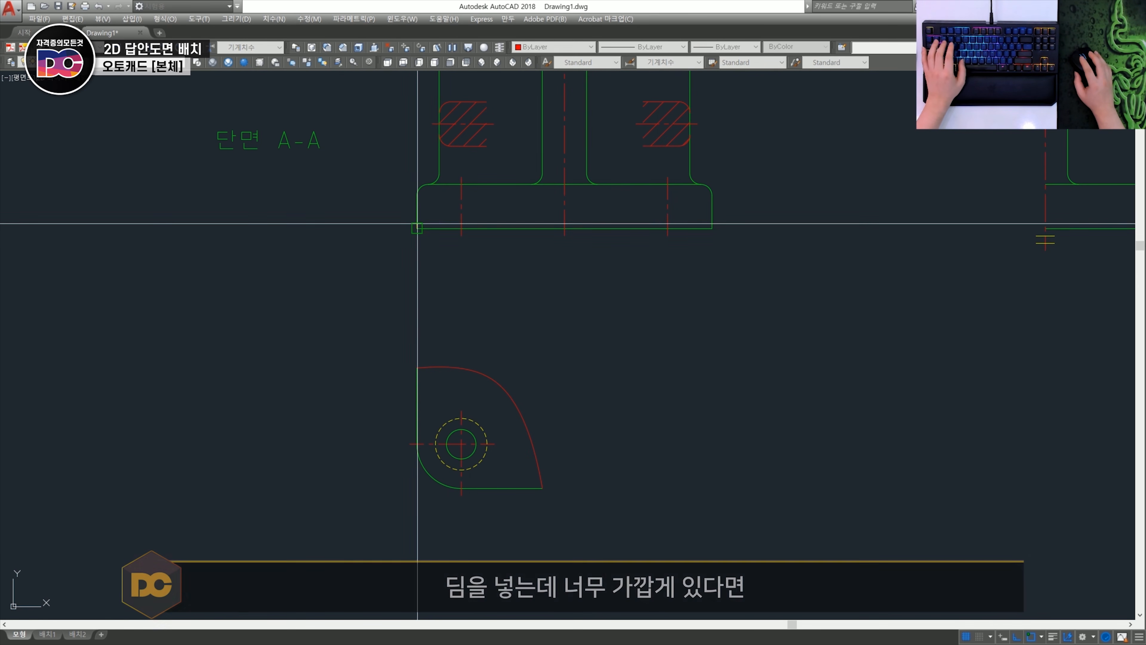
click(417, 229)
click(712, 228)
click(555, 318)
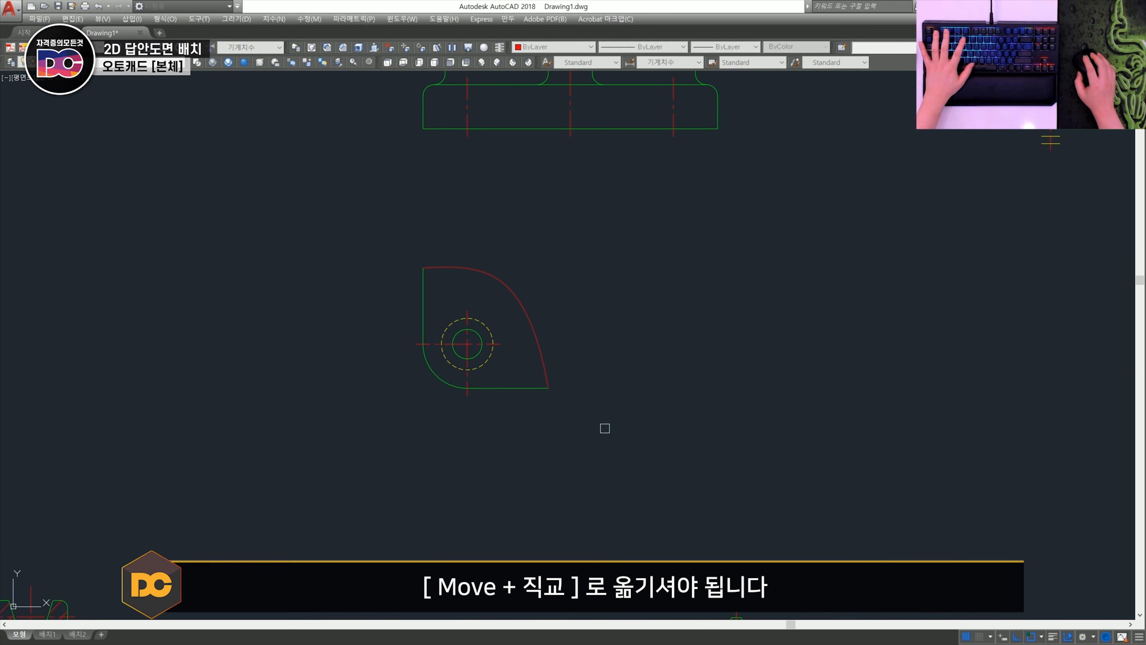
- Move the partial view straight down with Ortho, away from the base
key(space)
key(m)
key(space)
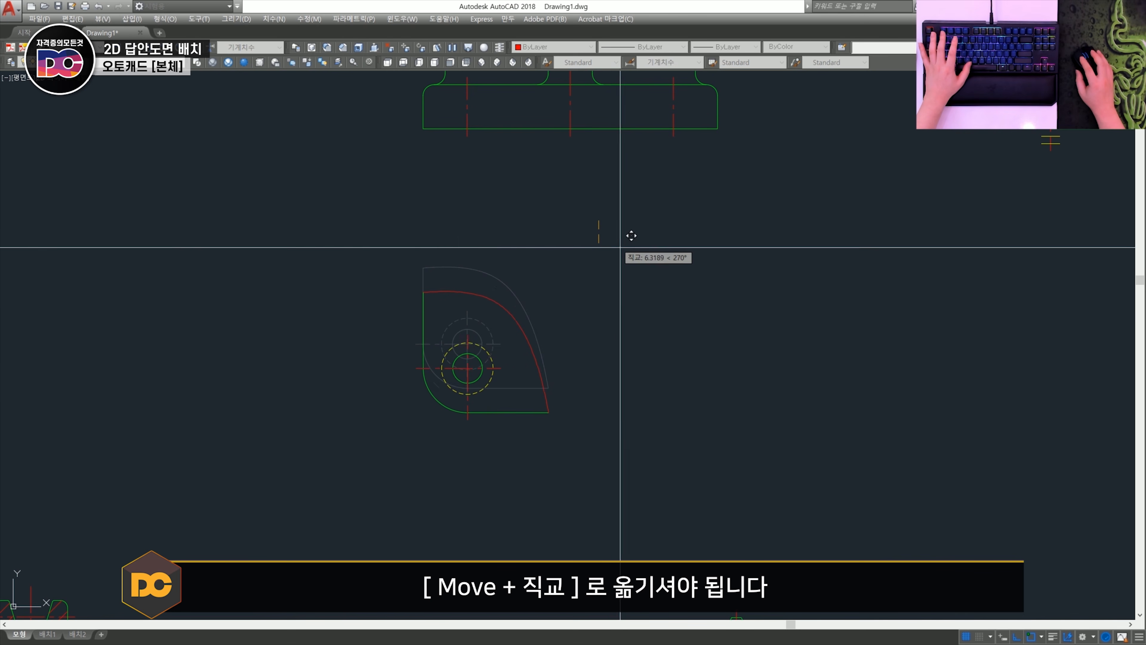
click(598, 221)
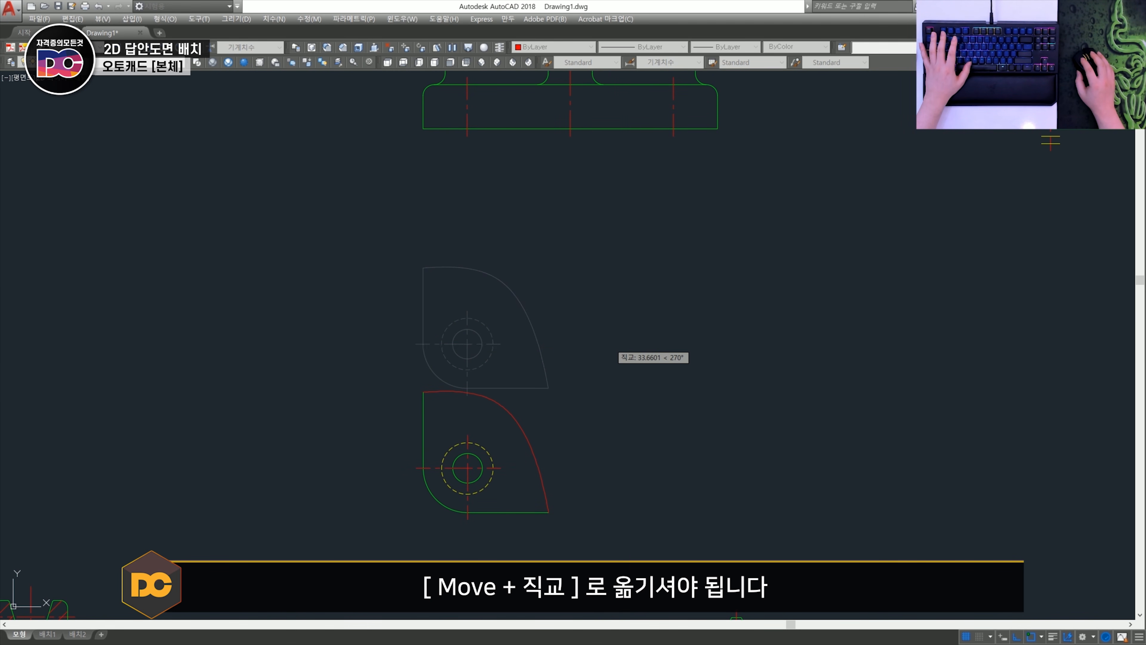
click(624, 369)
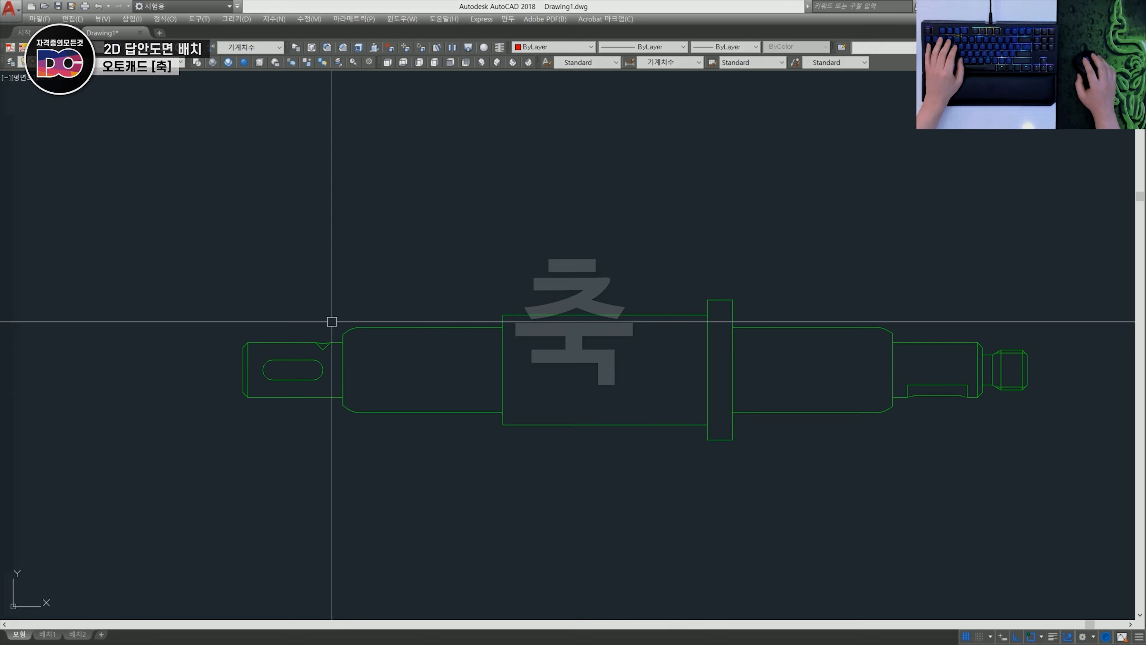
- Select the upper-left end curve of the shaft's slot-shaped keyway to examine what kind of object it is
scroll(312, 361, up, 8)
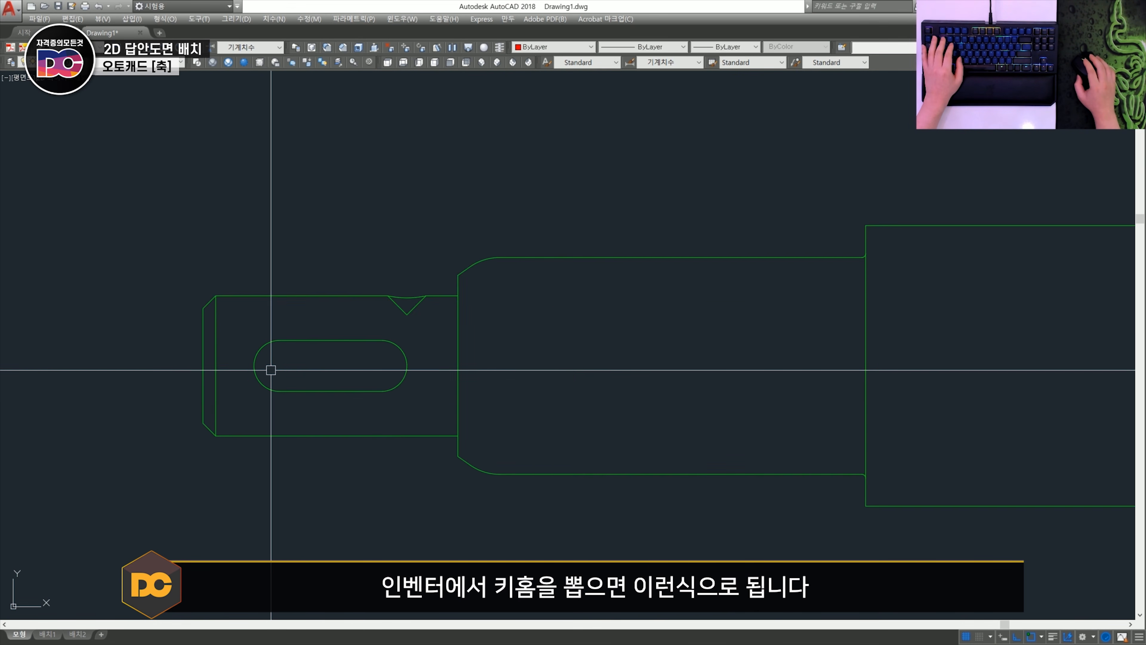
click(242, 333)
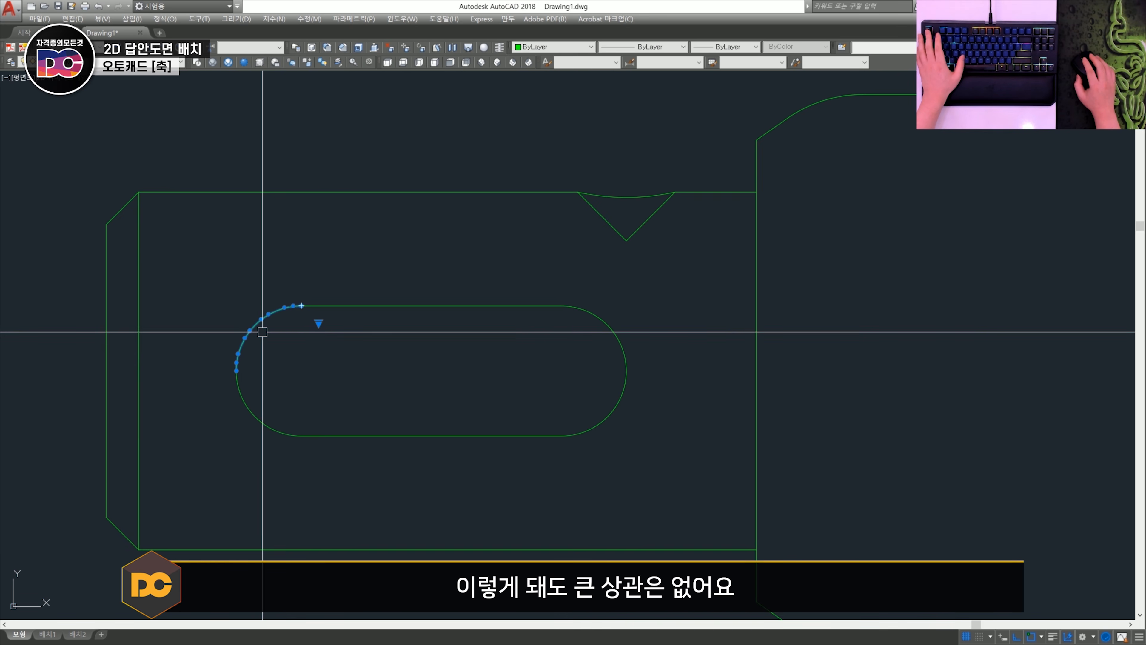
scroll(262, 332, down, 2)
key(Escape)
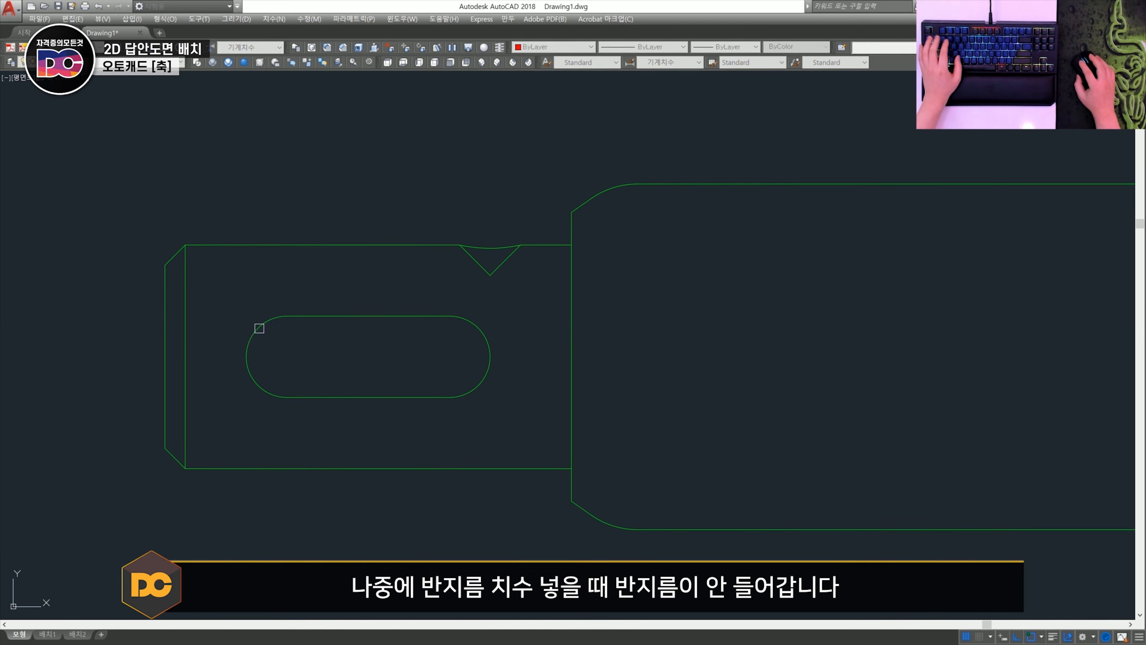
key(Escape)
middle_drag(262, 336, 245, 332)
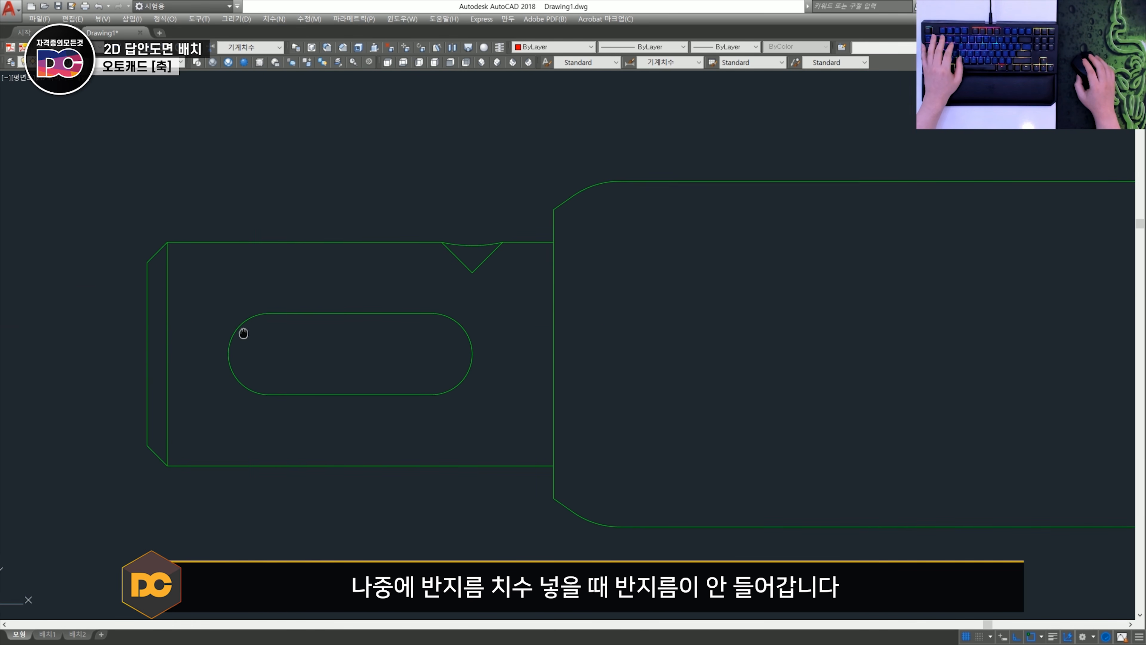
- Erase the curved ends of the slot-shaped keyway and rebuild both as true arcs by filleting its two straight edges
key(e)
key(space)
click(247, 320)
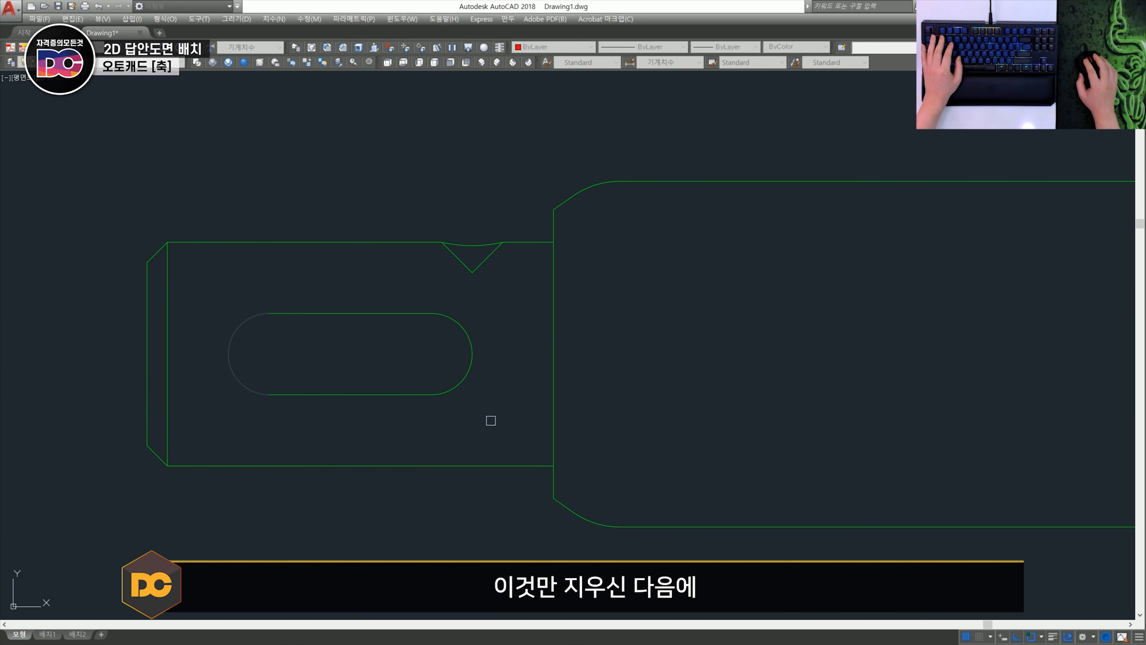
click(491, 421)
click(451, 310)
key(space)
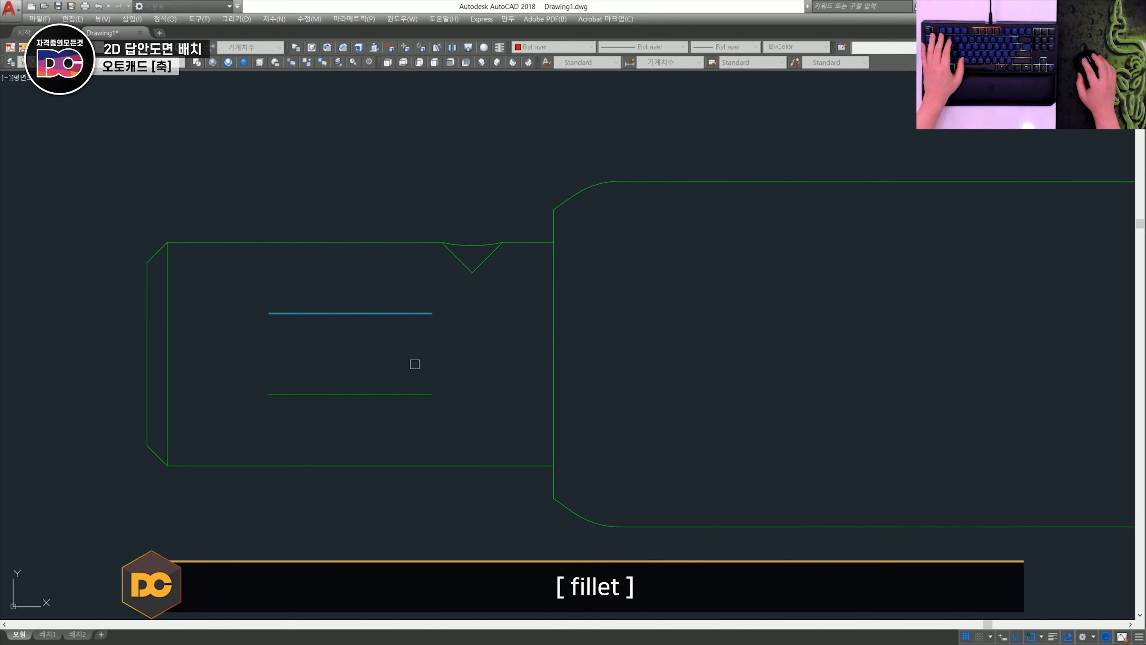
key(space)
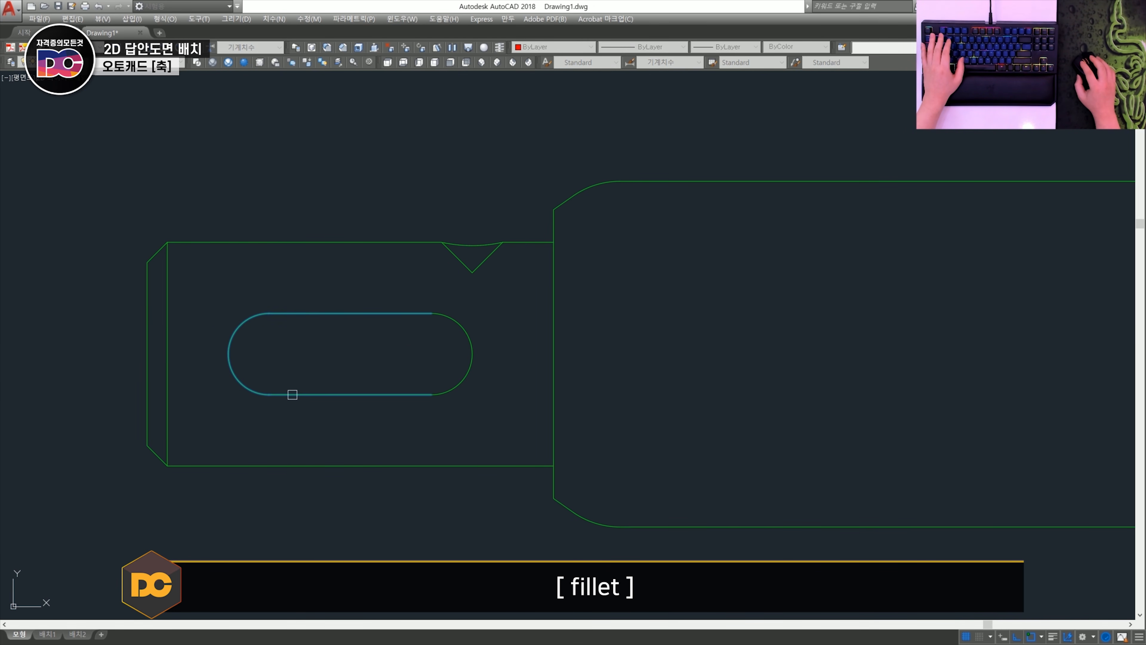
click(293, 394)
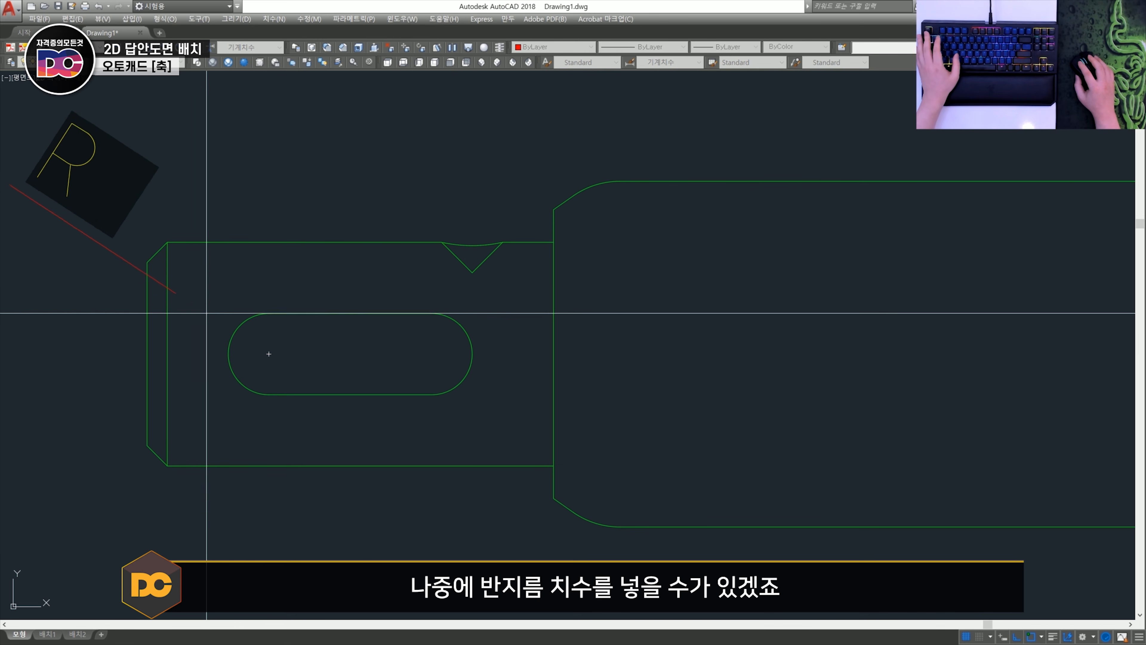
- Erase the curved edge and short segment beside the V-notch, and run the shaft's upper edge straight across to the shoulder
scroll(423, 317, up, 4)
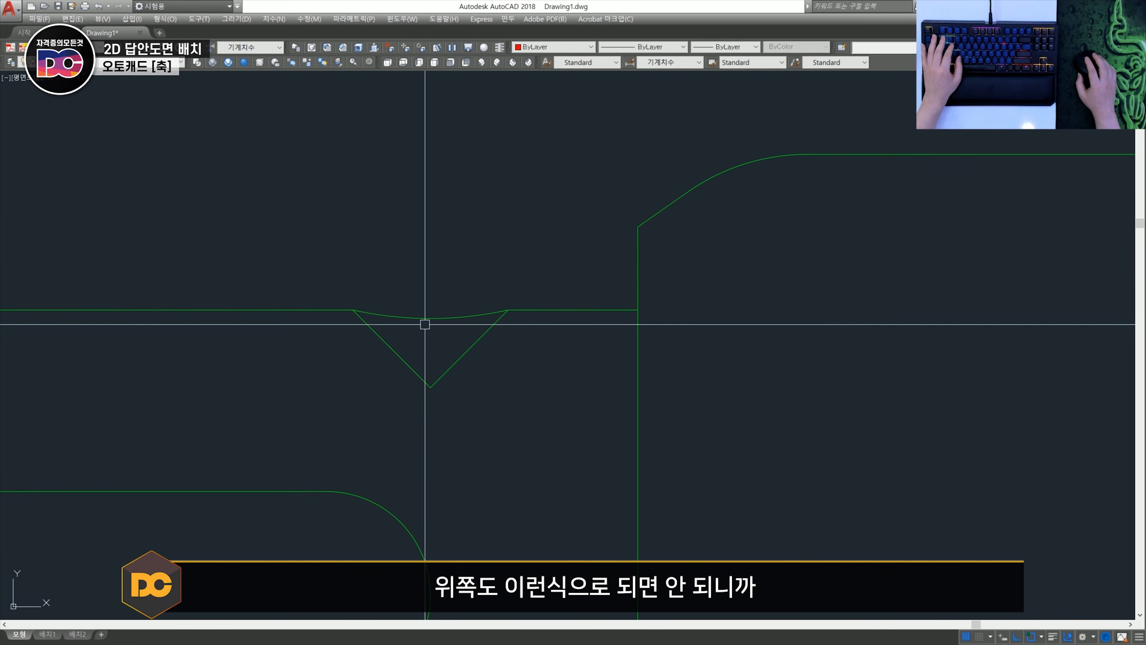
key(space)
key(space)
click(567, 348)
click(536, 261)
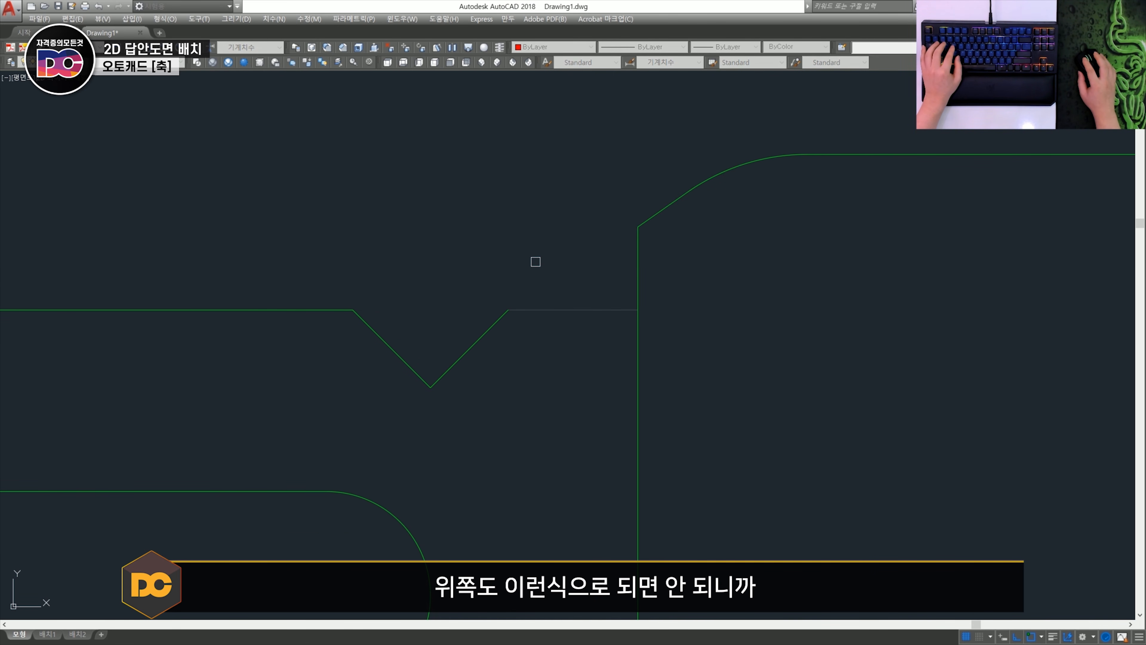
key(space)
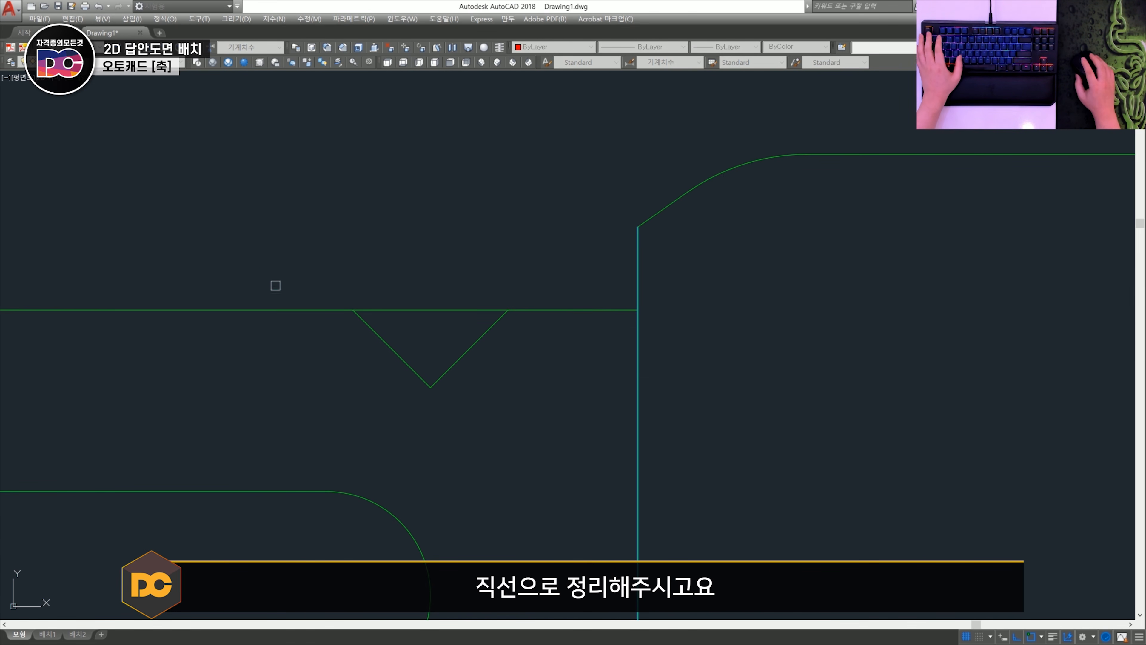
- Erase the curved edge below the sectioned keyway near the threaded end, plus the short edge segment between keyway and shoulder
scroll(275, 285, down, 5)
scroll(637, 355, up, 5)
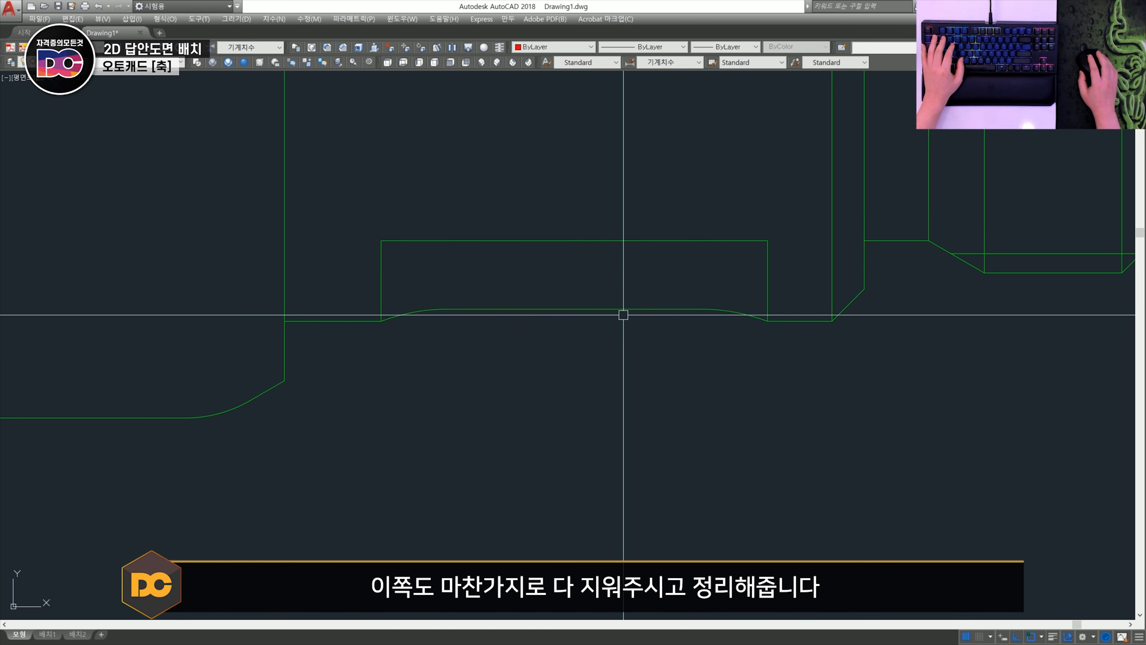
middle_drag(624, 314, 523, 319)
click(220, 276)
click(691, 402)
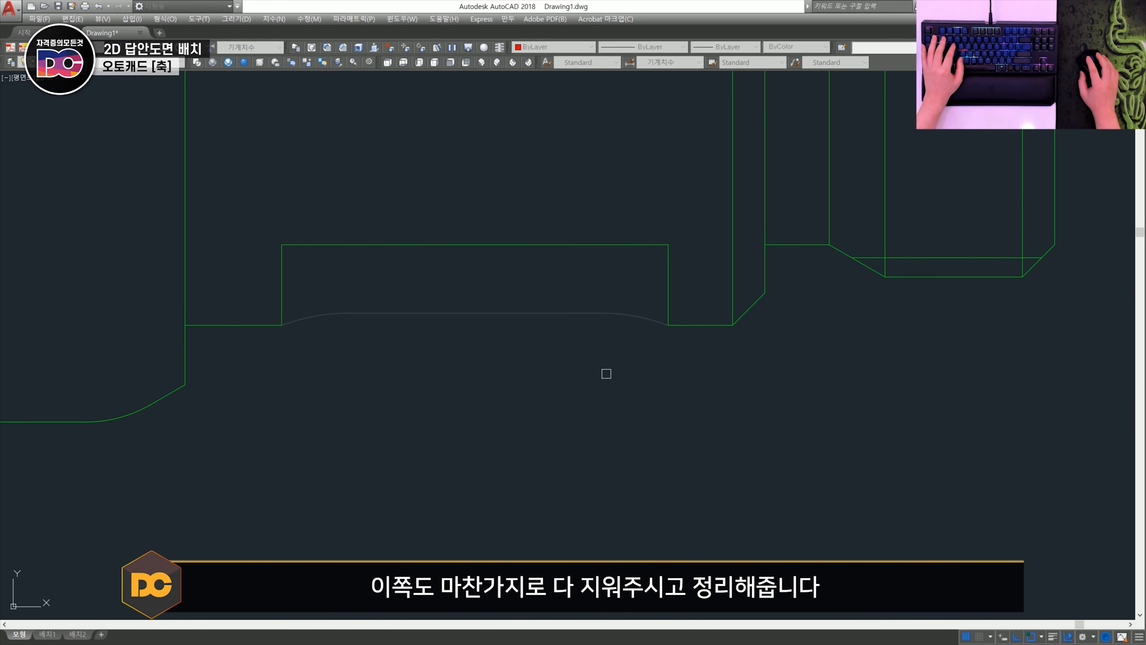
key(space)
key(space)
click(261, 348)
click(222, 274)
key(space)
- Extend the remaining lower edge beneath the sectioned keyway straight to the shoulder with the Extend command
text(ex)
key(space)
click(191, 291)
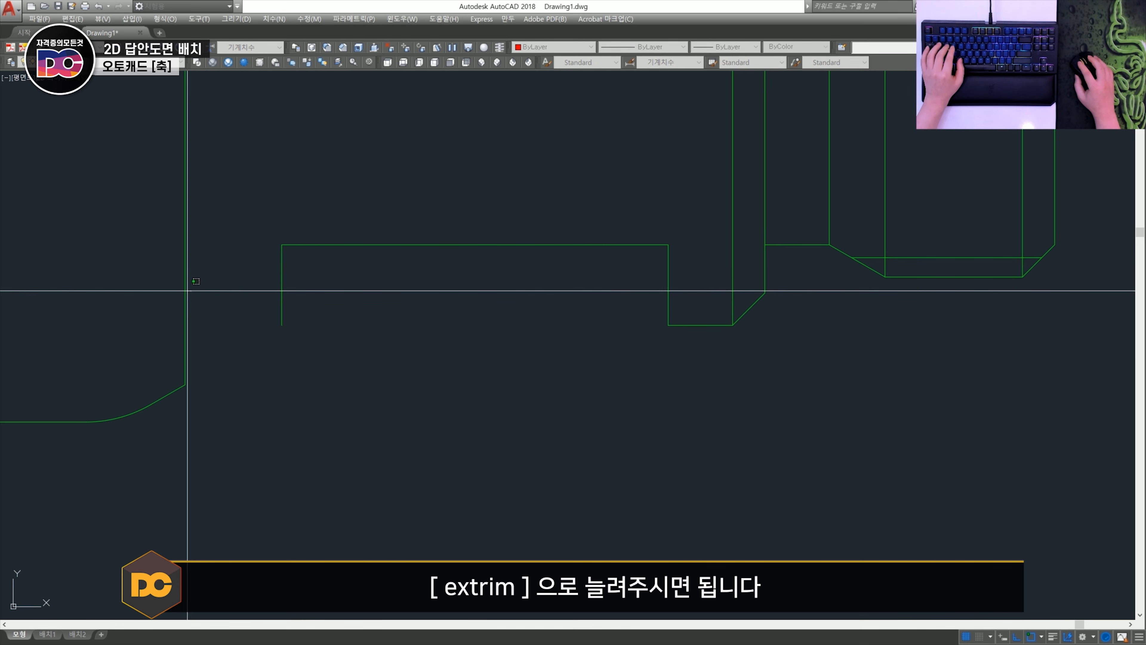
scroll(643, 358, down, 2)
key(space)
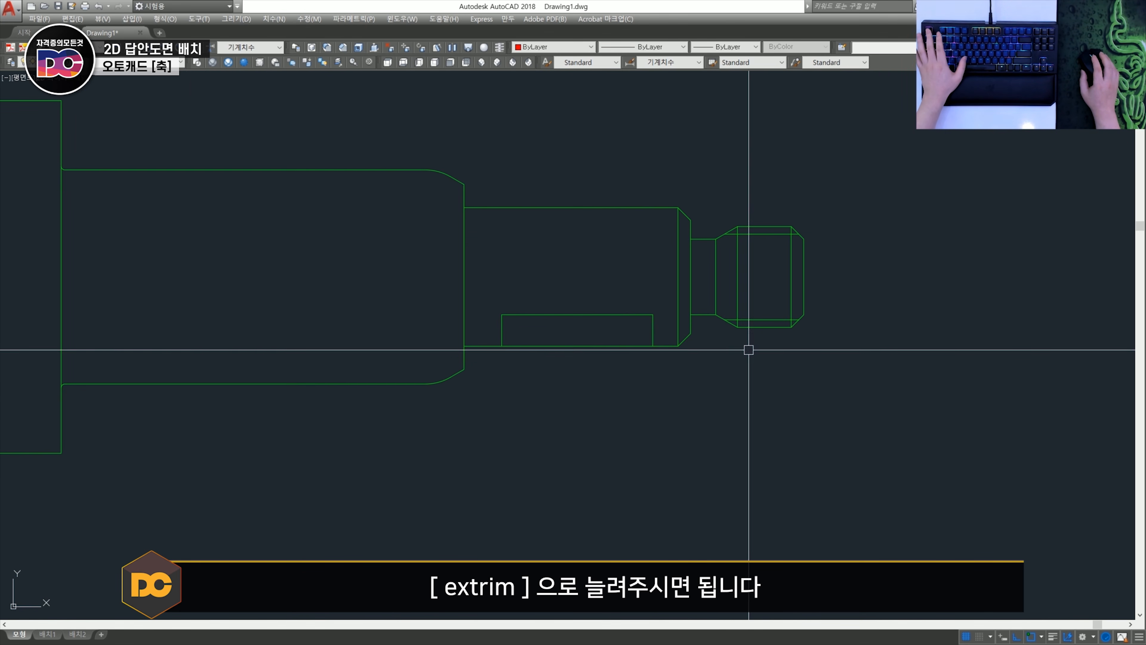
- Change the two horizontal thread lines on the shaft's threaded end from layer Model to layer 0
middle_drag(783, 320, 571, 384)
scroll(575, 380, up, 1)
click(552, 387)
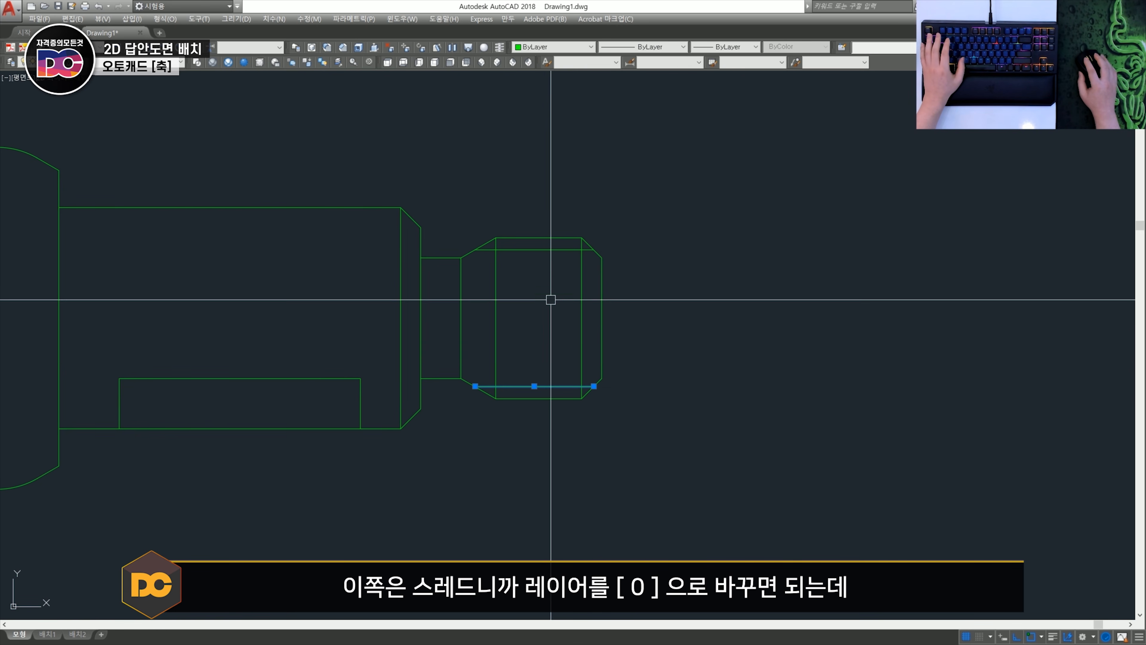
click(537, 250)
click(102, 63)
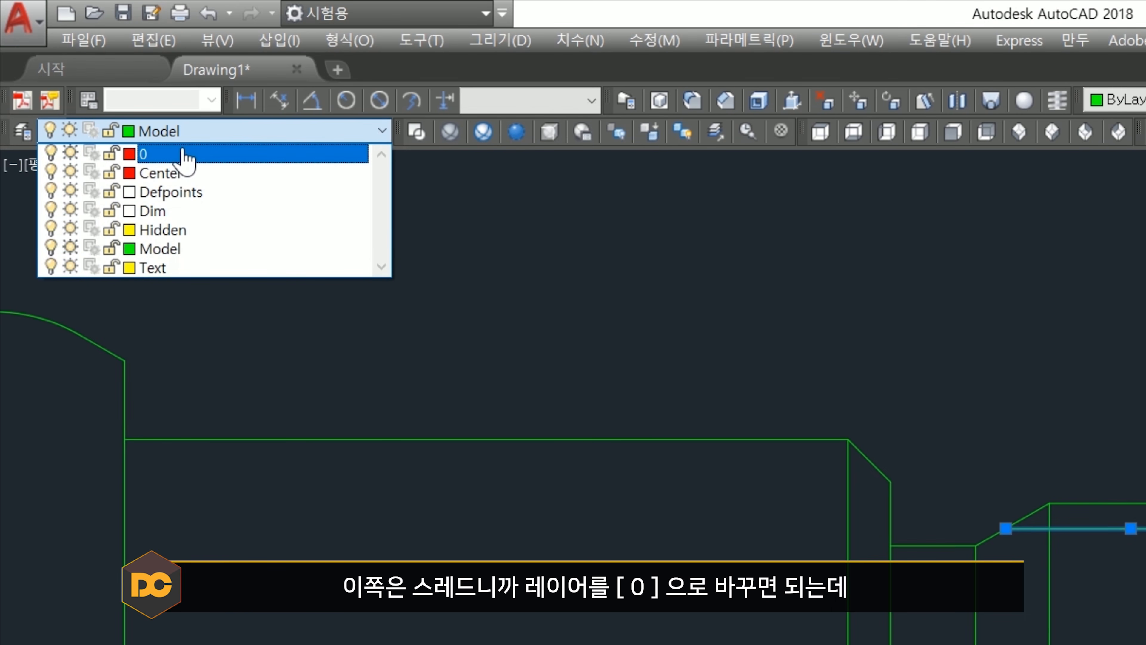
click(185, 155)
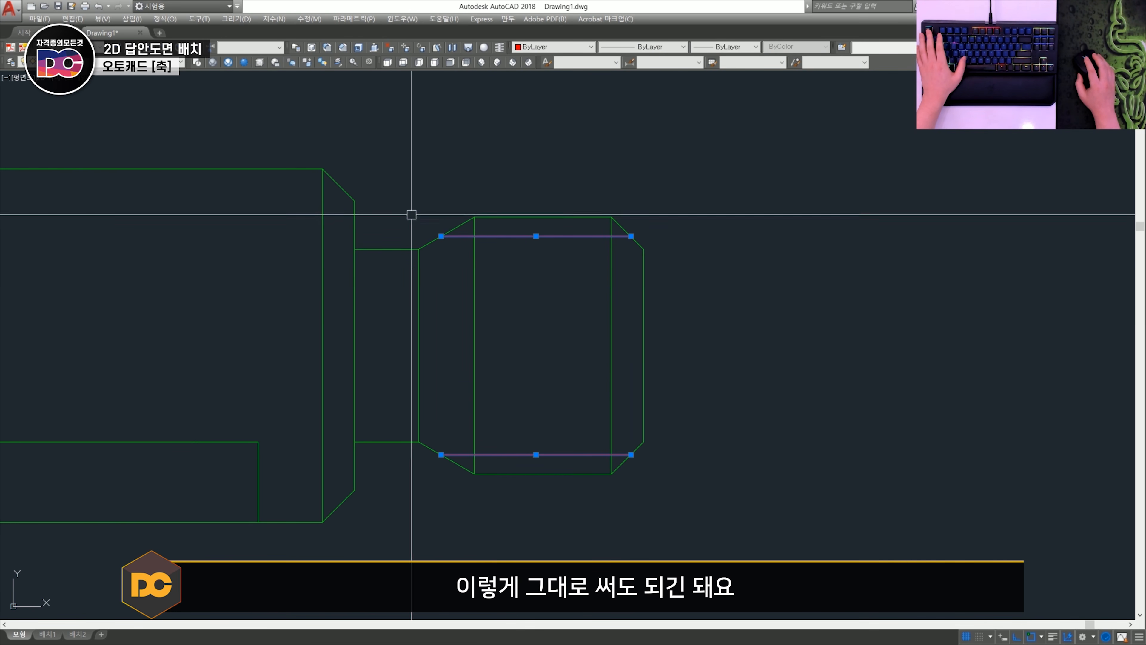
scroll(596, 307, down, 6)
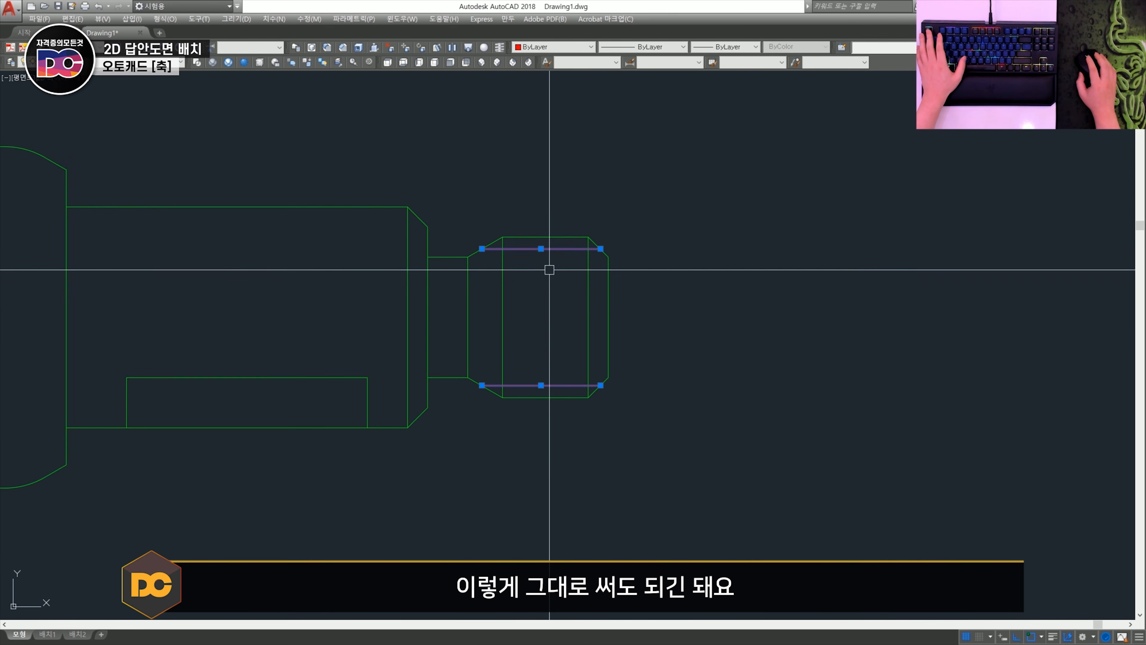
key(Escape)
- Erase the two thread lines and redraw them on layer 0 between the opposite chamfer corners of the threaded end
scroll(579, 312, down, 2)
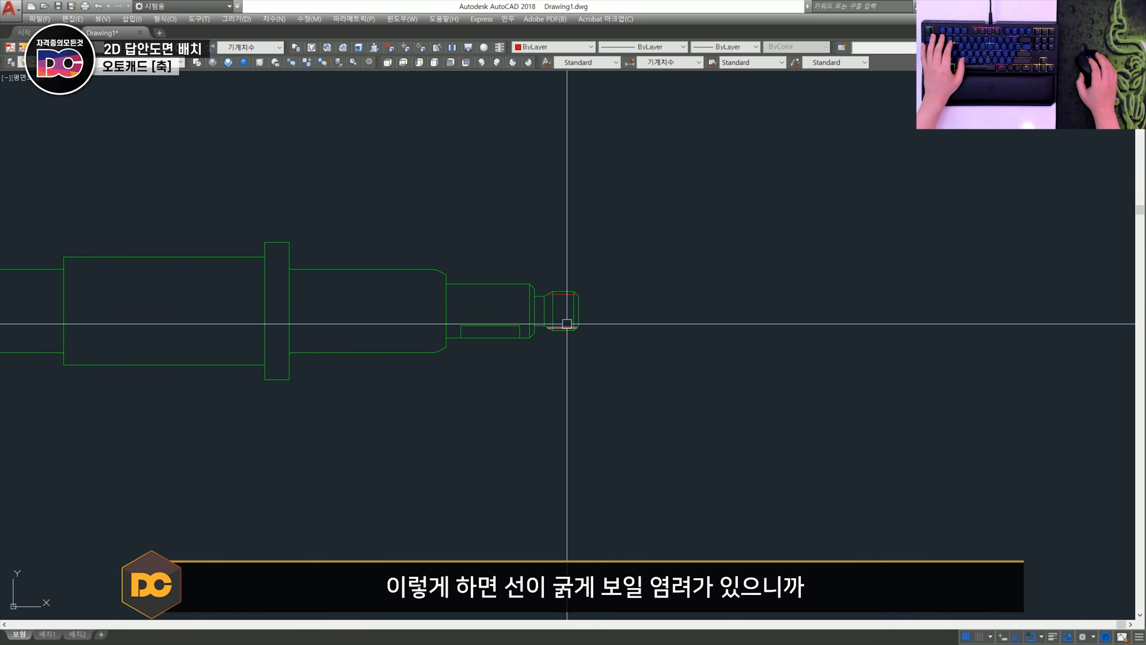
scroll(566, 324, up, 8)
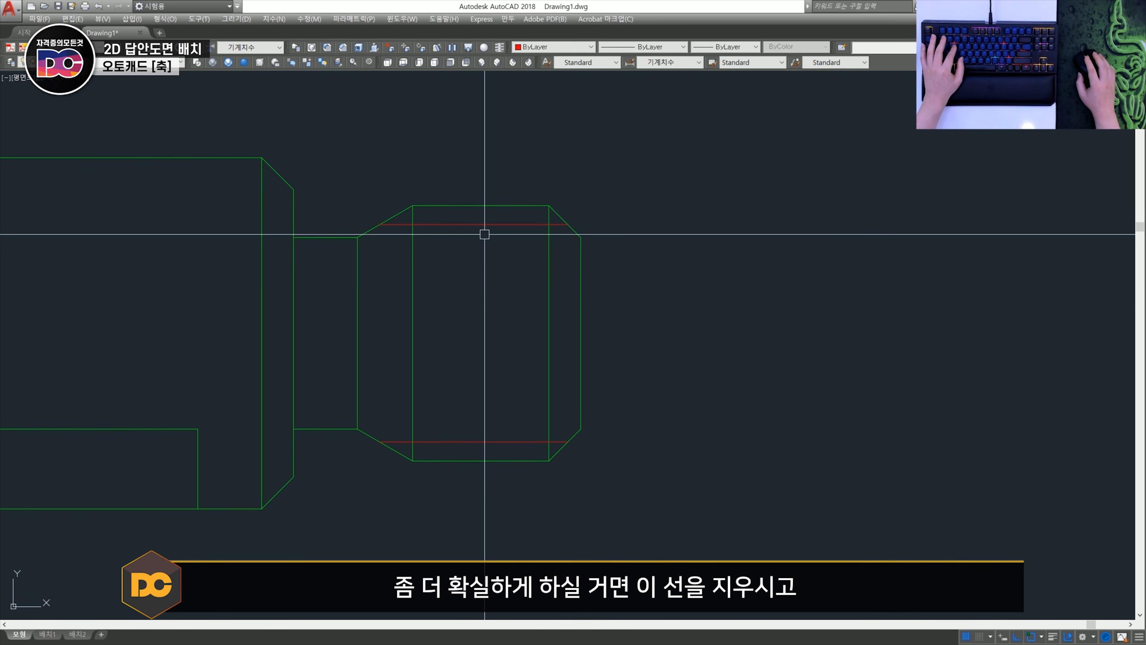
key(l)
key(space)
click(357, 429)
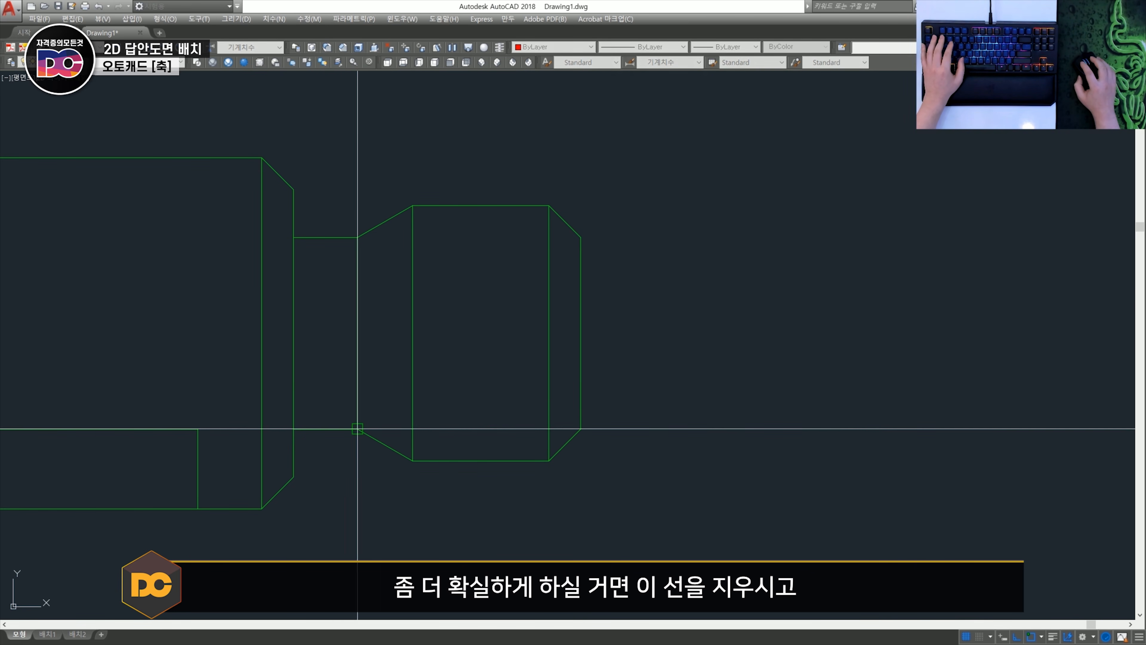
click(581, 428)
key(space)
click(358, 239)
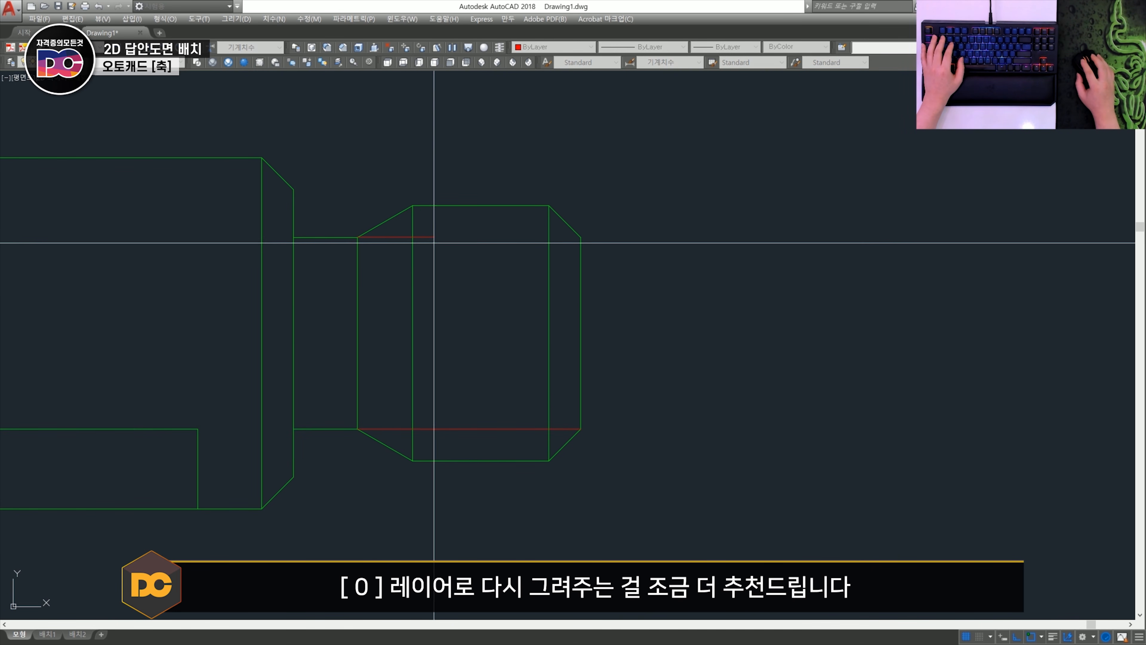
click(581, 241)
key(Escape)
scroll(542, 281, down, 2)
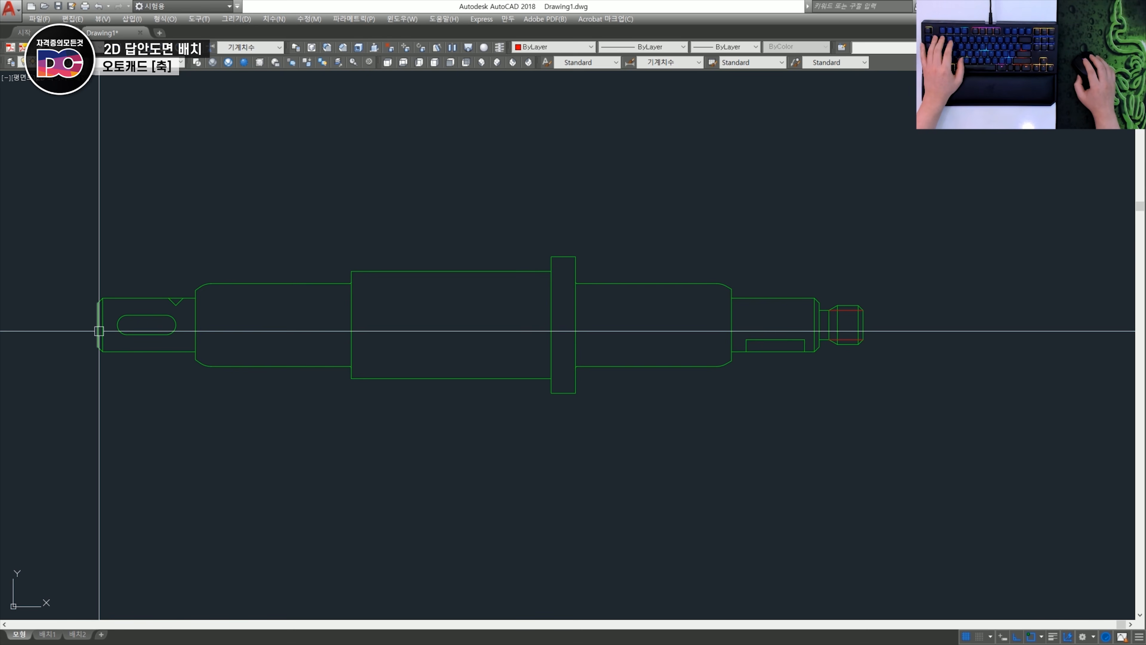
- Draw a horizontal centre line along the whole shaft from the left end edge's midpoint, and trim it at the threaded end
key(space)
shift+right_click(97, 324)
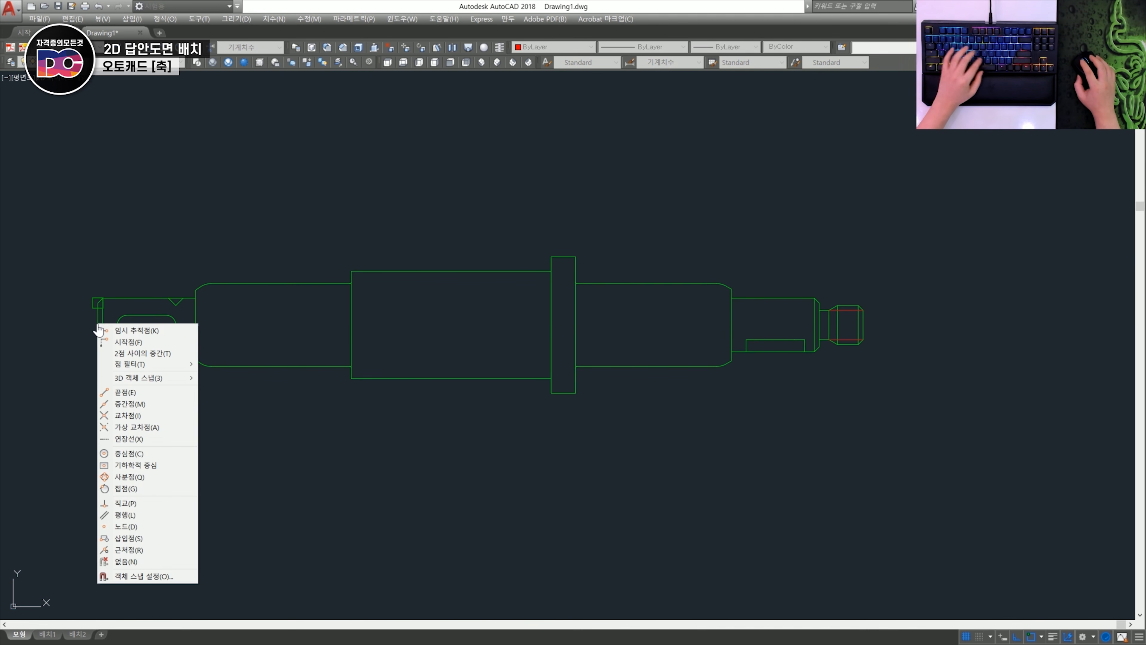
key(m)
click(97, 324)
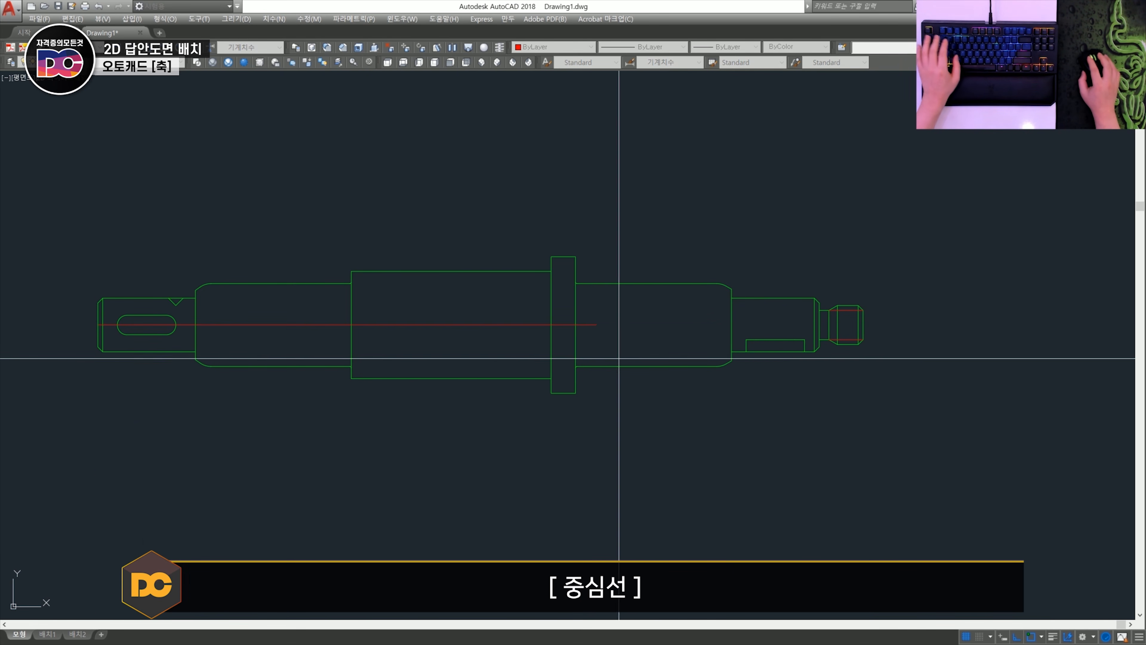
text(tr)
key(space)
key(space)
click(897, 346)
click(885, 309)
key(space)
- Draw vertical centre lines across the slot-shaped keyway where each rounded end meets the straight edges
middle_drag(169, 313, 329, 297)
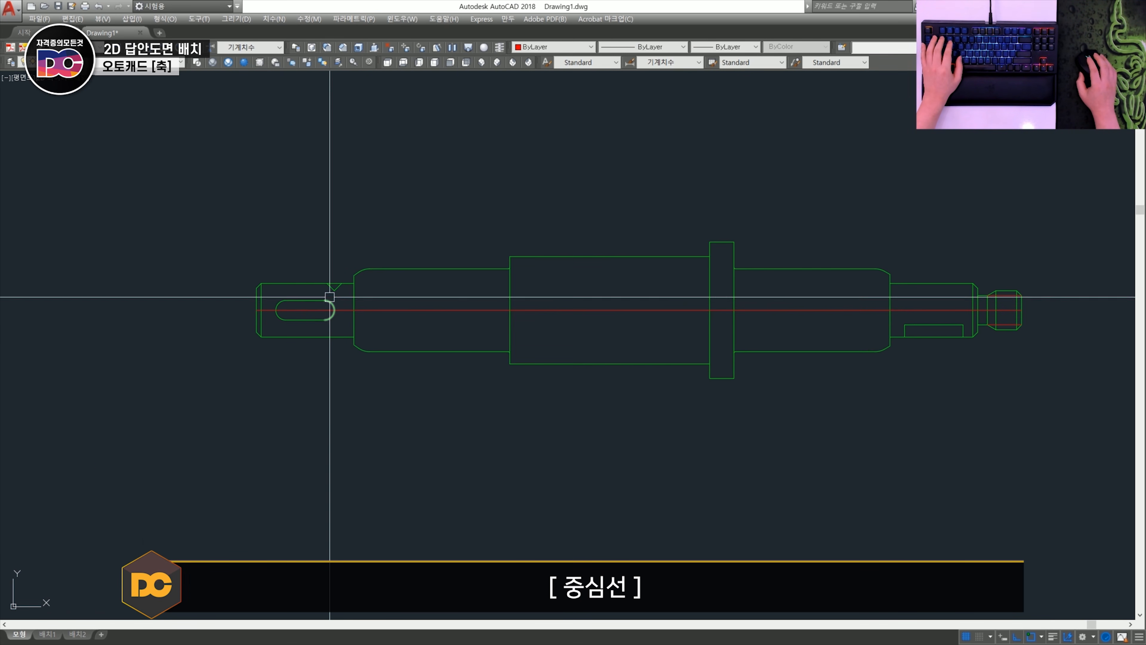
scroll(271, 306, up, 3)
scroll(271, 305, up, 2)
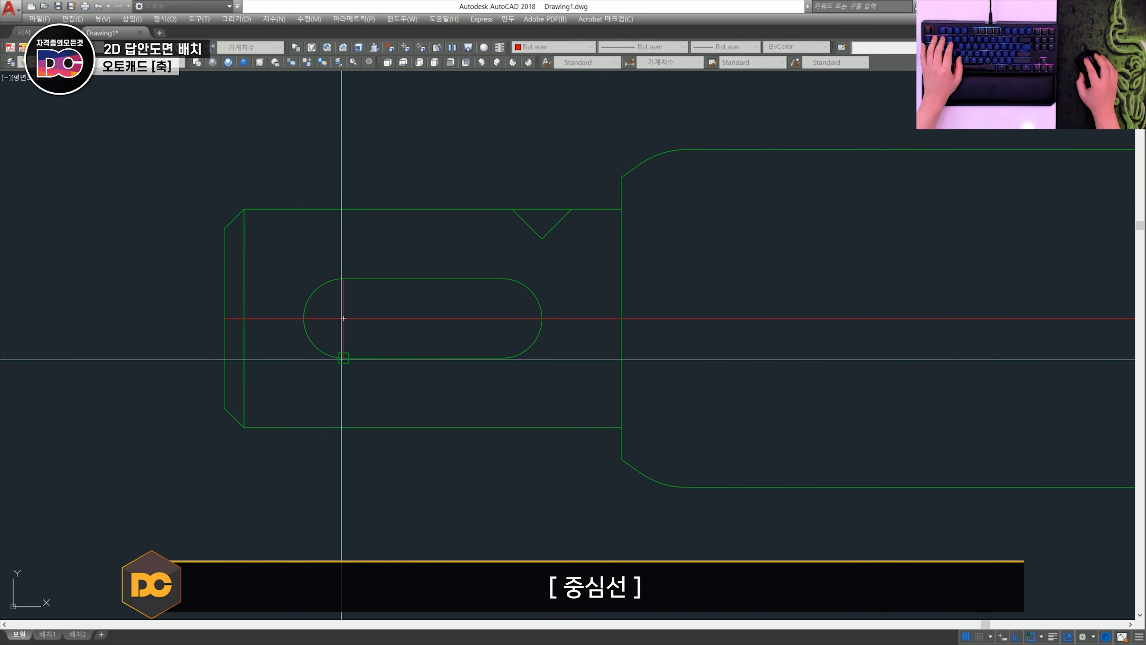
click(342, 360)
key(space)
key(space)
click(503, 279)
click(500, 356)
key(space)
- Draw a vertical centre line from the tip of the V-notch up to the shaft's upper edge
scroll(519, 344, down, 5)
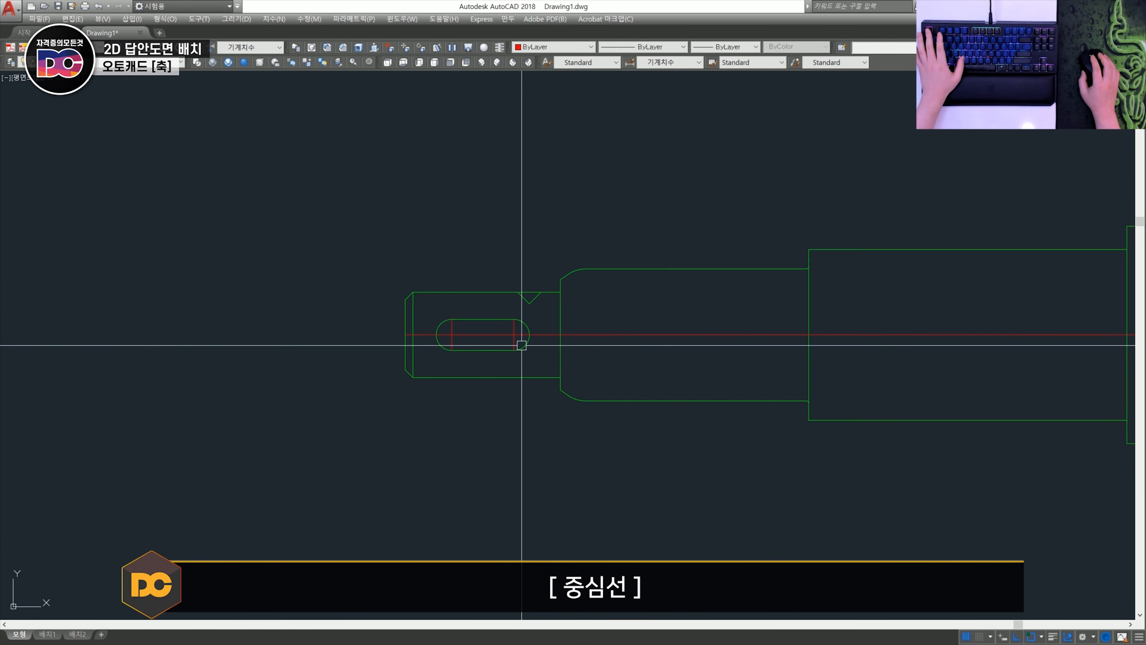
scroll(506, 361, up, 6)
click(489, 382)
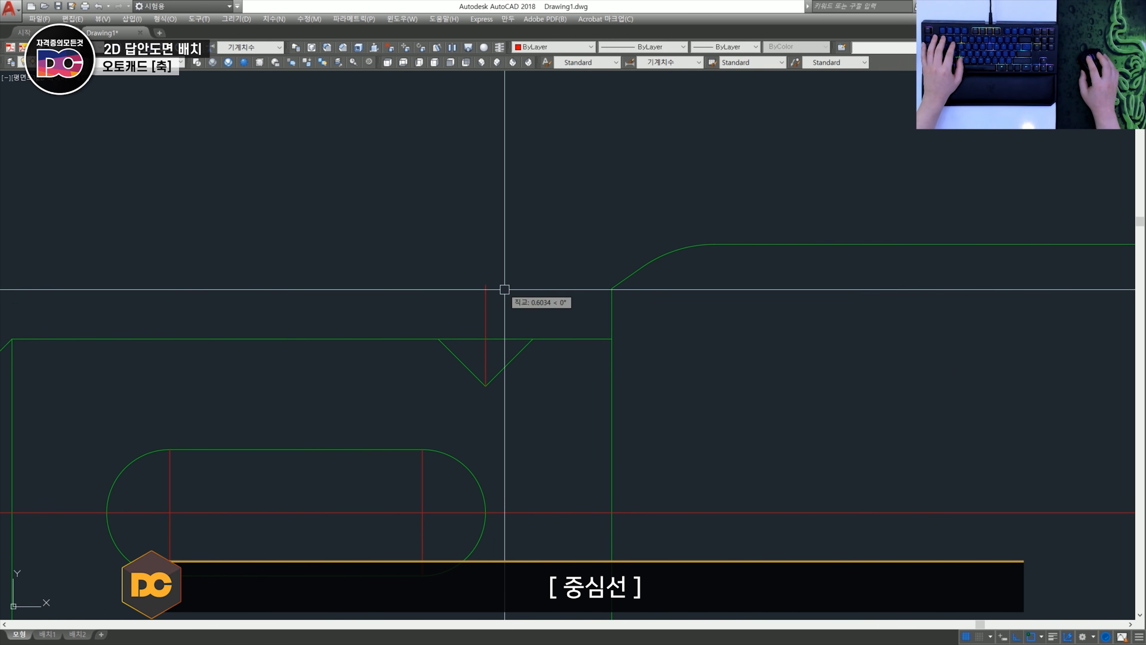
- Examine the sectioned keyway near the threaded end and compare it with the slot-shaped keyway at the shaft's other end
scroll(496, 307, down, 5)
scroll(539, 366, up, 6)
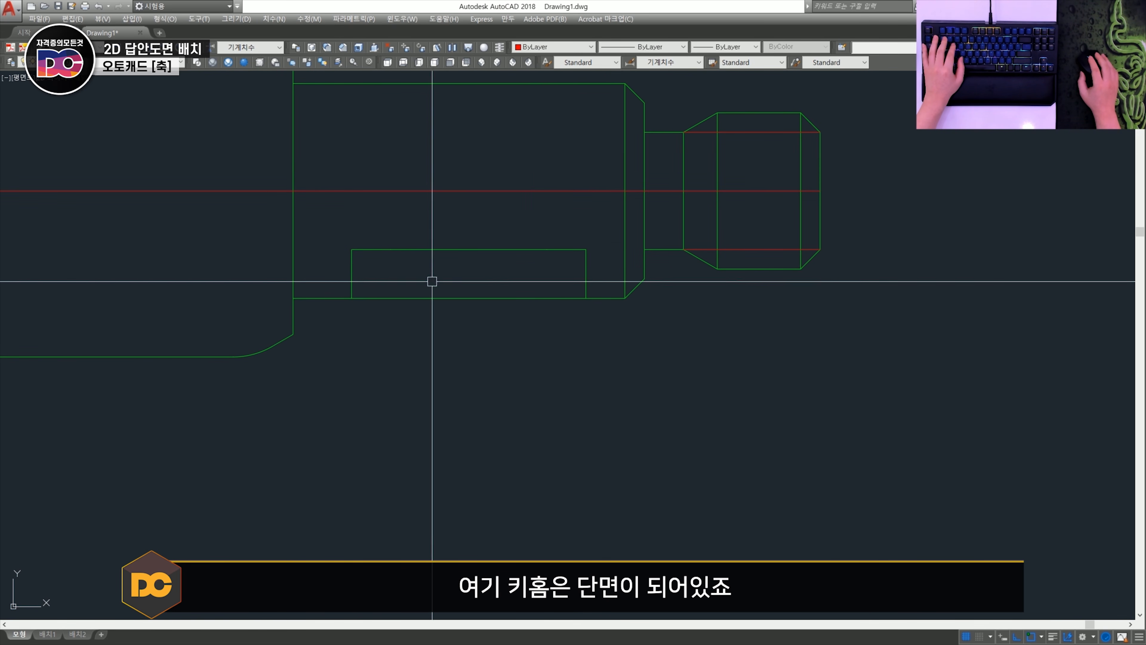
scroll(522, 299, down, 3)
scroll(535, 291, up, 1)
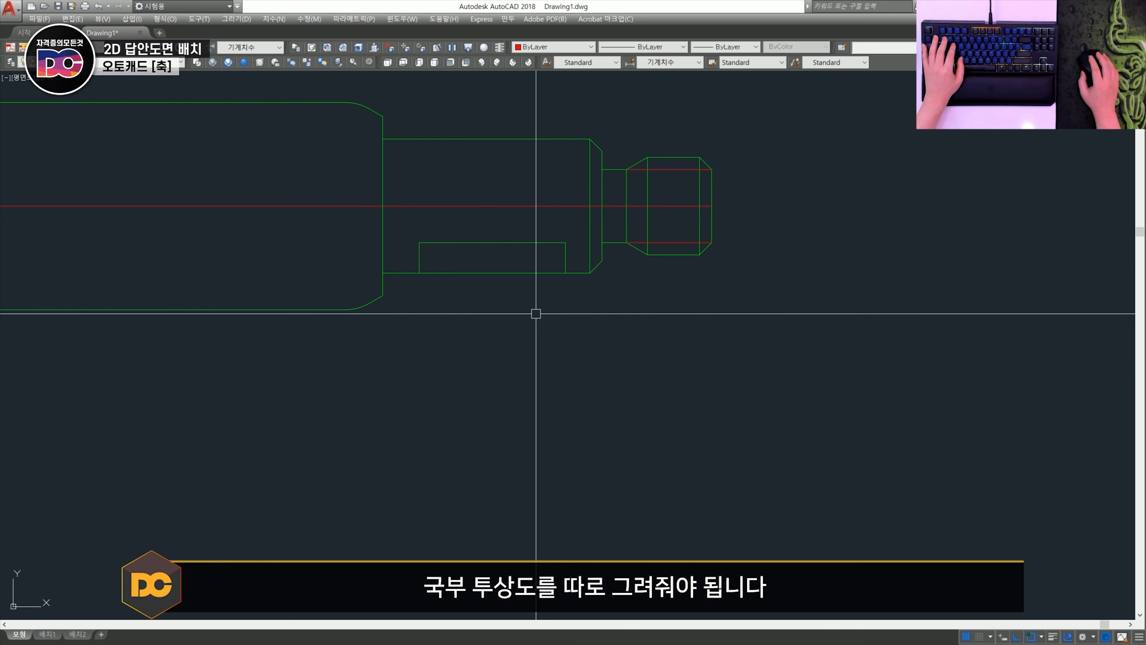
scroll(525, 273, down, 4)
scroll(343, 267, up, 3)
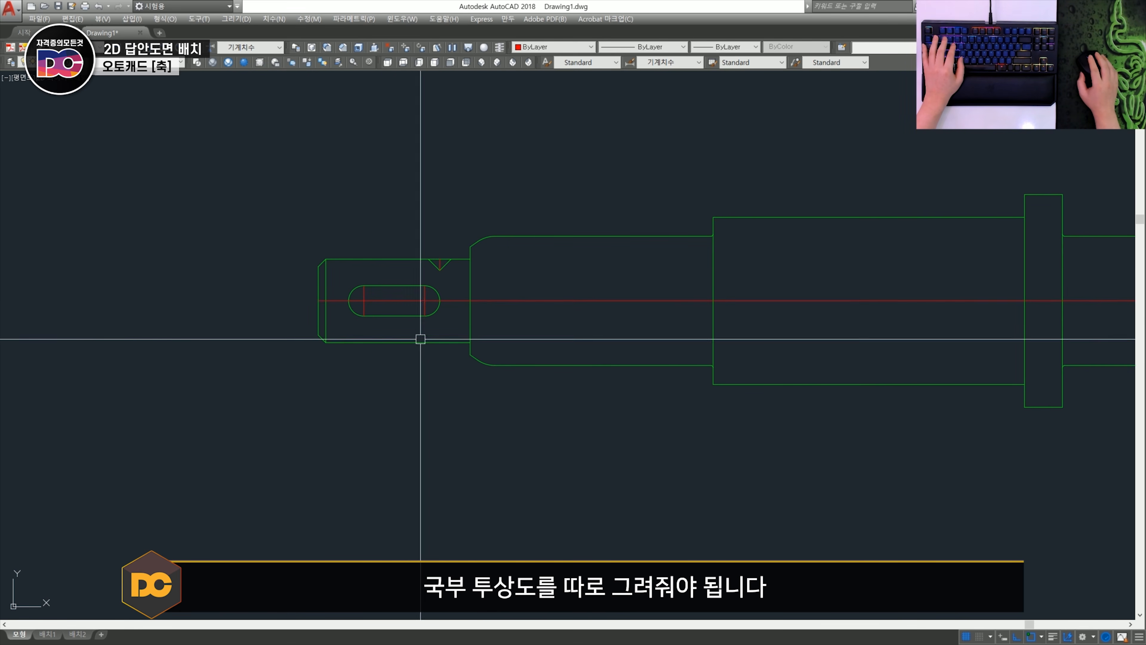
scroll(384, 283, up, 1)
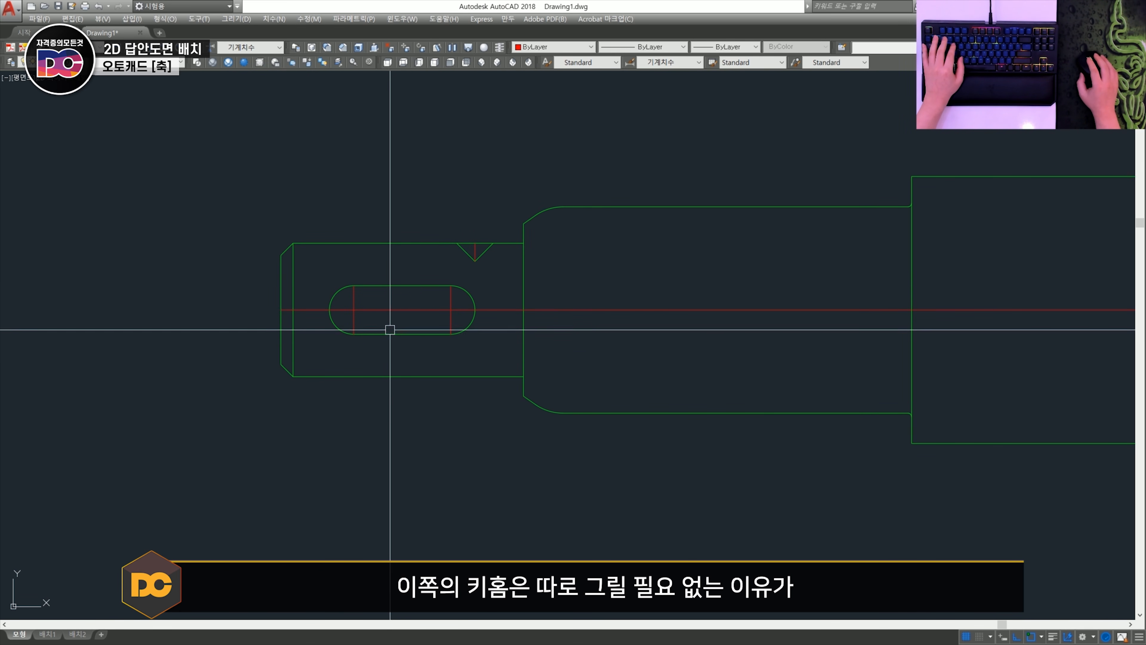
click(315, 270)
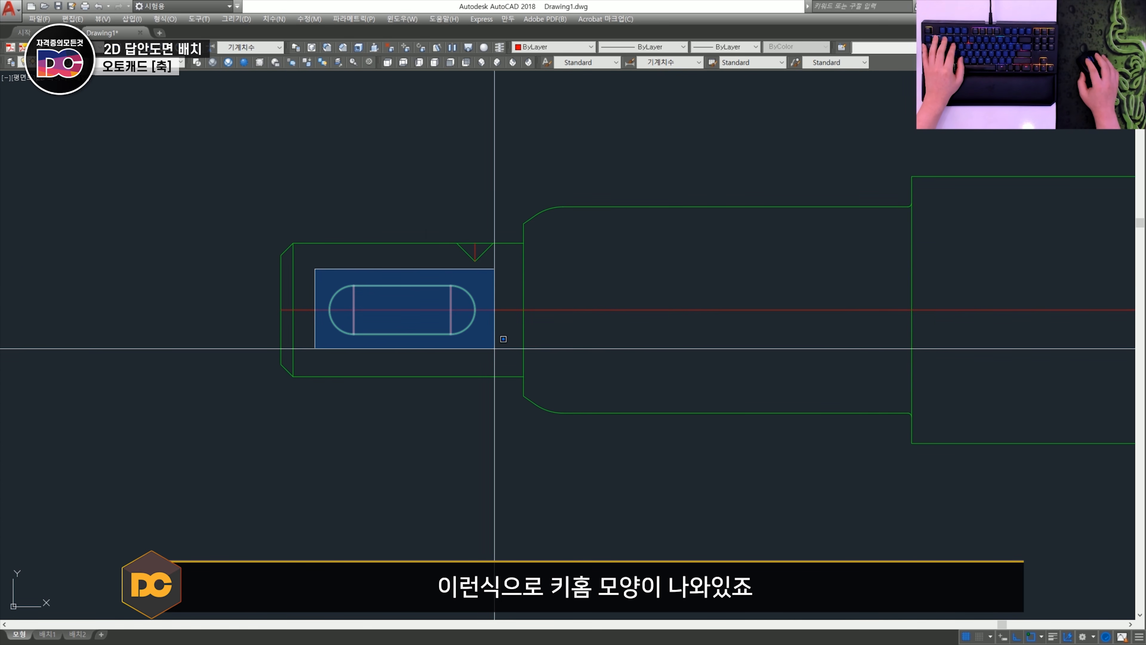
key(Escape)
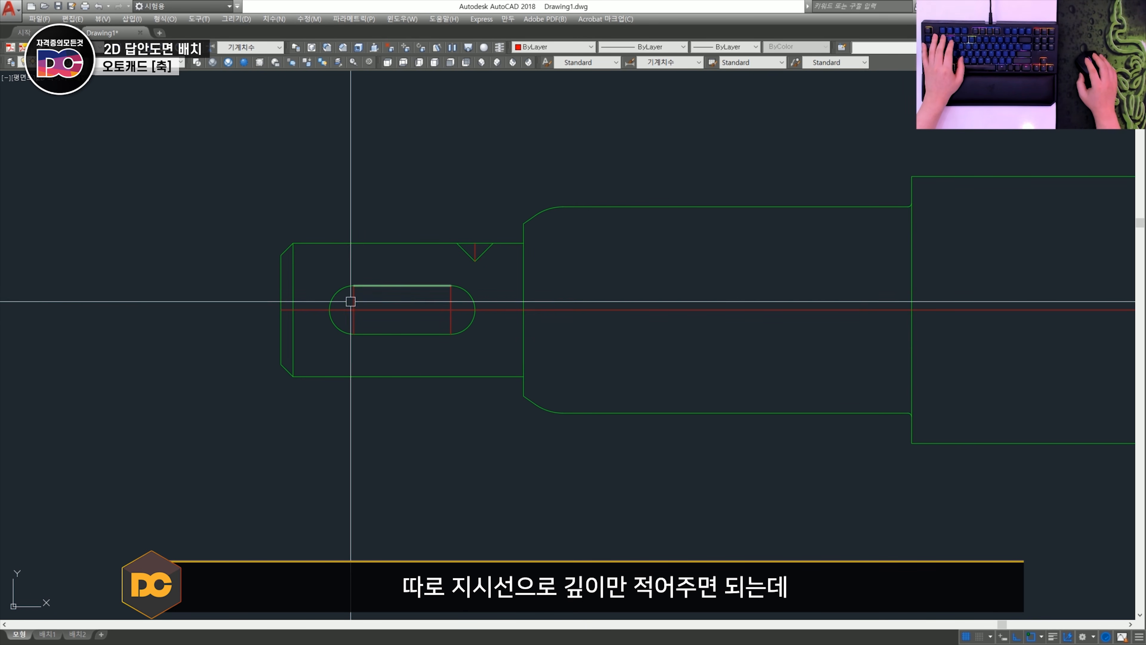
scroll(338, 284, down, 5)
scroll(606, 307, up, 3)
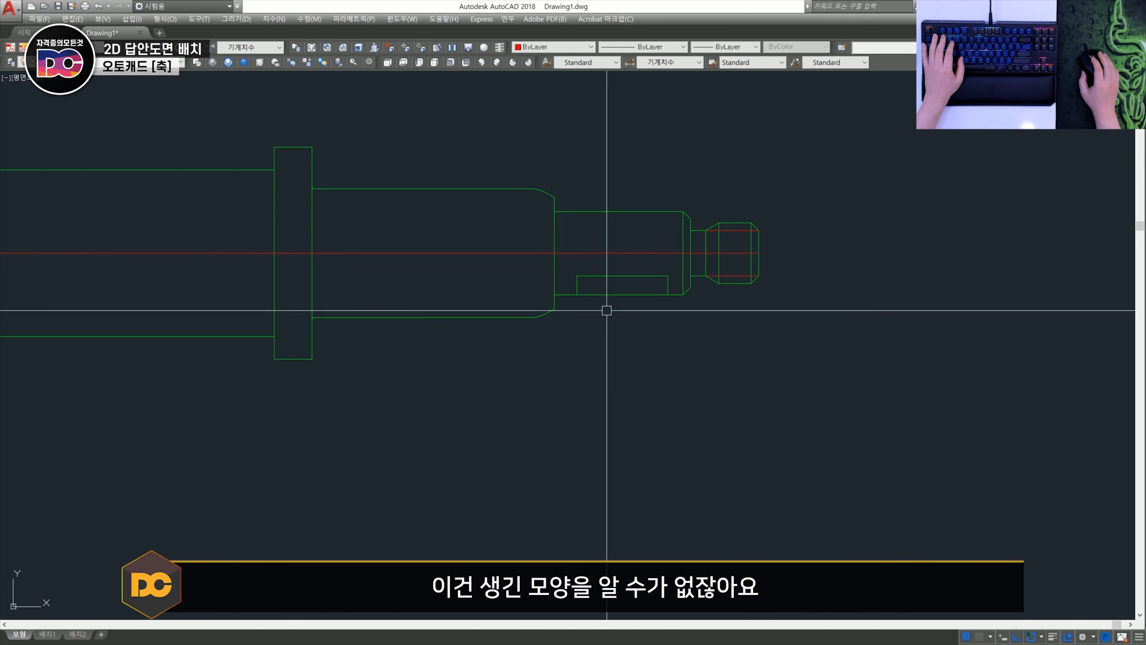
middle_drag(607, 307, 434, 348)
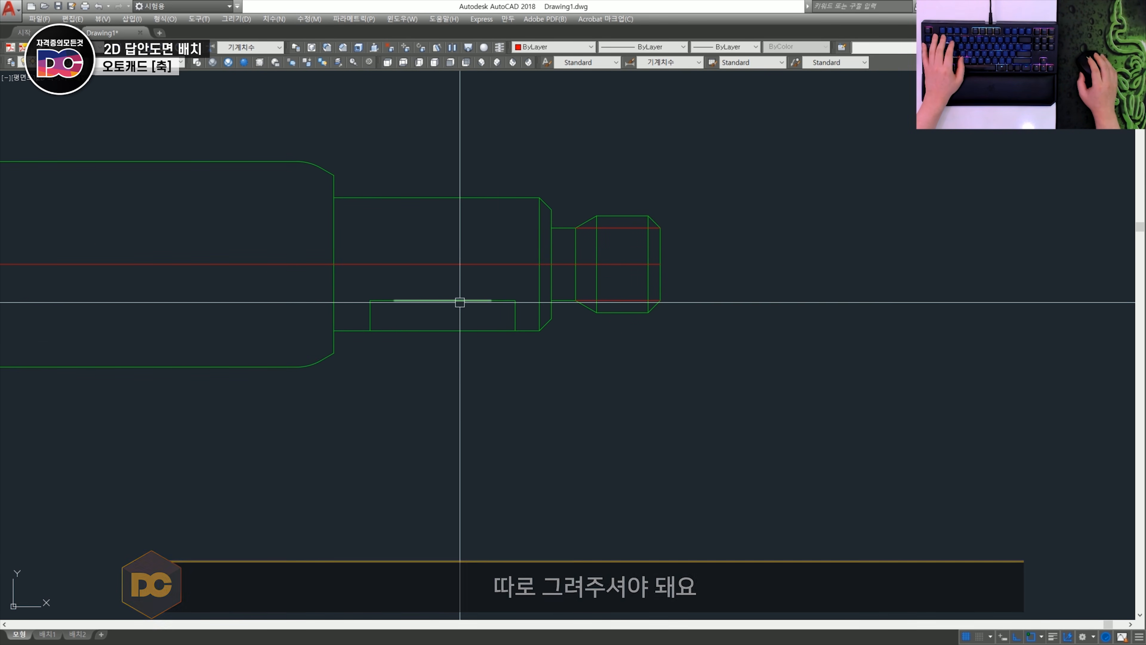
- Draw two vertical projection lines downward from the points where the sectioned keyway's ends meet the shaft's lower edge
middle_drag(406, 373, 428, 232)
scroll(429, 213, down, 2)
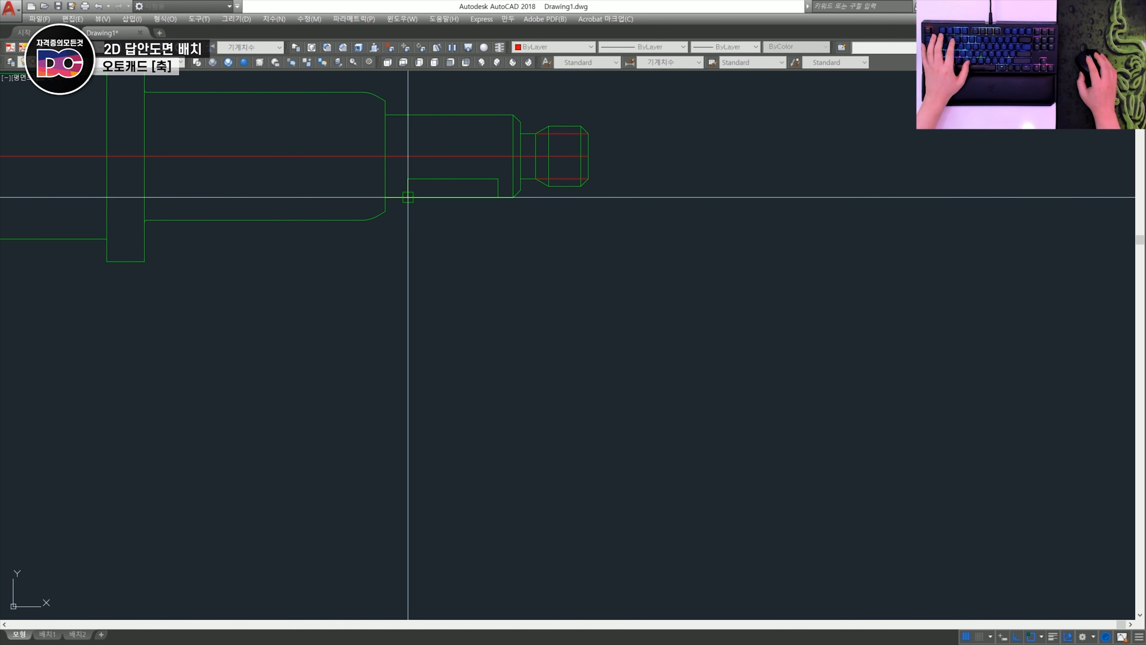
click(408, 197)
click(446, 406)
key(space)
key(space)
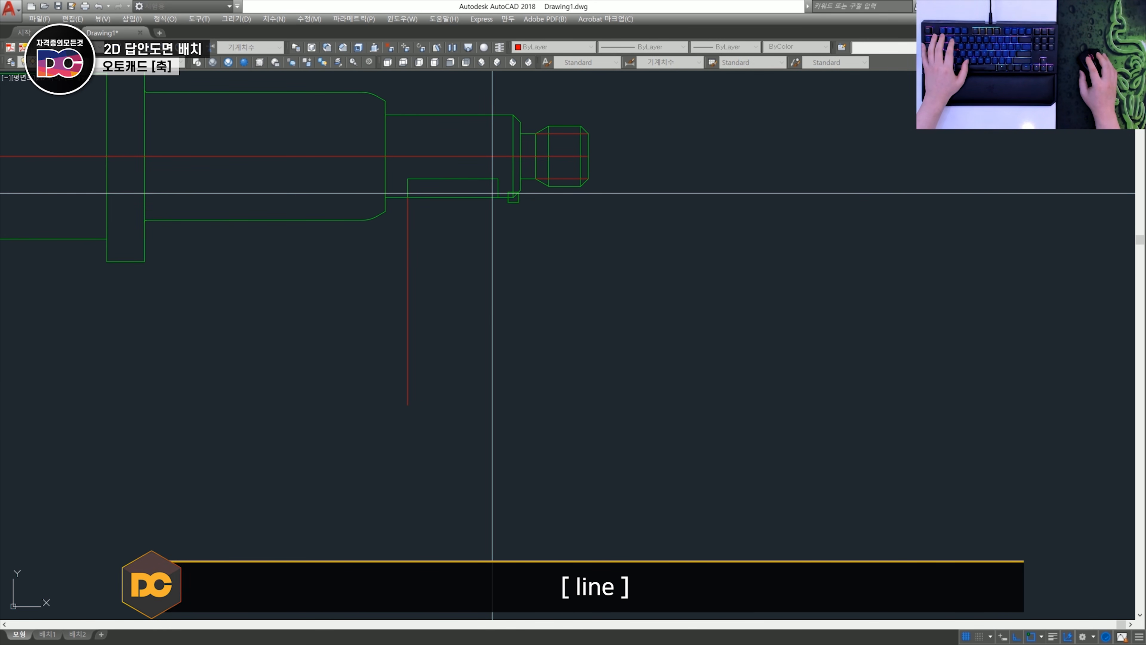
click(499, 197)
click(512, 405)
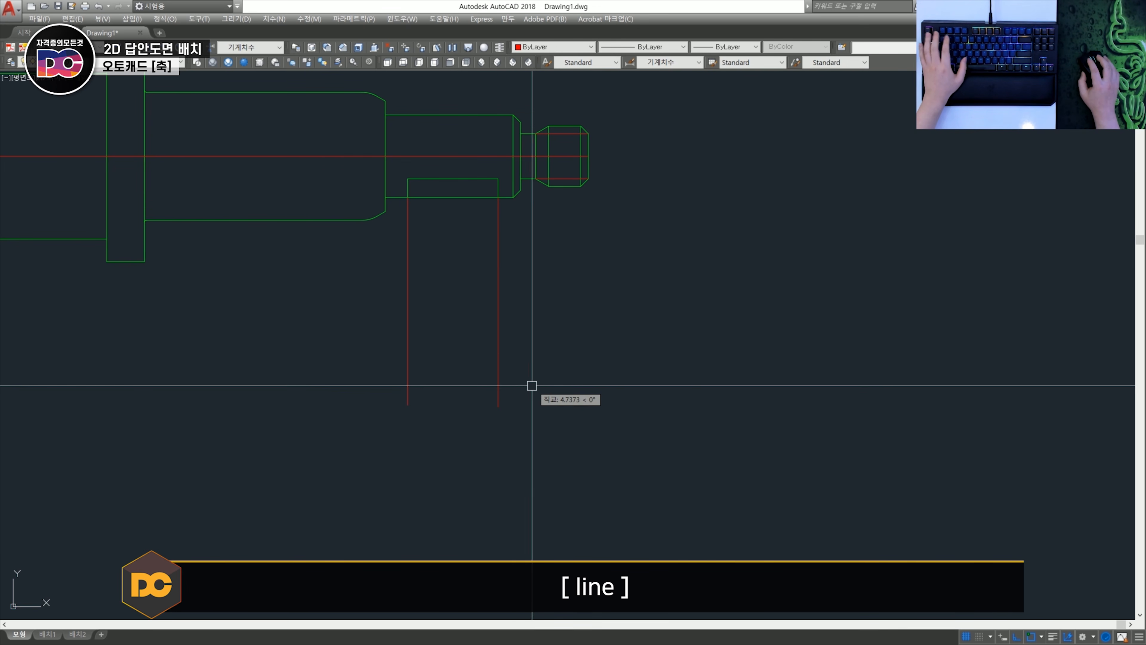
- Draw a horizontal line about 30 mm long across both projection lines, just above their lower ends
key(space)
click(350, 367)
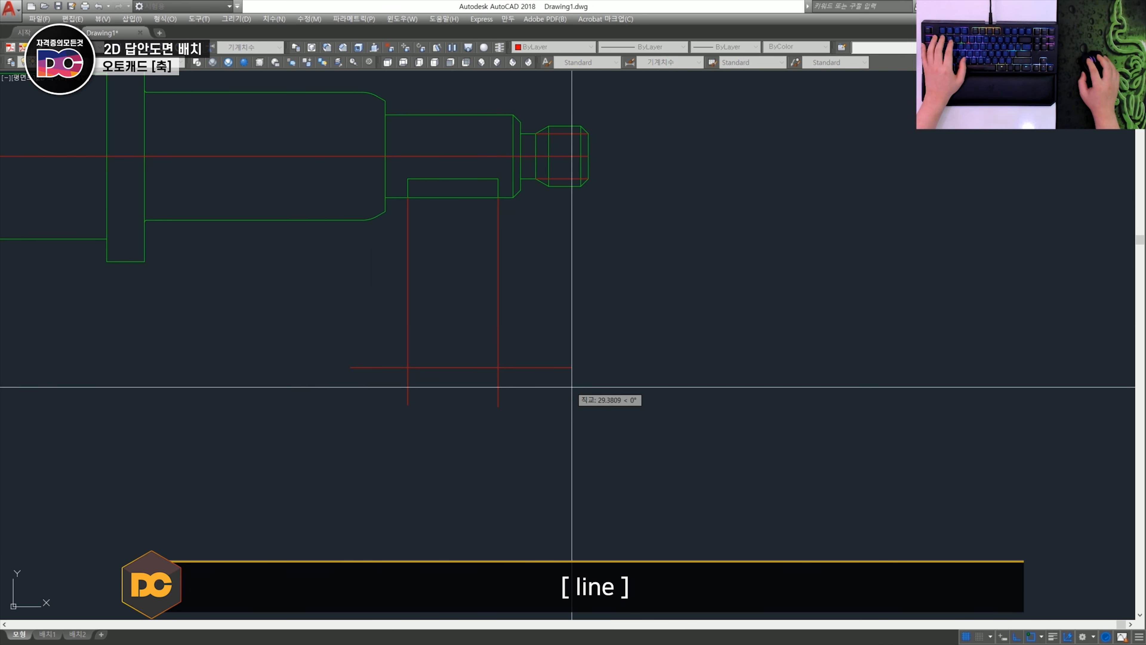
click(583, 368)
key(space)
click(535, 407)
key(Escape)
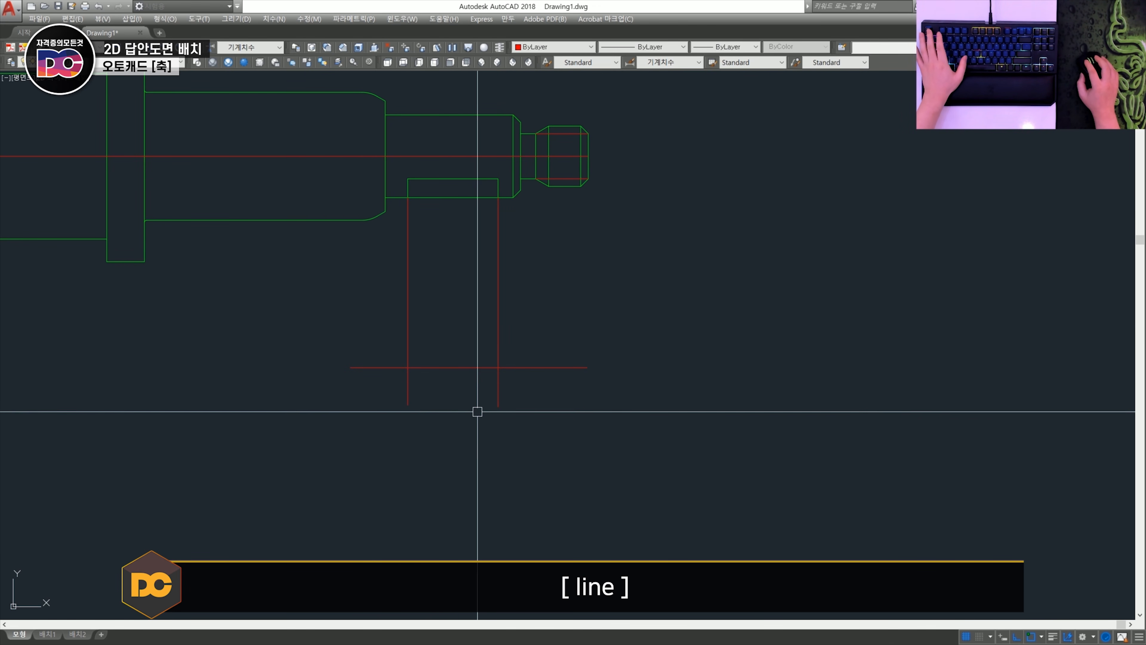
- Offset the horizontal line upward by 4
scroll(505, 381, up, 2)
scroll(406, 277, down, 2)
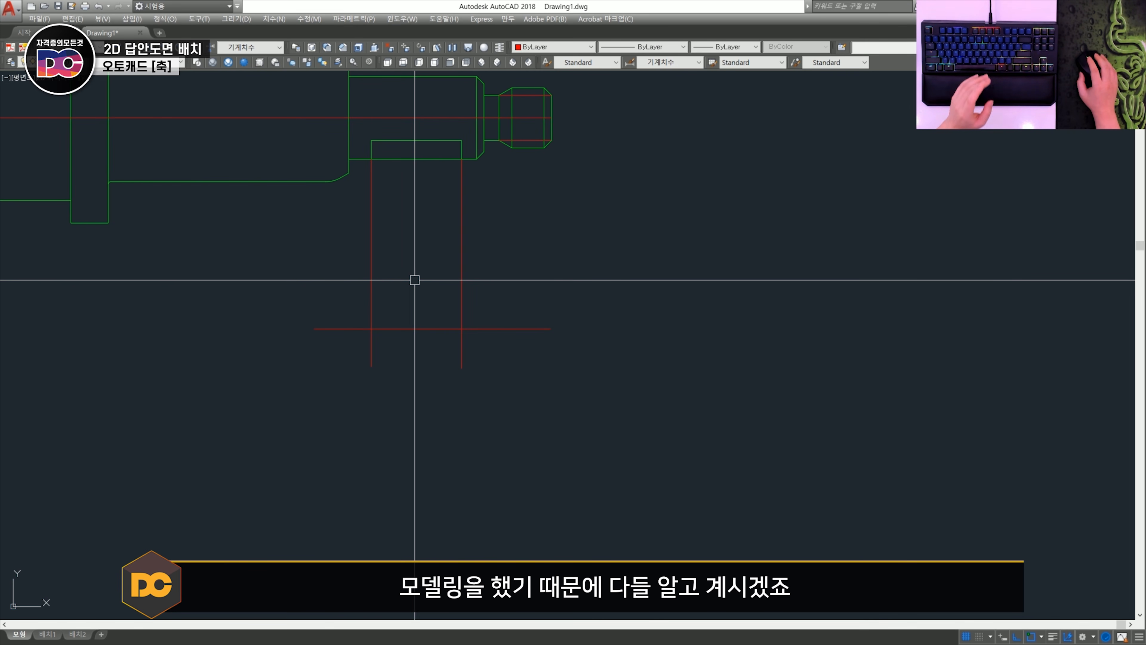
scroll(406, 298, up, 2)
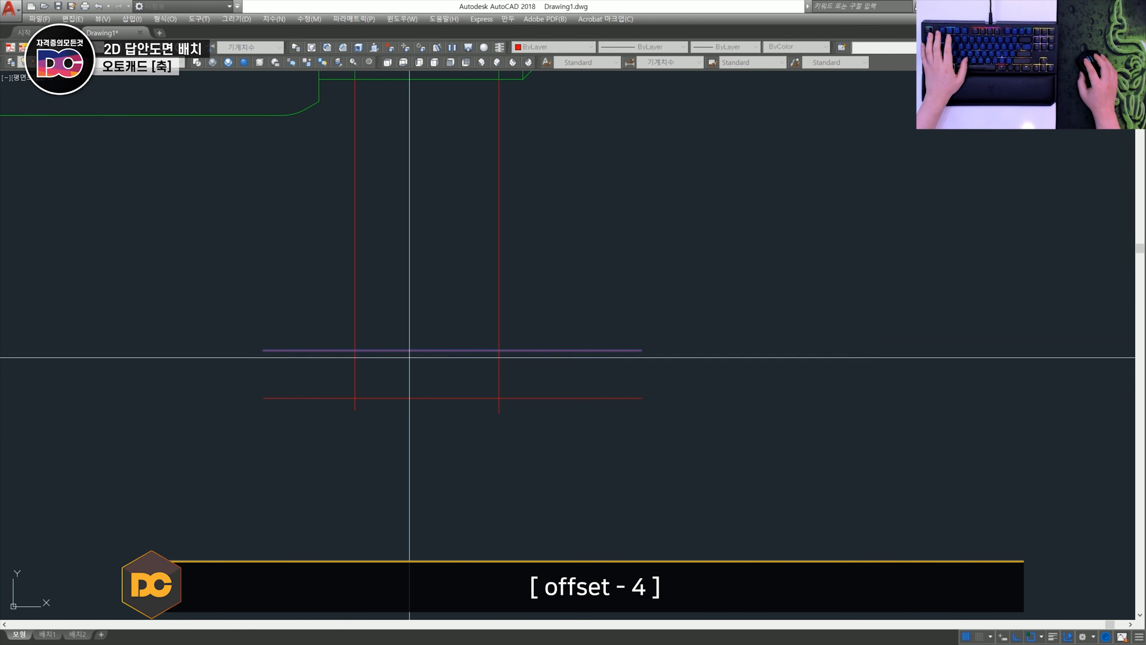
key(Escape)
- Trim the horizontal lines outside the two projection lines and the projection line ends below the lower horizontal line
text(tr)
key(space)
key(space)
click(614, 436)
click(556, 326)
click(588, 445)
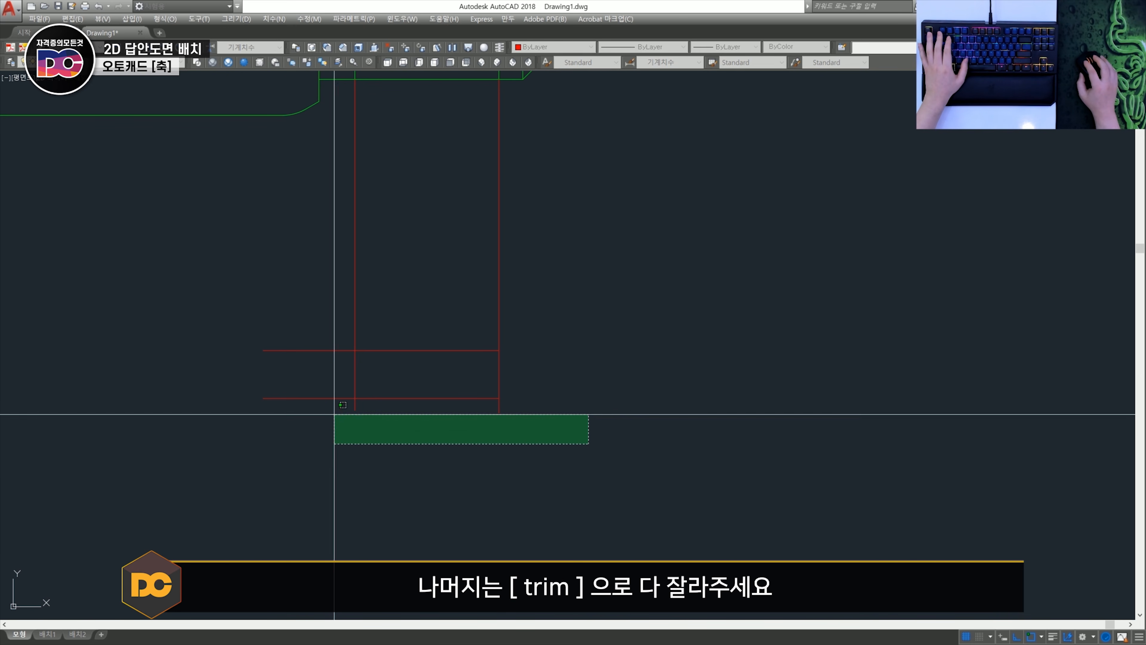
click(320, 402)
key(Escape)
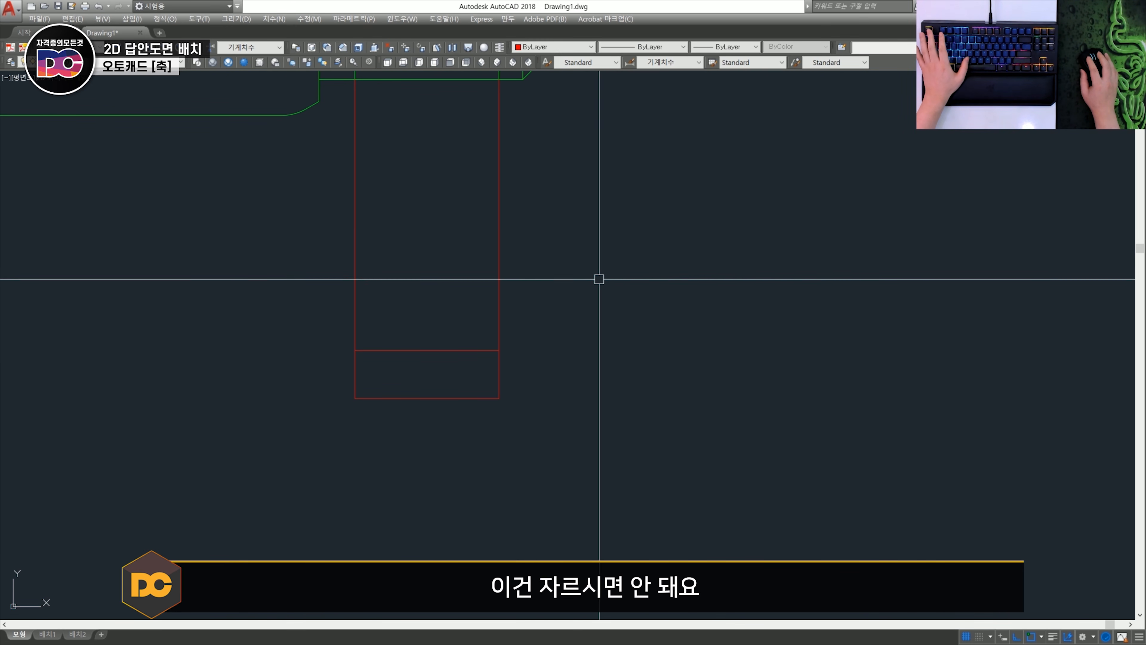
click(600, 279)
click(239, 268)
key(Escape)
- Offset both vertical projection lines inward by 2
scroll(479, 340, up, 2)
text(2)
key(space)
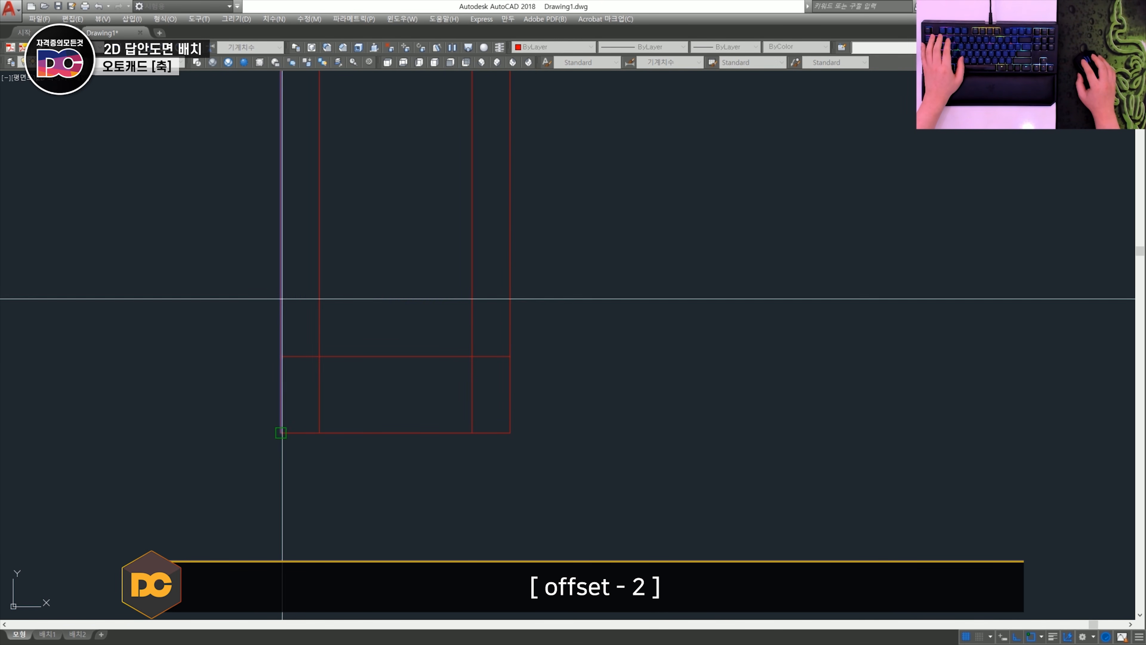
key(Escape)
- Trim the two inner offset lines above the rectangle's upper edge
text(tr)
key(space)
key(space)
click(479, 328)
click(308, 303)
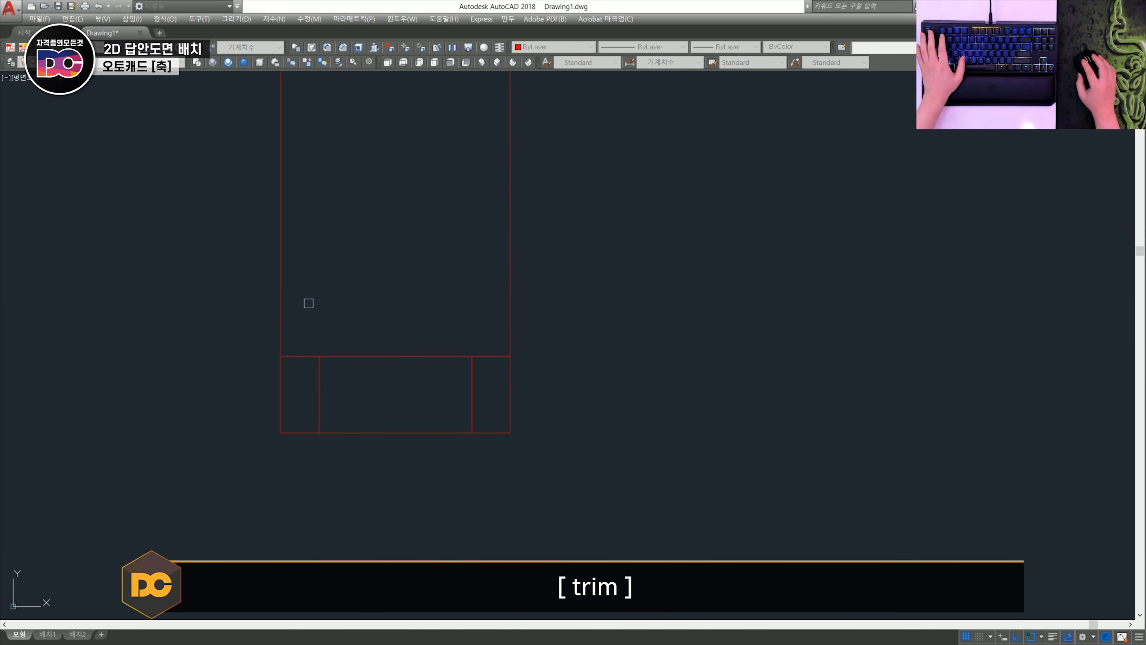
- Draw a horizontal centre line from the midpoint of the left inner vertical line to beyond the rectangle's right edge
text(l)
key(space)
shift+right_click(302, 394)
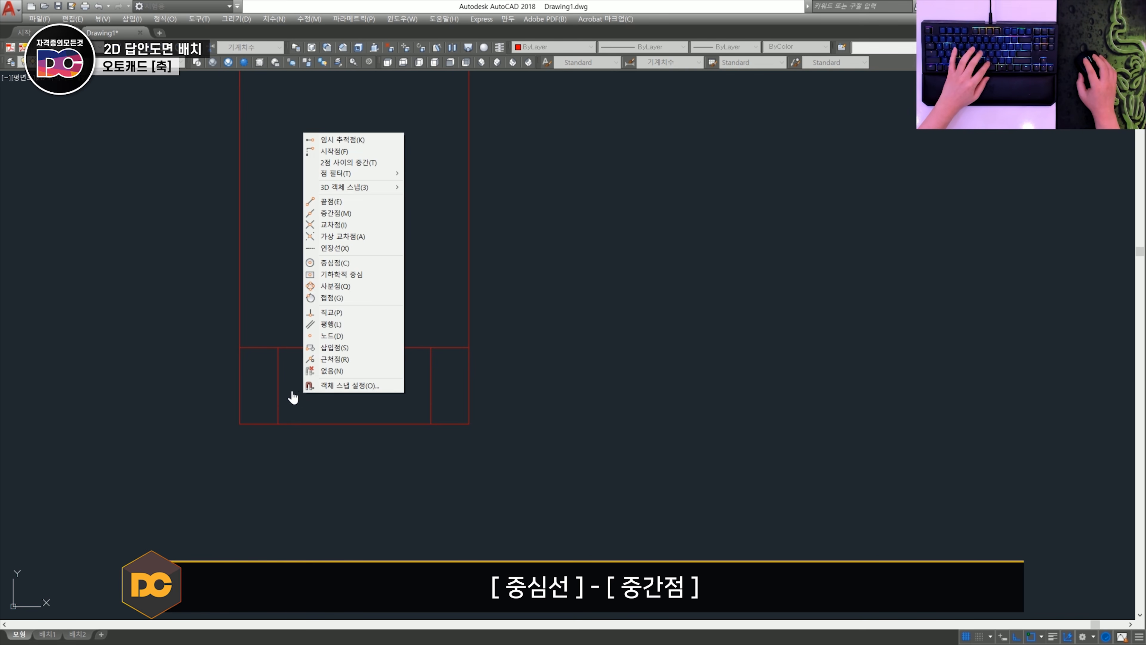
key(m)
click(278, 386)
click(545, 416)
key(space)
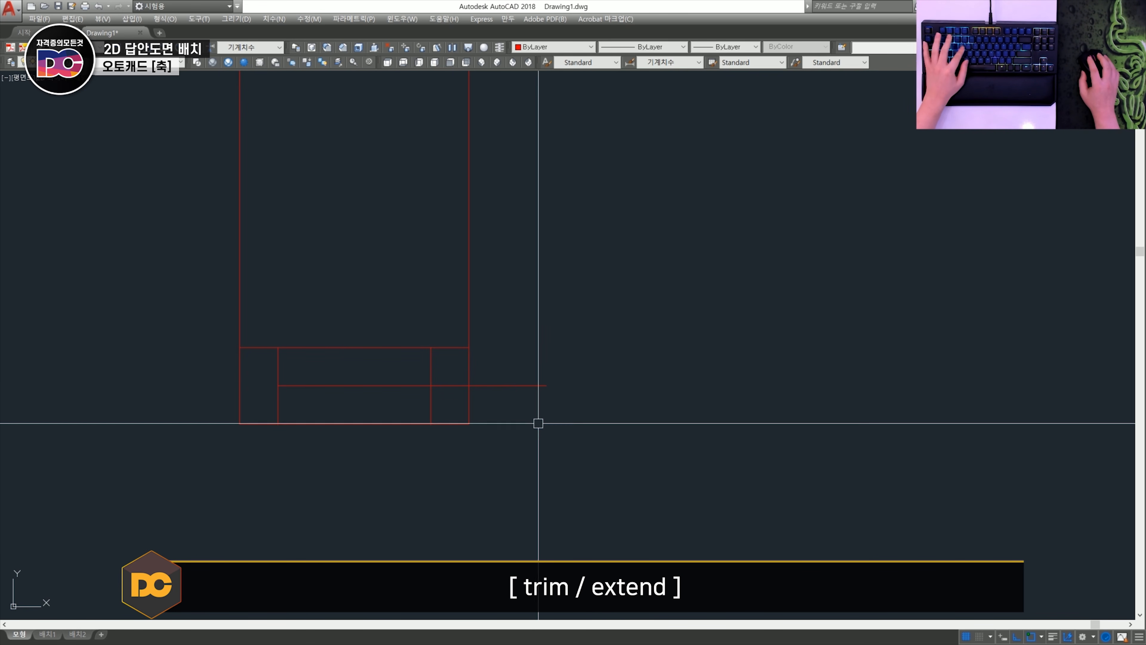
- Trim the horizontal centre line at the rectangle's right edge and extend it to the left edge
text(tr)
key(space)
key(space)
click(538, 422)
click(508, 359)
key(space)
click(240, 382)
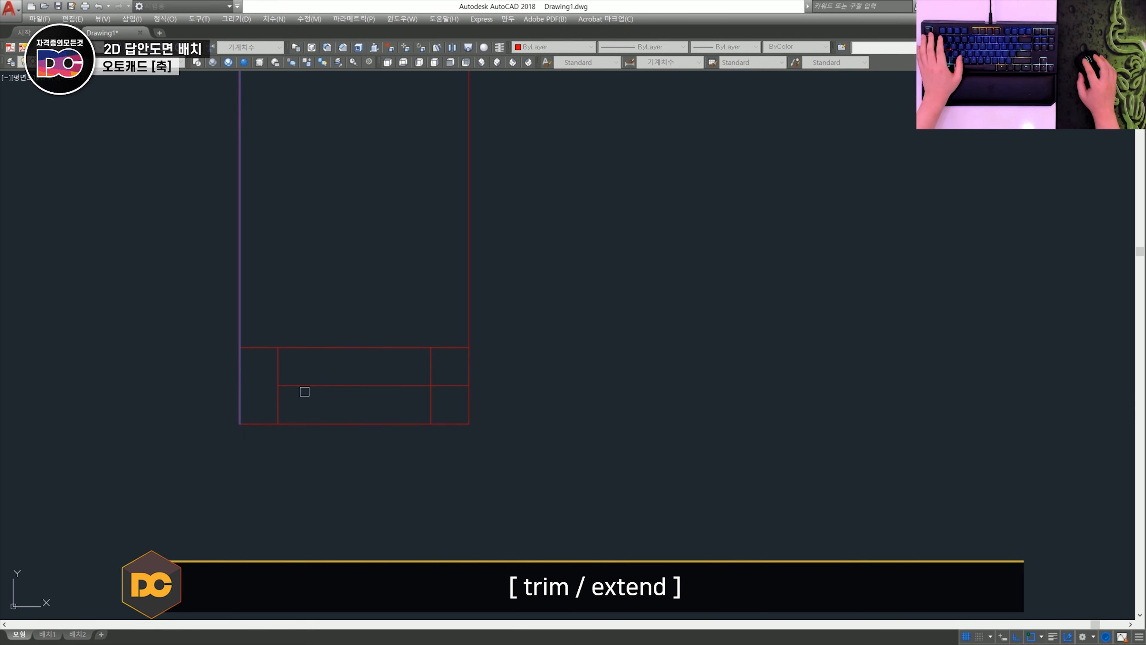
key(space)
- Draw a circle at each intersection of the centre line and the inner vertical lines, with its radius reaching the rectangle's upper edge
text(c)
key(space)
click(278, 385)
click(278, 347)
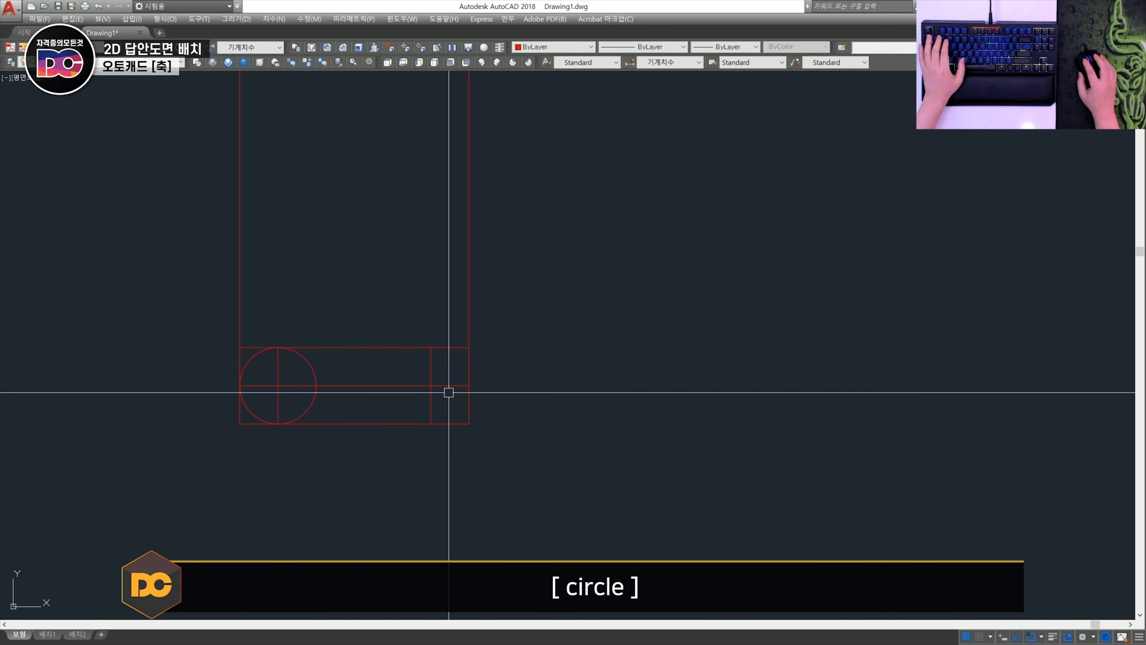
key(space)
click(431, 386)
click(431, 348)
- Trim the circles' inner halves and the rectangle's outer corners so that a slot outline remains
text(tr)
key(space)
key(space)
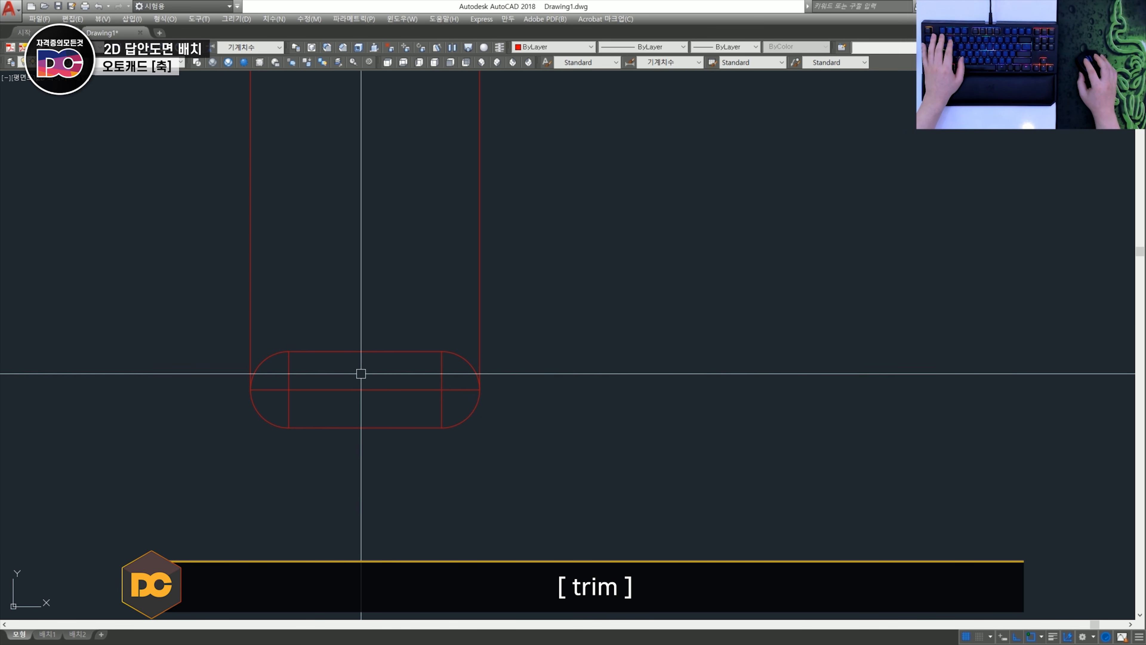
- Assign the slot outline's two straight edges and two end arcs to the Model layer
click(368, 370)
click(334, 334)
click(269, 359)
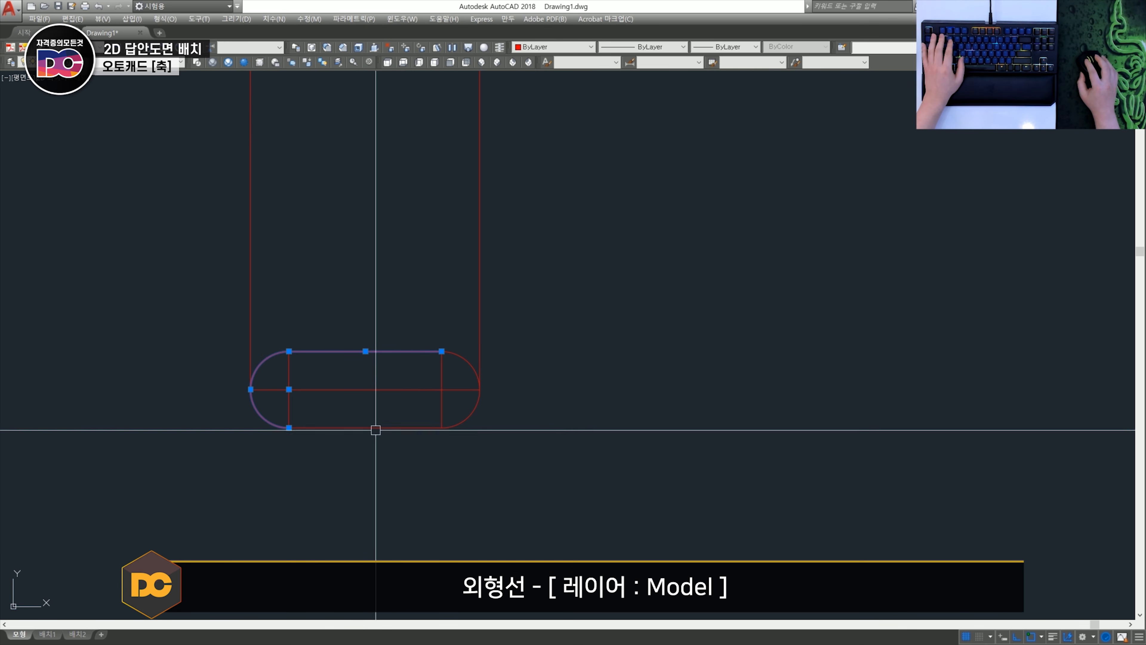
click(369, 429)
click(451, 425)
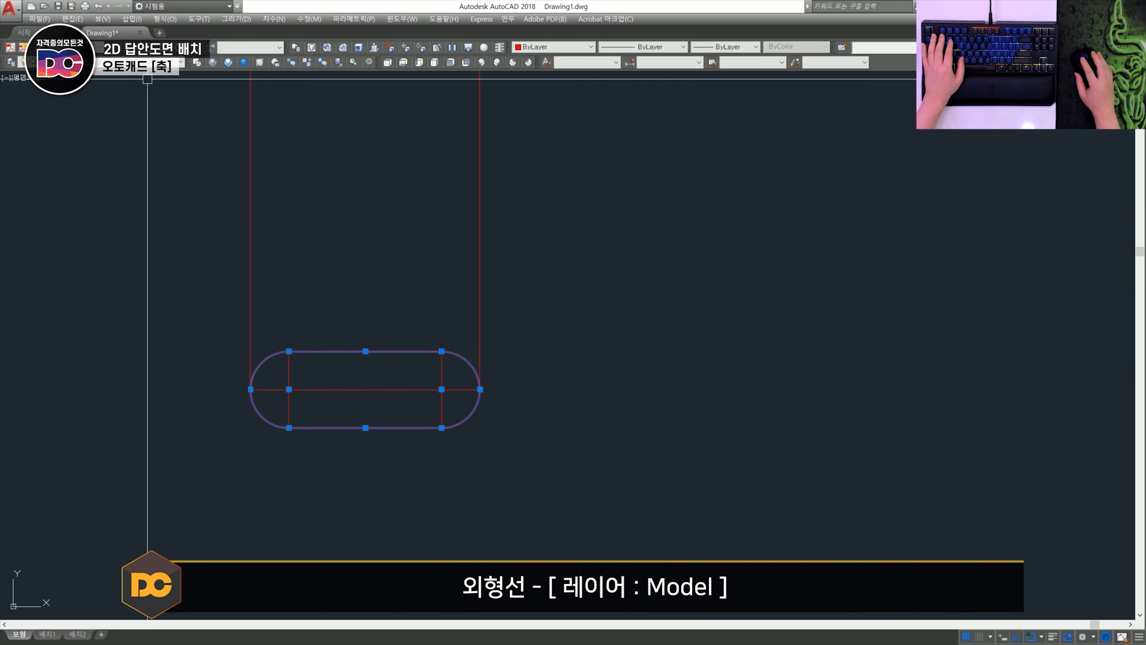
click(132, 62)
click(111, 117)
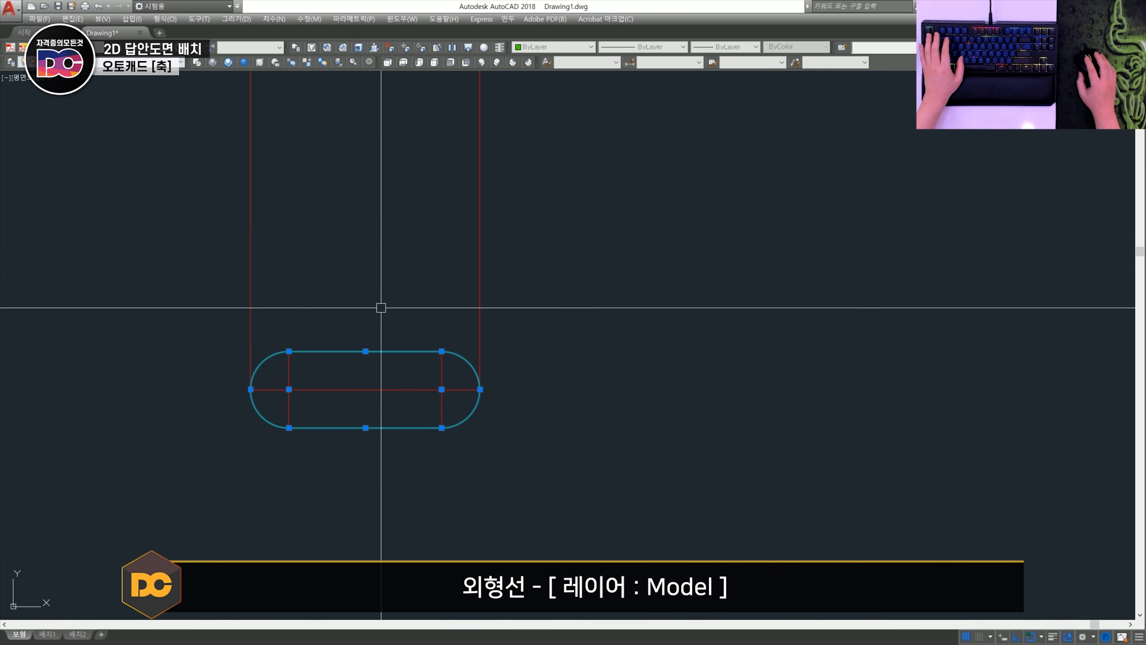
key(Escape)
- Draw vertical centre lines from the slot's upper arc ends up to the sectioned keyway, and trim them to lie within it
scroll(499, 346, down, 3)
middle_drag(393, 264, 393, 366)
scroll(392, 302, up, 3)
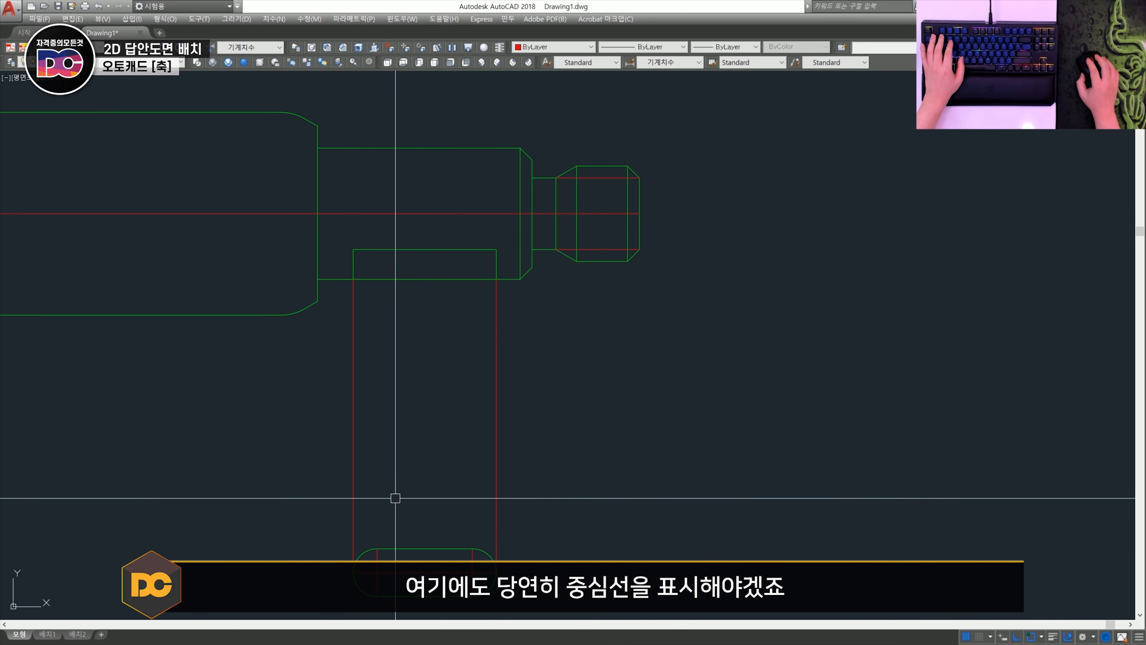
text(l)
key(space)
click(377, 548)
click(393, 221)
key(space)
key(space)
click(472, 548)
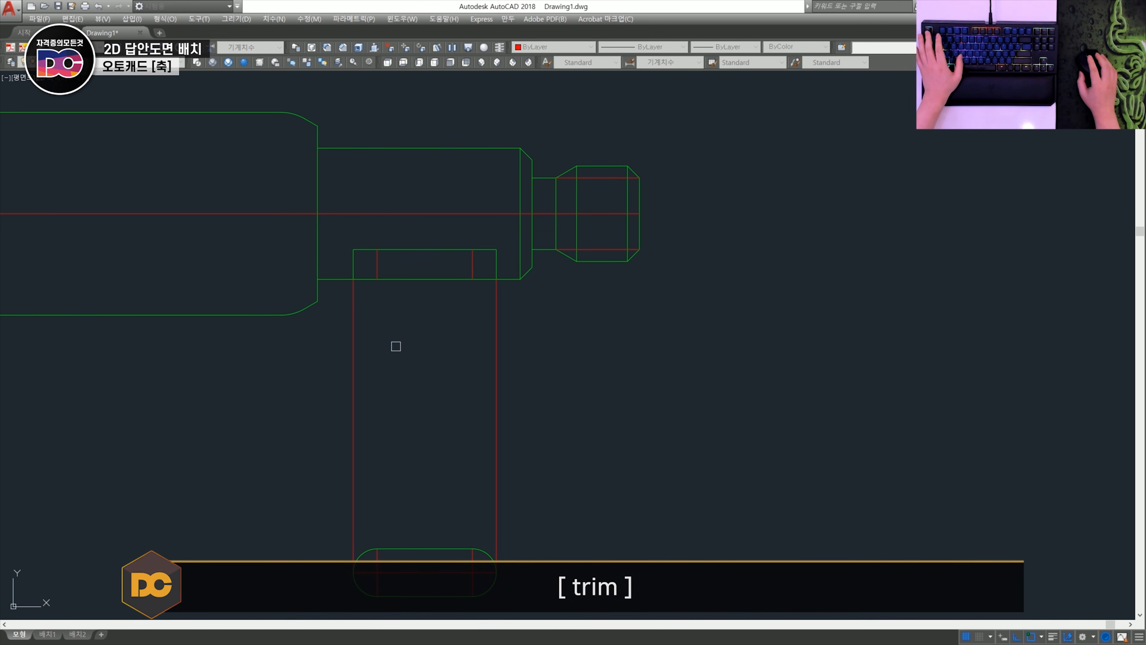
key(Escape)
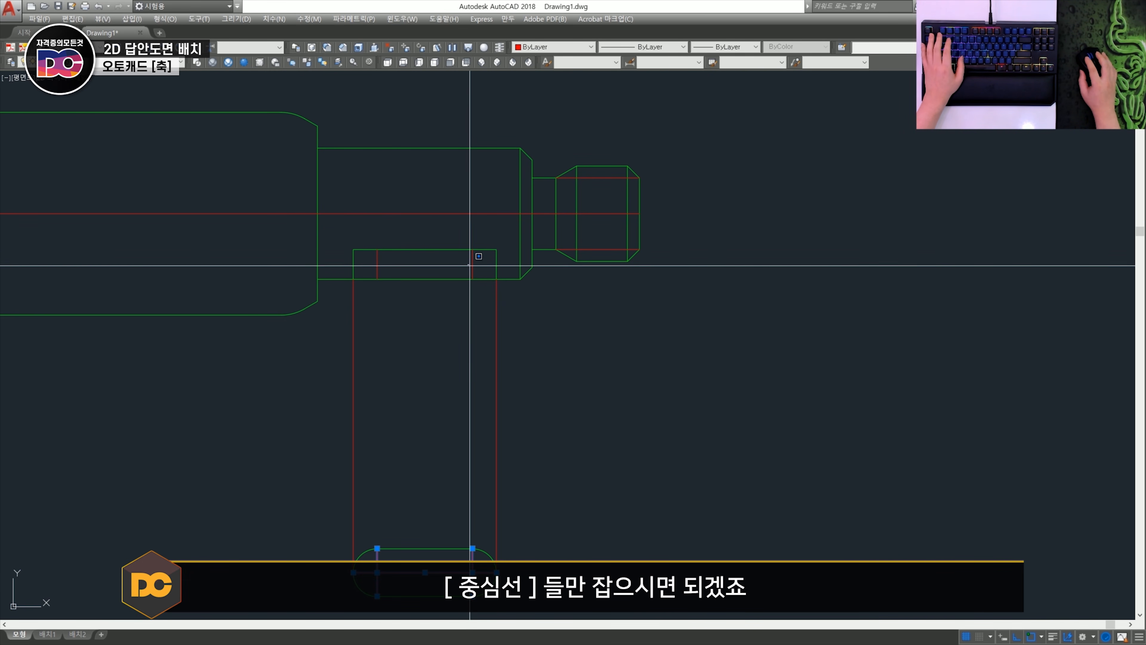
- Assign the centre lines of both keyways, the partial view, the shaft axis and the V-notch to the Center layer
click(376, 258)
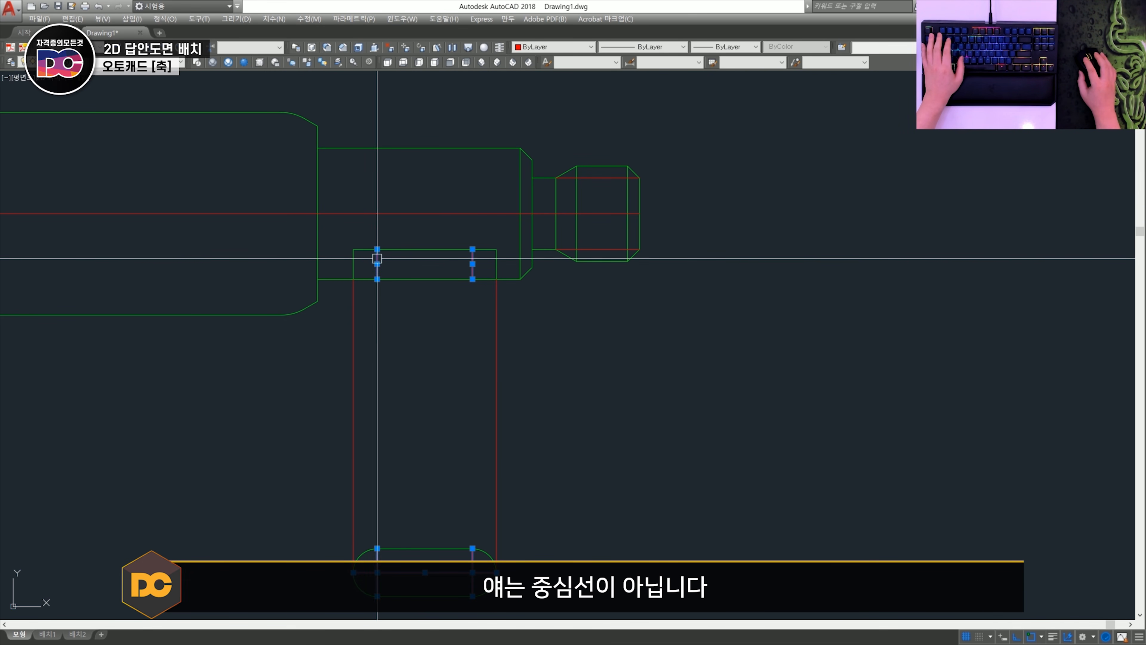
scroll(474, 350, down, 2)
click(412, 308)
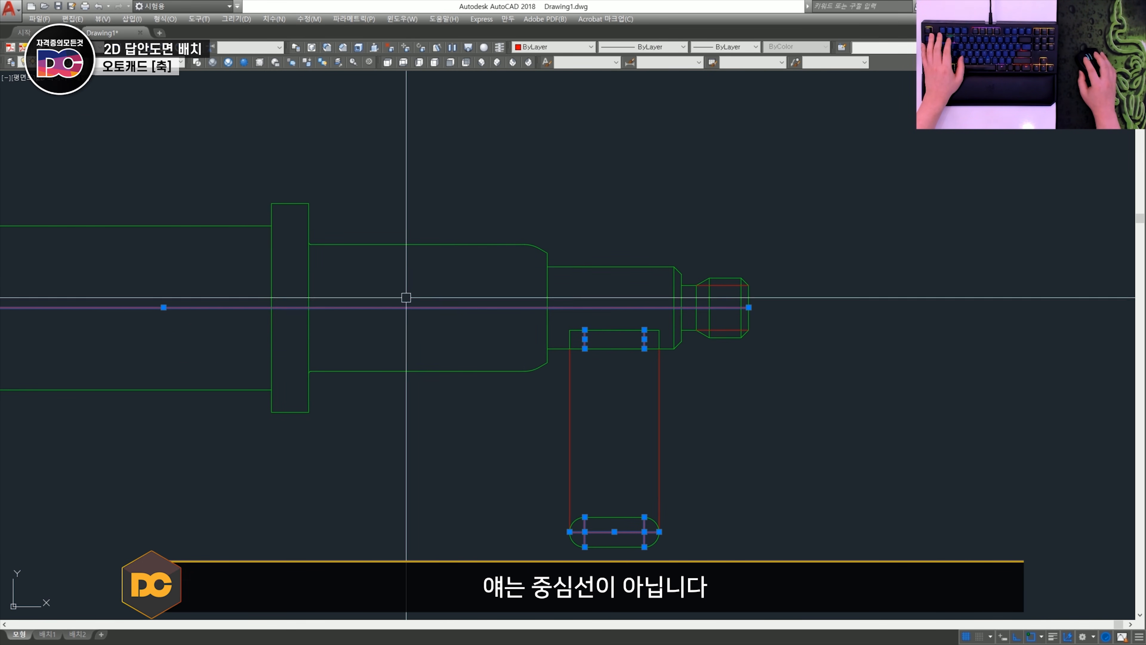
scroll(404, 297, down, 2)
middle_drag(192, 288, 508, 328)
scroll(247, 339, up, 4)
scroll(309, 346, up, 2)
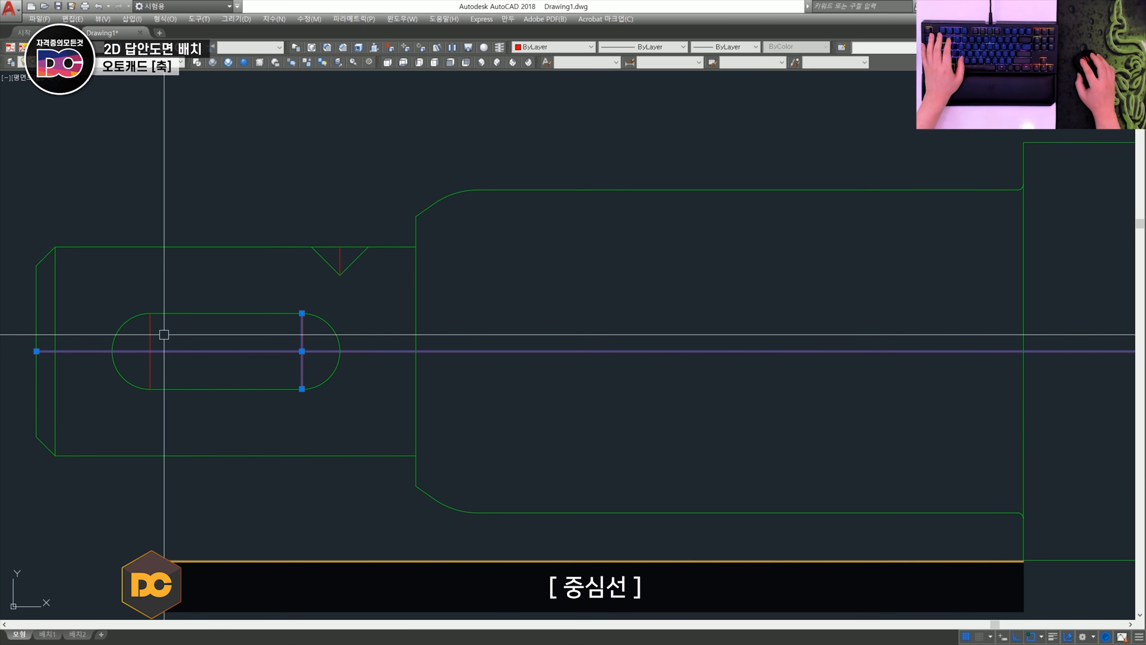
click(339, 258)
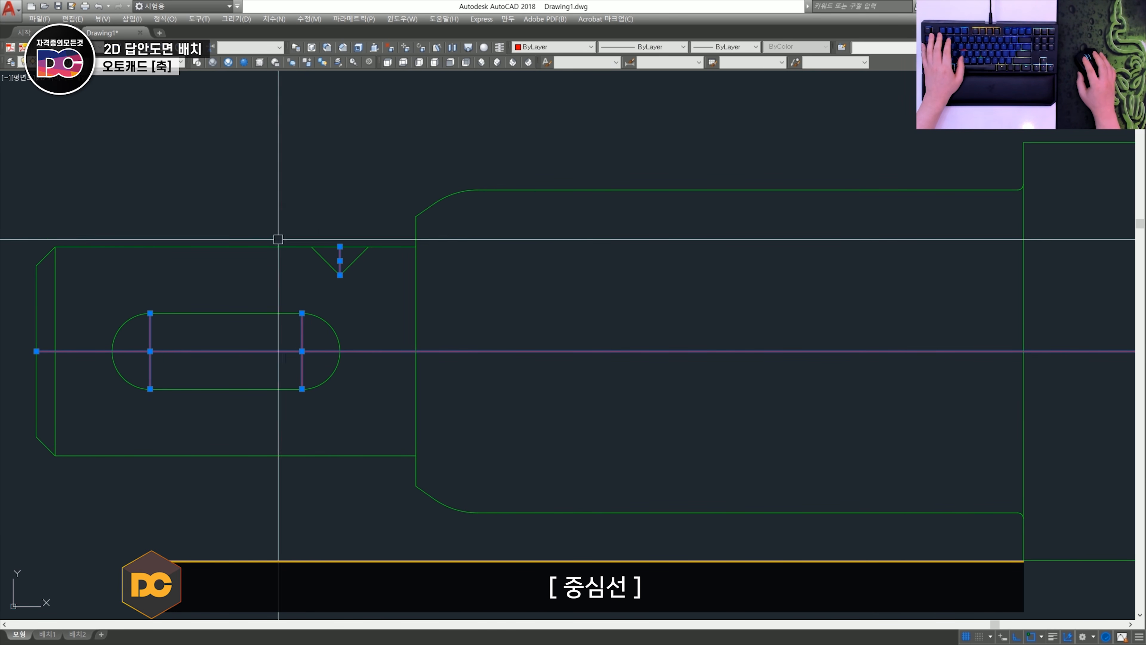
click(101, 63)
click(220, 184)
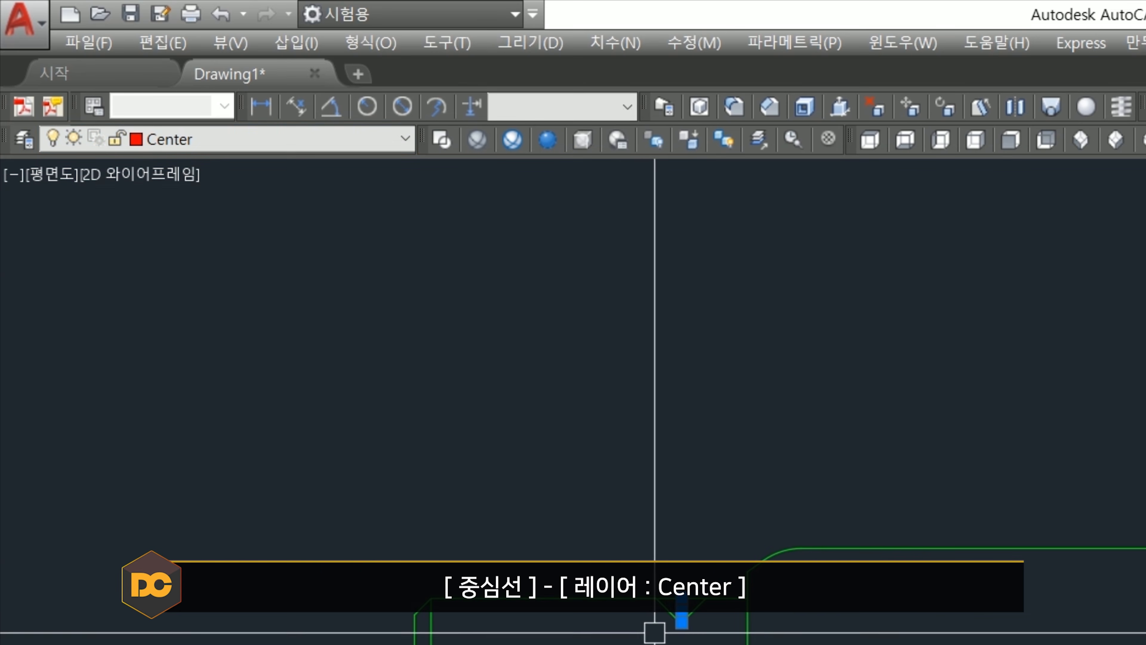
- Lengthen both ends of the vertical centre lines of the left keyway, the V-notch and the sectioned keyway
key(Escape)
scroll(282, 356, up, 4)
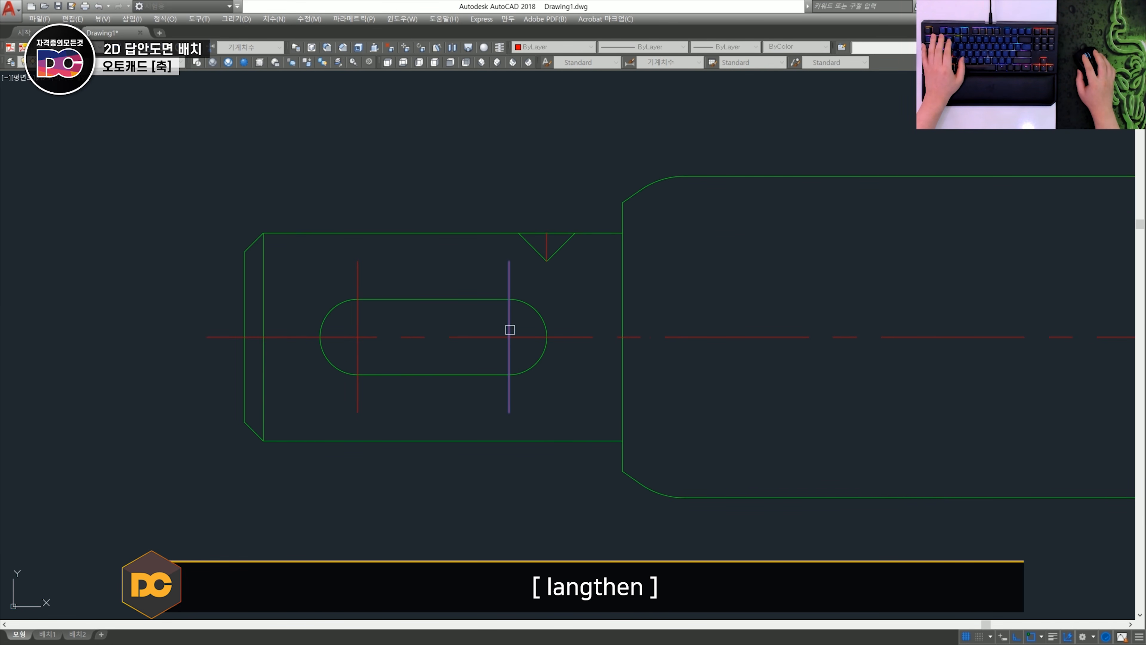
scroll(611, 318, down, 4)
middle_drag(789, 374, 408, 363)
middle_drag(894, 376, 534, 361)
scroll(877, 343, up, 2)
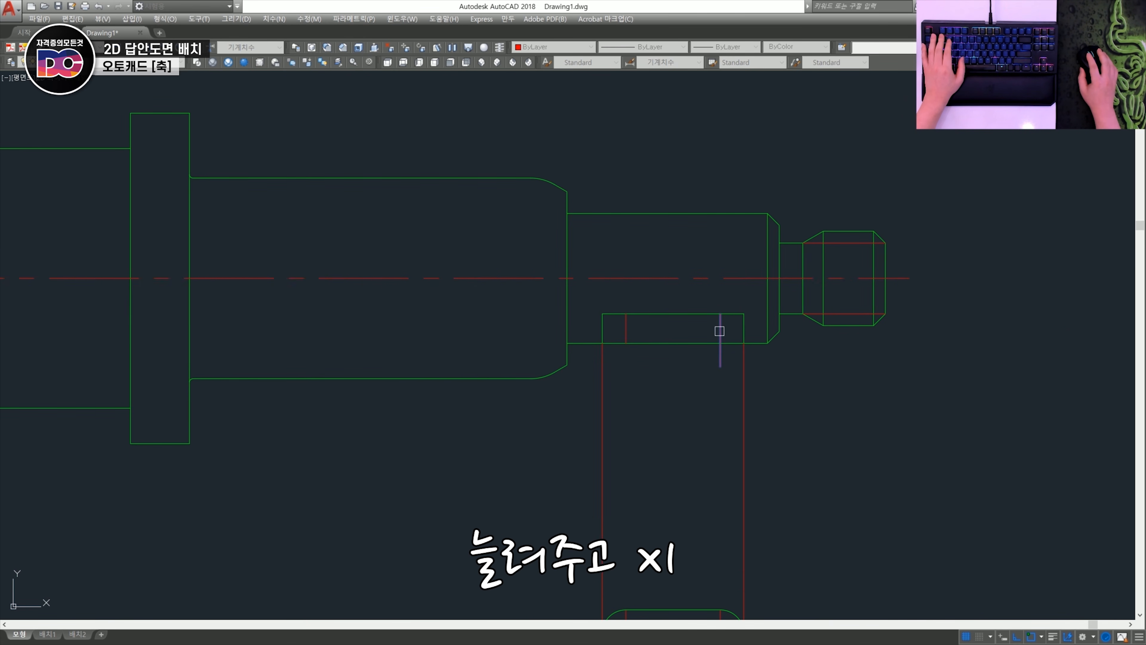
scroll(721, 329, up, 2)
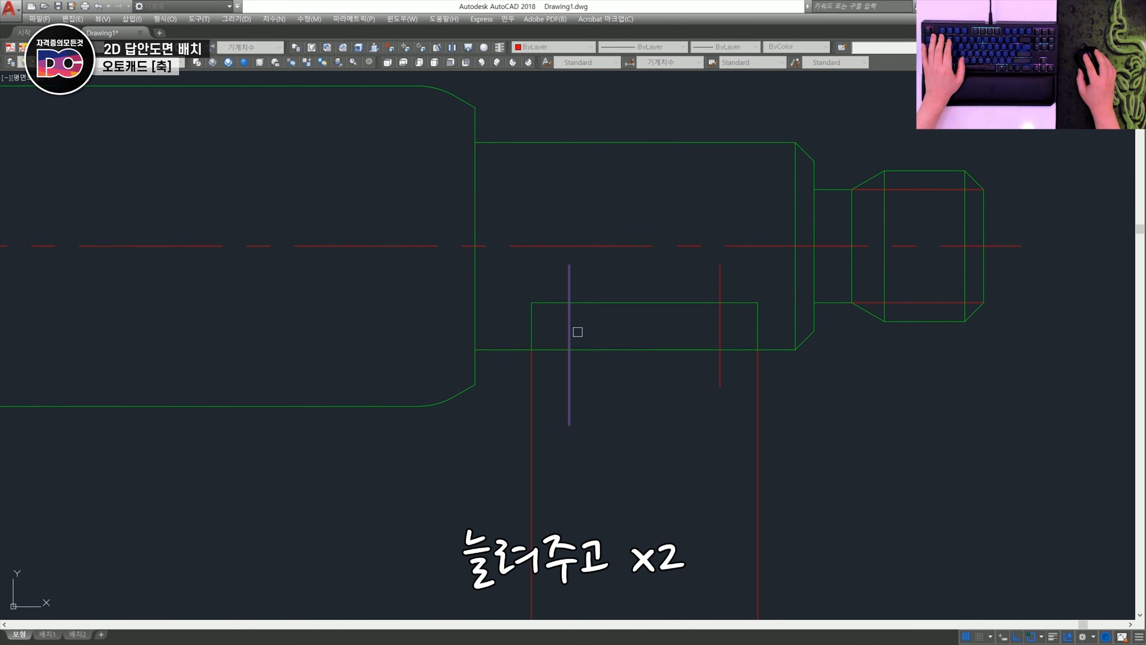
scroll(578, 332, down, 2)
scroll(677, 458, up, 2)
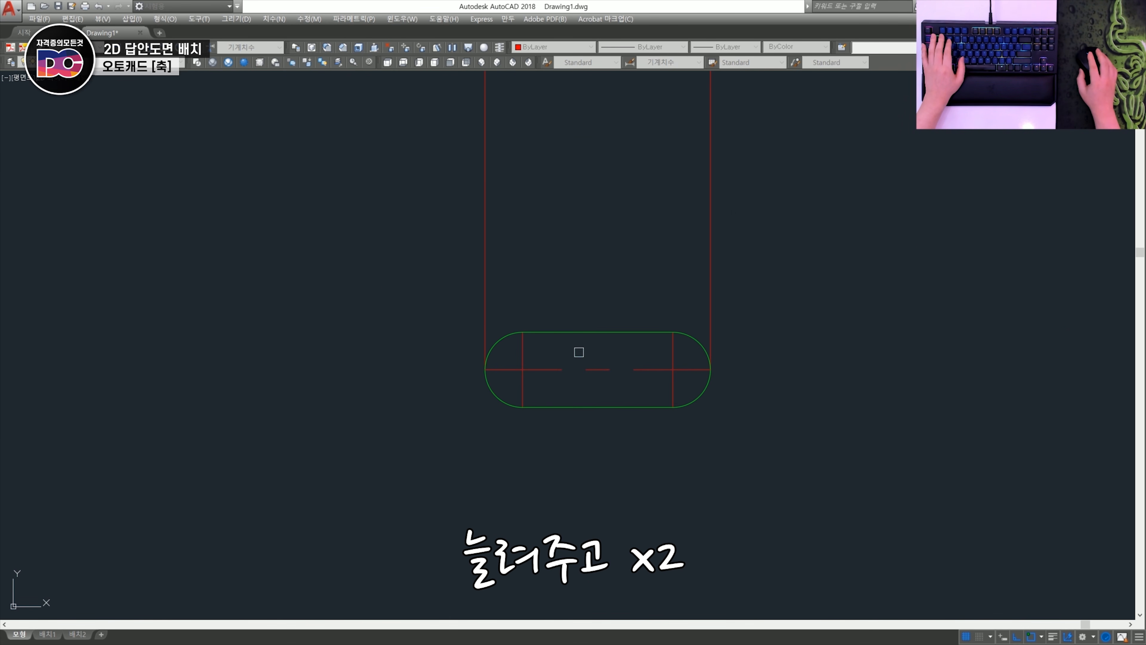
- Lengthen the partial keyway view's two vertical centre lines and its horizontal centre line beyond the slot outline
click(521, 384)
click(534, 368)
click(672, 351)
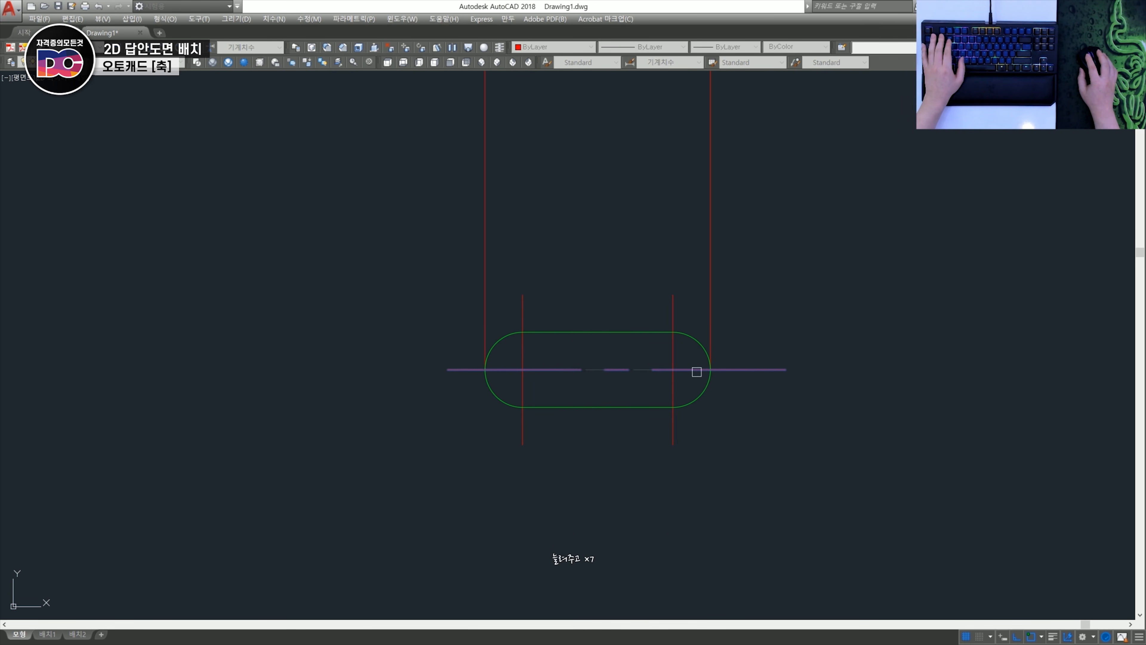
scroll(696, 372, down, 4)
scroll(695, 338, up, 2)
- Set the linetype scale of the sectioned keyway's two vertical centre lines to 0.5
mouse_move(673, 312)
middle_down()
mouse_move(653, 282)
mouse_move(589, 389)
middle_up()
scroll(601, 323, up, 2)
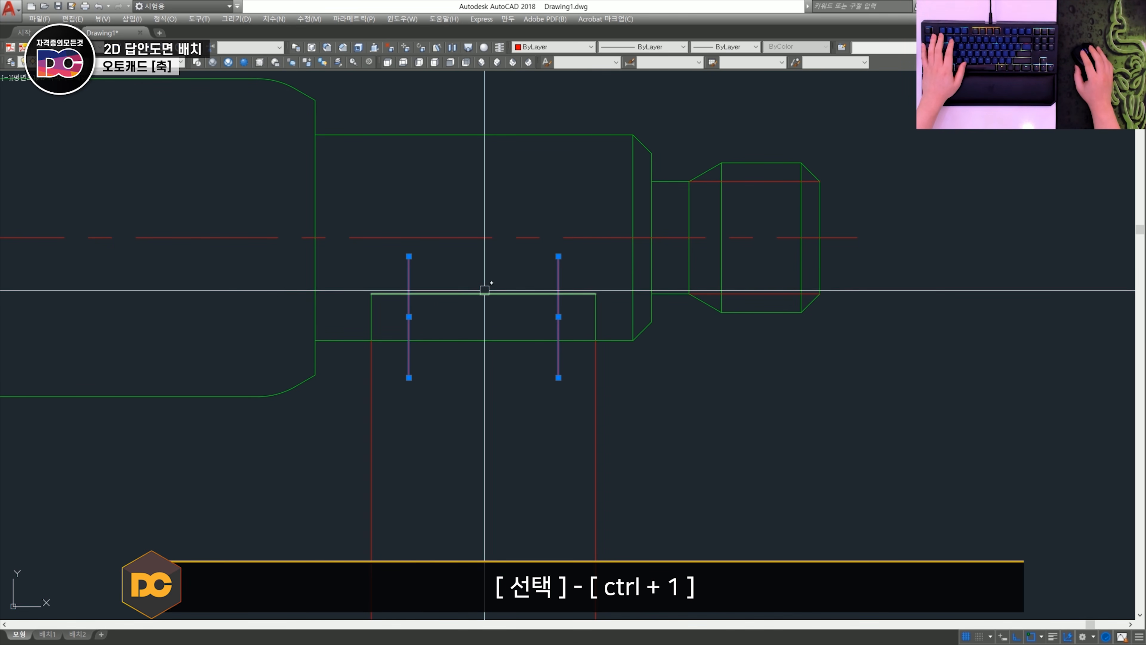
key(ctrl+1)
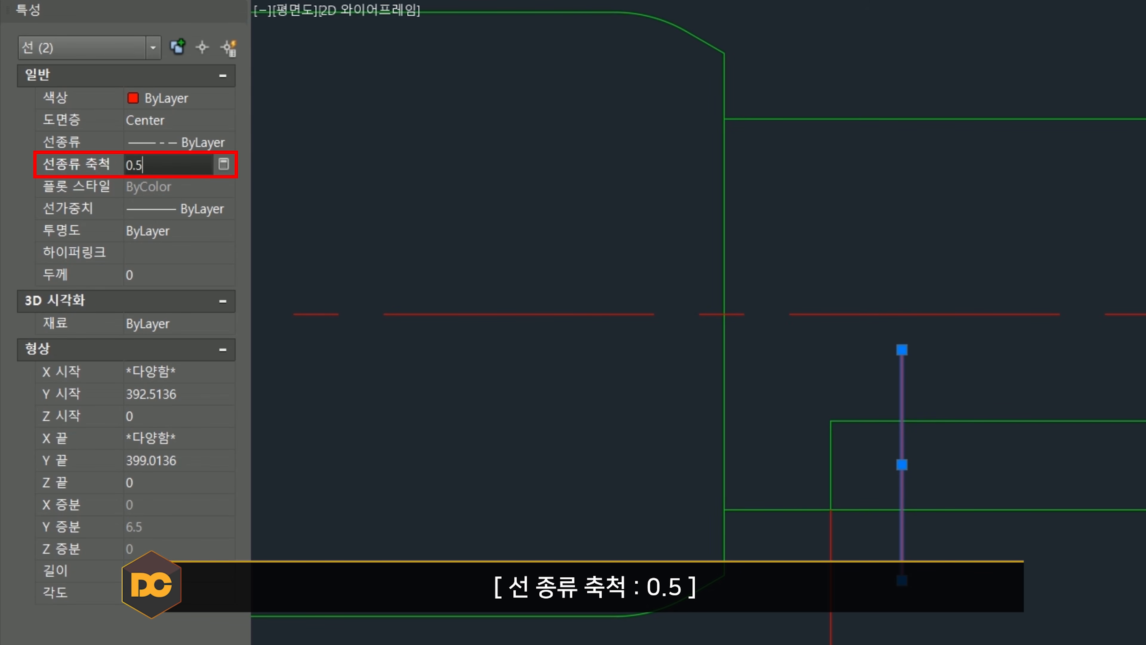
key(Return)
key(Escape)
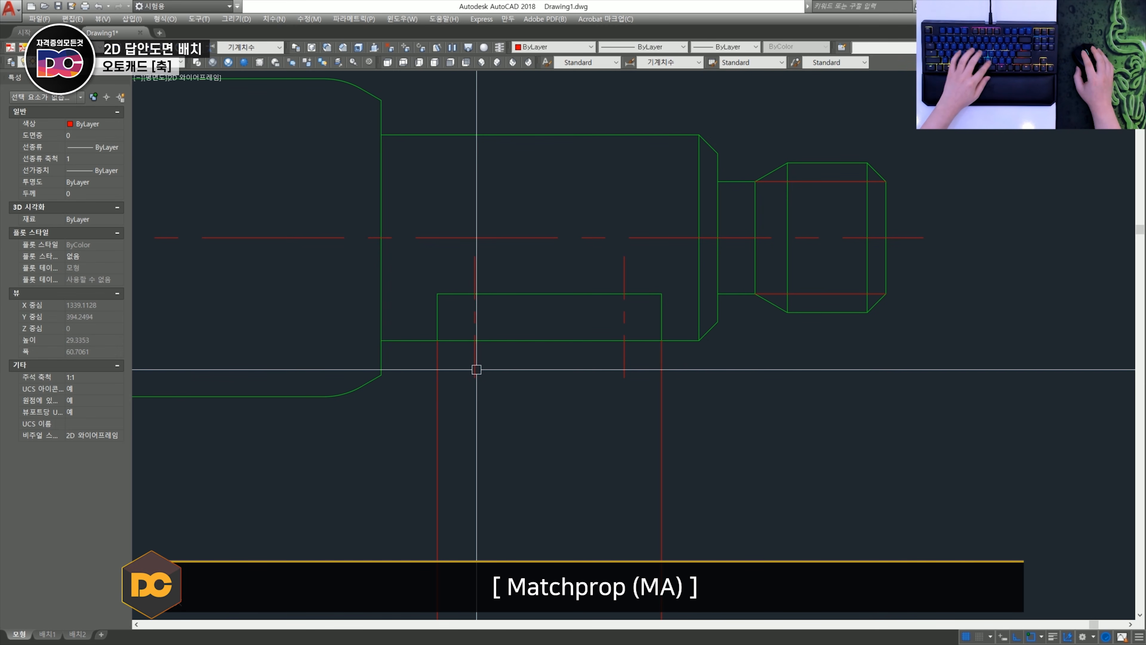
- Match the sectioned keyway's centre line properties onto the vertical centre lines of the partial view, the left keyway and the V-notch
text(ma)
key(Return)
scroll(478, 368, down, 5)
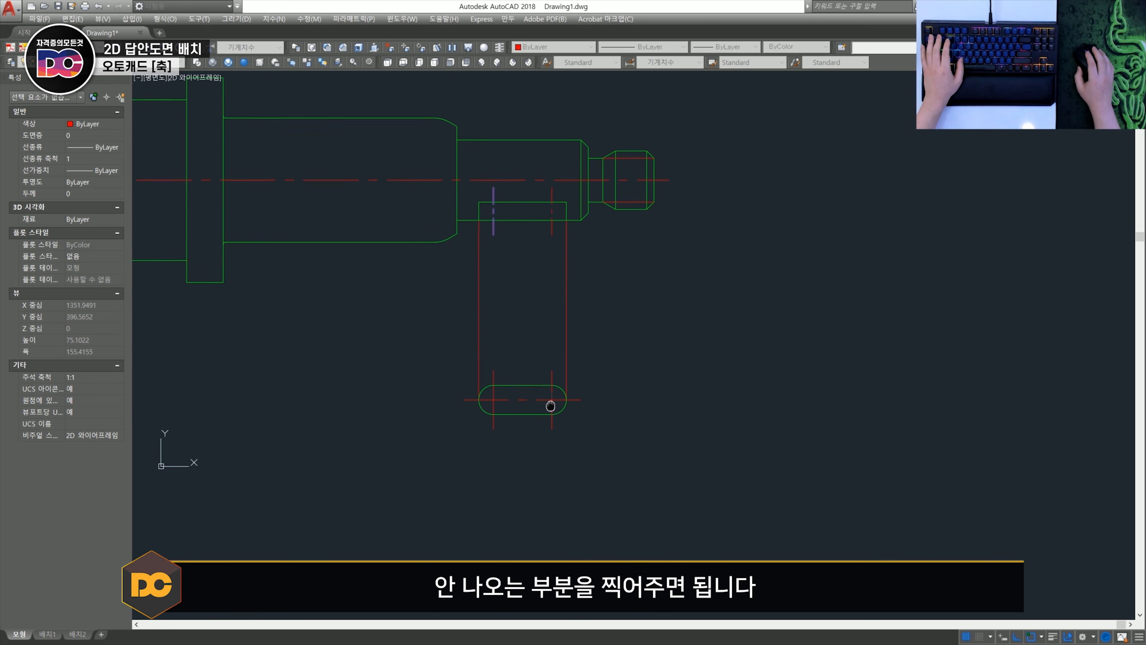
scroll(499, 386, up, 3)
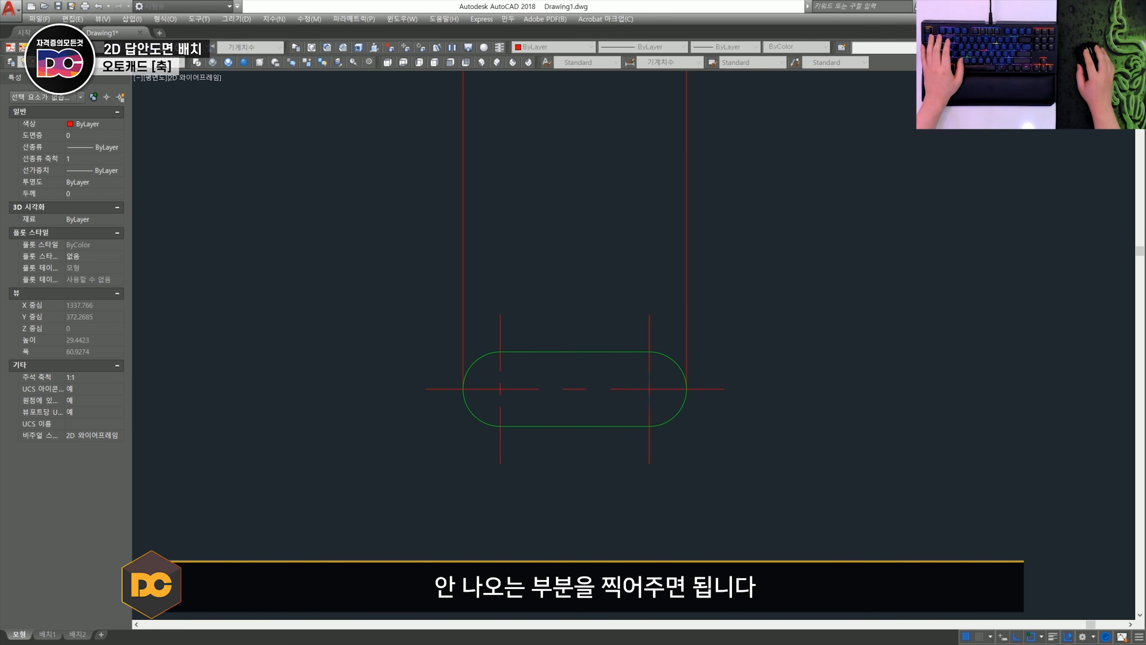
scroll(650, 329, down, 2)
middle_drag(364, 278, 711, 480)
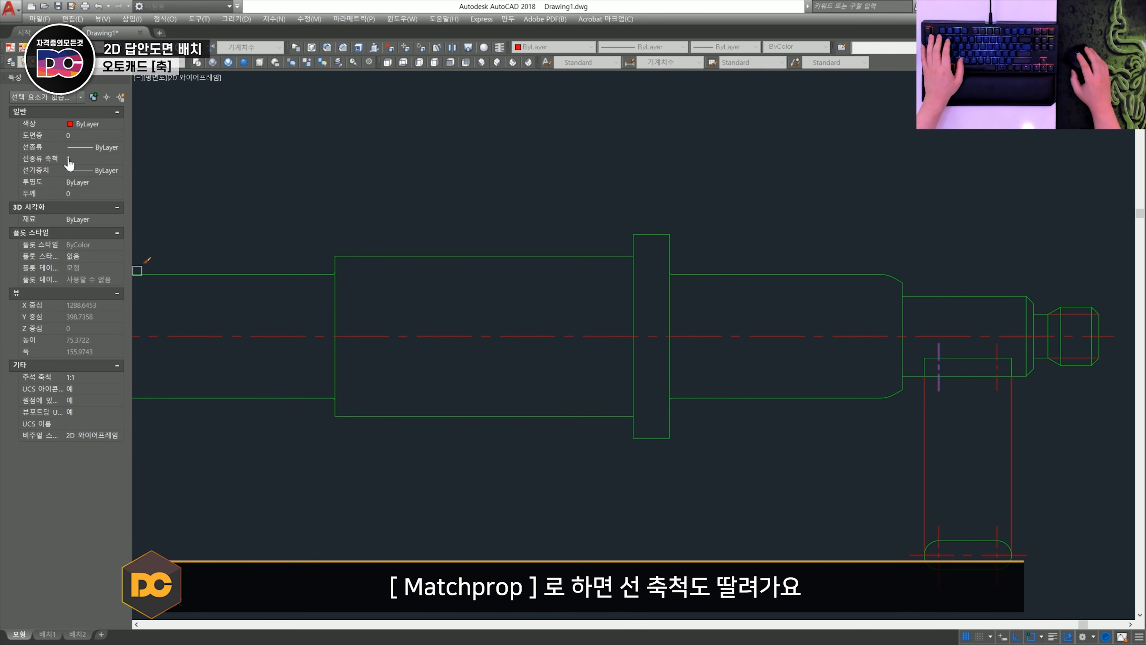
middle_drag(182, 329, 550, 345)
scroll(397, 344, up, 3)
key(Escape)
- Set the linetype scale of the V-notch's centre line to 0.3
click(578, 235)
click(524, 217)
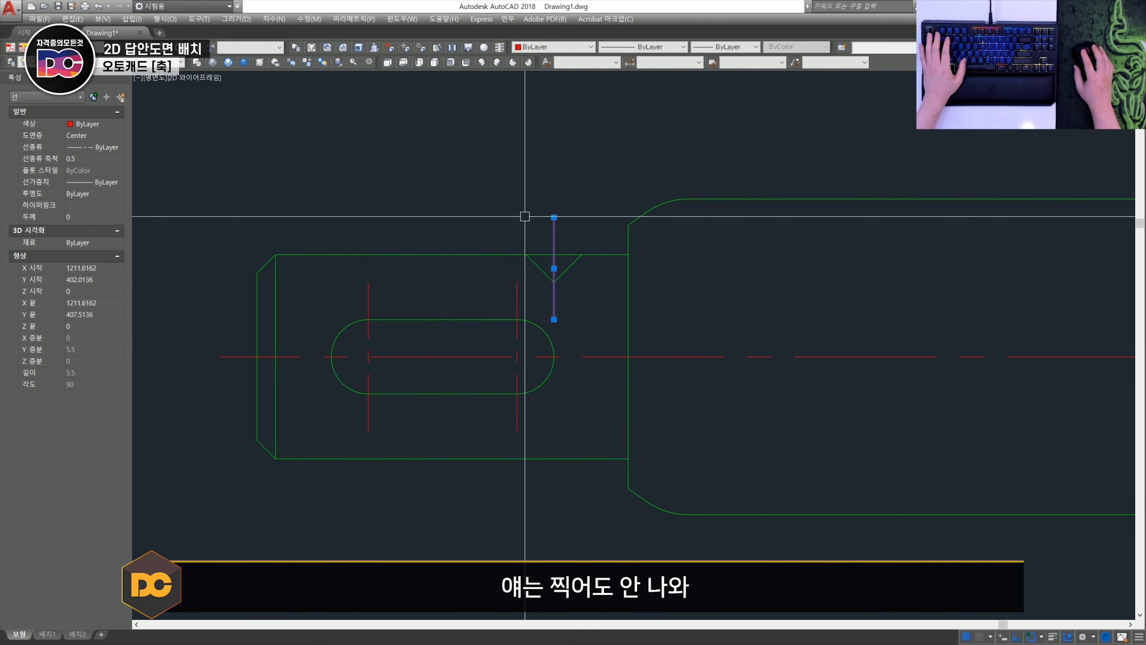
click(92, 158)
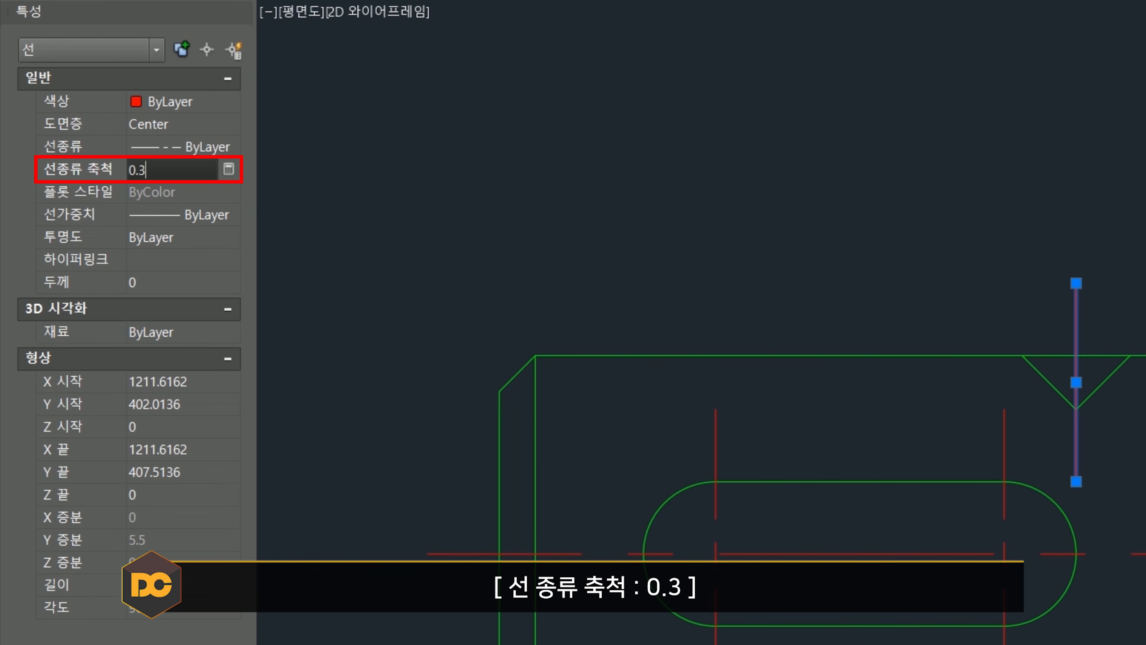
key(Escape)
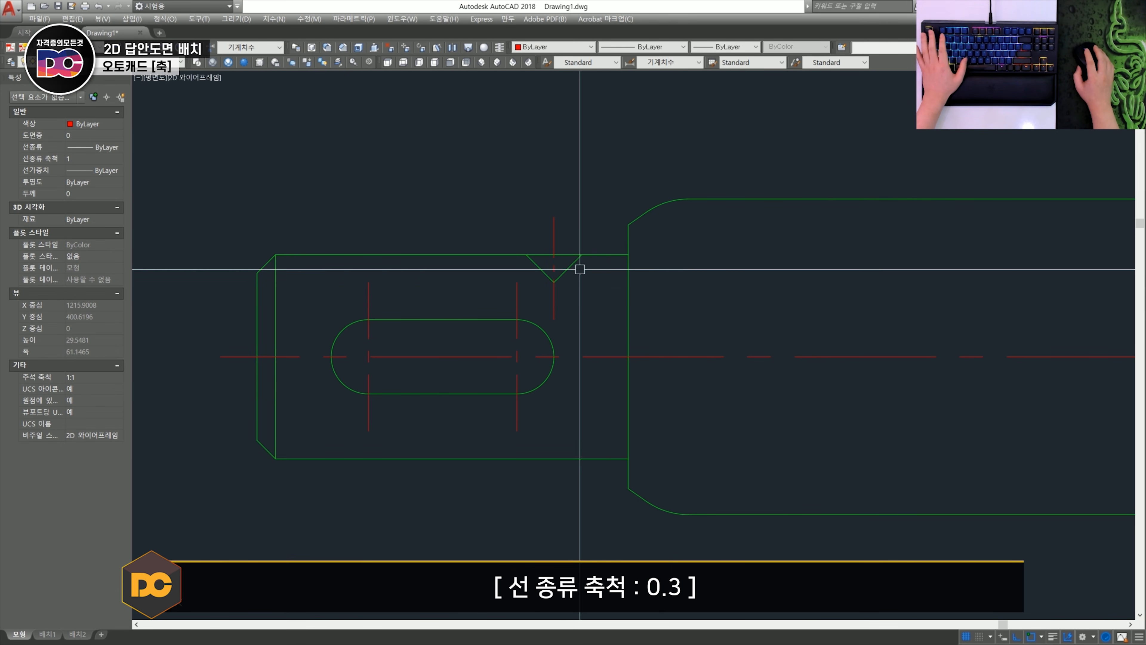
- Draw a freehand spline break line around the V-notch and trim its ends at the shaft's upper edge
scroll(1027, 355, down, 2)
scroll(302, 217, down, 5)
scroll(312, 290, up, 5)
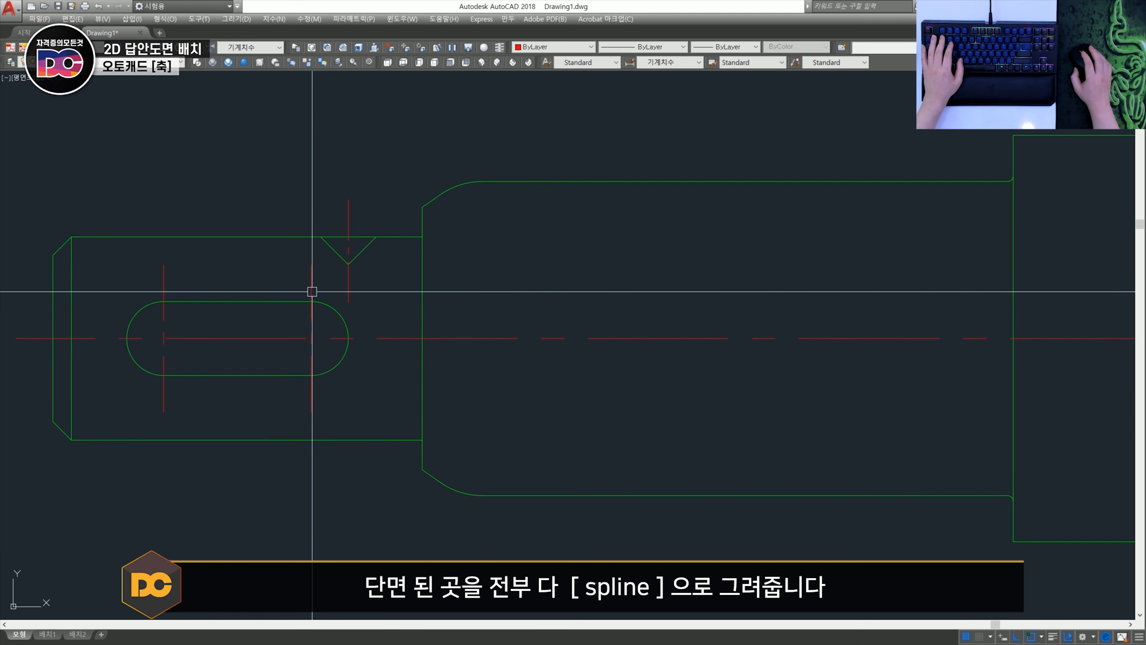
text(spl)
key(space)
click(266, 180)
key(F8)
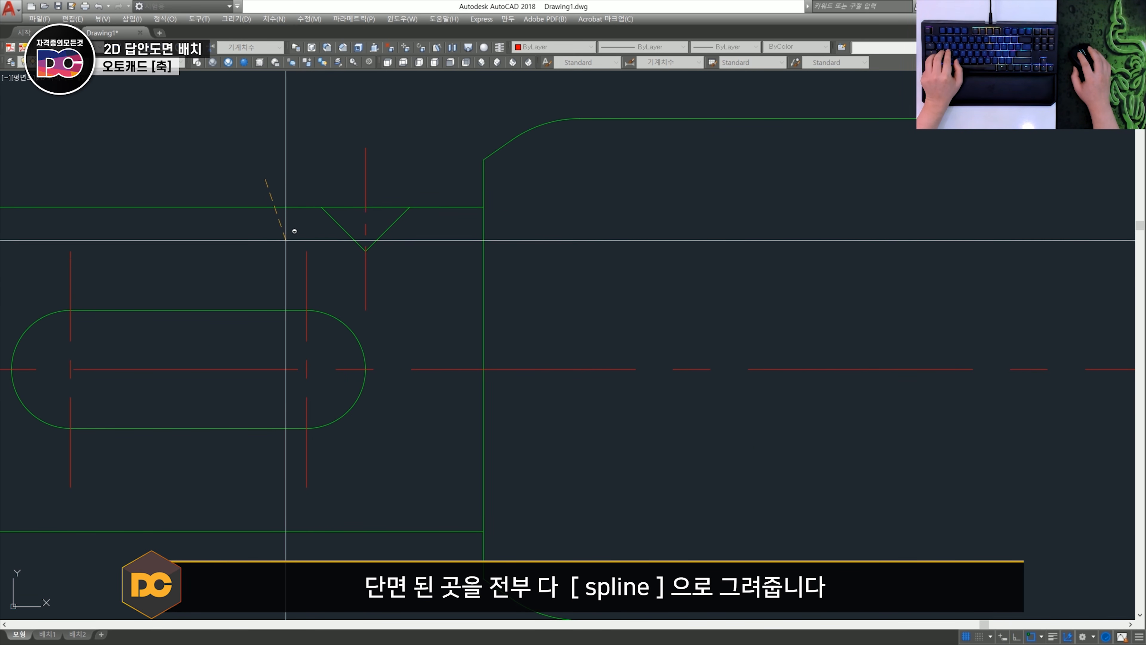
shift+click(404, 289)
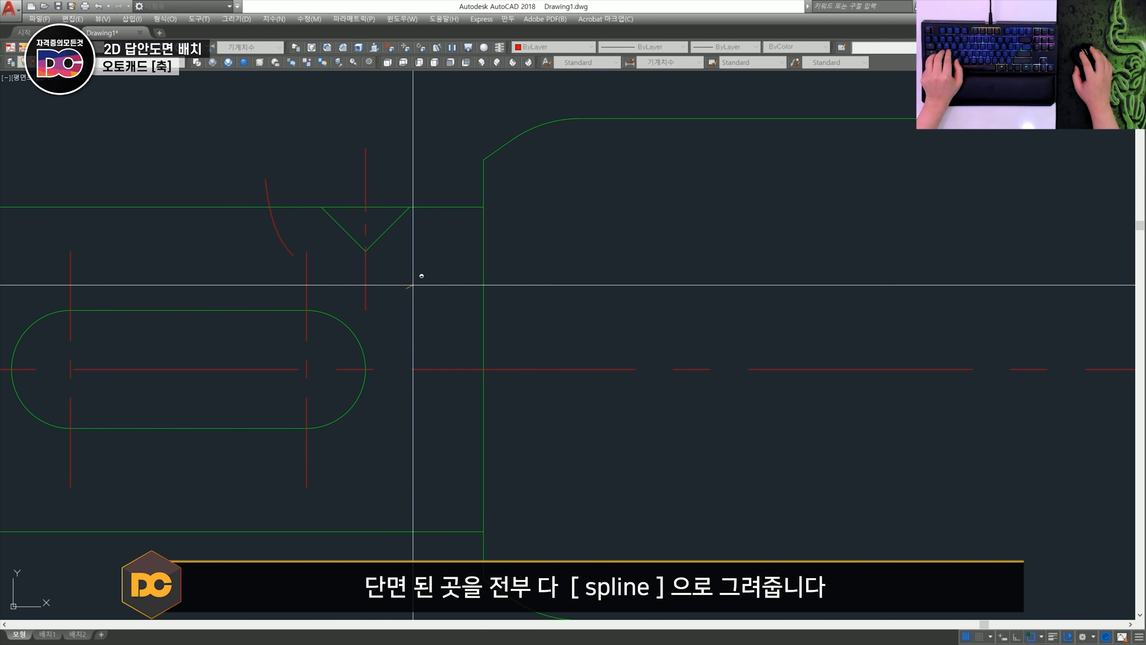
shift+click(456, 175)
key(space)
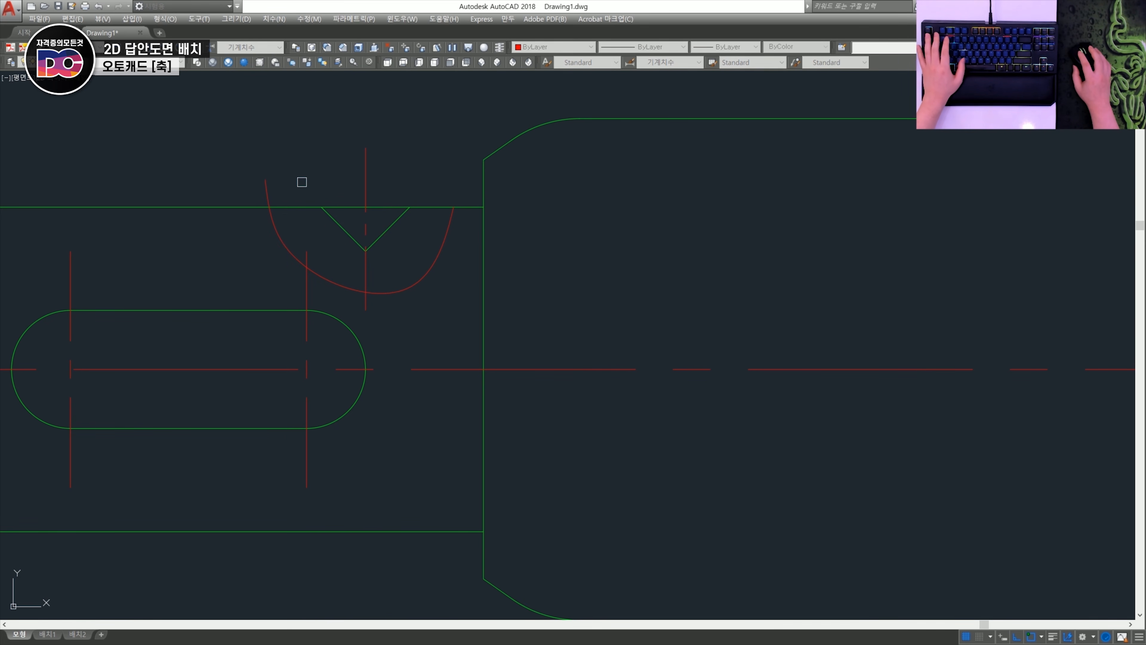
key(Escape)
- Draw a wavy spline break line over the sectioned keyway, starting and ending below the shaft's lower edge
scroll(265, 198, down, 6)
middle_drag(998, 323, 468, 324)
middle_drag(612, 240, 481, 254)
scroll(482, 254, up, 6)
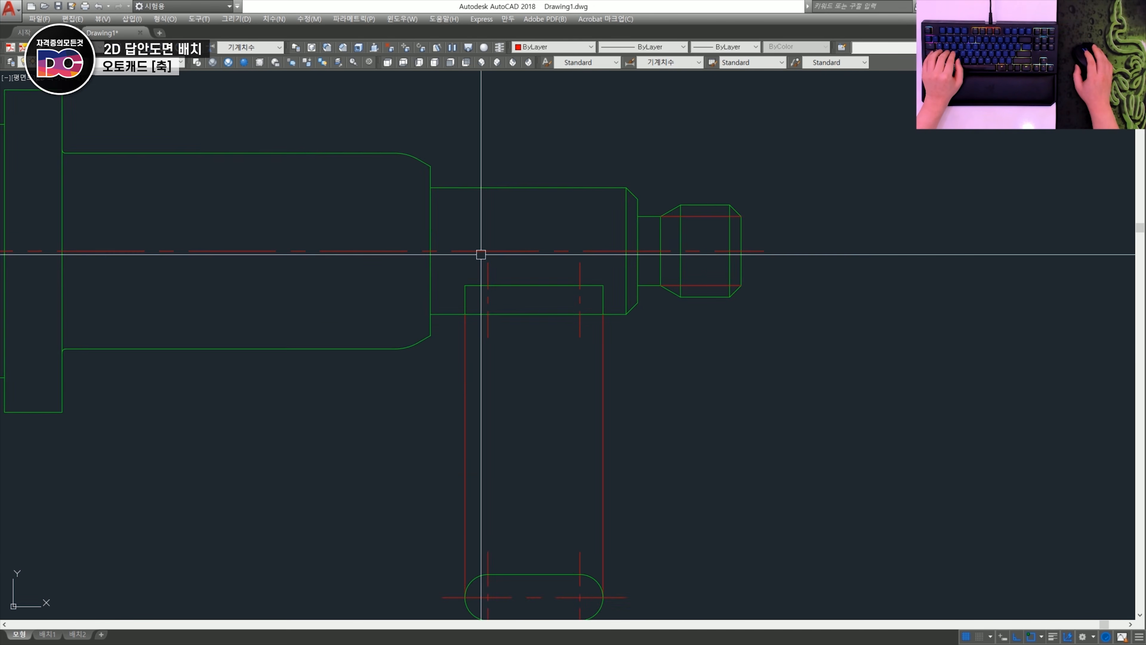
text(spl)
key(space)
click(365, 428)
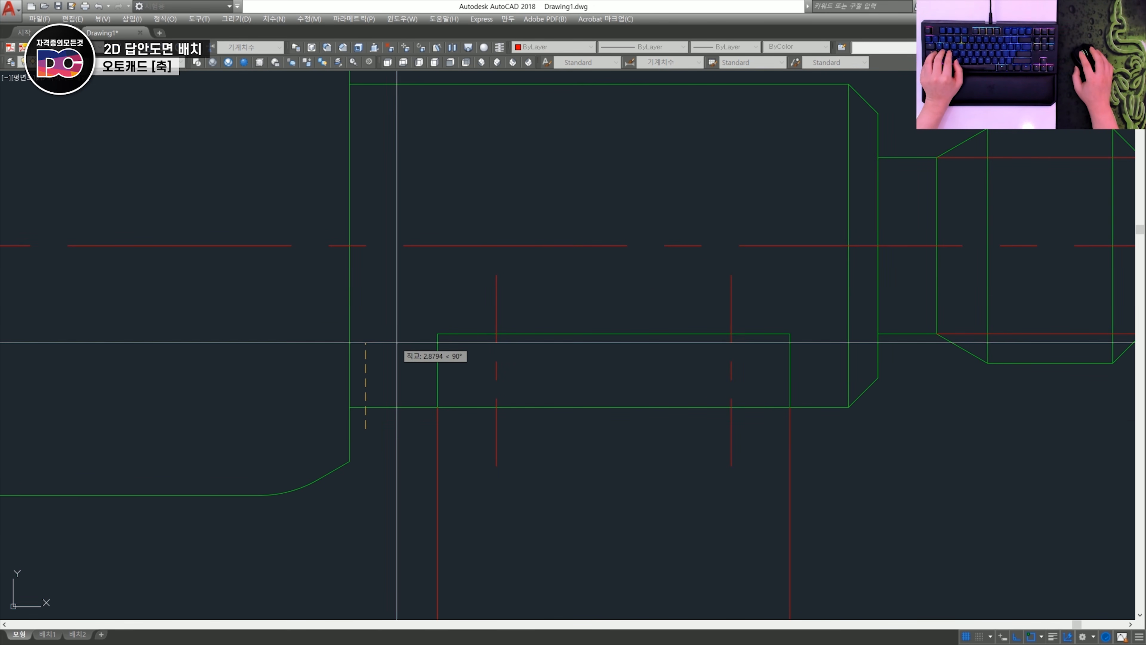
shift+click(414, 293)
click(603, 270)
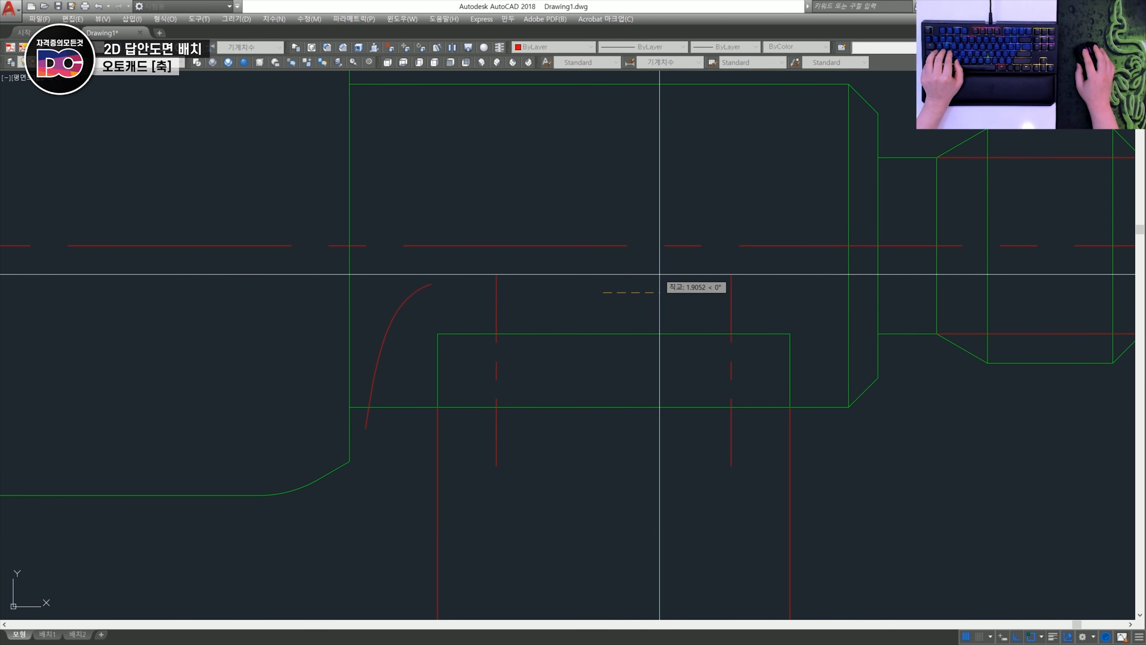
shift+click(777, 269)
shift+click(832, 338)
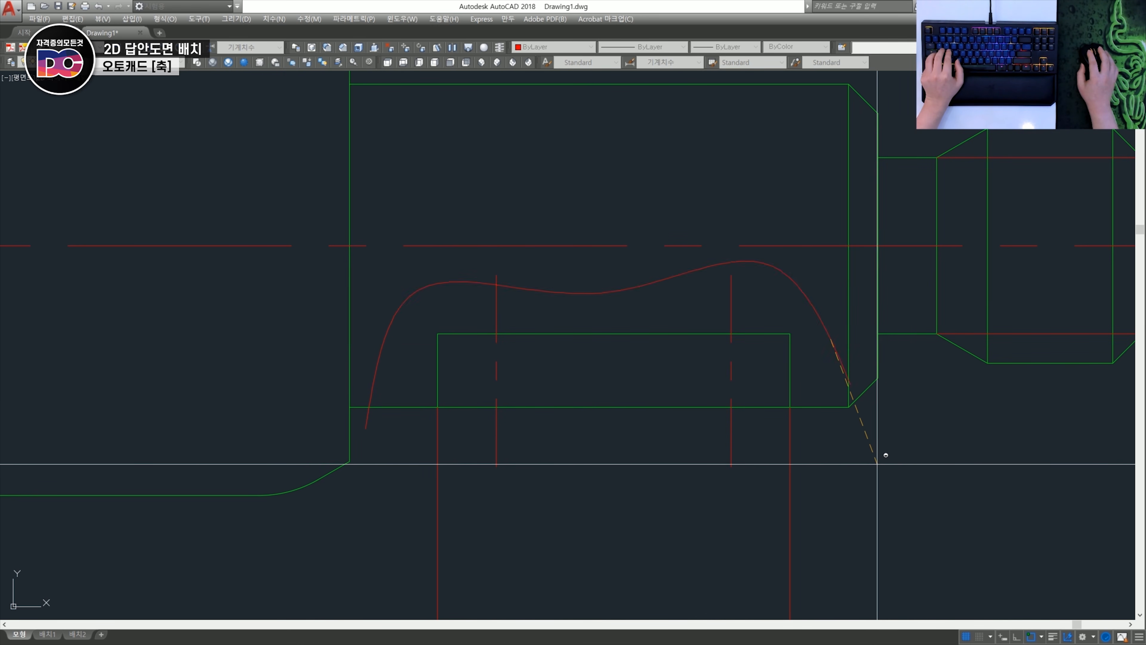
shift+click(922, 452)
key(space)
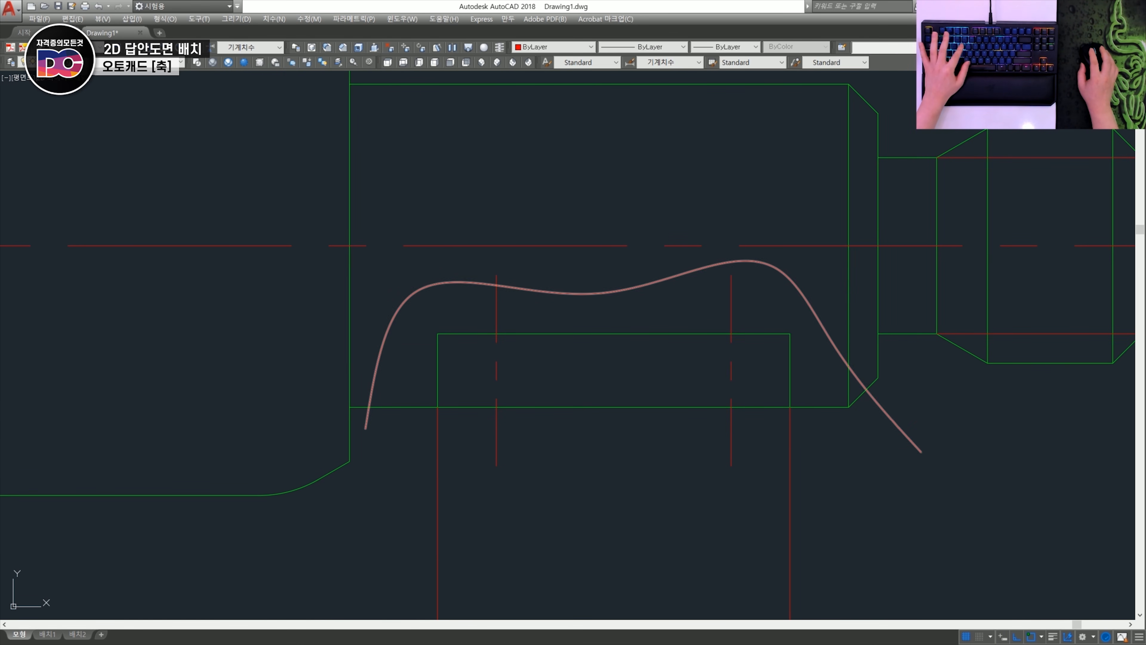
- Trim the keyway break line's ends outside the shaft outline and the chamfer line's portion below the spline
scroll(835, 403, up, 1)
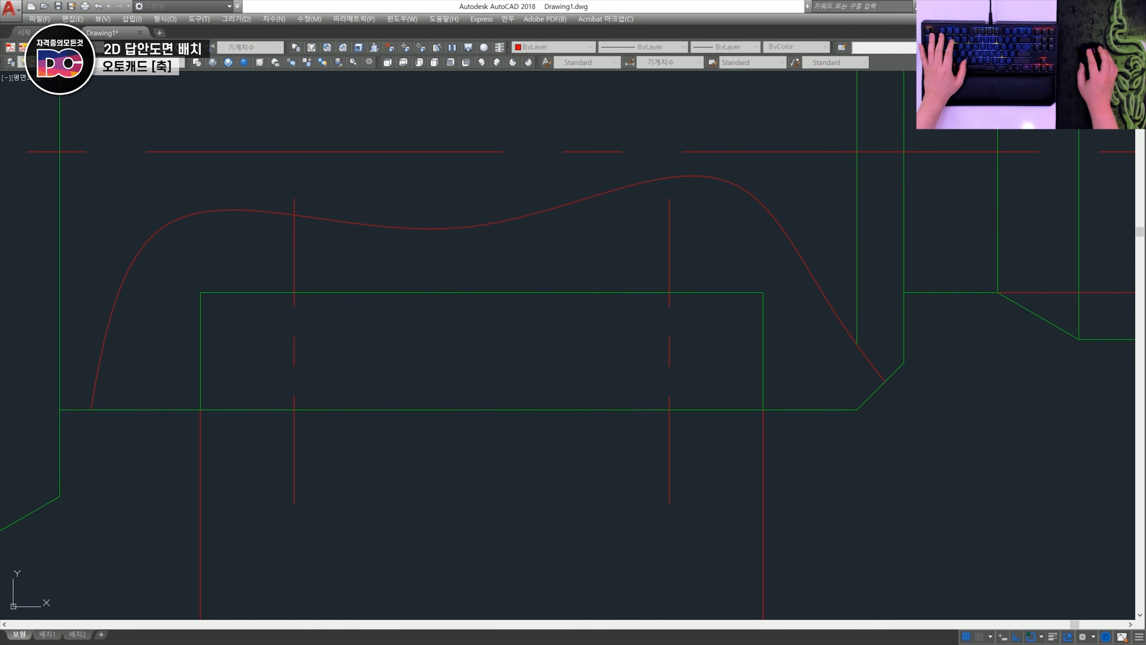
click(856, 390)
scroll(855, 390, down, 3)
middle_drag(215, 361, 691, 384)
scroll(451, 366, down, 2)
middle_drag(327, 352, 485, 351)
scroll(361, 357, up, 5)
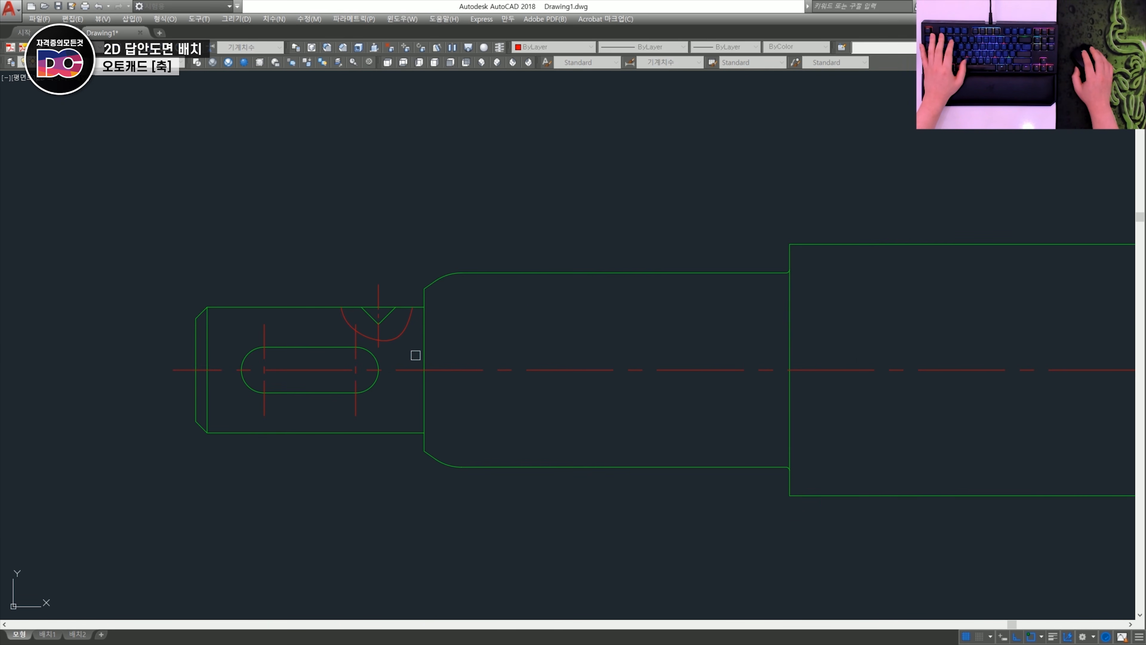
scroll(313, 299, down, 6)
key(Escape)
- Start a user-defined hatch at 45 degrees with spacing 3 and pick the area between the break line and the sectioned keyway
middle_drag(861, 351, 581, 365)
scroll(580, 366, up, 2)
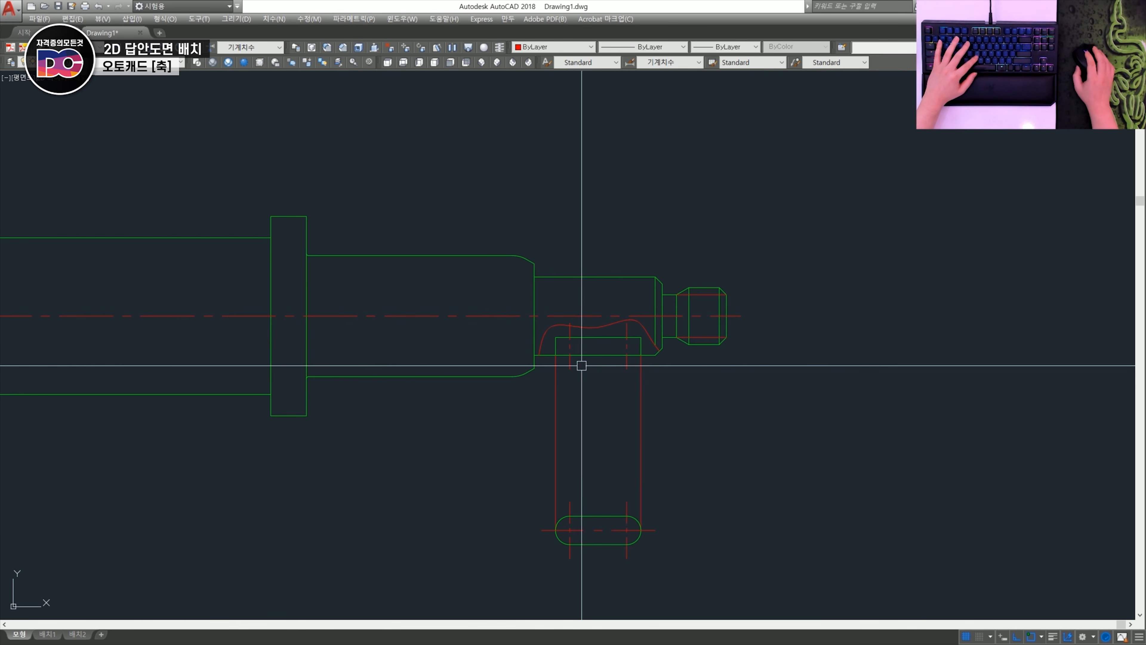
text(h)
key(space)
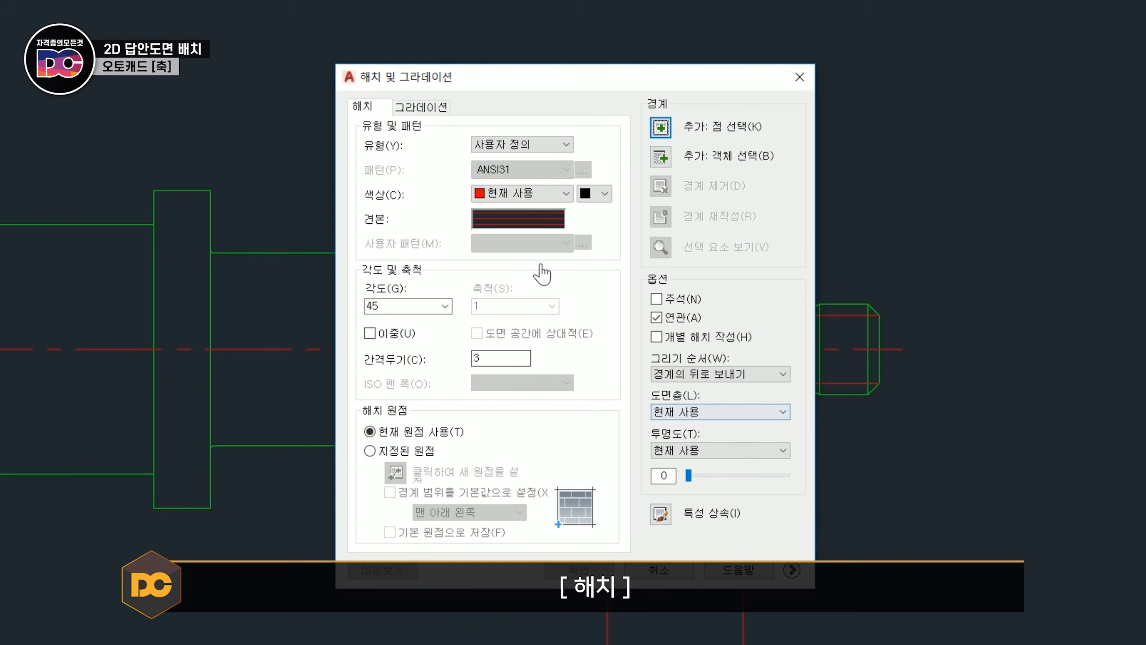
click(664, 133)
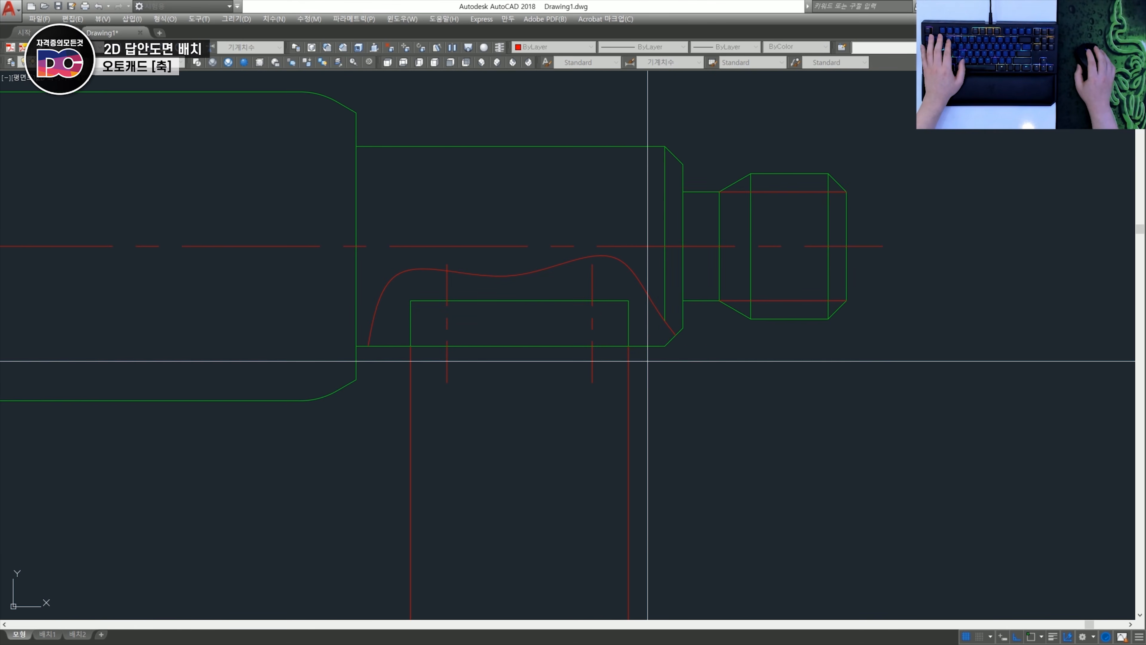
click(645, 307)
scroll(410, 318, down, 5)
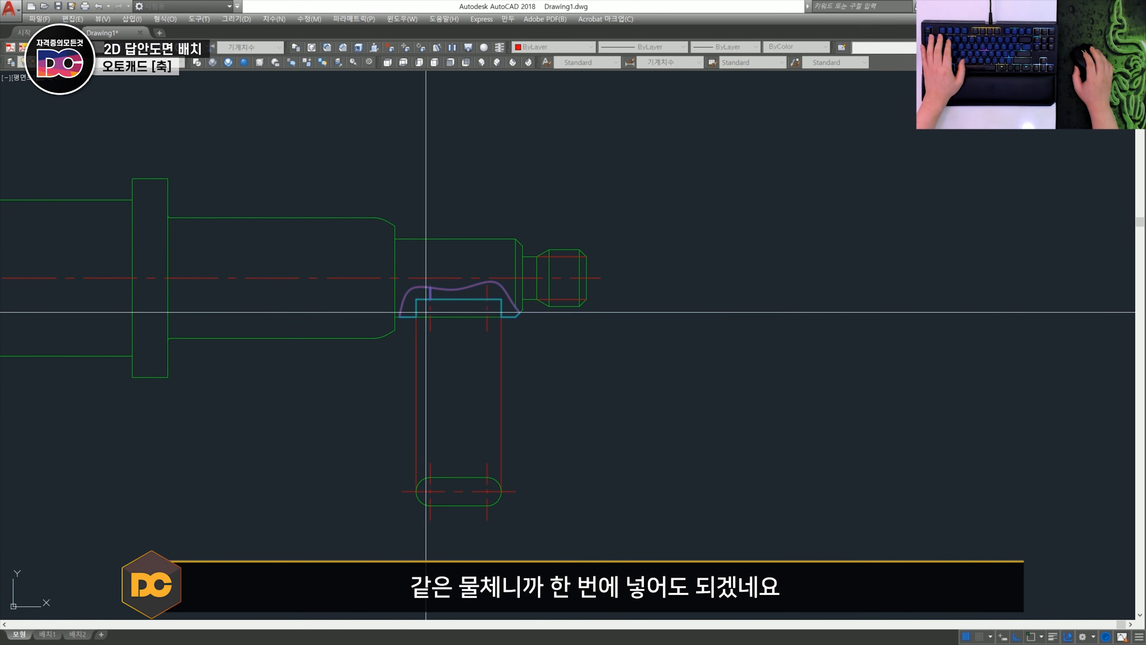
- Add the area around the V-notch inside its break line to the hatch and create the hatch
scroll(318, 324, up, 3)
middle_drag(203, 289, 590, 329)
scroll(368, 323, up, 3)
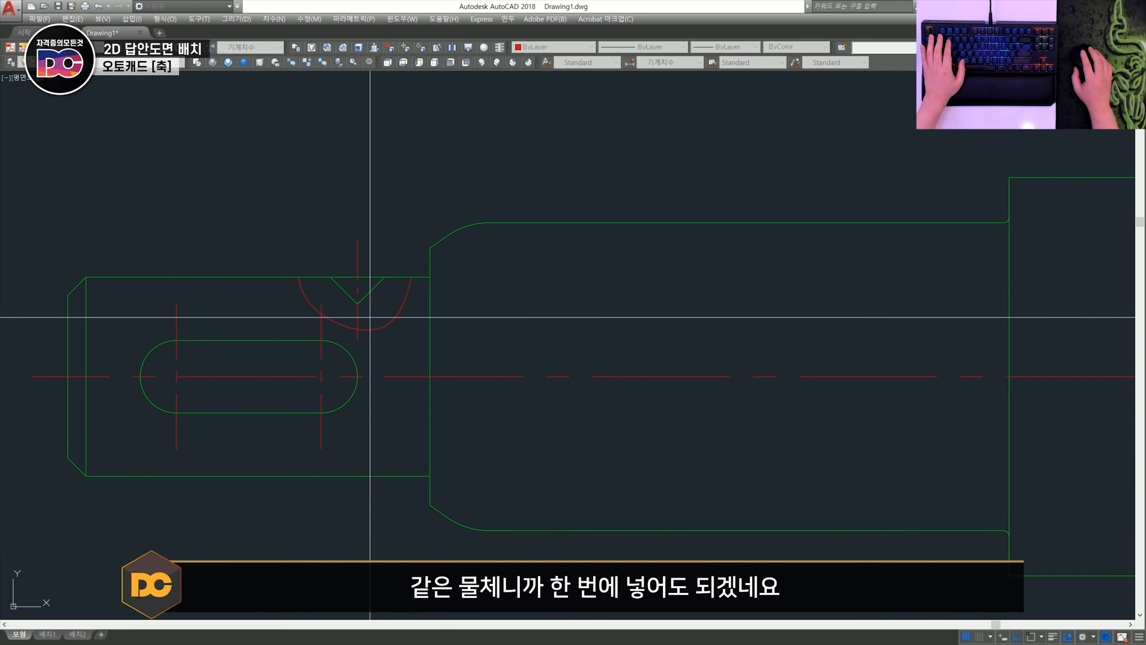
click(386, 312)
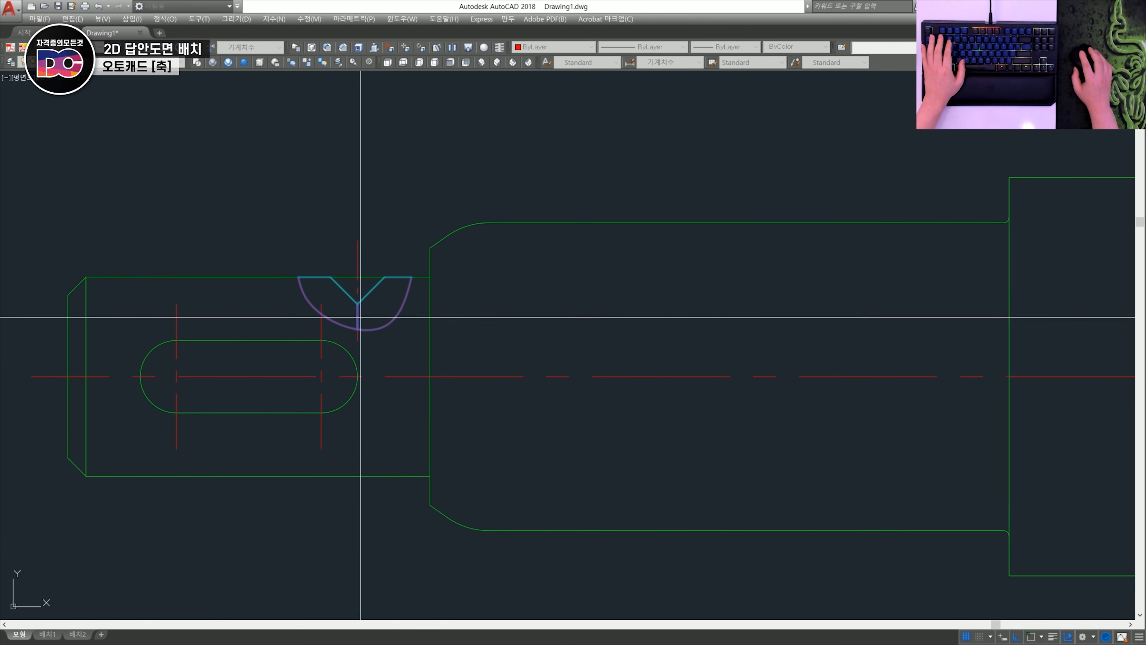
scroll(358, 307, down, 4)
key(Return)
click(553, 456)
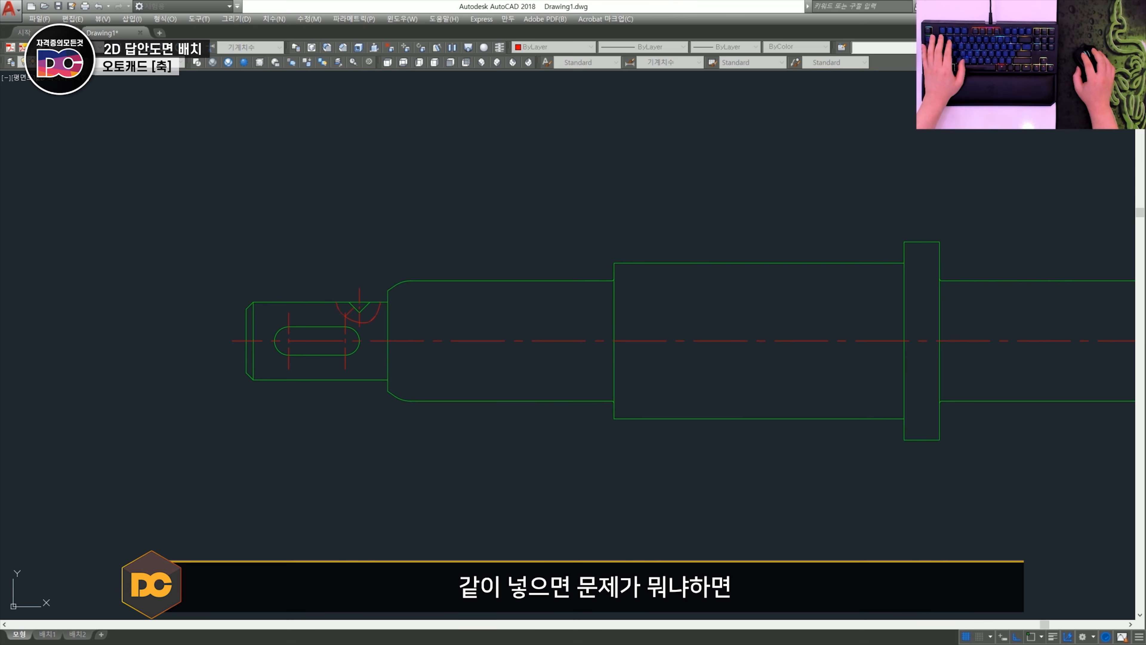
- Edit the section hatch and reduce its line spacing
scroll(767, 322, up, 3)
mouse_move(857, 375)
middle_down()
mouse_move(347, 321)
mouse_move(432, 313)
mouse_move(983, 364)
middle_up()
scroll(767, 322, down, 3)
scroll(461, 319, up, 4)
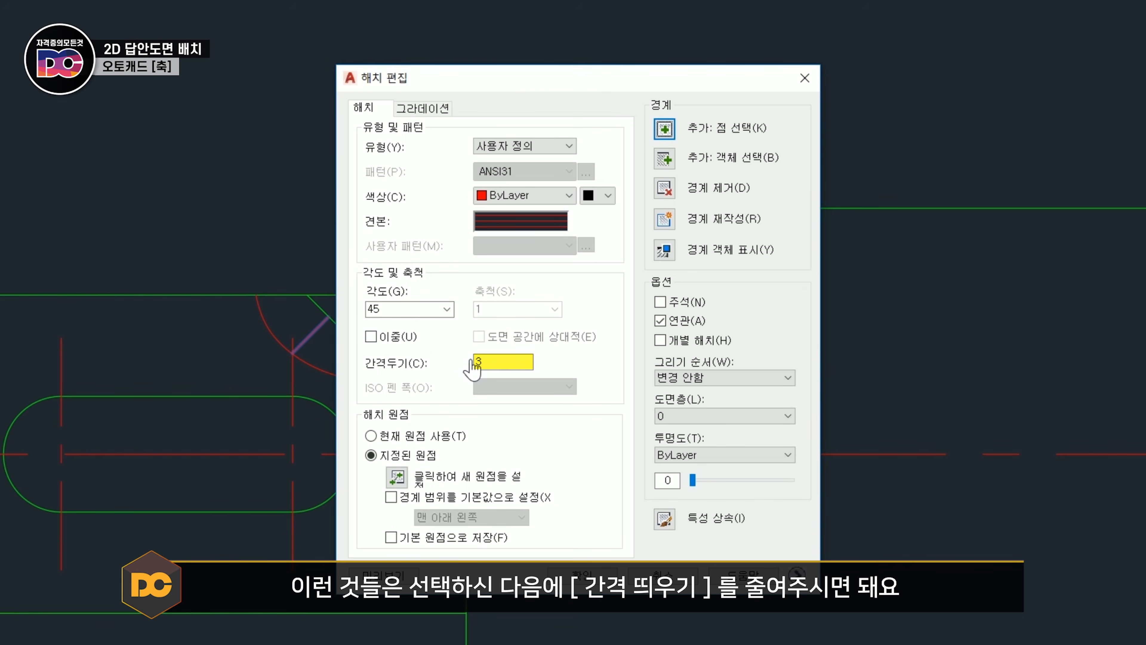
drag(505, 362, 400, 367)
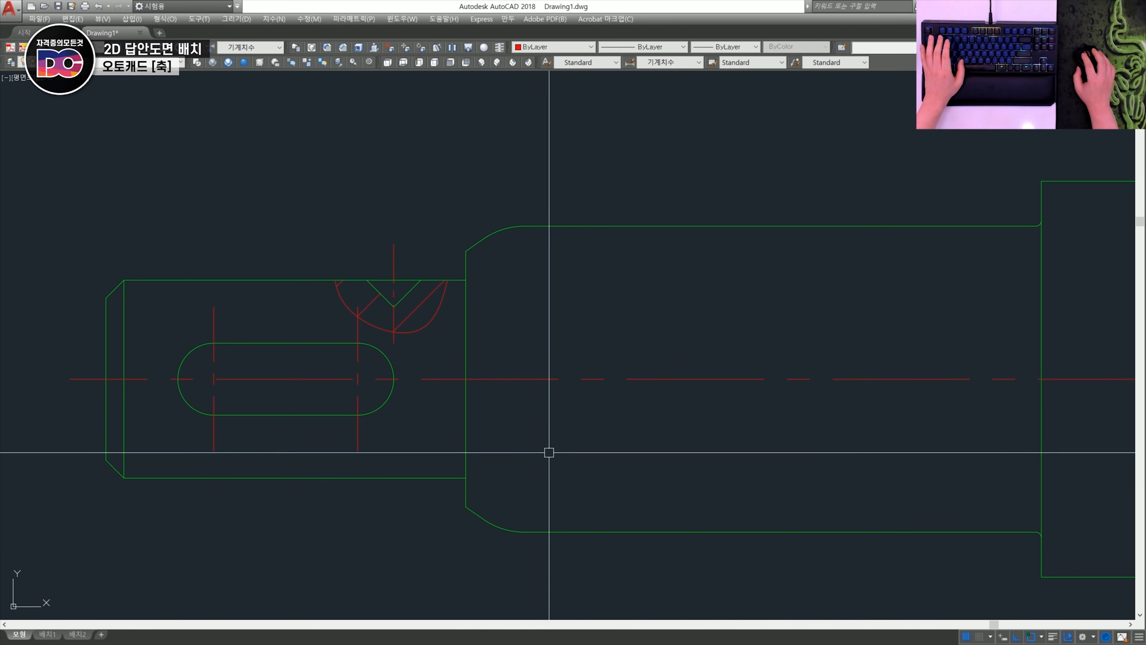
scroll(410, 337, down, 3)
scroll(661, 383, up, 4)
middle_drag(661, 384, 498, 391)
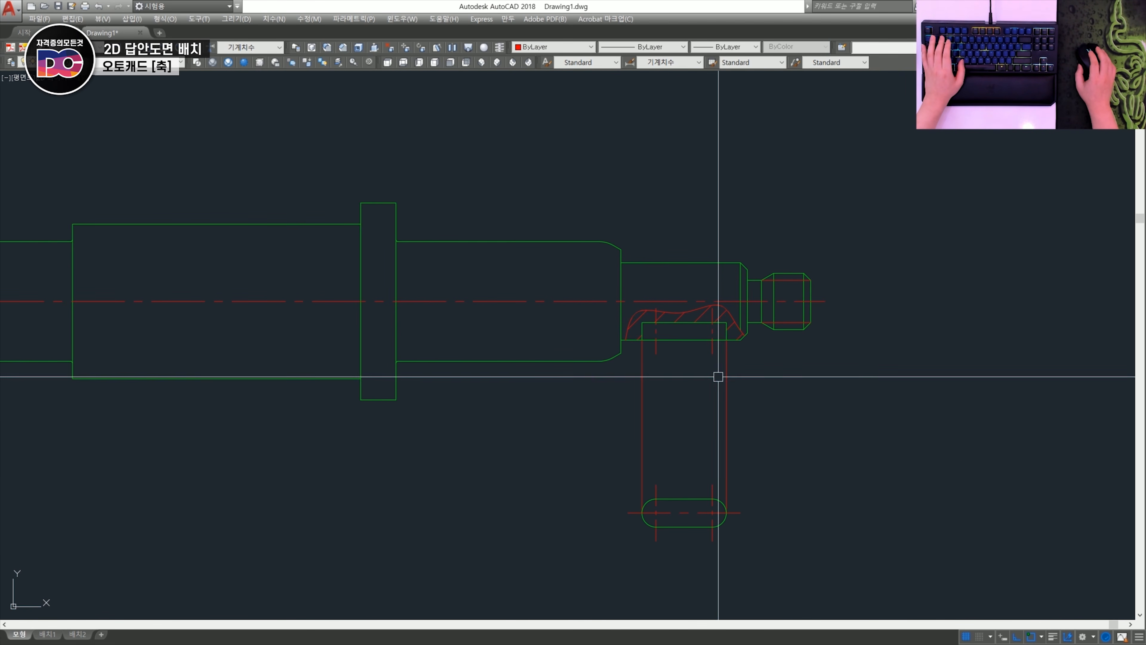
scroll(735, 363, up, 1)
scroll(710, 348, down, 2)
middle_drag(213, 314, 386, 328)
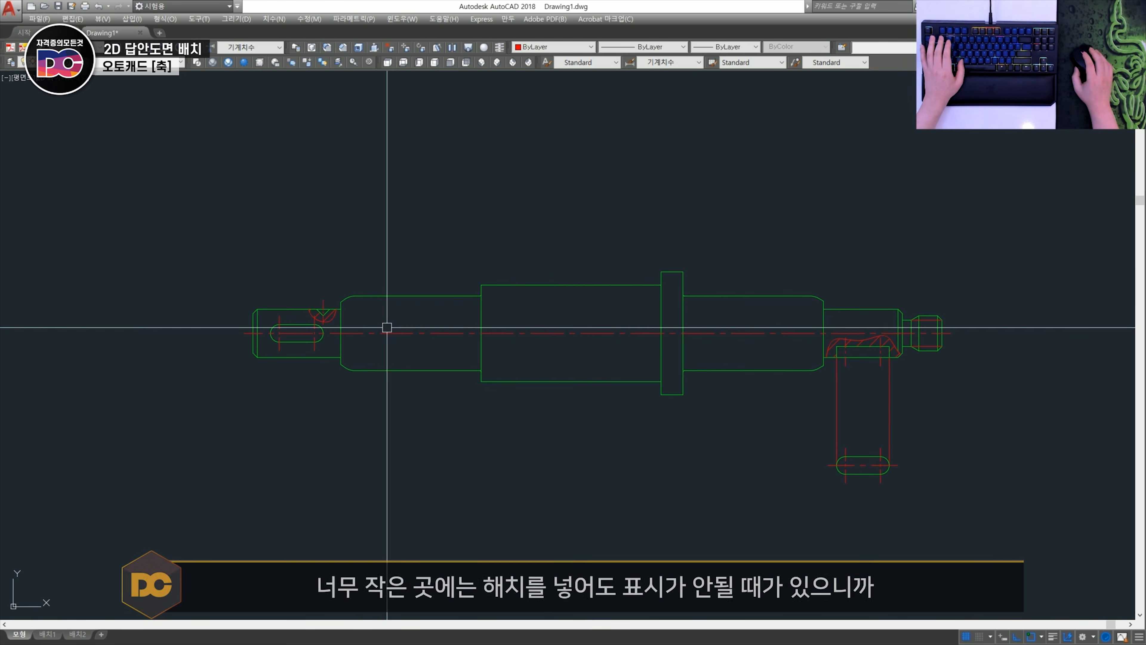
scroll(359, 319, up, 2)
scroll(320, 343, down, 3)
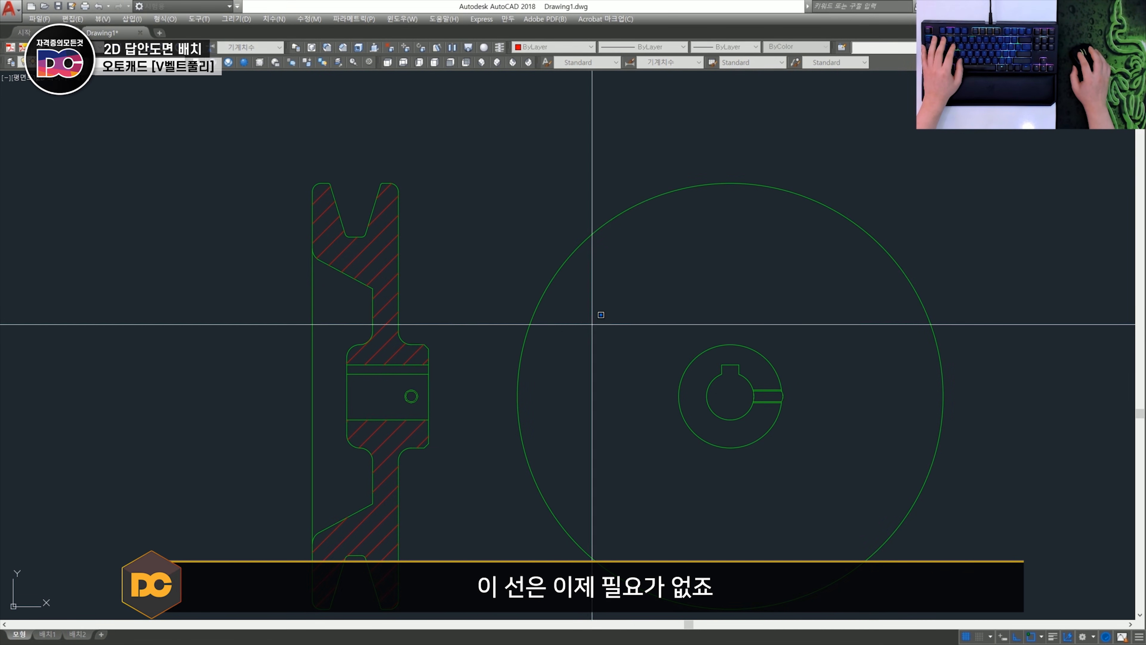
- Delete the pulley side view's large outer circle and draw a horizontal centre line from the section's left edge midpoint across the hub
key(Delete)
middle_drag(514, 244, 551, 224)
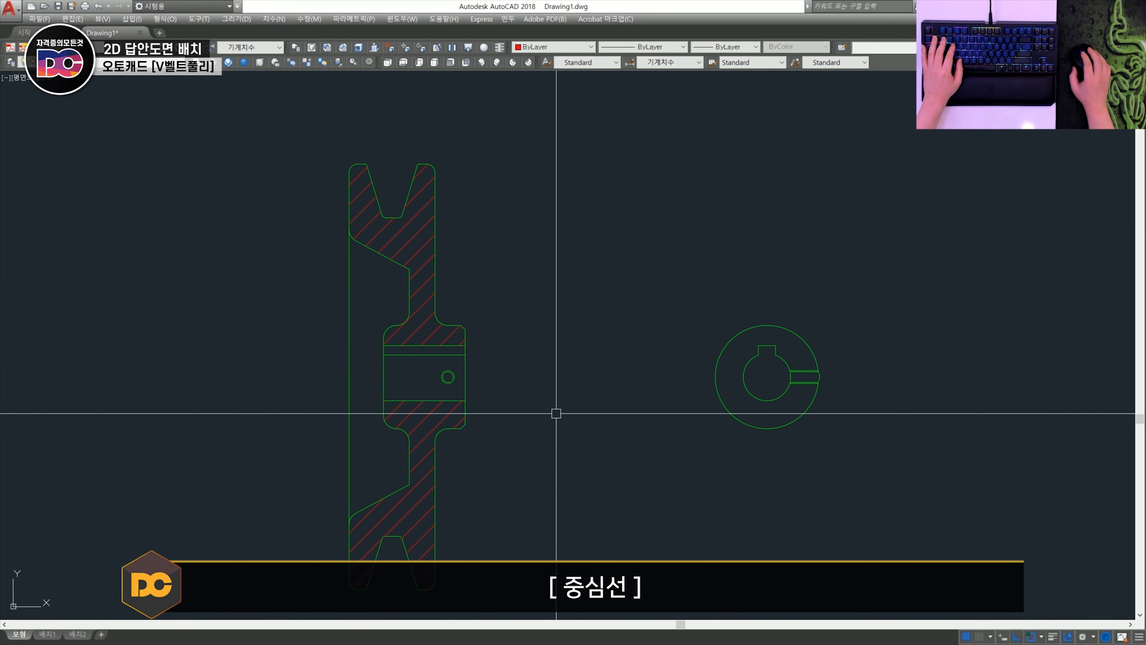
scroll(346, 378, up, 4)
scroll(357, 385, down, 2)
text(l)
key(space)
shift+right_click(359, 385)
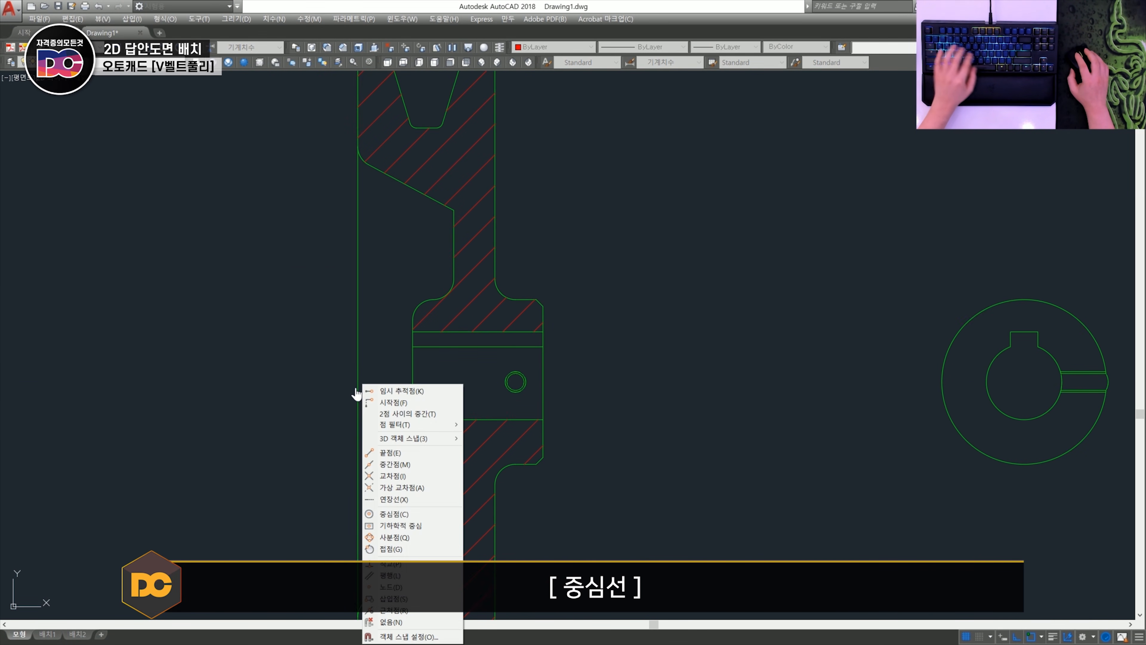
key(m)
click(353, 387)
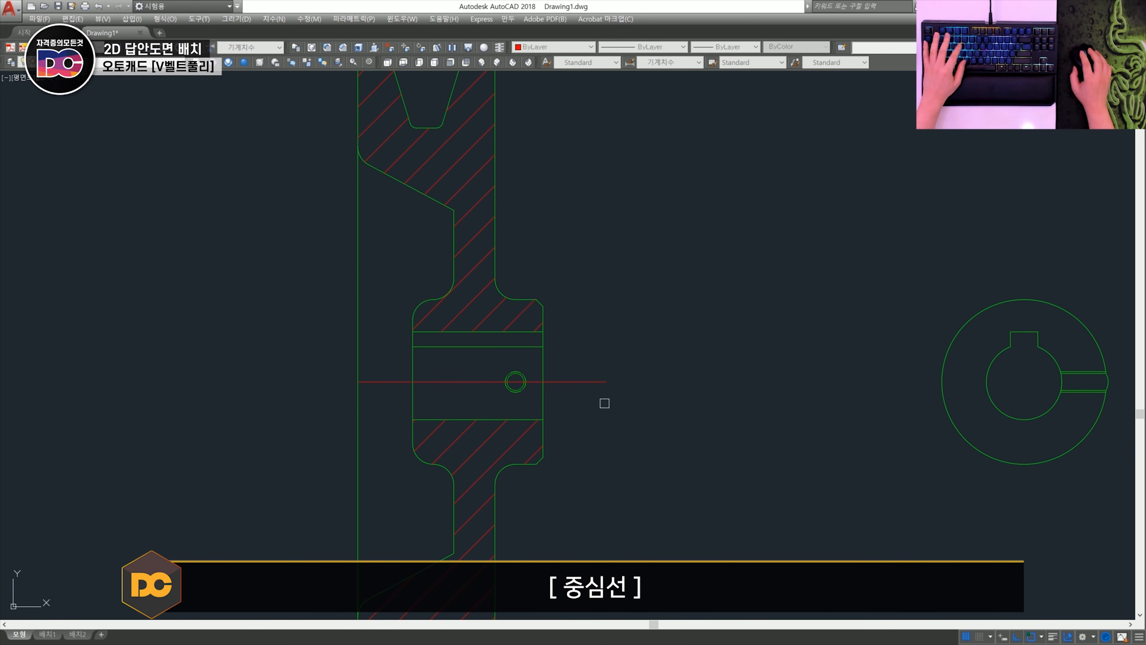
- Draw a vertical centre line from the midpoint of the upper V-groove's floor to slightly above the pulley rim
scroll(575, 333, down, 2)
scroll(447, 300, up, 4)
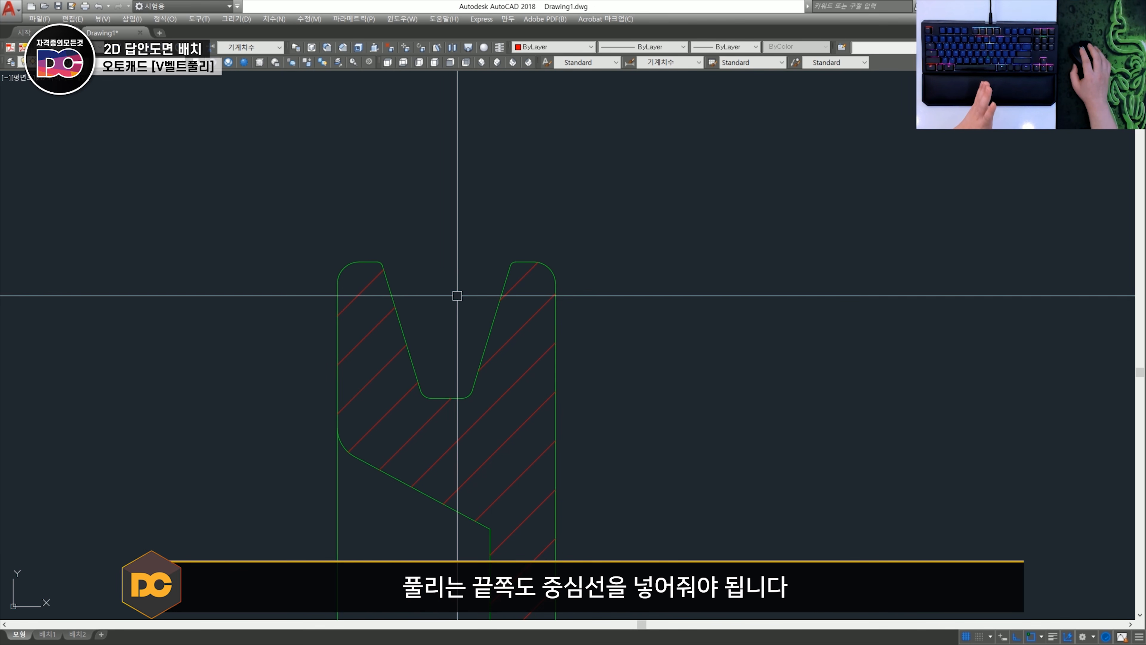
key(space)
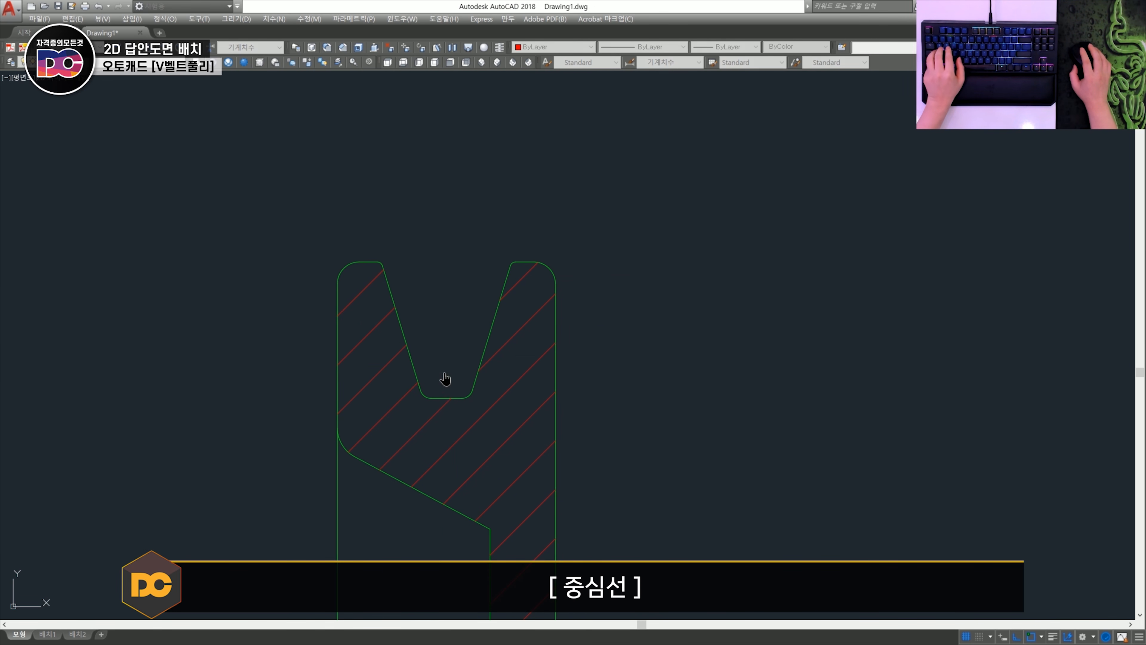
shift+right_click(444, 382)
key(m)
click(444, 392)
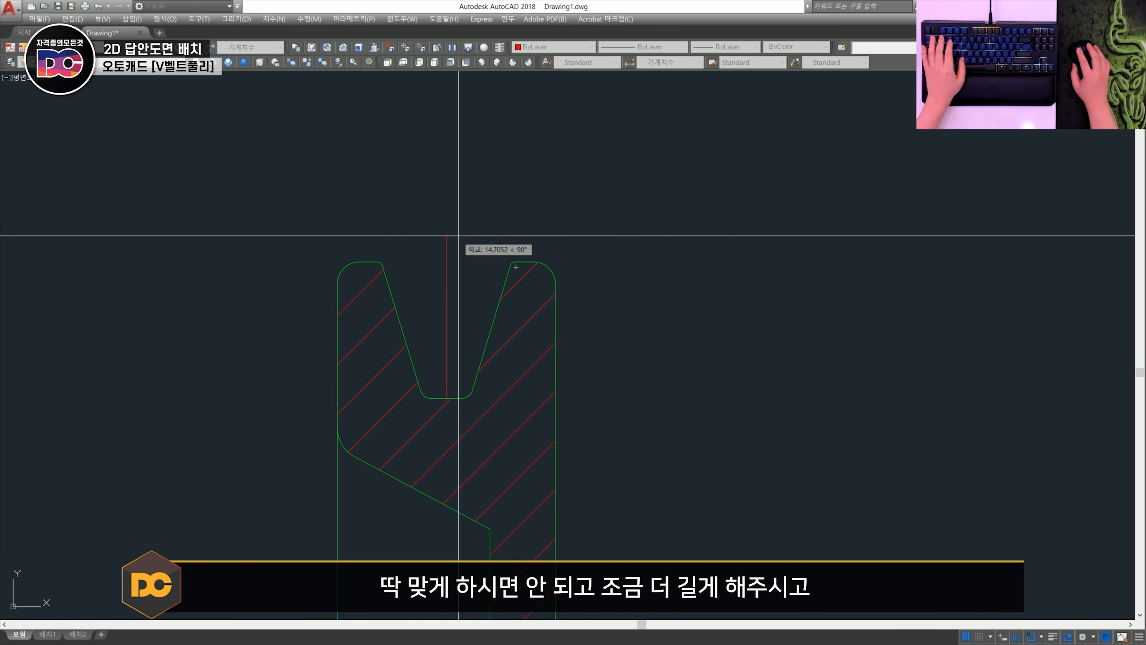
click(459, 219)
key(space)
- Offset the short top edge of the pulley rim 4.5 downward into the section
scroll(368, 273, up, 4)
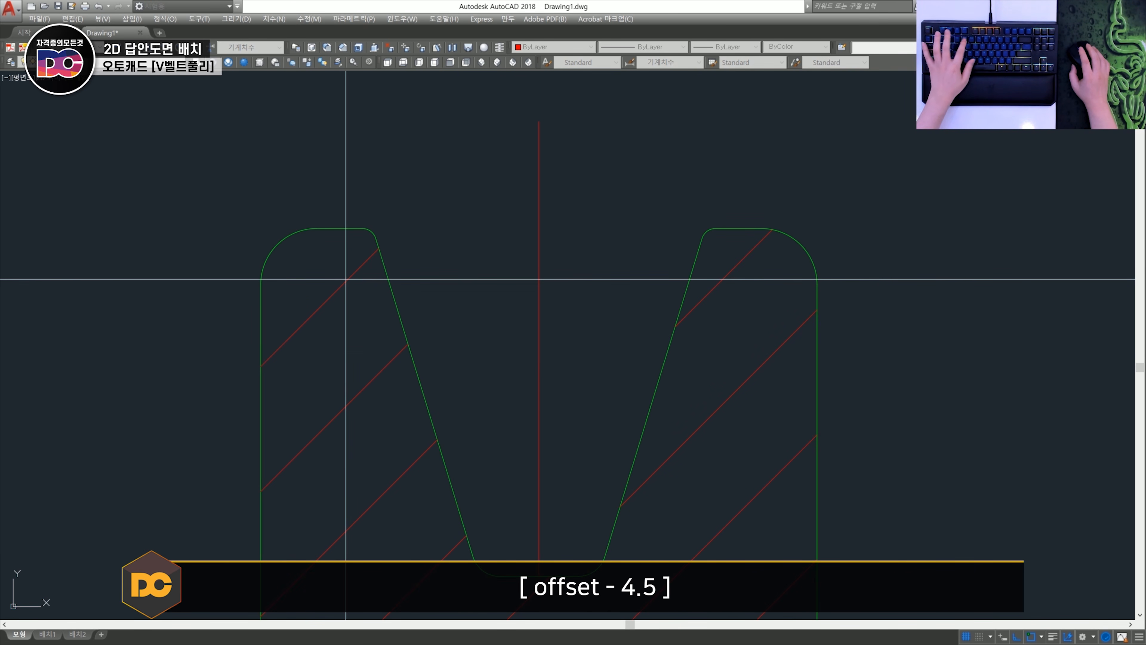
click(341, 231)
click(335, 322)
key(space)
- Extend the offset line to both outer side edges of the pulley rim
scroll(335, 326, down, 2)
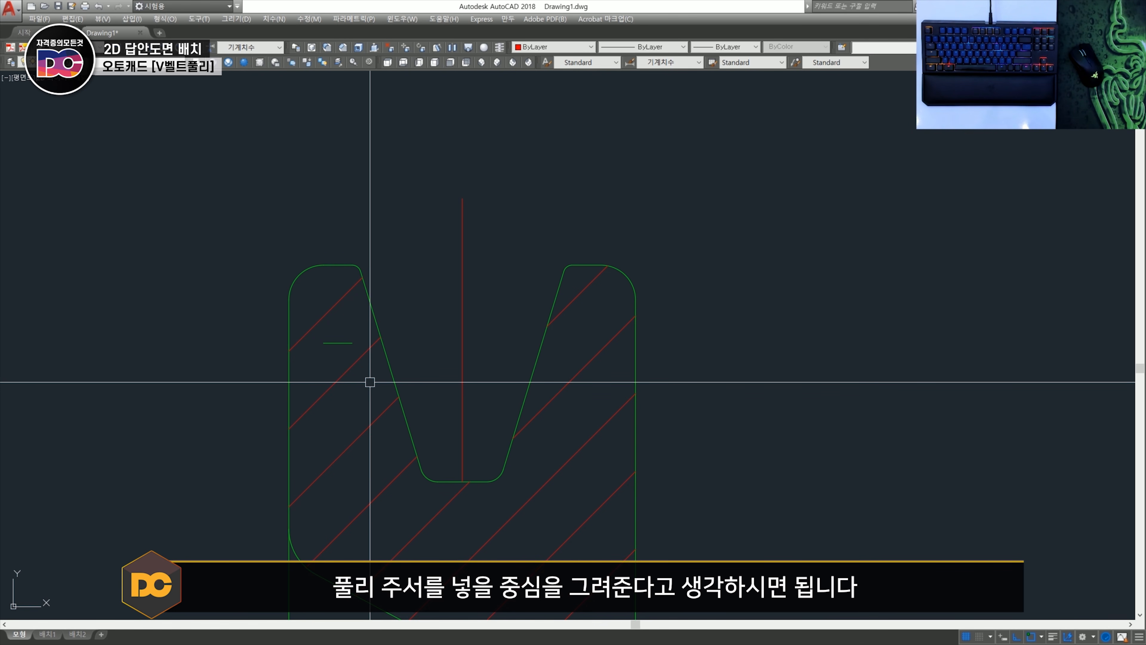
text(ex)
key(space)
click(289, 376)
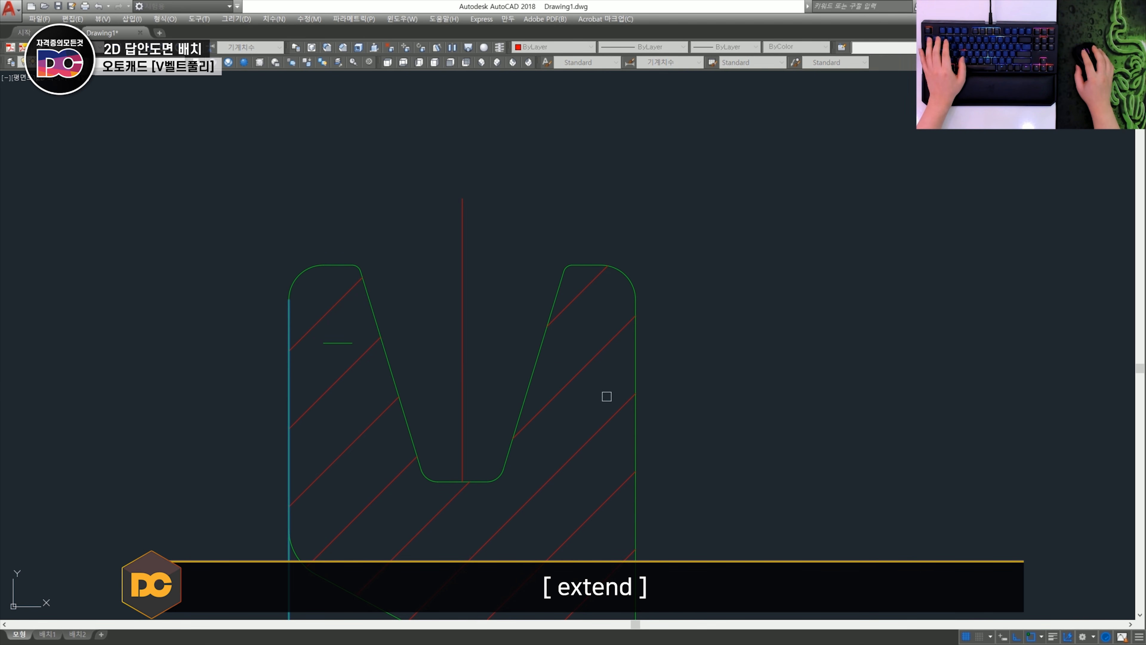
click(636, 370)
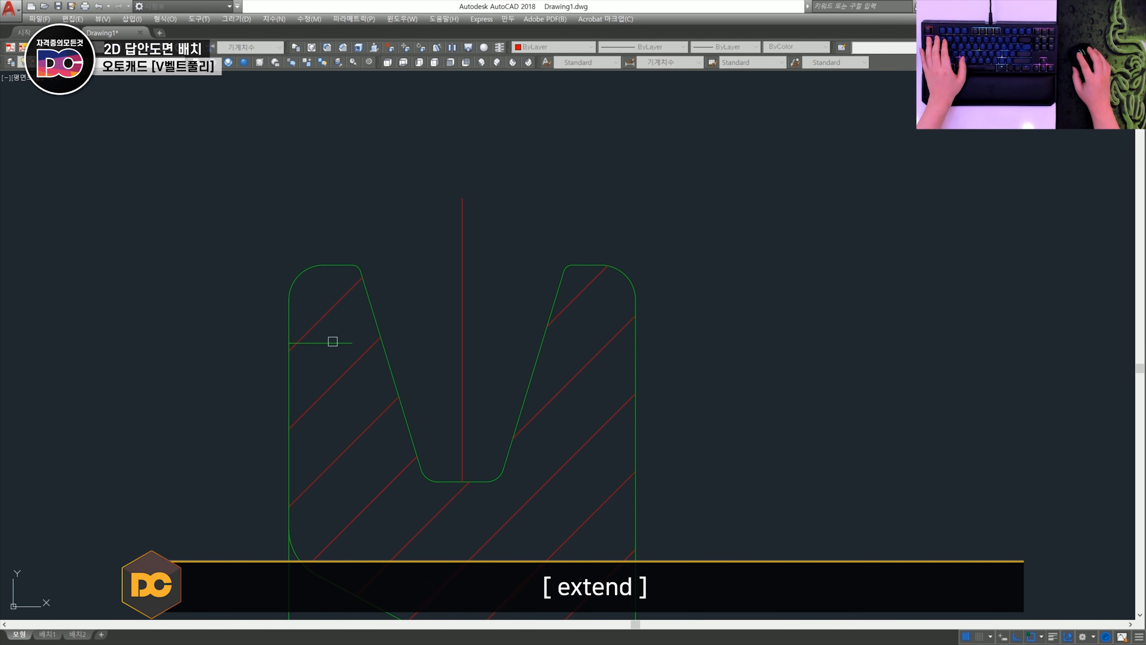
scroll(419, 394, down, 6)
key(space)
- Examine the small threaded-hole outlines in the hub and the side view's arcs to see whether they are true circles or point-based polylines
middle_drag(517, 489, 484, 318)
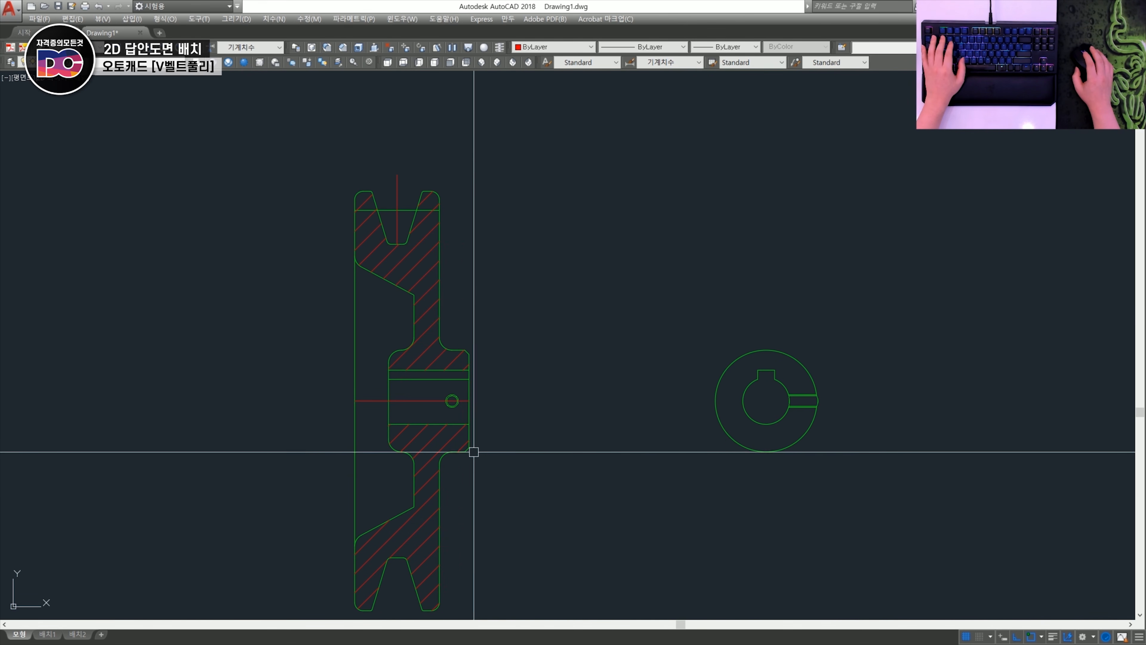
middle_drag(440, 406, 455, 380)
scroll(468, 372, up, 8)
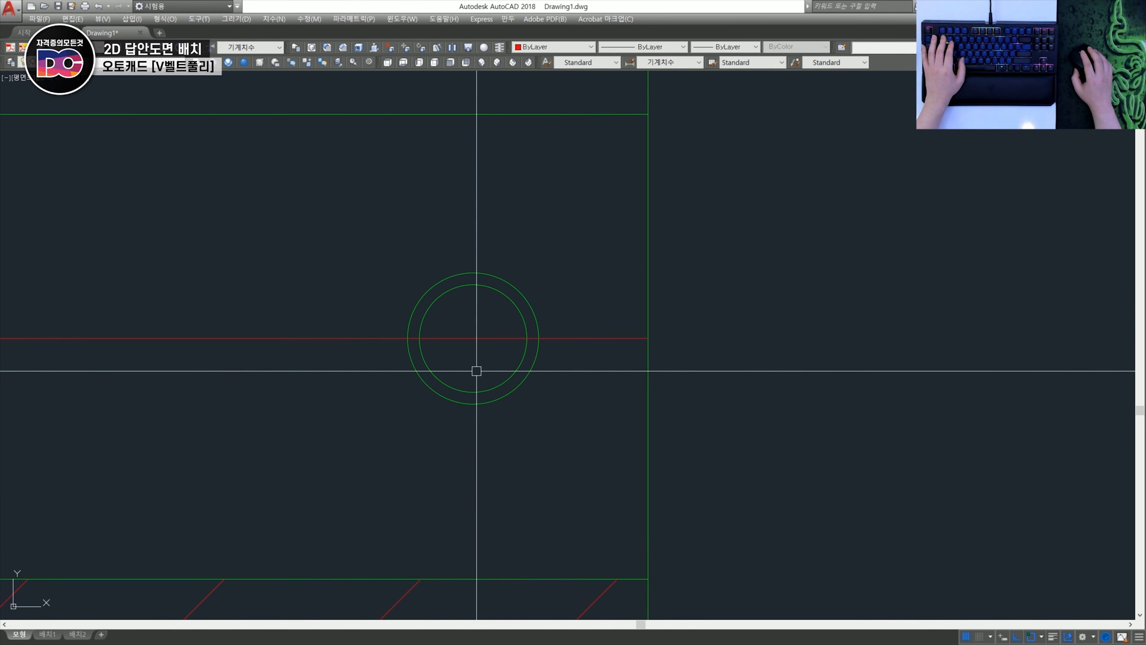
scroll(472, 376, down, 3)
middle_drag(473, 376, 449, 384)
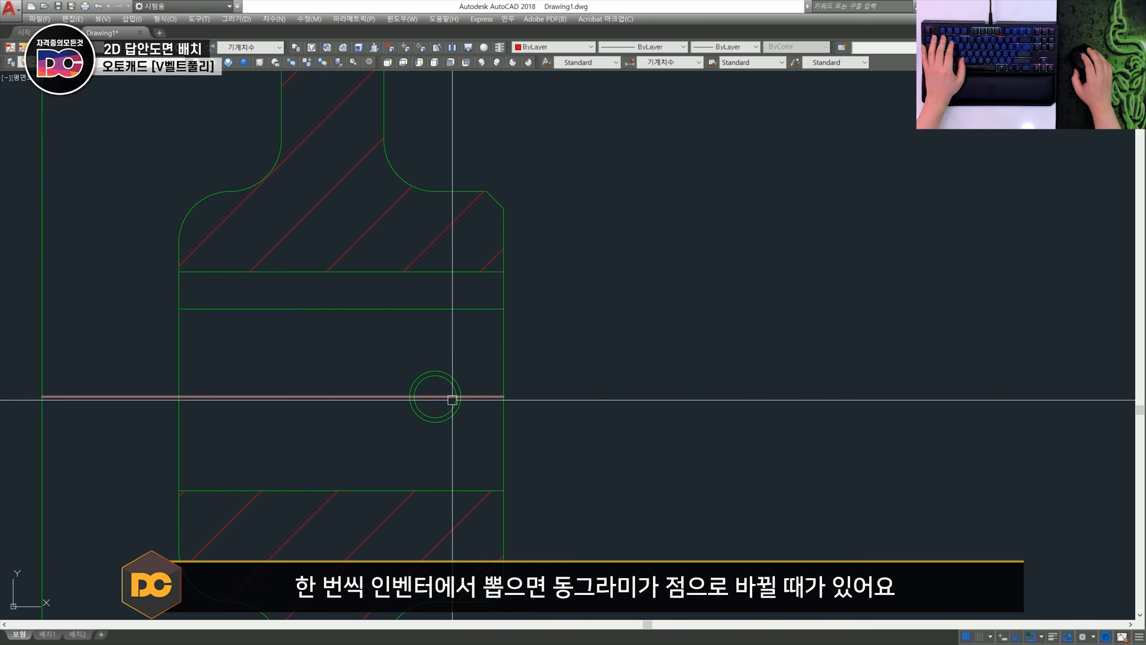
scroll(451, 400, up, 3)
scroll(453, 373, up, 2)
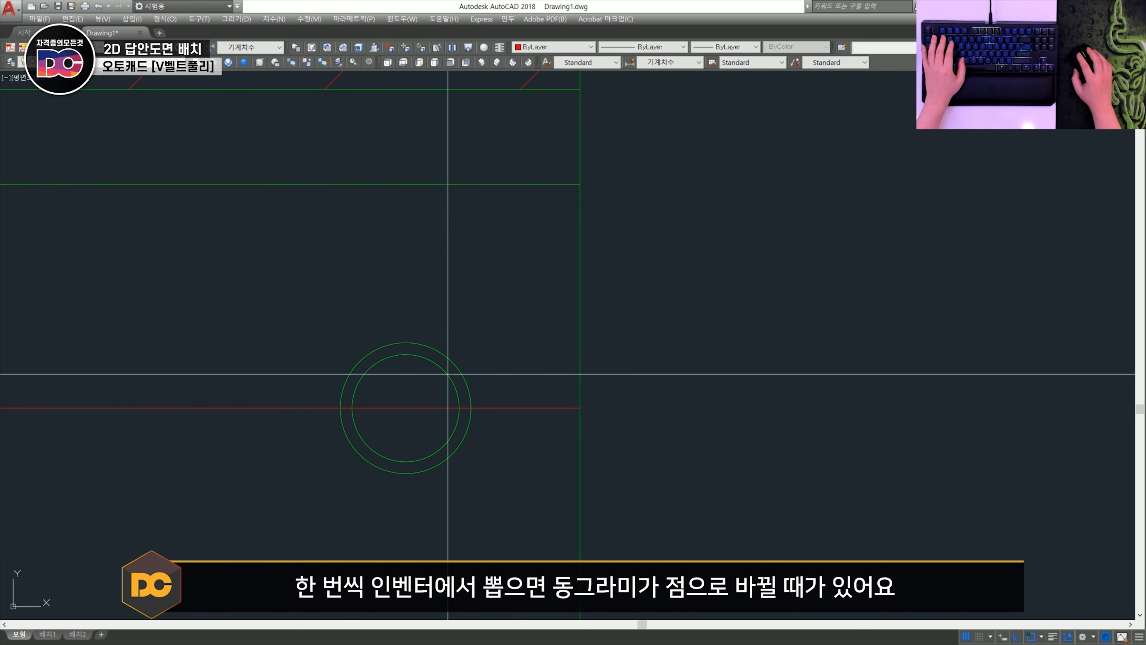
scroll(448, 374, down, 3)
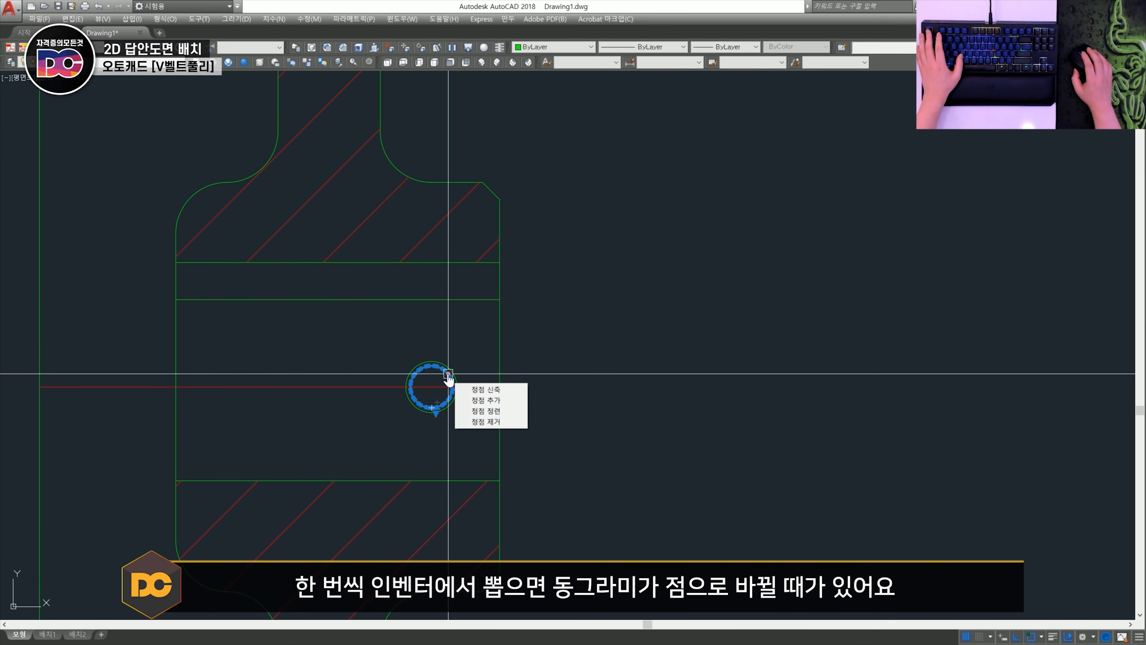
key(Escape)
scroll(448, 366, down, 3)
scroll(558, 379, up, 3)
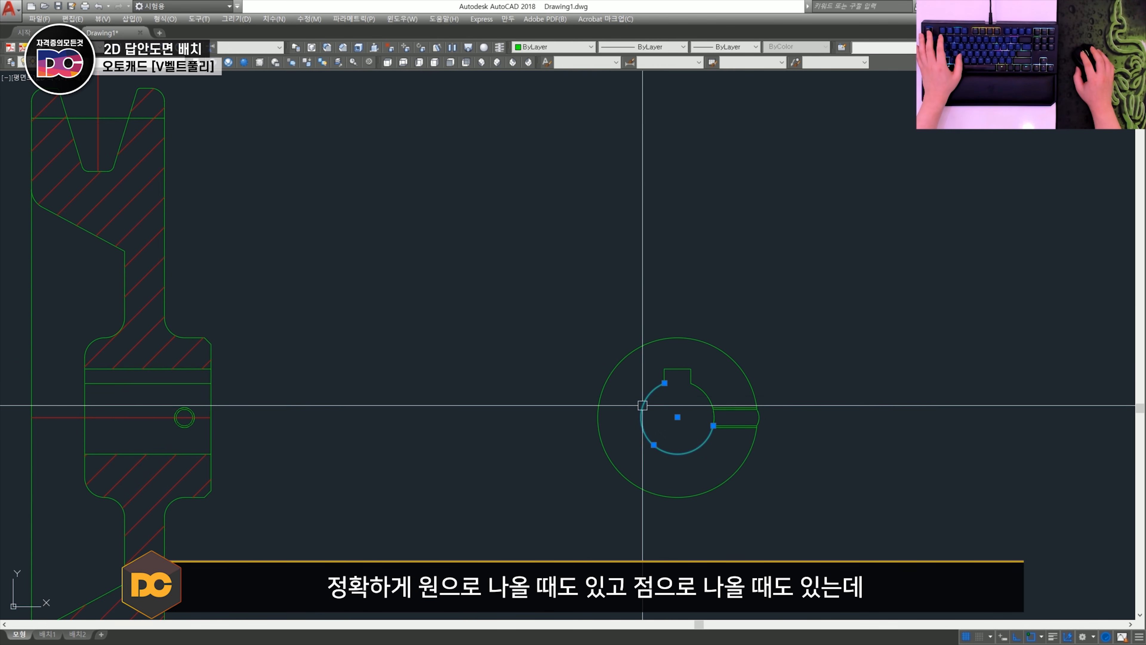
key(Escape)
middle_drag(173, 435, 388, 389)
scroll(389, 388, up, 4)
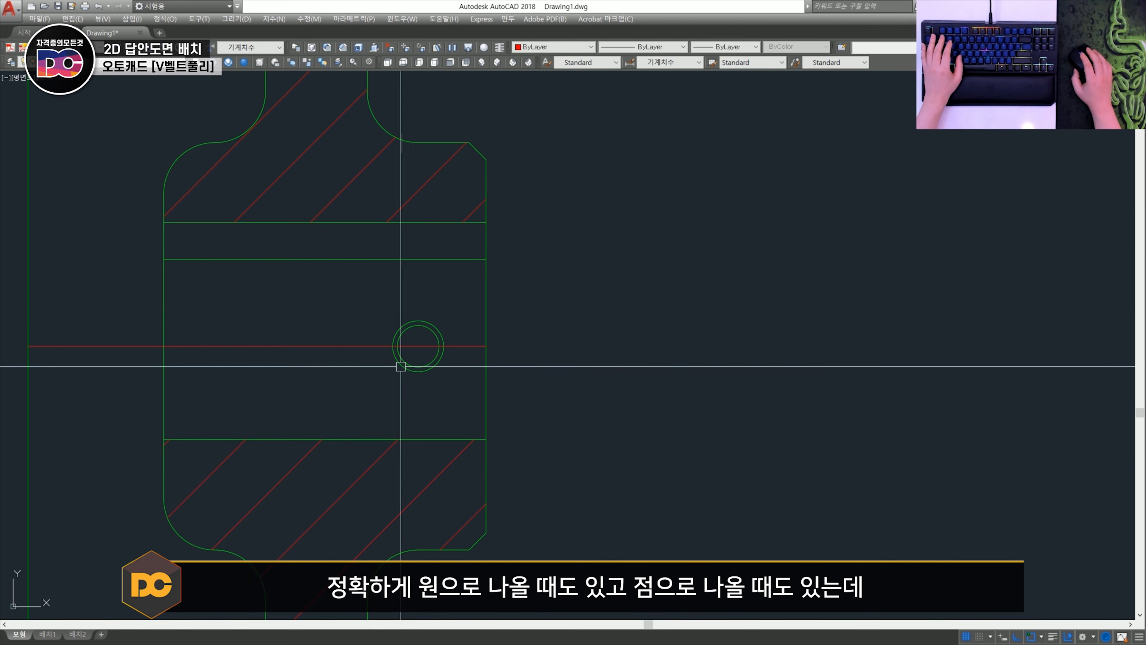
scroll(427, 345, up, 2)
mouse_move(427, 345)
middle_down()
mouse_move(427, 370)
mouse_move(394, 399)
middle_up()
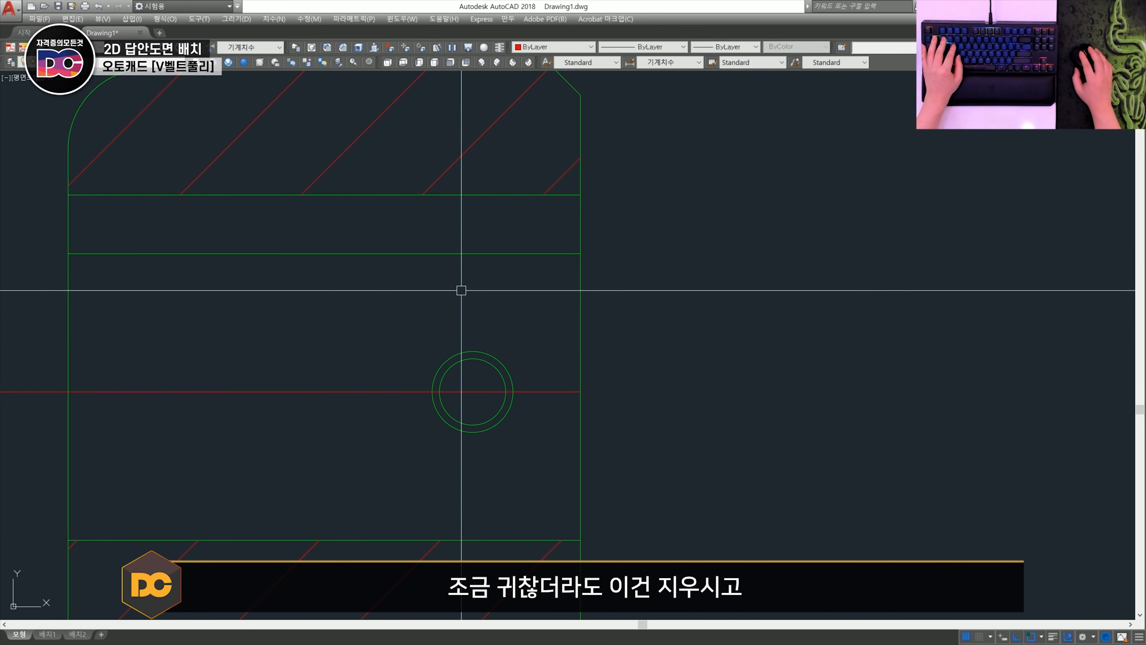
- Erase the two concentric threaded-hole outlines on the hub's centre line
text(e)
key(Return)
key(Return)
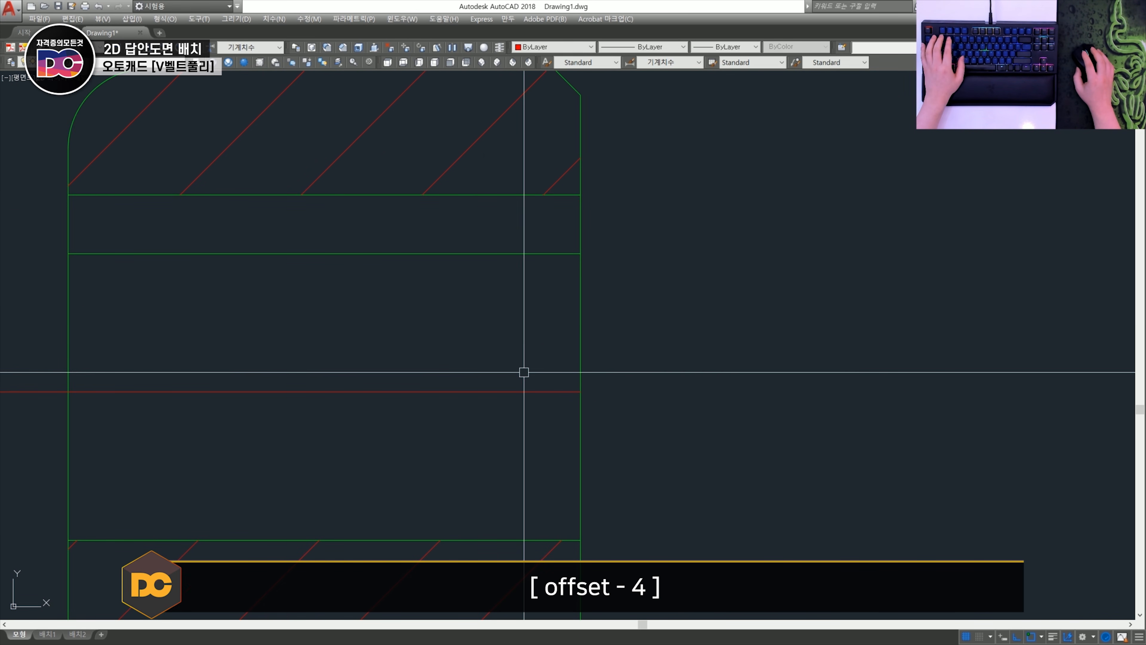
- Offset the hub's right end edge 4 inward to locate the threaded hole's centre
click(579, 350)
click(471, 349)
key(Escape)
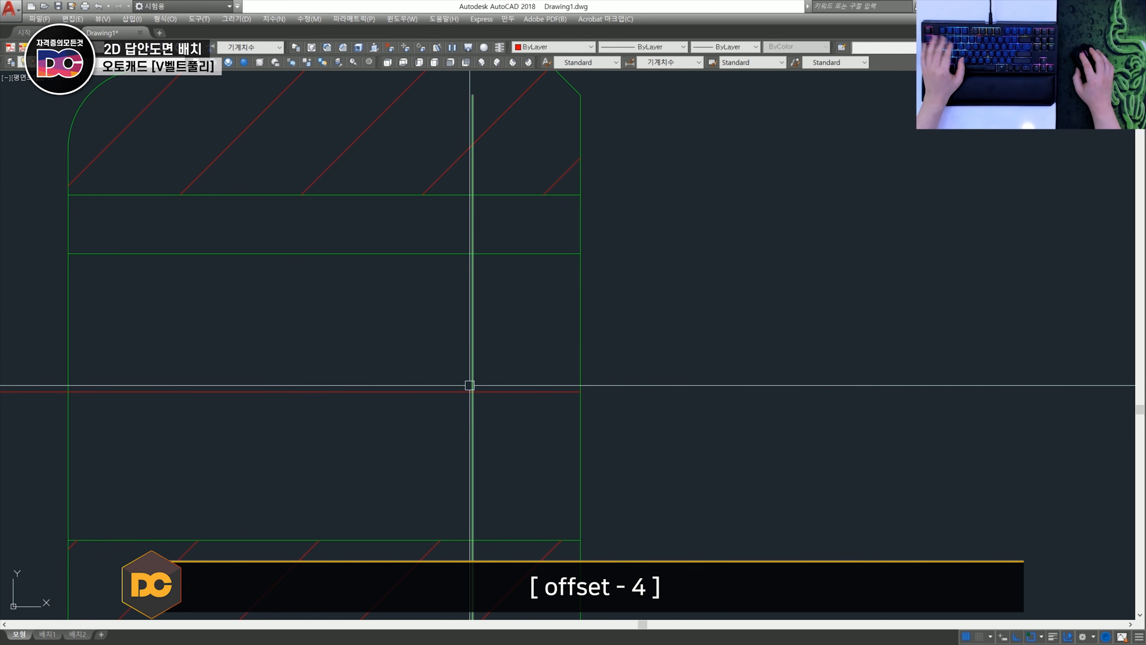
- Draw a circle of diameter 3 where the offset line crosses the hub's horizontal centre line
text(c)
key(space)
click(473, 391)
text(d)
key(space)
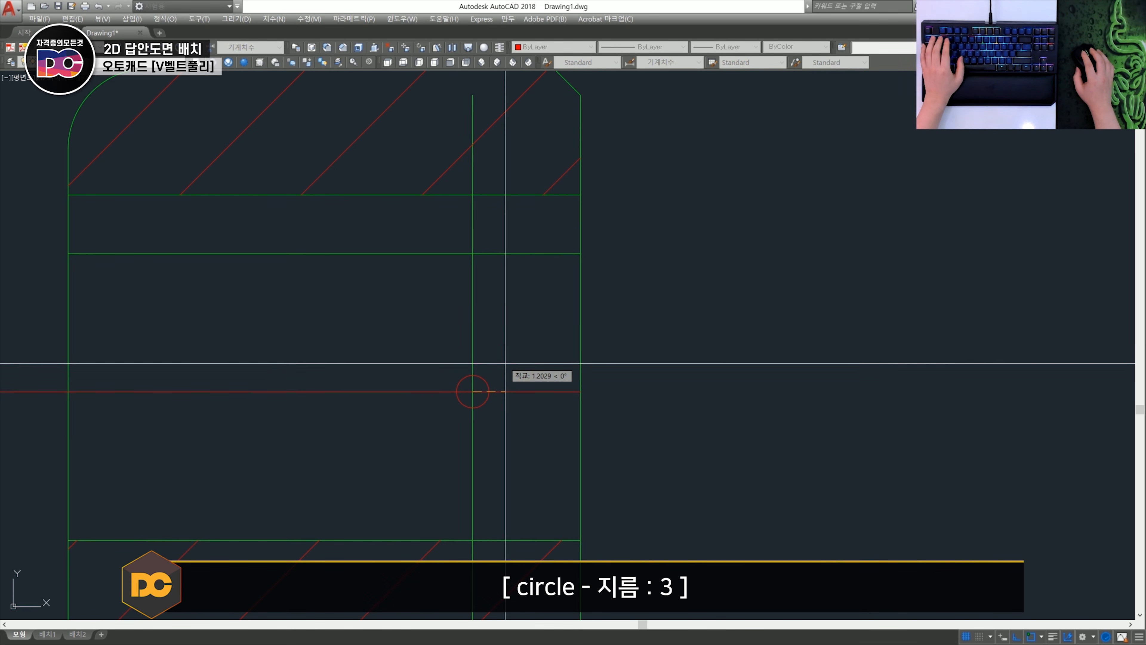
text(3)
key(Return)
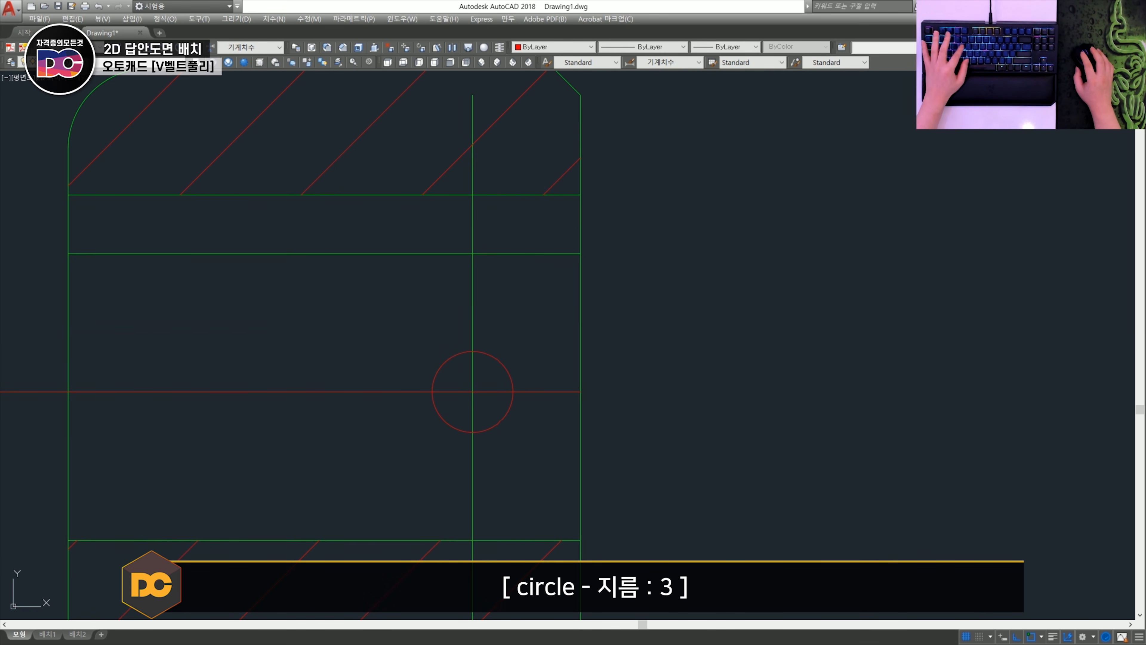
- Trim the vertical offset line so only the portion inside the hole circle is left
click(498, 572)
click(453, 558)
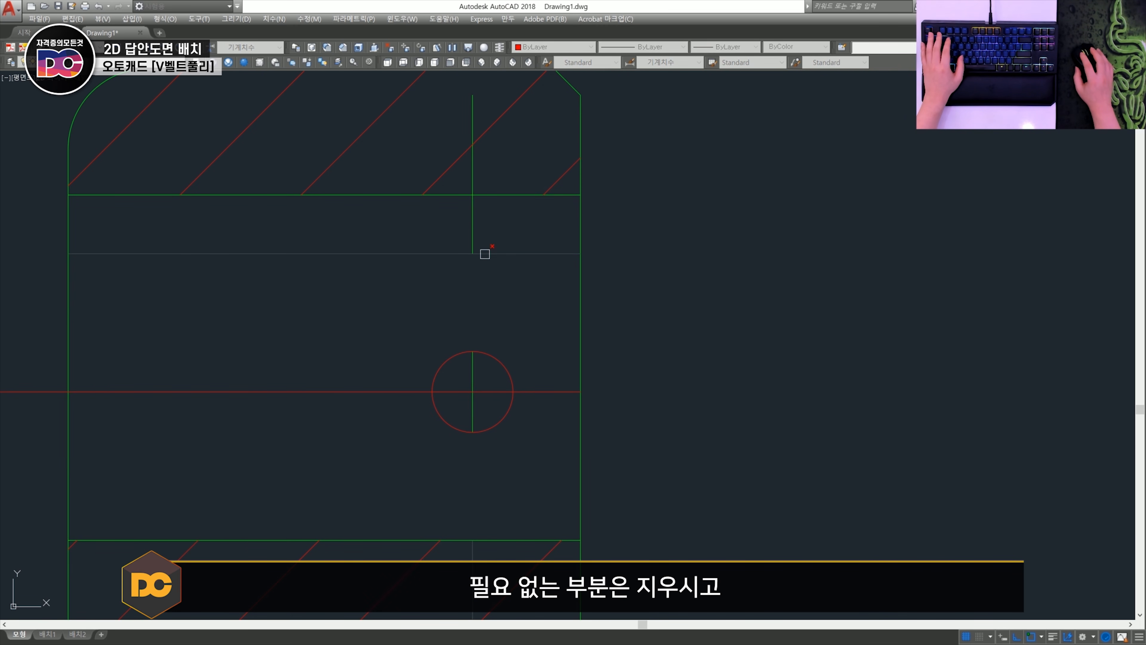
key(Return)
- Offset the hole circle inward to add the threaded hole's inner circle
scroll(486, 345, up, 2)
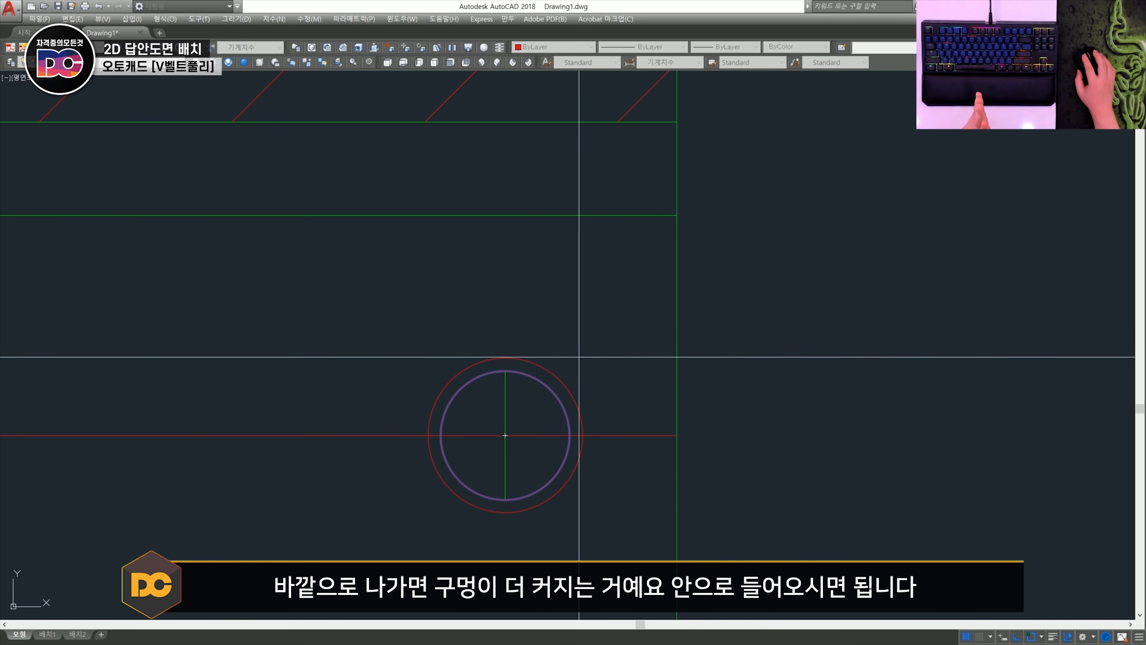
click(510, 414)
key(Escape)
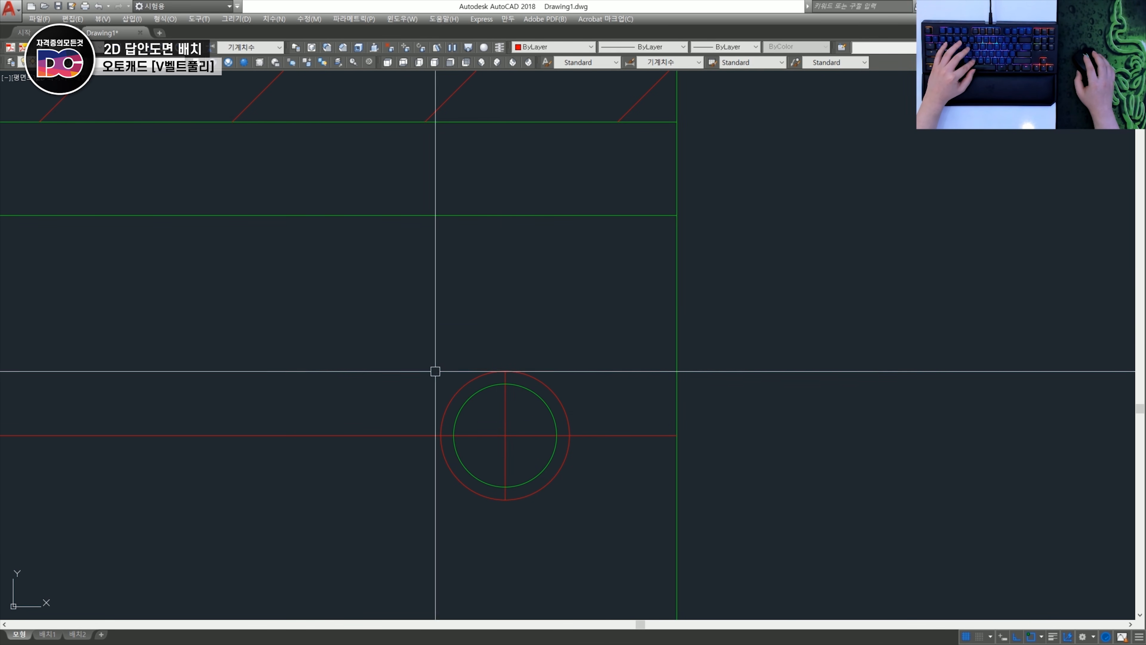
- Break away roughly a quarter of the threaded hole's outer circle on its upper right side
text(br)
key(space)
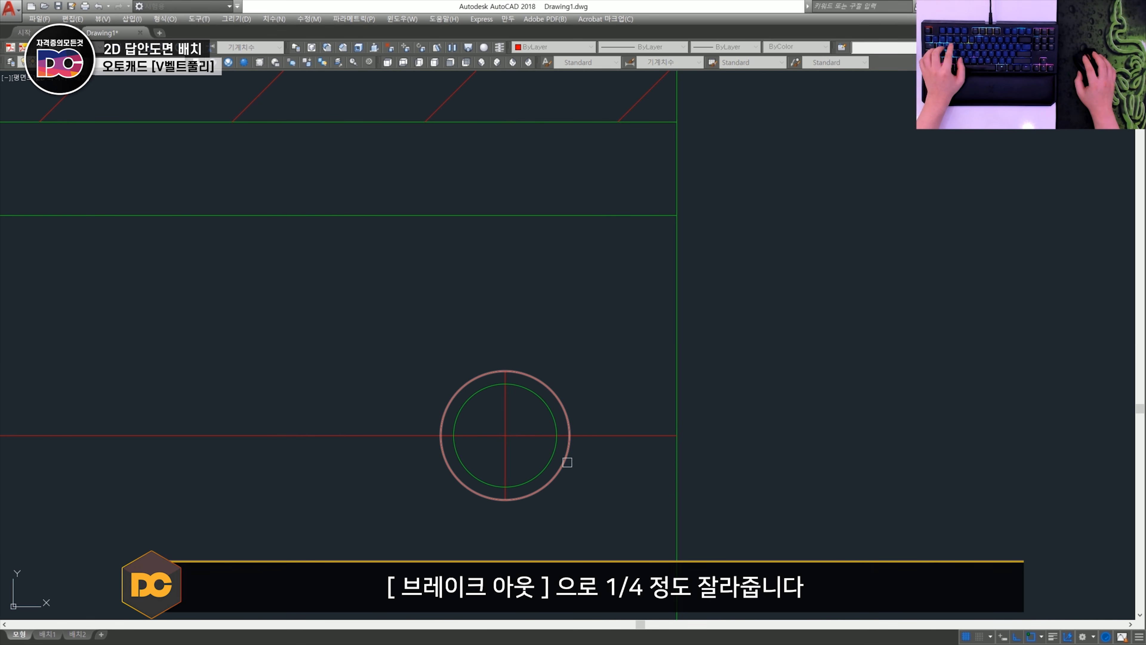
click(567, 461)
click(536, 378)
scroll(596, 466, down, 5)
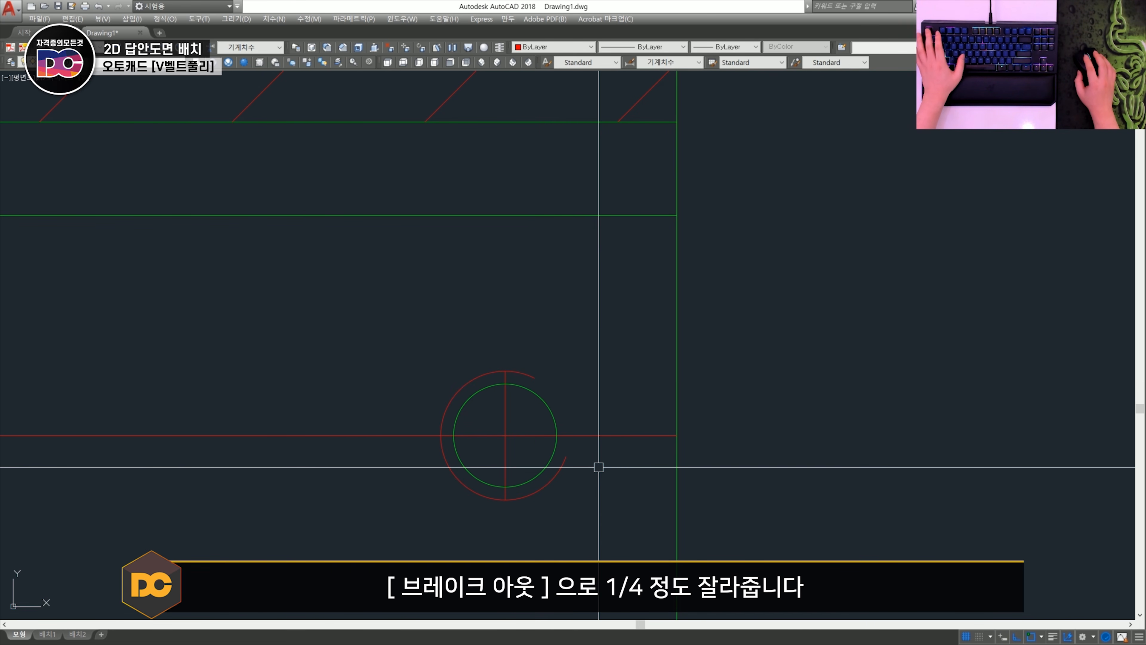
scroll(427, 405, up, 4)
scroll(439, 389, down, 5)
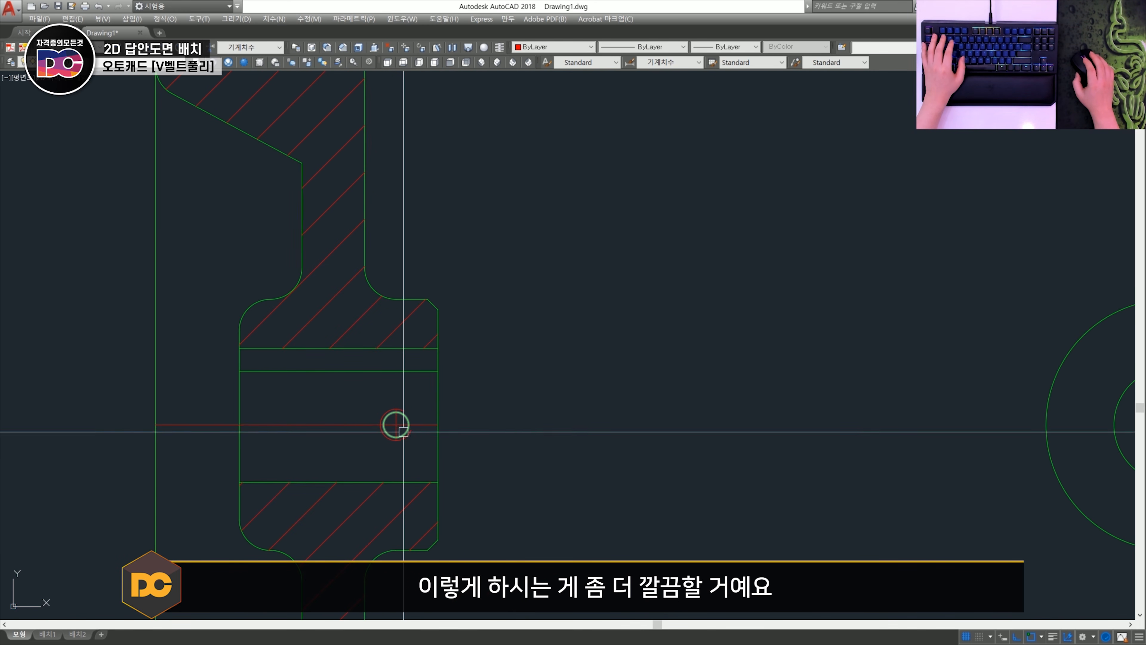
scroll(412, 409, up, 5)
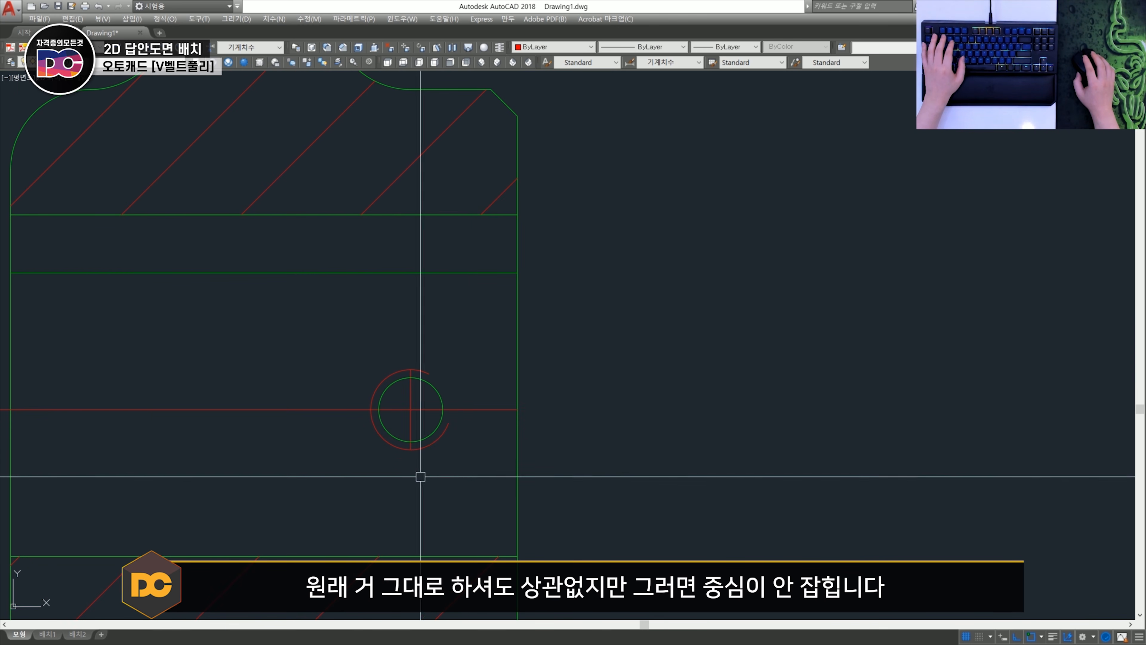
scroll(442, 423, down, 8)
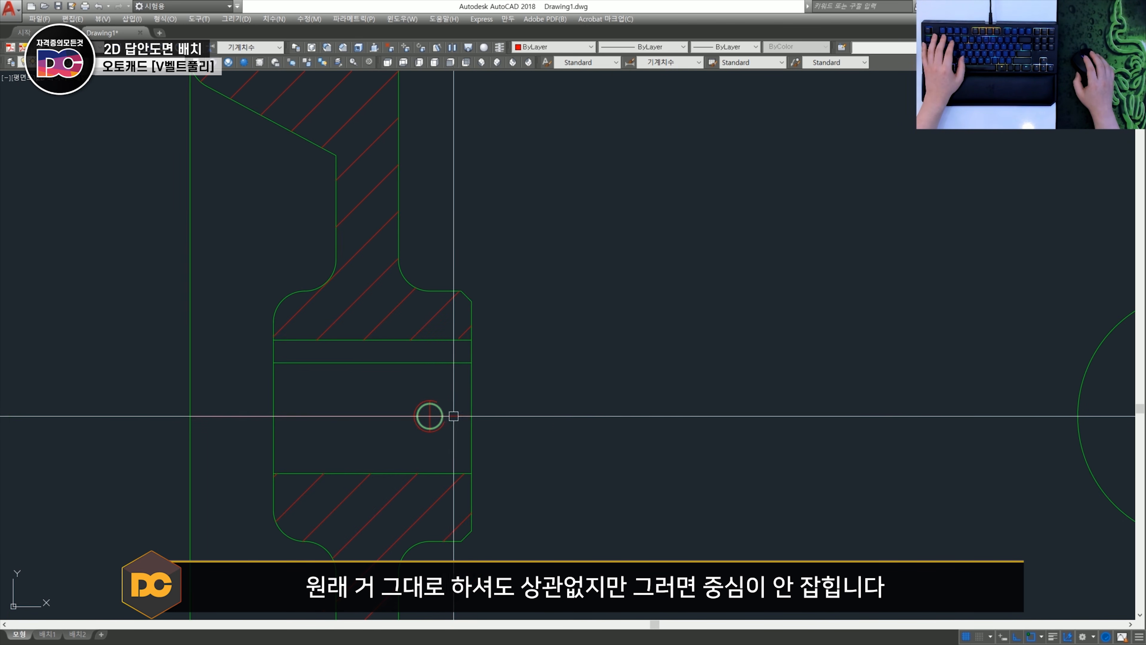
- Erase the short bulging arc that closes the threaded hole's outer end in the side view
scroll(595, 432, up, 8)
middle_drag(683, 312, 681, 376)
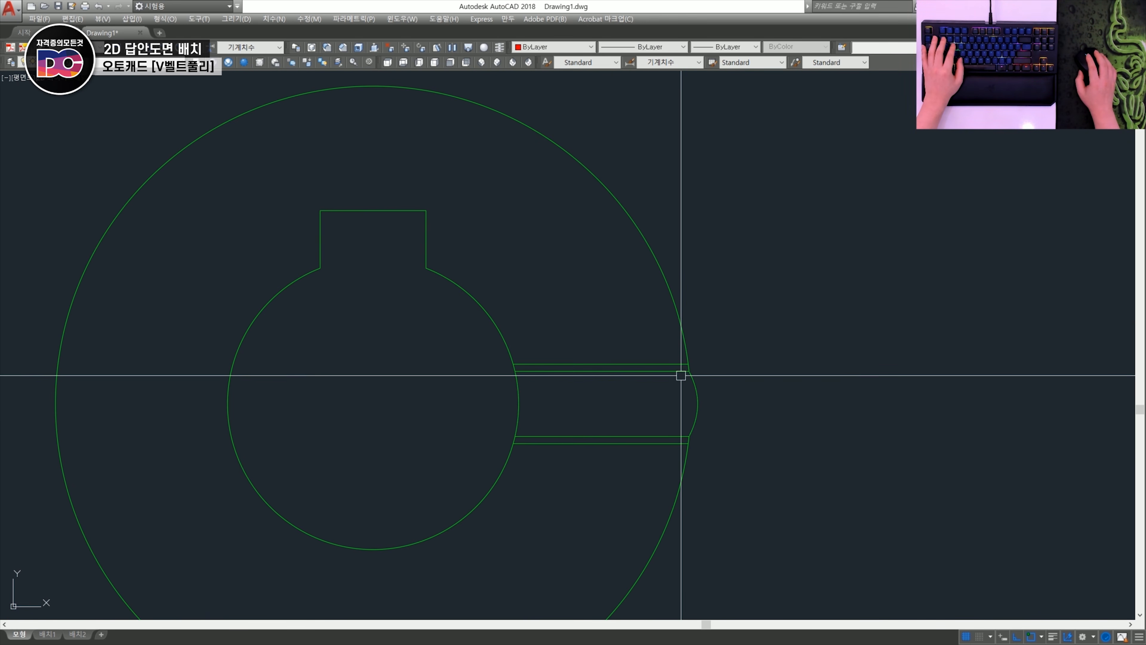
click(698, 397)
key(Escape)
click(725, 412)
click(662, 397)
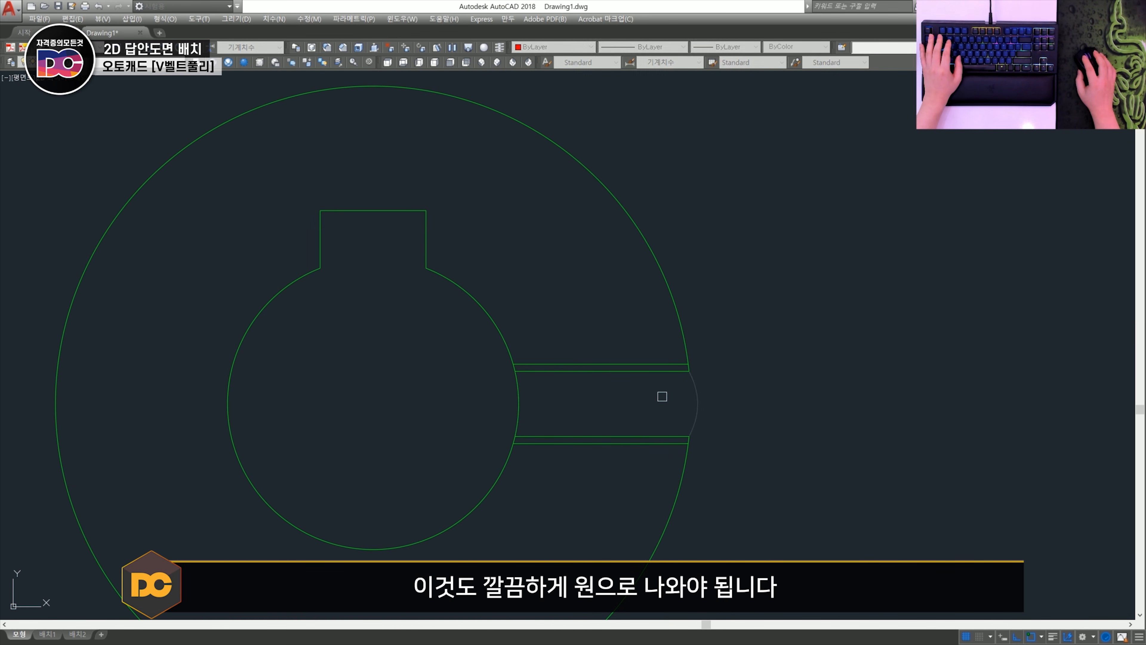
key(space)
- Draw a circle centred on the bore and passing through the outer end of the threaded hole's upper inner line
text(c)
key(space)
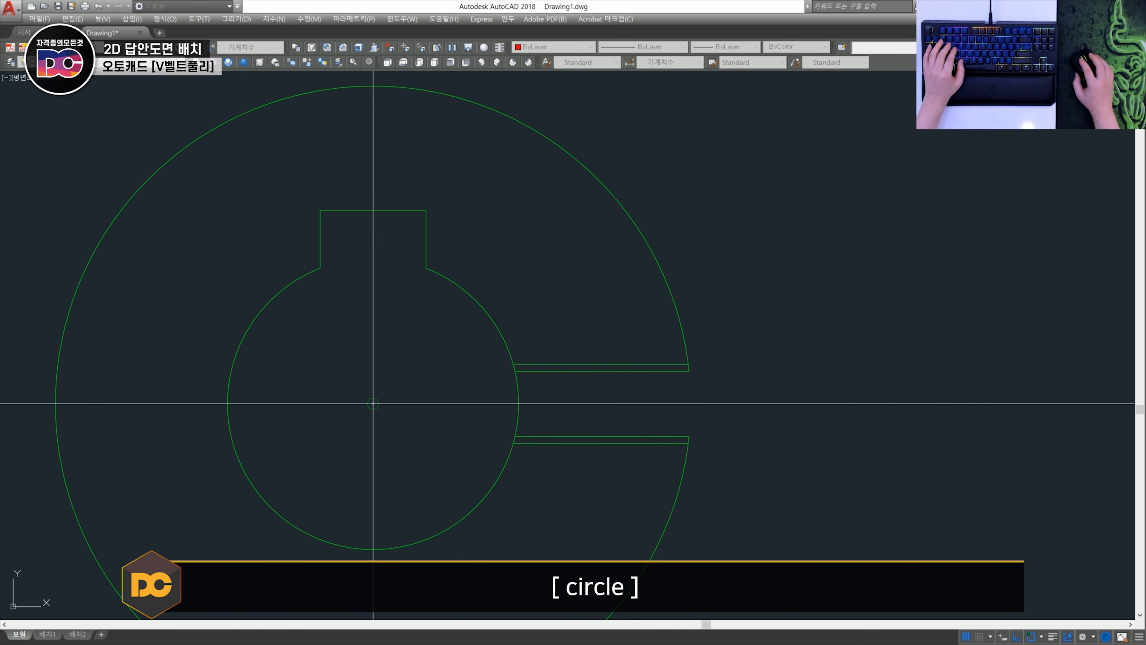
click(373, 403)
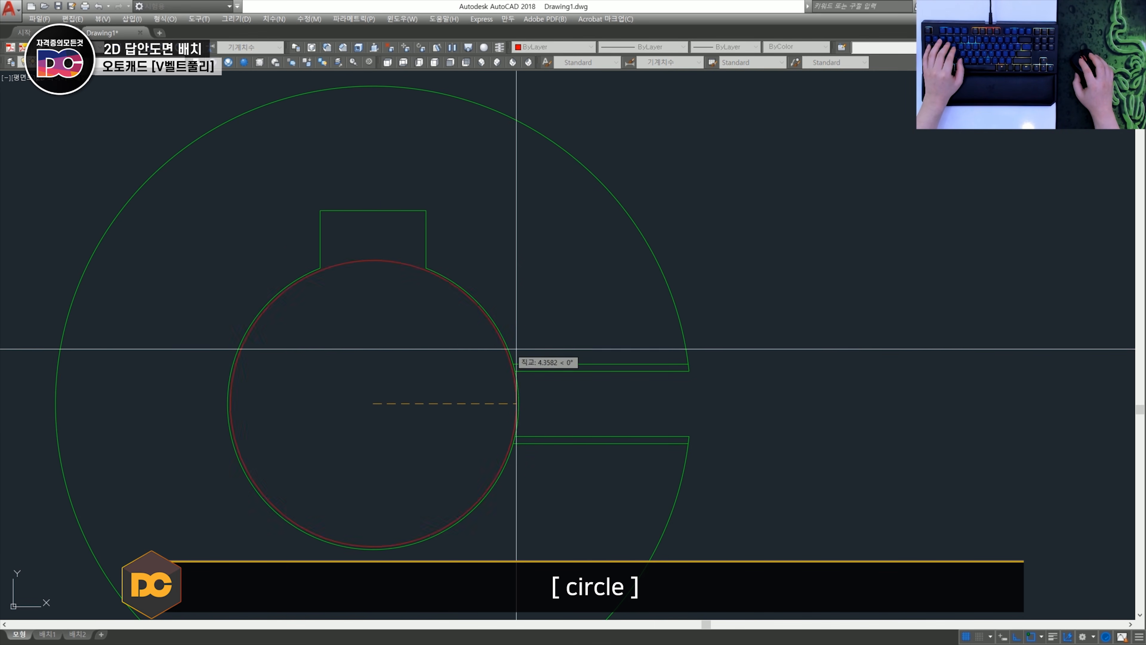
click(689, 371)
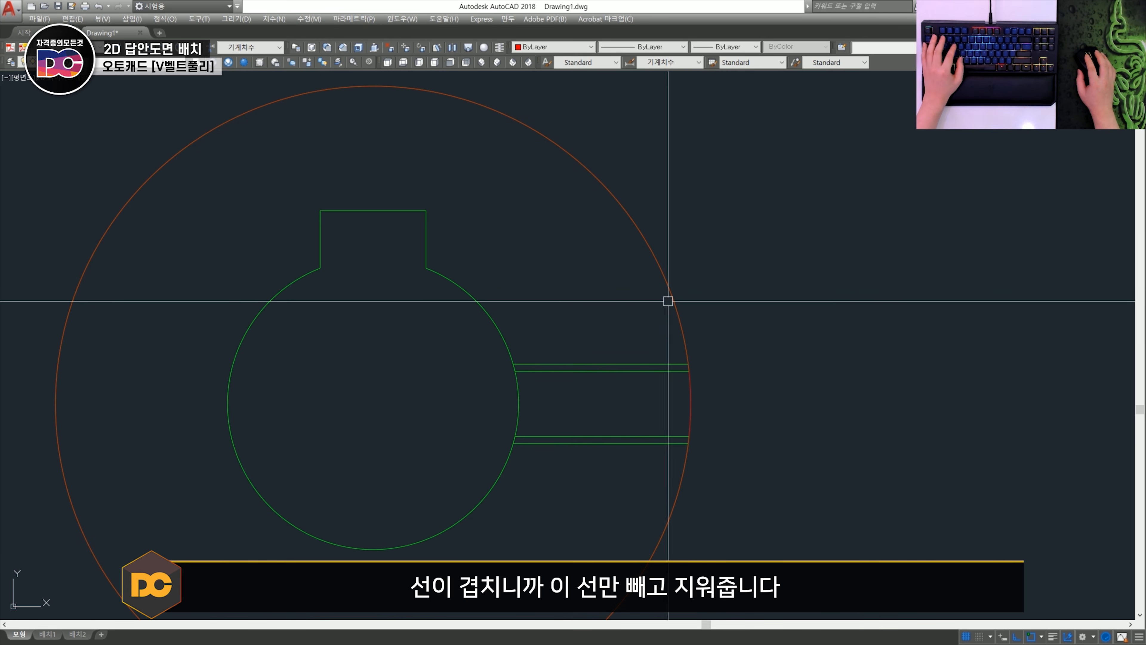
- Erase the old outer arc overlapping the new circle and match the circle's properties to the green threaded hole line
click(706, 260)
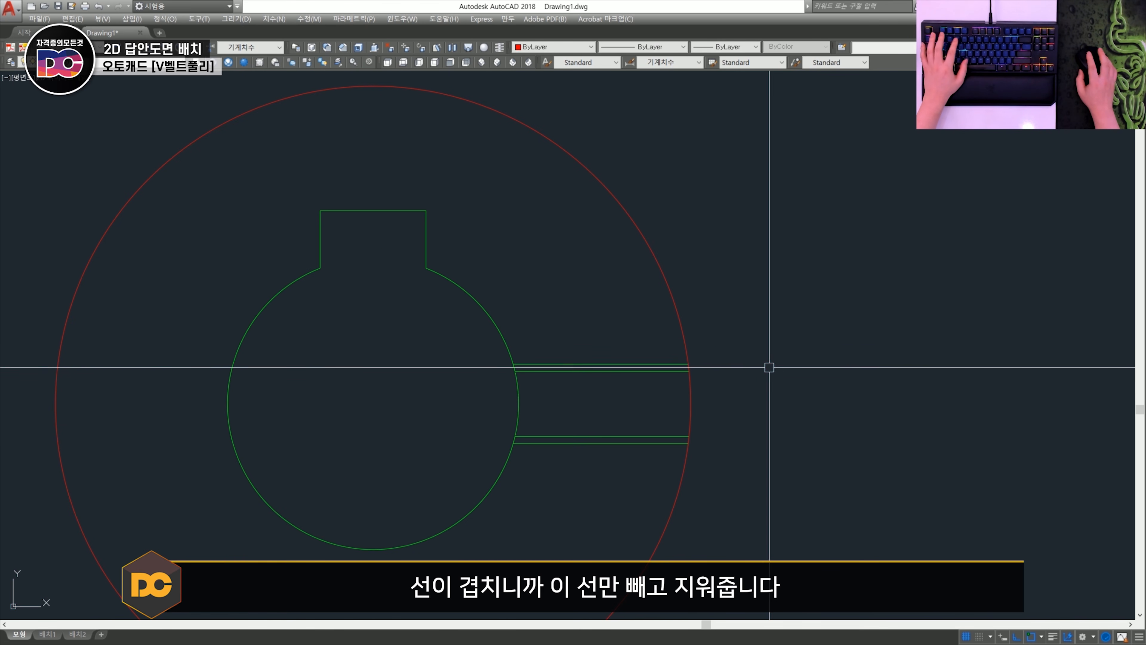
scroll(768, 367, down, 2)
shift+click(708, 320)
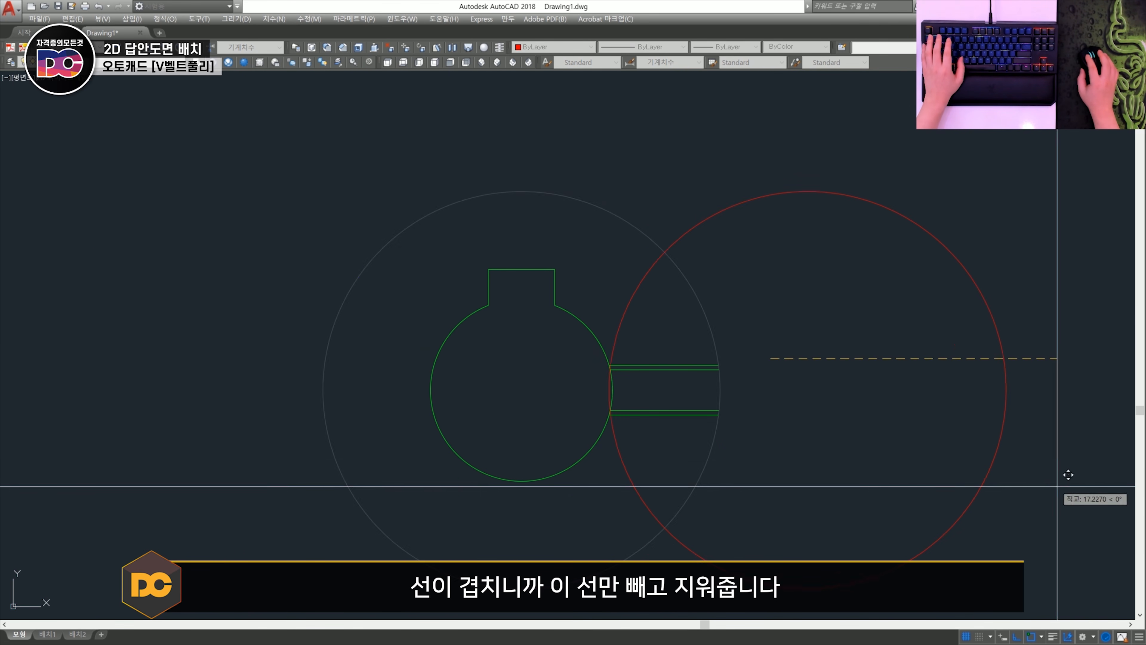
click(651, 365)
text(e)
key(space)
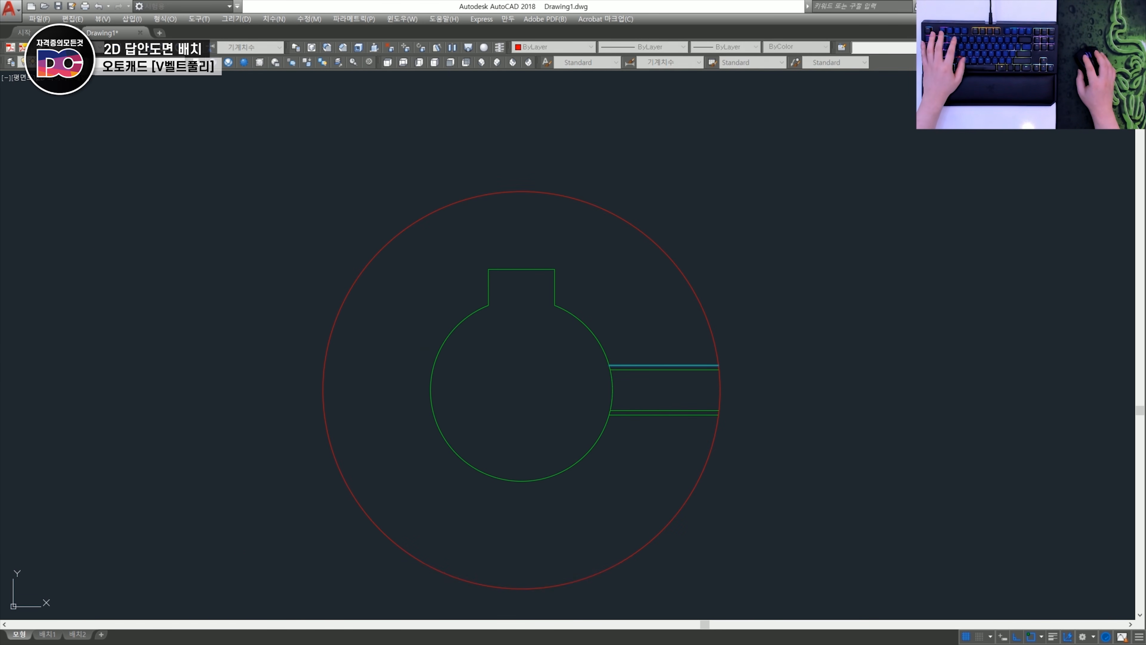
- Move the two outer thread lines of the tapped hole to layer 0
scroll(696, 366, up, 2)
click(696, 360)
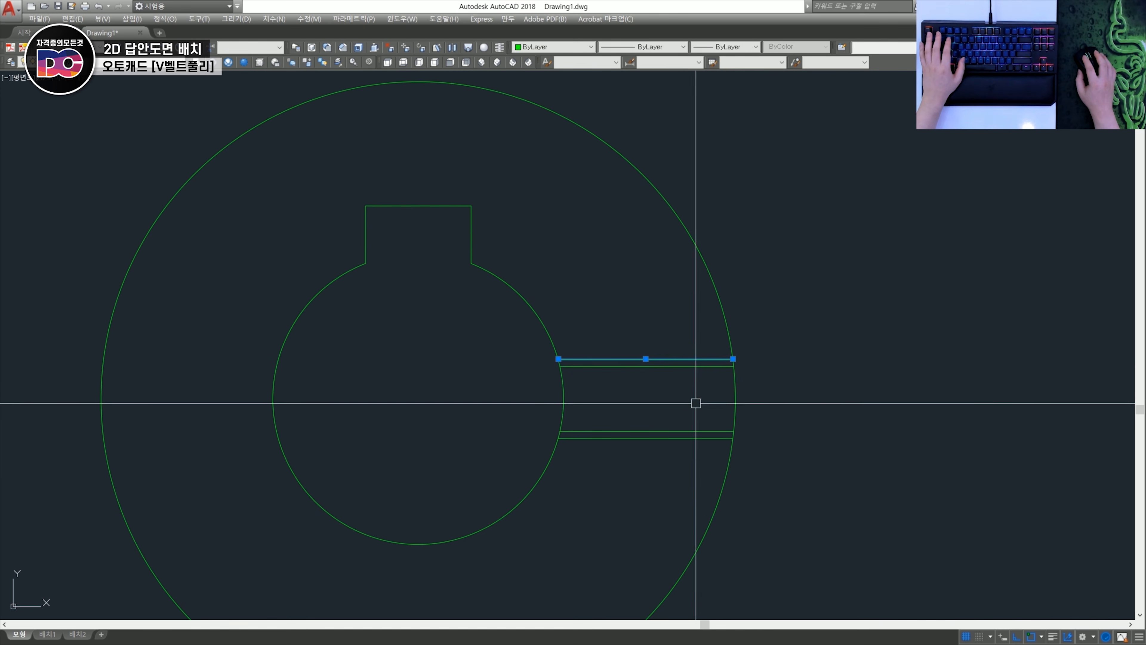
click(685, 438)
click(103, 63)
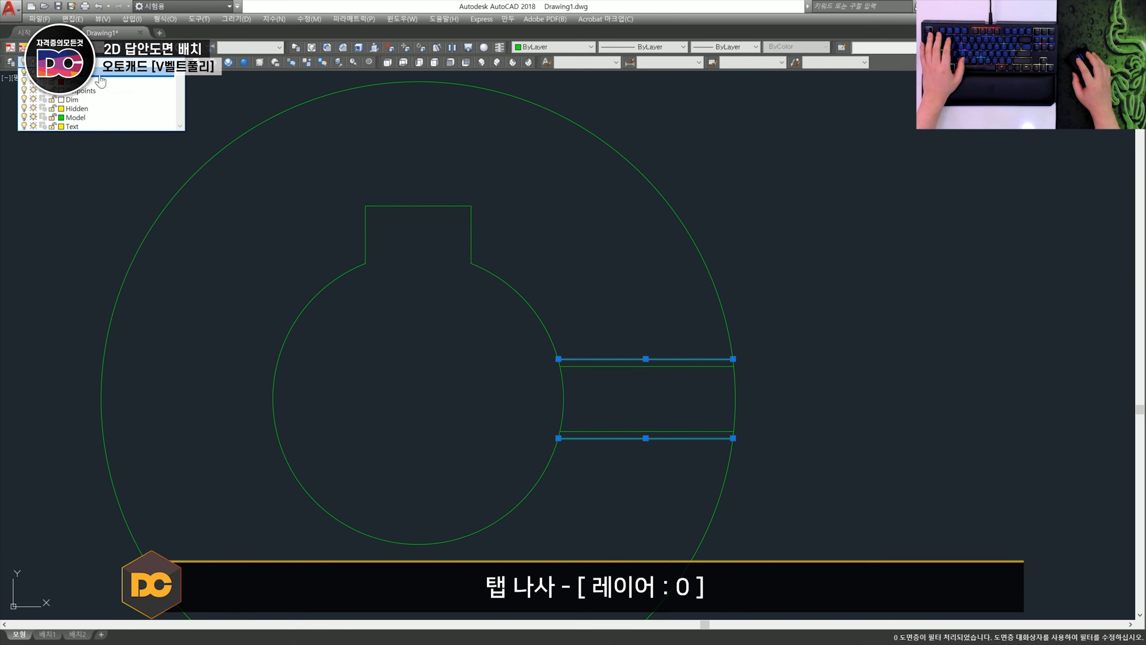
click(101, 81)
key(Escape)
- Draw a vertical centre line across the outer circle from its top quadrant to its bottom quadrant
scroll(345, 313, down, 4)
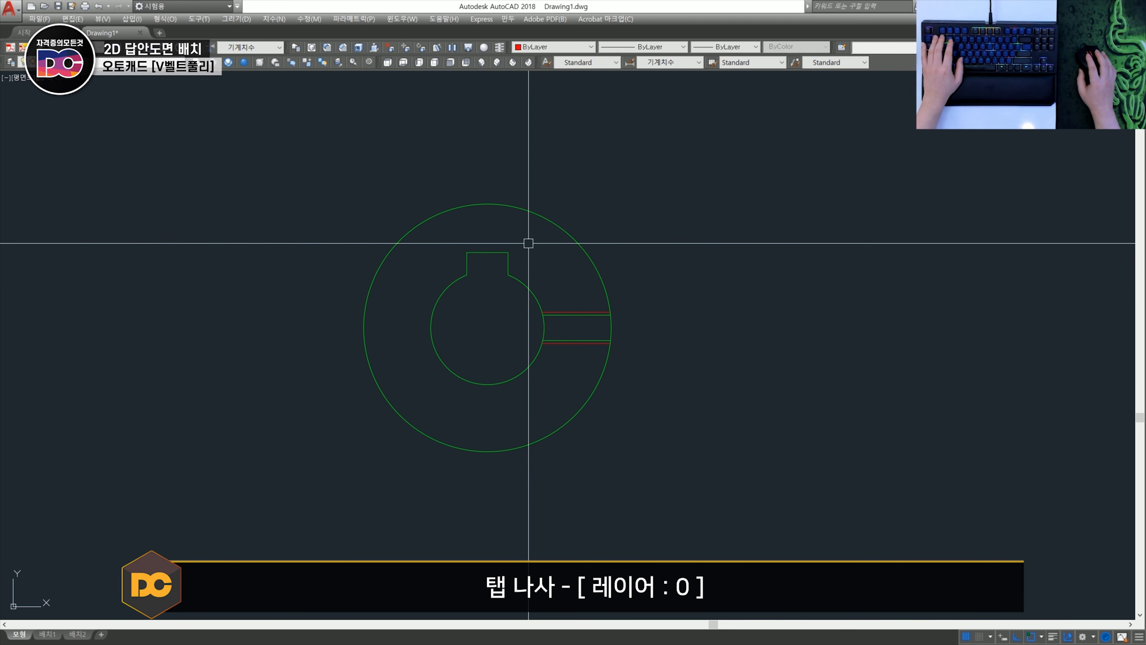
key(l)
key(space)
shift+right_click(500, 220)
key(q)
click(487, 205)
click(507, 528)
key(space)
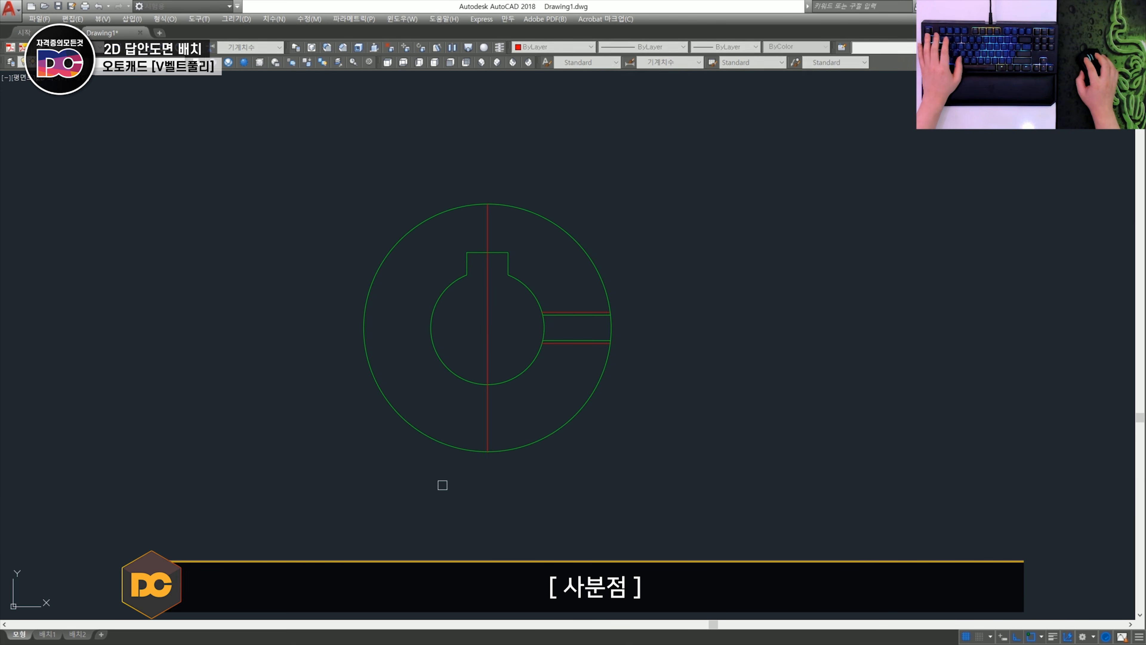
- Draw a horizontal centre line from the outer circle's left quadrant through the threaded hole to beyond the circle
key(space)
shift+right_click(352, 322)
key(q)
click(364, 328)
click(706, 328)
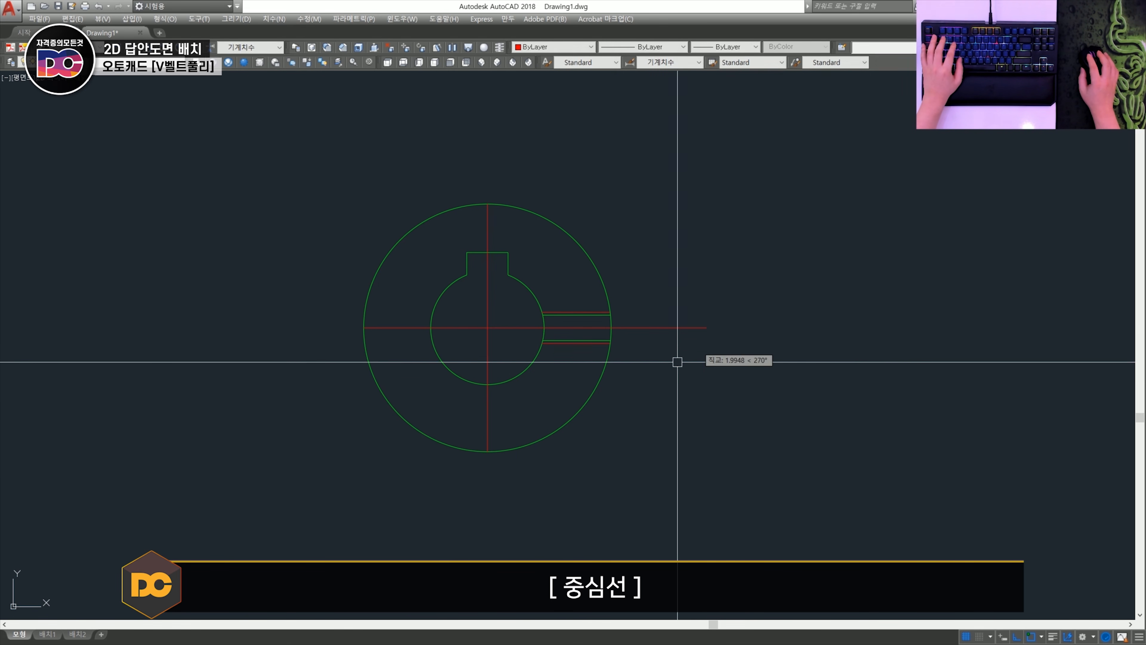
- Trim the part of the horizontal centre line that extends outside the outer circle
text(tr)
key(space)
key(space)
click(698, 386)
click(637, 295)
key(space)
- Draw a wavy spline break line above the threaded hole, from inside the bore to outside the outer circle
scroll(550, 341, up, 5)
mouse_move(560, 312)
middle_down()
mouse_move(489, 381)
mouse_move(501, 409)
middle_up()
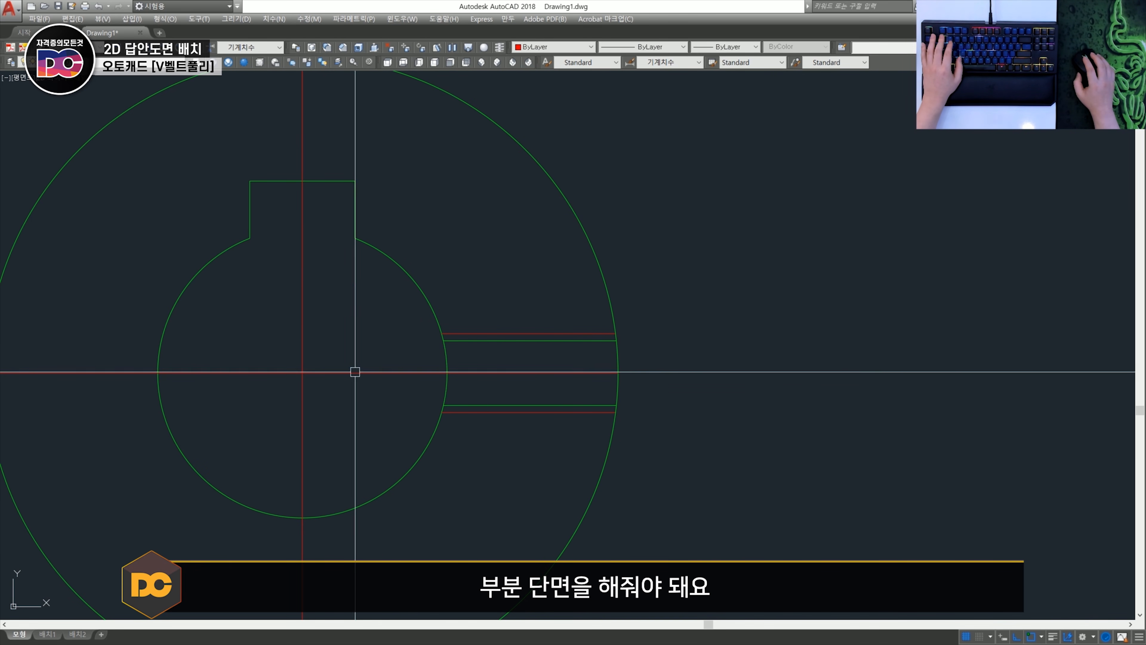
text(spl)
key(space)
click(376, 309)
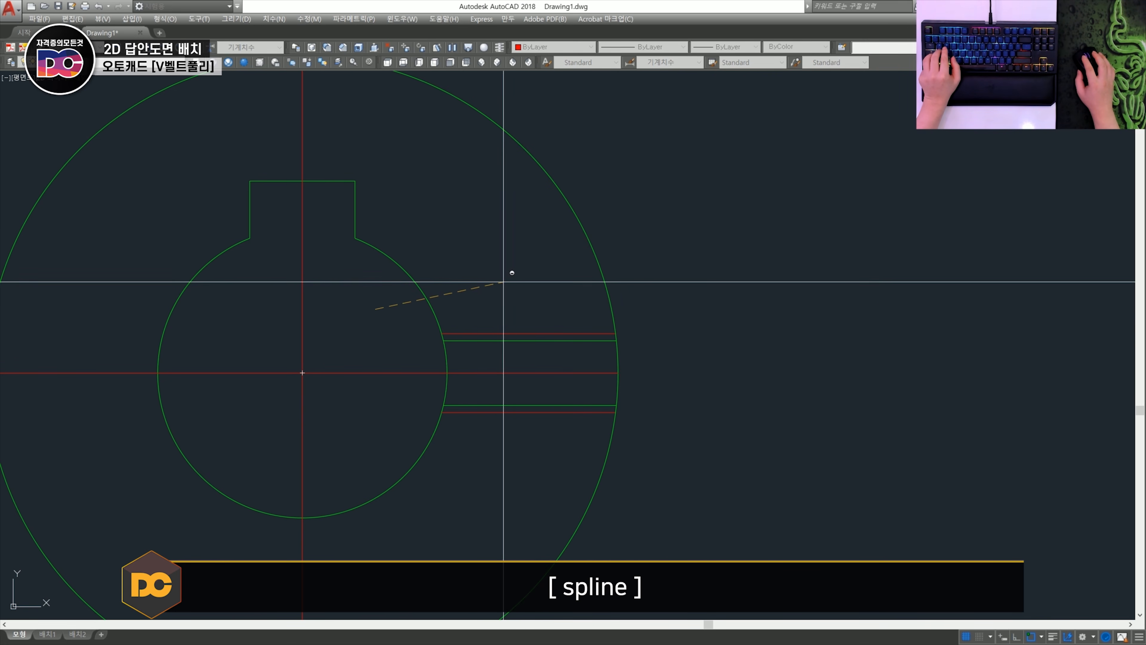
shift+click(509, 281)
shift+click(588, 309)
shift+click(691, 291)
key(space)
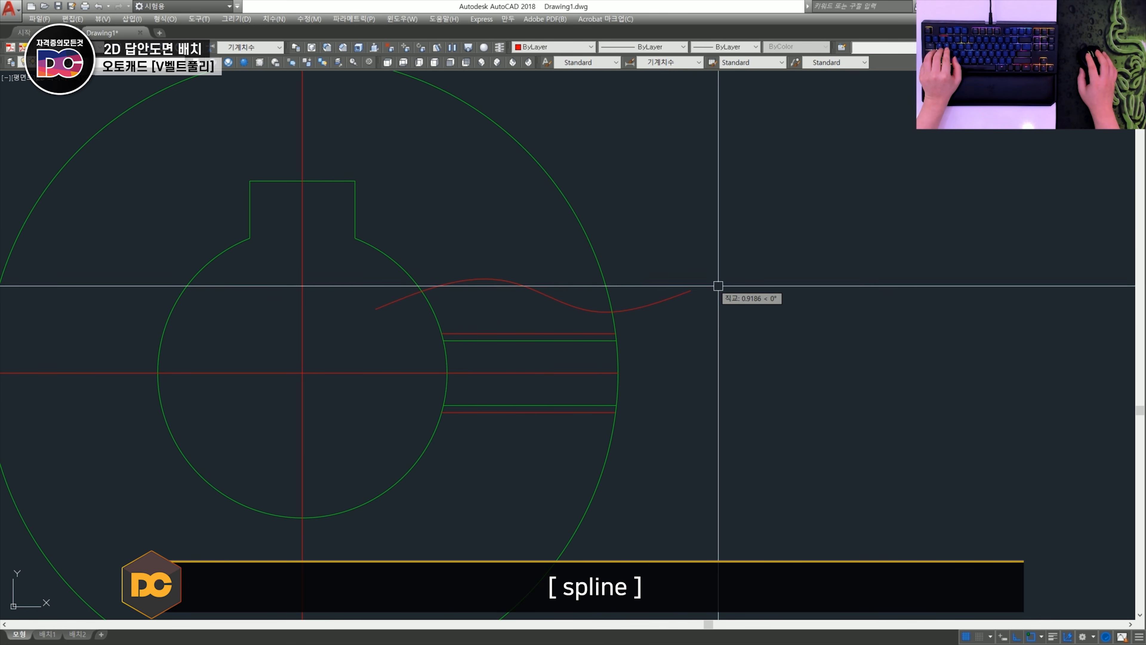
- Draw a second wavy spline break line below the threaded hole, running from inside the bore past the outer circle
key(space)
click(367, 435)
shift+click(518, 480)
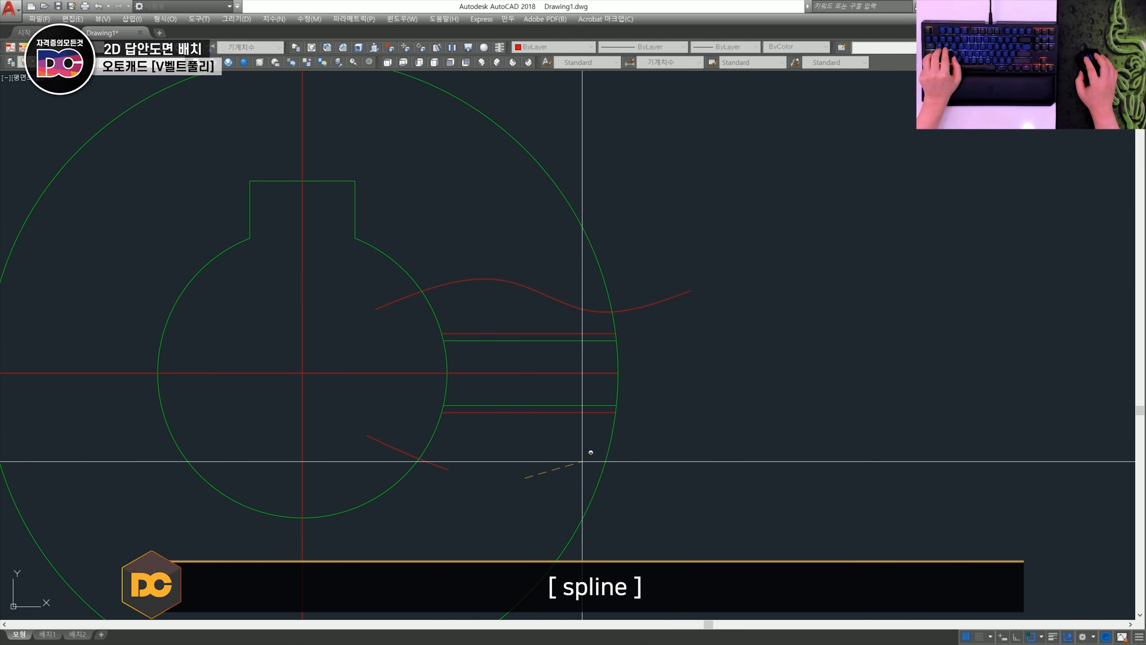
shift+click(586, 456)
shift+click(701, 492)
key(space)
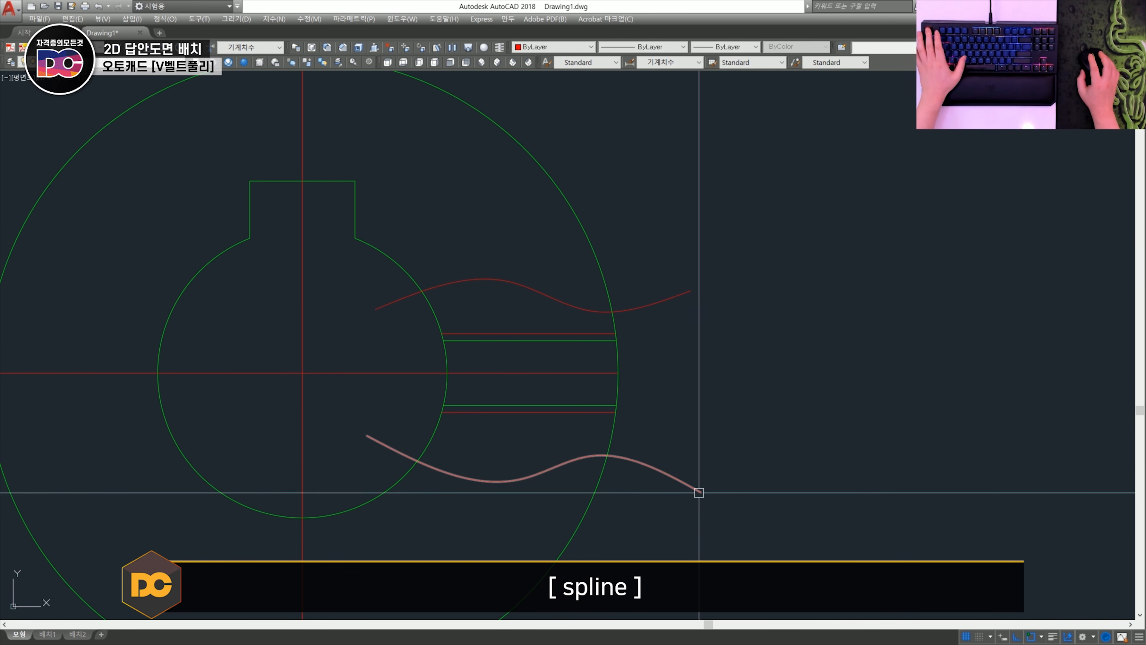
- Trim both spline break lines so they end at the outer circle and at the bore circle
text(tr)
key(space)
key(space)
click(698, 517)
click(649, 278)
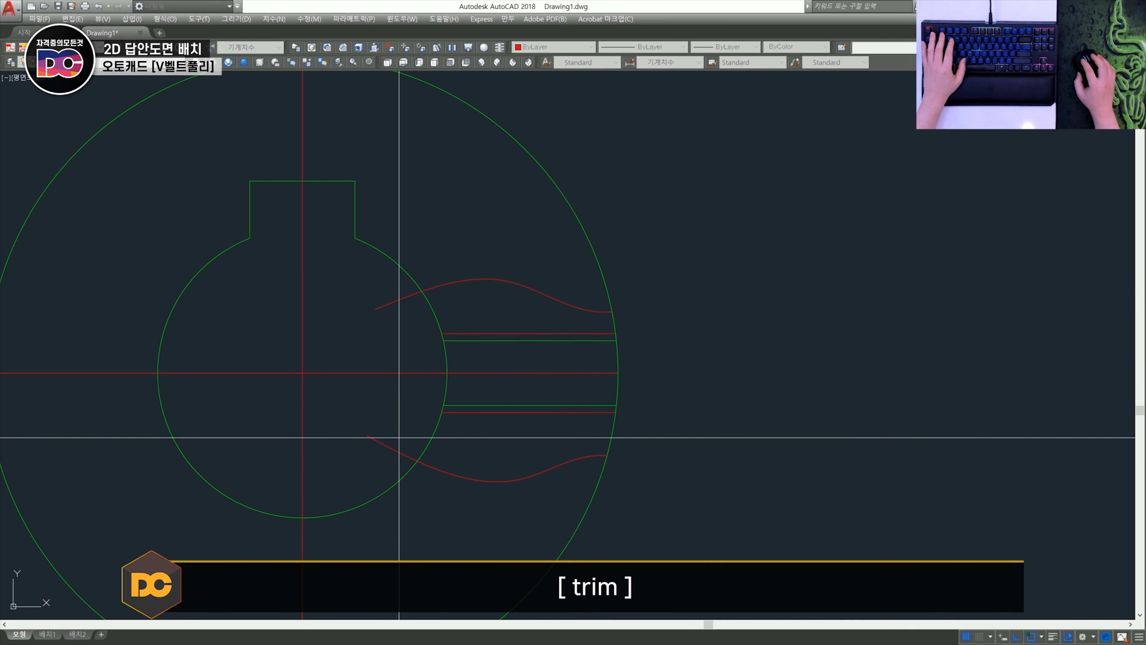
key(space)
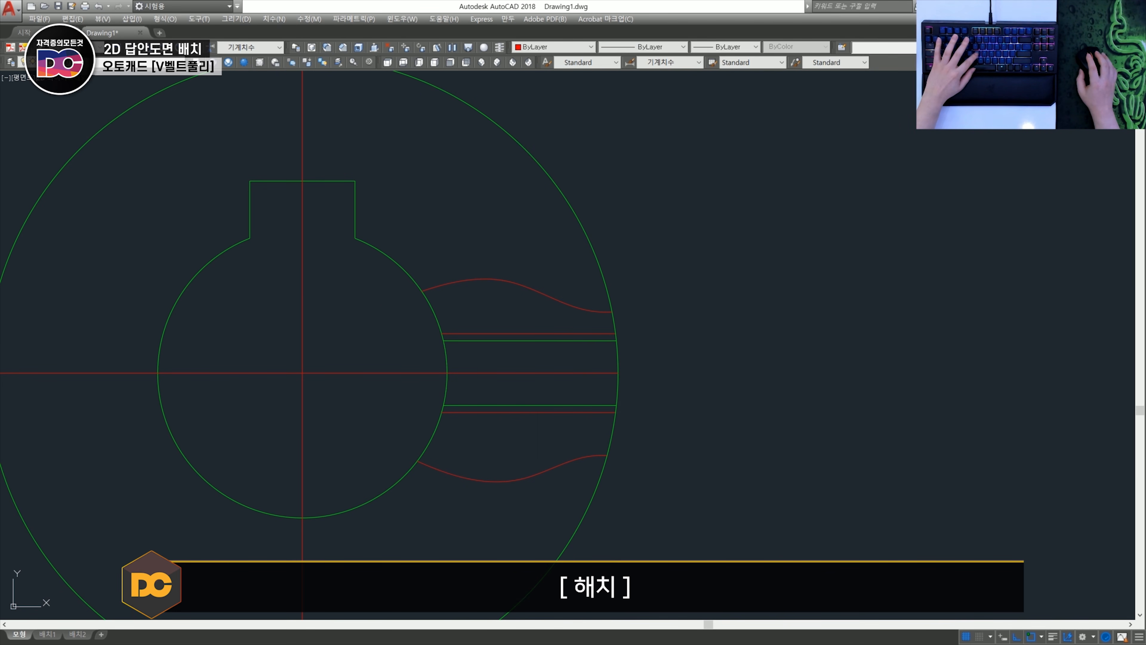
- Try a user-defined 45° hatch with spacing 3 between the break lines and the threaded hole, and delete that hatch
text(h)
key(space)
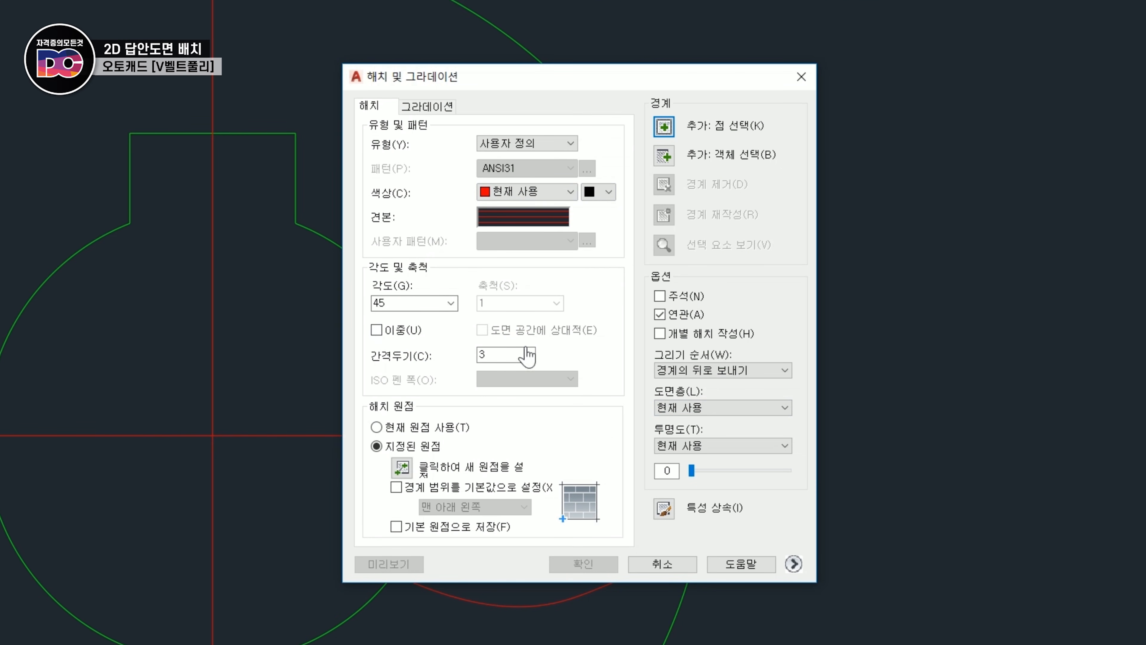
click(666, 128)
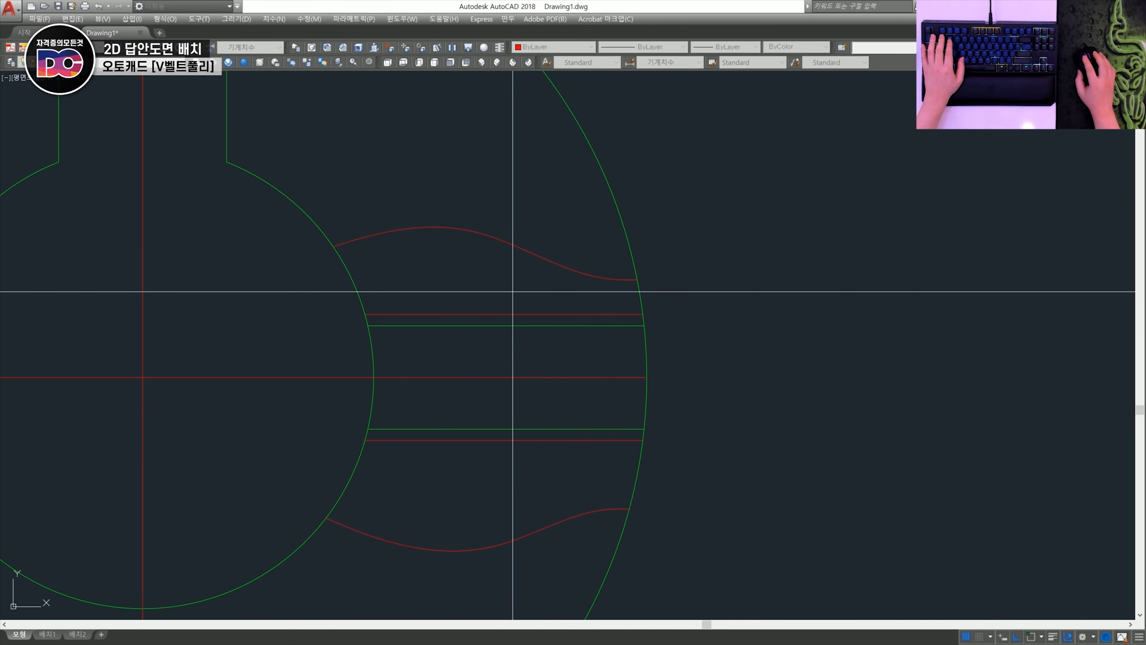
middle_drag(494, 316, 456, 290)
click(448, 454)
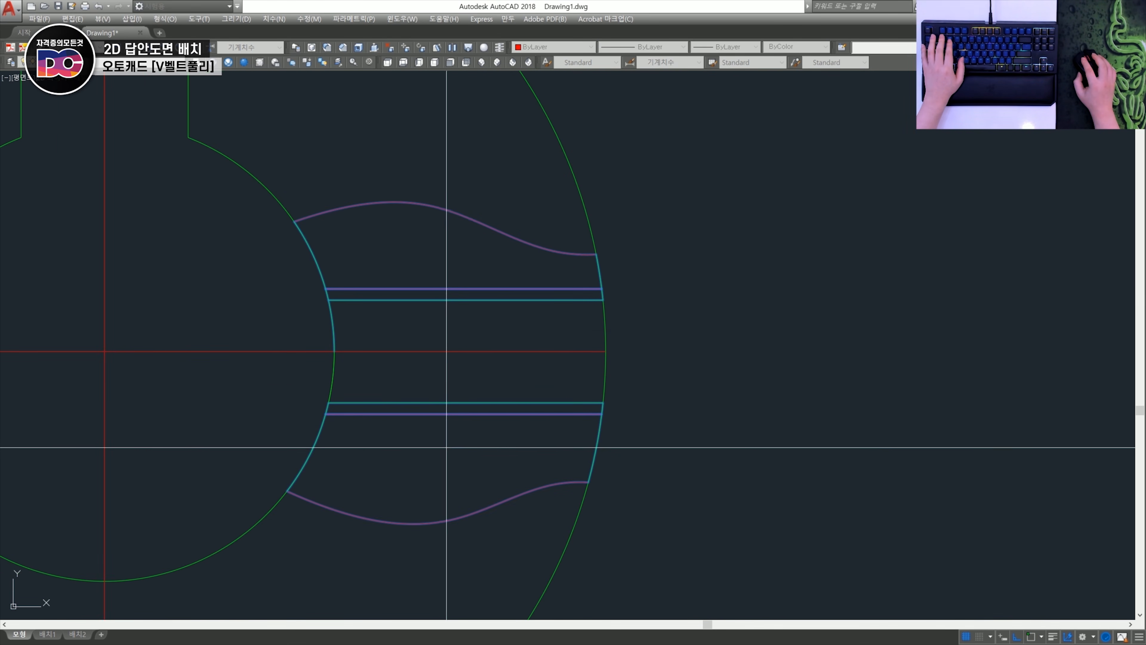
key(space)
click(530, 451)
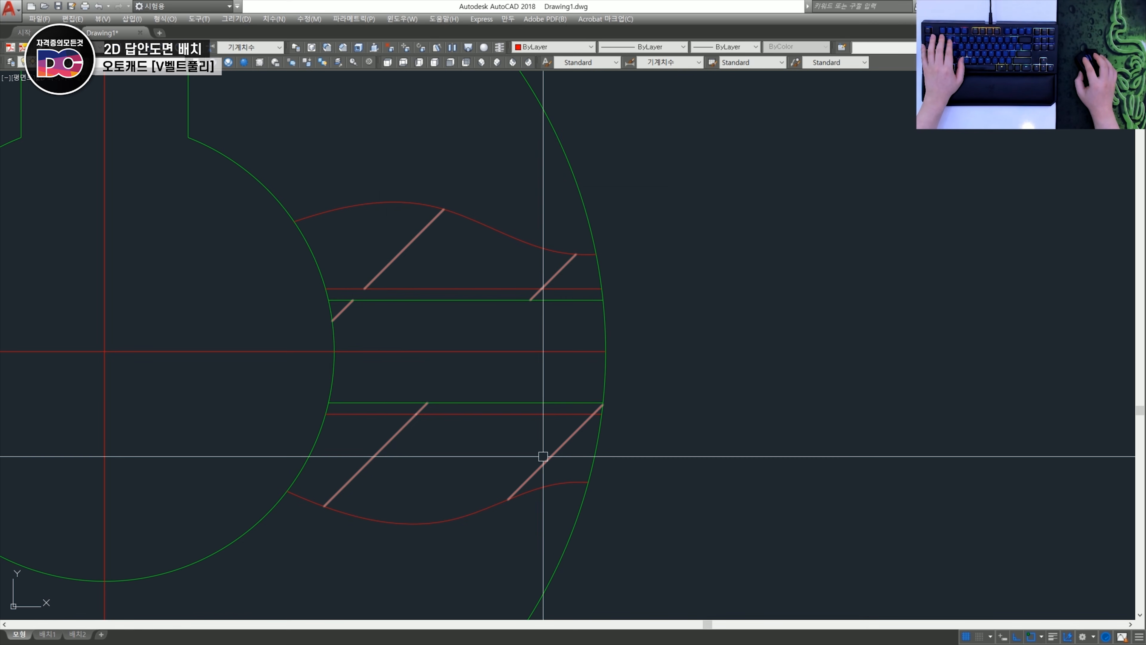
click(341, 312)
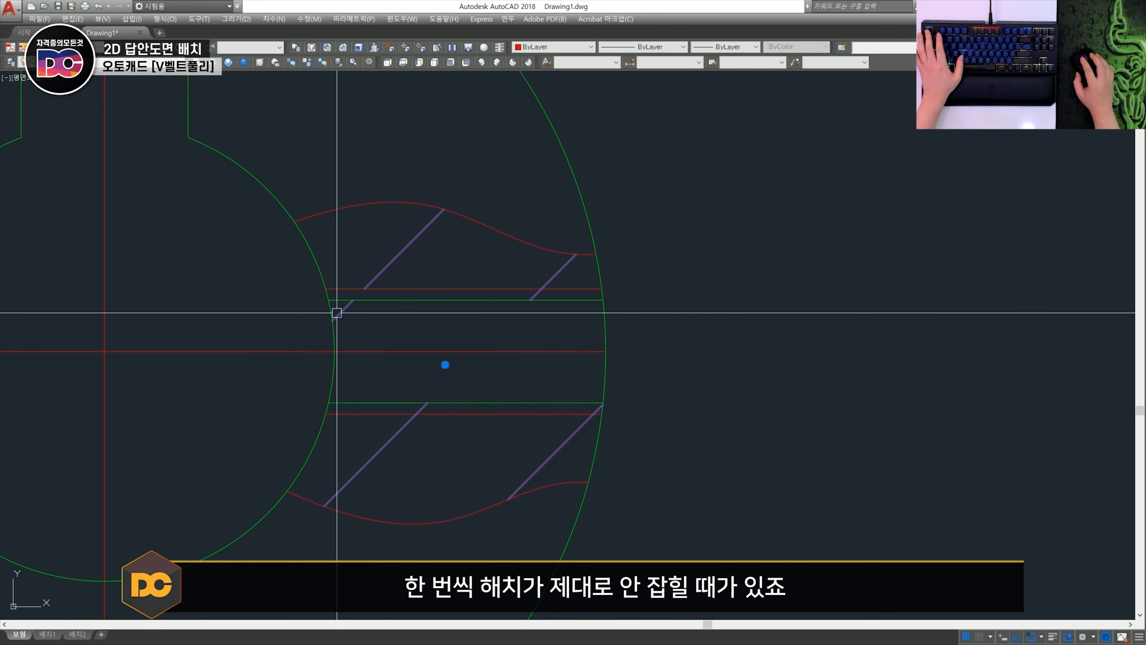
key(Delete)
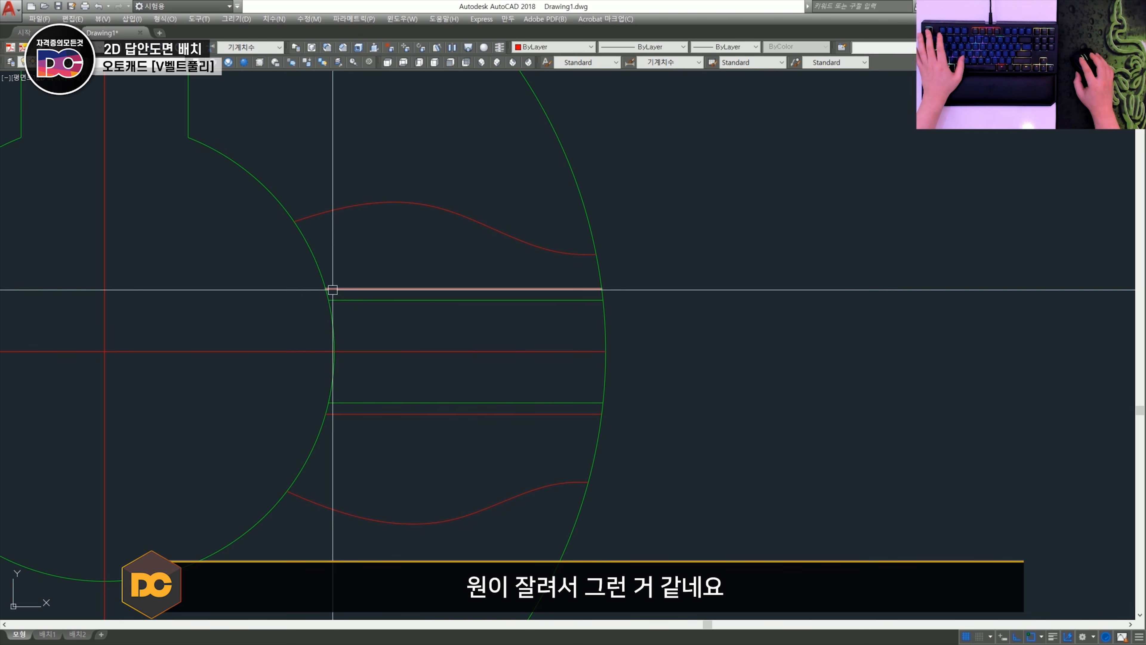
- Erase the short bore arc crossing the threaded hole's inner end and extend the bore arc to close the gap
click(328, 288)
key(Escape)
click(335, 336)
text(e )
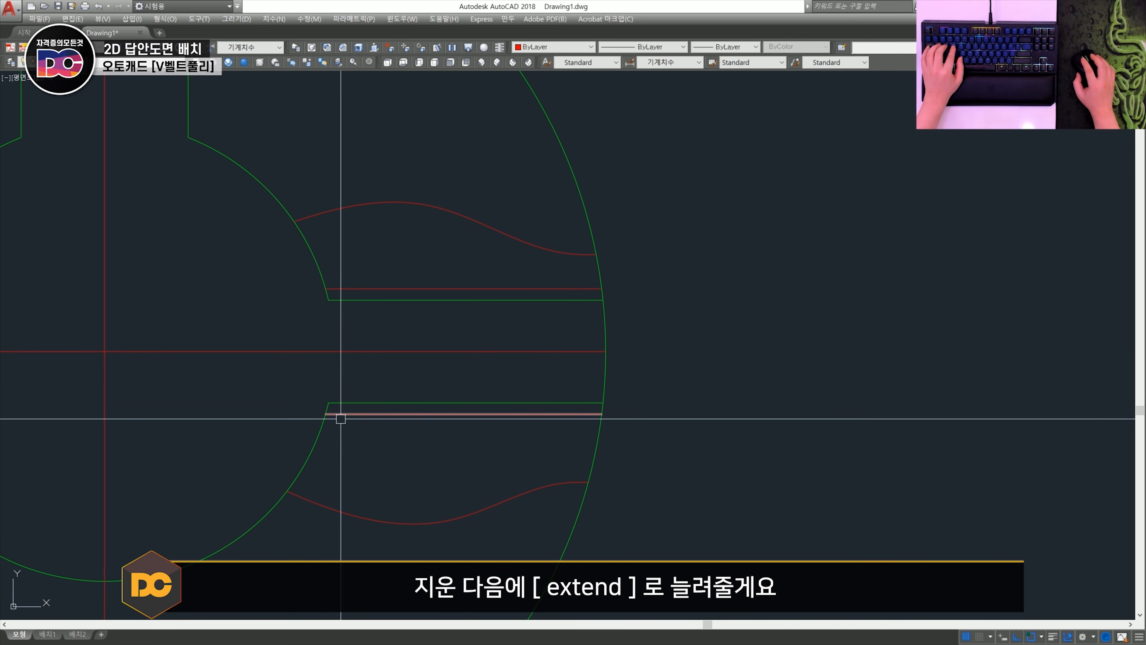
text(ex)
key(Escape)
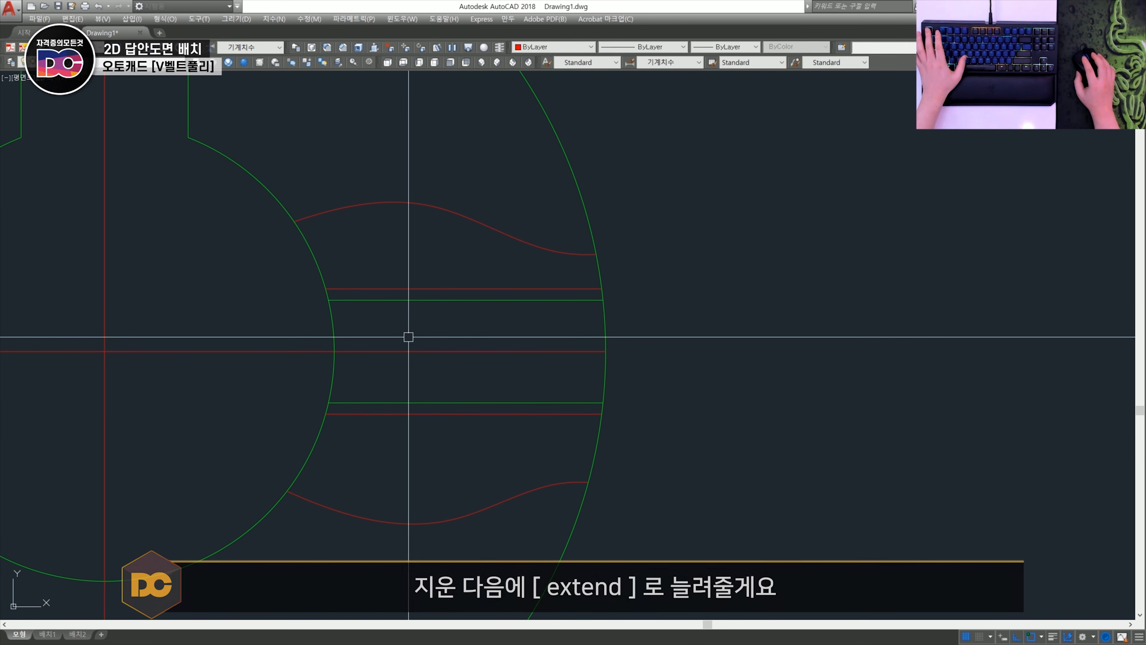
- Hatch the areas above and below the threaded hole up to the break lines, user-defined at 45° with spacing 3
text(h)
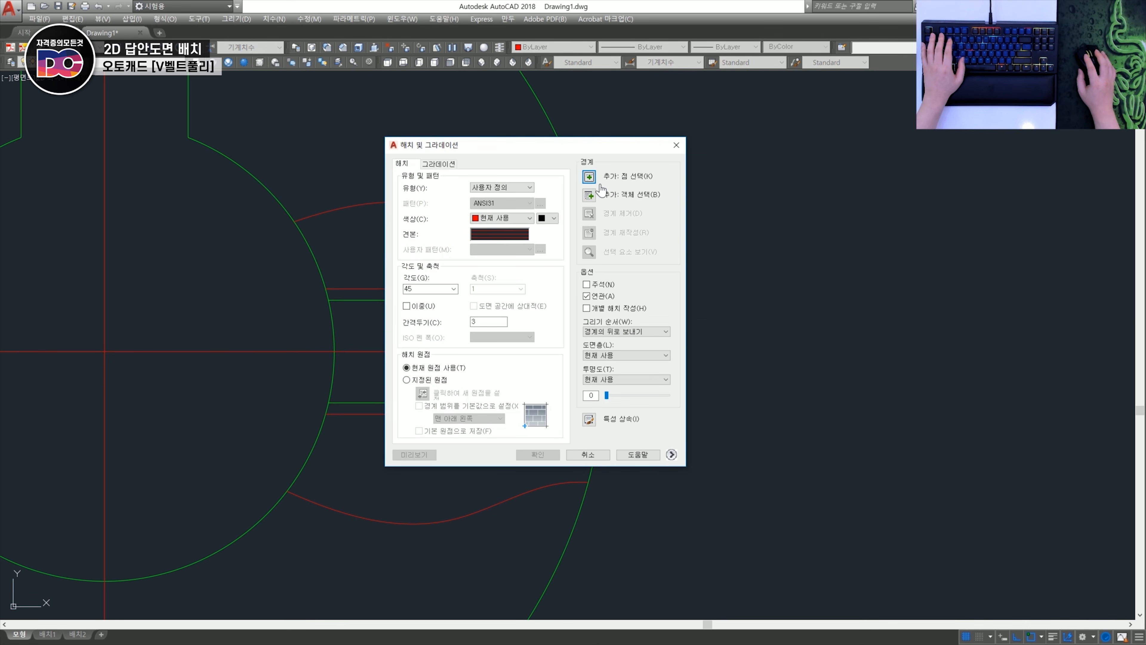
click(591, 176)
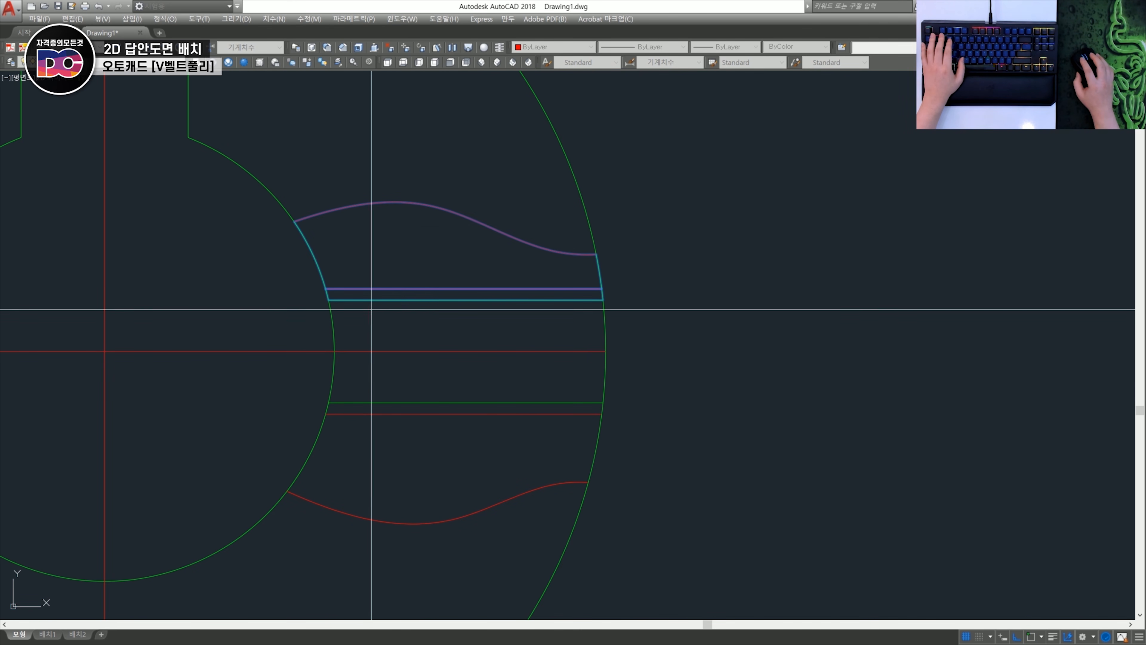
click(395, 451)
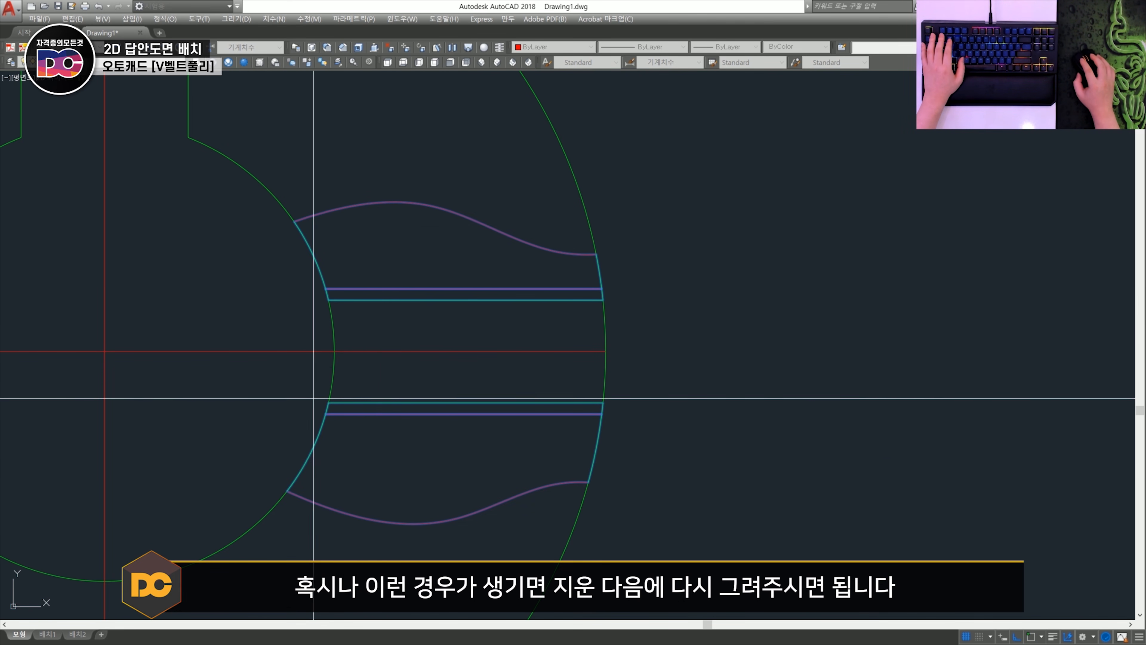
key(Return)
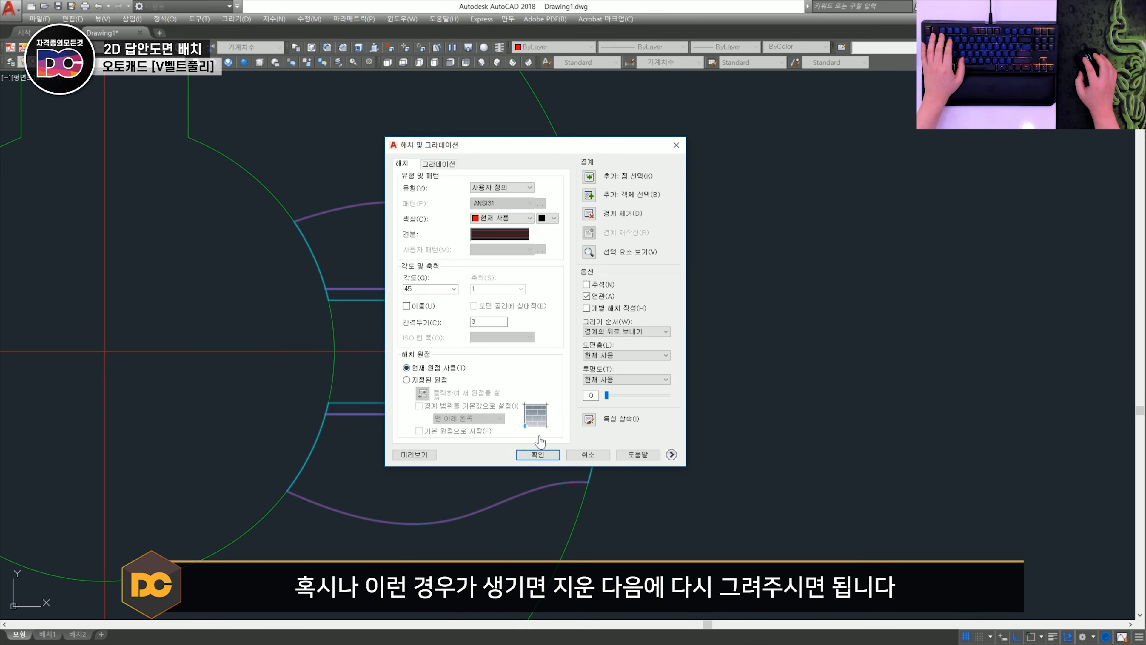
click(538, 455)
scroll(539, 453, down, 4)
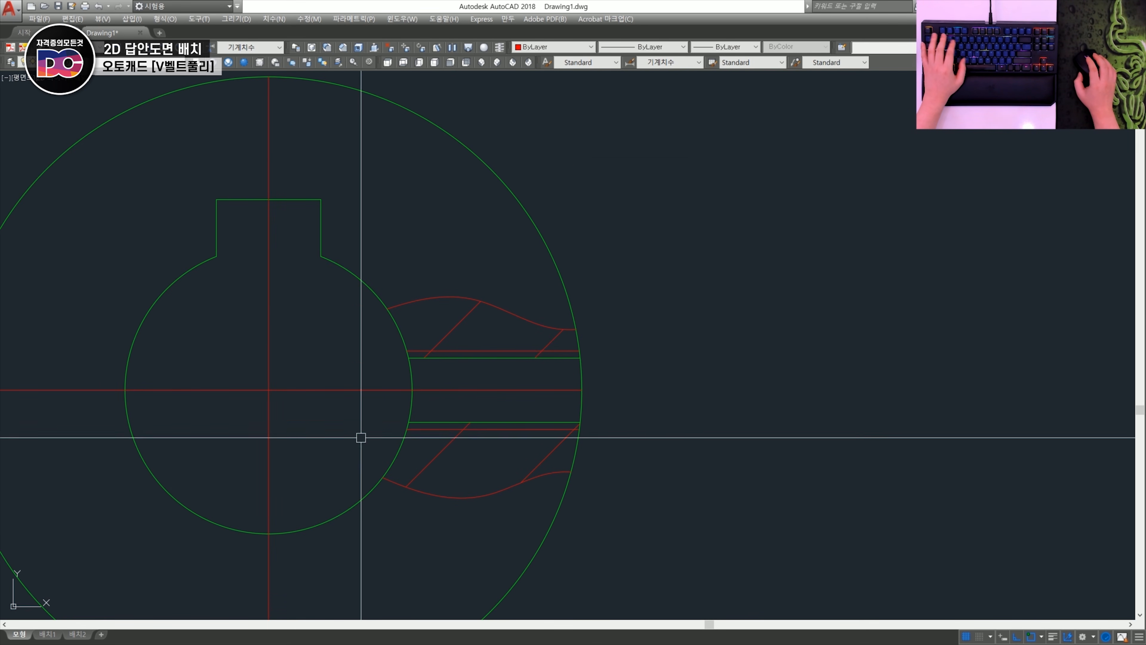
- Edit the partial section's hatch to use a closer line spacing
scroll(530, 524, down, 3)
scroll(465, 438, up, 6)
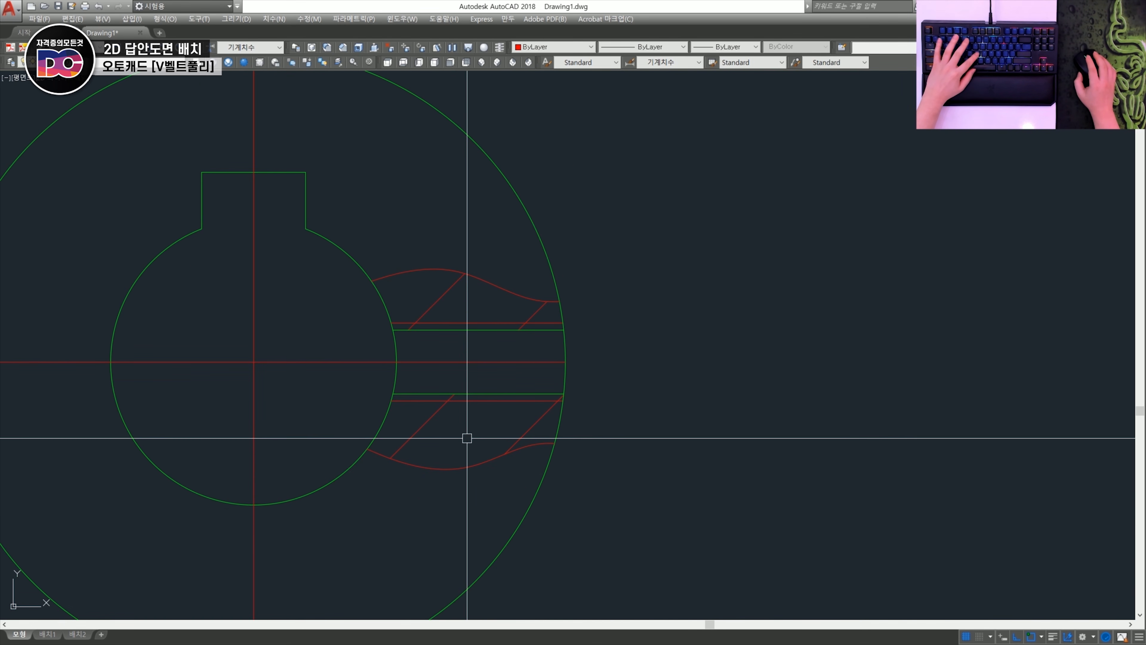
double_click(446, 406)
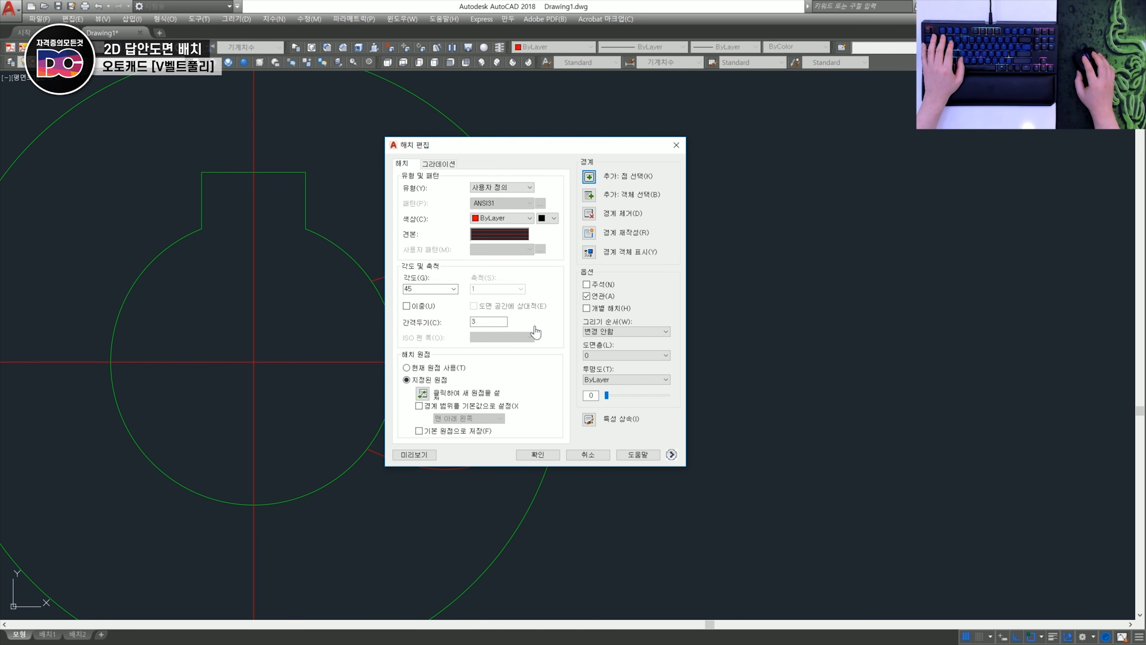
click(524, 453)
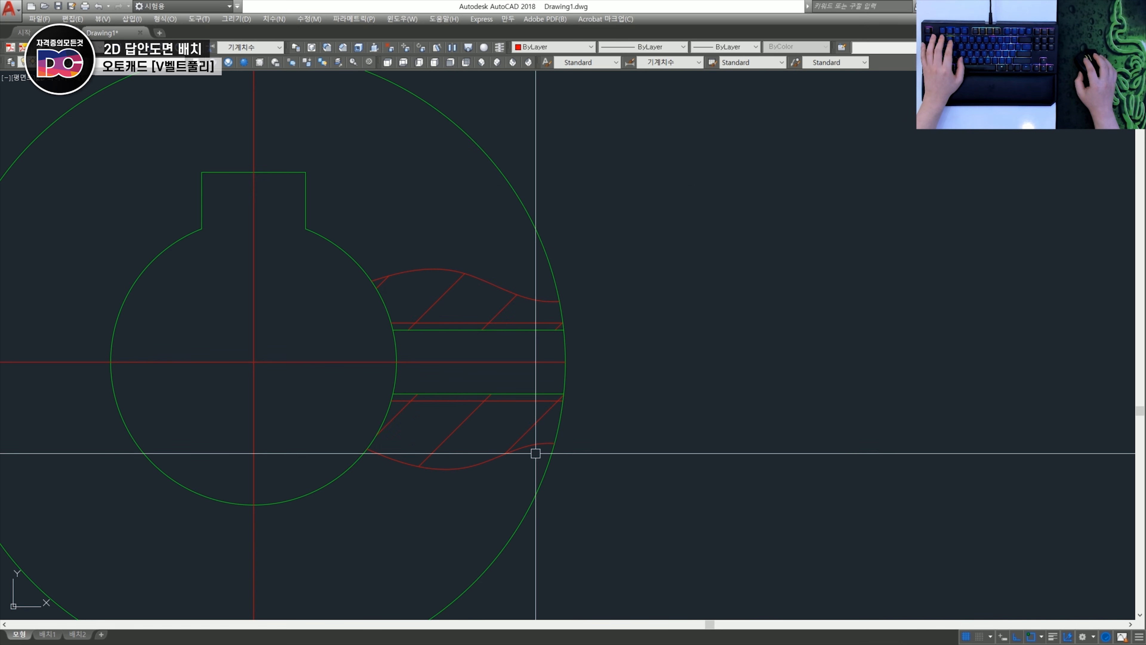
scroll(501, 413, down, 4)
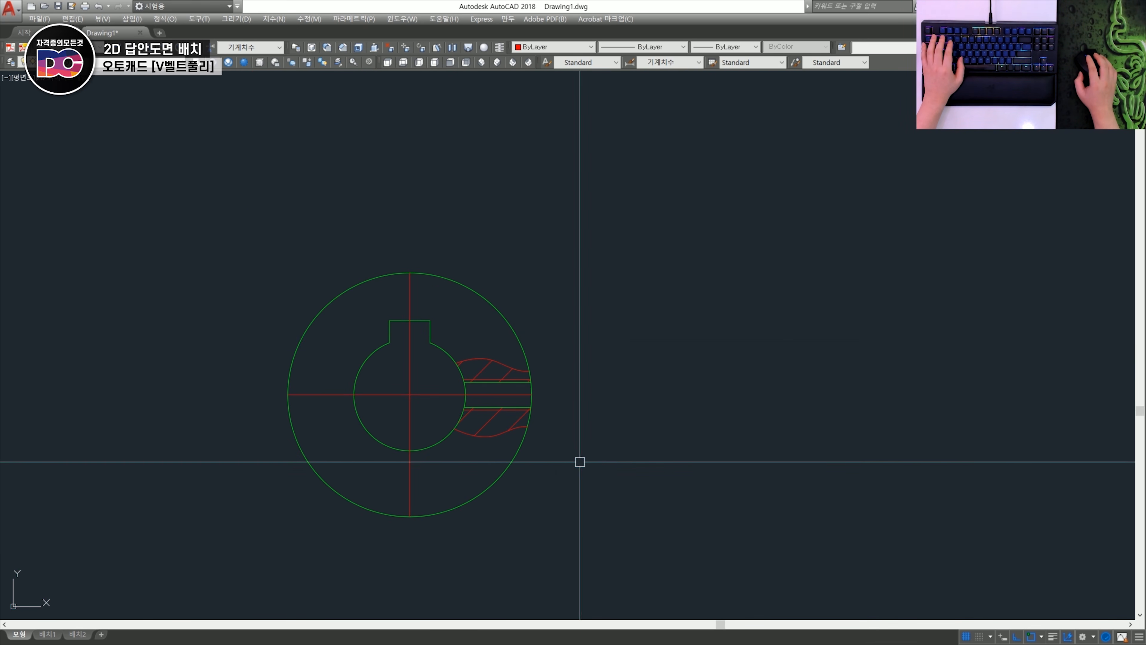
- Assign the centre lines of the pulley's side and section views, including the belt groove's axis and pitch line, to the Center layer
scroll(597, 460, down, 2)
middle_drag(493, 435, 566, 373)
scroll(567, 365, up, 4)
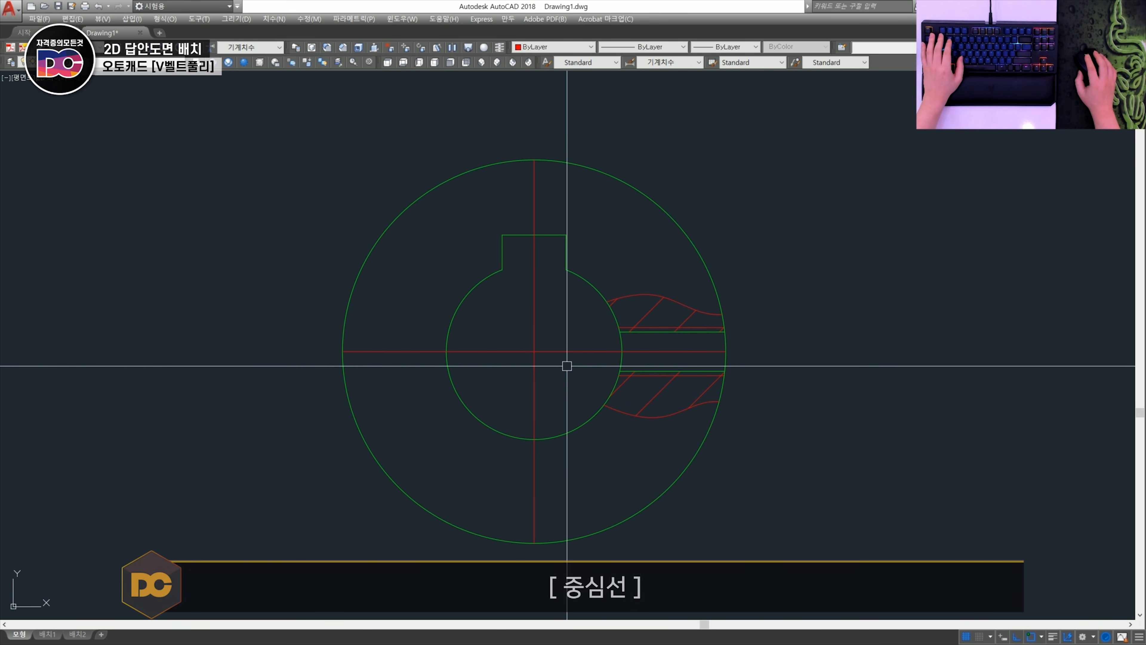
click(566, 364)
click(504, 328)
scroll(519, 337, down, 4)
middle_drag(7, 356, 402, 382)
scroll(397, 380, up, 2)
click(419, 366)
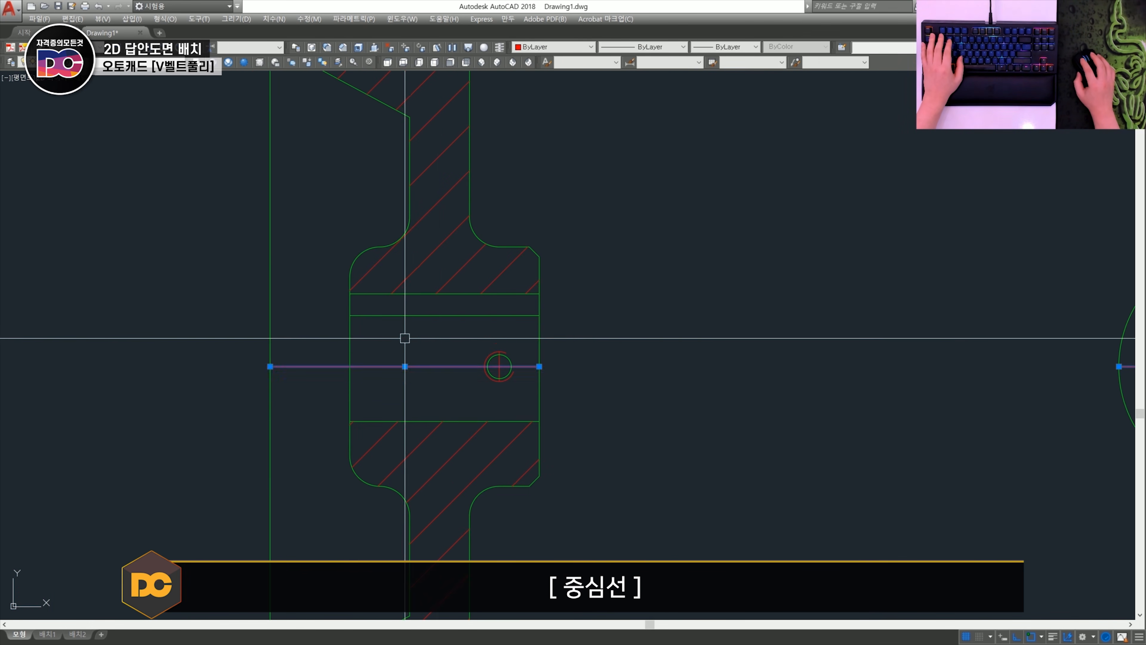
scroll(506, 362, up, 4)
scroll(486, 359, down, 4)
scroll(408, 256, up, 4)
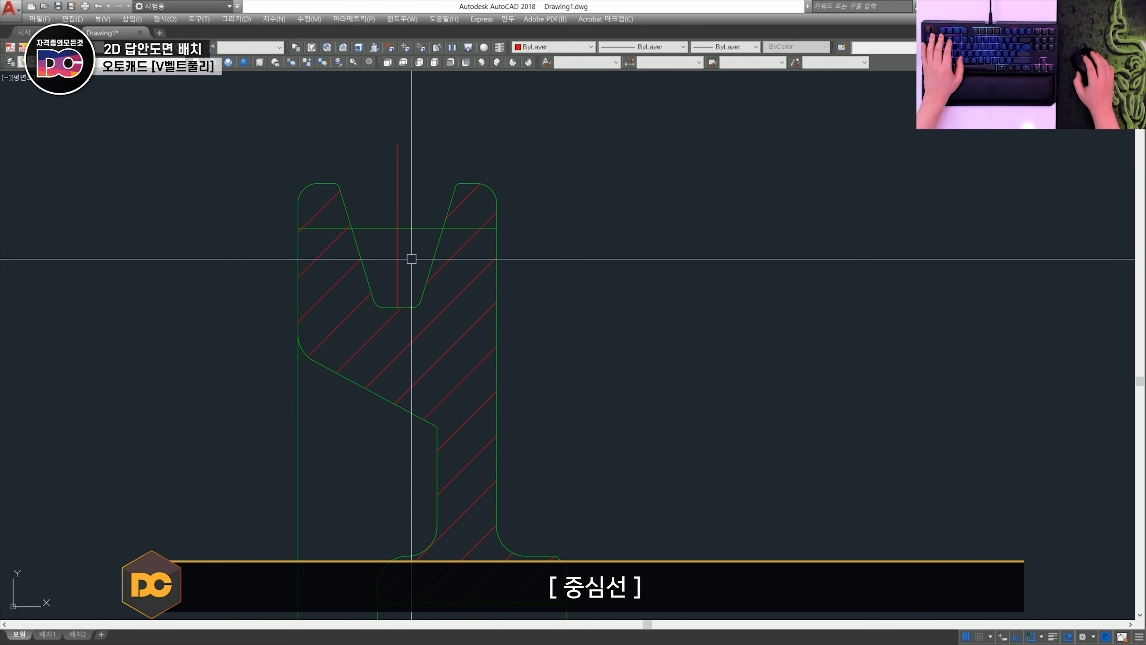
drag(409, 248, 366, 174)
click(131, 74)
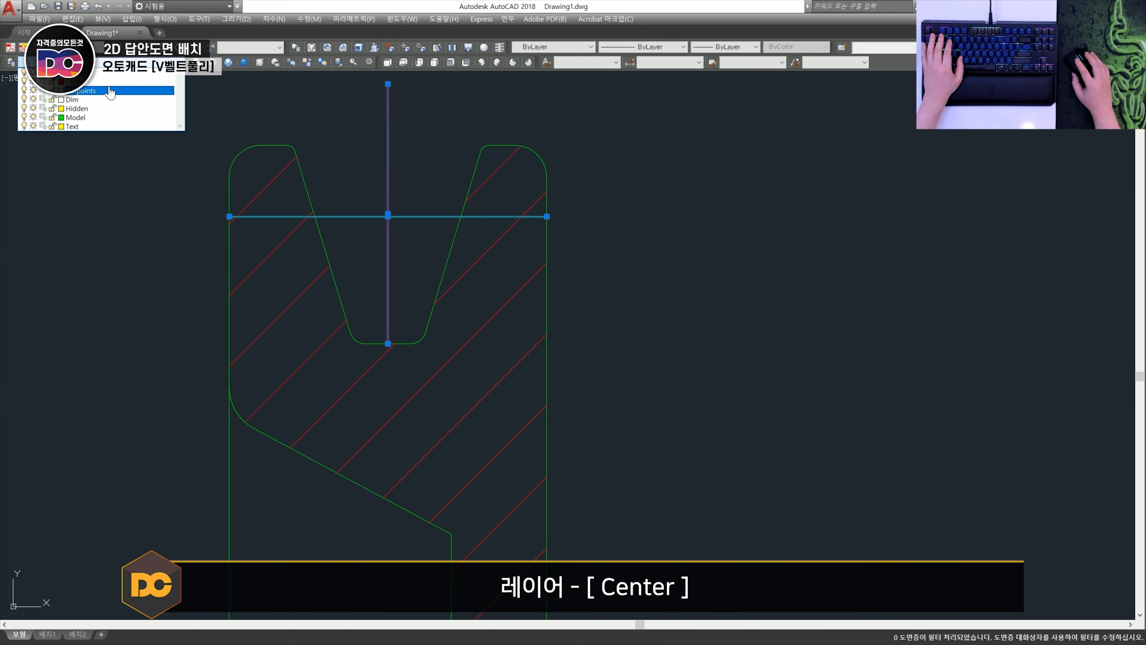
click(109, 82)
key(Escape)
- Lengthen the ends of the pulley's centre lines in both views by a delta of 2
scroll(335, 249, down, 2)
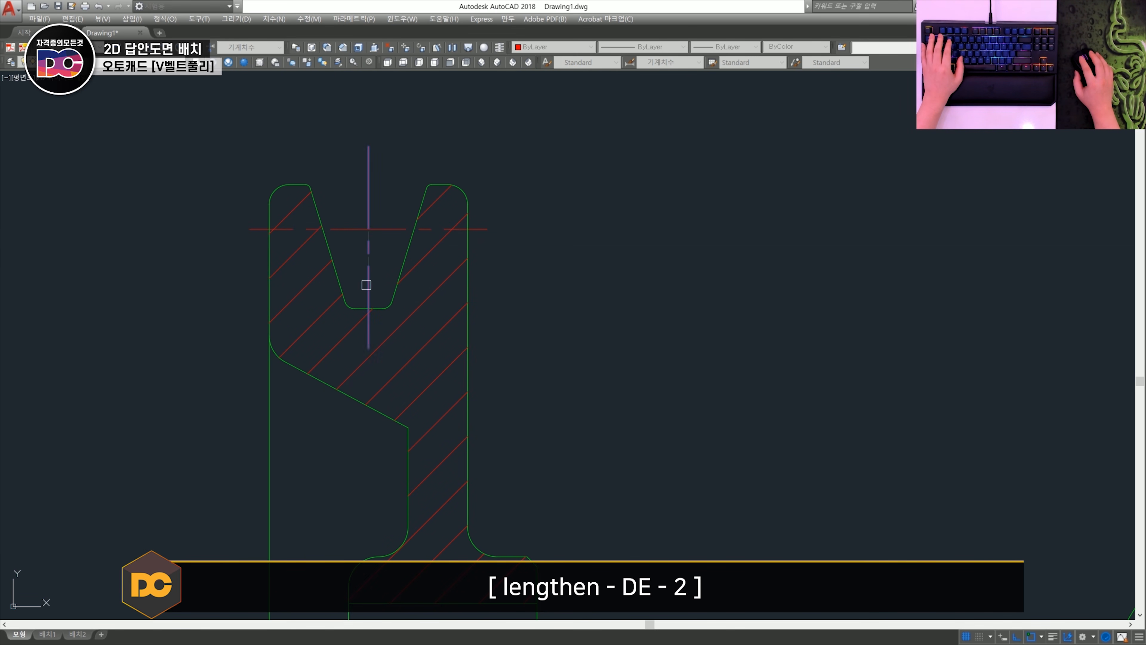
scroll(367, 285, down, 2)
scroll(372, 331, up, 3)
scroll(556, 341, up, 2)
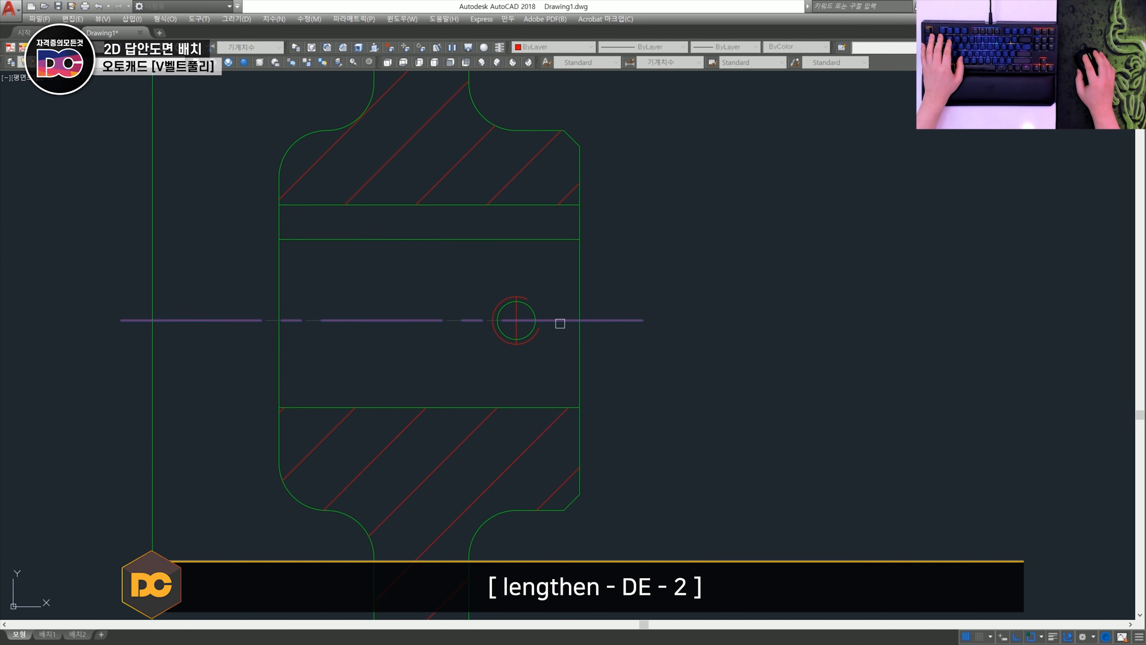
scroll(518, 329, down, 5)
scroll(716, 340, up, 4)
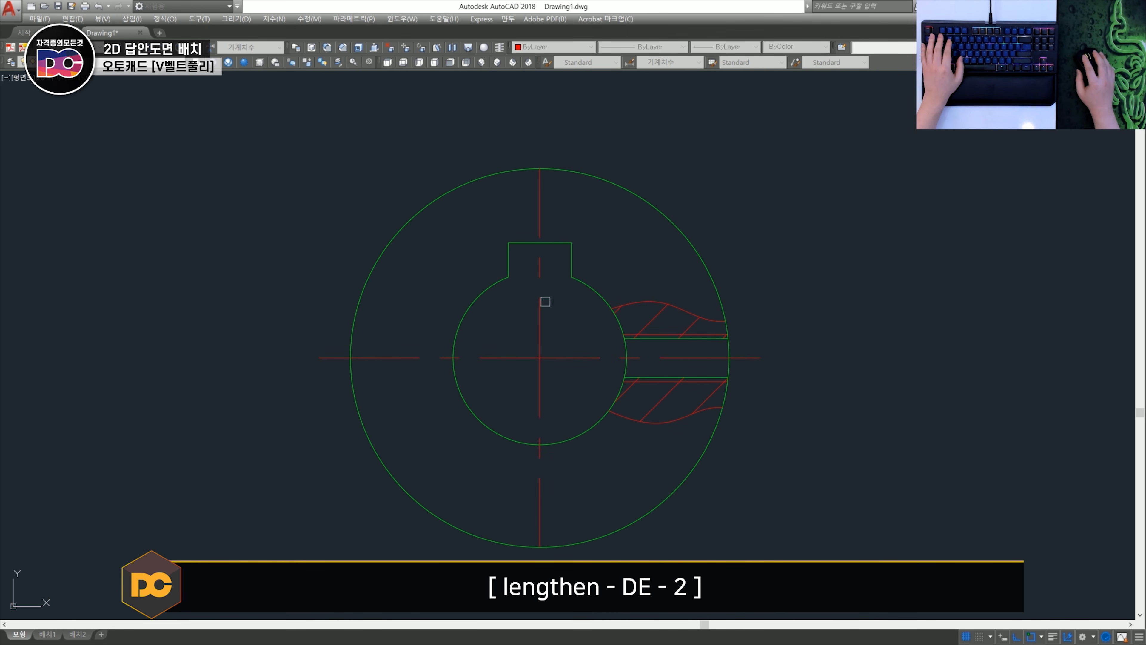
scroll(546, 435, down, 7)
key(Escape)
- Set the linetype scale of the small threaded hole's vertical centre line to 0.5
scroll(332, 369, up, 7)
click(366, 428)
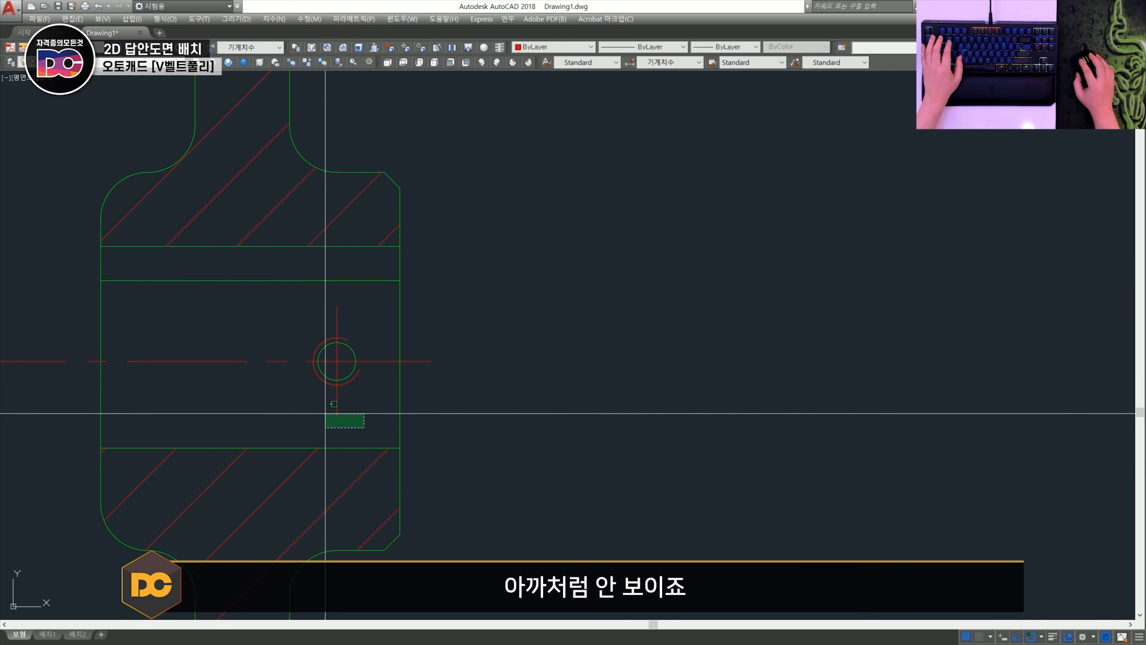
click(323, 410)
key(ctrl+1)
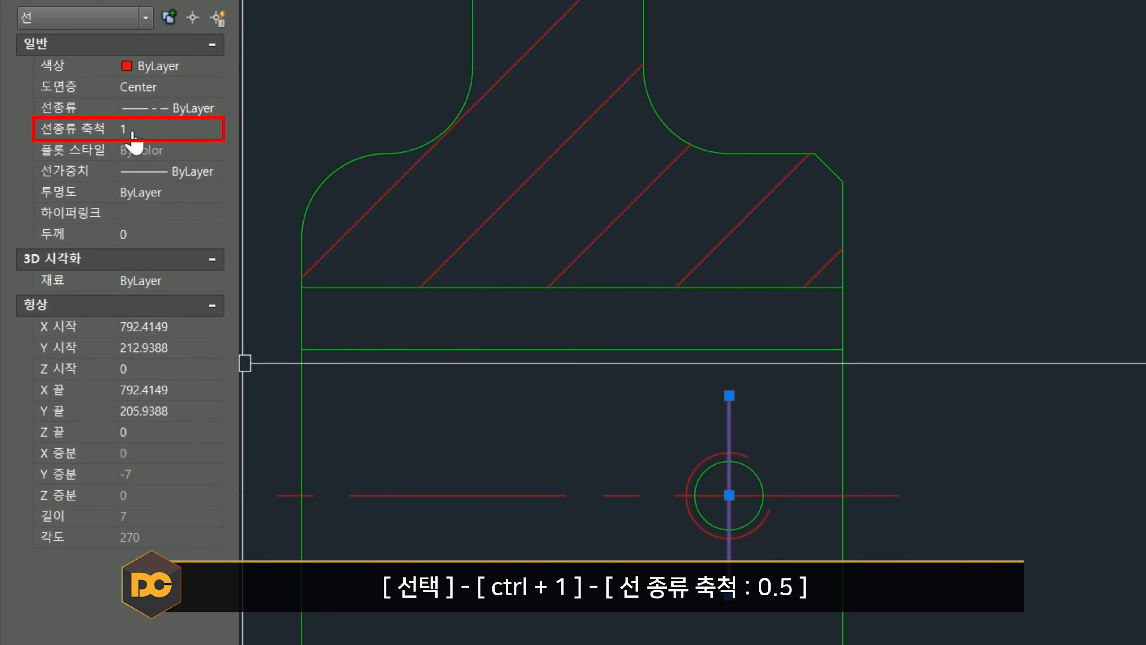
click(133, 130)
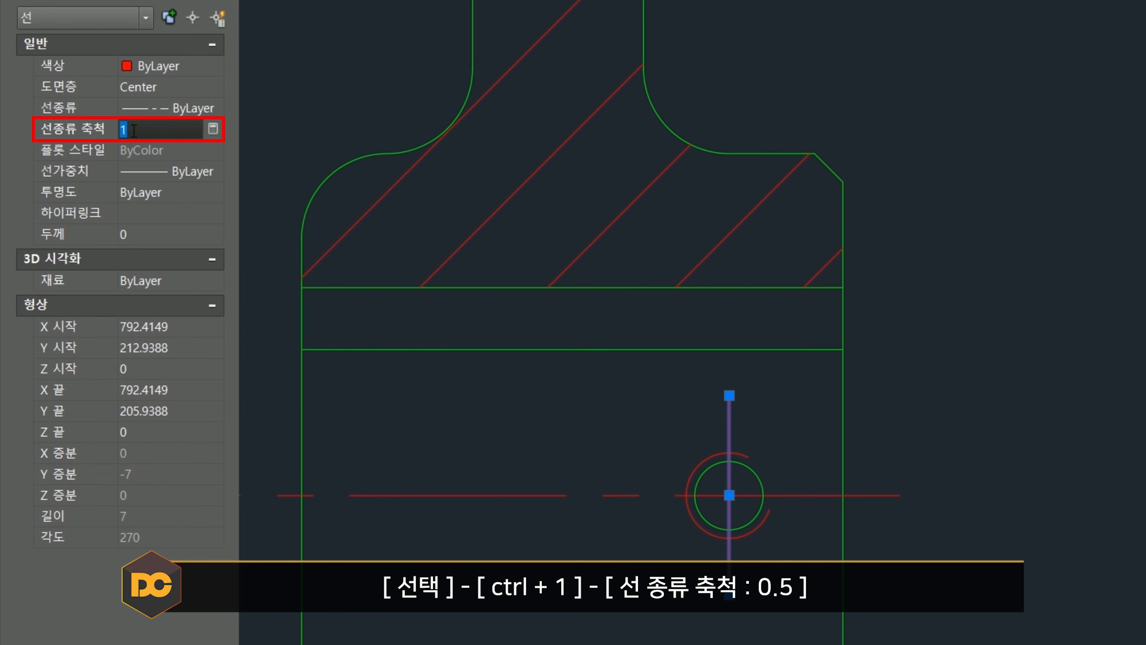
text(0.5)
key(Return)
key(Escape)
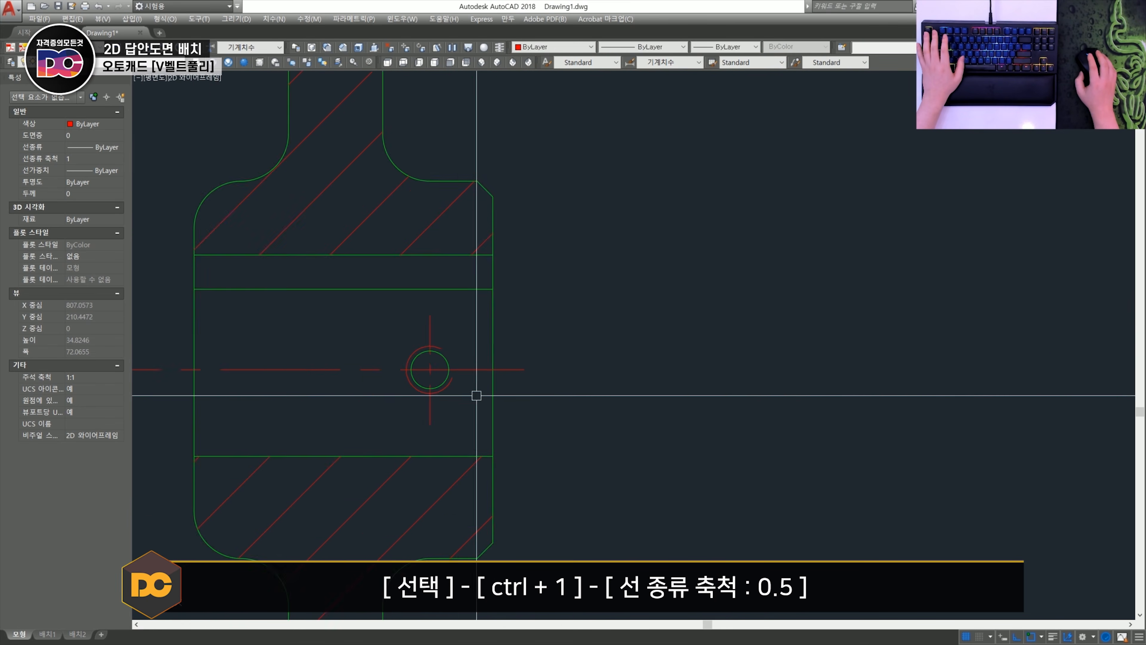
scroll(477, 395, down, 5)
key(ctrl+1)
- Examine the imported section hatches of the pulley and the housing
click(372, 239)
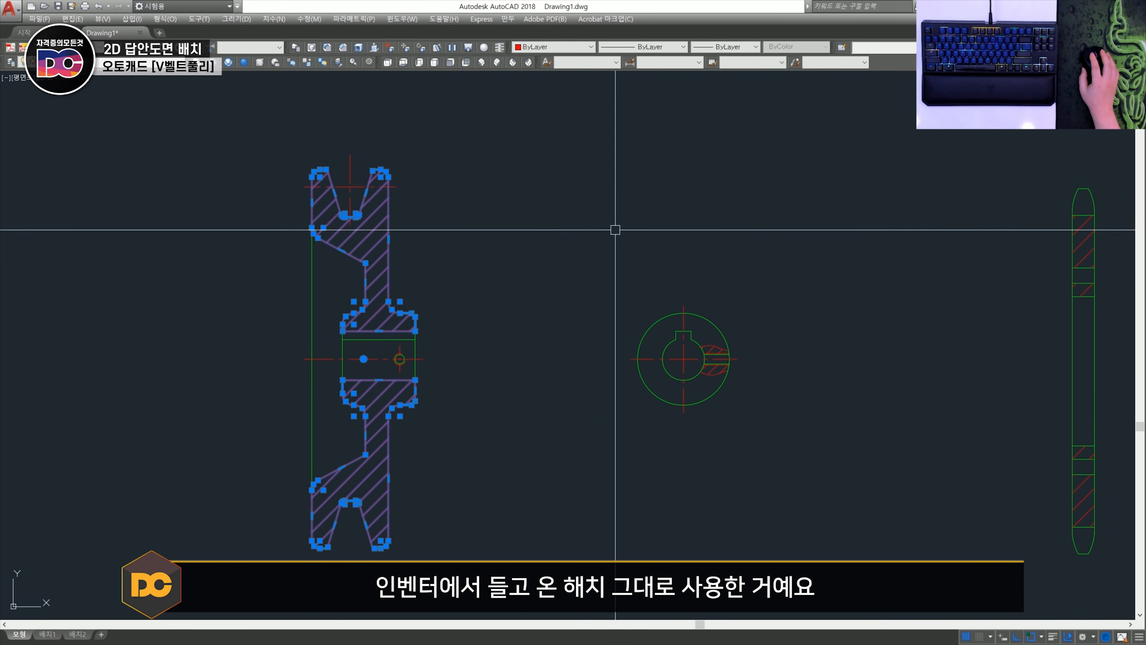
key(Escape)
scroll(404, 333, up, 2)
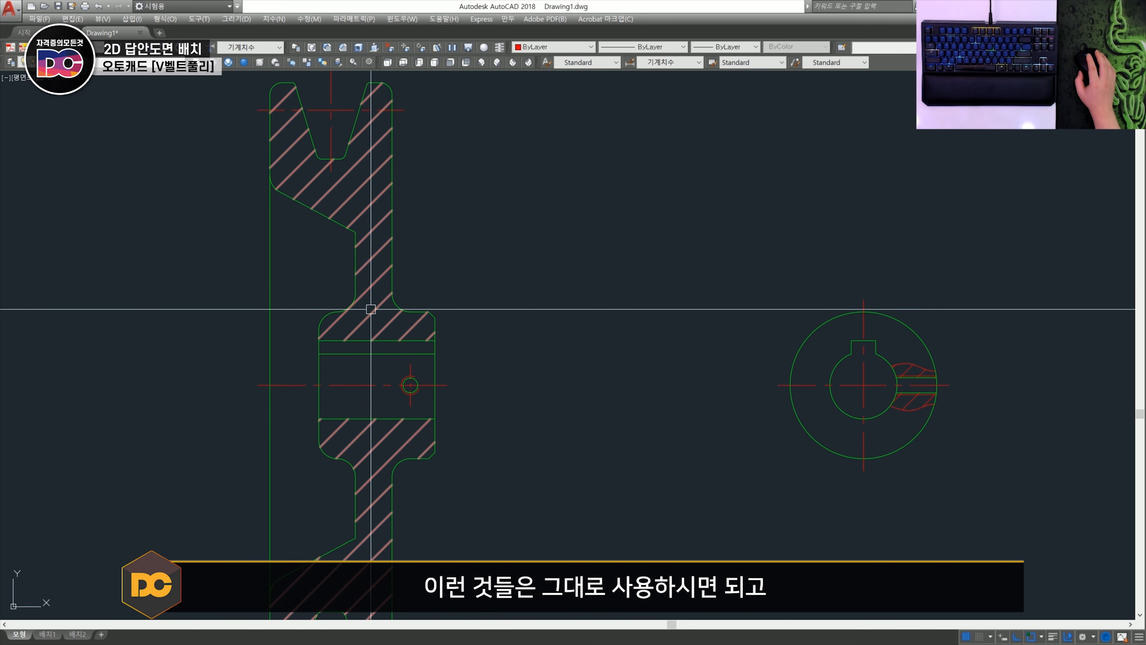
scroll(371, 302, down, 3)
scroll(396, 314, up, 6)
click(397, 315)
scroll(398, 334, down, 6)
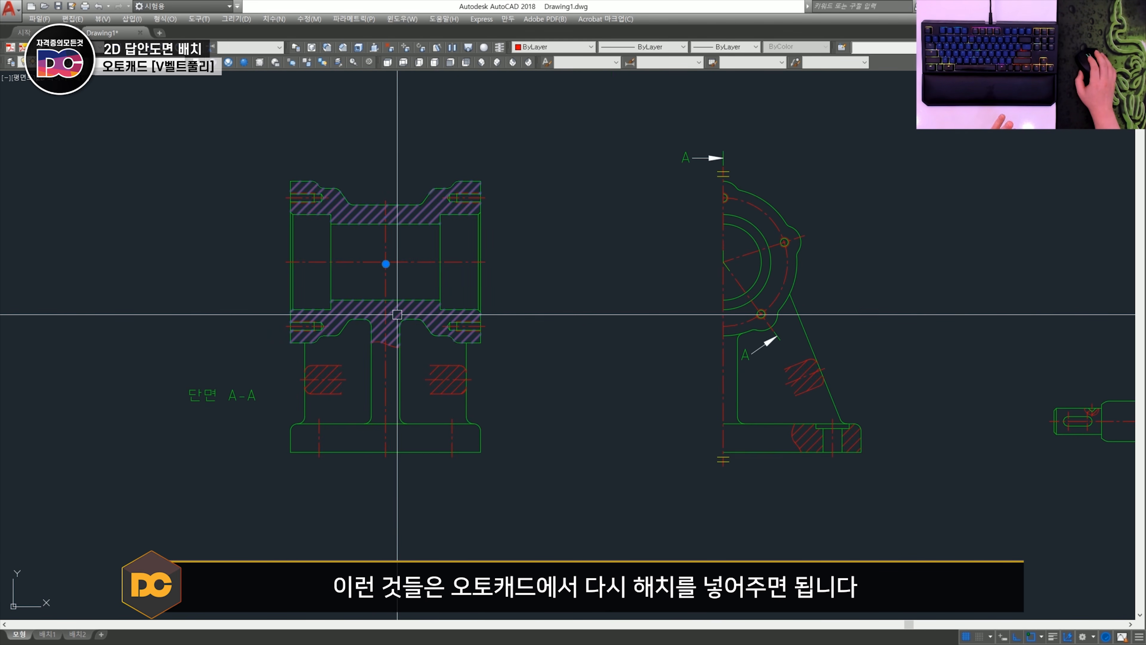
middle_drag(398, 492, 435, 329)
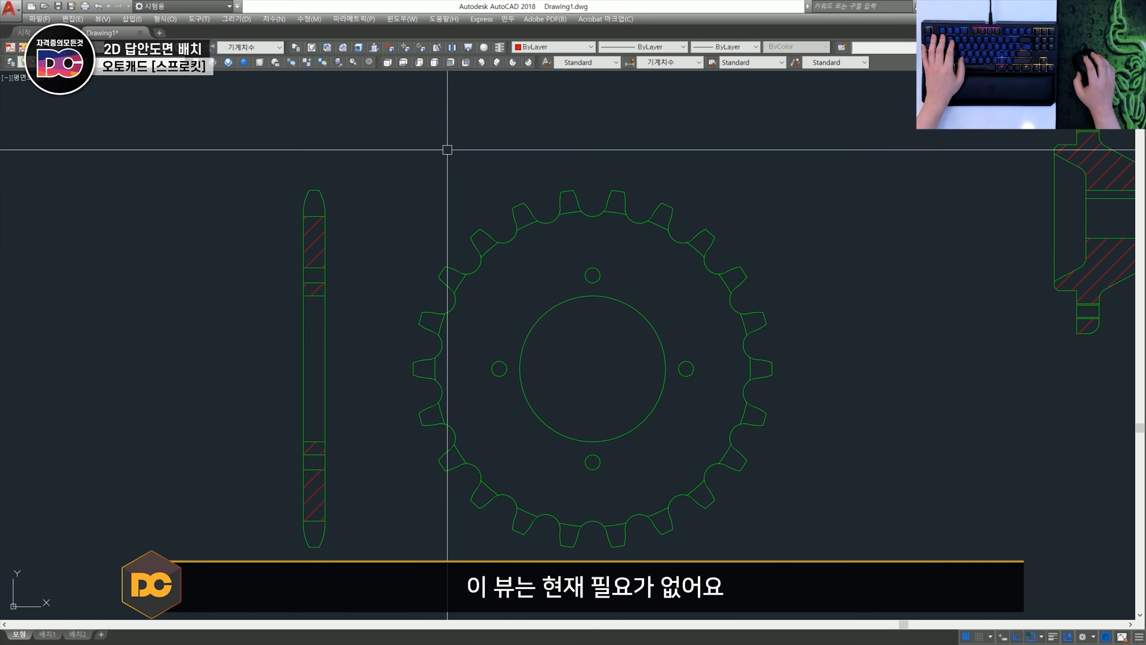
- Try a vertical linear dimension across the sprocket section's outer diameter and open its text for editing
text(dli)
key(space)
click(319, 191)
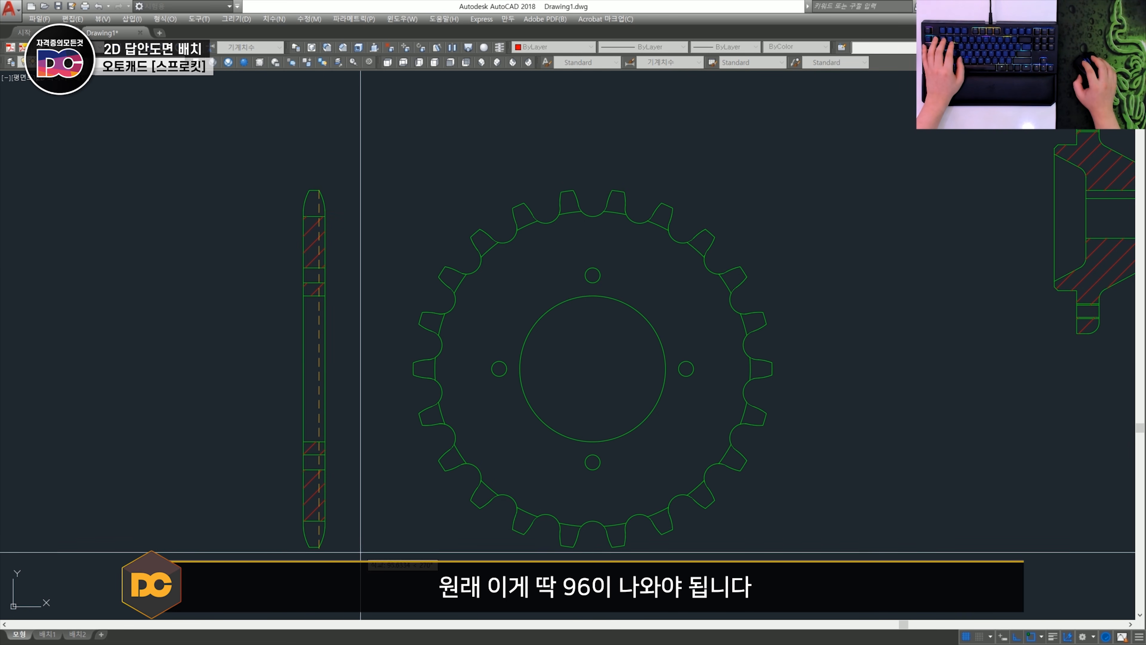
click(319, 548)
click(230, 493)
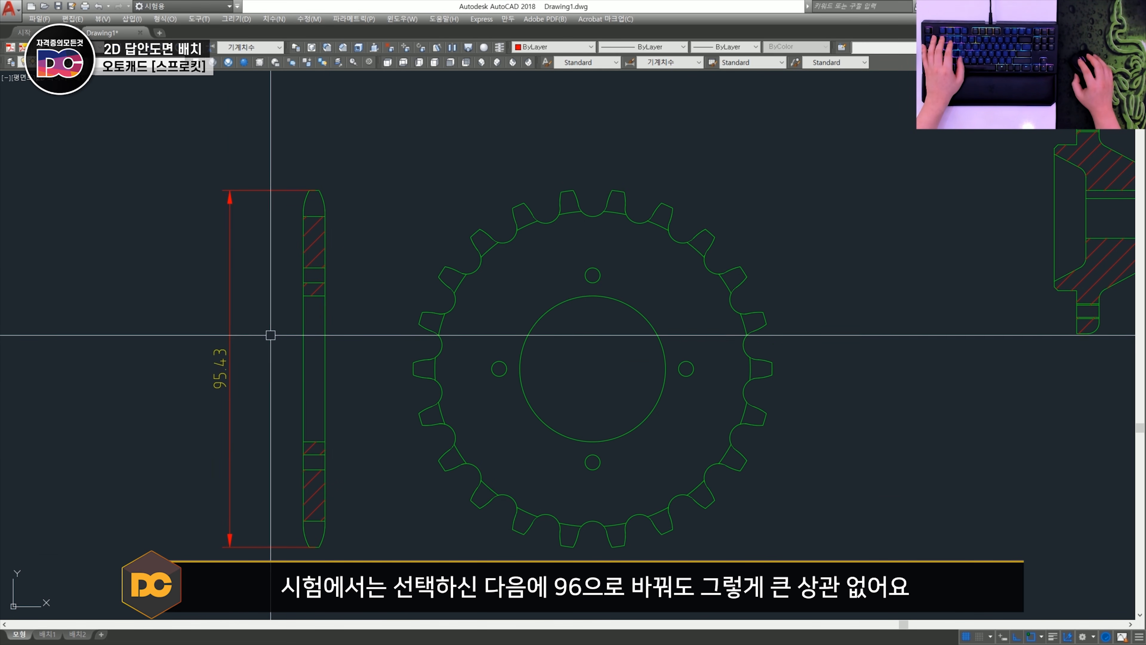
double_click(222, 367)
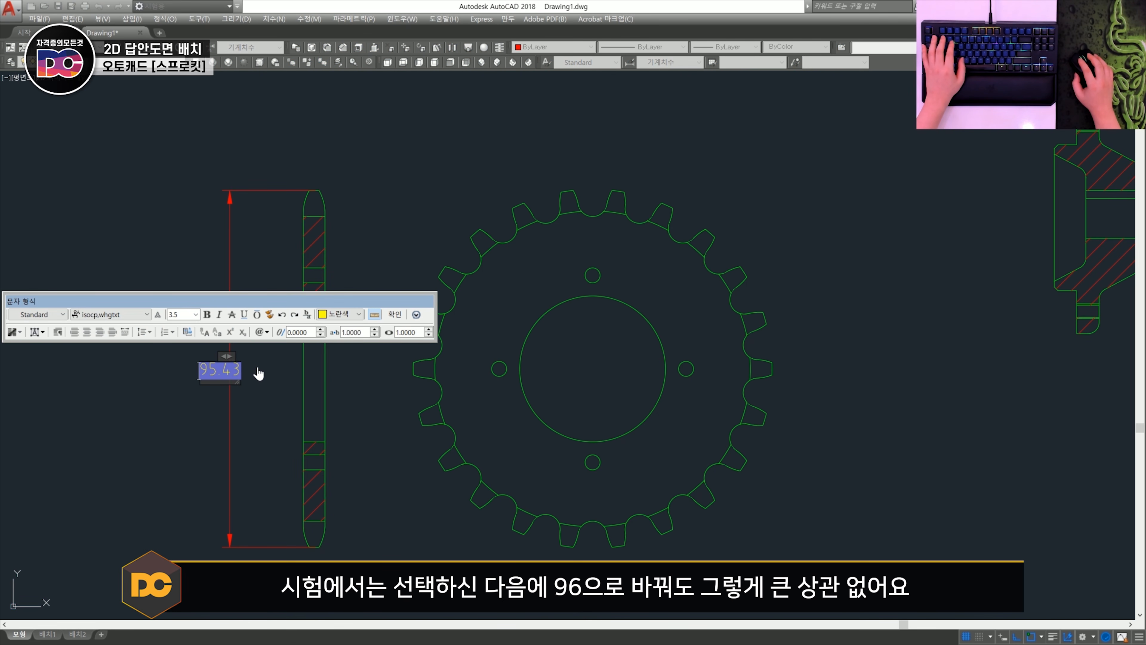
click(404, 317)
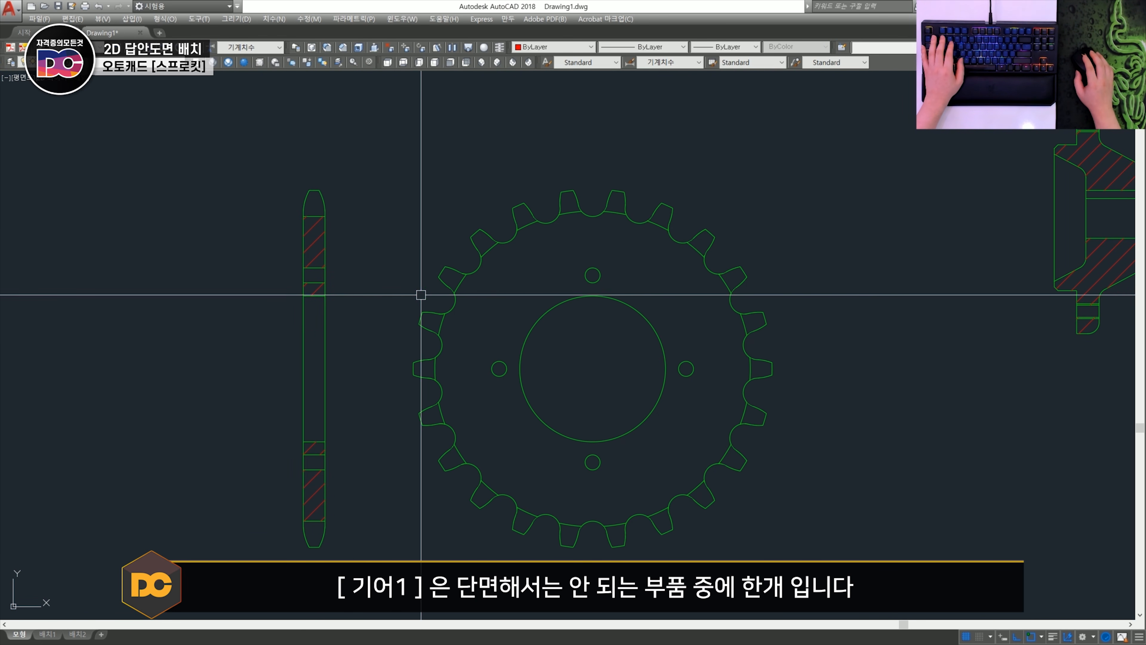
- Try a vertical line from the sprocket front view's centre up past the tooth gap
key(l)
key(Return)
click(593, 368)
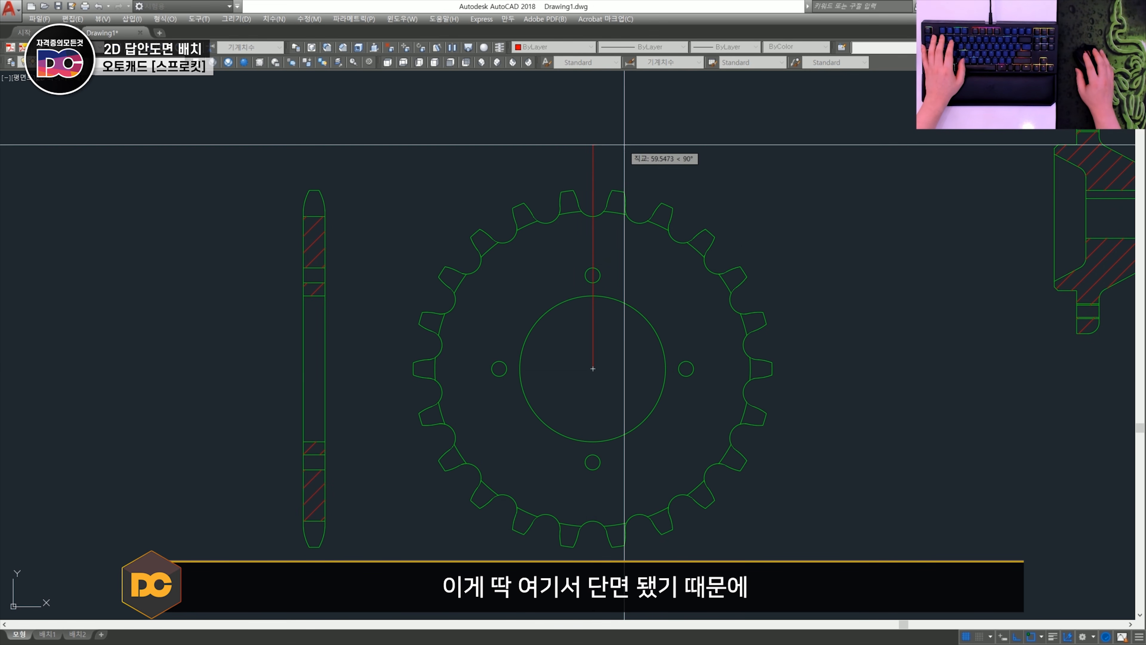
scroll(610, 173, up, 2)
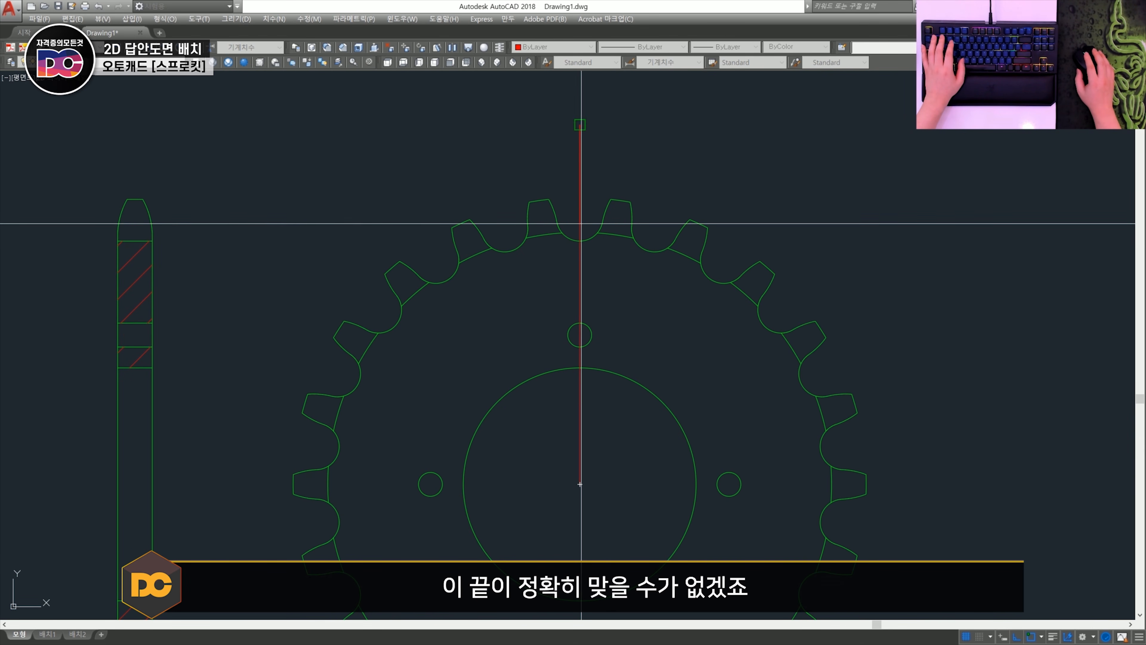
scroll(599, 215, down, 2)
key(space)
scroll(453, 227, up, 1)
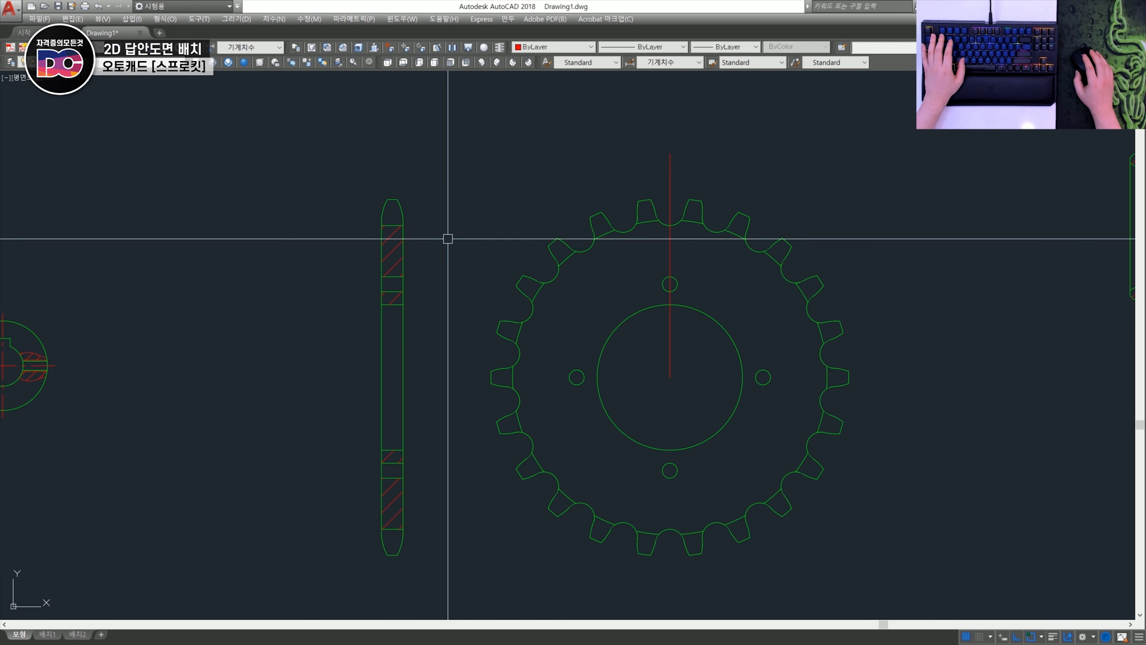
- Examine the curved flanks at the sprocket section's upper tooth tip
scroll(447, 238, down, 1)
scroll(302, 192, up, 5)
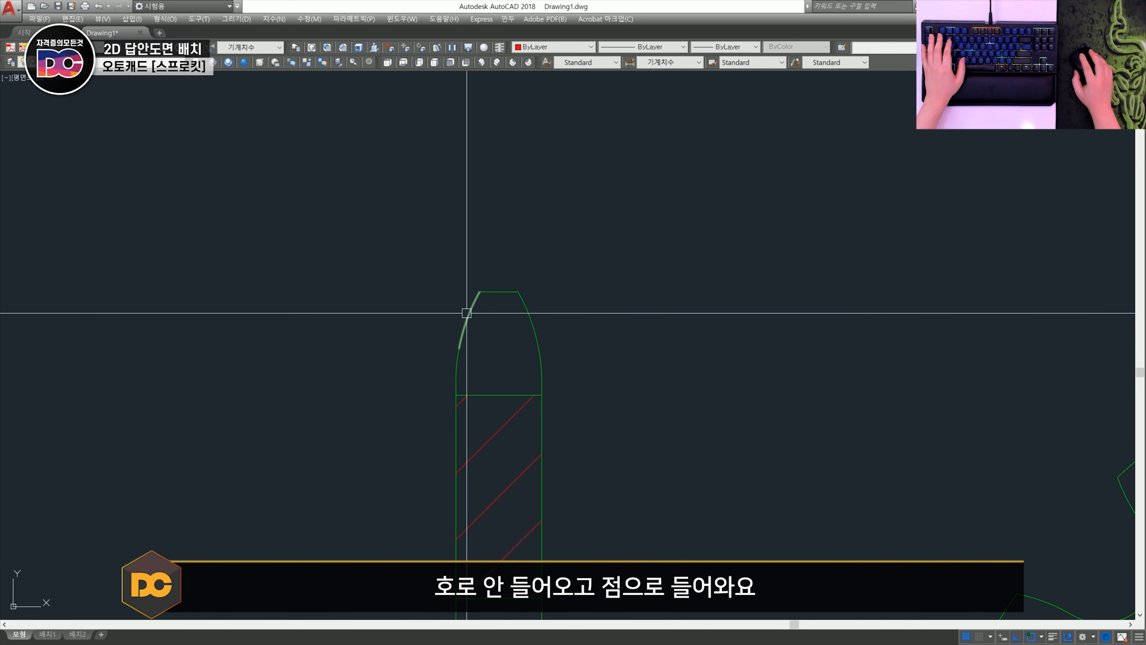
key(Escape)
key(Escape)
middle_drag(458, 353, 537, 383)
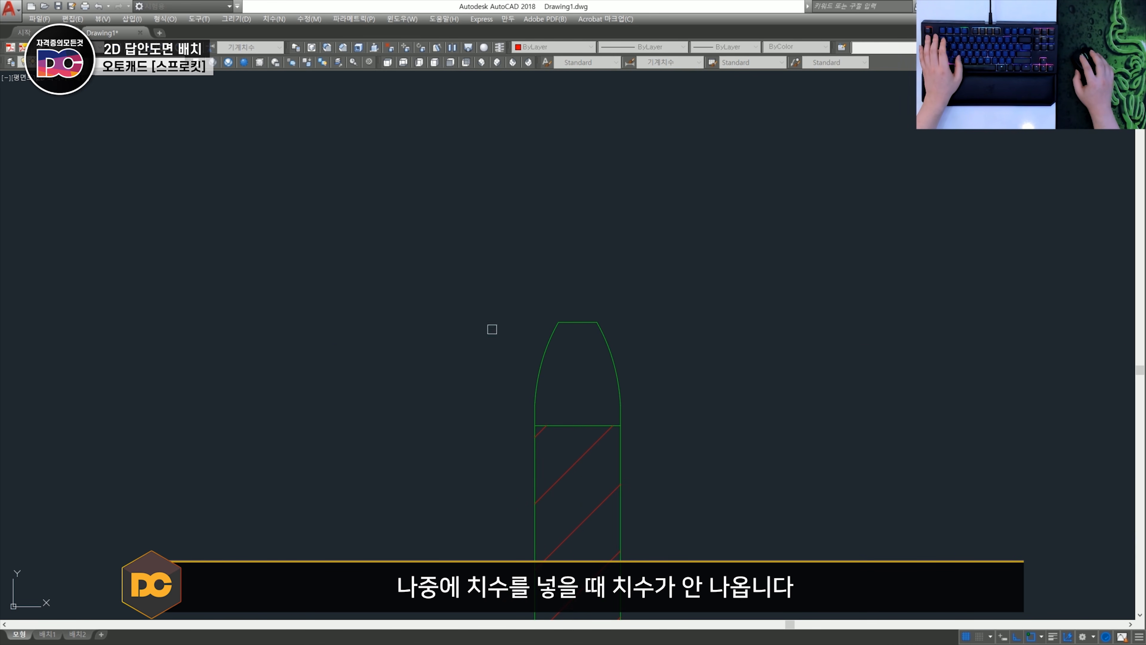
scroll(496, 332, down, 5)
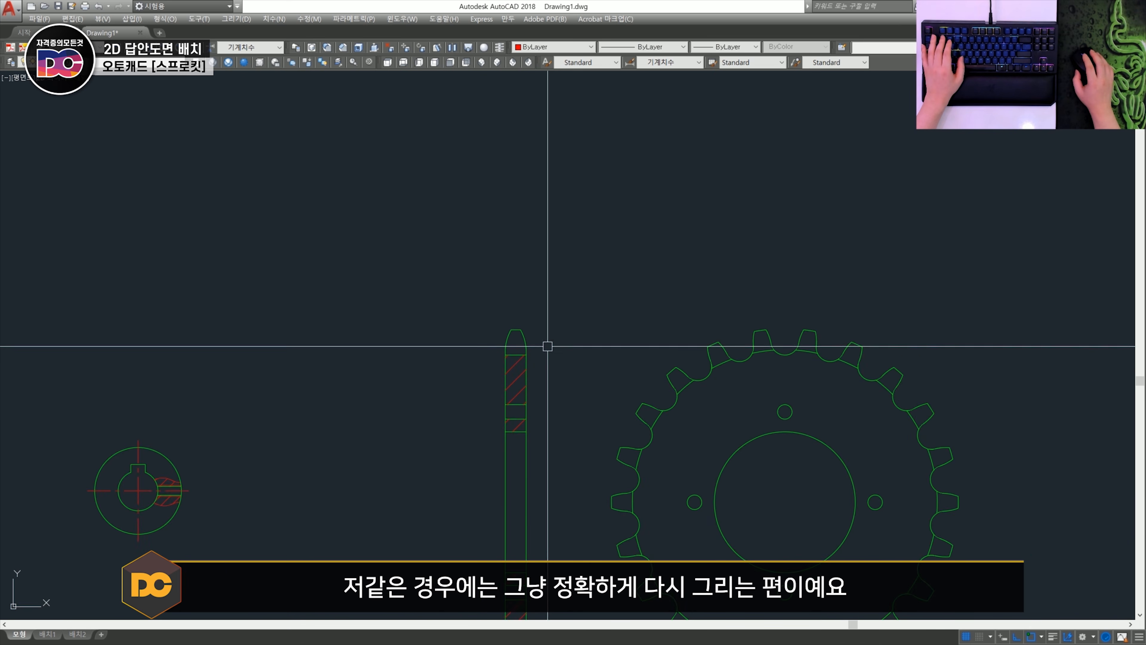
middle_drag(547, 346, 444, 259)
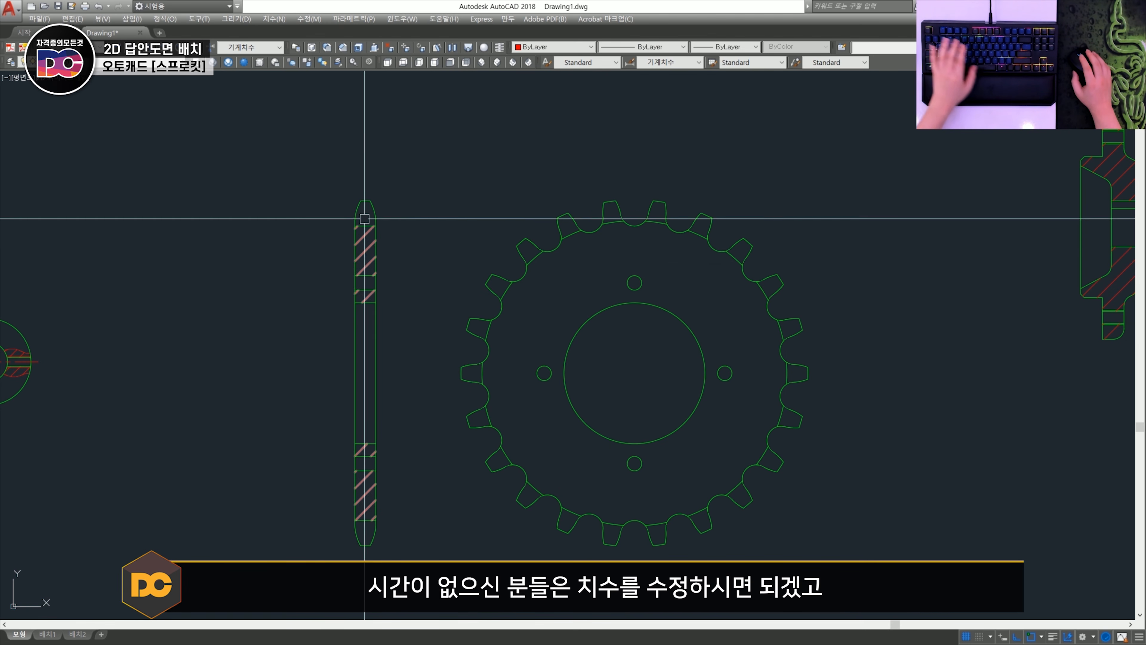
- Dimension the sprocket section's outer diameter and delete that dimension
click(364, 200)
click(365, 546)
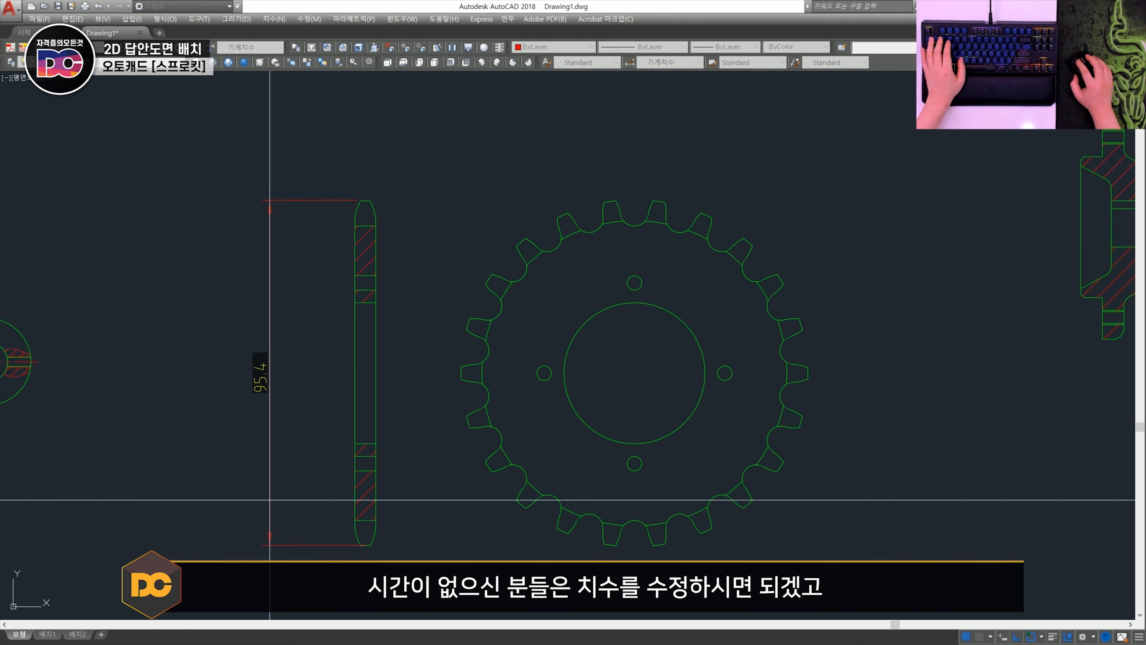
click(286, 385)
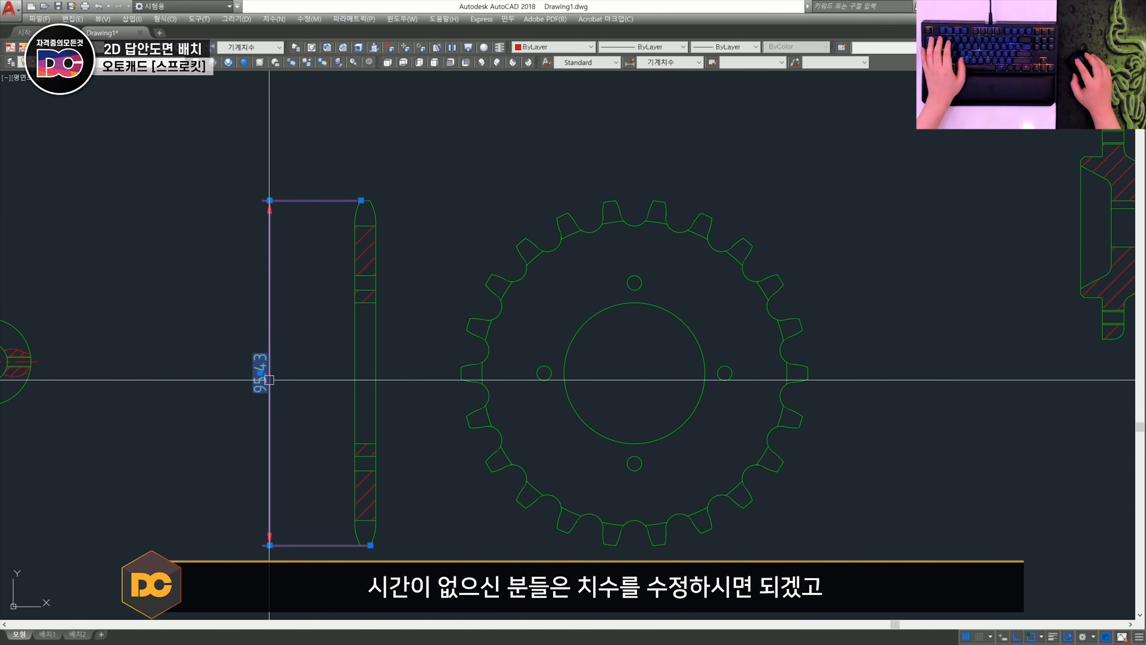
click(296, 386)
click(221, 338)
key(Delete)
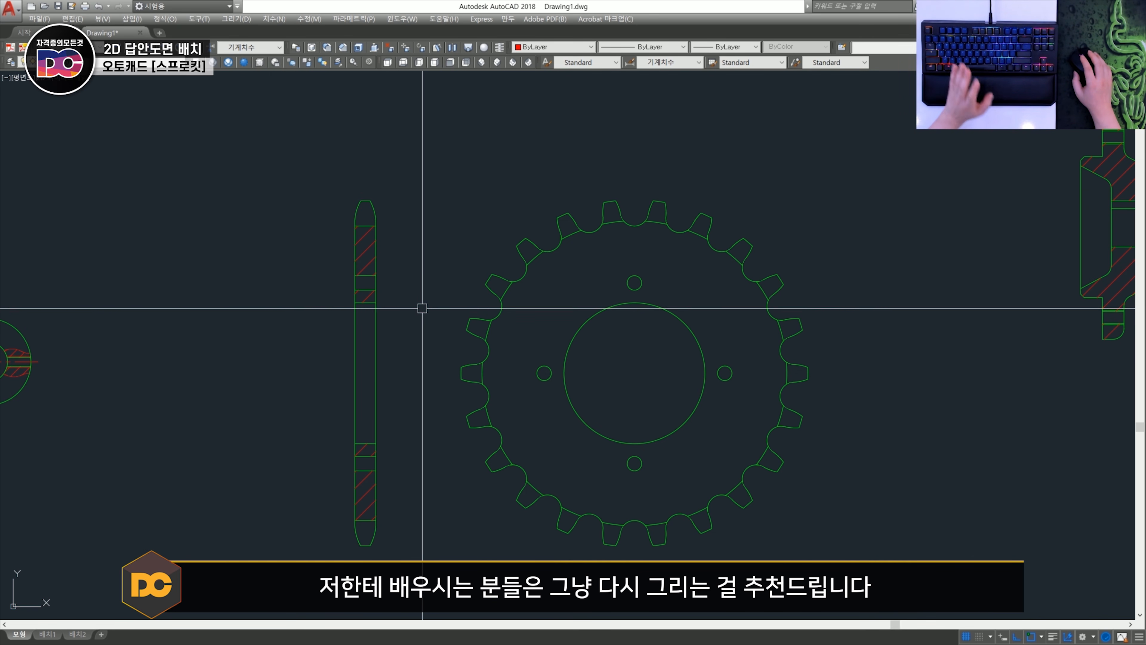
- Delete the sprocket's entire front view, keeping only its section view
click(902, 569)
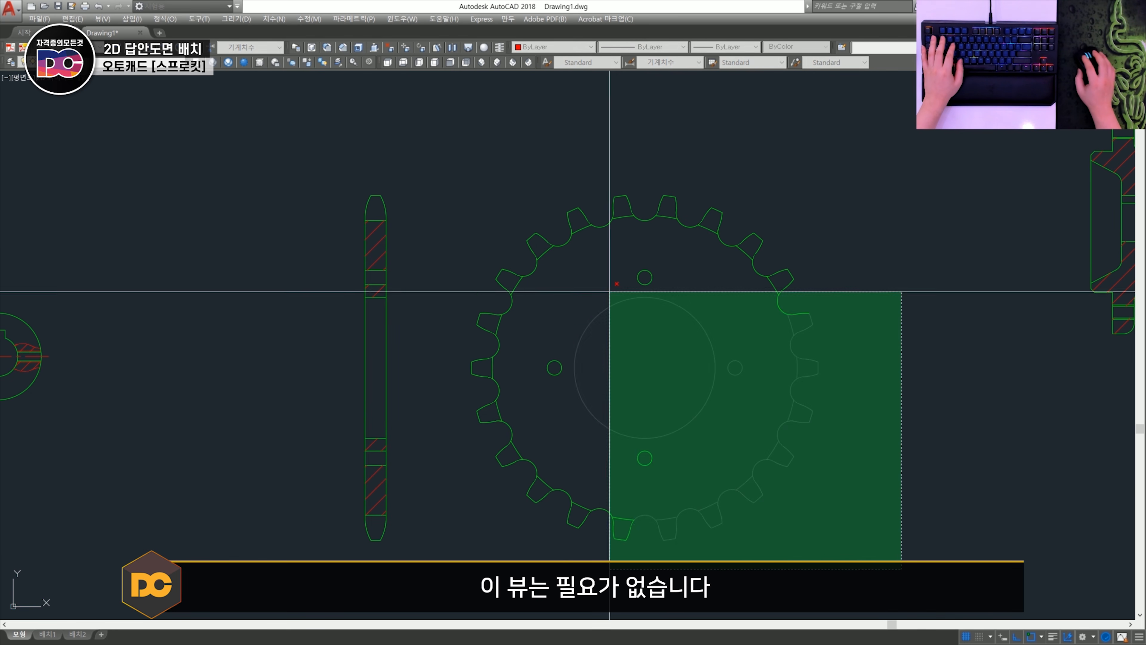
click(452, 174)
key(Delete)
- Draw a horizontal centre line across the sprocket section between the midpoints of its two side edges
scroll(356, 338, up, 3)
right_click(397, 435)
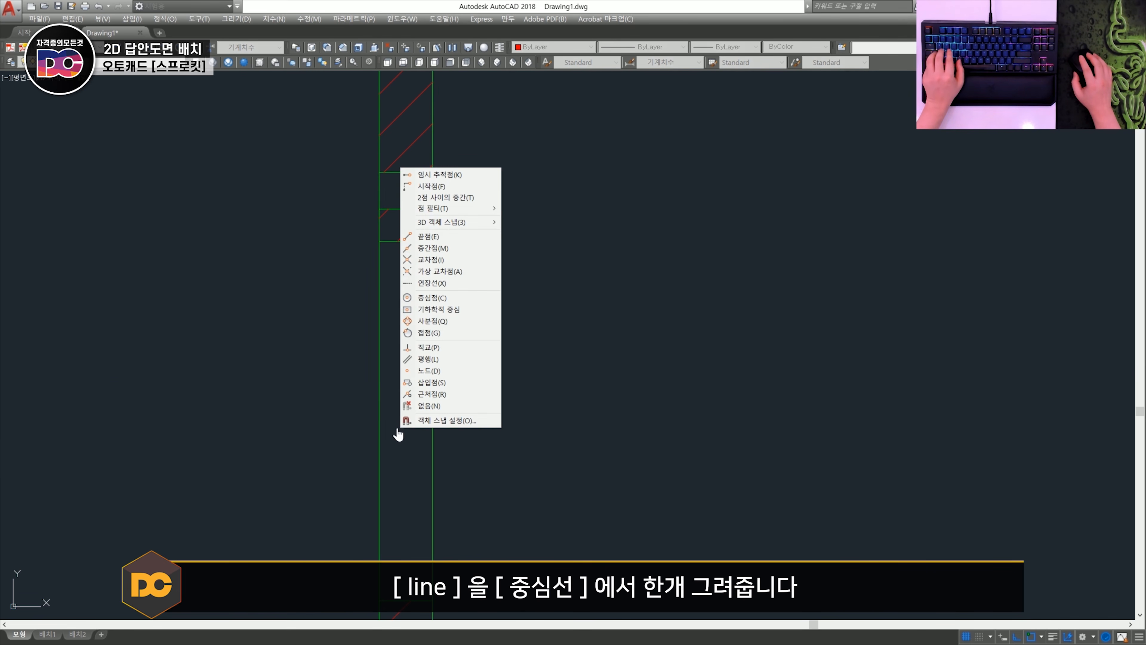
key(Escape)
scroll(537, 447, down, 3)
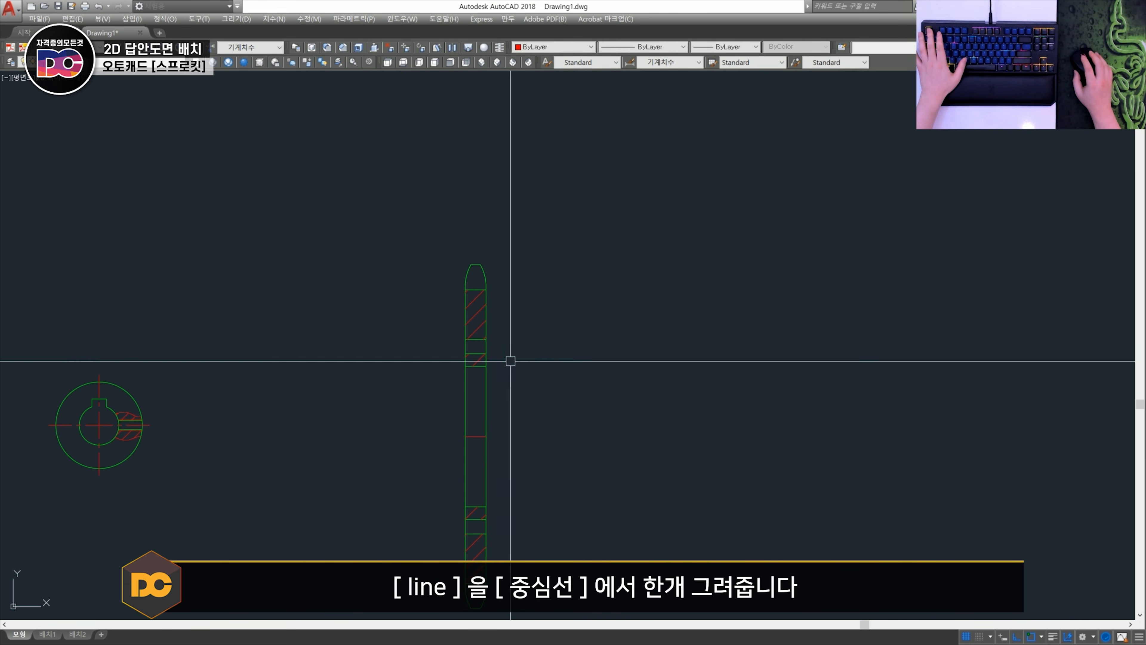
- Erase the inaccurate tip and curved flanks of the sprocket section's upper tooth
scroll(444, 316, up, 3)
click(437, 287)
click(569, 371)
key(space)
scroll(575, 368, up, 2)
key(space)
click(581, 374)
click(400, 322)
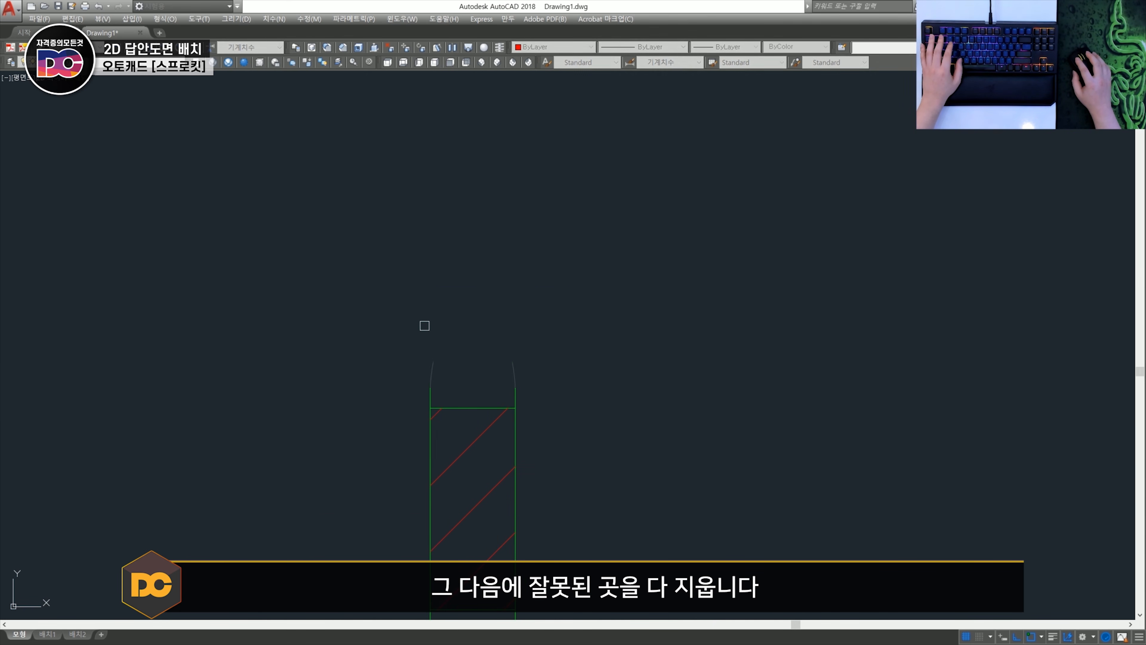
key(space)
- Erase the inaccurate tip and curved flanks of the sprocket section's lower tooth
scroll(437, 325, down, 6)
middle_drag(527, 467, 582, 212)
scroll(504, 414, up, 4)
key(space)
click(446, 344)
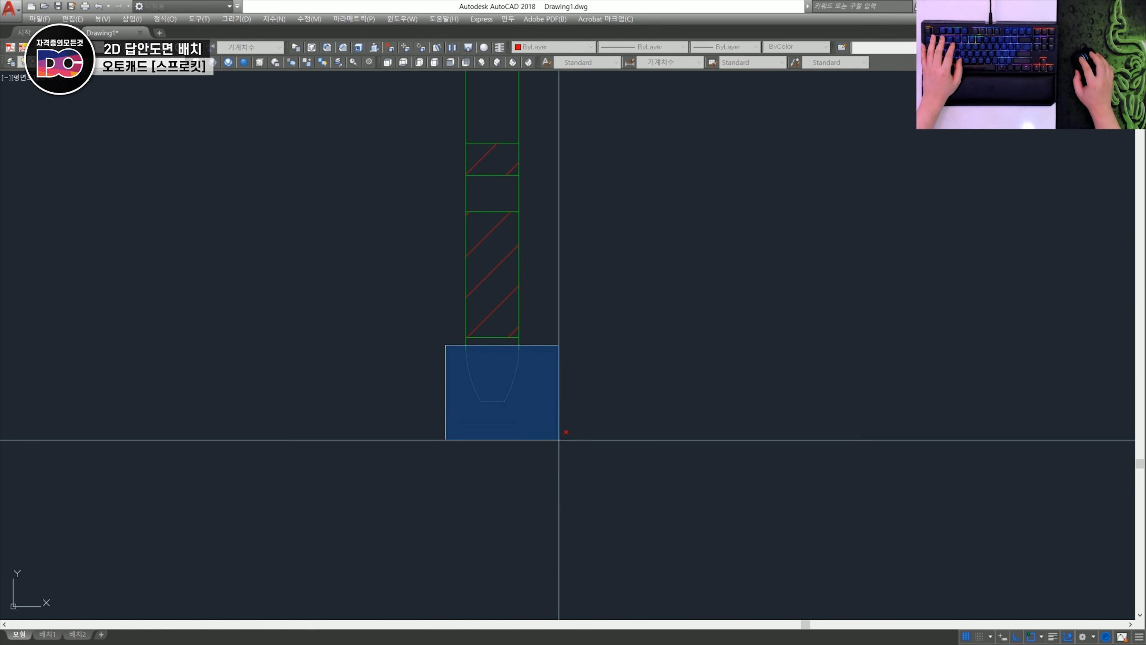
click(576, 442)
key(space)
- Offset the sprocket section's horizontal centre line upward by 48 to mark the outer diameter
scroll(588, 307, down, 3)
scroll(496, 363, up, 2)
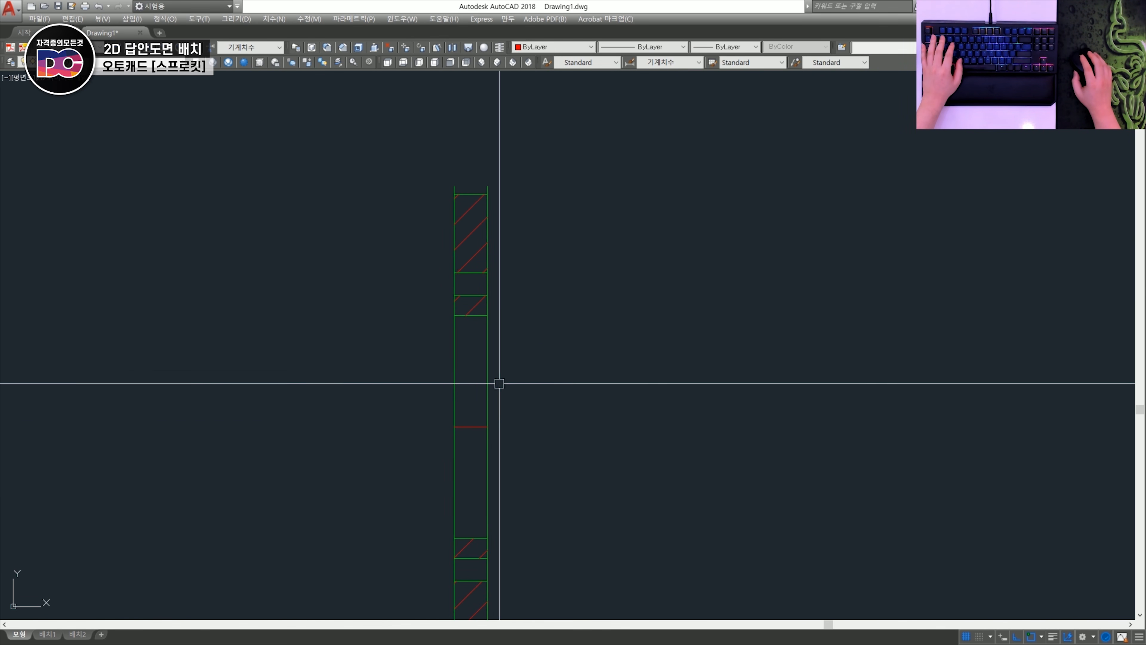
scroll(523, 417, down, 2)
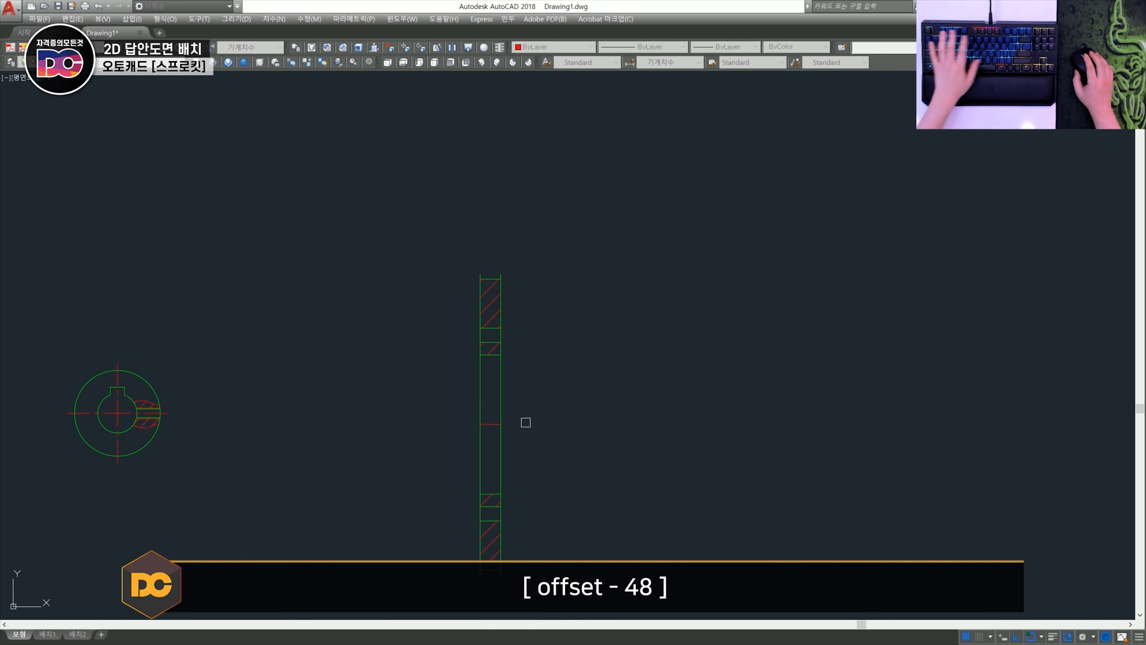
click(572, 206)
key(space)
middle_drag(467, 164, 440, 292)
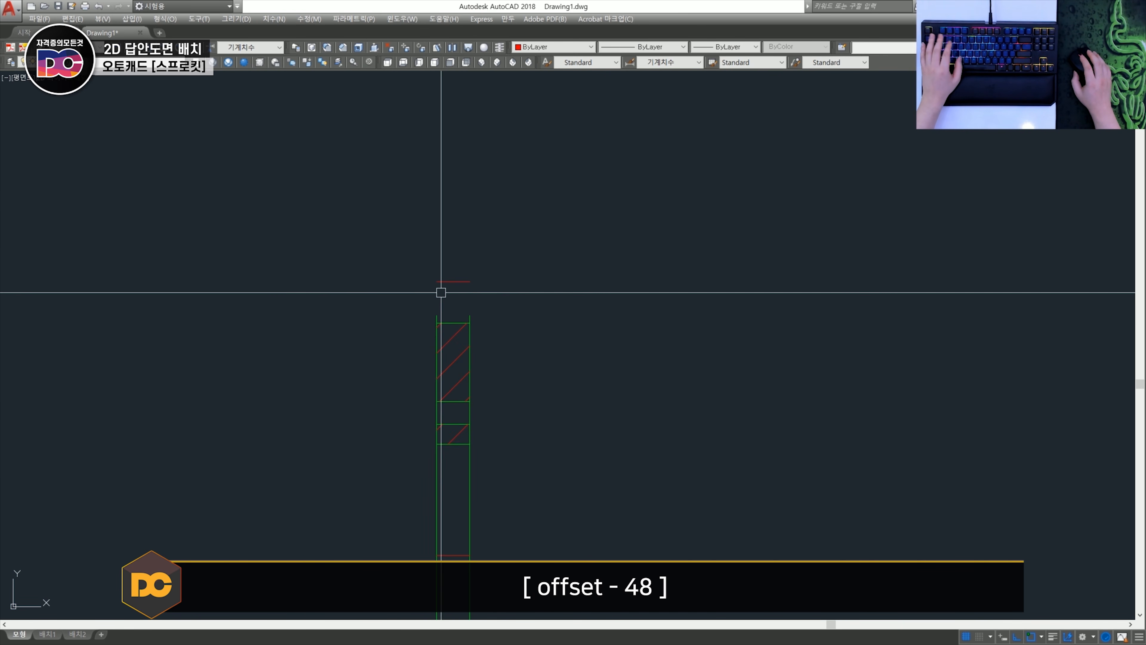
- Fillet both side edges of the upper tooth with the outer diameter line so they meet at sharp corners
scroll(440, 291, up, 4)
key(f)
key(space)
click(423, 366)
click(463, 272)
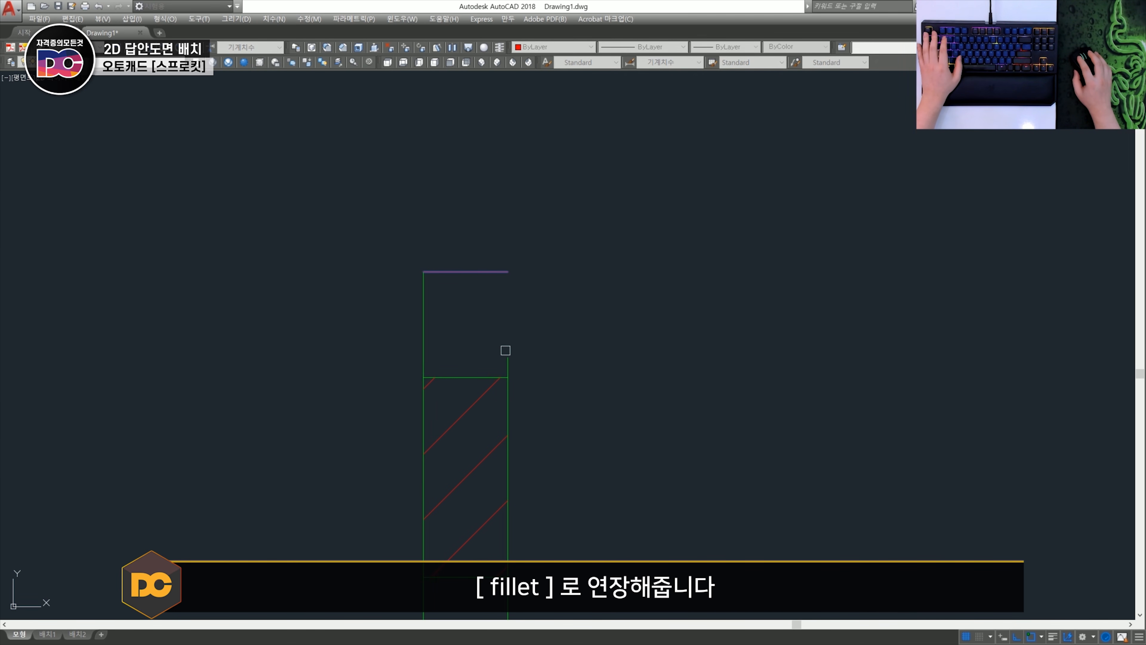
click(507, 357)
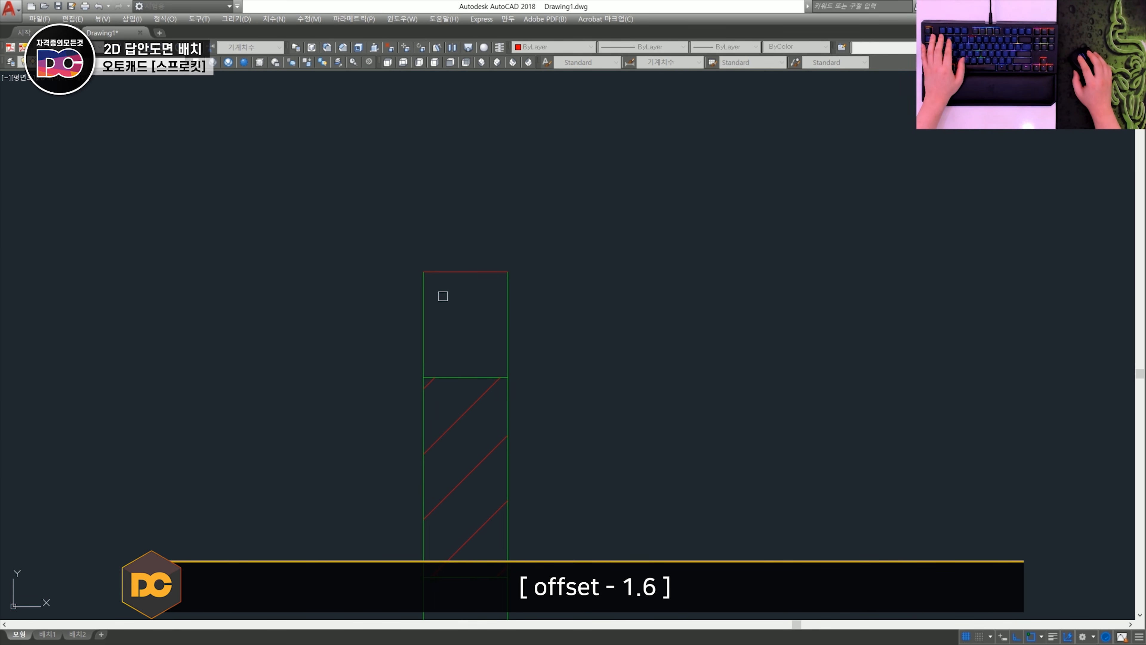
- Offset the upper tooth's left side edge inward by 1.6
click(427, 317)
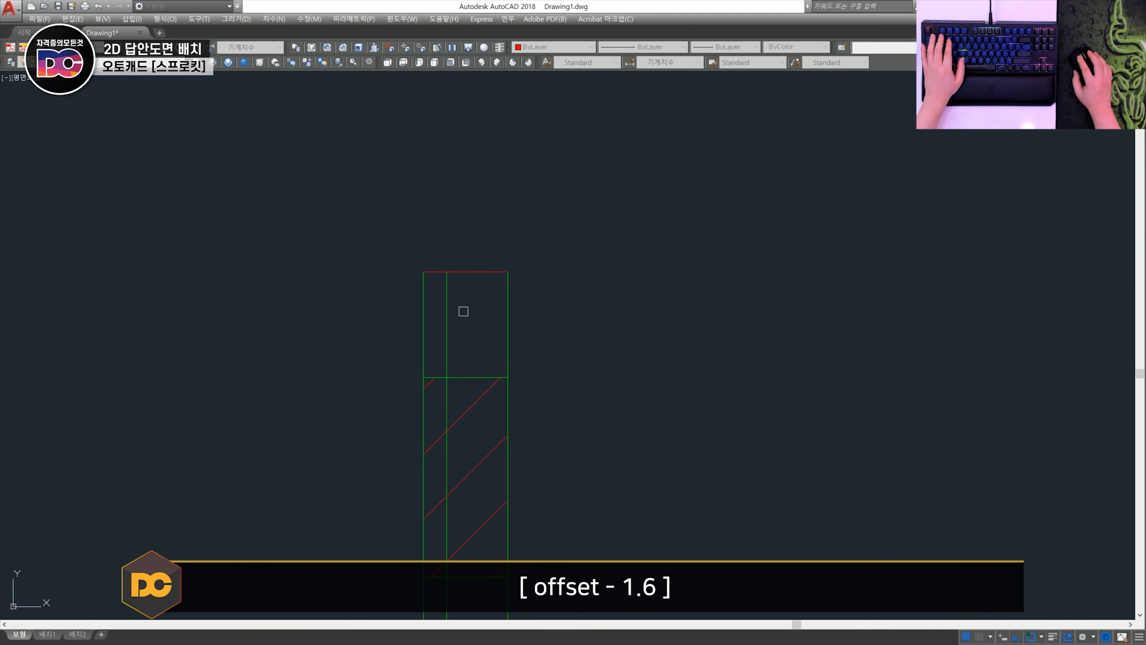
key(Escape)
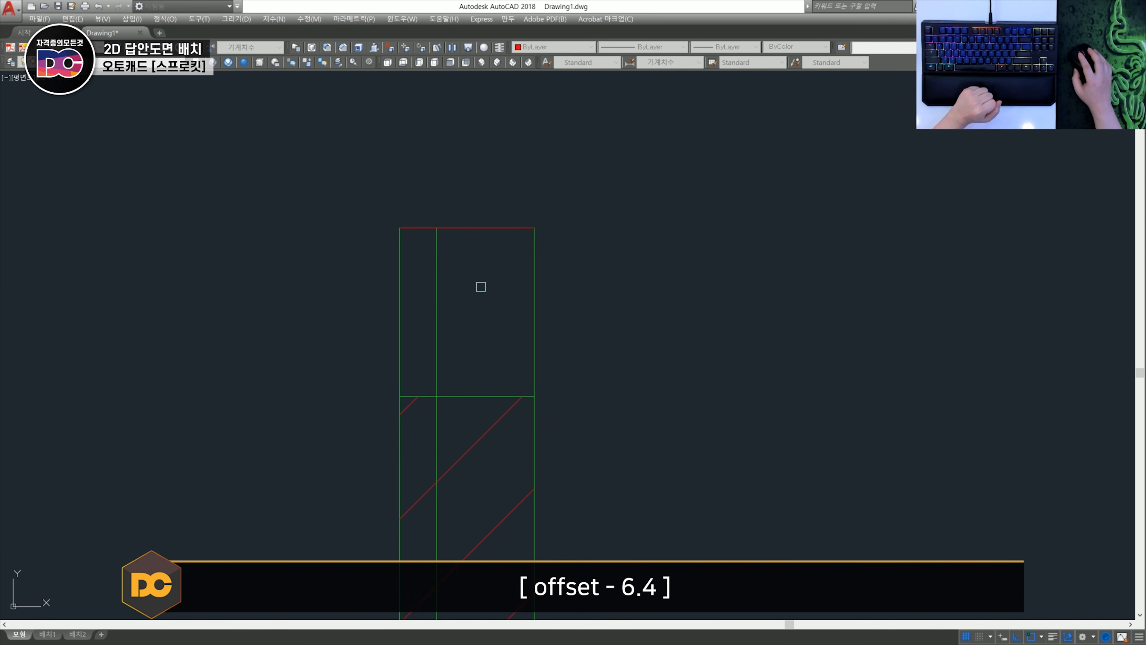
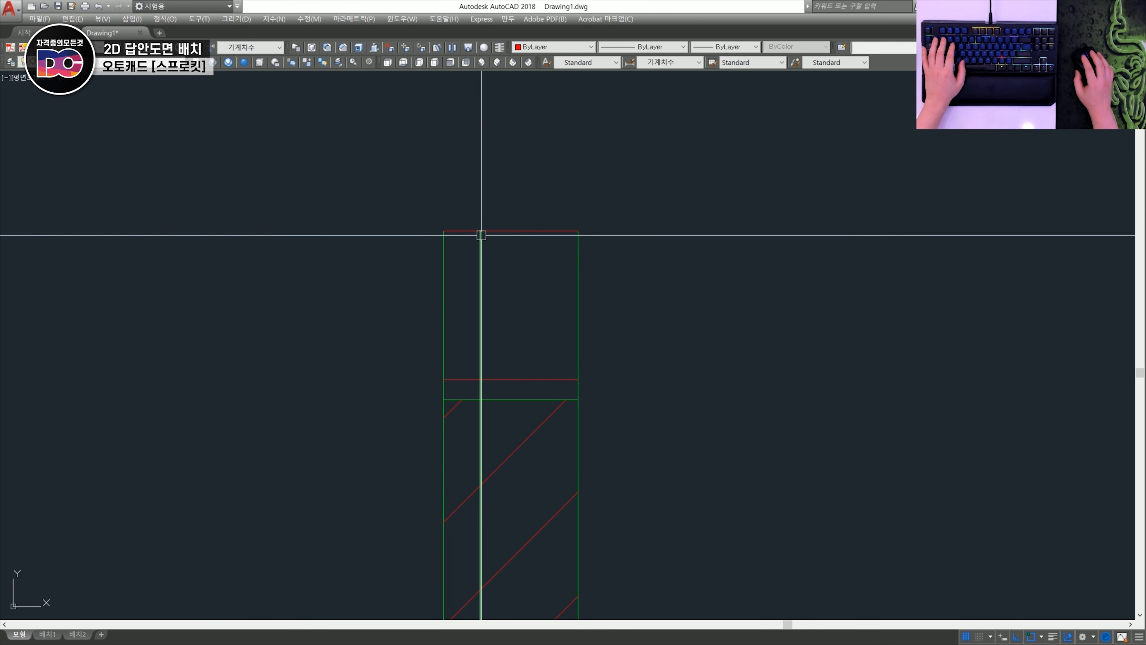
- Draw a 13.5 radius arc from the 1.6 offset line's upper end to the left side edge's point on the lower red line
click(481, 231)
click(445, 379)
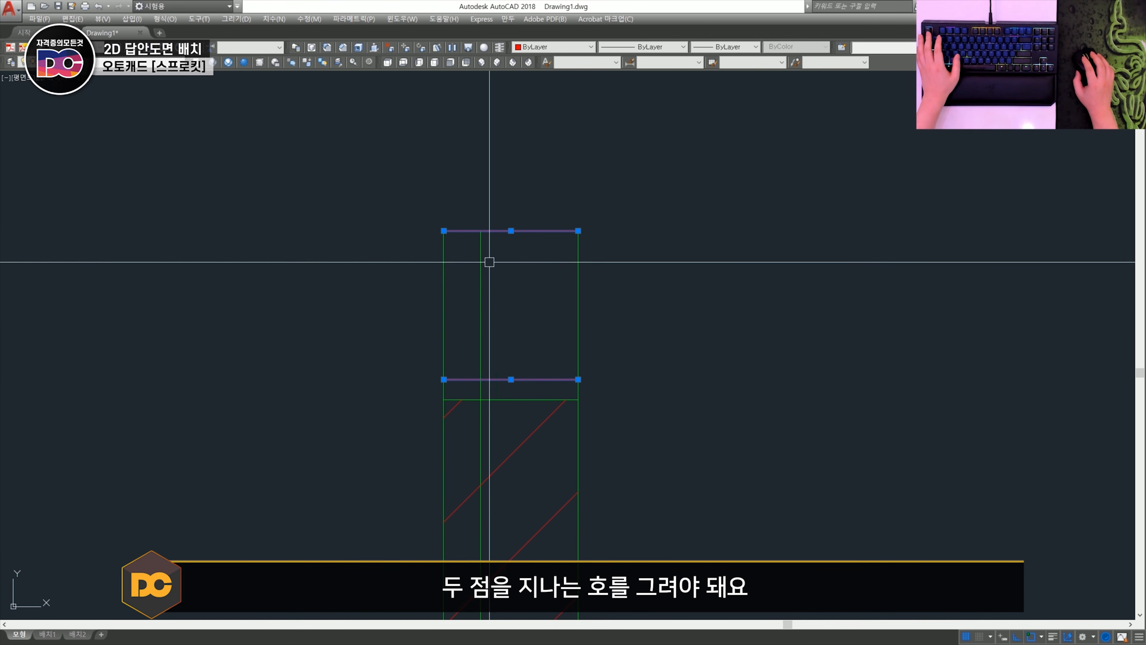
key(Escape)
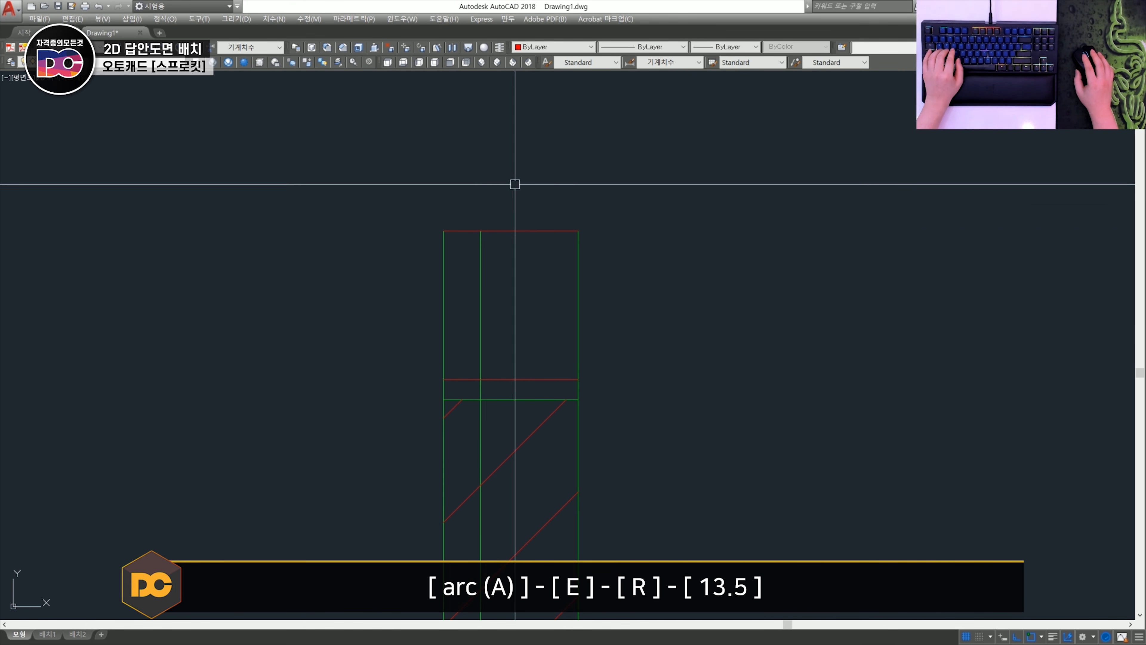
key(a)
key(Return)
click(480, 231)
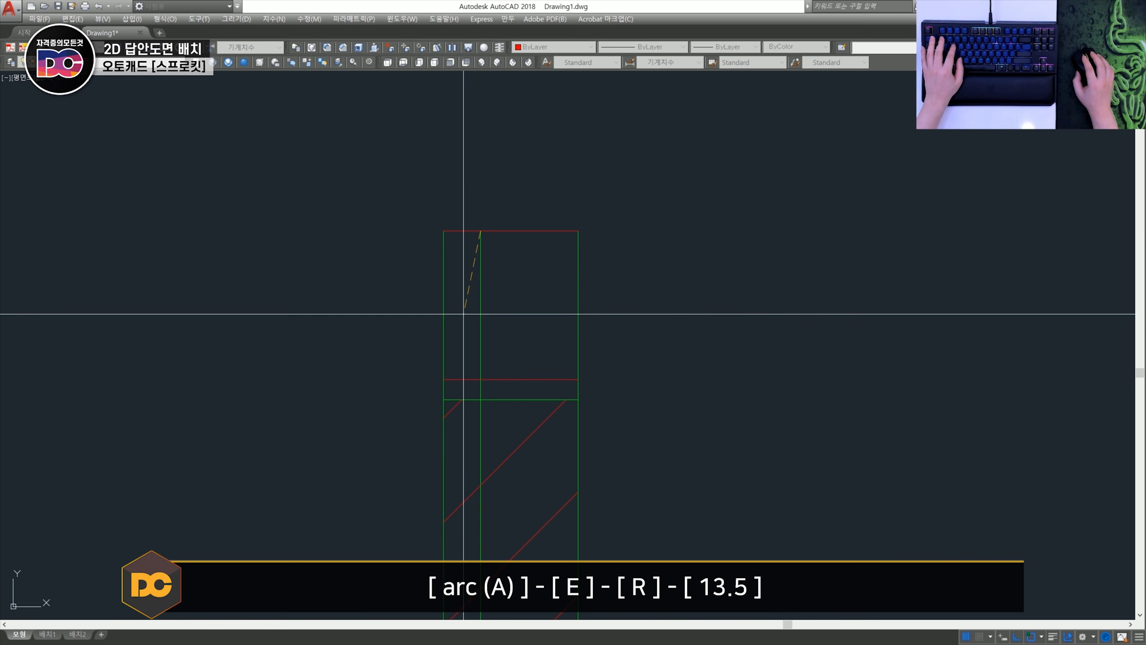
click(443, 379)
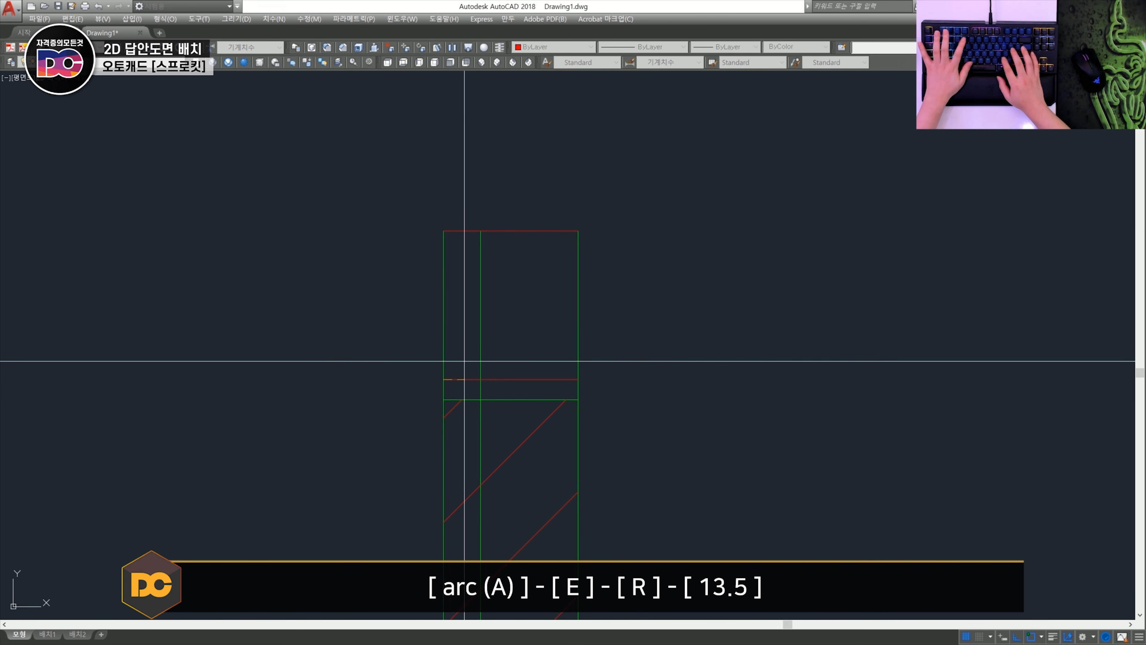
text(13.5)
key(Return)
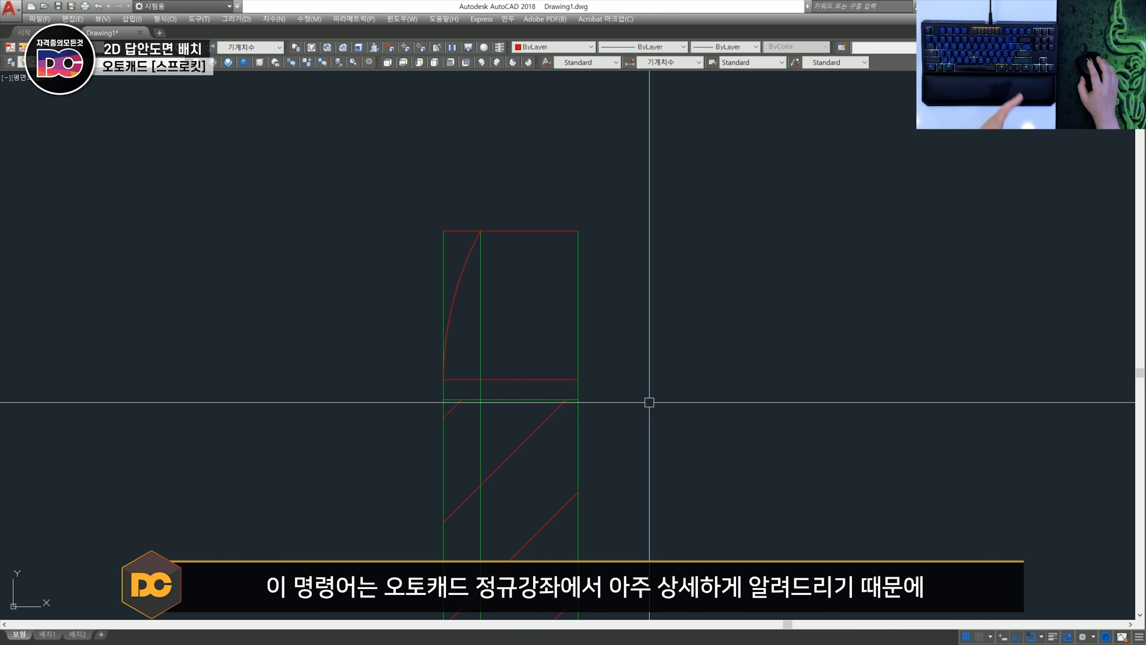
- Erase the tooth's 1.6 offset line and trim both straight side edges above the lower red line
middle_drag(480, 272, 470, 277)
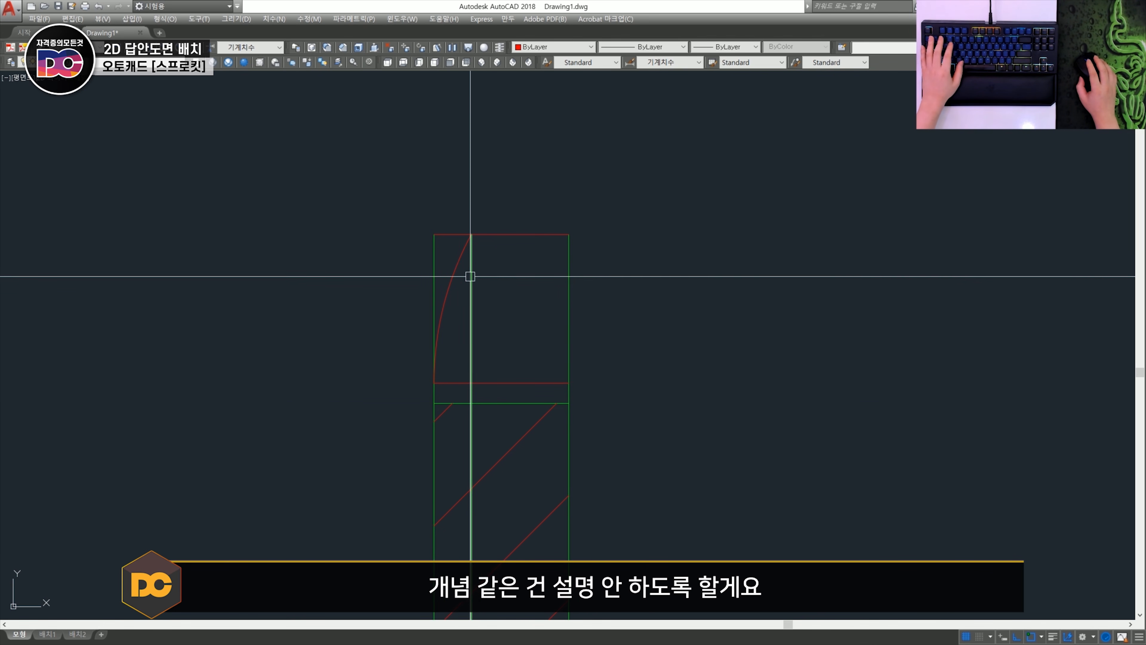
text(e)
key(space)
click(469, 287)
key(space)
text(tr)
key(space)
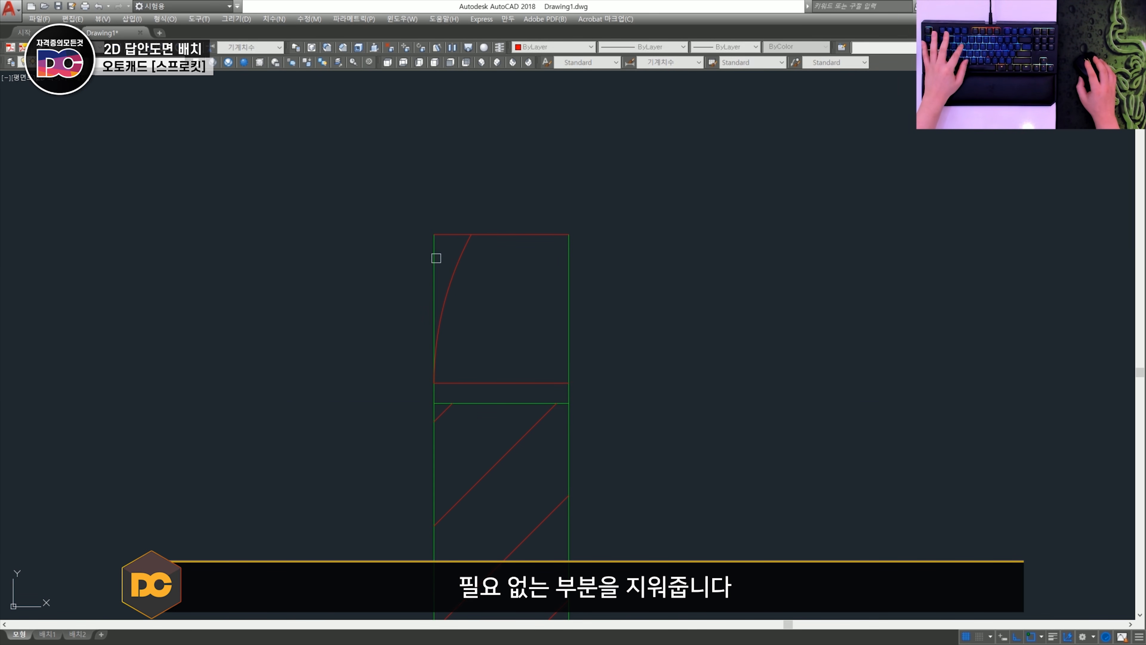
click(568, 290)
key(space)
- Mirror the flank arc to the tooth's other side about the axis through the midpoints of the two red horizontal lines
middle_drag(471, 289, 417, 284)
text(mi)
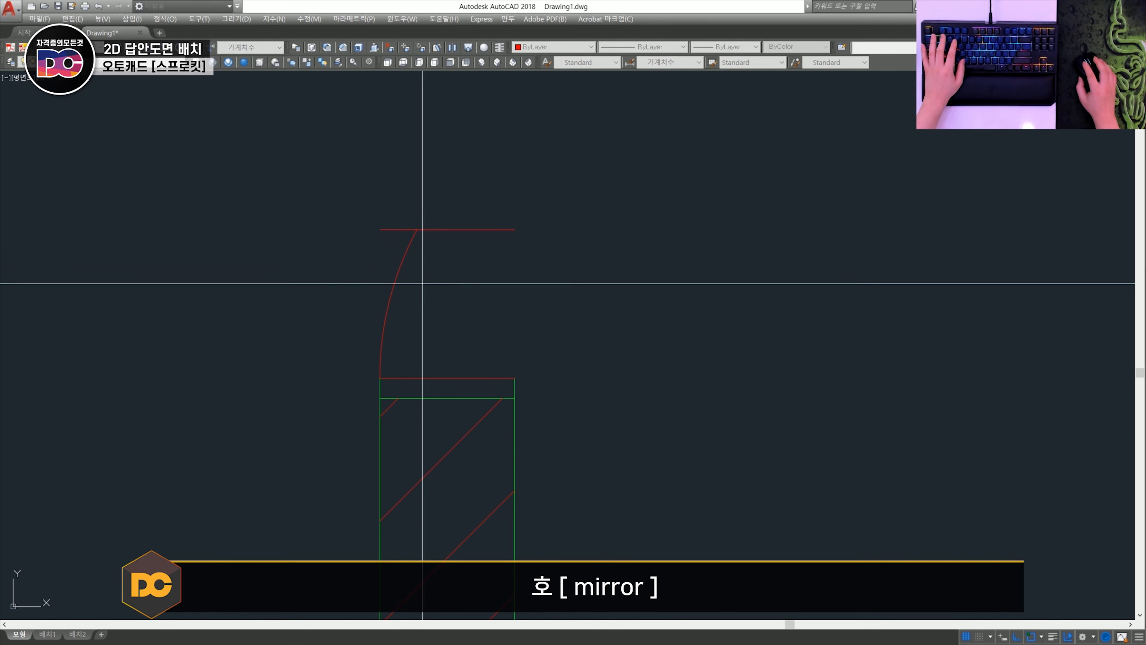
key(space)
drag(422, 281, 351, 258)
key(space)
shift+right_click(447, 244)
key(m)
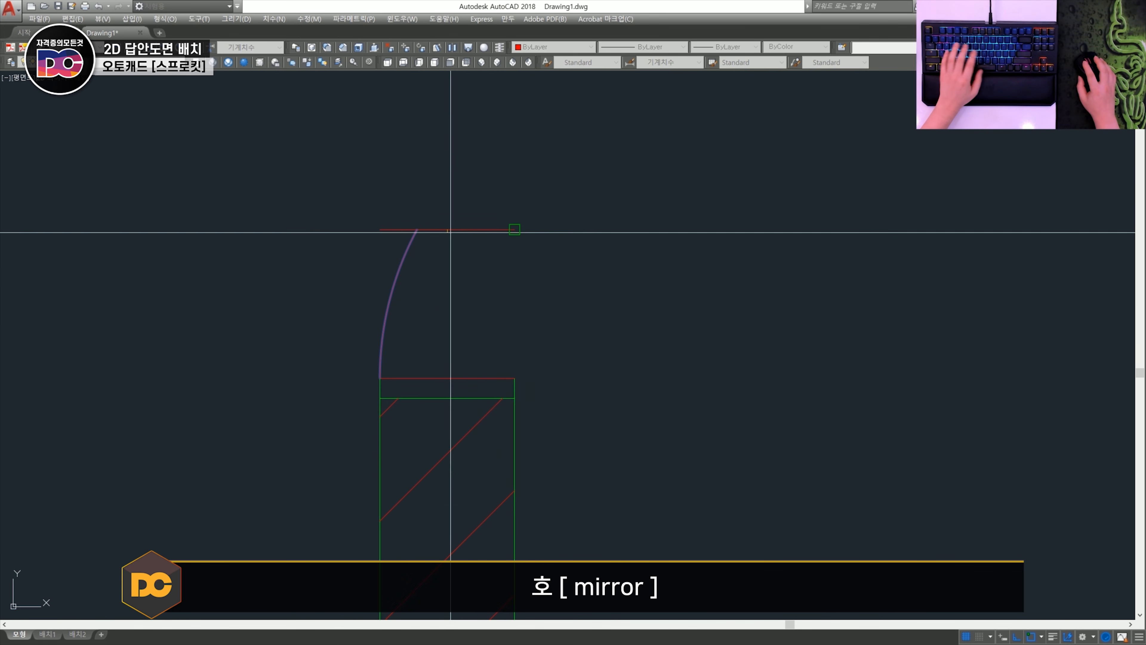
click(451, 229)
shift+right_click(447, 322)
key(m)
click(440, 380)
key(space)
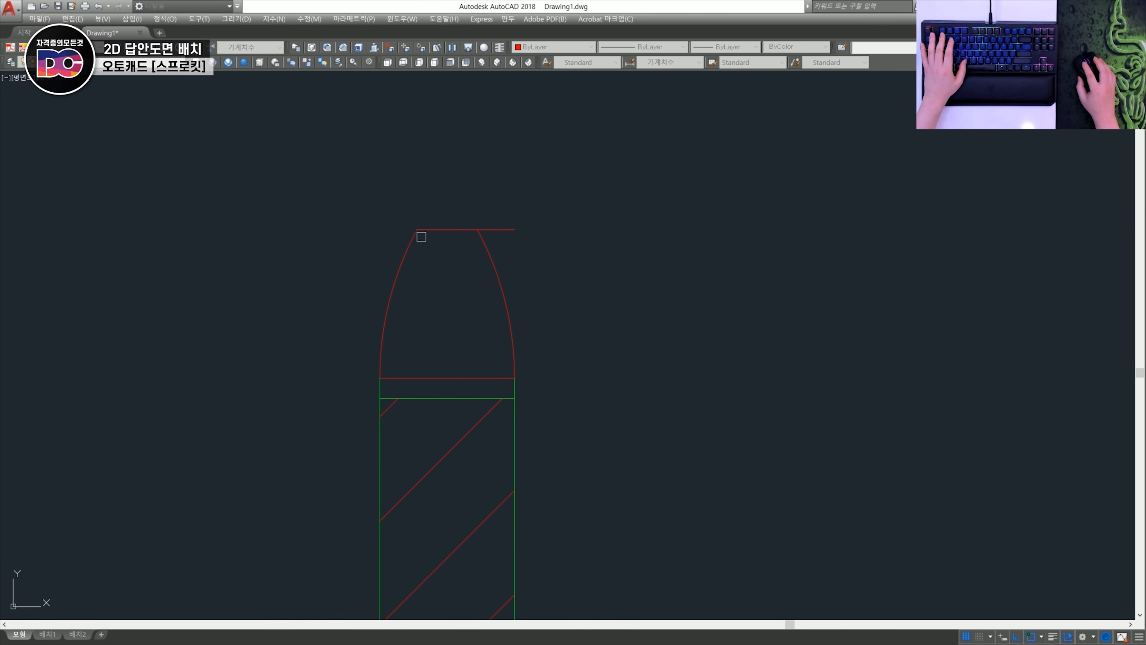
- Trim the outer diameter line outside the two flank arcs and erase the red line across the tooth's base
scroll(503, 246, down, 2)
scroll(480, 282, up, 2)
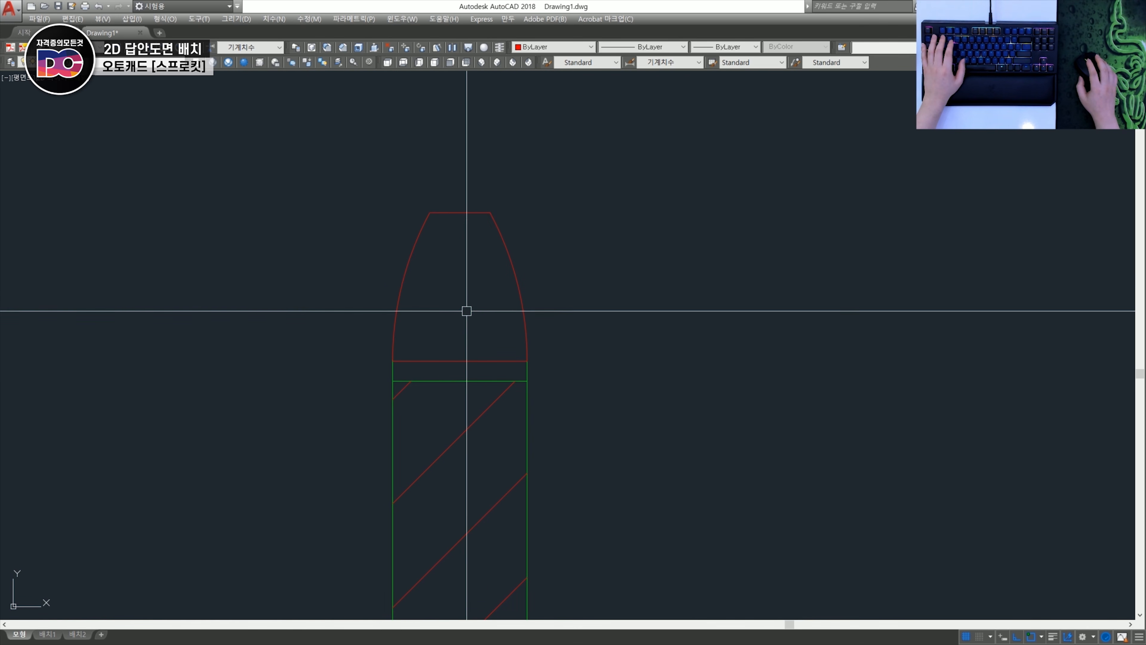
scroll(468, 328, down, 3)
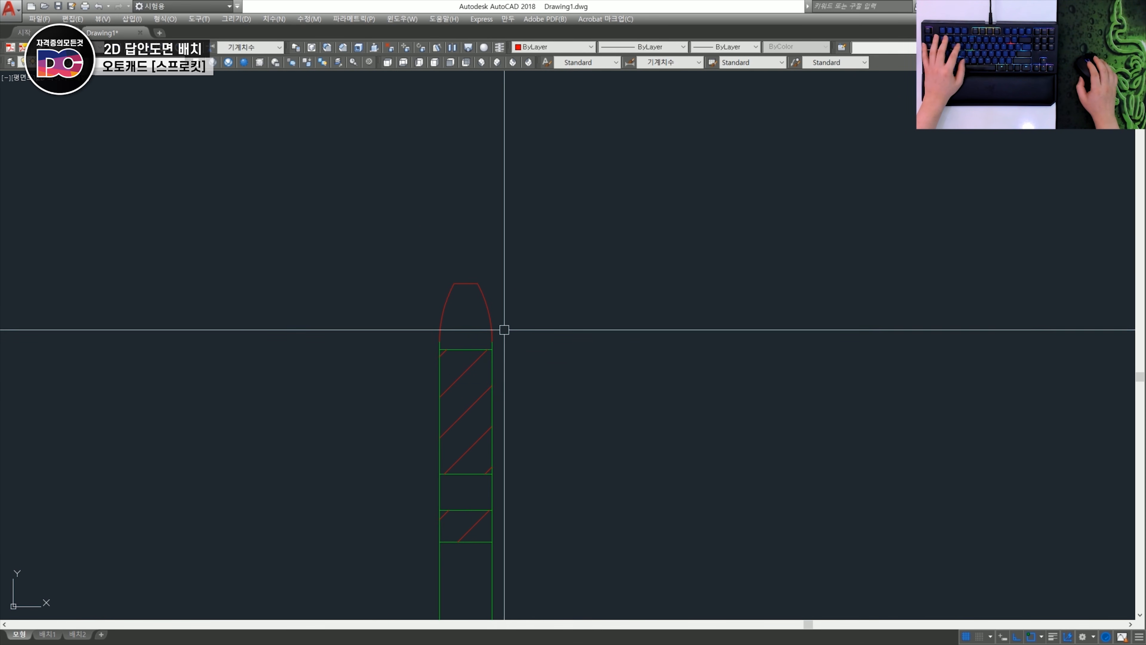
- Mirror the upper tooth's tip and flank arcs about the sprocket's horizontal centre line to form the lower tooth
click(543, 341)
key(Escape)
scroll(441, 278, up, 4)
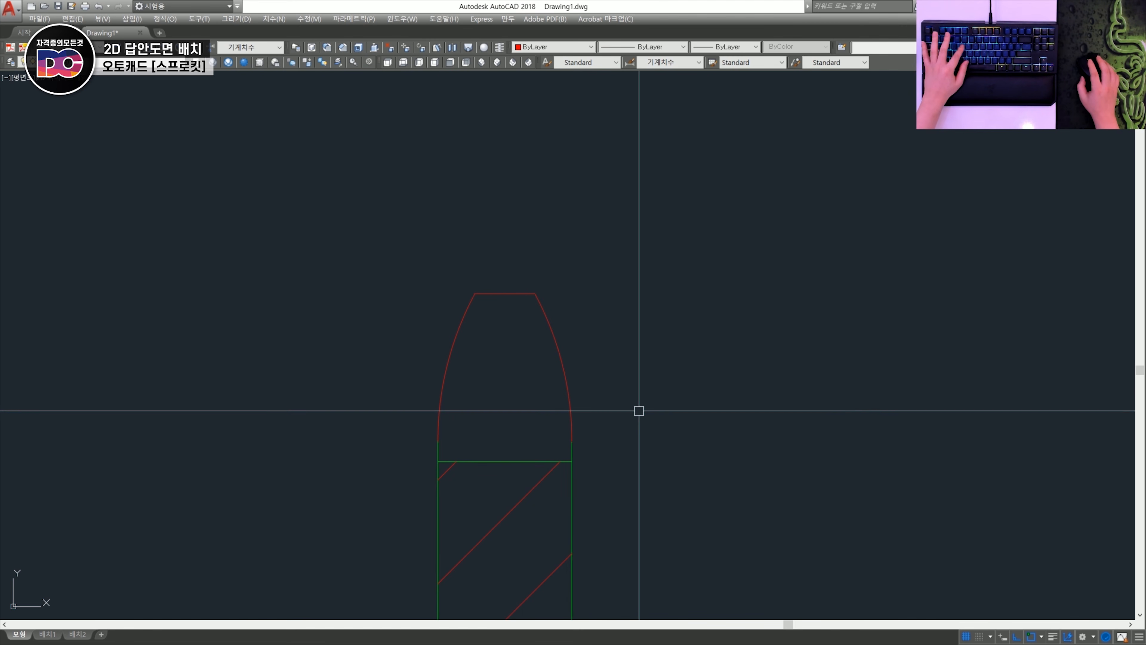
key(space)
click(658, 431)
click(418, 282)
scroll(558, 372, down, 4)
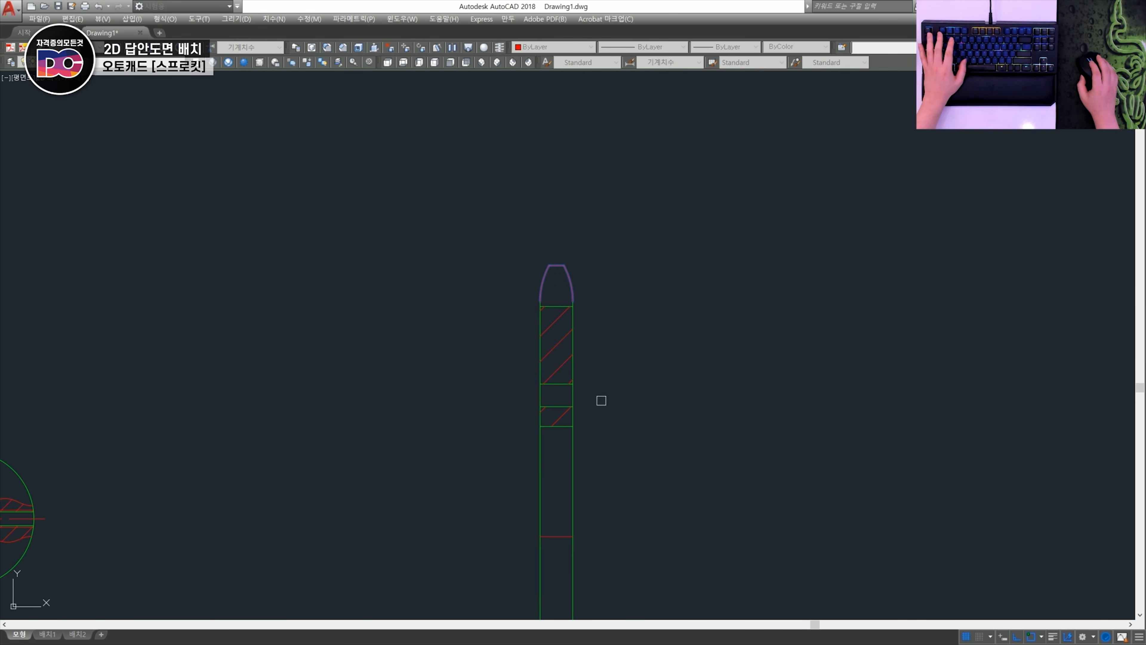
middle_drag(602, 401, 563, 314)
key(space)
click(555, 331)
click(526, 333)
key(space)
- Draw a vertical line from the midpoint of the upper tooth's tip down past the lower tooth
scroll(546, 244, up, 4)
text(l)
key(space)
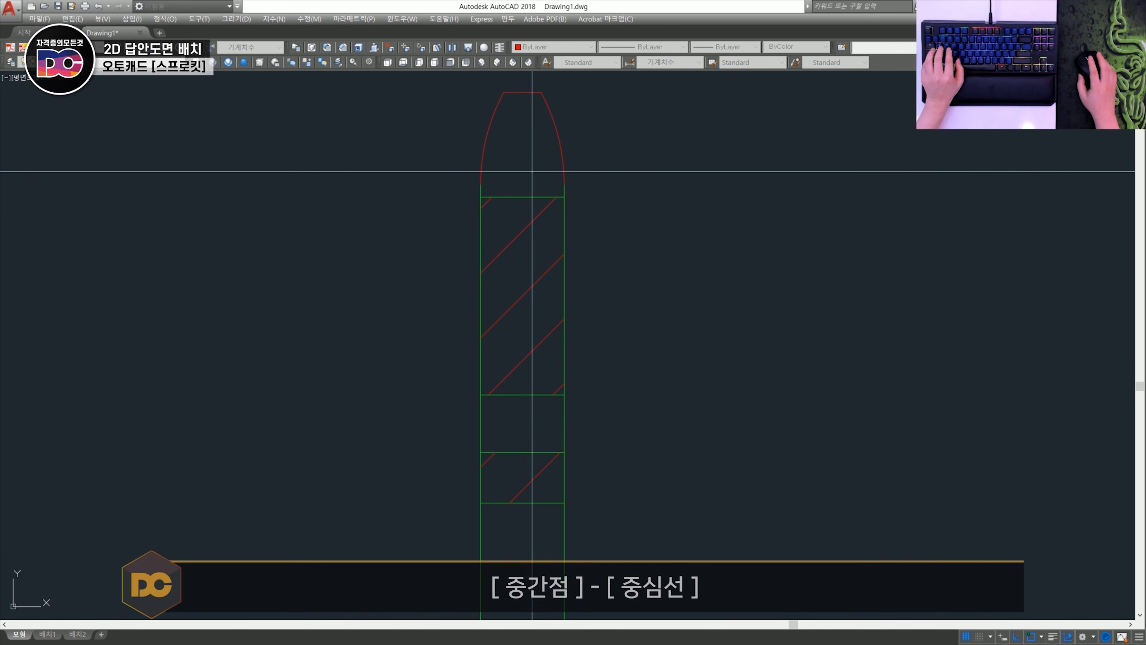
shift+right_click(528, 172)
click(565, 252)
click(522, 92)
scroll(535, 294, down, 6)
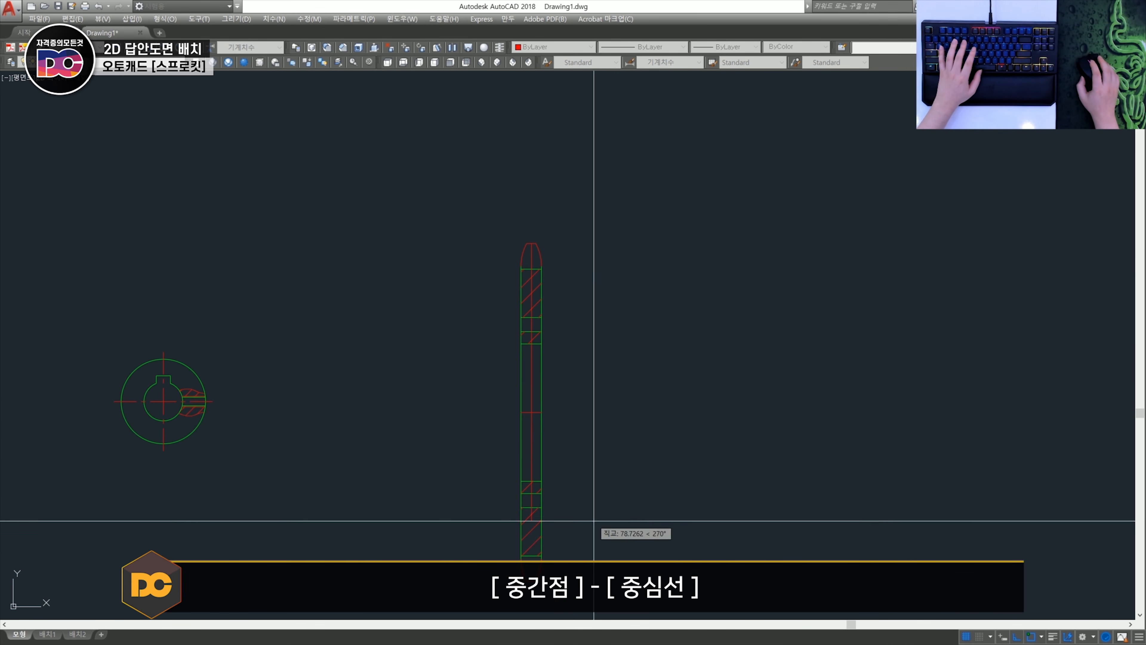
middle_drag(590, 508, 571, 271)
click(562, 416)
key(space)
- Trim the vertical centre line's overhang below the lower tooth's tip
text(tr)
key(space)
key(space)
click(545, 409)
click(444, 371)
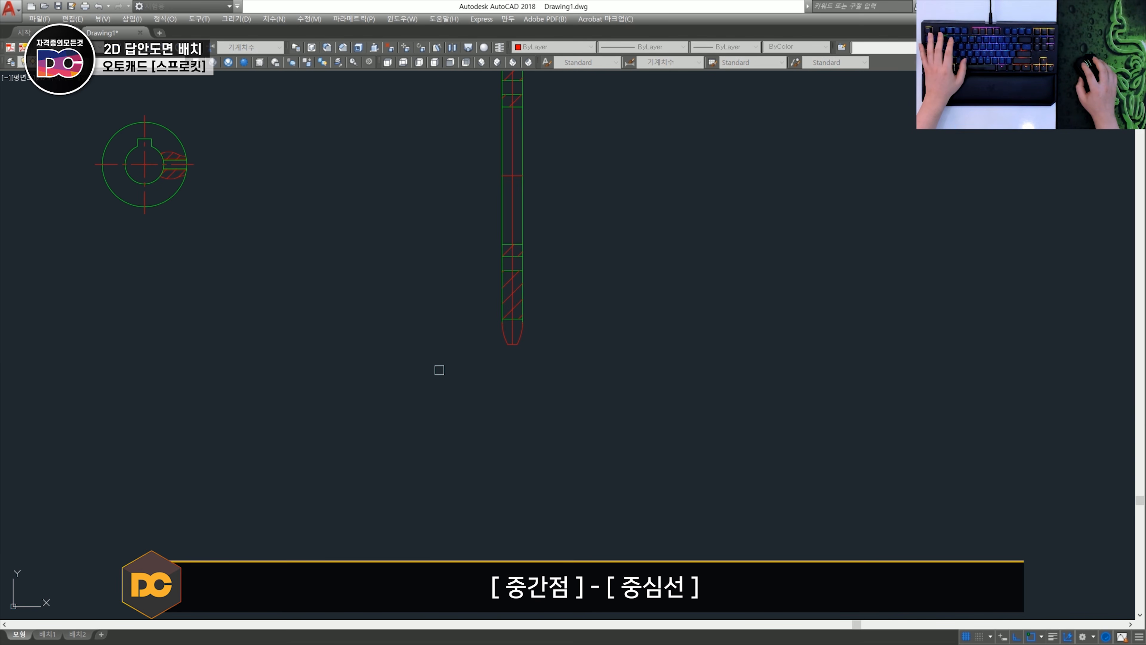
key(space)
- Offset an edge of the upper hole and of the lower hole by 2 to mark each hole's axis
middle_drag(525, 89, 575, 286)
scroll(576, 287, up, 6)
scroll(515, 274, up, 2)
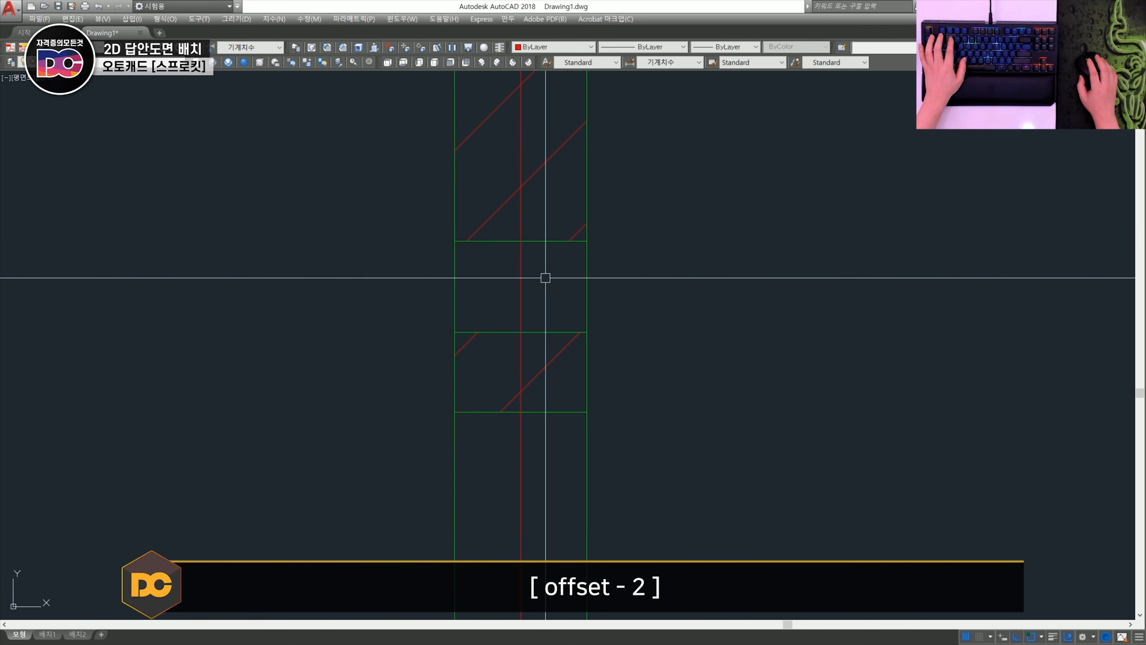
text(o)
key(space)
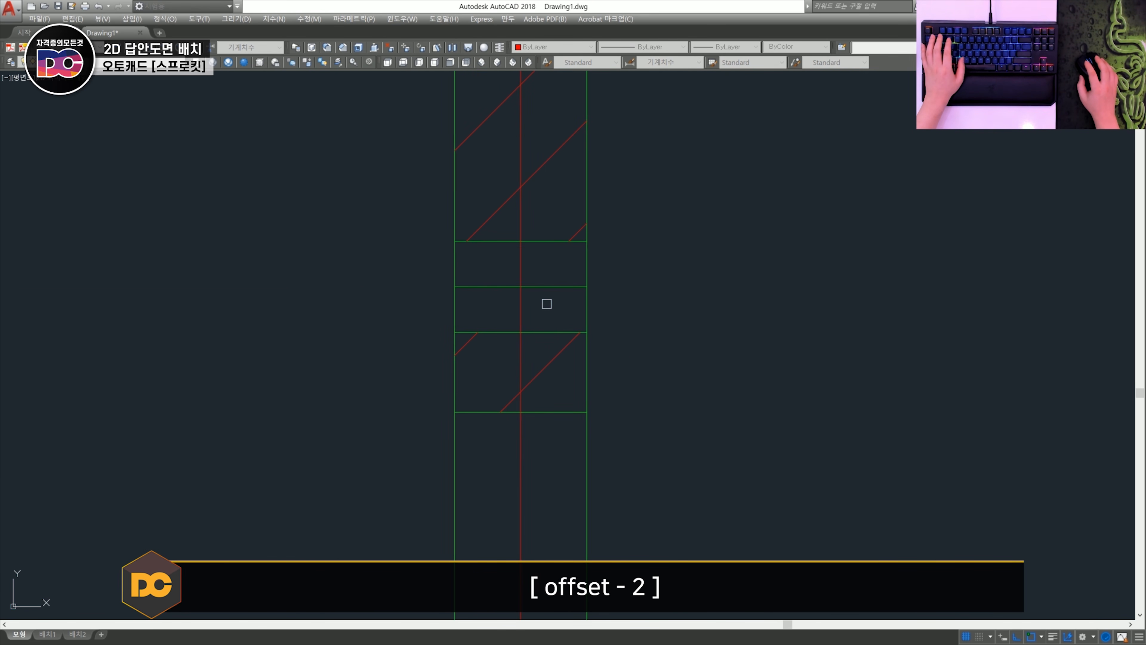
scroll(546, 304, down, 4)
middle_drag(631, 446, 635, 70)
scroll(554, 348, up, 2)
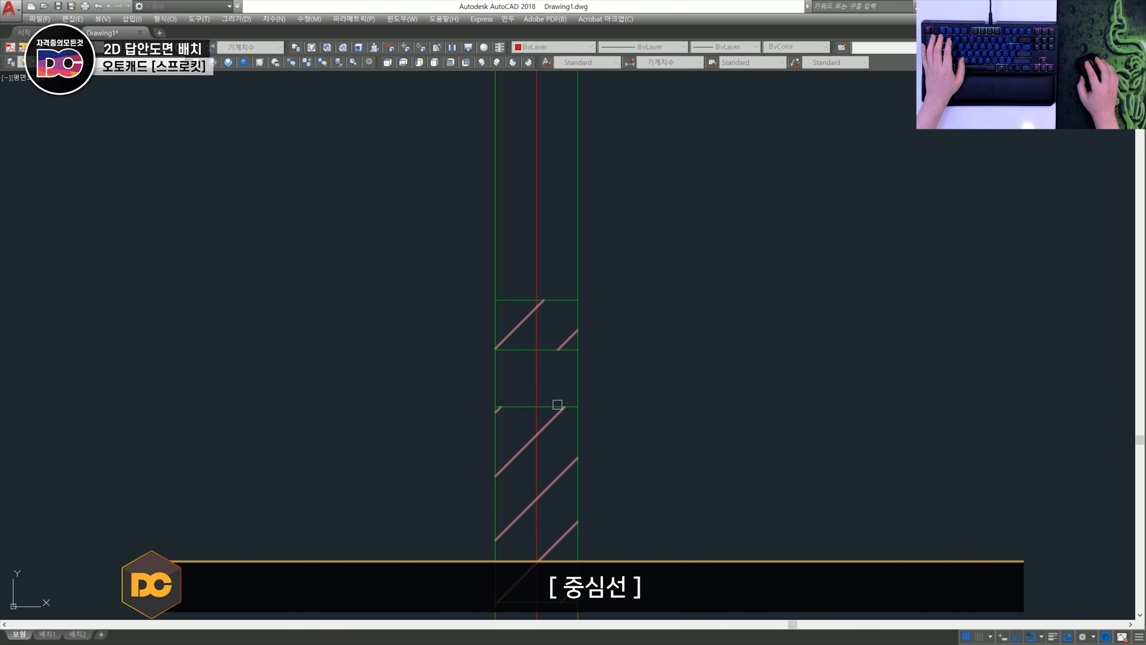
click(555, 388)
key(Escape)
scroll(584, 384, down, 5)
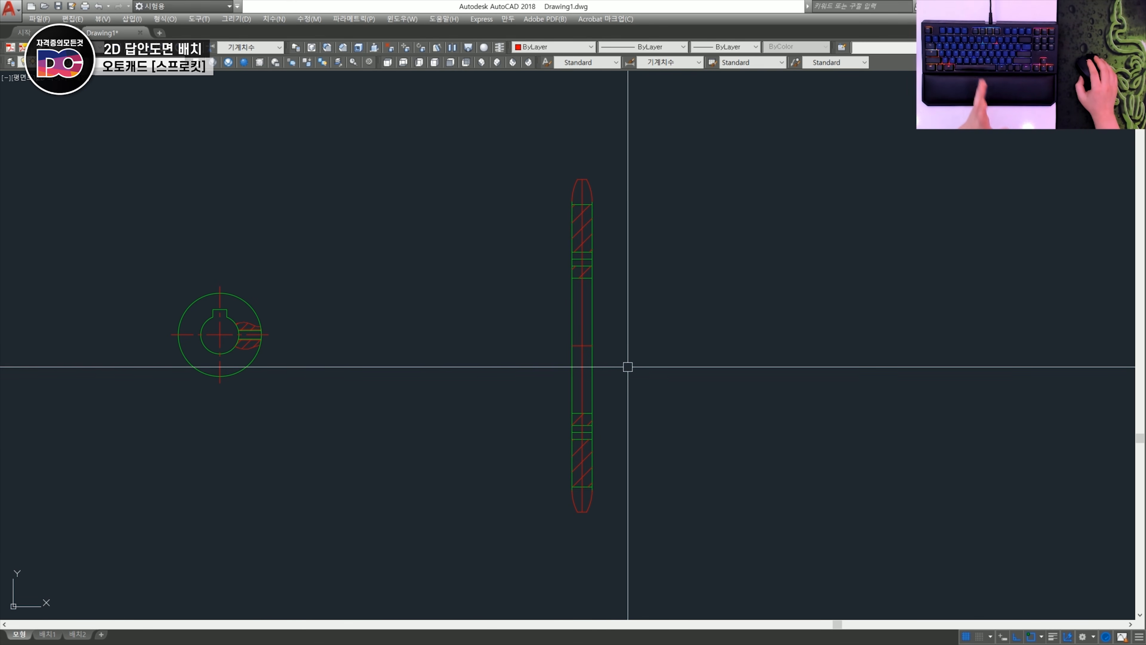
- Draw a circle of diameter 89.24 centred on the sprocket section's centre point
scroll(583, 353, up, 3)
text(c)
key(Return)
click(582, 341)
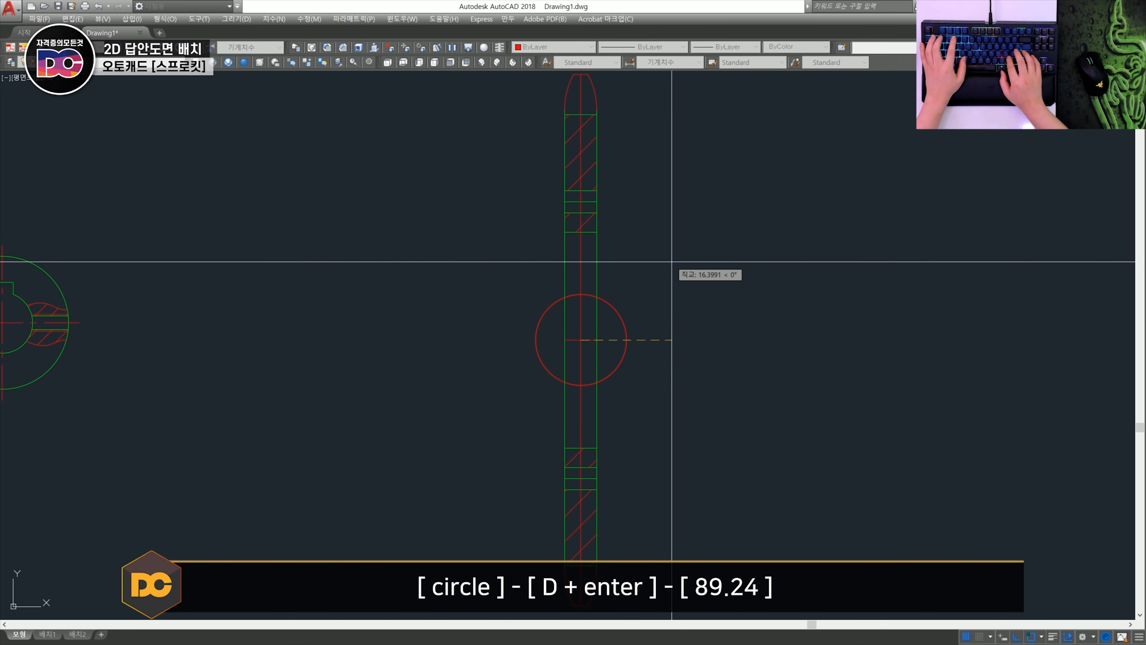
text(d)
key(Return)
text(89.24)
key(Return)
scroll(703, 225, down, 2)
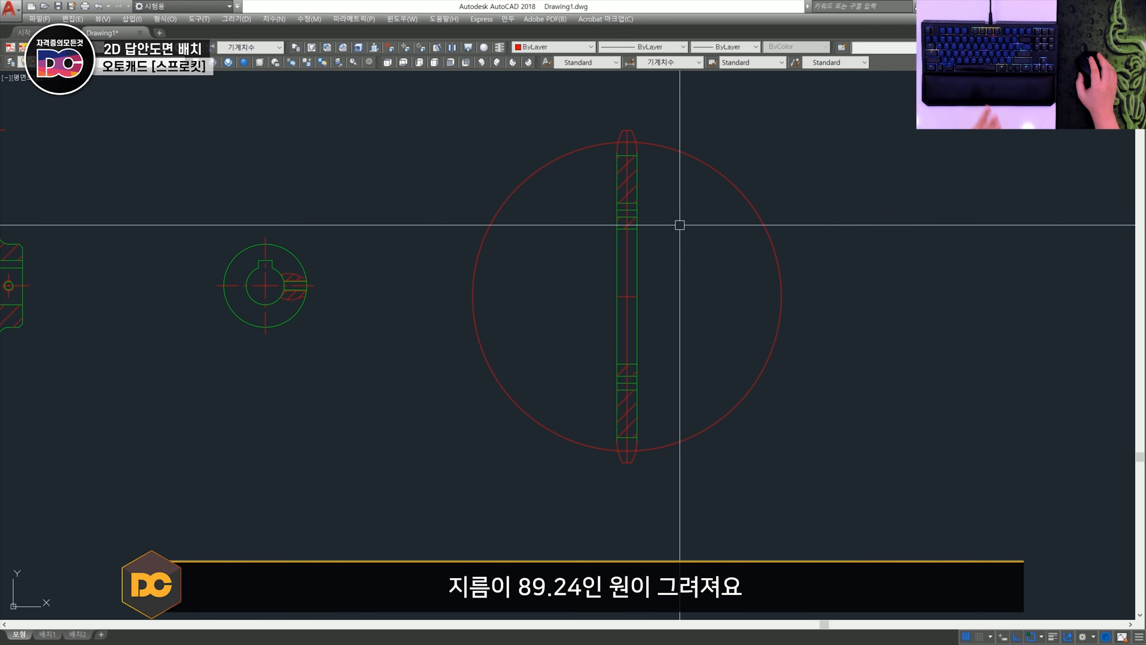
- Copy the horizontal centre line to the circle's upper and lower intersections with the vertical centre line, and erase the circle
scroll(555, 318, up, 6)
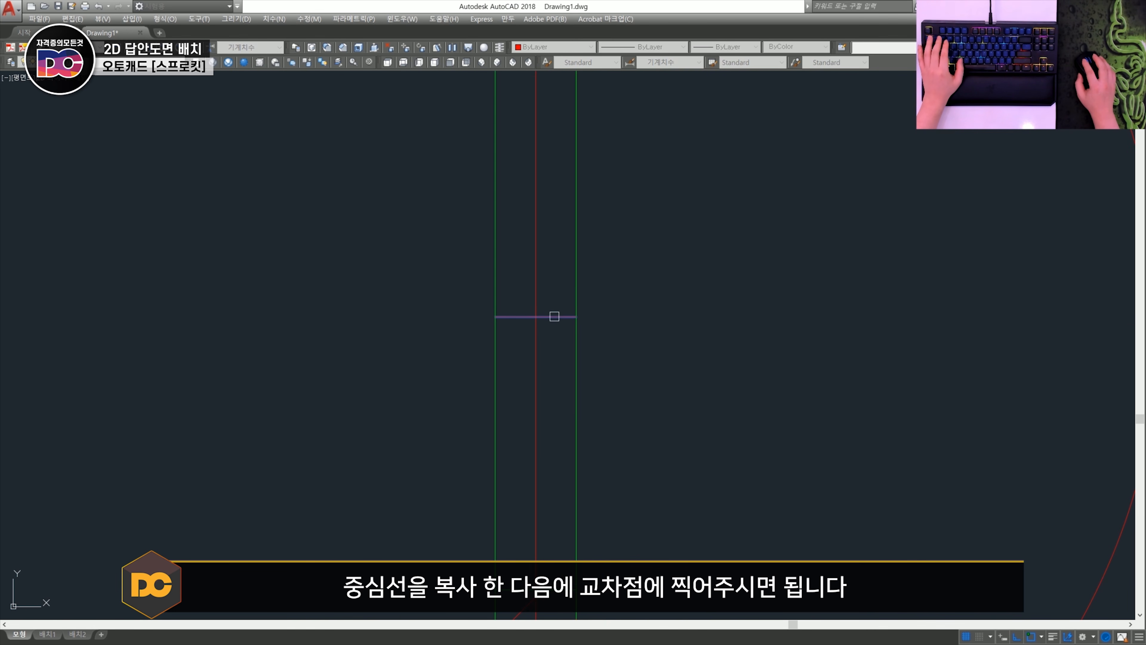
scroll(536, 317, down, 4)
scroll(560, 238, up, 3)
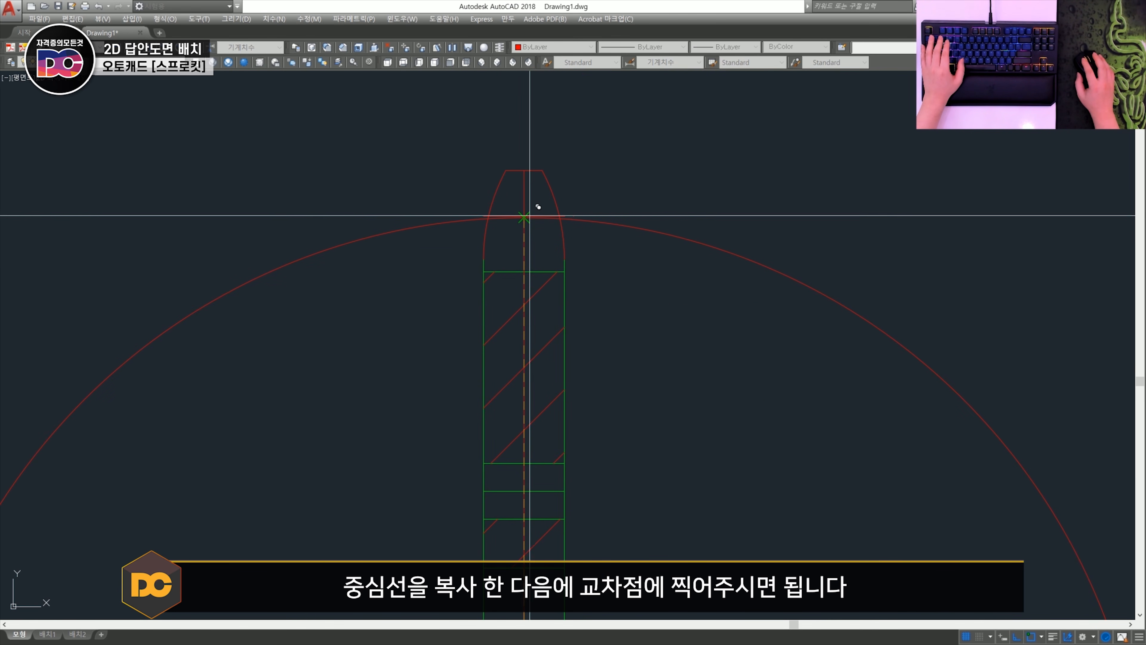
scroll(592, 263, down, 4)
scroll(576, 332, up, 5)
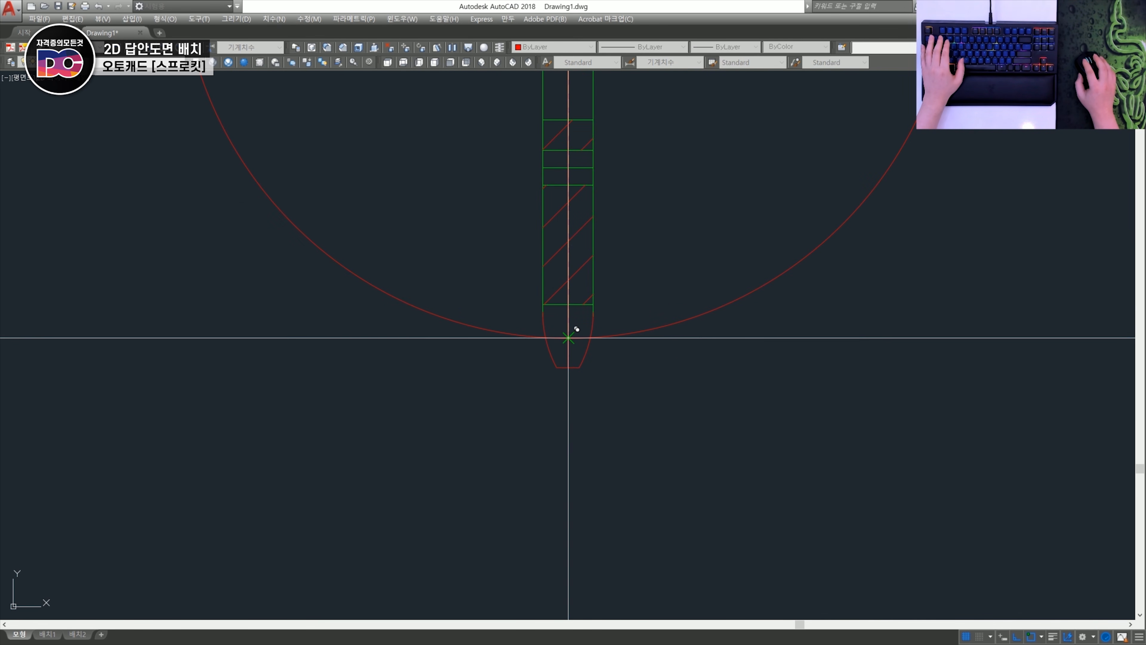
scroll(678, 319, down, 4)
scroll(637, 334, up, 3)
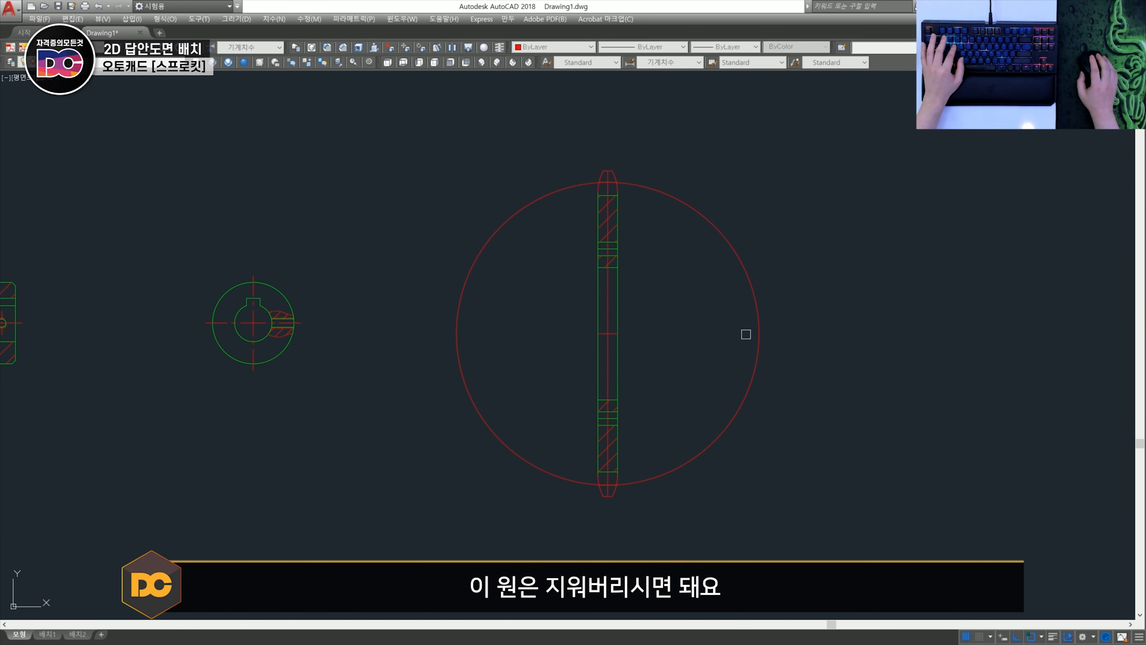
key(space)
- Assign the sprocket's vertical axis, horizontal axis, hole axes and pitch lines to the Center layer
scroll(613, 344, up, 4)
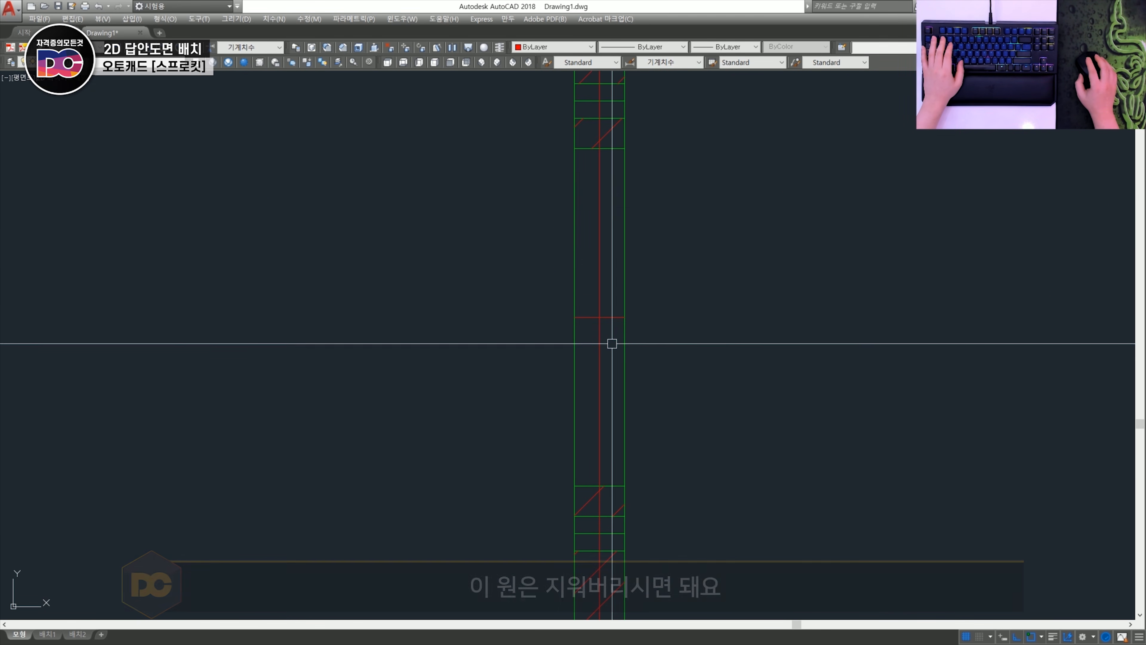
click(611, 335)
click(590, 295)
scroll(590, 295, down, 3)
scroll(581, 320, up, 4)
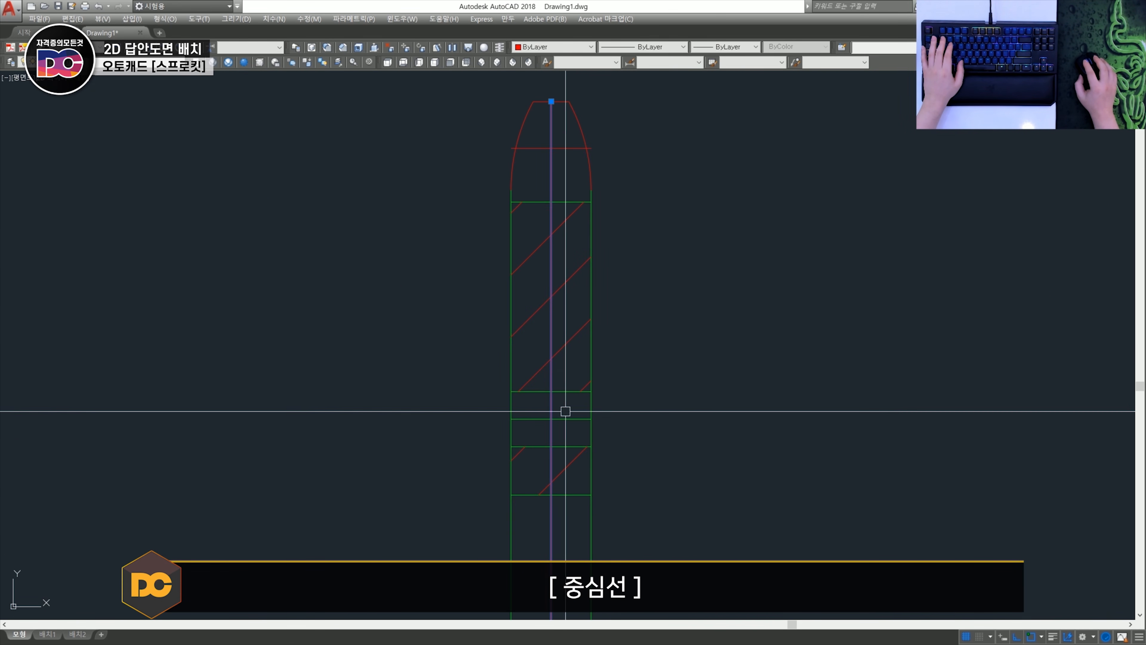
scroll(586, 406, down, 3)
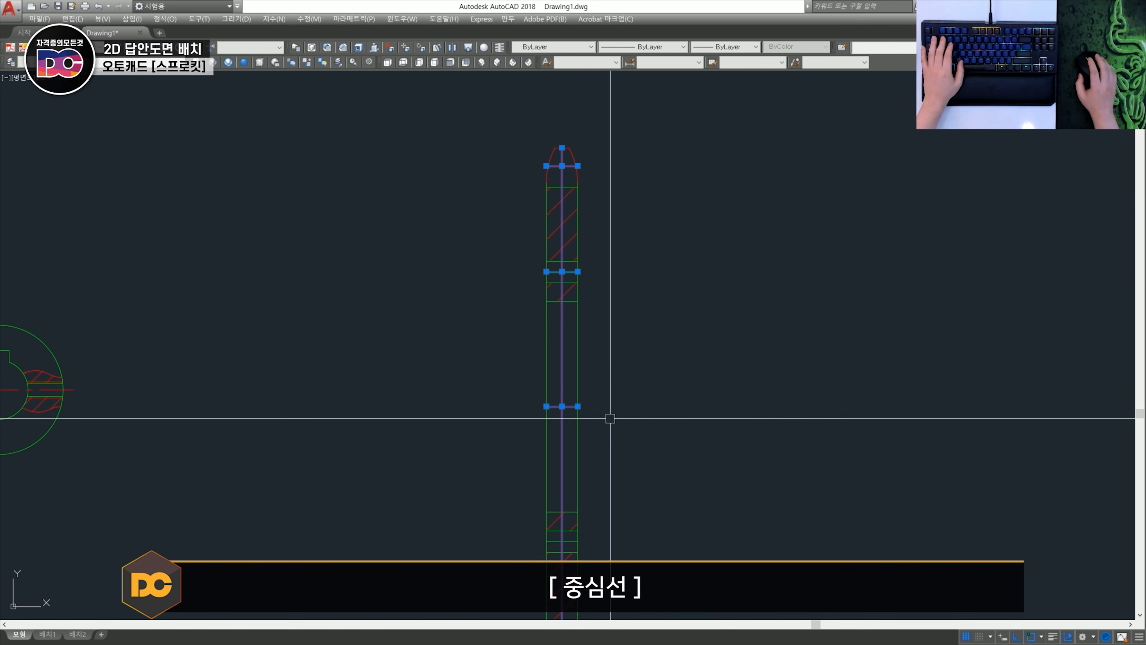
scroll(604, 294, up, 4)
middle_drag(624, 380, 631, 235)
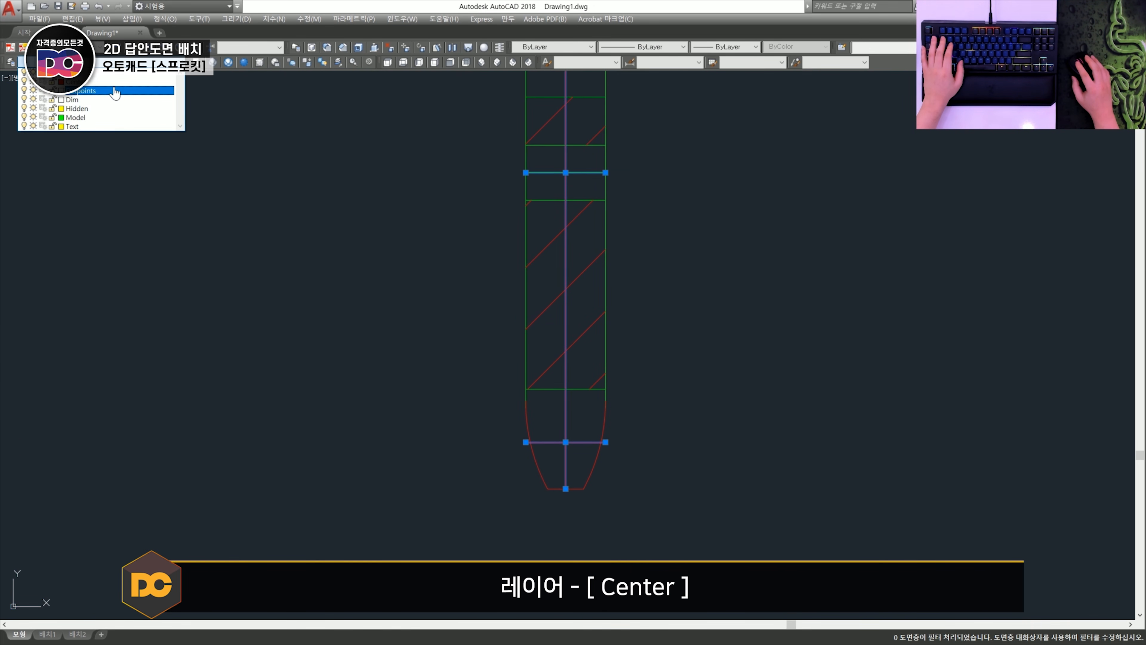
click(116, 94)
key(Escape)
- Lengthen both ends of the sprocket section's vertical axis, horizontal axis, hole axes and pitch lines beyond the outline
text(len)
key(space)
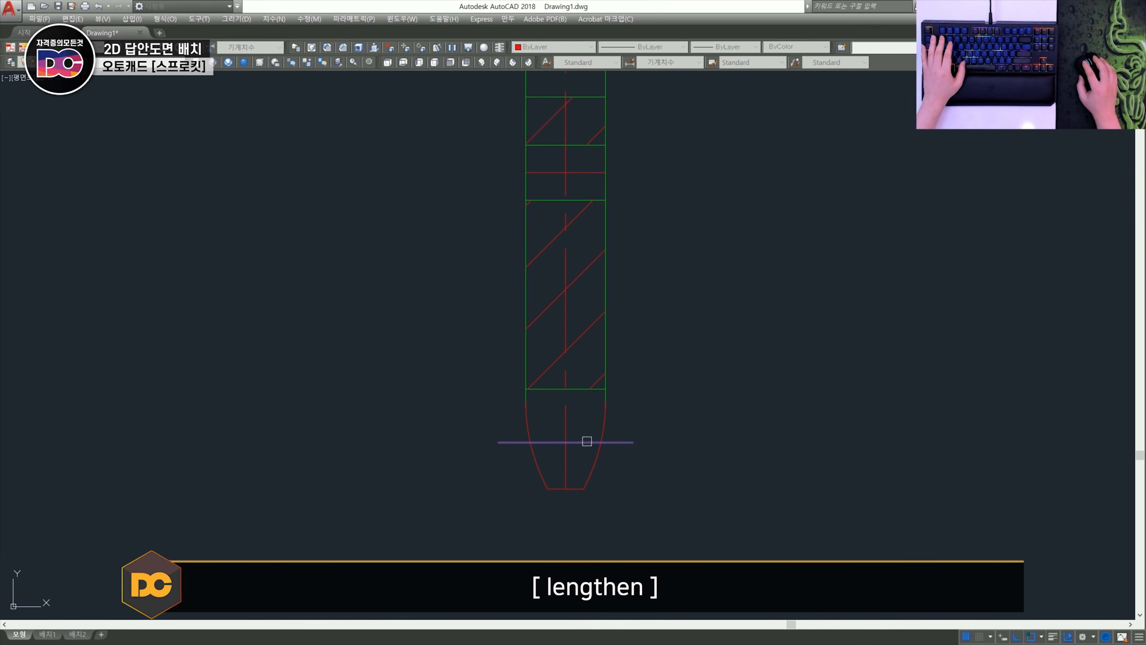
scroll(570, 461, down, 2)
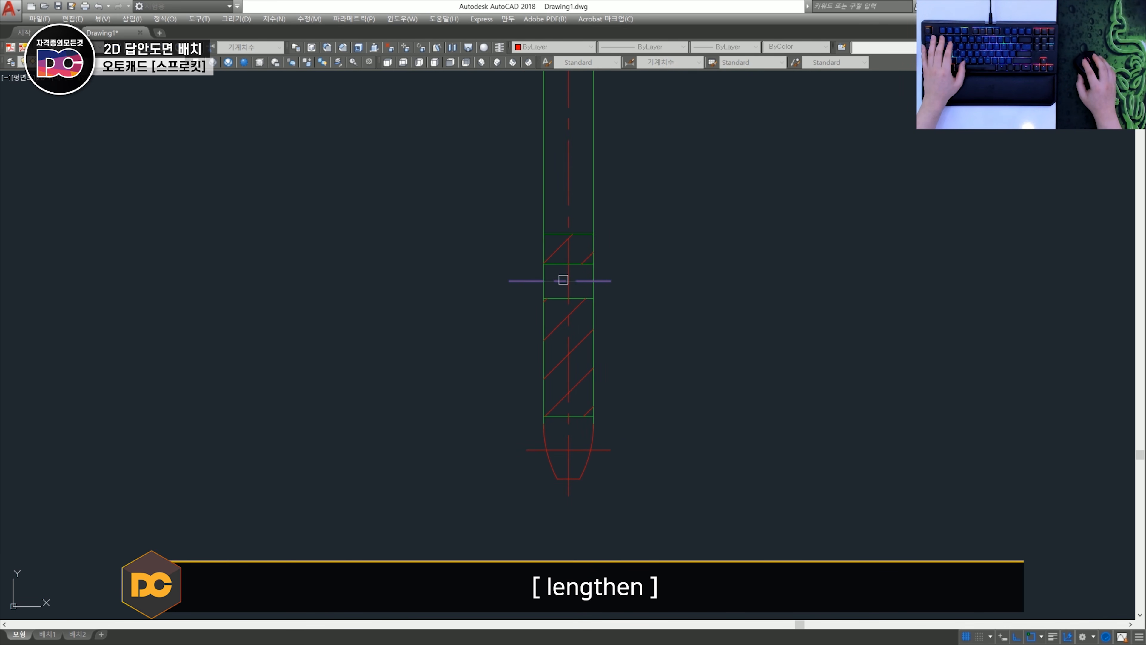
scroll(564, 281, down, 2)
middle_drag(581, 221, 544, 438)
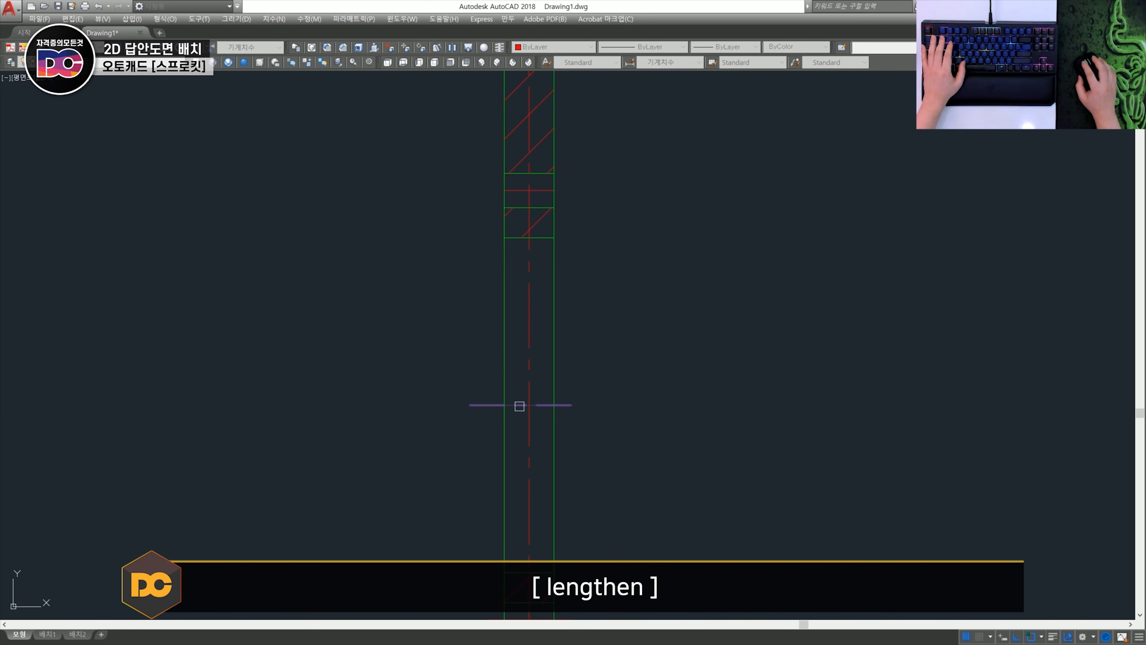
middle_drag(525, 196, 528, 351)
scroll(548, 351, down, 2)
middle_drag(541, 253, 551, 326)
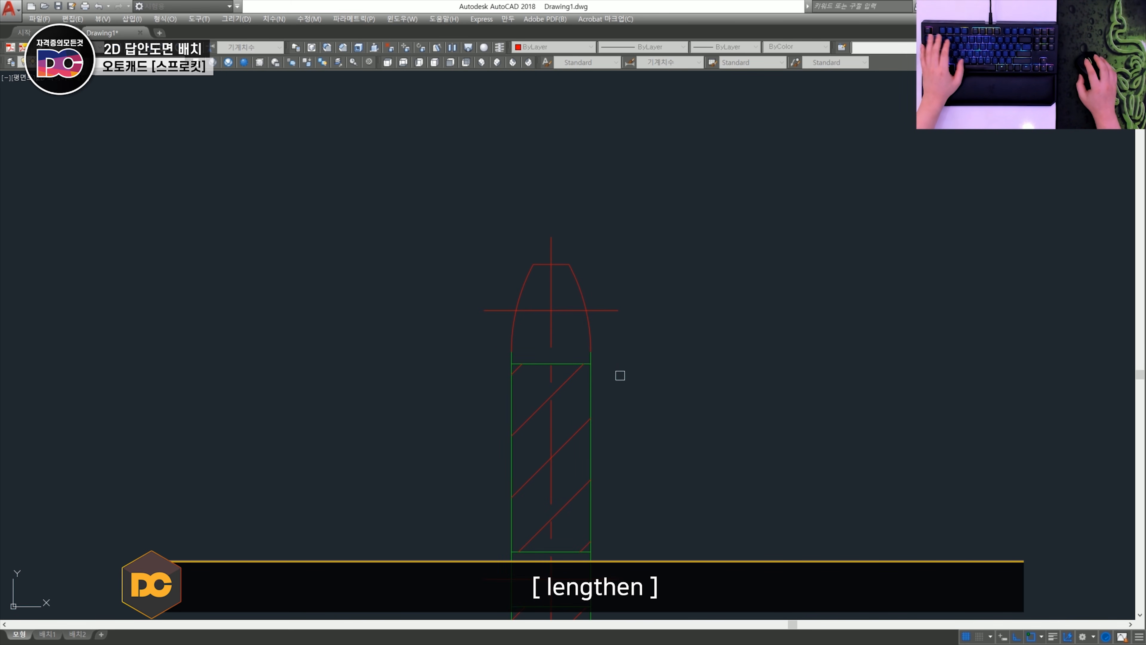
- Set the linetype scale of the sprocket section's horizontal axis to 0.5
scroll(637, 451, down, 3)
scroll(638, 455, up, 2)
click(639, 501)
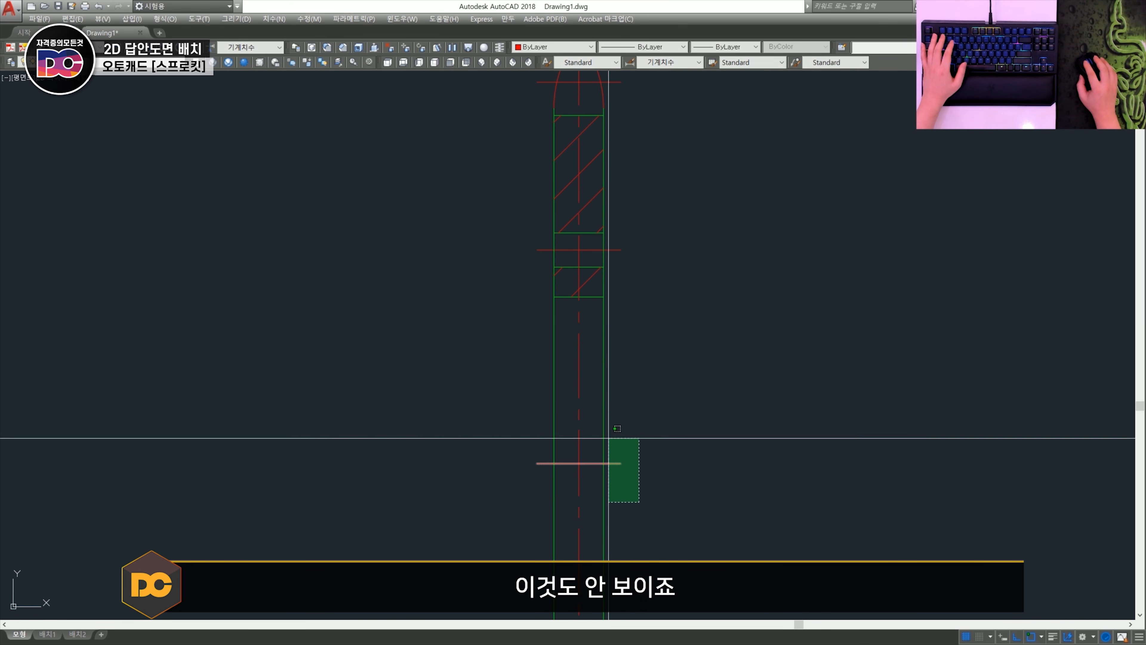
click(609, 438)
key(ctrl+1)
click(84, 155)
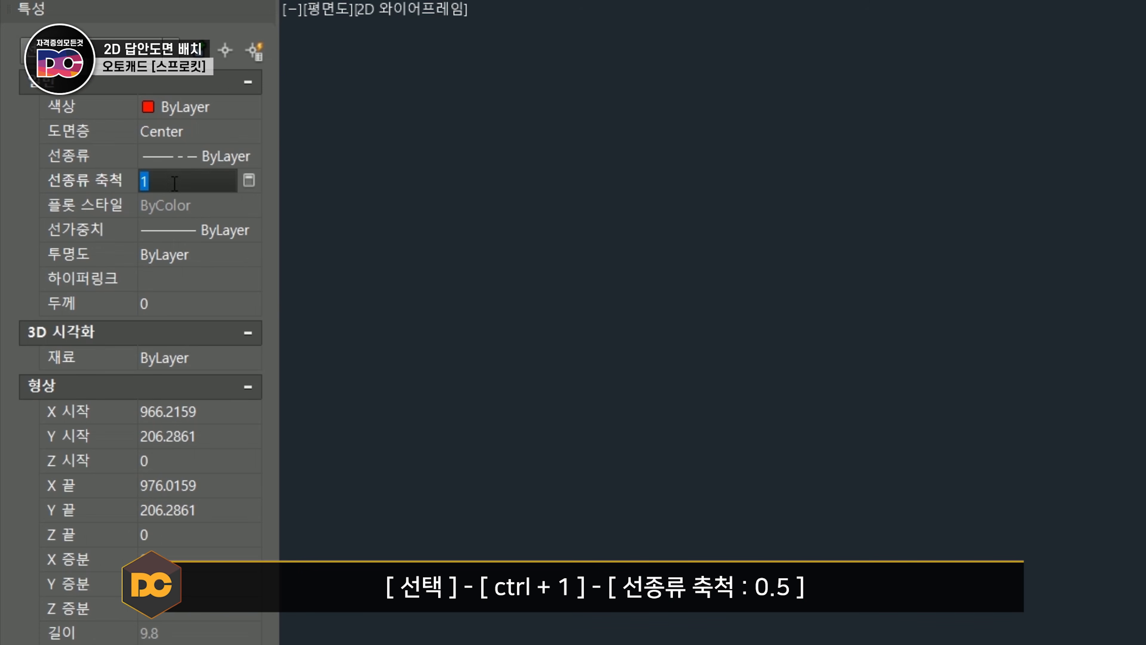
key(Escape)
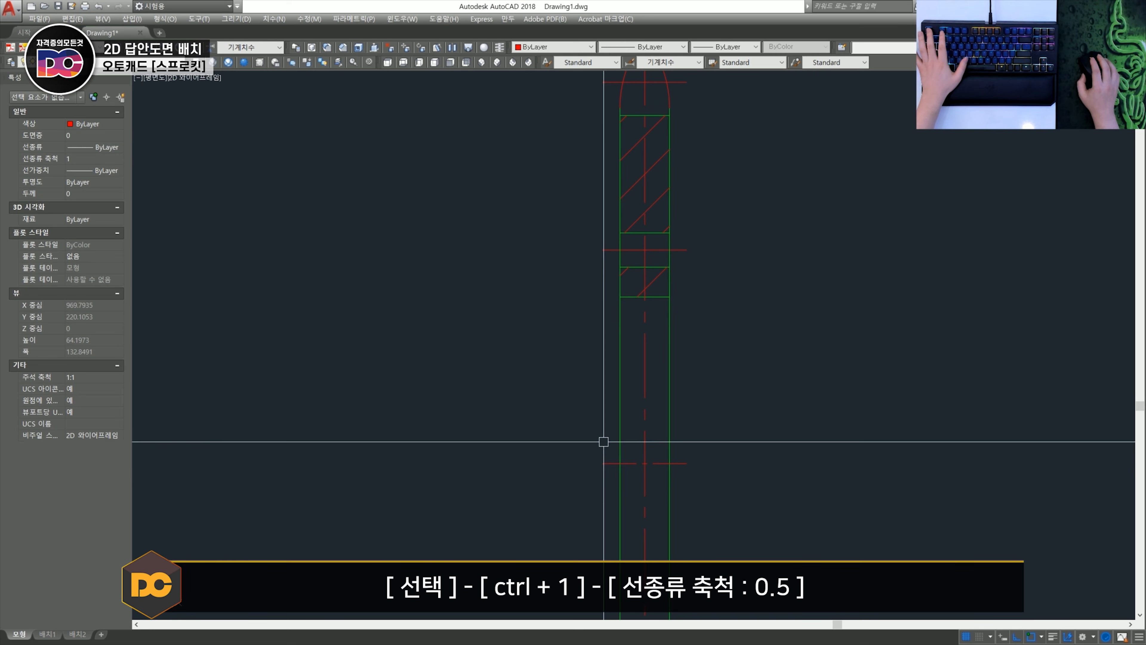
key(ctrl+1)
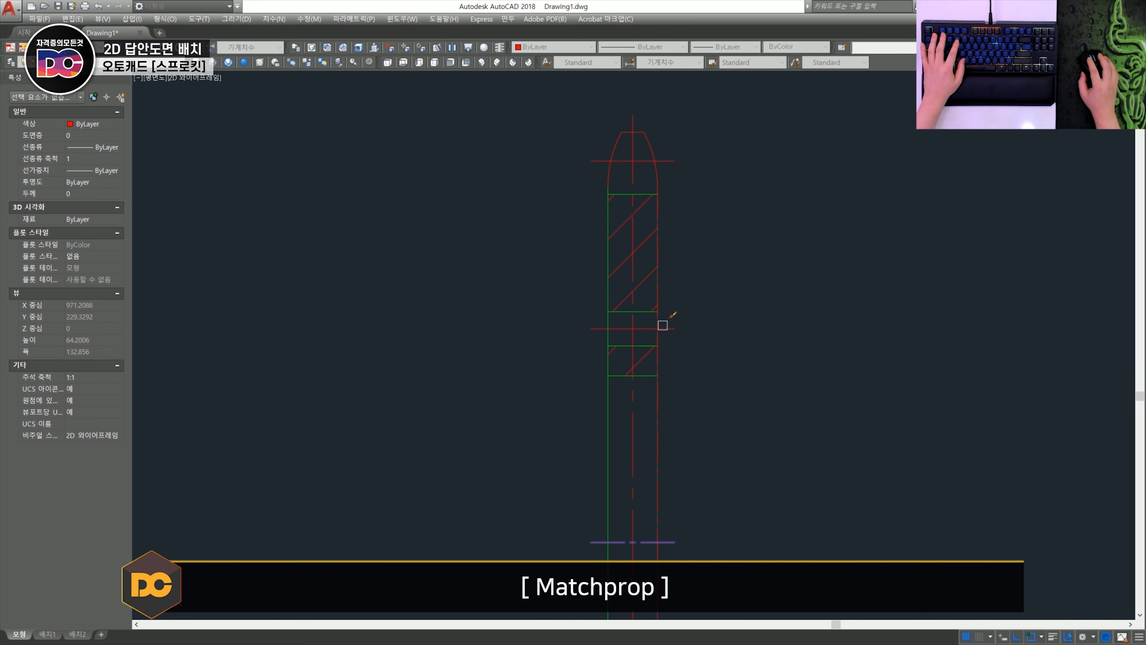
- Match the horizontal axis's properties onto the sprocket section's other horizontal centre lines
scroll(690, 284, down, 3)
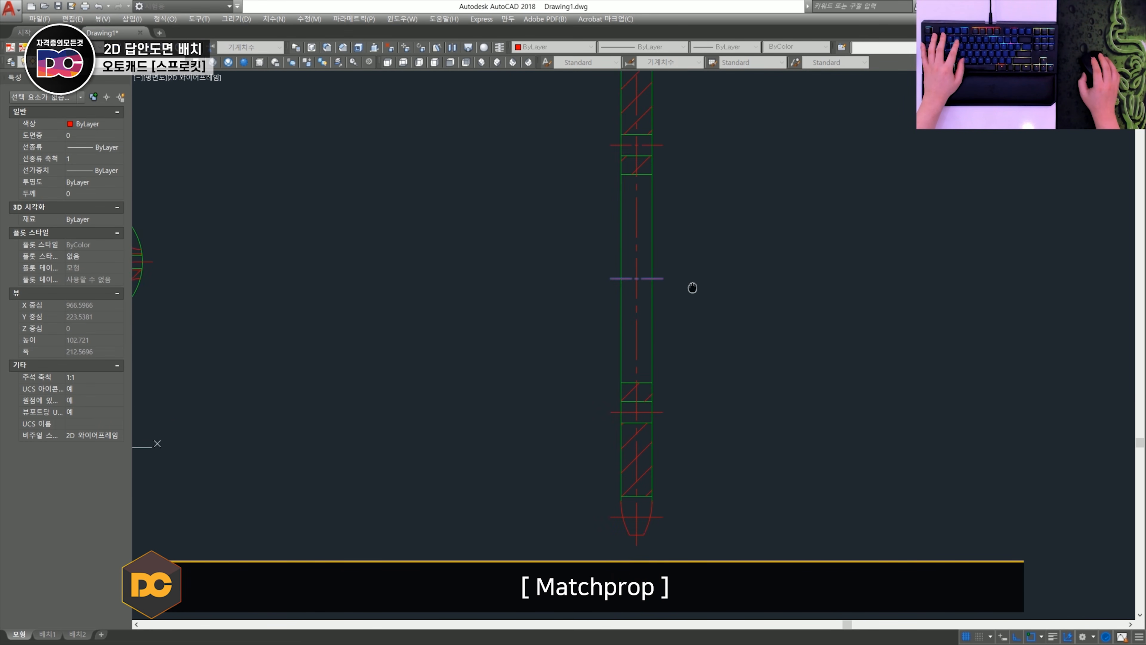
scroll(673, 500, up, 3)
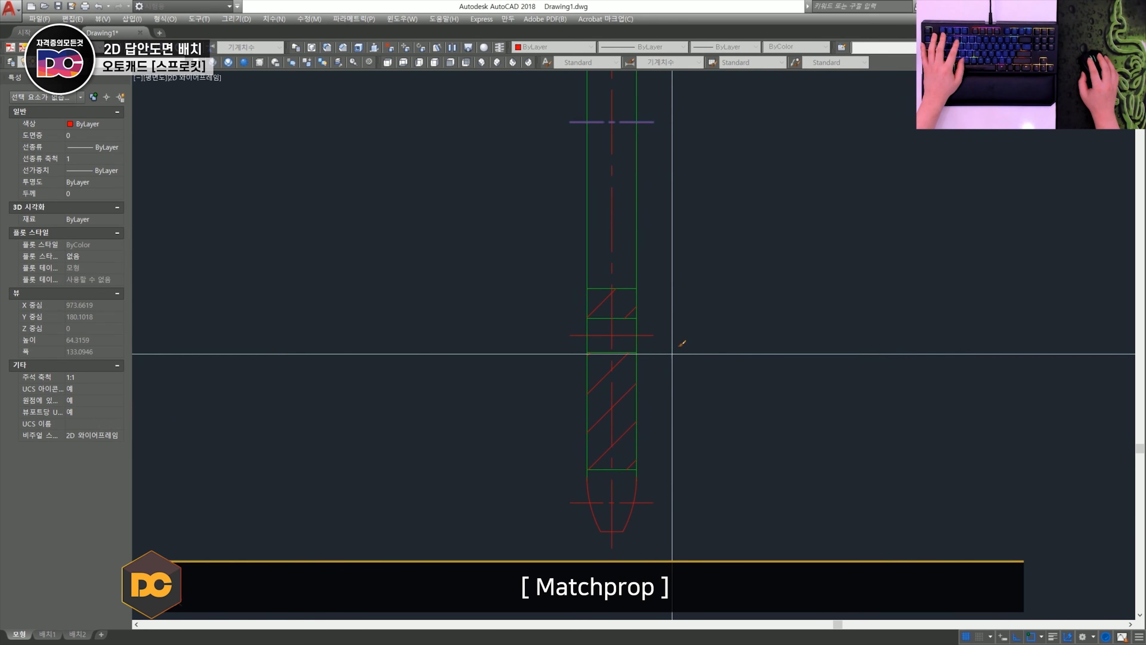
key(space)
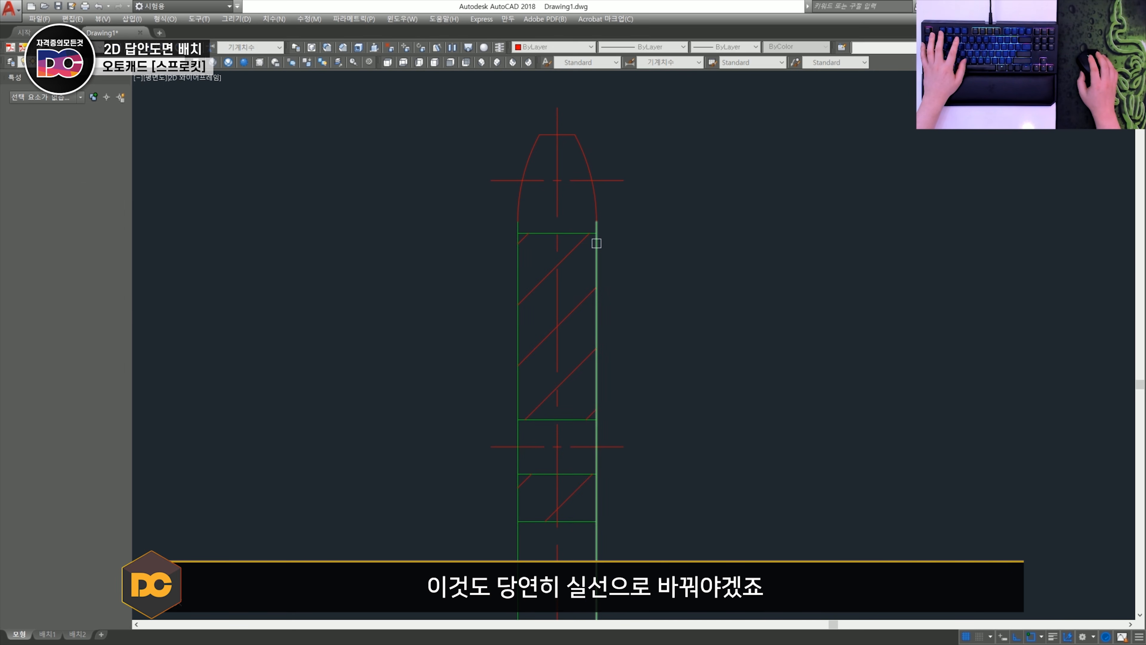
- Match the green side edge's properties onto the arcs and tip edges of the sprocket's upper and lower tooth profiles
click(597, 243)
click(626, 210)
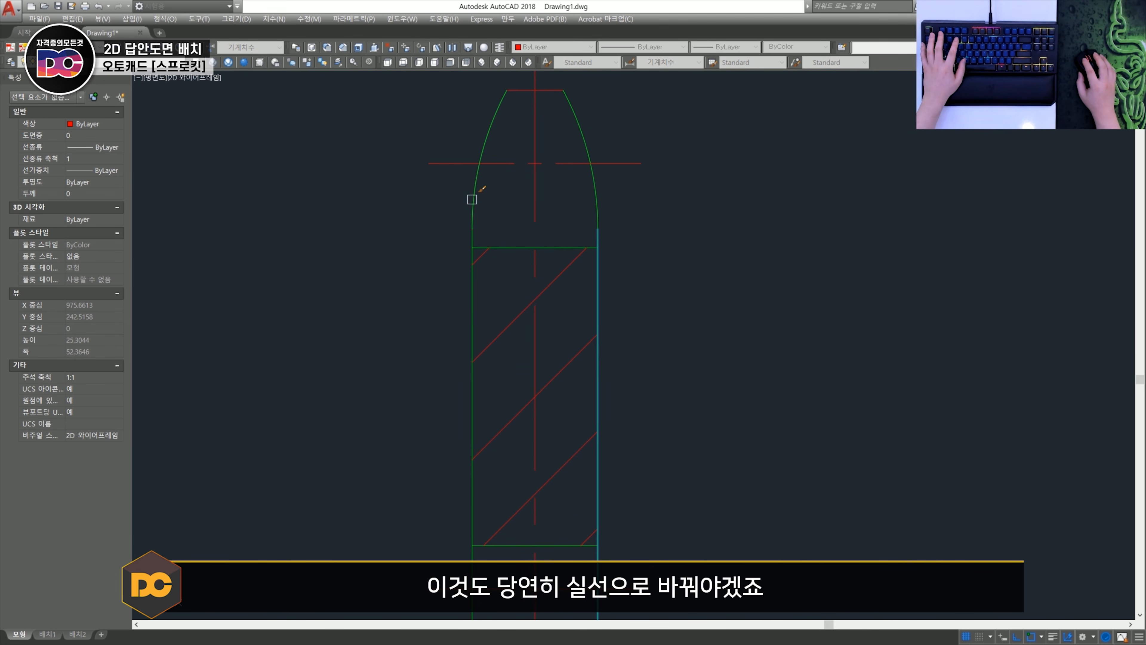
click(515, 89)
scroll(522, 121, down, 2)
middle_drag(564, 362, 599, 153)
click(565, 469)
middle_drag(573, 473, 610, 242)
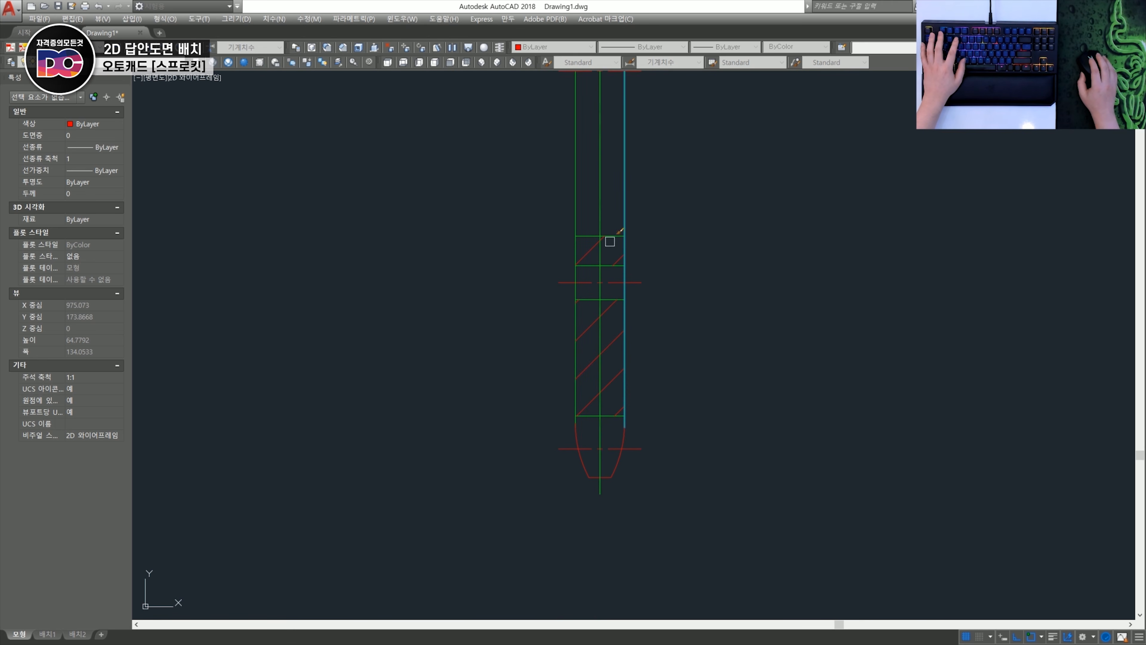
scroll(632, 432, up, 4)
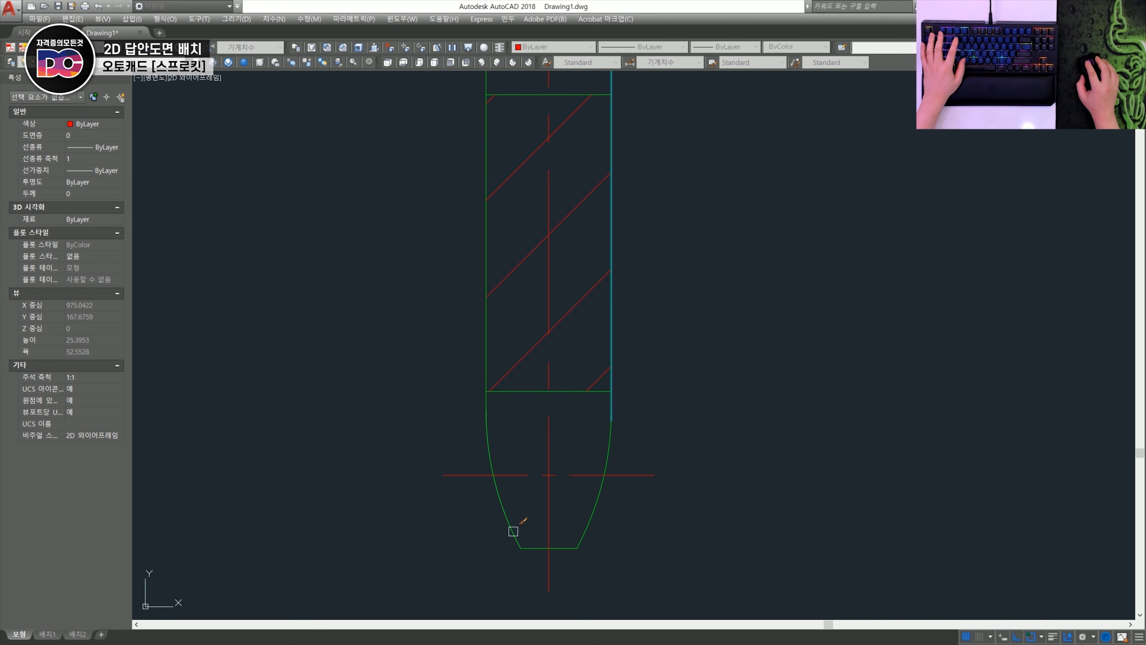
scroll(494, 408, down, 4)
key(space)
scroll(494, 401, down, 4)
middle_drag(426, 263, 439, 366)
scroll(438, 366, up, 2)
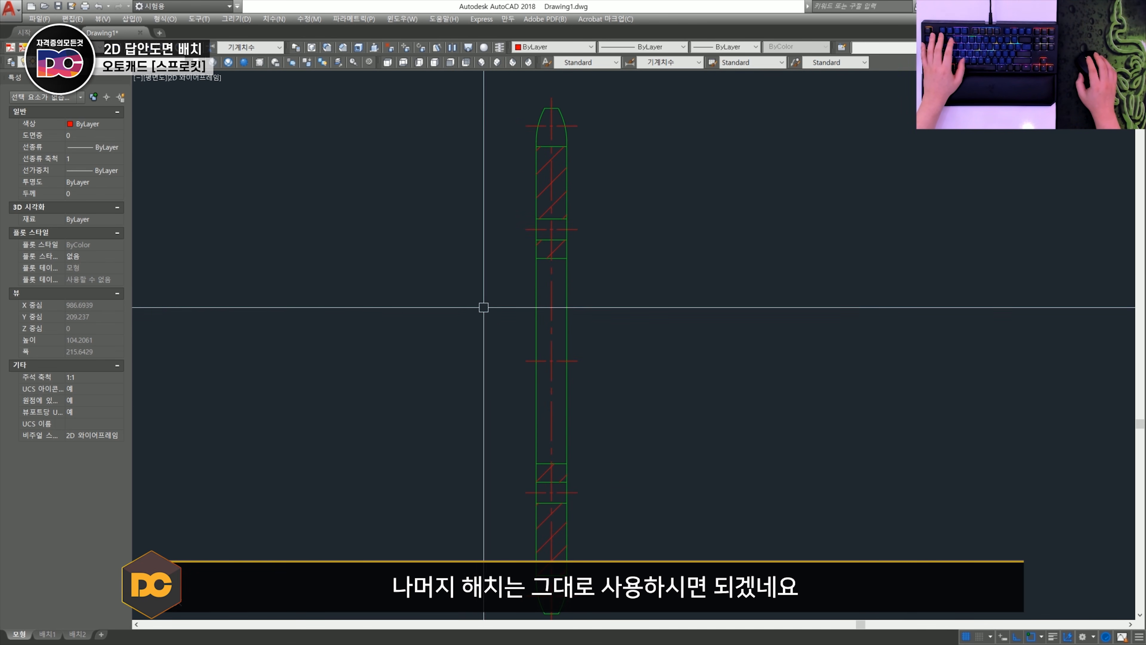
- Dimension the vertical distance between the upper and lower fillet corners at the flange section's hub end
scroll(553, 337, down, 2)
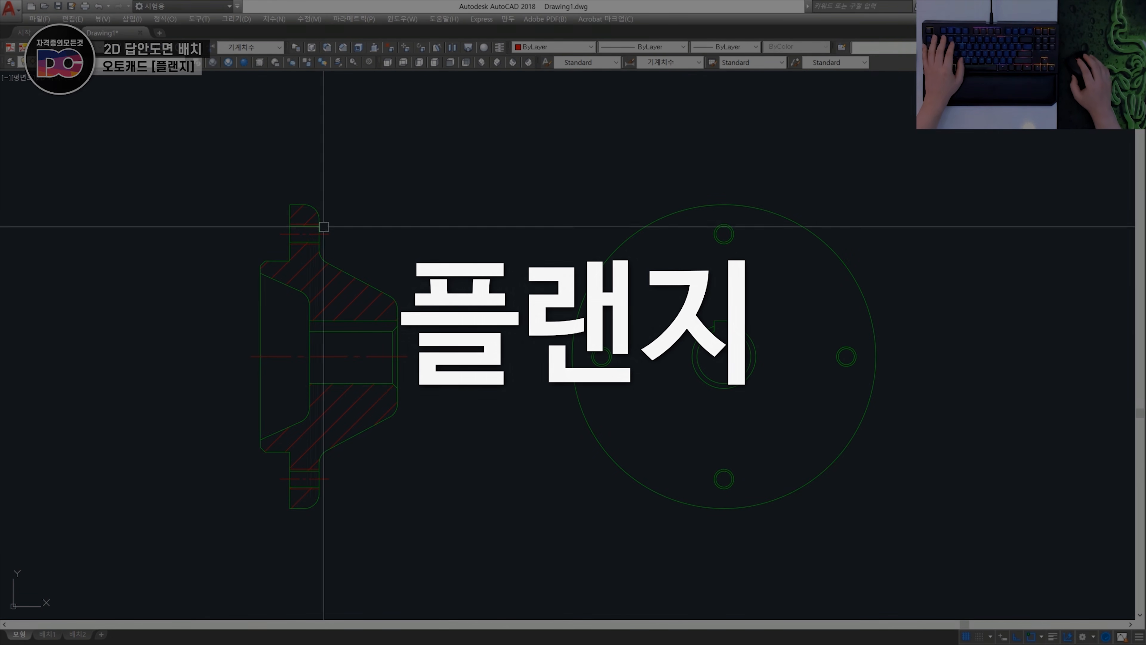
scroll(465, 386, up, 3)
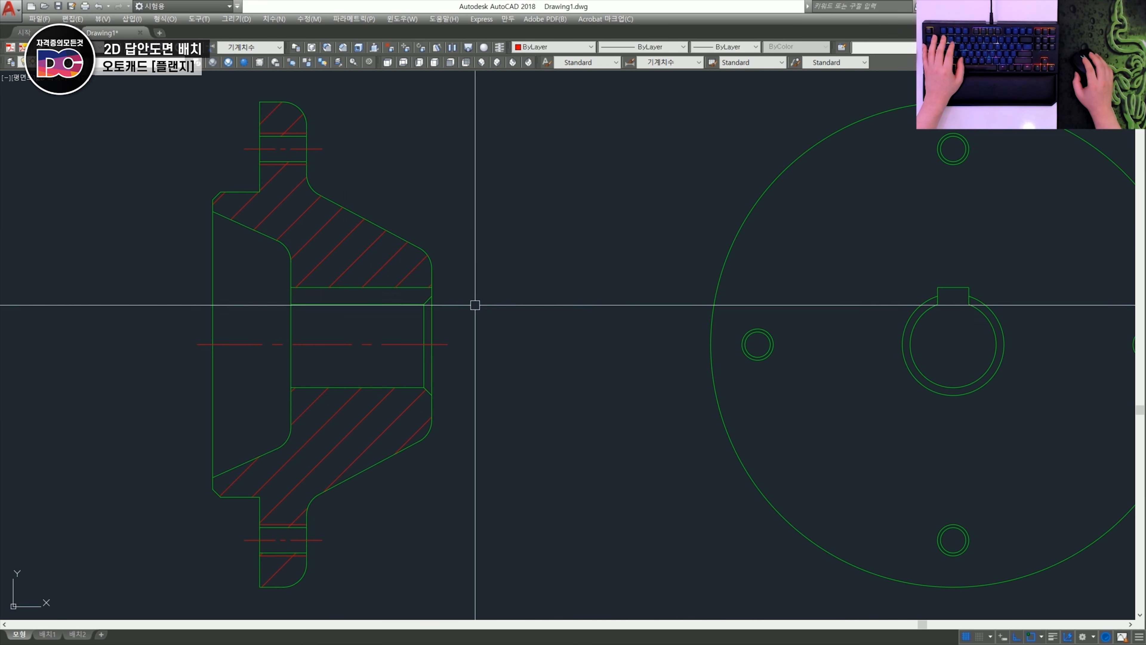
key(l)
key(space)
click(419, 248)
click(419, 440)
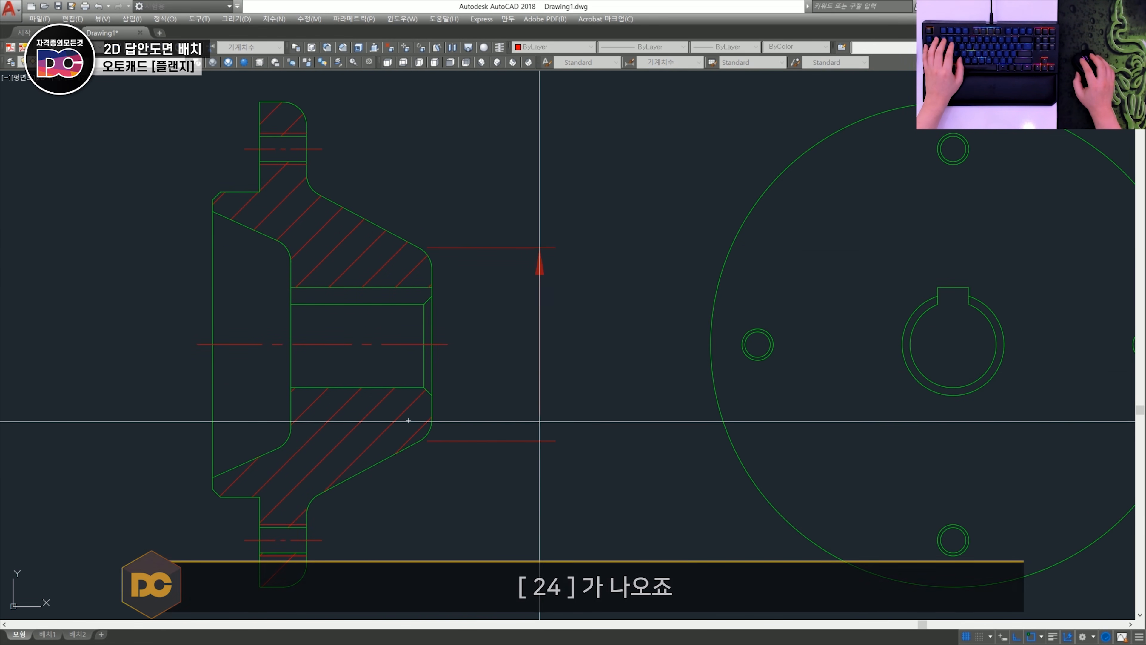
click(543, 311)
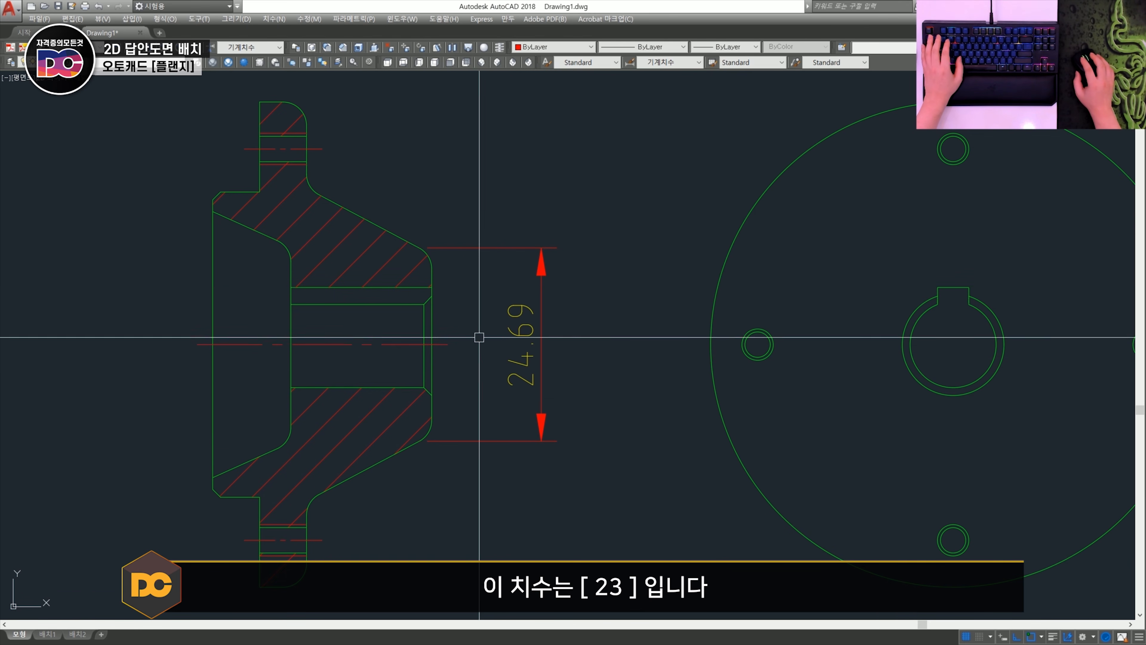
- Examine the fillet arc and the adjoining vertical and sloped edges at the flange hub's upper corner
scroll(445, 271, up, 2)
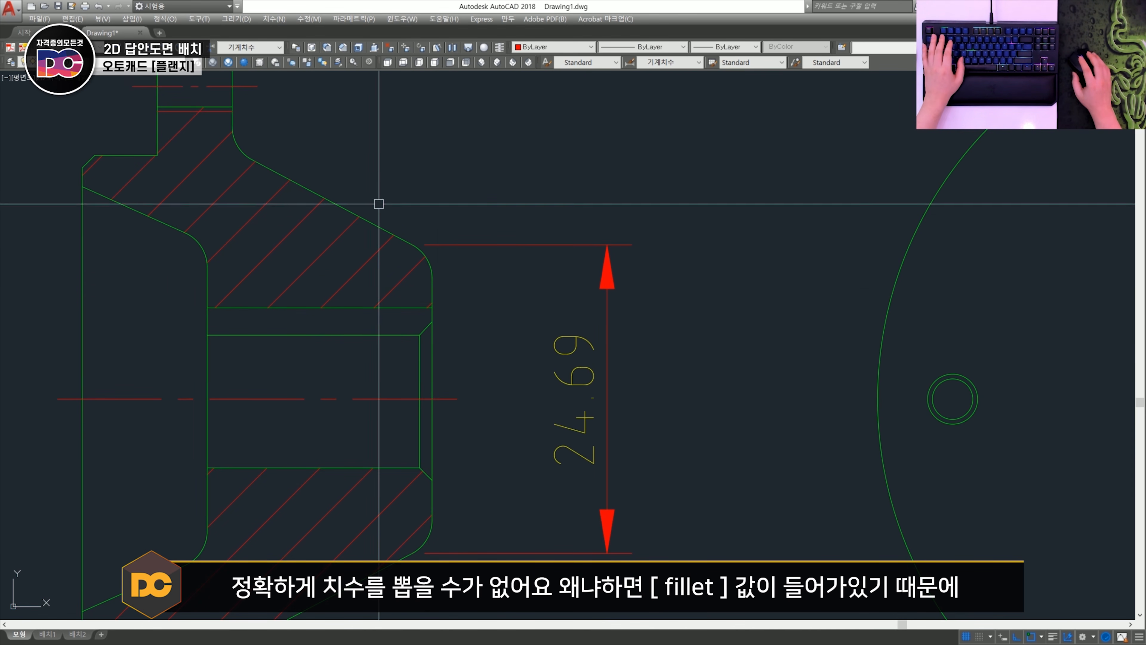
scroll(430, 258, up, 2)
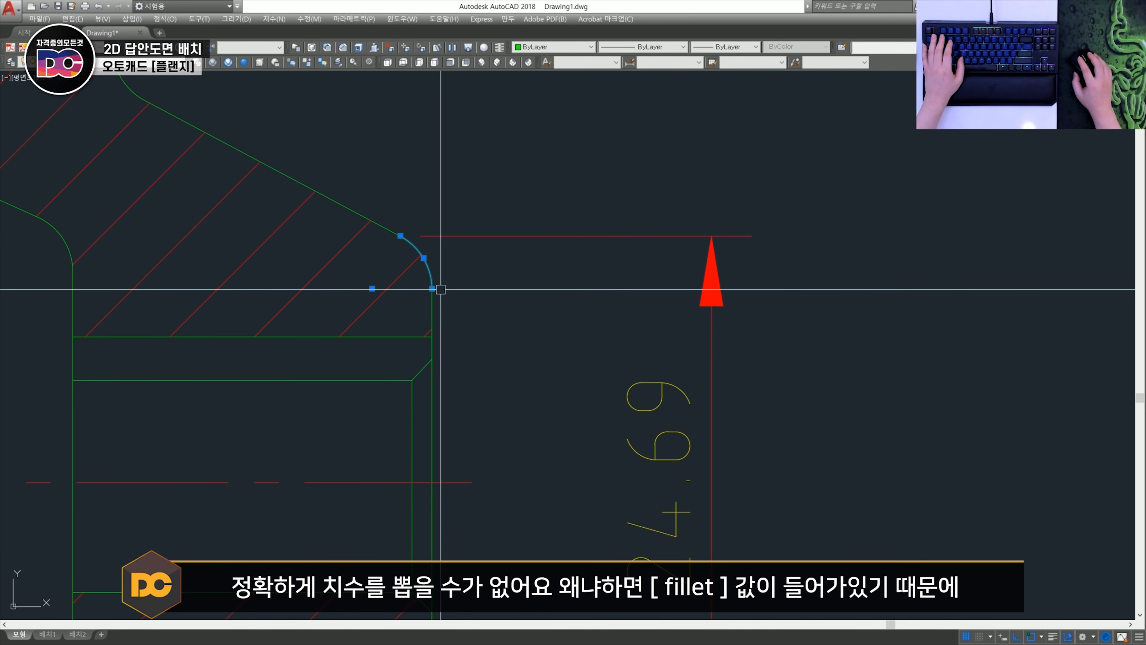
scroll(441, 289, down, 3)
scroll(450, 276, down, 1)
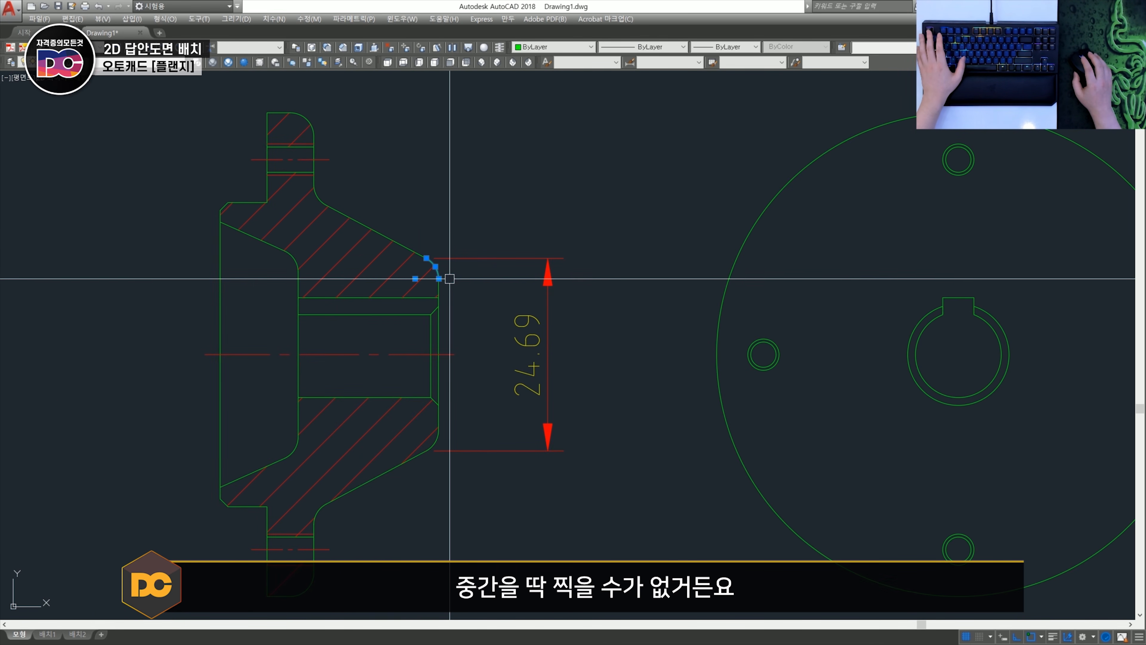
key(Escape)
scroll(477, 317, up, 2)
scroll(463, 288, down, 2)
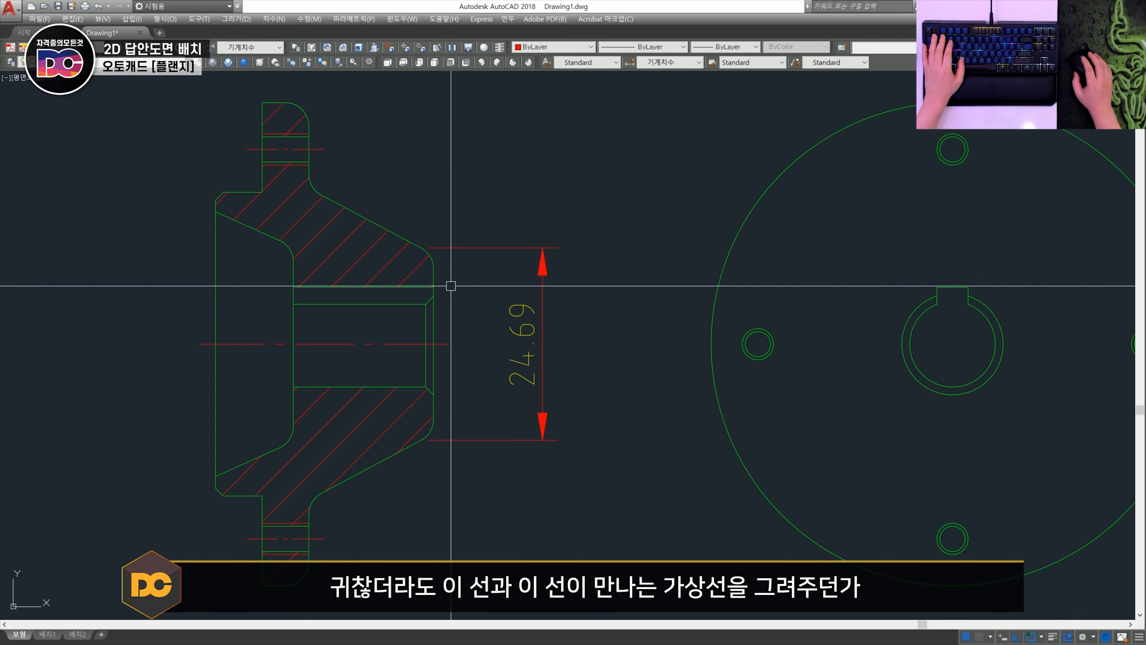
scroll(450, 286, up, 2)
click(433, 271)
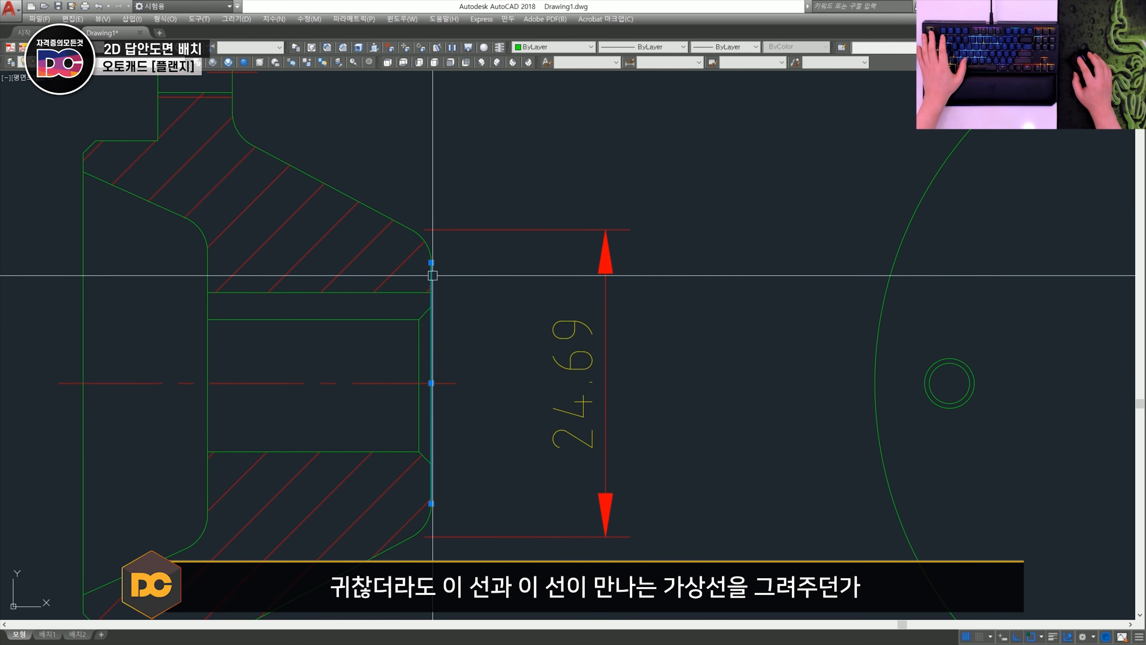
click(373, 212)
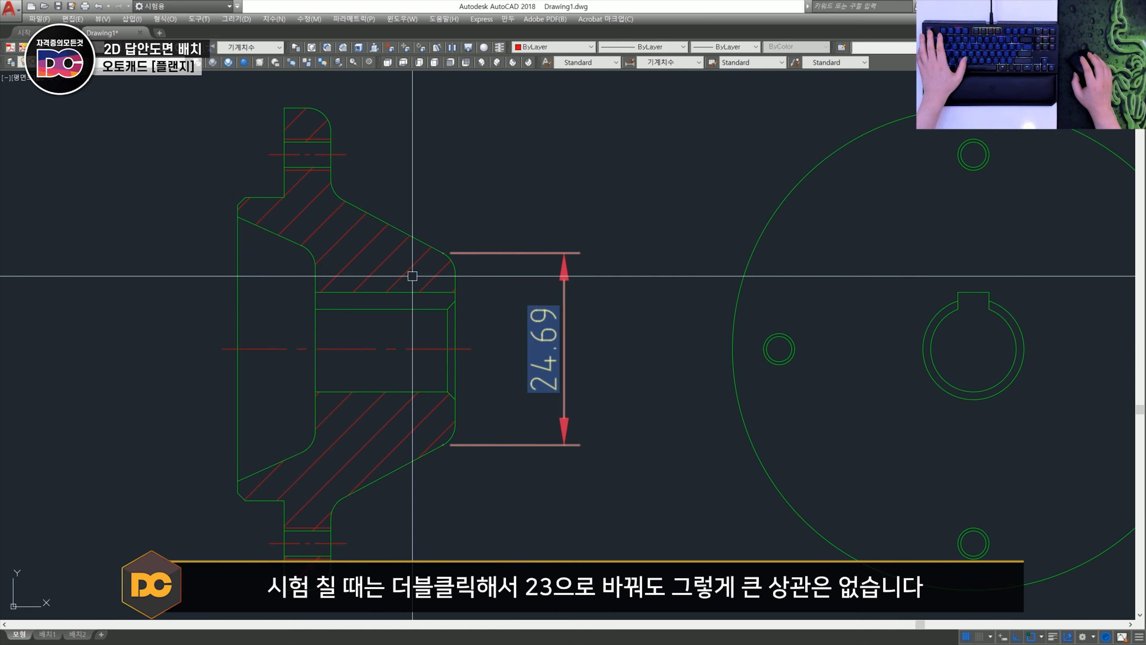
key(Escape)
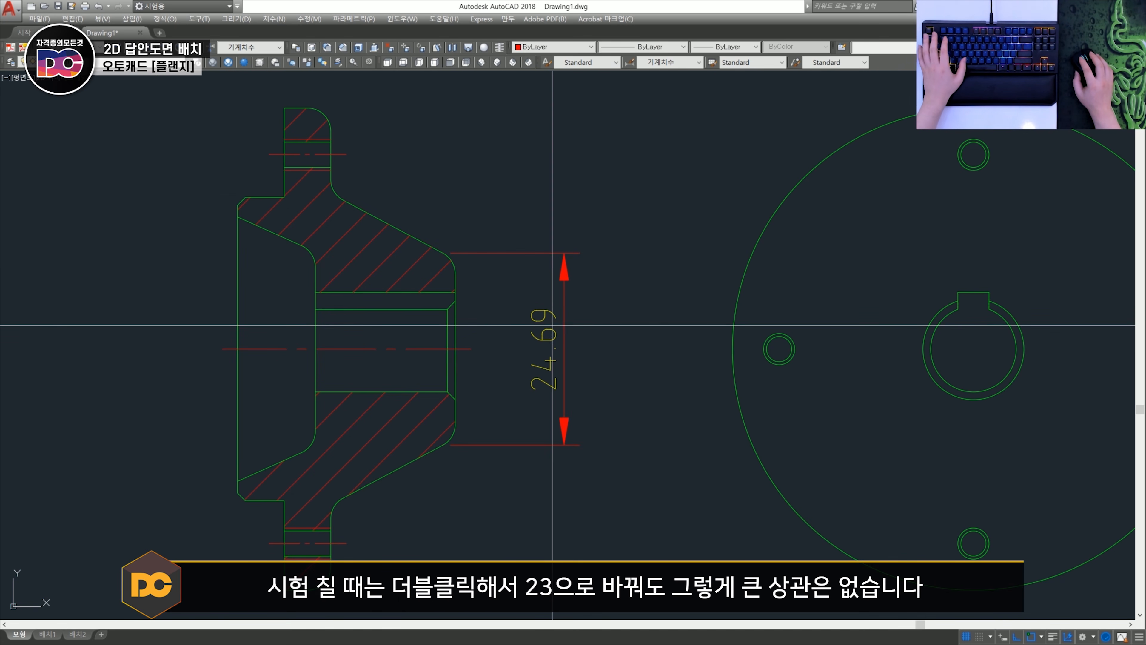
- Override the hub-end dimension's text with 23 and erase the dimension
double_click(552, 325)
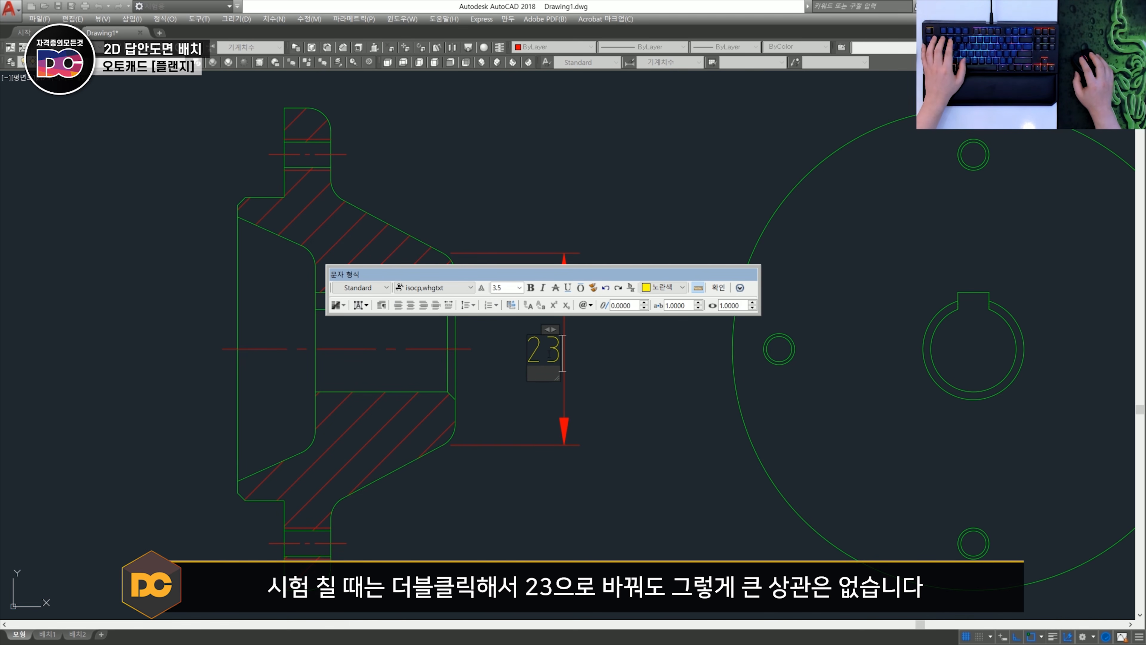
click(715, 288)
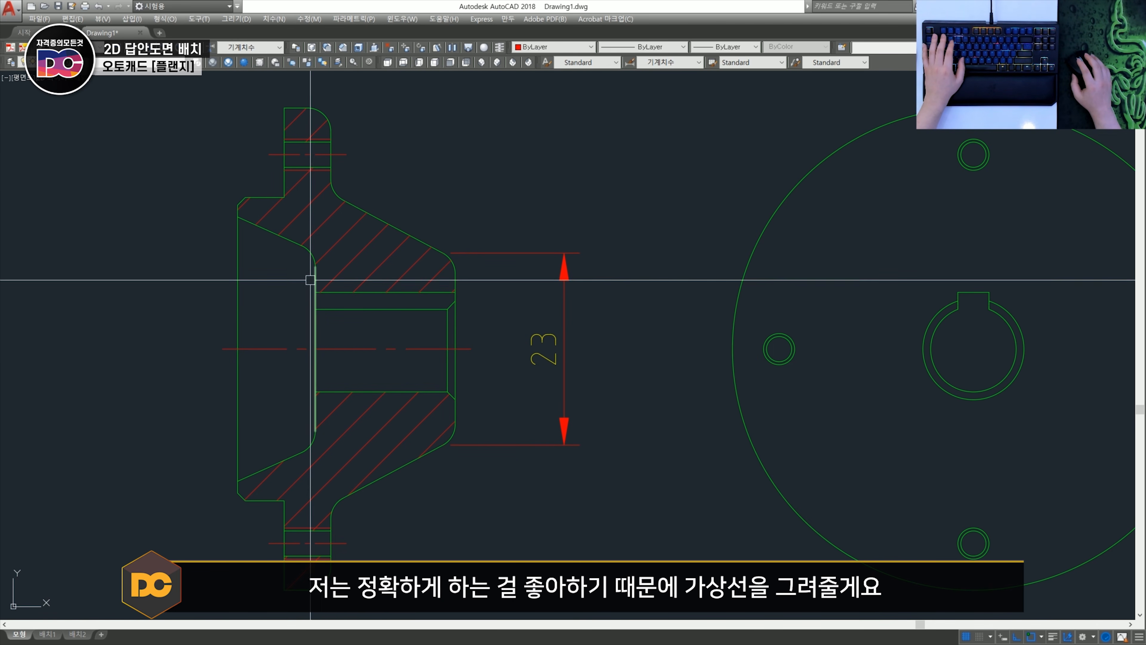
drag(603, 410, 544, 350)
key(Delete)
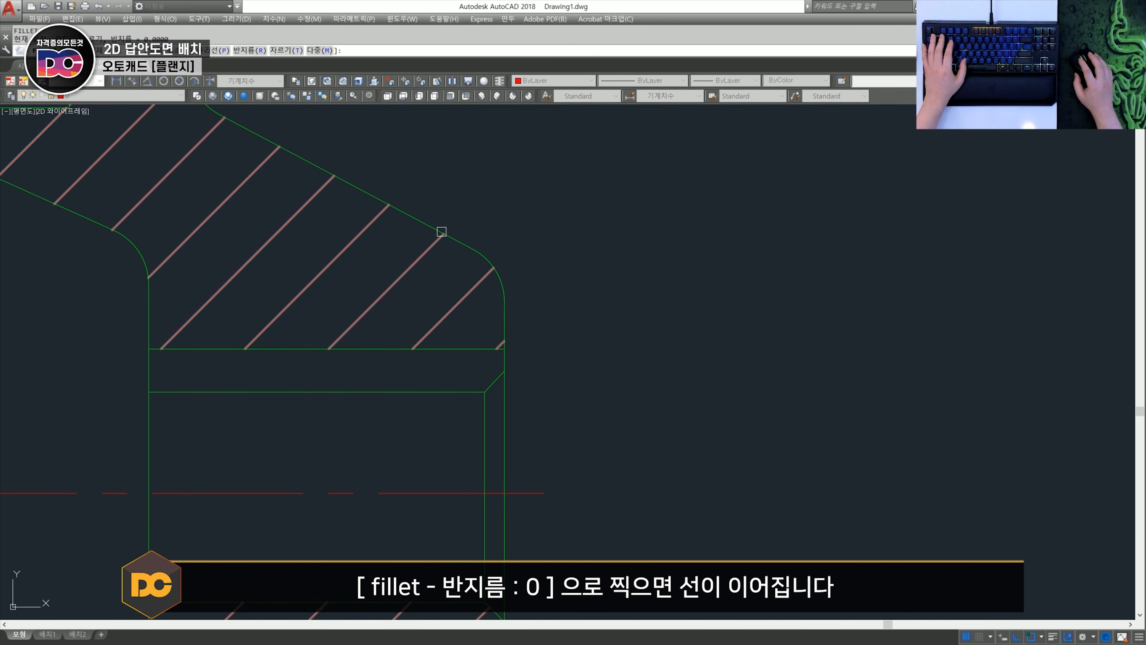
- Extend the straight edges at the flange section's upper rounded corners to sharp intersections with a radius 0 Fillet, keeping the arcs
scroll(606, 338, down, 1)
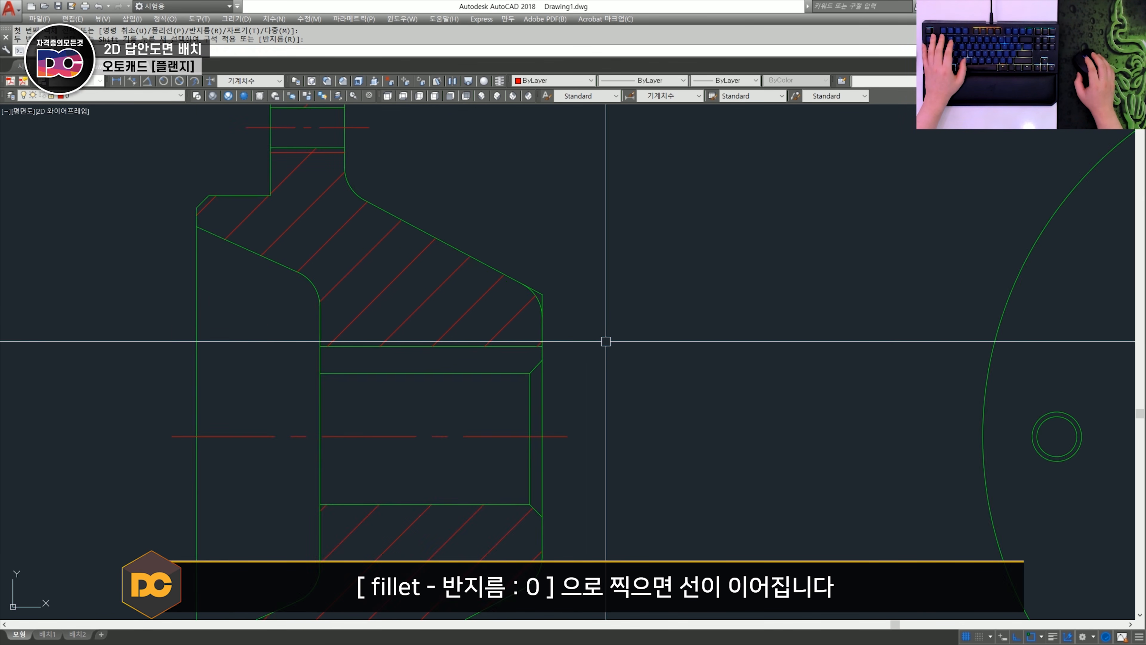
scroll(378, 294, up, 1)
click(436, 346)
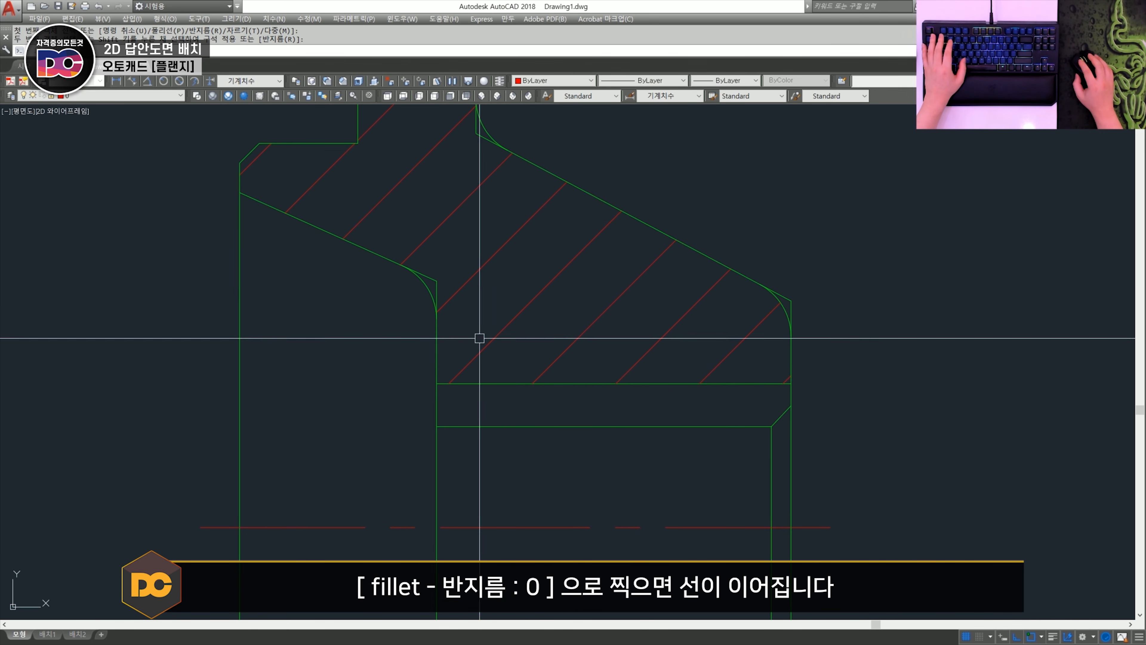
- Break the flange's vertical edge at the upper end of the neck fillet arc
scroll(479, 336, down, 1)
scroll(481, 362, up, 1)
scroll(458, 289, down, 1)
scroll(392, 256, up, 3)
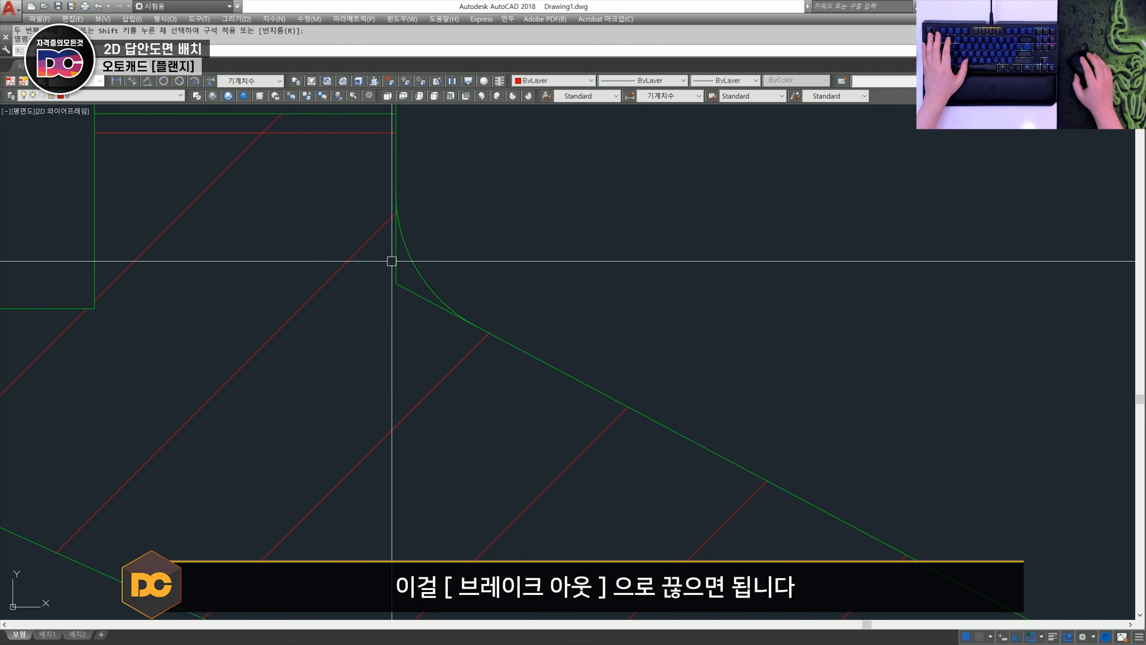
scroll(405, 212, down, 1)
middle_drag(417, 268, 412, 310)
scroll(413, 309, up, 1)
key(Escape)
text(b)
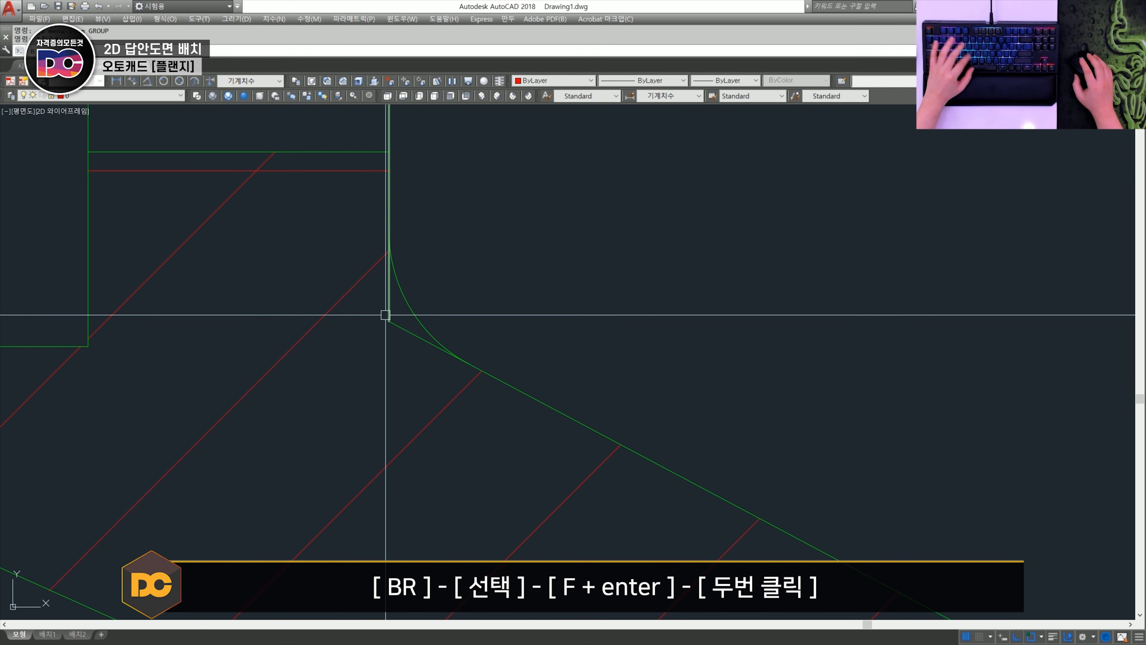
click(388, 300)
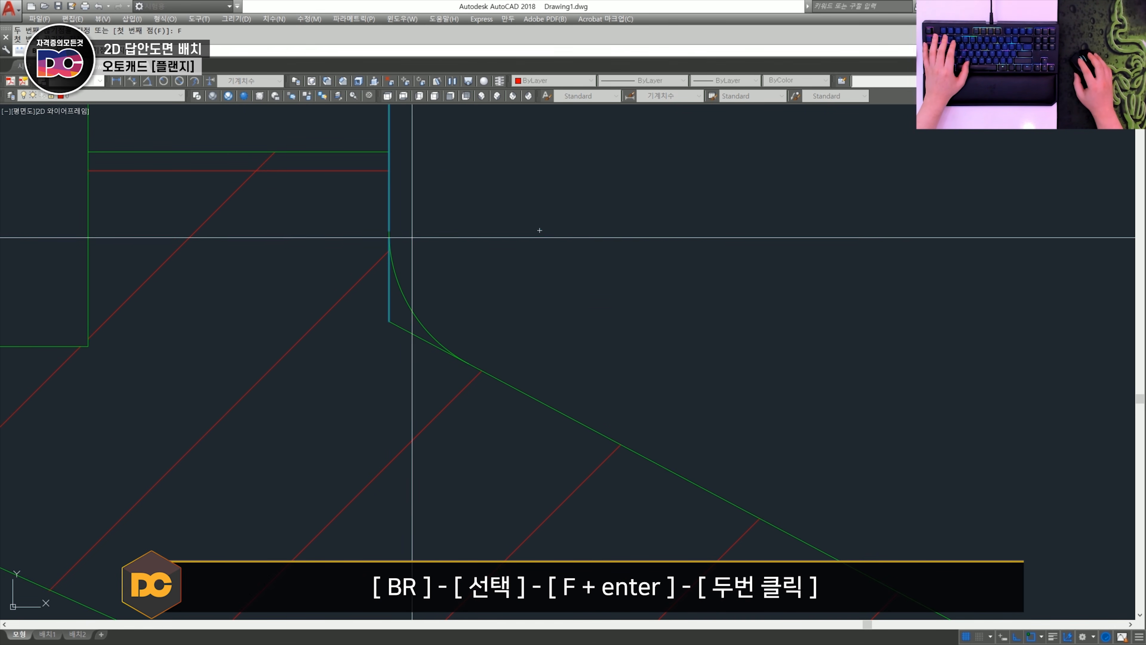
double_click(388, 230)
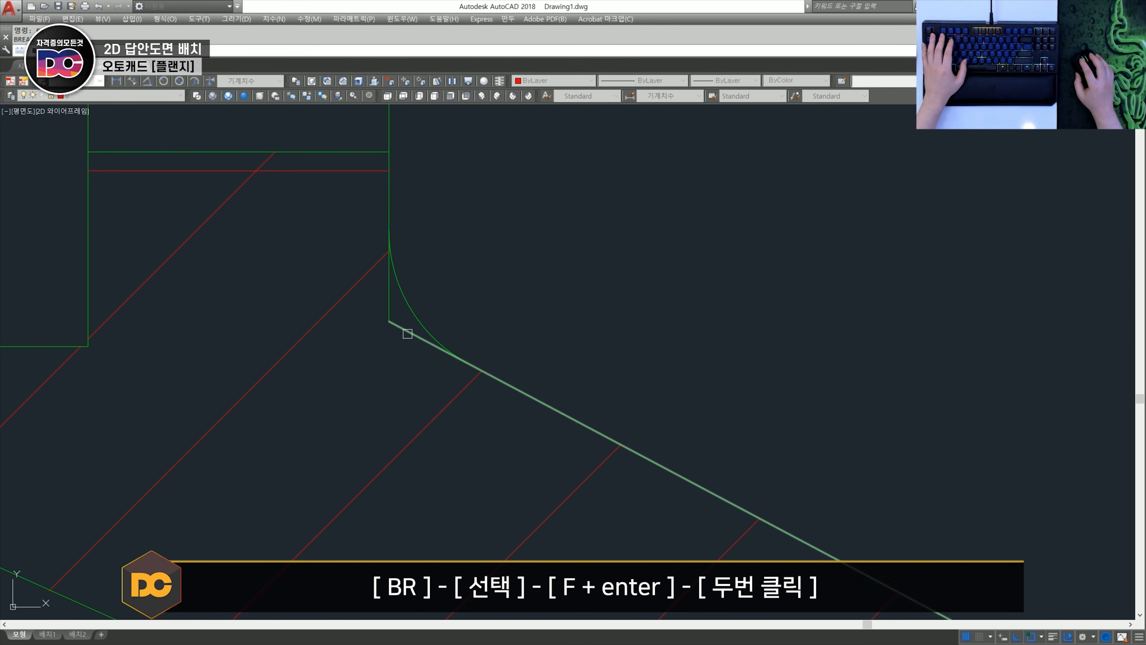
- Break the flange's sloped edge at the lower end of the neck fillet arc
text(f)
key(Return)
double_click(461, 361)
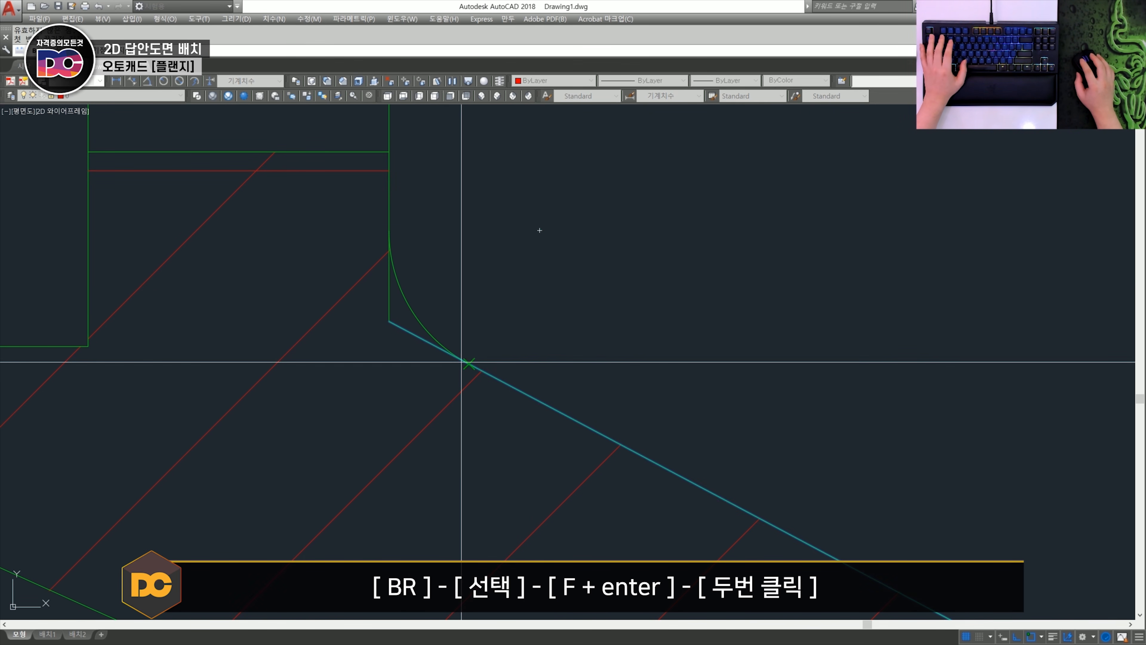
- Break the sloped edge at the upper end of the hub-end fillet arc
scroll(463, 361, down, 2)
middle_drag(732, 476, 508, 274)
text(br)
key(Return)
scroll(685, 403, up, 2)
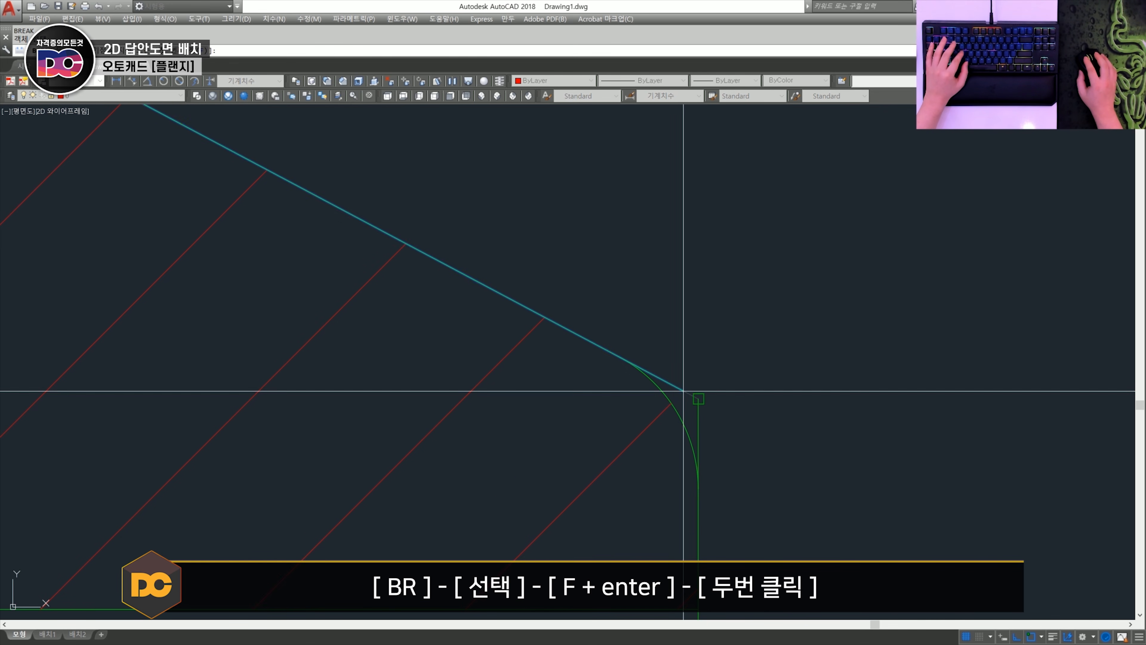
click(683, 391)
text(f)
key(Return)
double_click(633, 365)
- Break the hub's vertical end edge at the lower end of its upper fillet arc
middle_drag(784, 418, 607, 303)
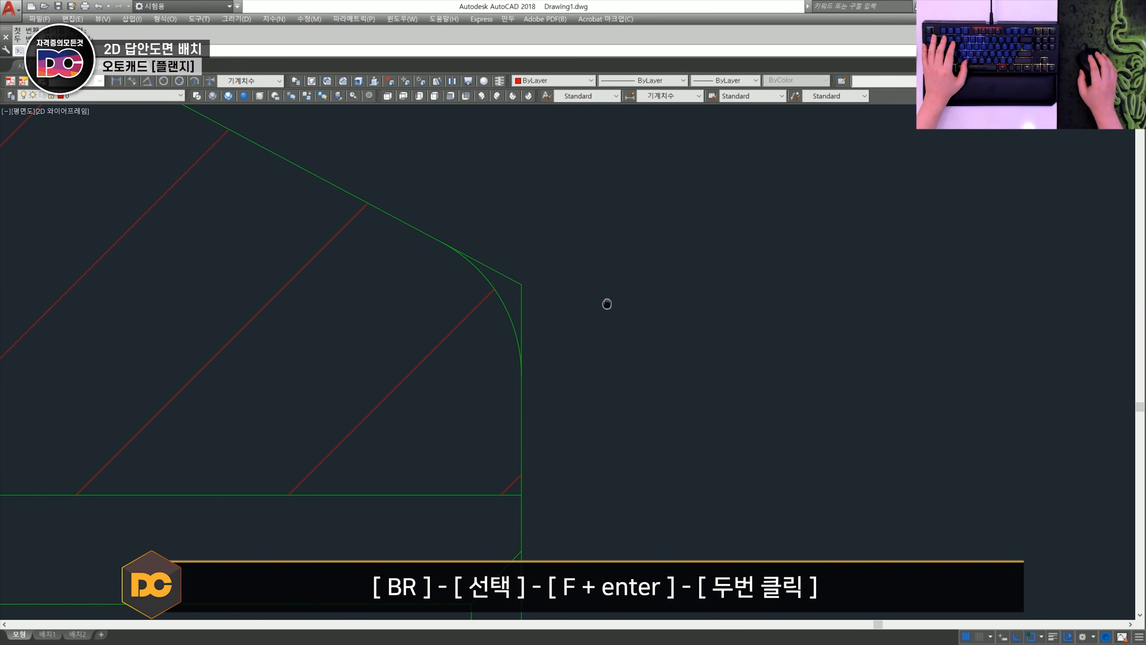
click(521, 318)
text(f)
key(Return)
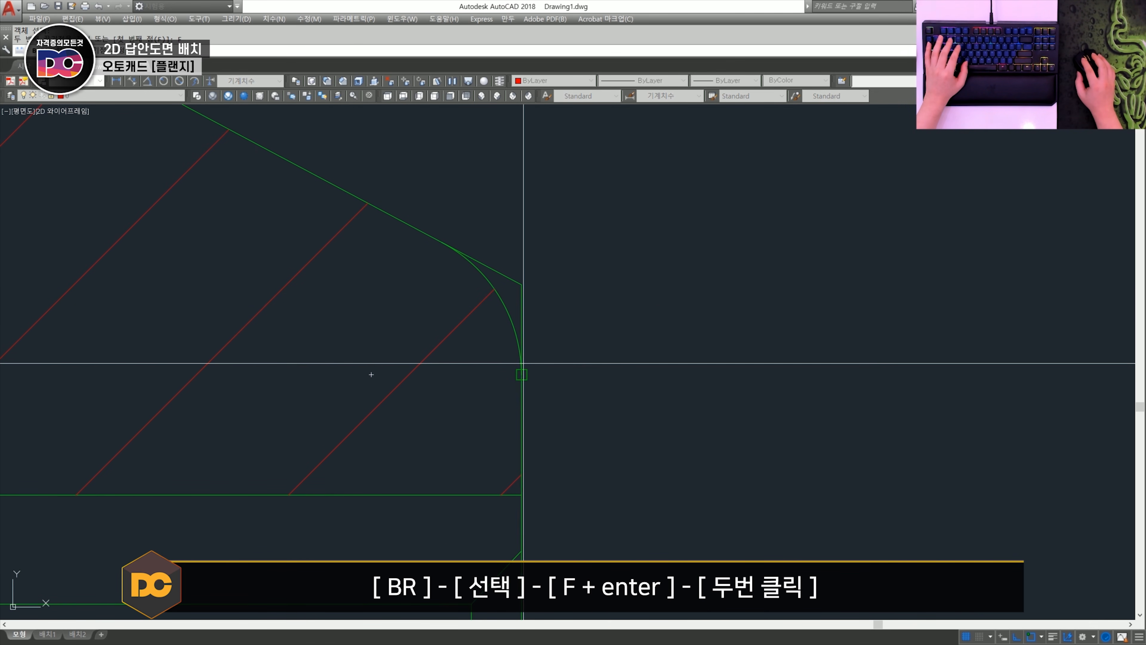
click(523, 369)
- Break the inner recess's vertical edge at the lower end of its upper fillet arc
scroll(524, 373, down, 2)
middle_drag(272, 379, 718, 337)
scroll(427, 312, up, 3)
key(space)
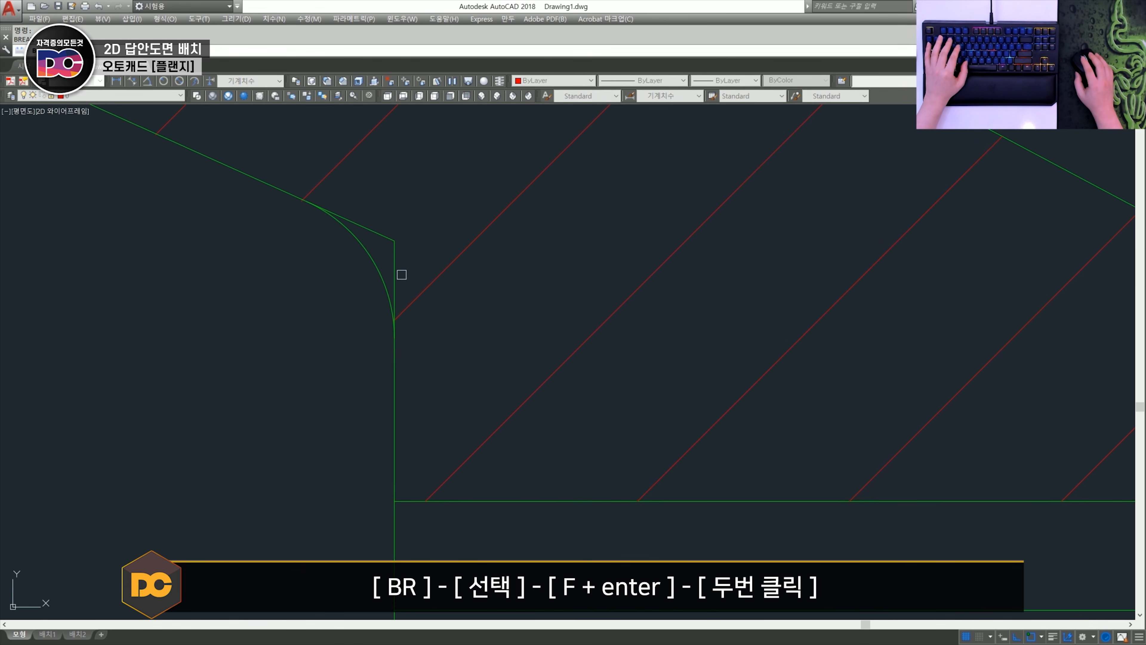
click(394, 272)
text(f)
key(Return)
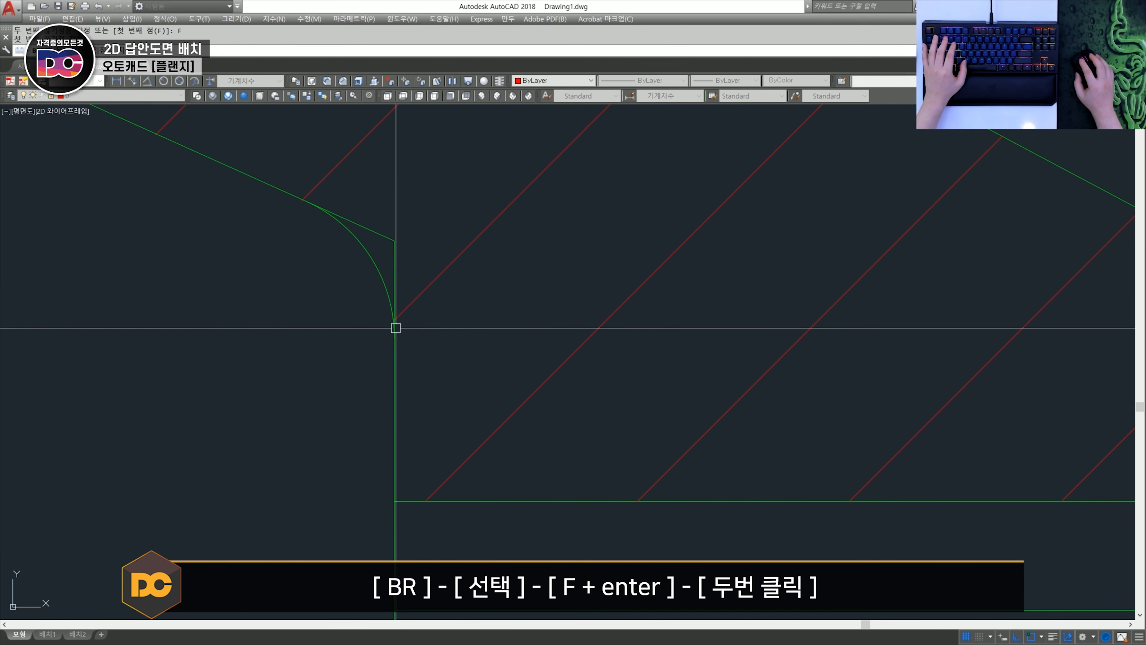
- Break the inner recess's sloped edge at the upper end of its upper fillet arc
key(space)
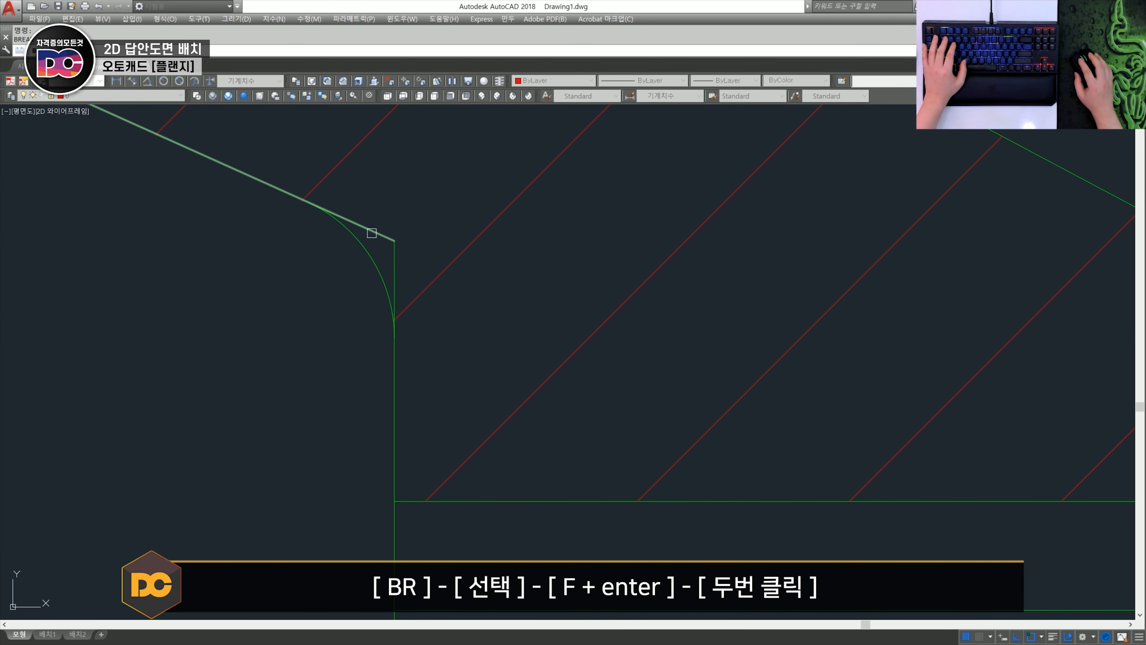
click(372, 233)
text(f)
key(Return)
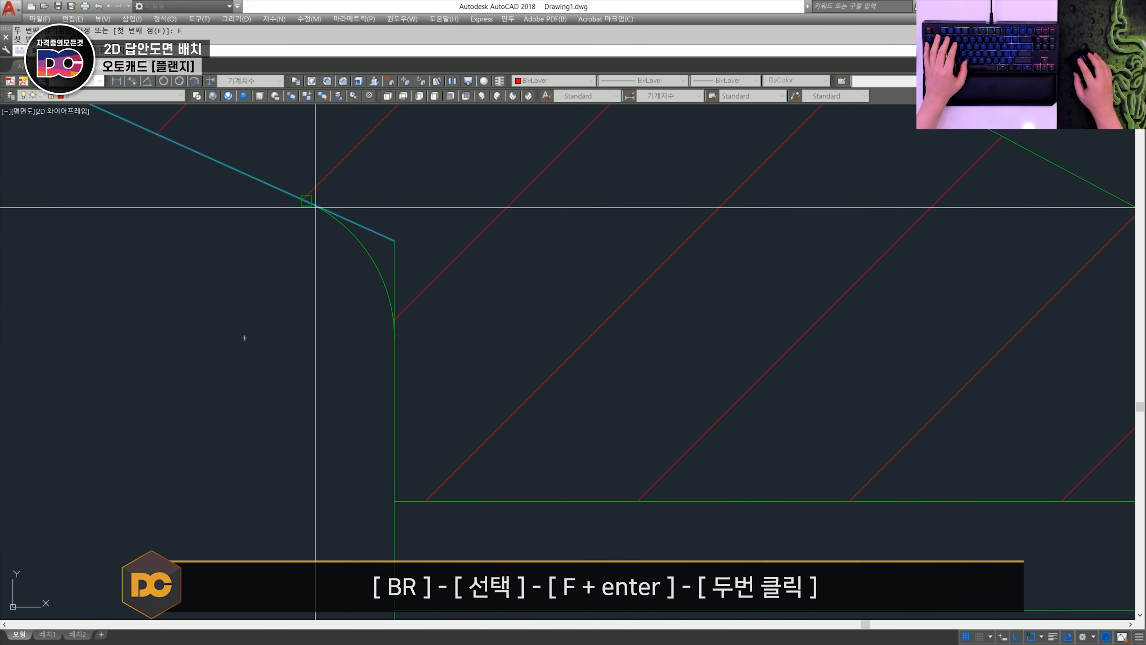
click(315, 207)
- Assign the two virtual corner segments outside the inner recess's upper fillet to layer 0
middle_drag(357, 230, 407, 315)
click(465, 343)
click(427, 297)
click(137, 97)
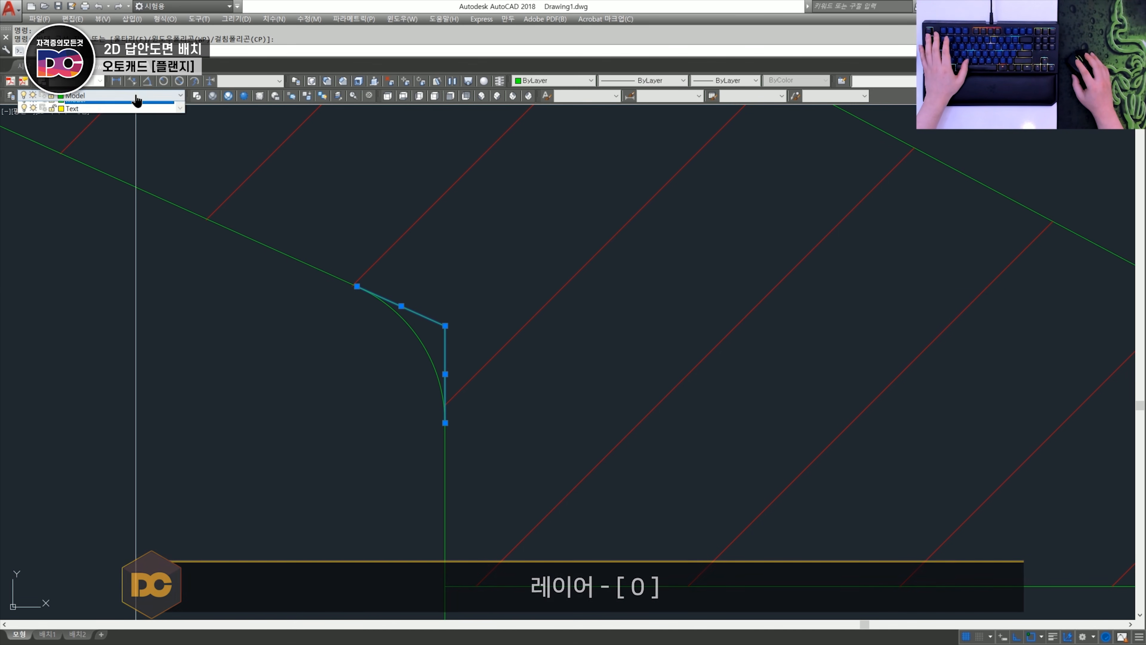
click(90, 110)
key(Escape)
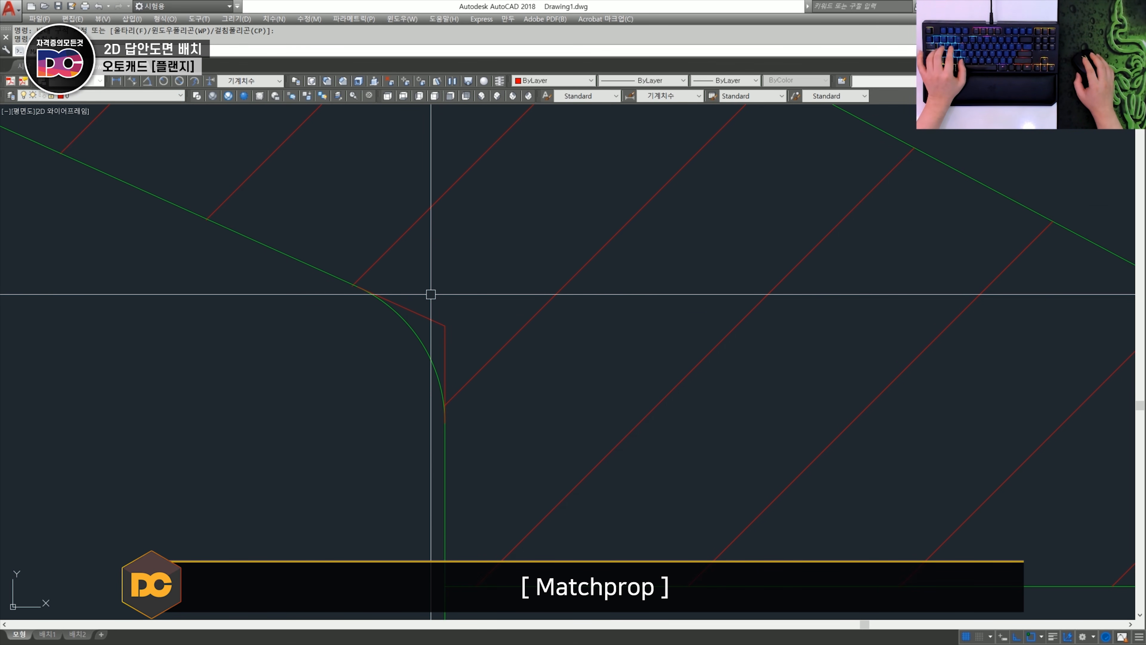
- Match the recess corner segment's properties onto the virtual corner segments at the neck and hub-end fillets
click(424, 313)
scroll(455, 271, down, 2)
middle_drag(487, 230, 469, 388)
scroll(471, 295, up, 1)
click(470, 295)
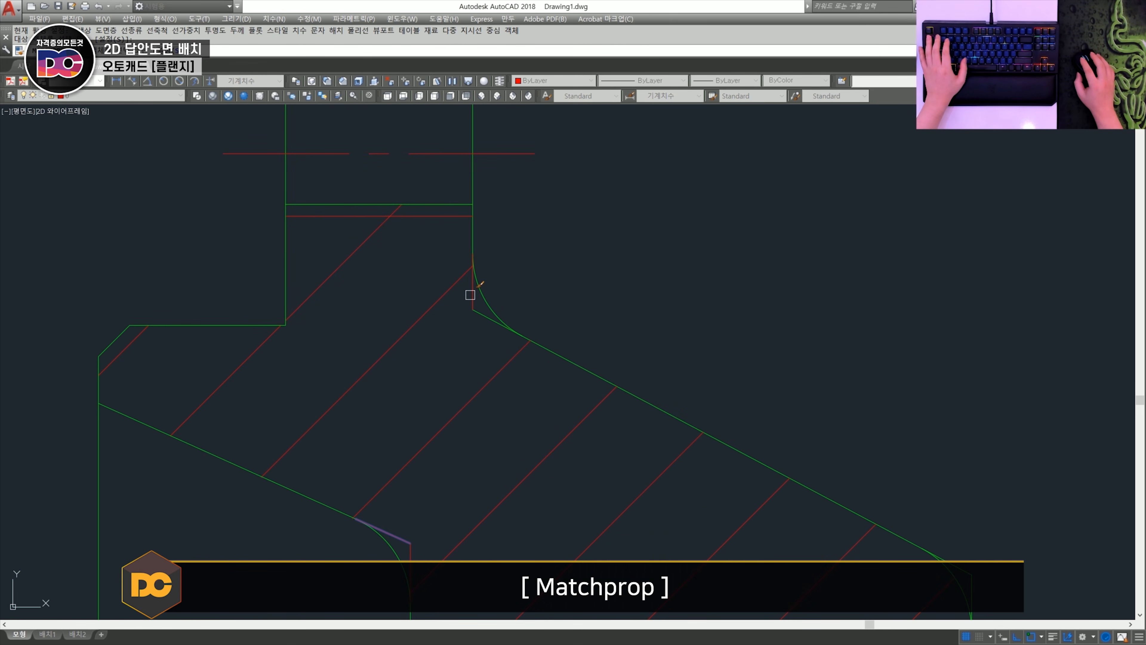
middle_drag(767, 489, 455, 266)
scroll(648, 340, up, 2)
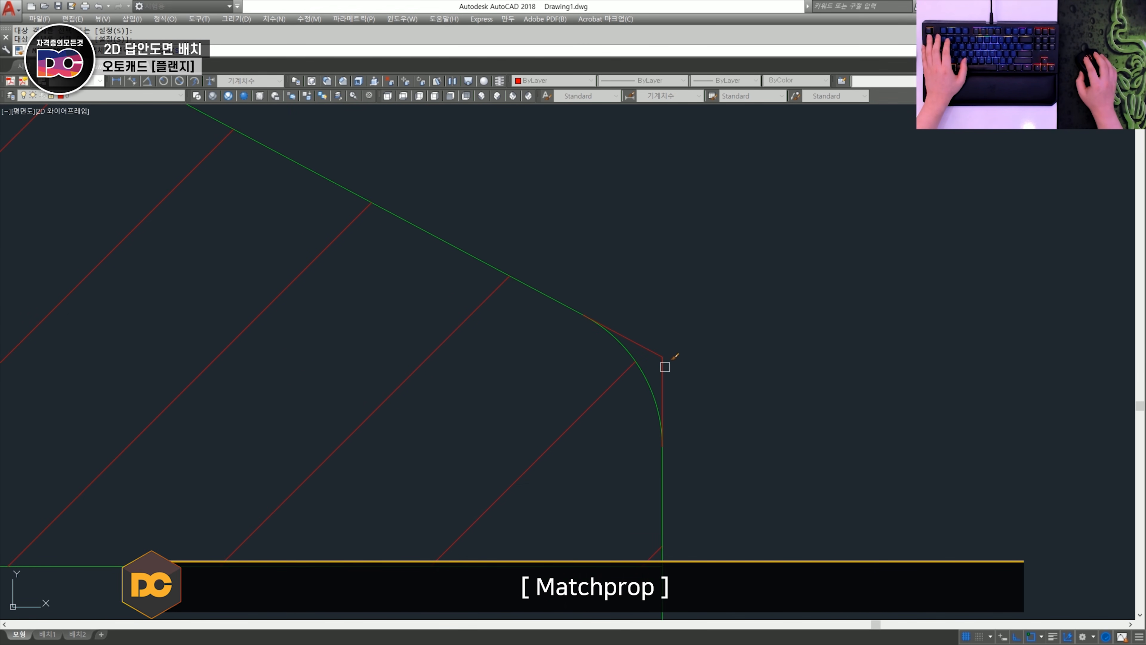
- Mirror the upper half's virtual corner lines about the flange section's horizontal centreline, keeping the originals
scroll(664, 366, down, 3)
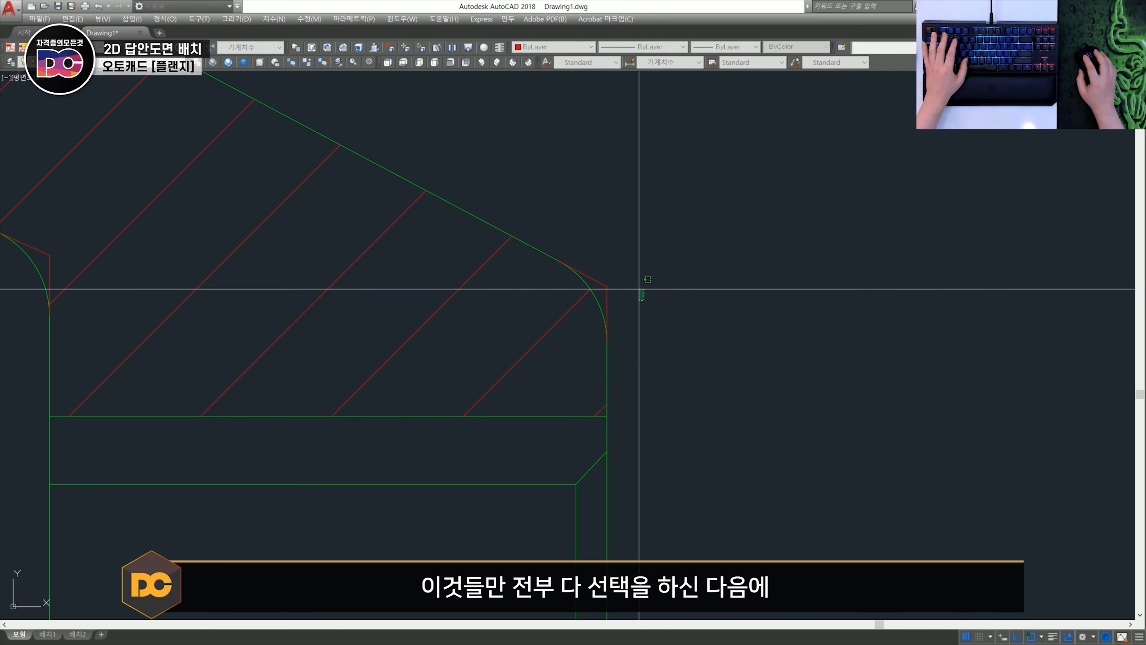
click(644, 299)
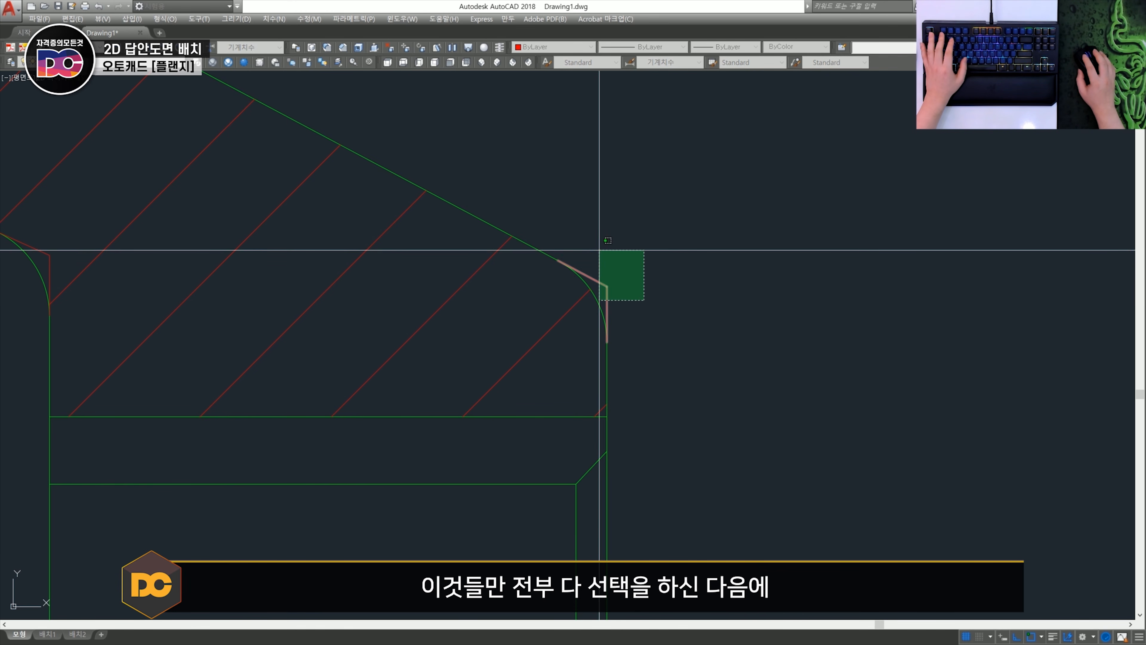
click(599, 249)
middle_drag(238, 205, 576, 333)
scroll(382, 384, down, 2)
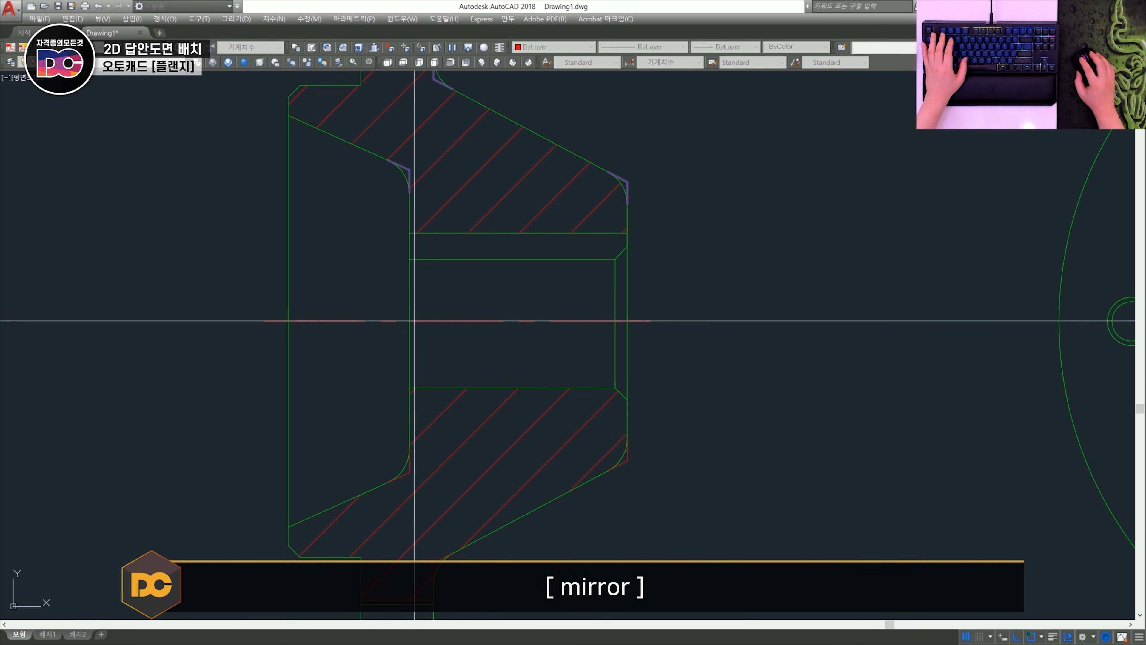
scroll(644, 381, down, 3)
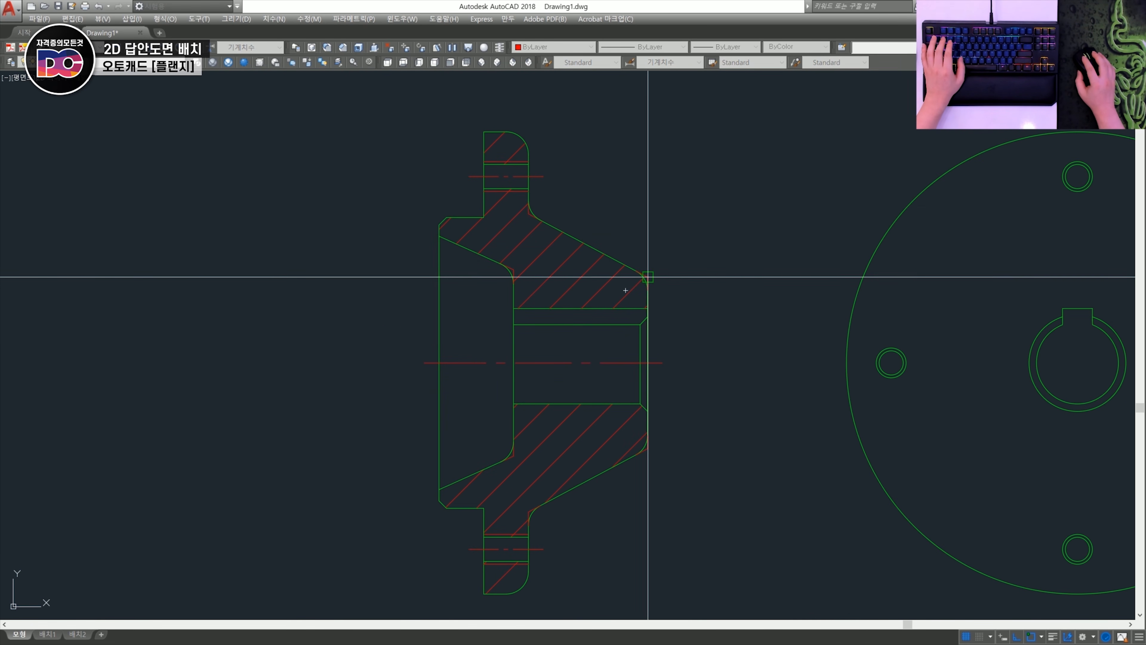
- Dimension the vertical distances between the hub-end virtual corners and between the inner recess's virtual corners
click(647, 277)
click(648, 448)
click(759, 401)
key(space)
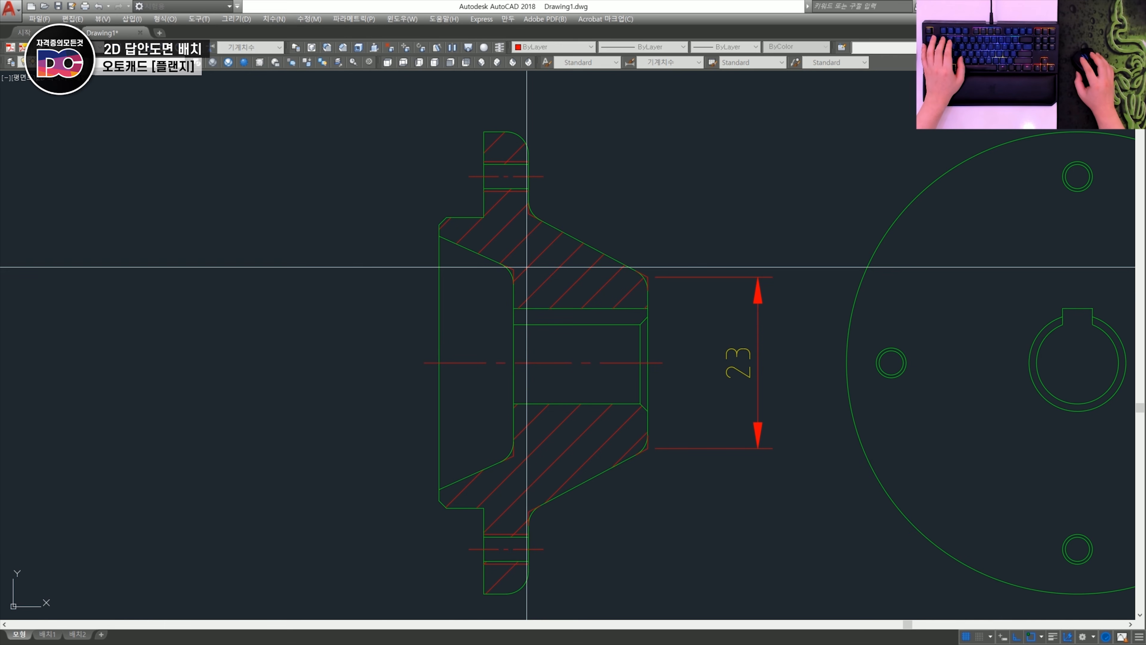
click(514, 270)
click(513, 456)
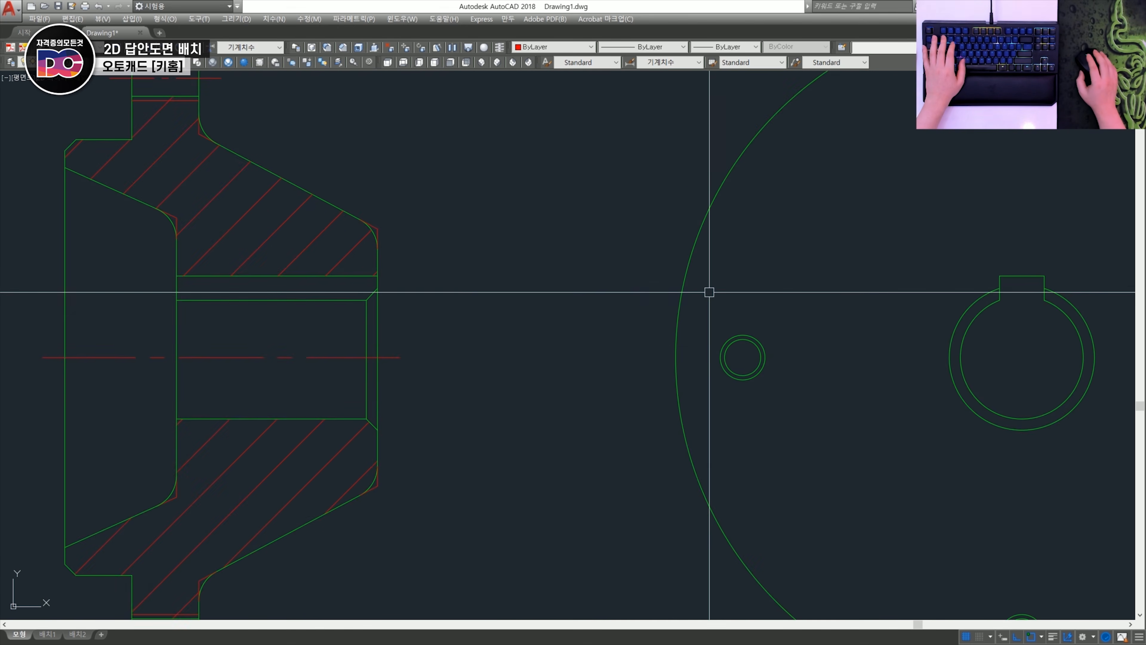
scroll(816, 302, down, 4)
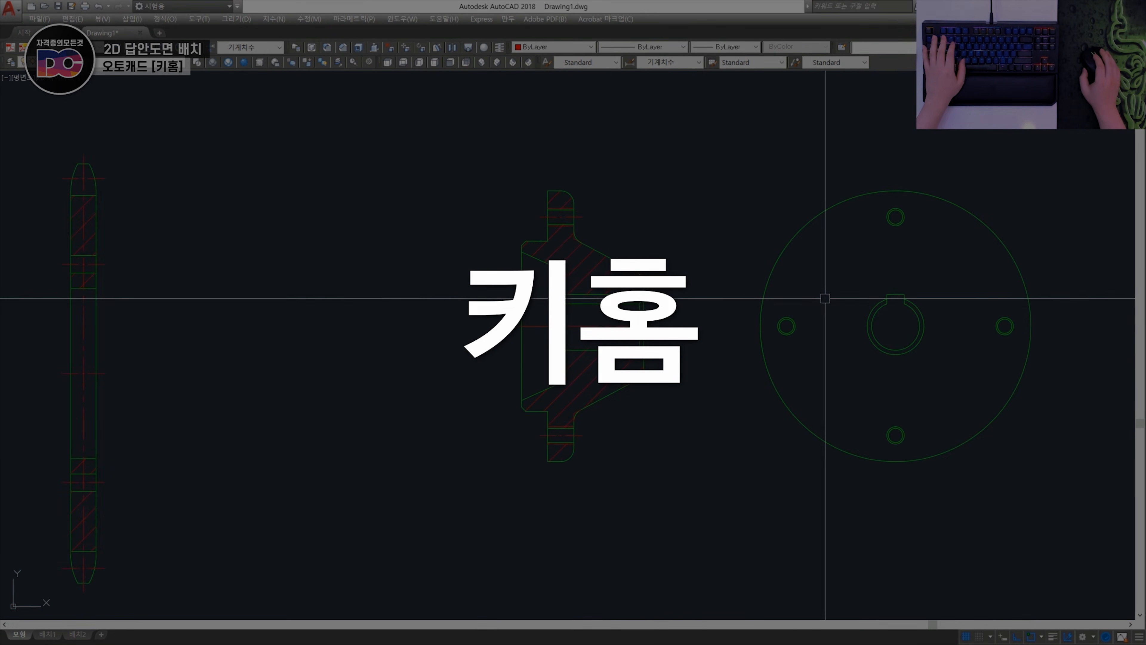
- Erase the outer circle and the upper and right bolt holes from the flange's front view
scroll(612, 294, up, 2)
mouse_move(824, 300)
middle_down()
mouse_move(600, 313)
mouse_move(548, 276)
middle_up()
scroll(622, 297, down, 2)
scroll(560, 272, up, 2)
scroll(560, 272, down, 2)
text(e)
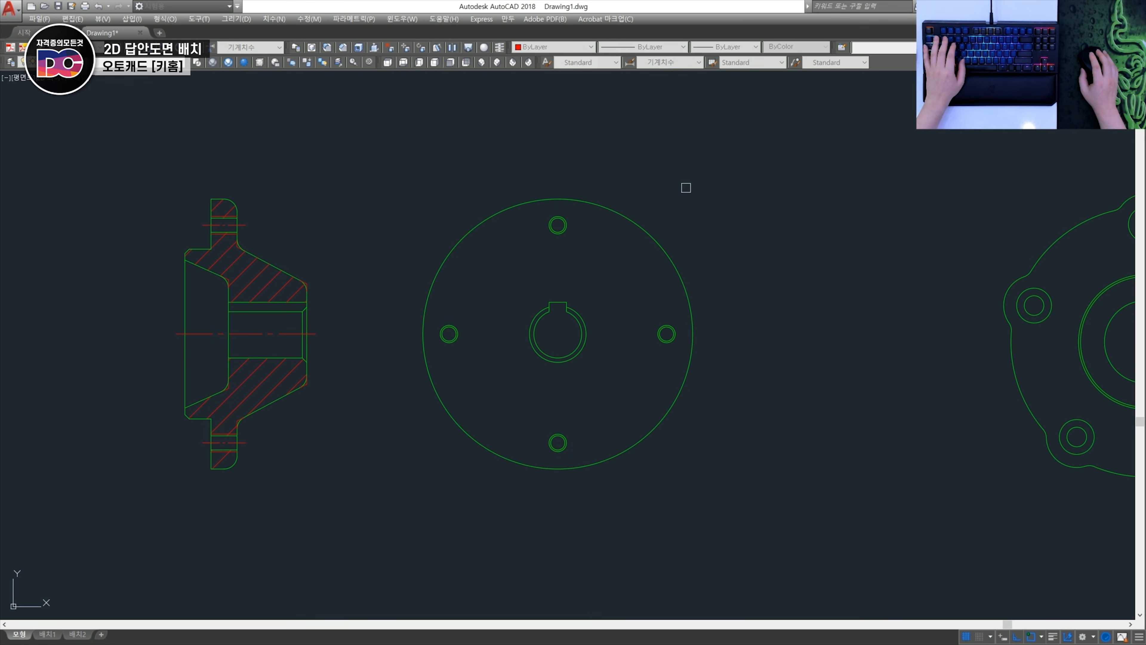
click(685, 186)
click(509, 228)
text(e)
click(701, 366)
click(650, 321)
key(space)
- Erase the lower and left bolt holes of the front view, keeping only the keyed bore
text(e)
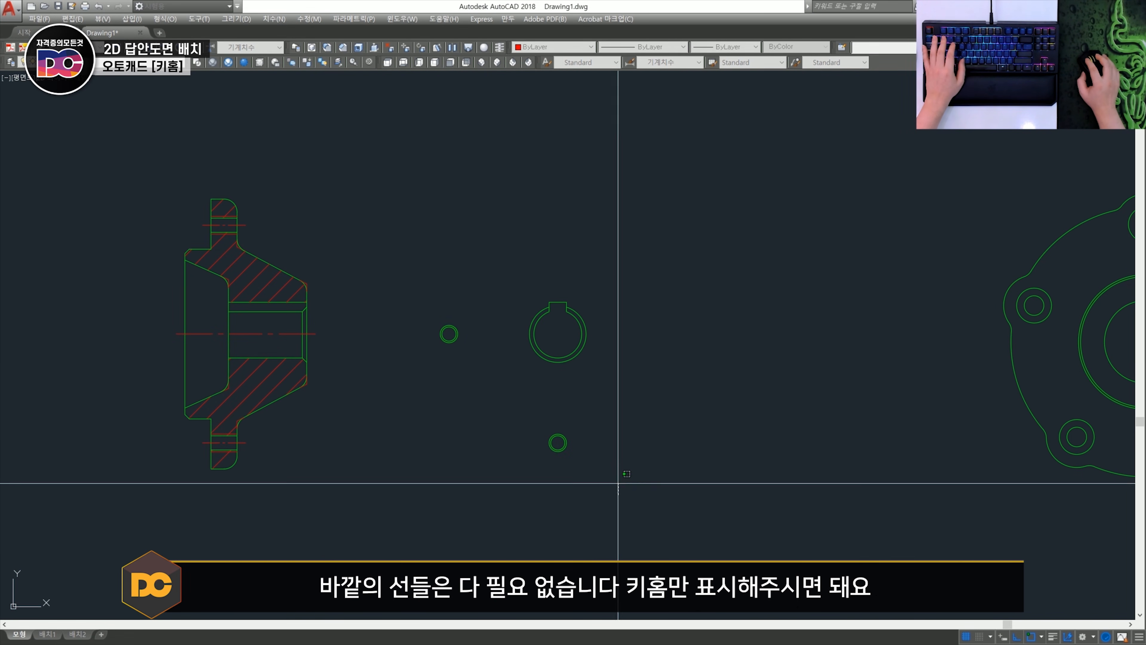
click(617, 481)
click(507, 398)
key(space)
scroll(560, 343, up, 4)
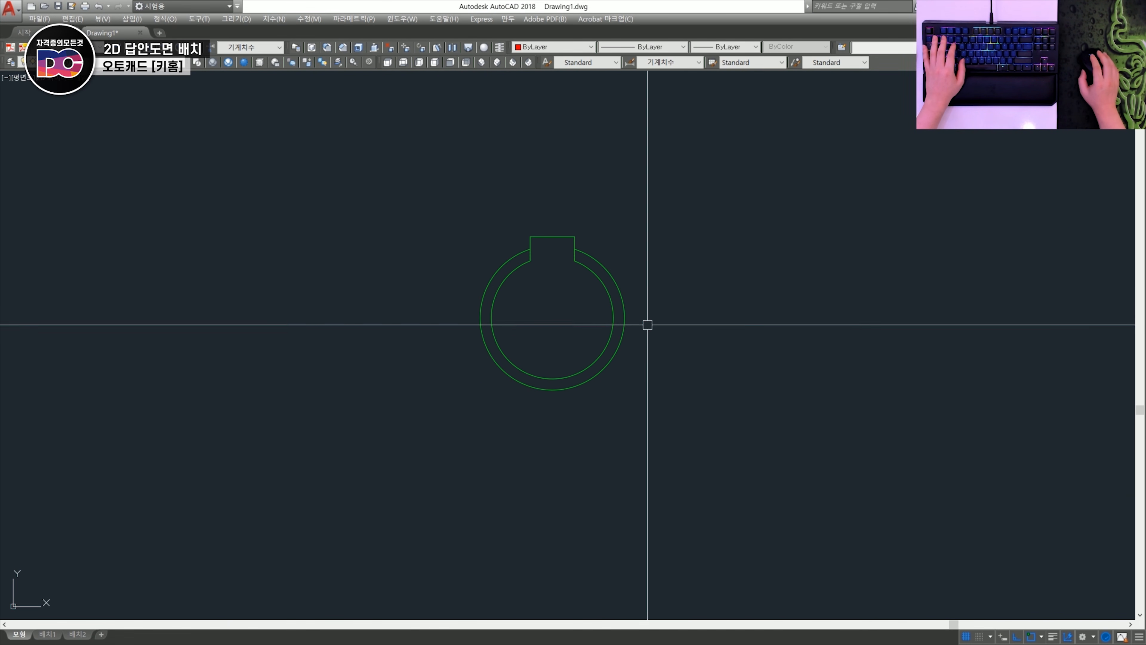
scroll(618, 292, down, 2)
scroll(616, 301, up, 2)
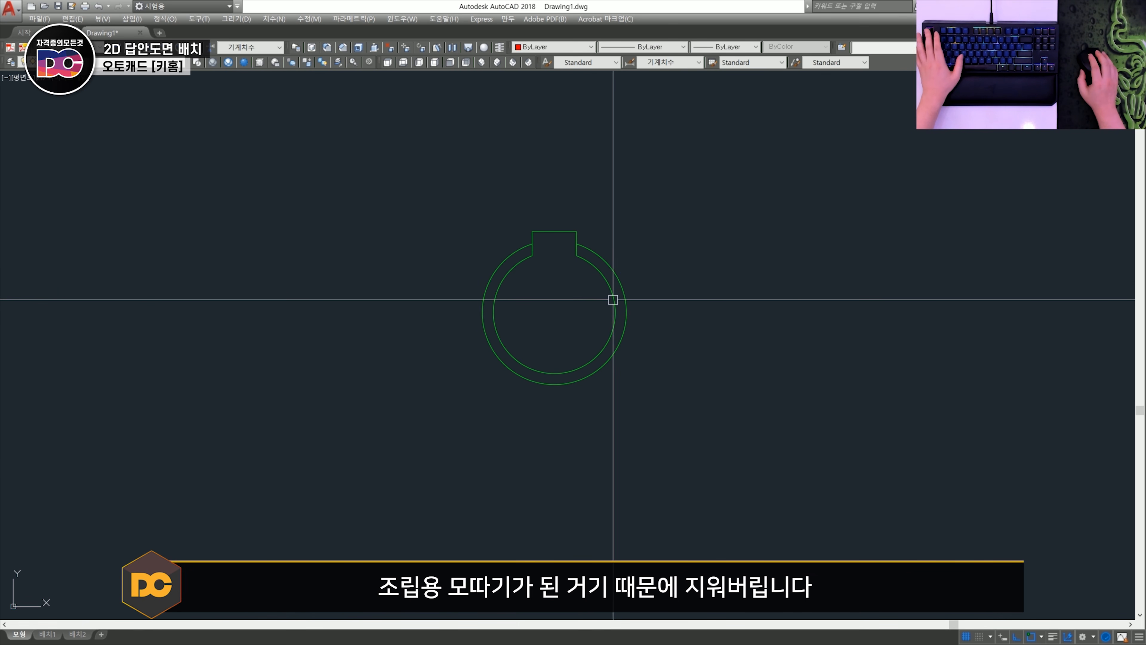
- Erase the outer chamfer circle around the keyed bore
text(e)
click(624, 284)
scroll(622, 285, down, 3)
key(space)
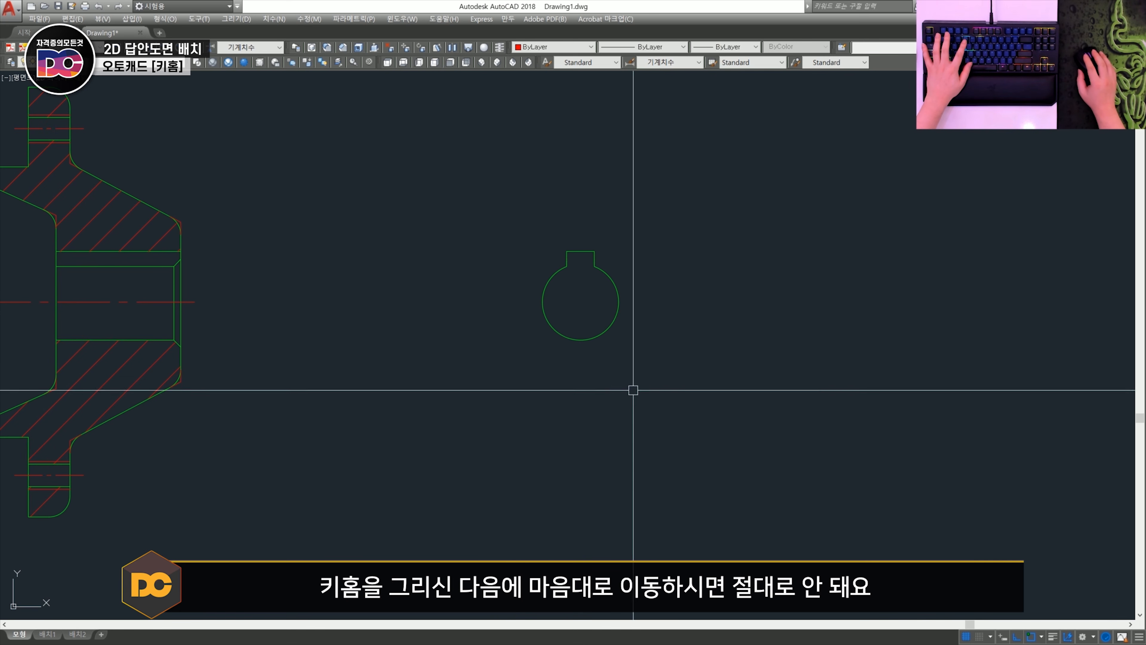
- Try to move the keyed bore profile freely off the level of the flange's centreline
click(760, 260)
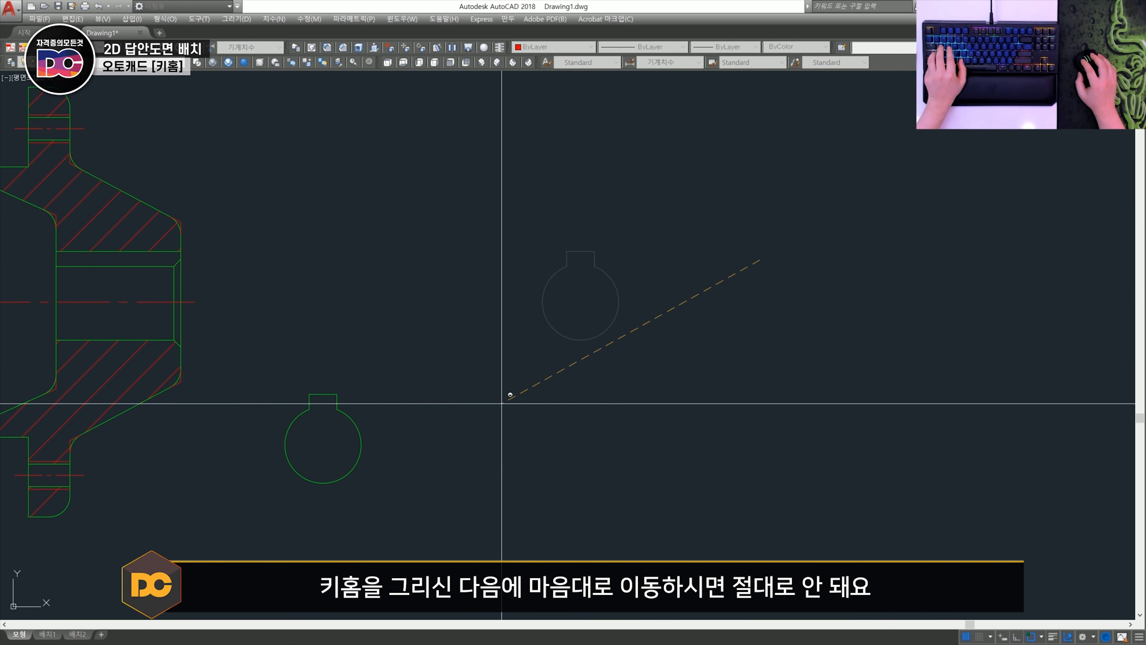
click(485, 426)
middle_drag(218, 402, 452, 366)
key(ctrl+z)
key(ctrl+z)
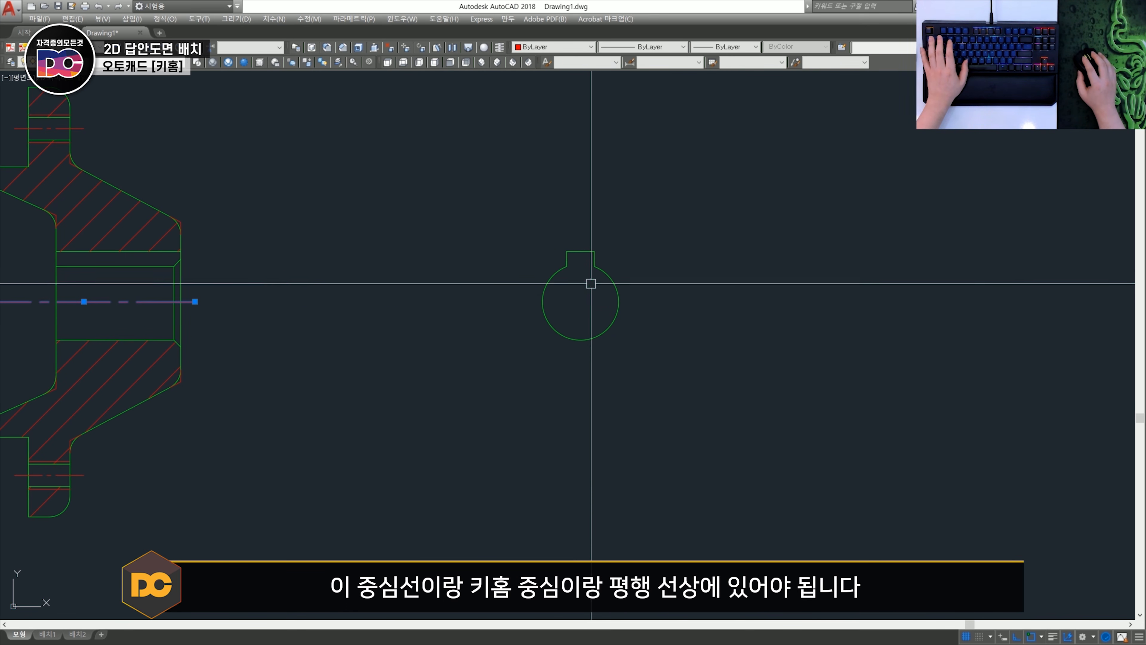
- Stretch the section's horizontal centreline past the keyed bore to check their alignment, and undo the stretch
click(195, 301)
click(768, 302)
key(Escape)
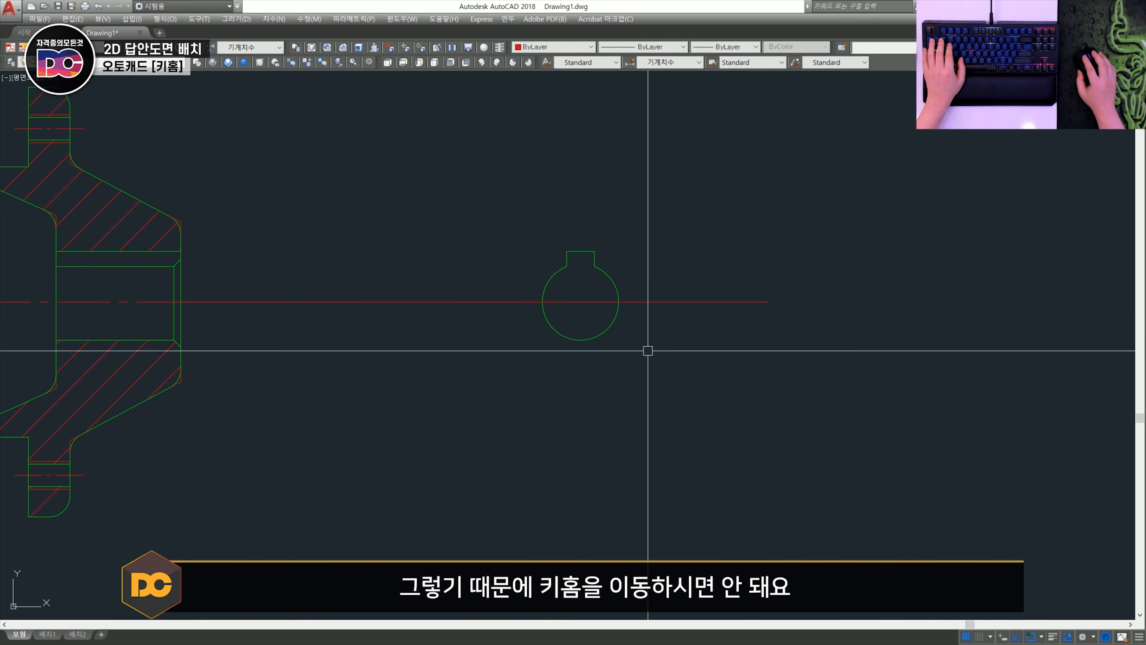
key(ctrl+z)
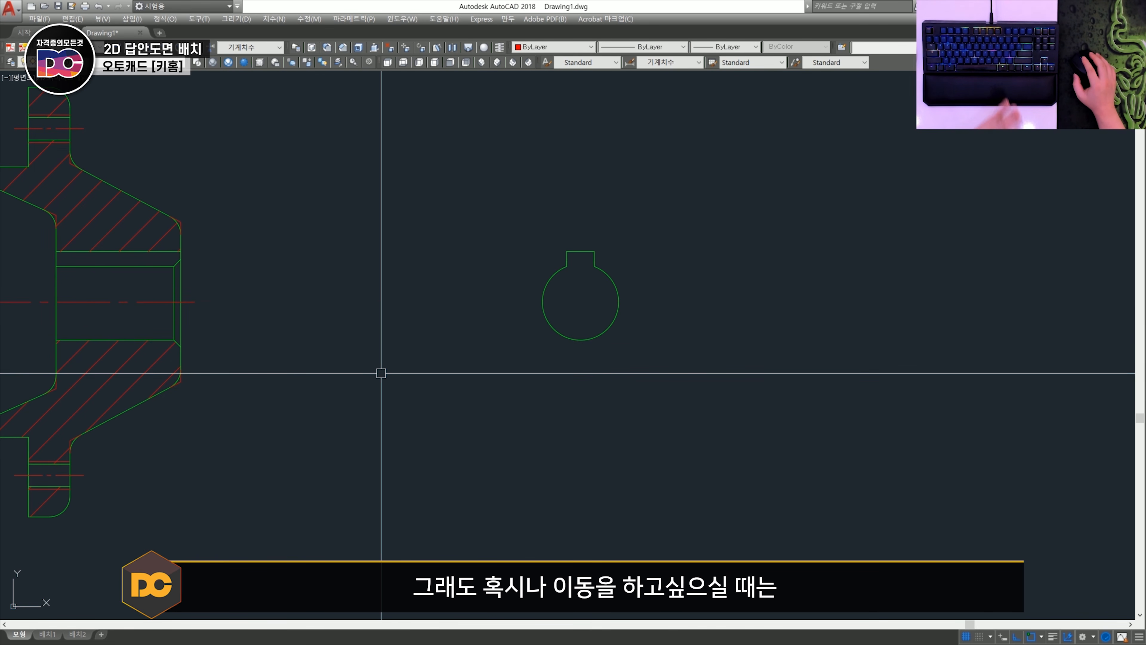
- Move the keyed bore profile horizontally closer to the flange section with ortho on
click(686, 379)
click(489, 208)
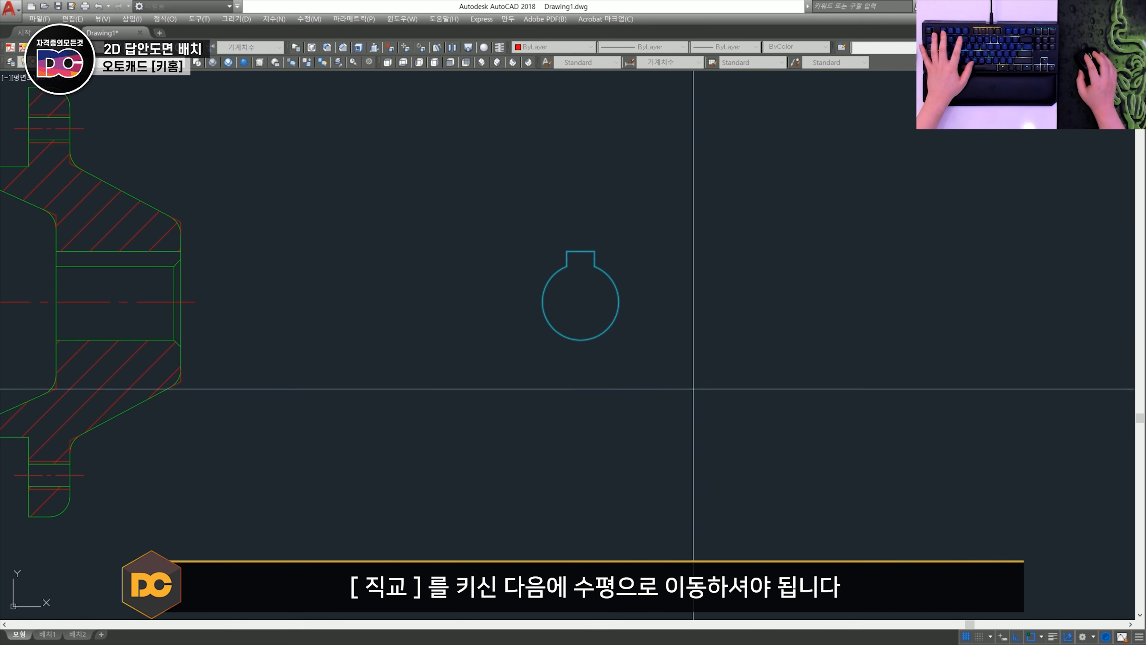
click(678, 414)
click(401, 351)
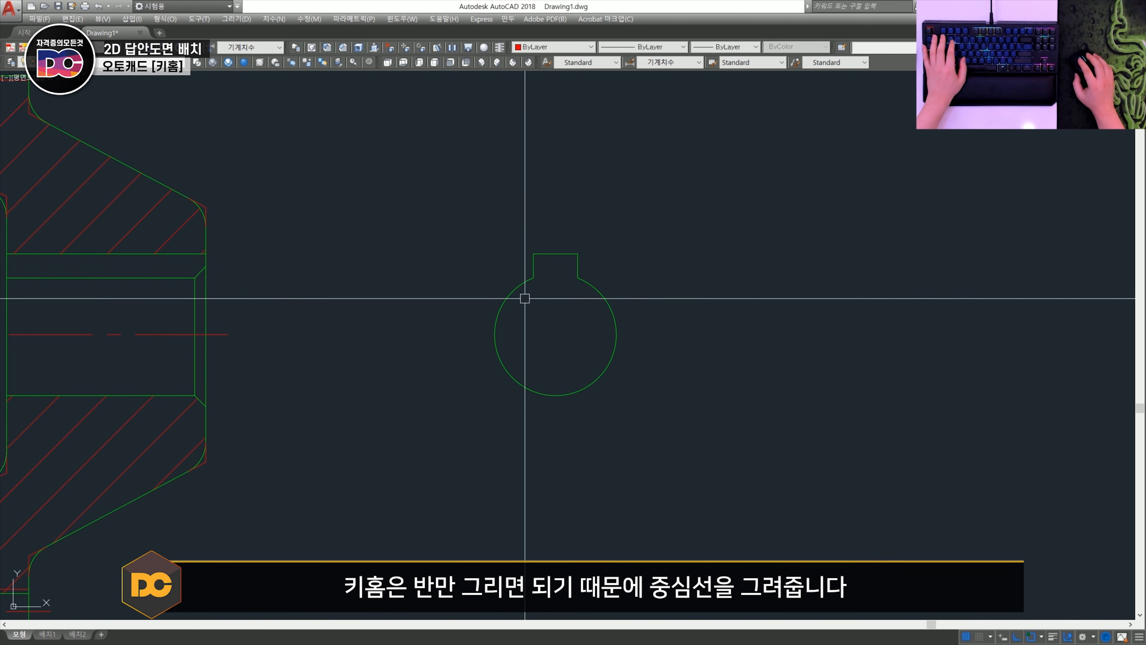
- Draw a vertical line from the midpoint of the keyway's top edge down past the bottom of the bore
text(l)
key(space)
shift+right_click(557, 260)
key(m)
click(556, 255)
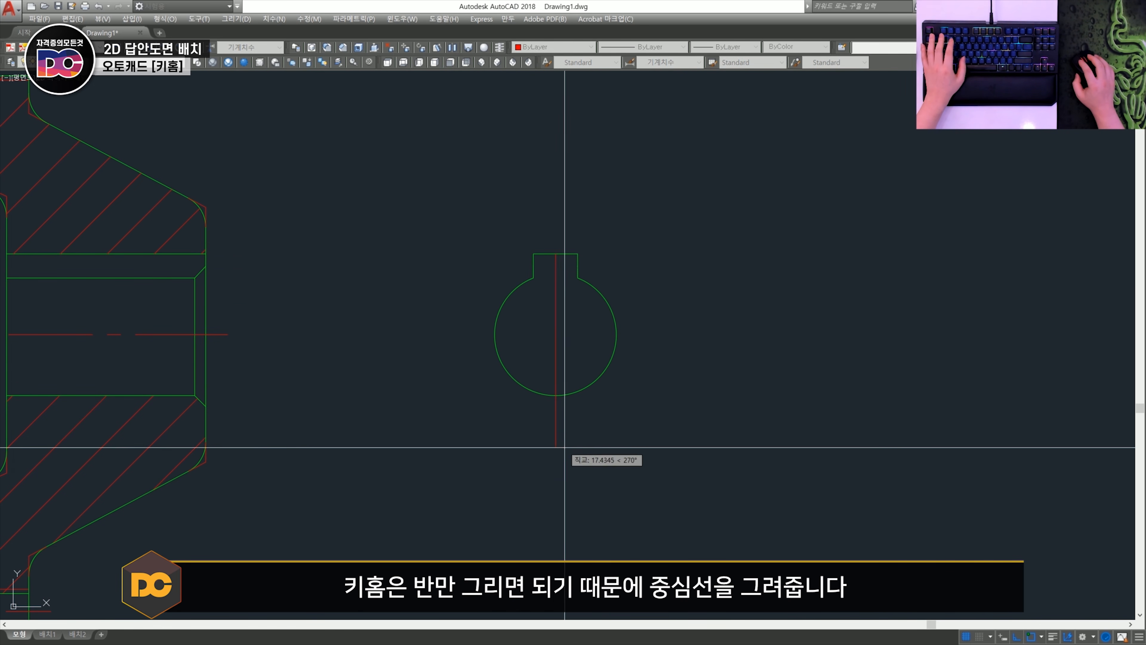
click(565, 448)
key(space)
- Trim the vertical line below the bore and the left half of the keyed bore profile
text(tr)
key(space)
key(space)
click(556, 426)
click(537, 417)
click(515, 246)
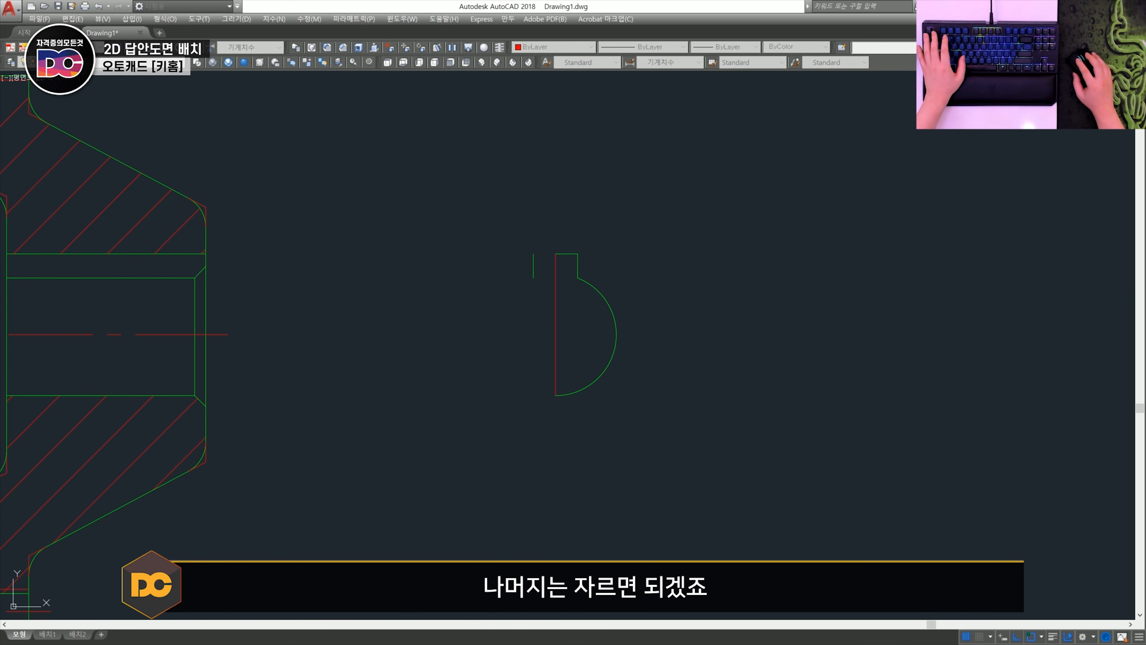
key(space)
- Erase the leftover left side of the keyway and lengthen the vertical centreline beyond both ends of the profile
click(543, 293)
click(501, 244)
text(e)
key(space)
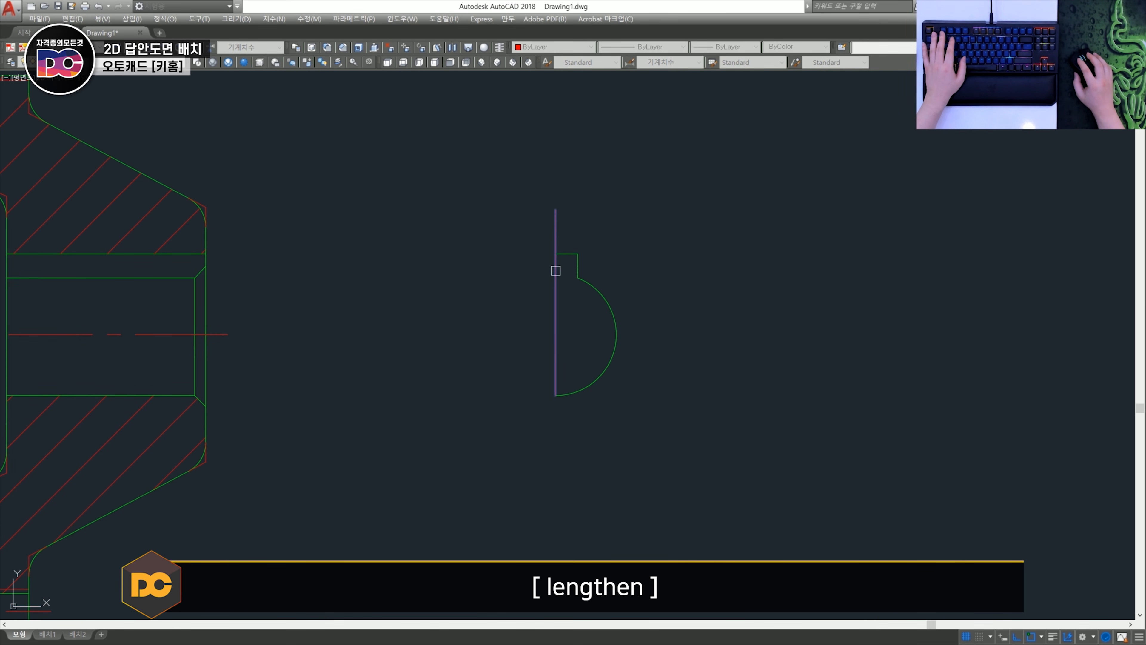
key(Escape)
scroll(598, 182, up, 2)
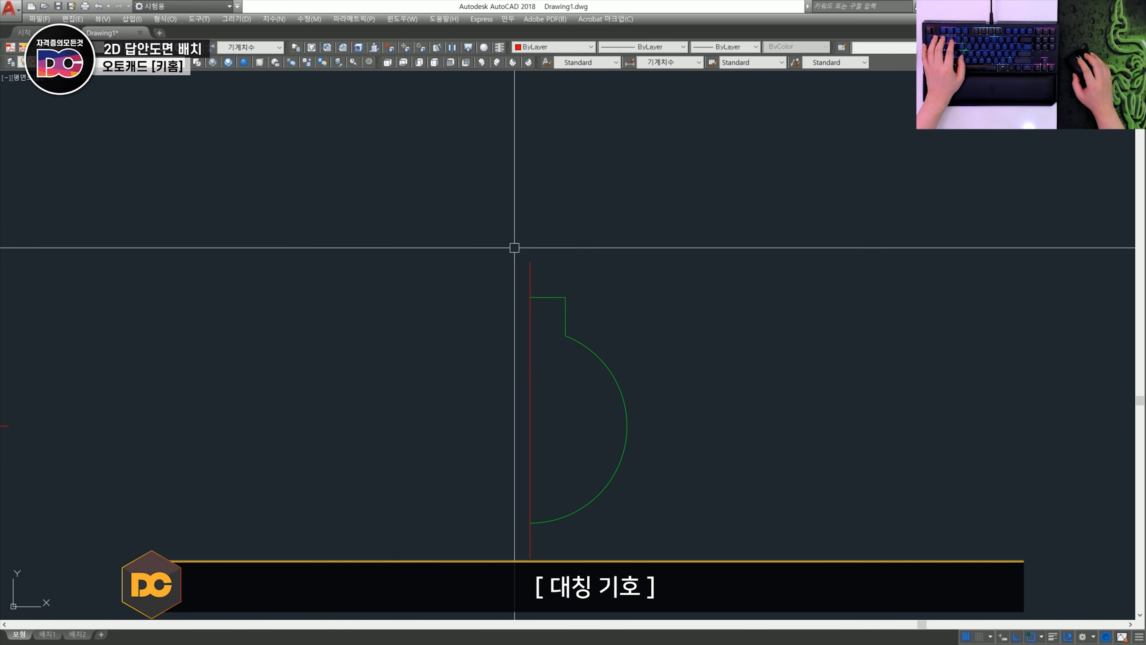
- Draw a 5 mm horizontal line leftward from the upper end of the vertical centreline
scroll(515, 256, up, 2)
text(l)
key(space)
click(535, 264)
text(5)
key(space)
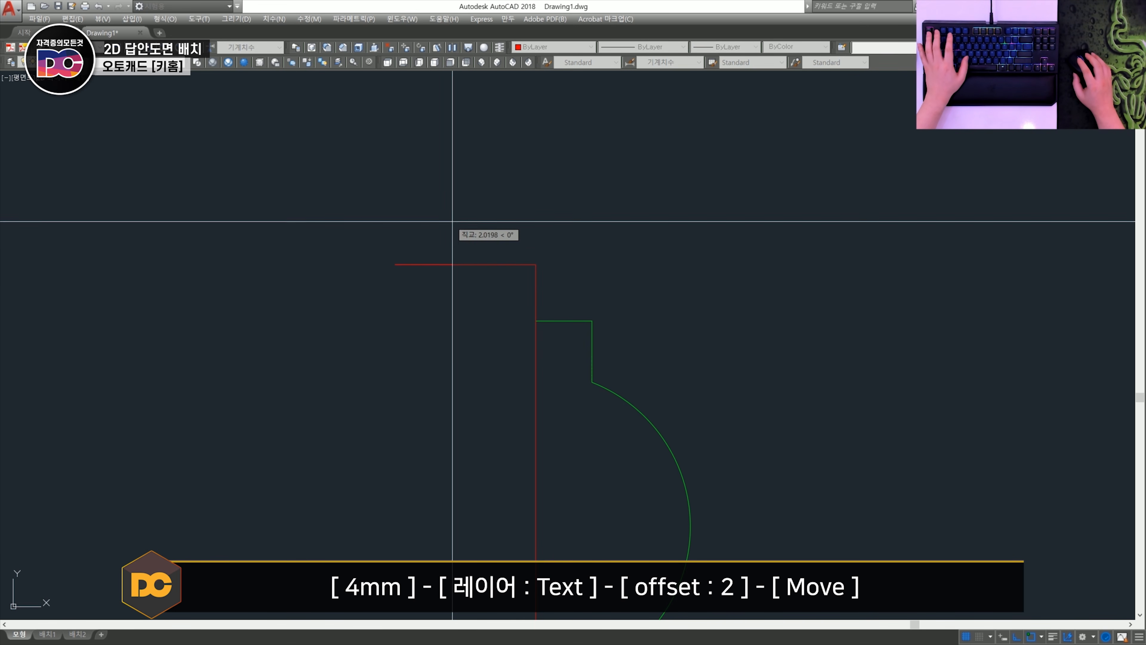
key(space)
- Assign the short horizontal line to the Text layer
click(486, 308)
click(436, 229)
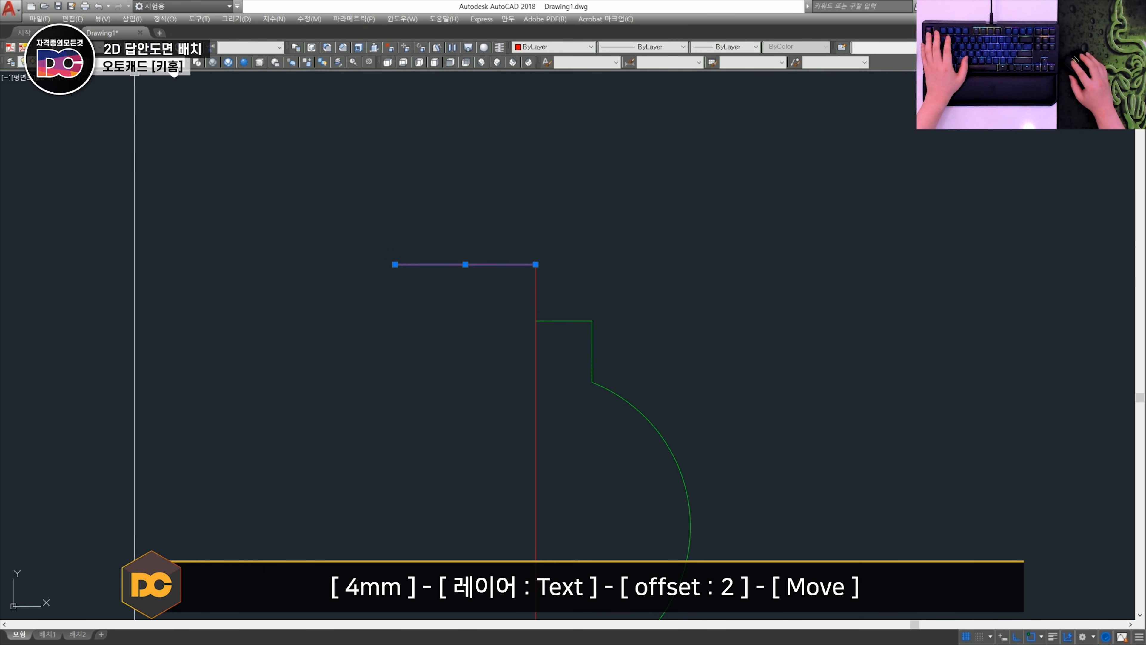
click(170, 62)
click(140, 126)
key(Escape)
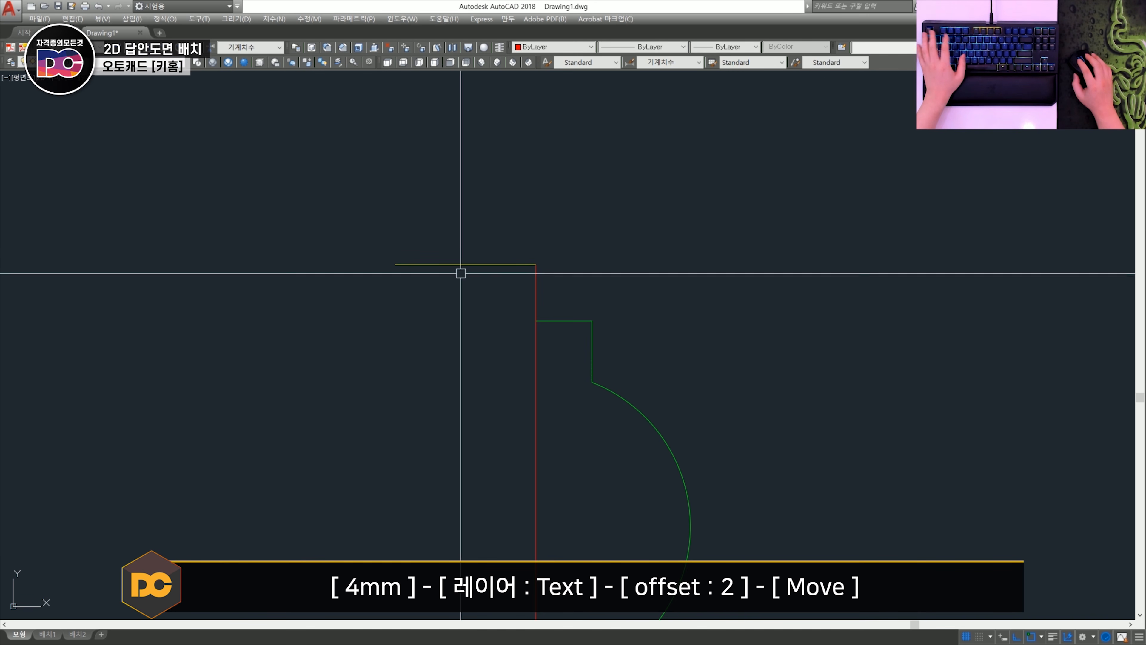
- Offset the short line upward by 2 and move both lines by their midpoint onto the centreline's upper end
text(m)
key(space)
key(Escape)
text(m)
key(space)
click(497, 304)
click(471, 194)
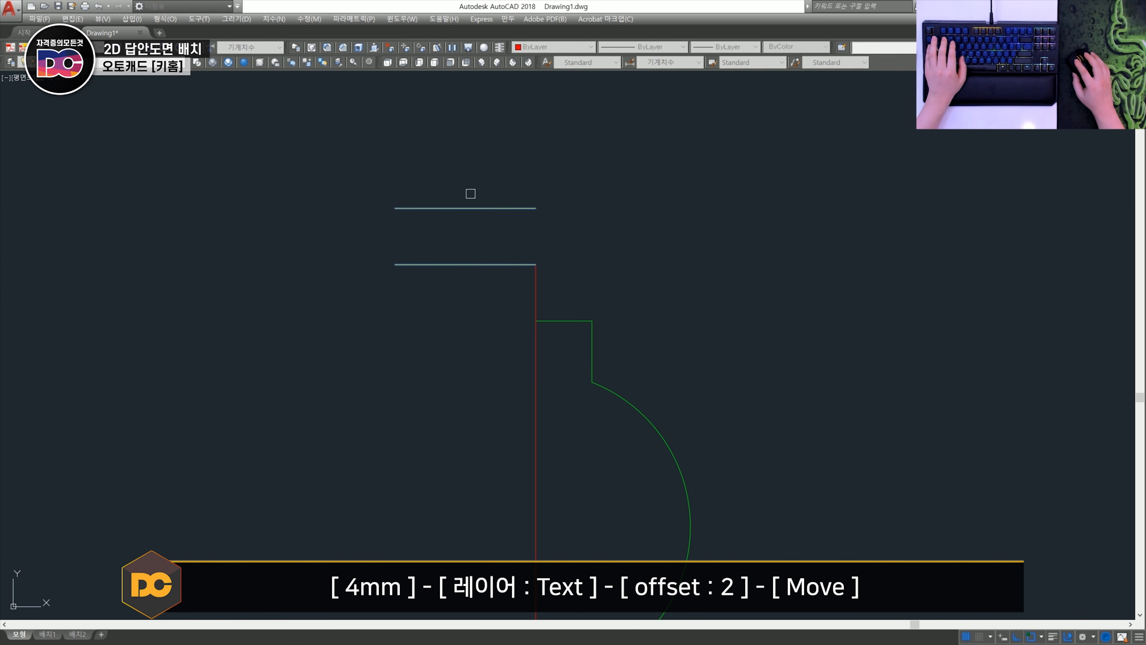
key(space)
shift+right_click(458, 252)
key(m)
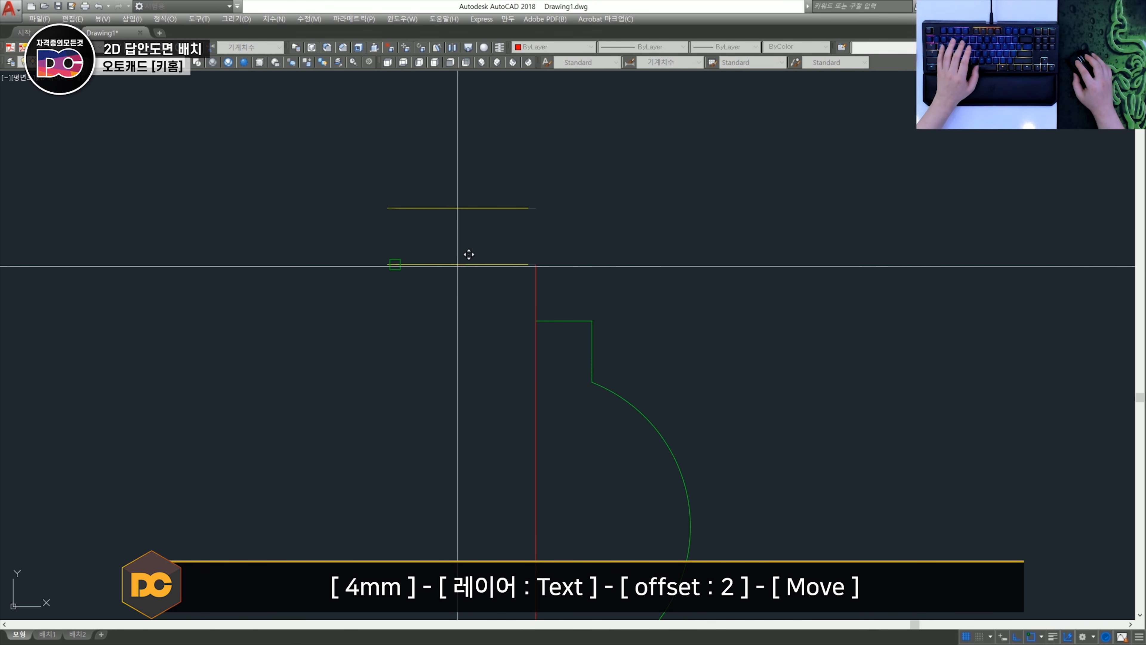
click(529, 266)
scroll(568, 284, down, 2)
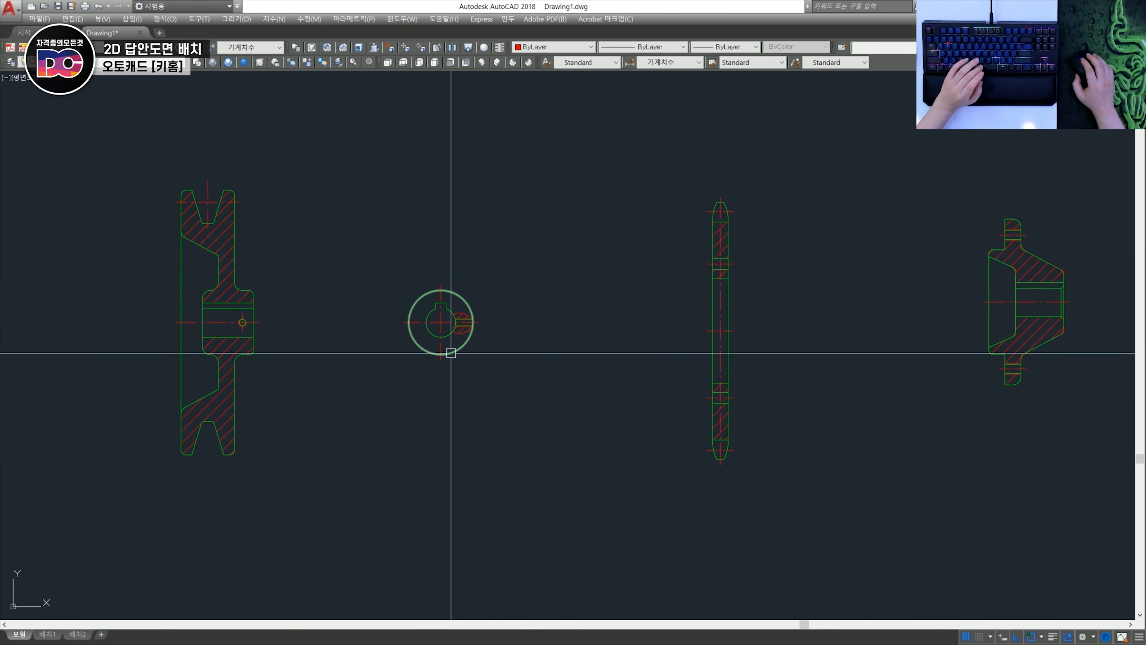
- Examine the other part's full keyed circular view in comparison with the flange's half keyway view
scroll(440, 318, up, 2)
click(525, 415)
click(404, 284)
scroll(435, 302, up, 3)
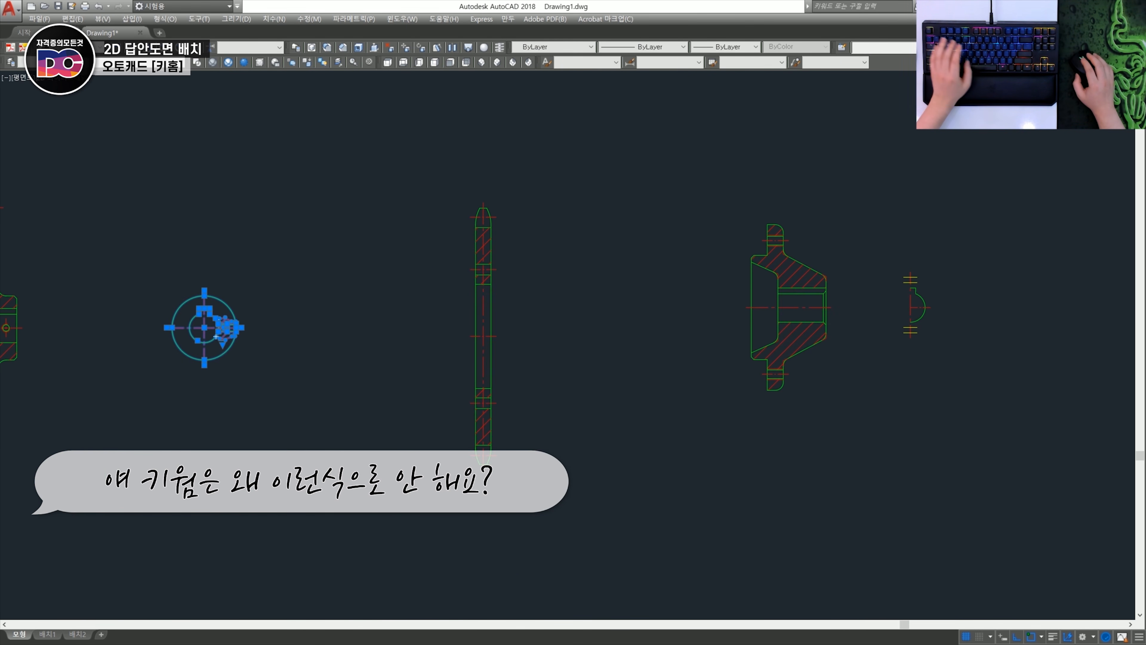
key(Escape)
scroll(807, 305, up, 2)
middle_drag(908, 315, 616, 348)
scroll(694, 357, up, 2)
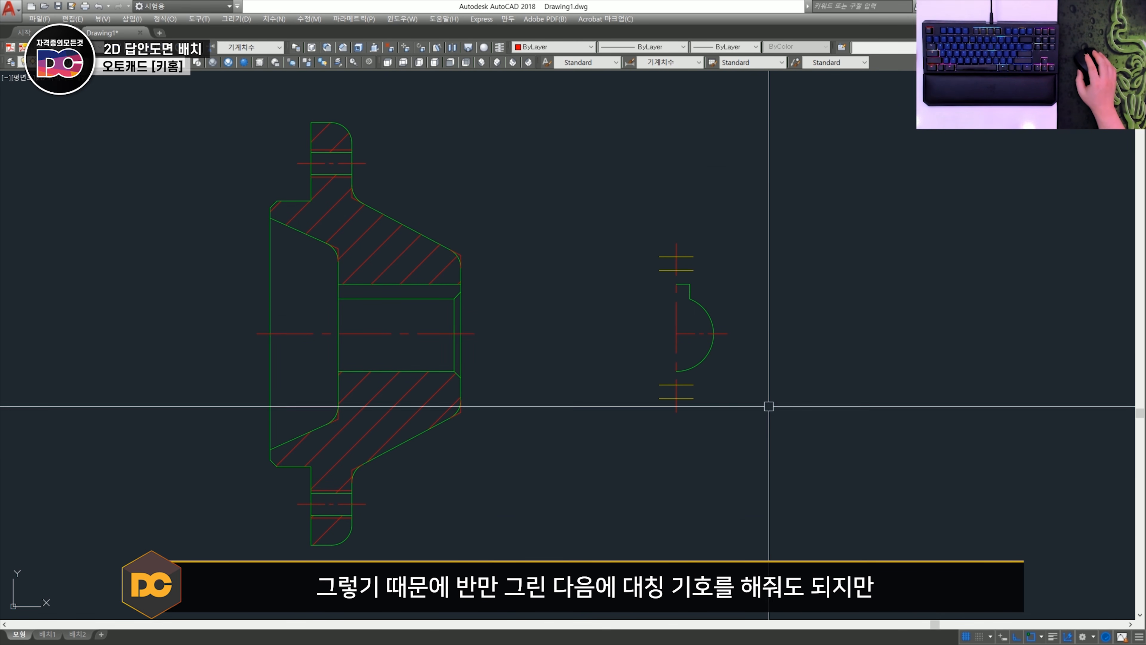
- Examine the one-sided tapped hole in the keyed circular view, checking whether symmetry marks would suit that view
scroll(769, 406, down, 5)
scroll(491, 407, up, 7)
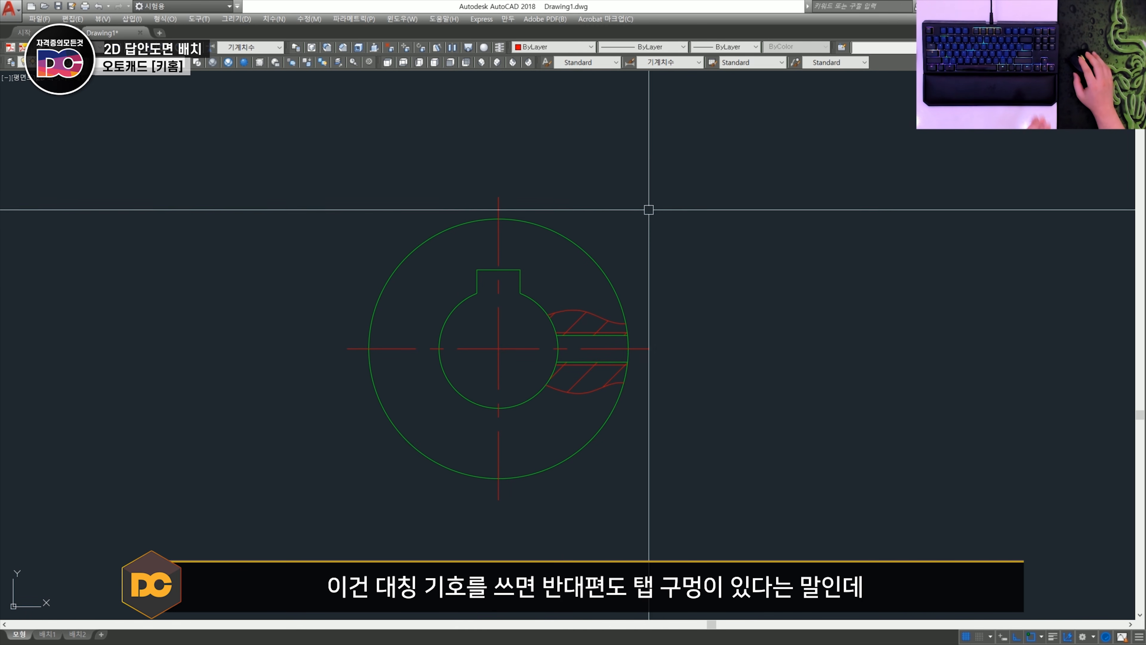
click(332, 316)
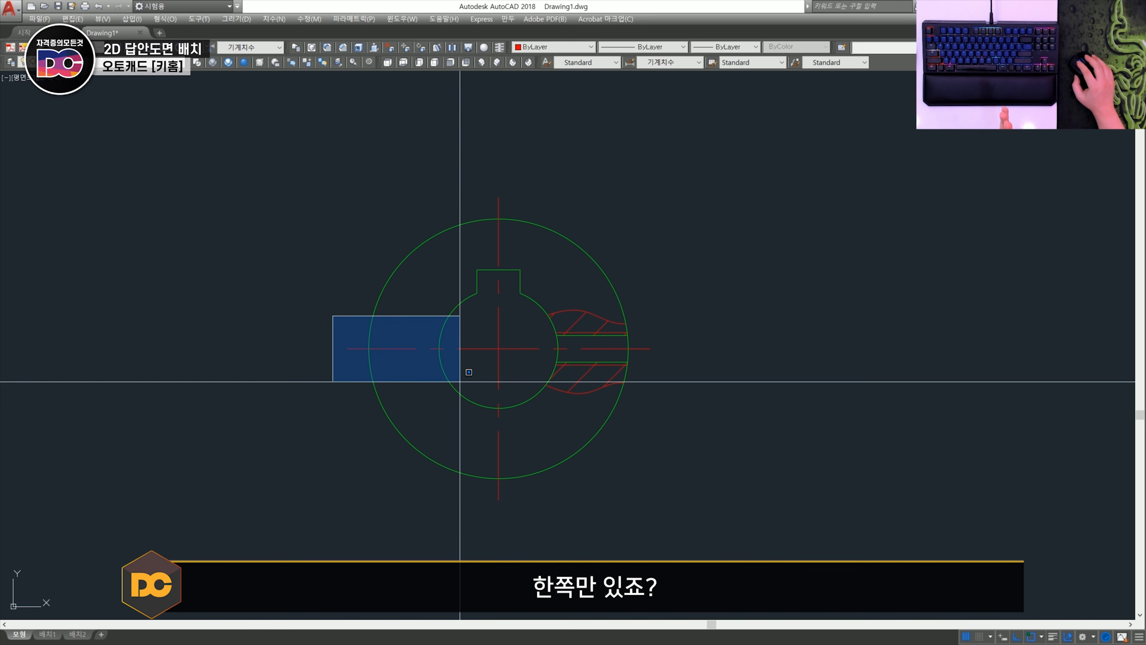
click(460, 369)
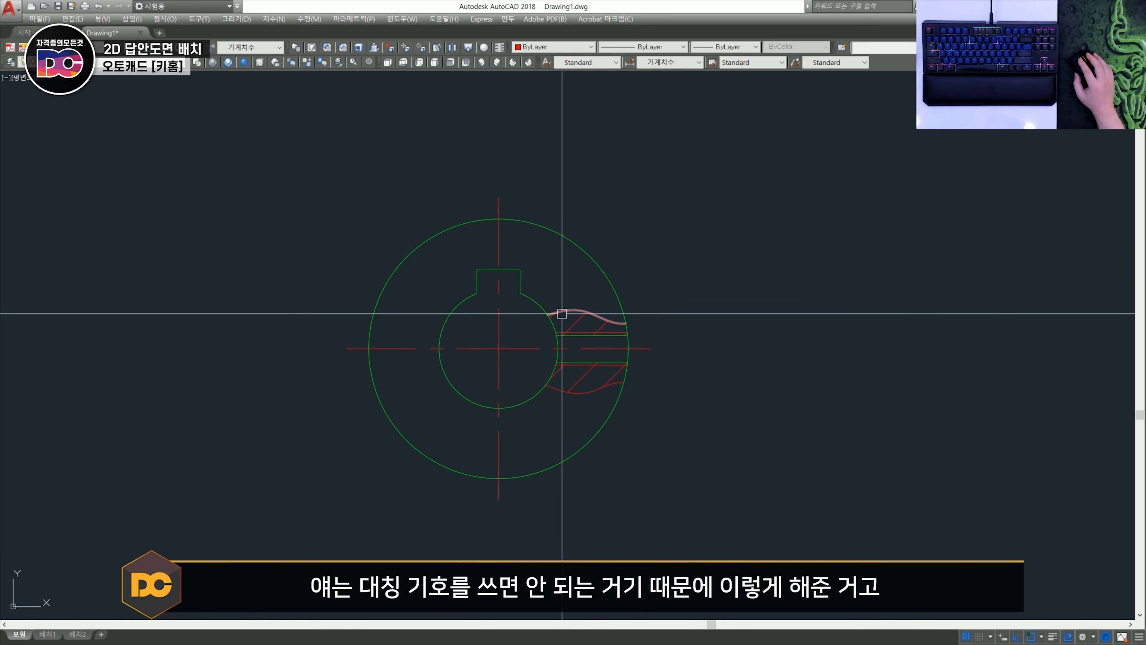
click(473, 237)
click(650, 425)
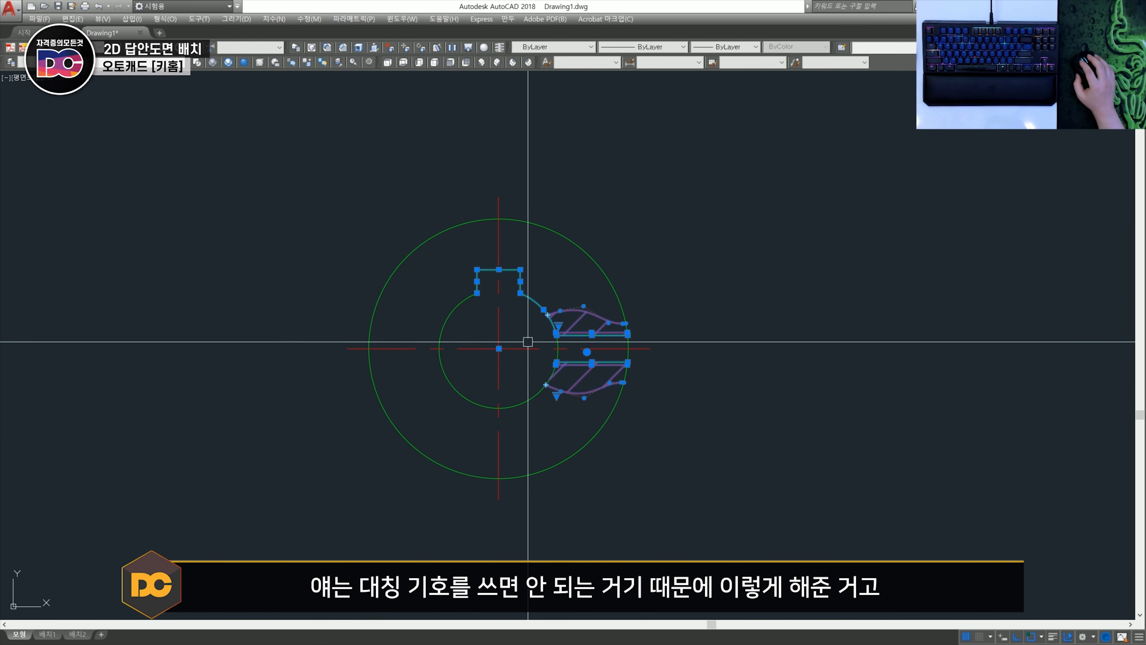
key(Escape)
scroll(614, 355, down, 1)
scroll(536, 353, down, 2)
middle_drag(894, 335, 556, 336)
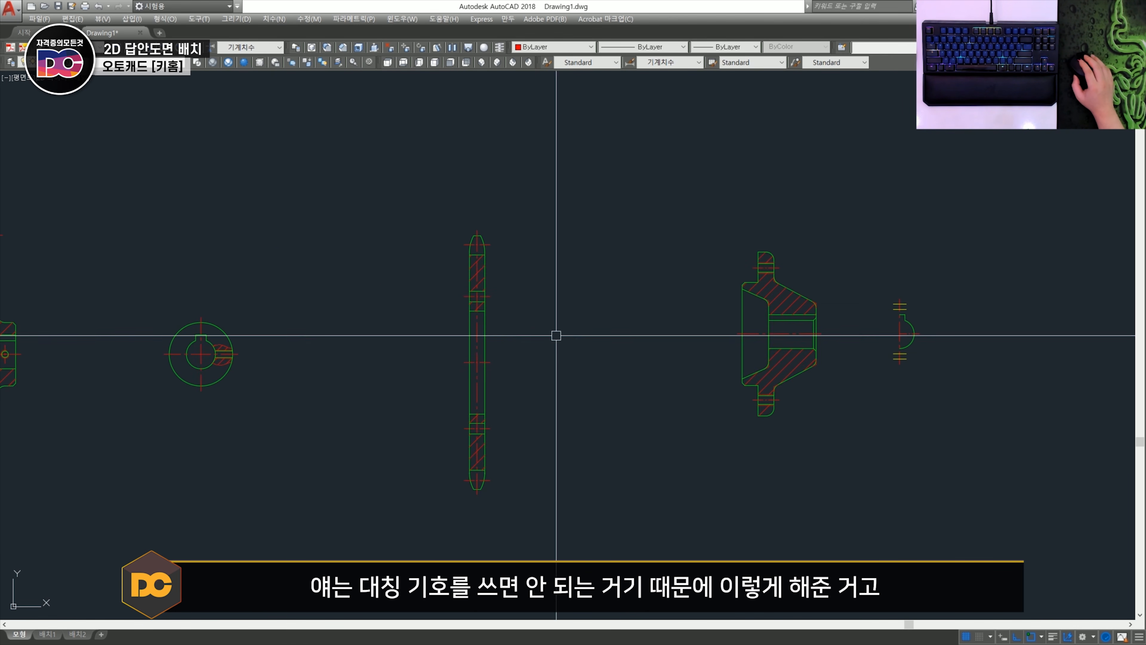
scroll(890, 332, up, 2)
middle_drag(933, 302, 519, 329)
scroll(519, 329, up, 1)
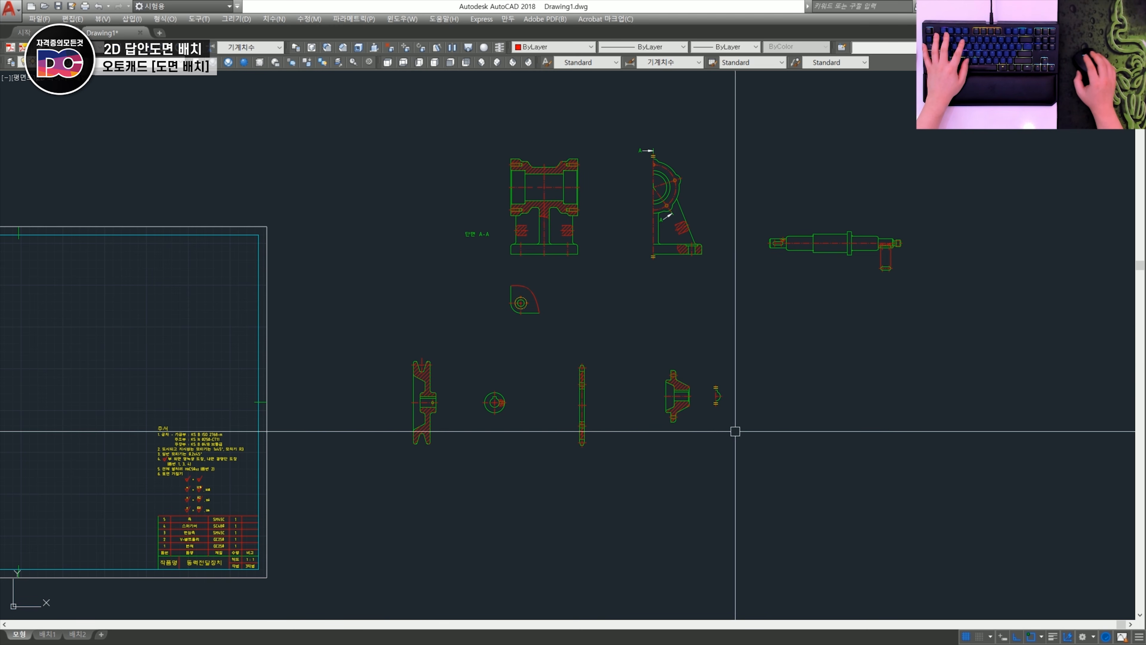
- Move the finished part views into the drawing frame and arrange them with enough spacing for dimensions
middle_drag(728, 329, 870, 318)
click(868, 328)
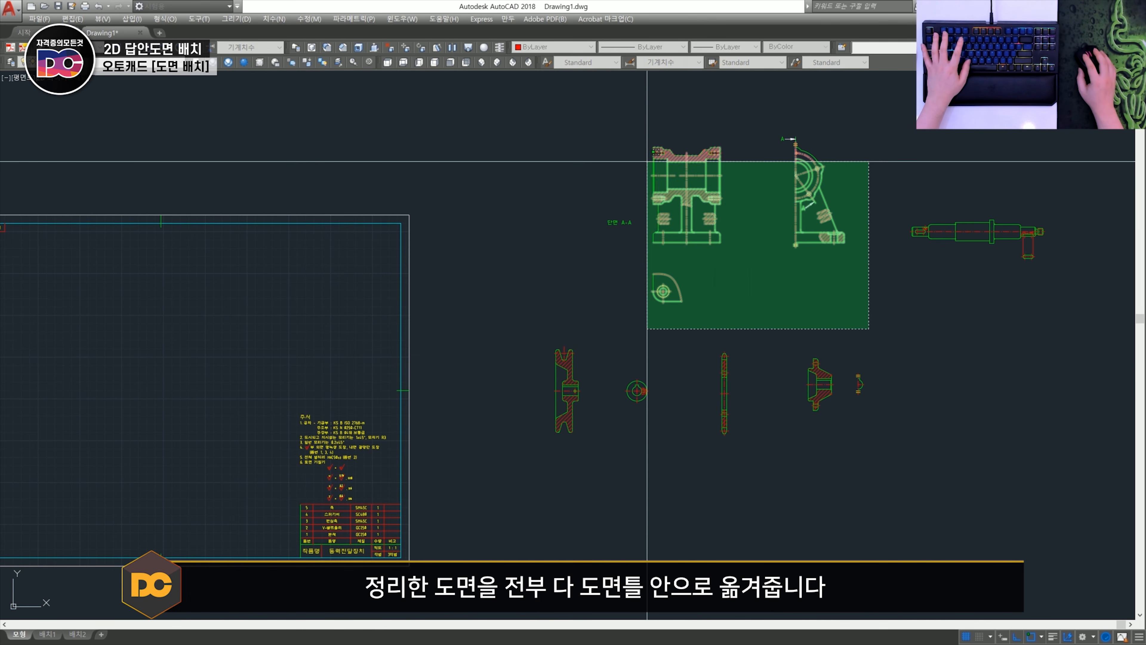
click(647, 161)
scroll(647, 161, down, 3)
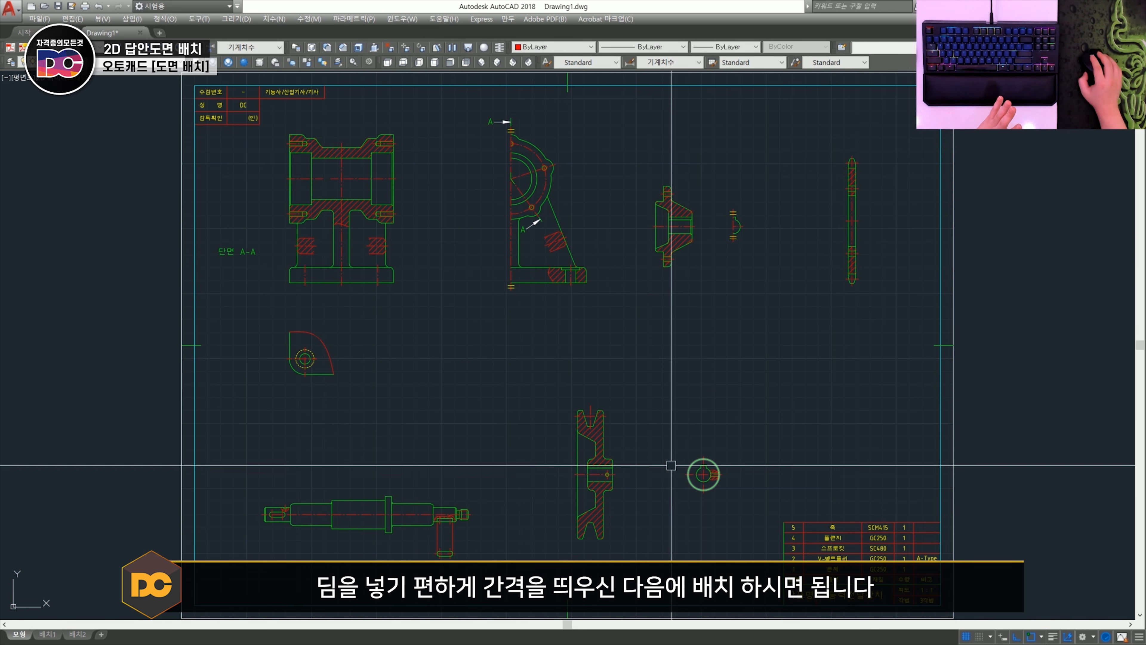
middle_drag(721, 251, 674, 277)
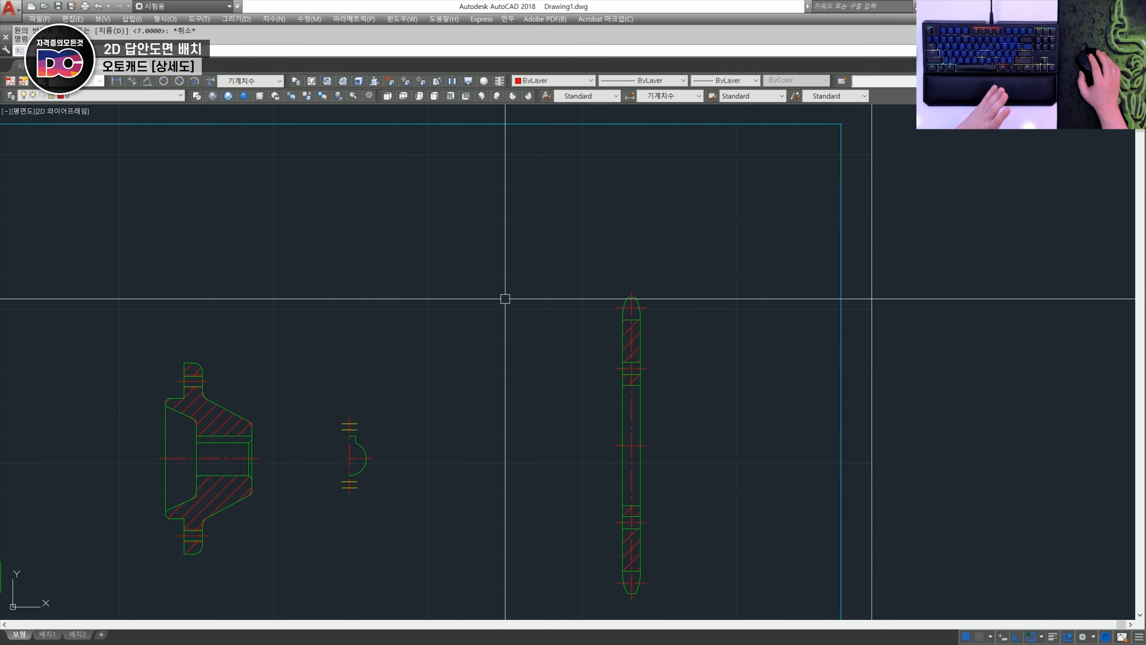
- Draw a circle around the sprocket section's upper tooth, centred on the intersection of its centrelines
scroll(676, 328, up, 2)
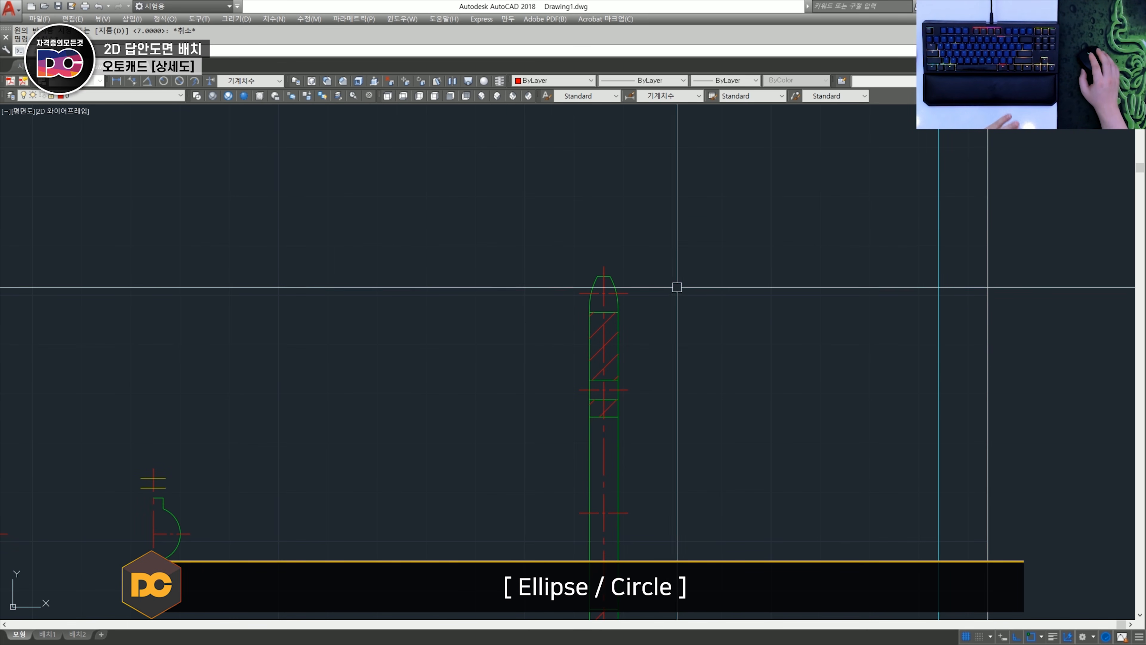
scroll(600, 293, up, 2)
text(c)
key(space)
click(591, 305)
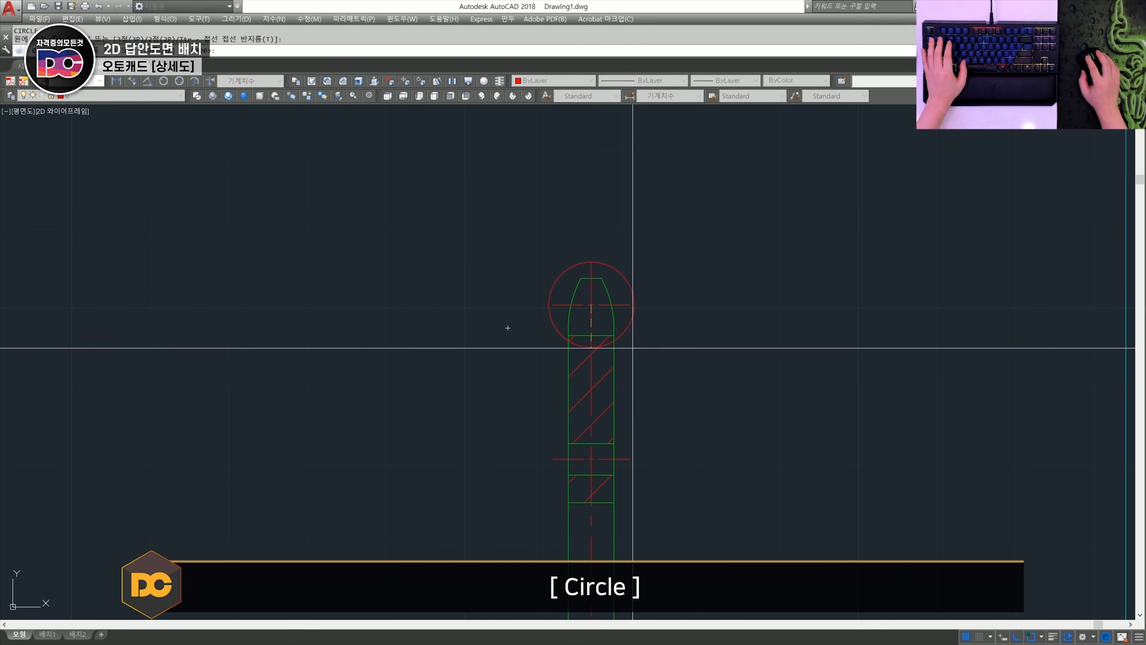
click(640, 365)
scroll(640, 363, down, 5)
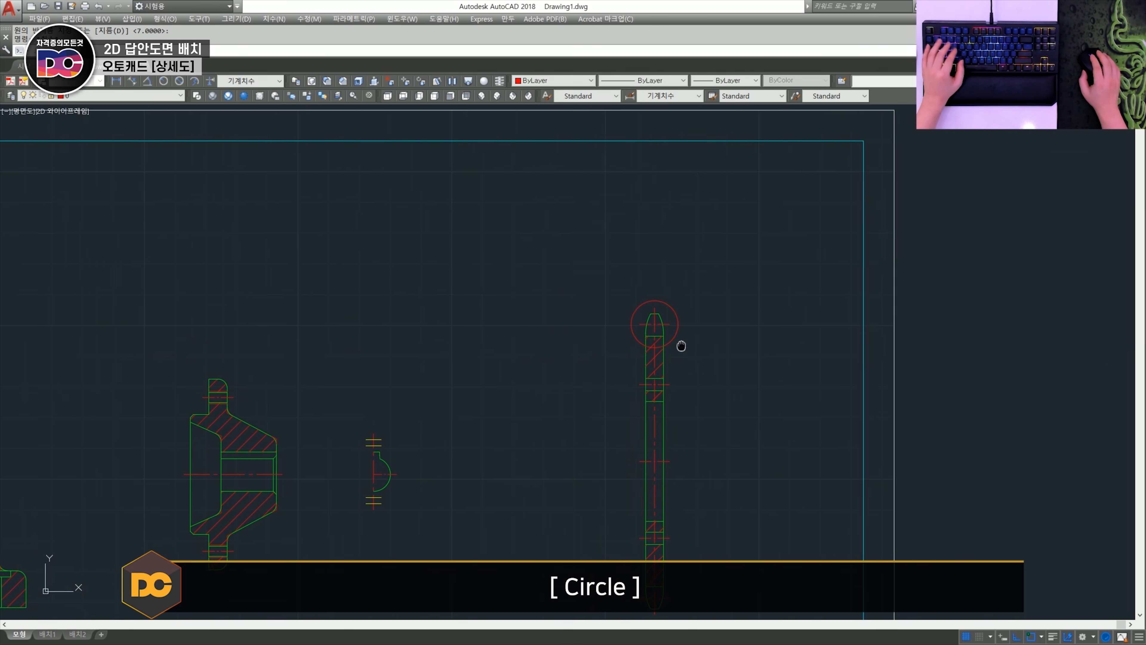
- Copy the circle and the sprocket's upper tooth geometry to an empty area at the upper left of the sprocket section
scroll(691, 358, up, 4)
click(591, 277)
key(space)
click(776, 296)
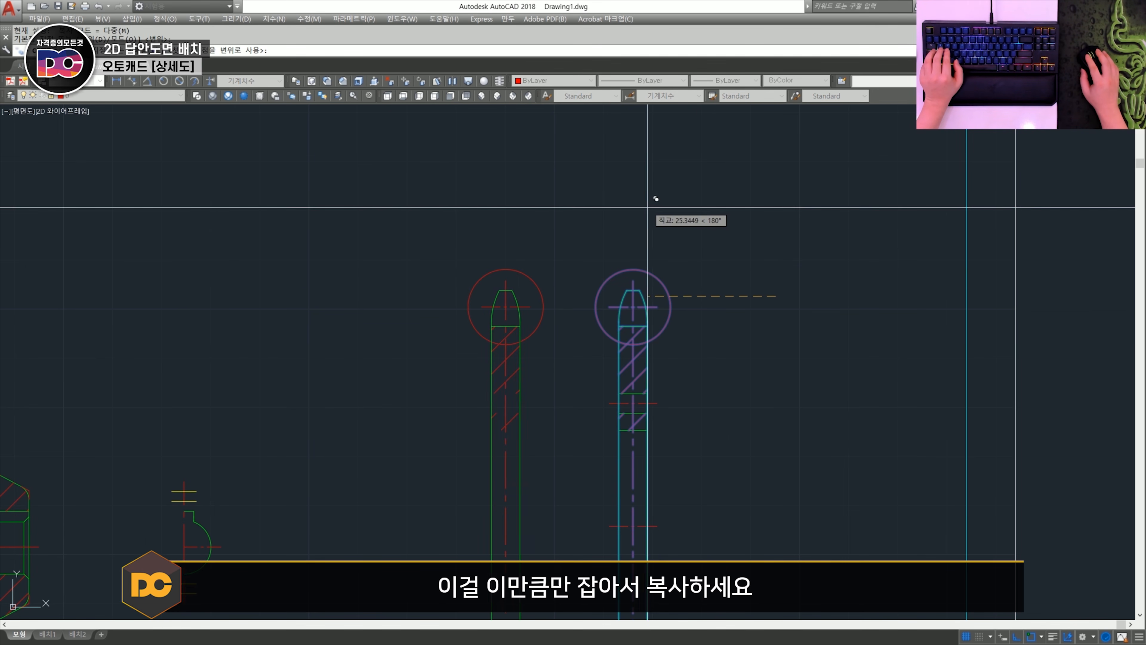
shift+click(563, 178)
key(space)
scroll(496, 266, up, 3)
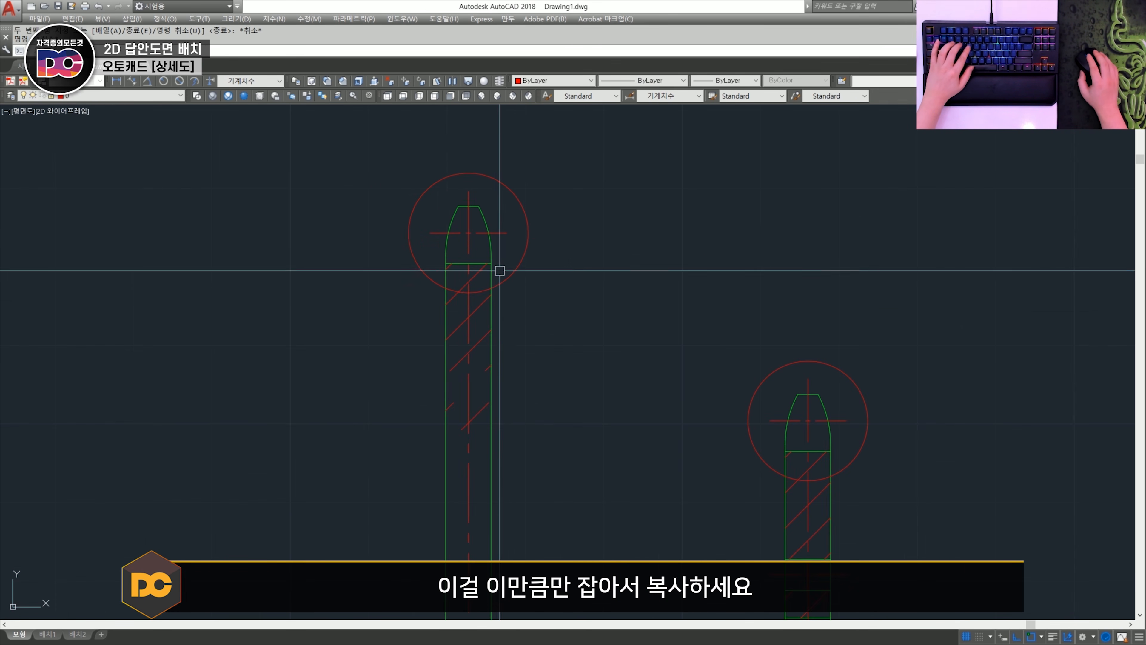
- Trim the copied sprocket outlines and centreline where they extend below the detail circle
text(tr)
key(space)
click(538, 311)
click(376, 315)
key(space)
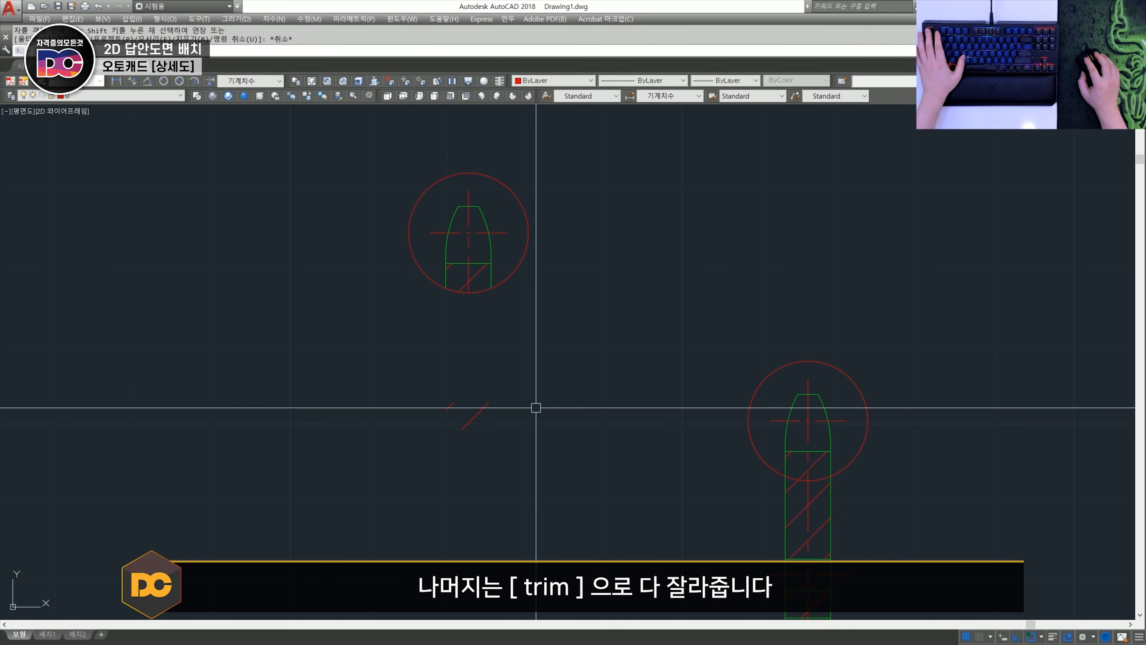
- Erase the leftover hatch from the copied detail view
text(e)
key(space)
click(541, 450)
click(431, 384)
key(space)
middle_drag(425, 377, 450, 449)
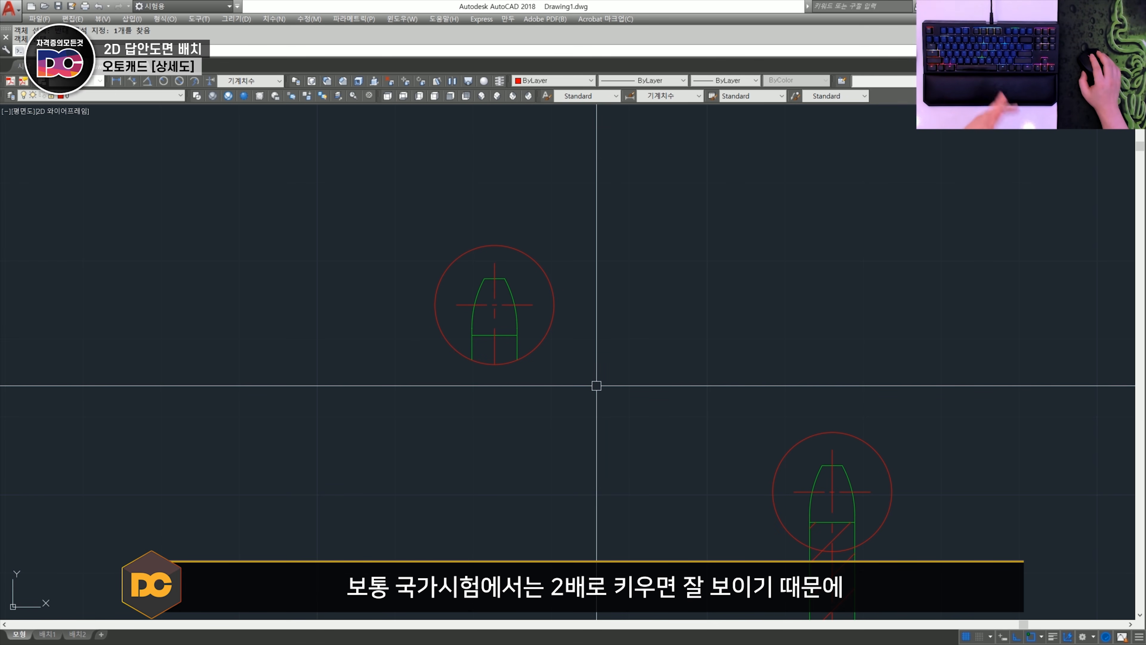
- Scale the copied detail view, including its circle, by a factor of 2
click(578, 379)
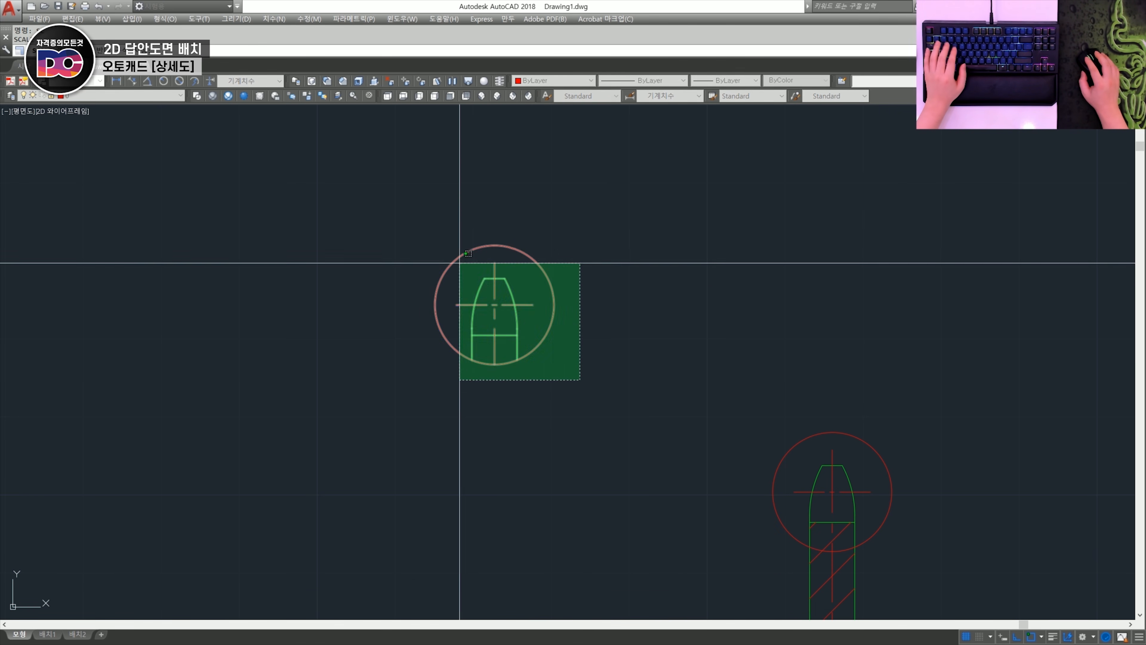
click(481, 229)
key(space)
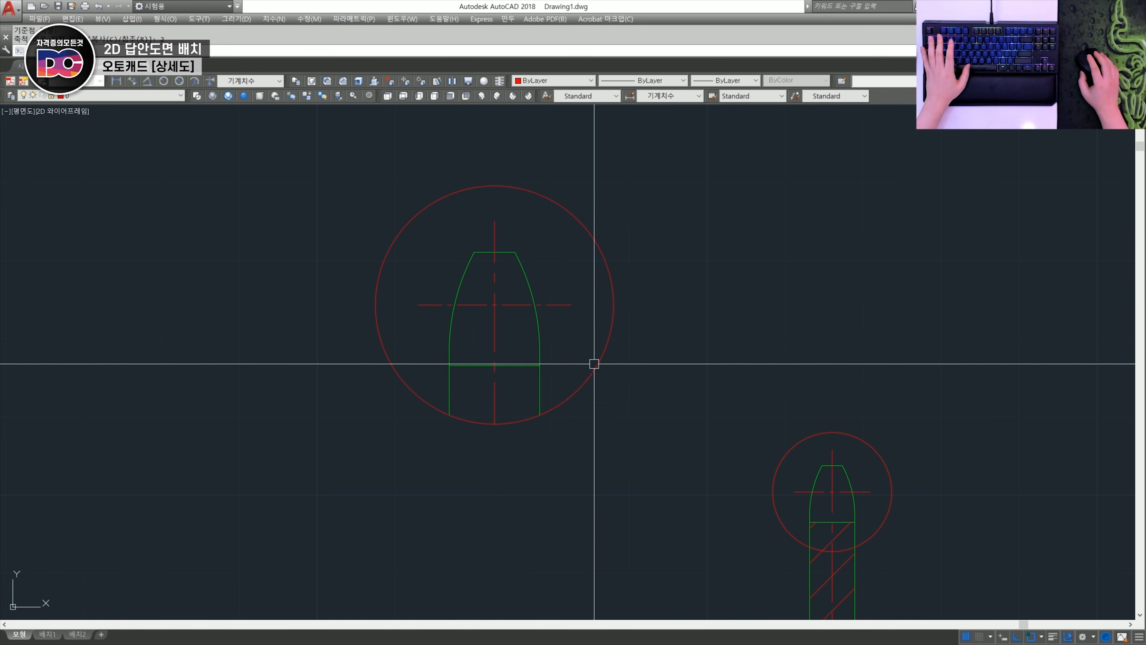
scroll(609, 374, down, 2)
middle_drag(610, 437, 553, 406)
scroll(469, 334, up, 2)
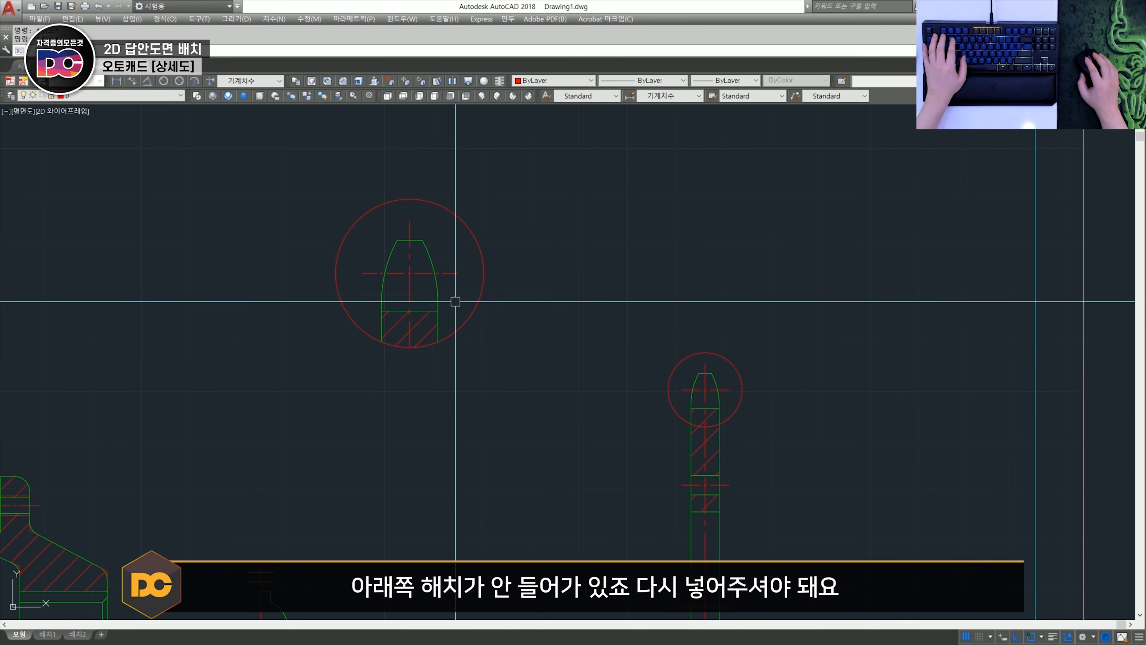
- Draw a polyline leader from the sprocket's detail circle diagonally up to the left, ending in a short horizontal shelf
scroll(612, 358, up, 2)
scroll(720, 369, down, 2)
click(724, 361)
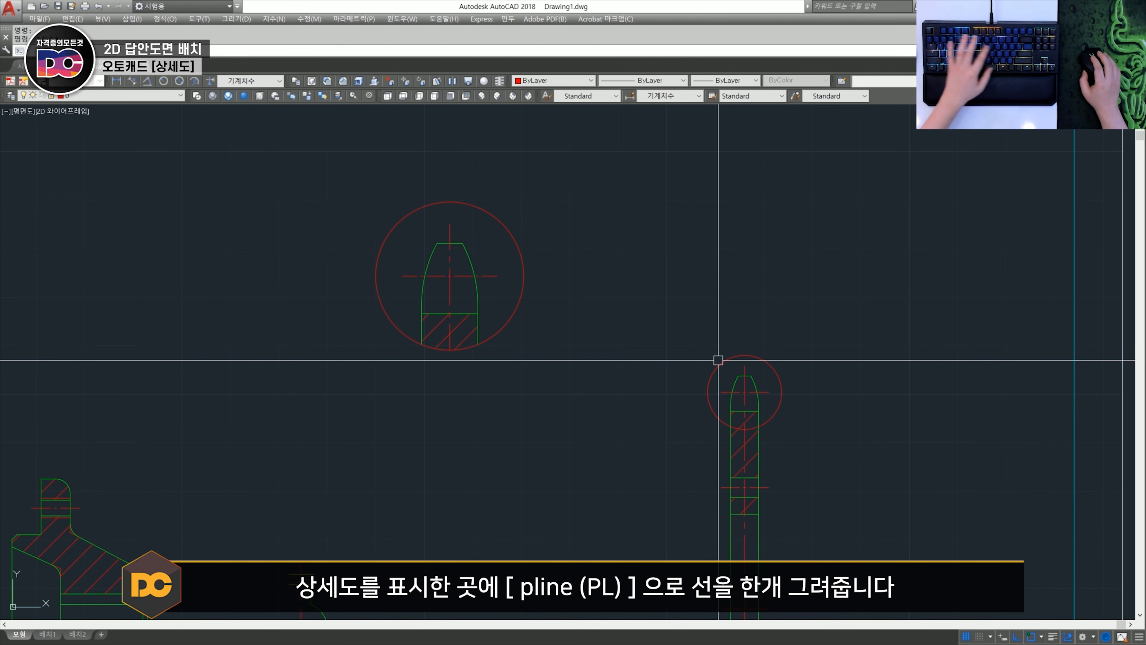
shift+right_click(719, 358)
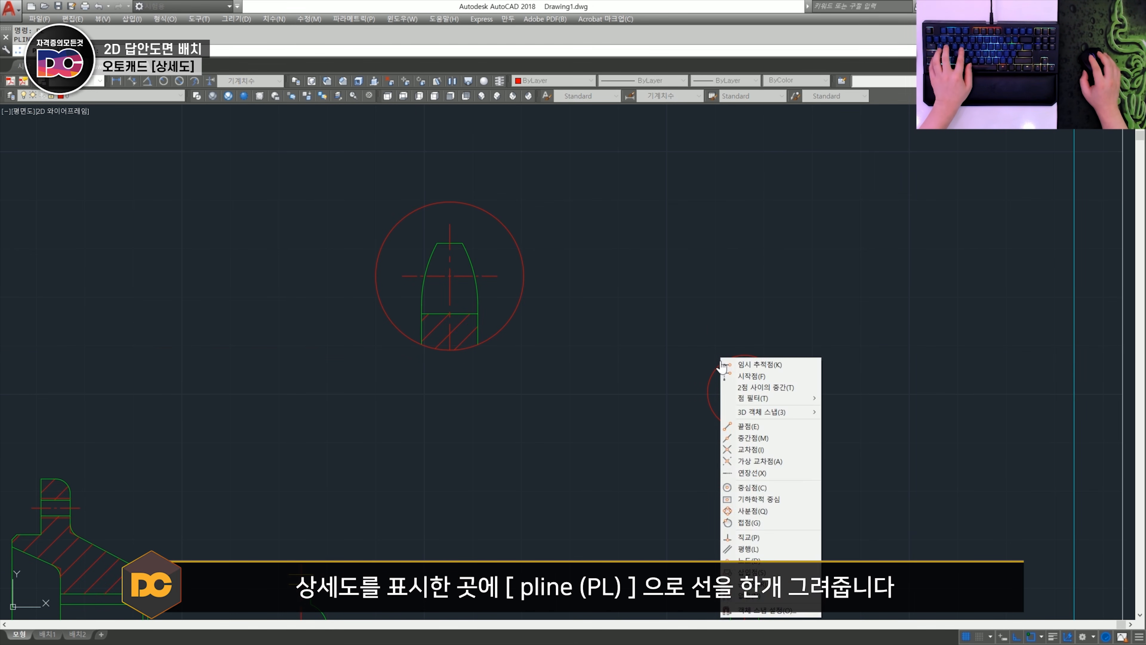
key(r)
click(722, 362)
key(F8)
click(666, 310)
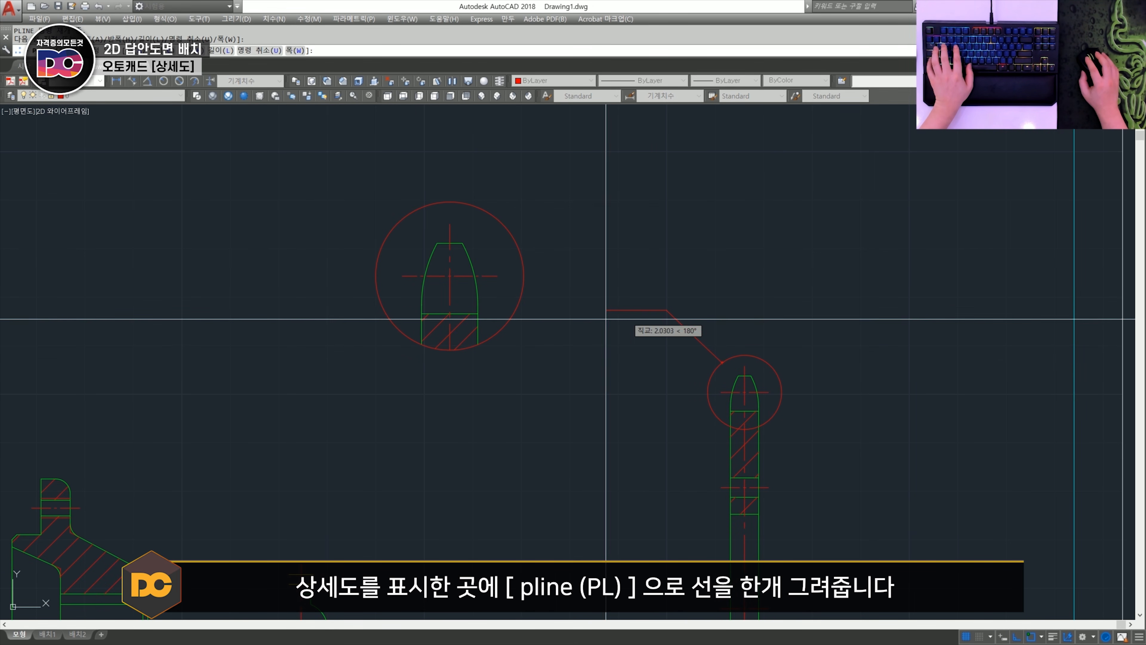
click(629, 310)
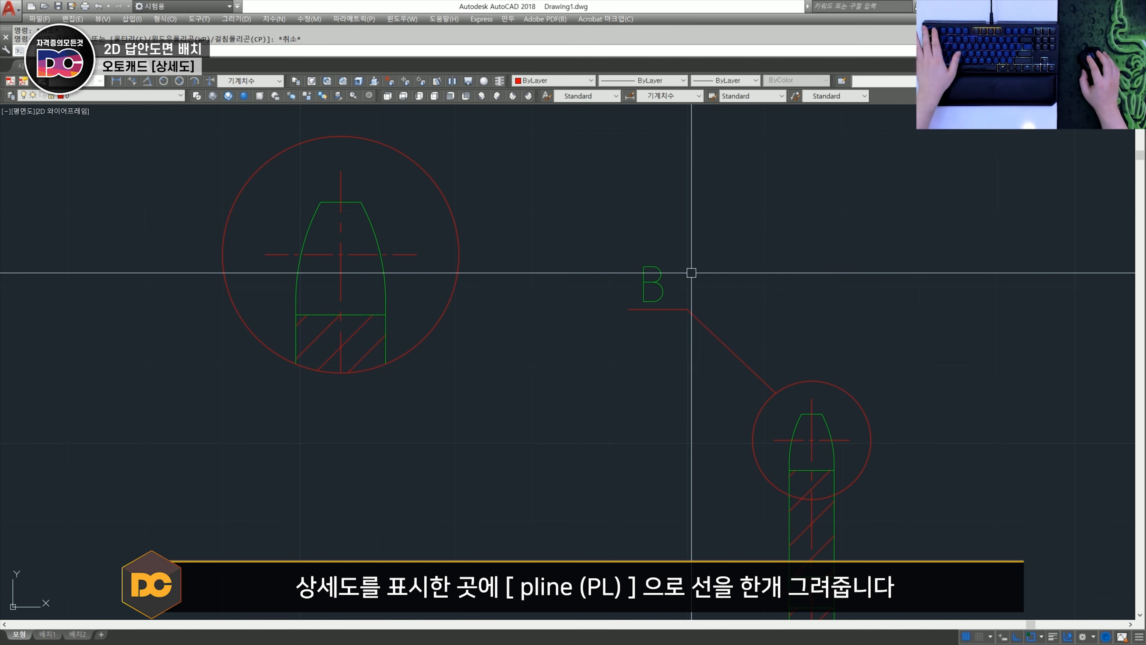
- Inspect the detail letter B's layer and compare the letter with the section labels used on the body views
click(729, 299)
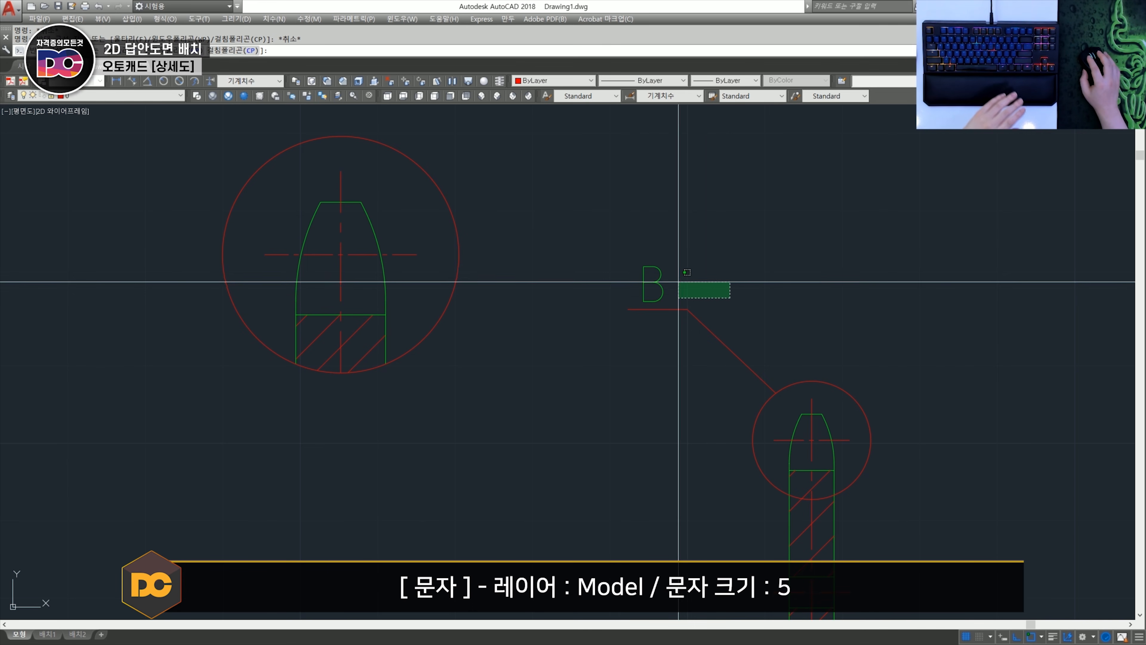
click(625, 256)
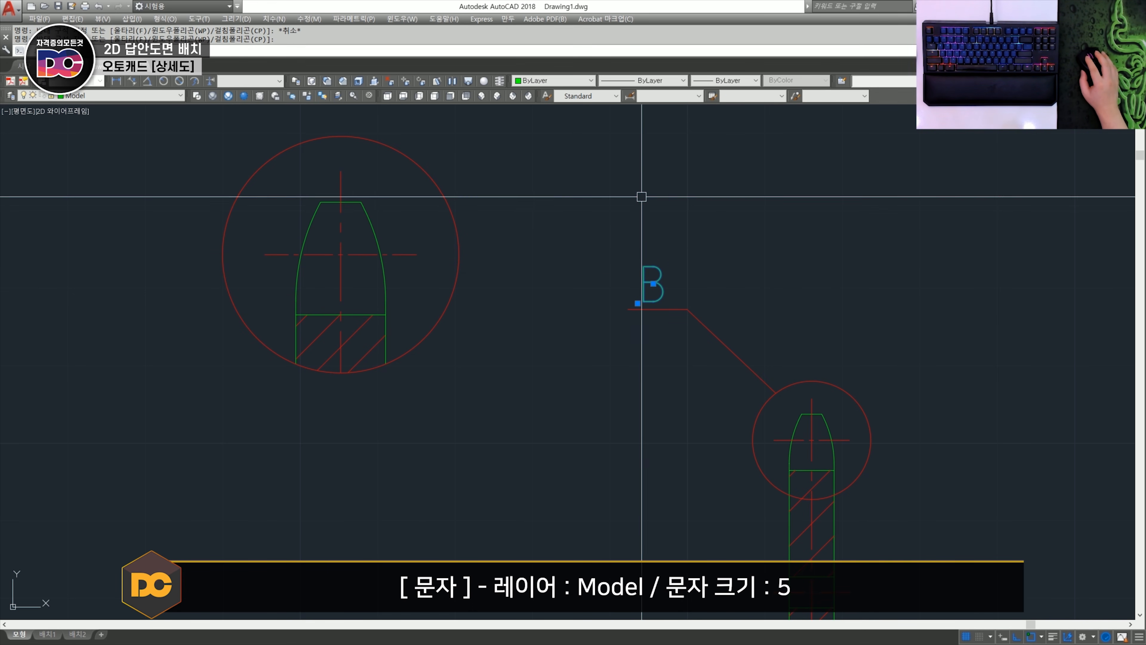
scroll(589, 241, down, 4)
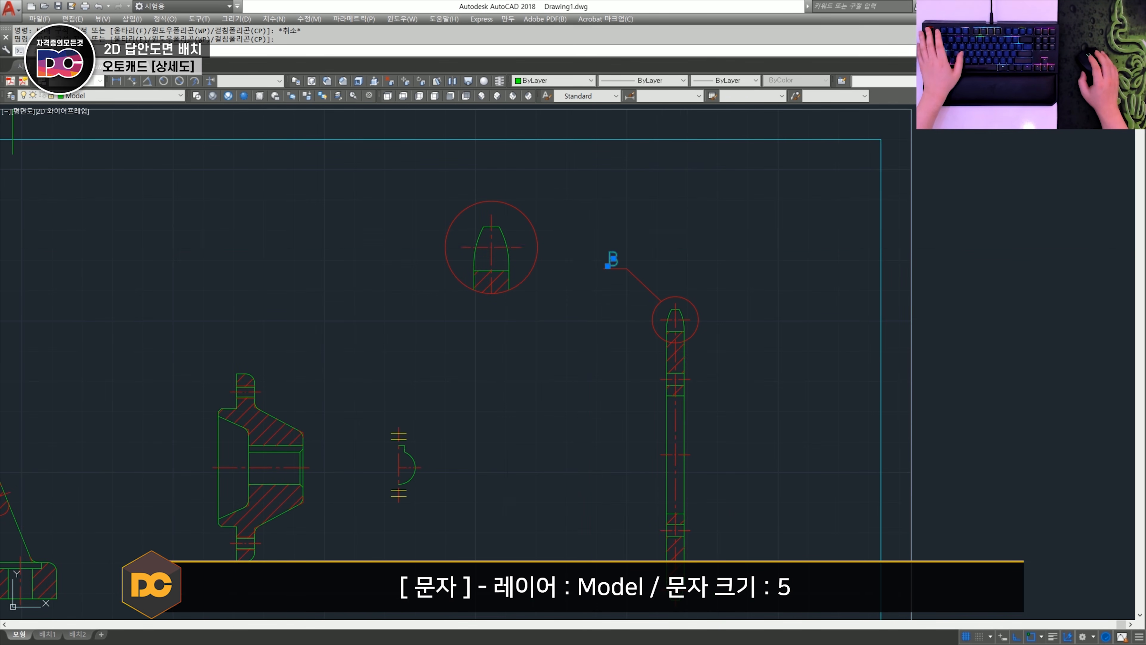
scroll(586, 253, down, 3)
scroll(580, 273, up, 5)
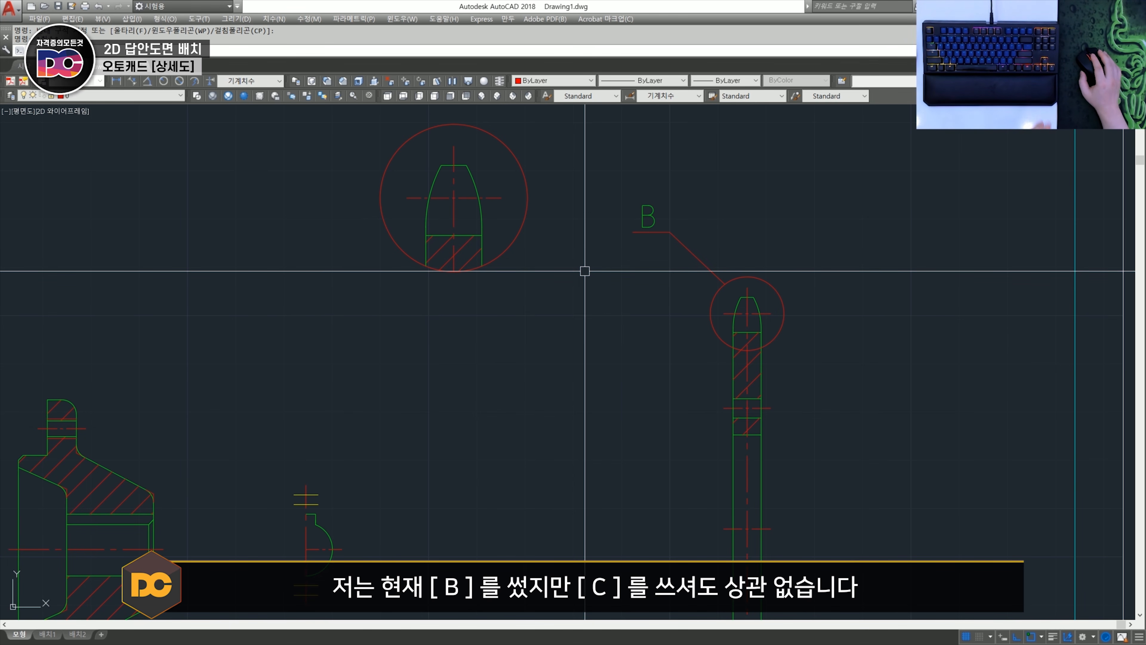
scroll(585, 271, down, 2)
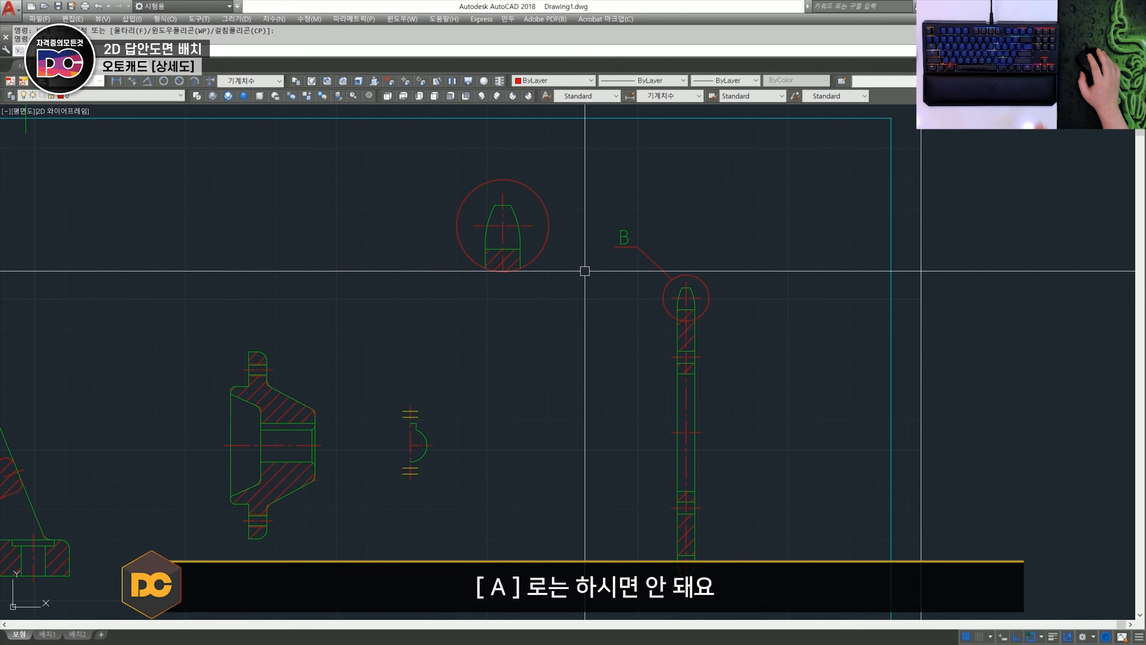
scroll(262, 347, down, 2)
scroll(332, 345, up, 2)
scroll(171, 422, up, 2)
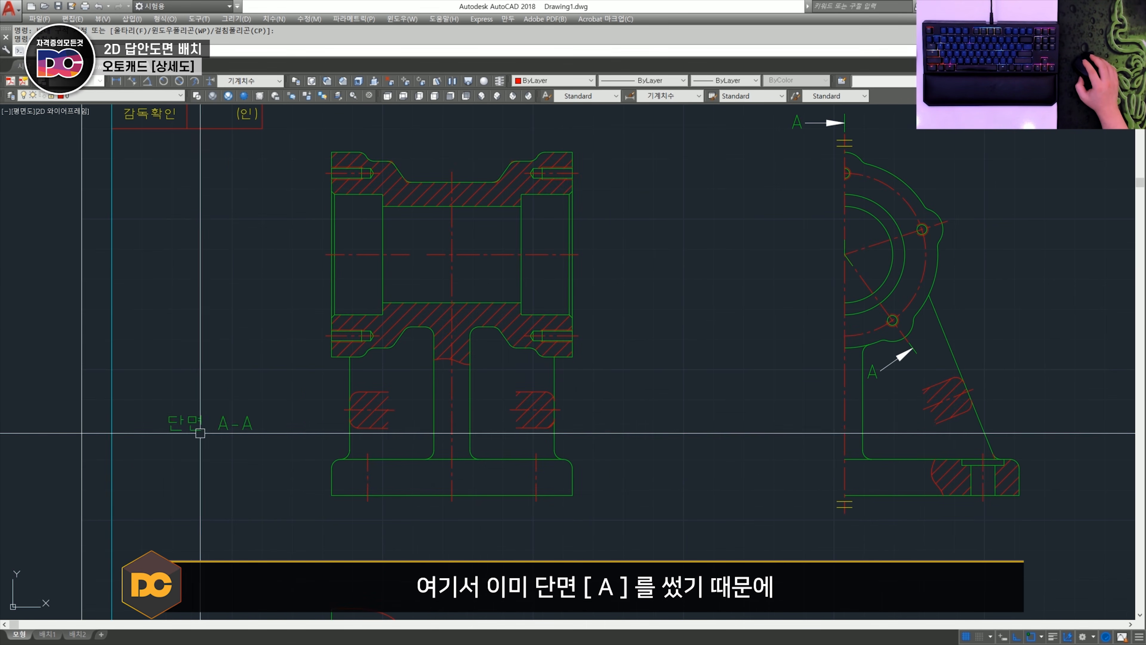
scroll(473, 307, down, 3)
scroll(512, 427, up, 4)
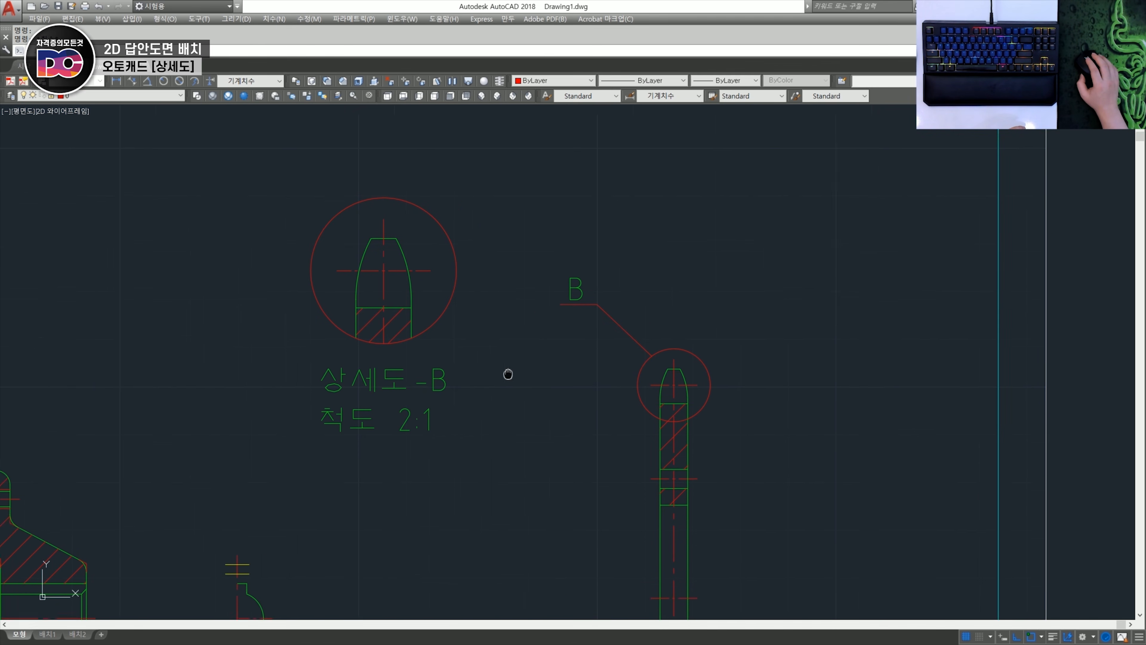
- Examine the title and scale note beneath the enlarged sprocket detail
middle_drag(507, 373, 583, 374)
click(583, 343)
click(512, 310)
key(Escape)
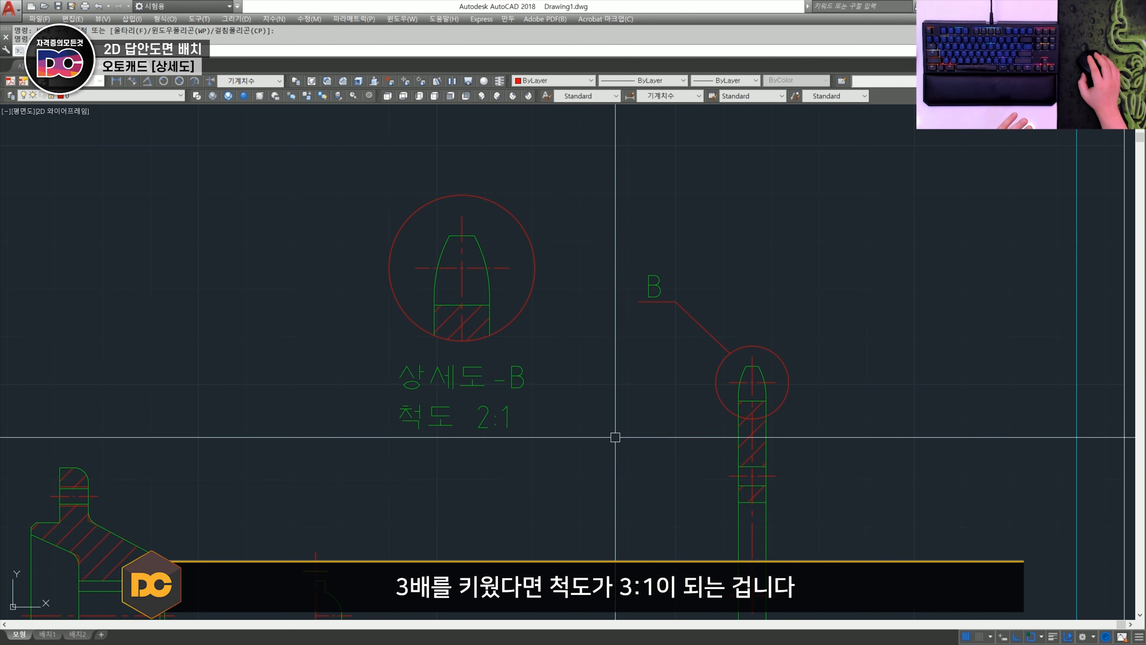
- Save the drawing under a new name as 동력전달장치-2D.dwg
scroll(615, 437, down, 3)
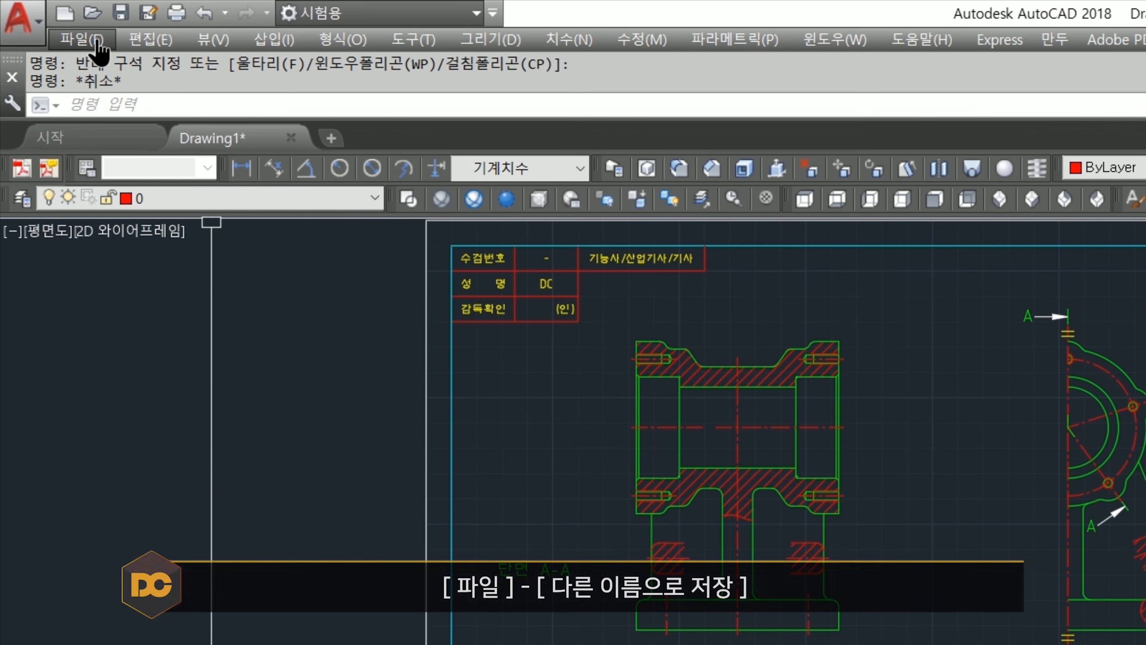
click(39, 18)
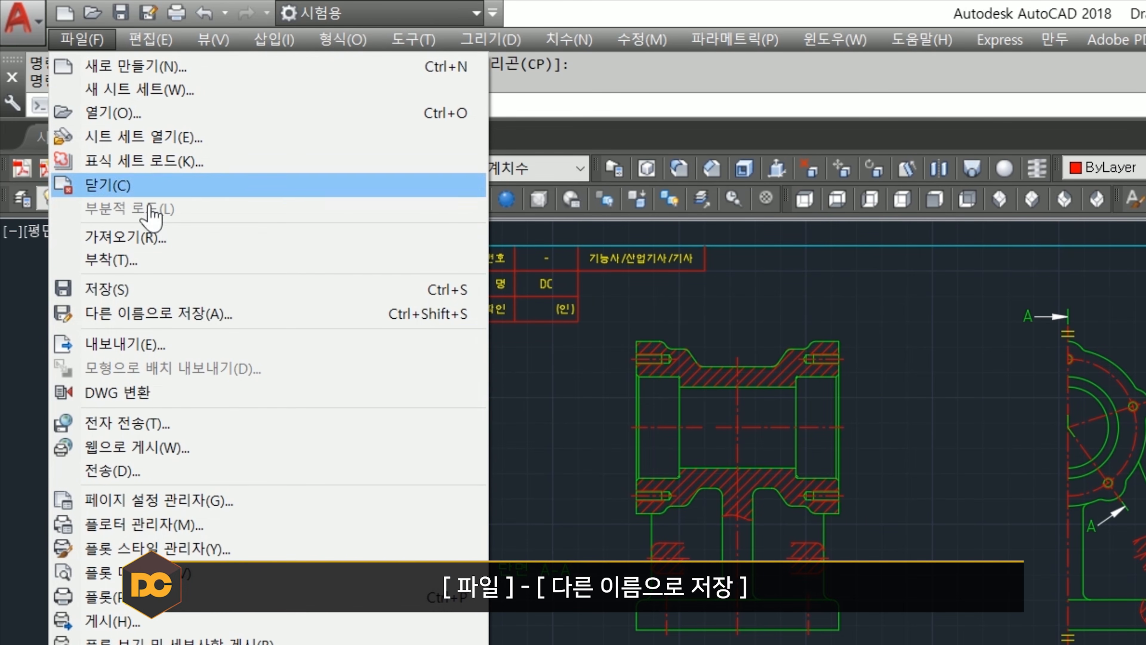
click(74, 151)
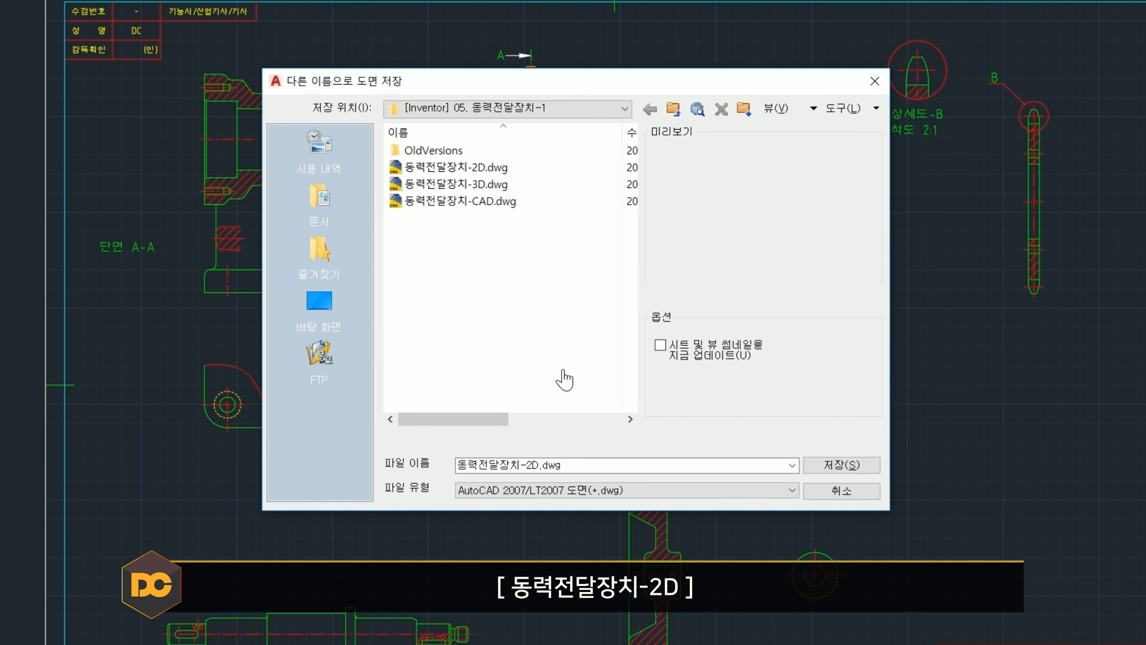